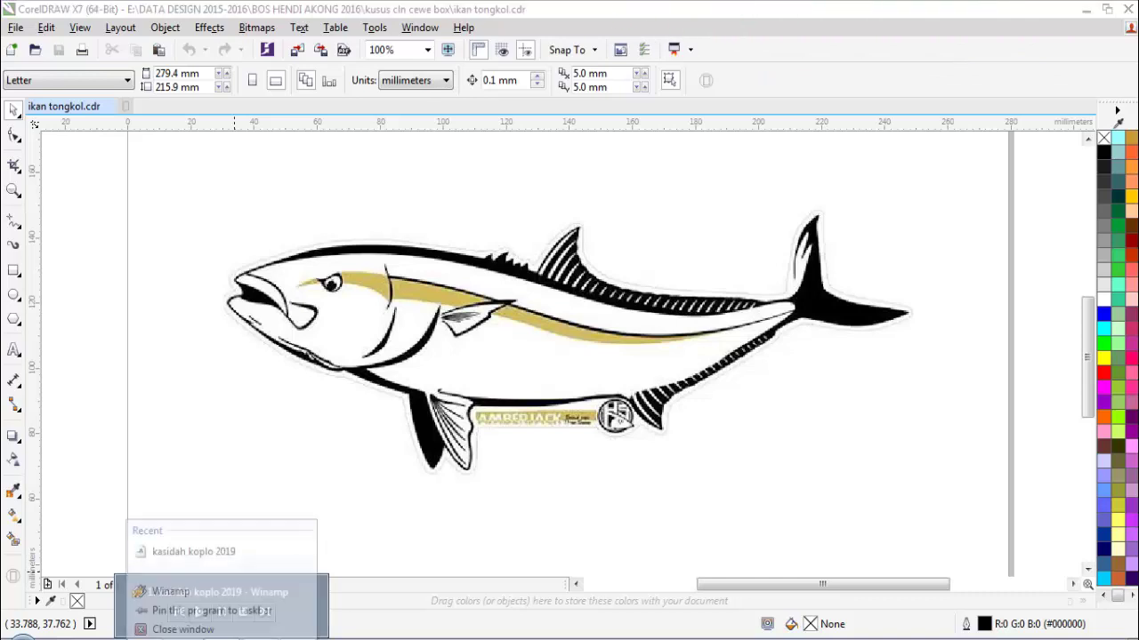
# - Examine the fish drawing up close, covering the head, eye, gill lines, body stripe and fins
pyautogui.click(225, 625)
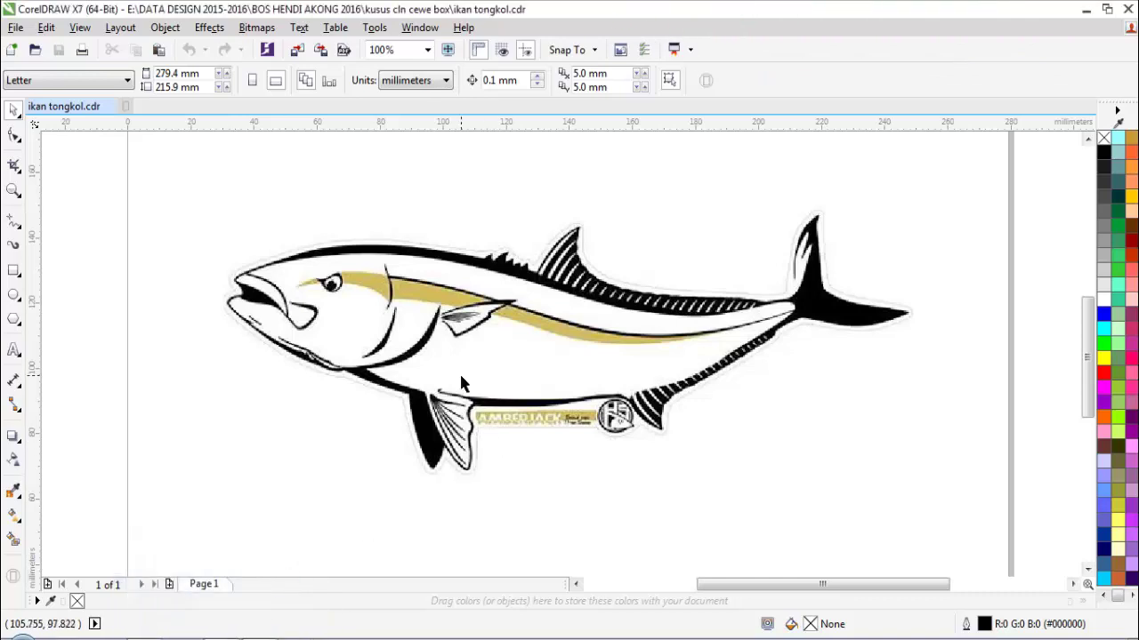
pyautogui.press('z')
pyautogui.moveTo(211, 227); pyautogui.dragTo(555, 395)
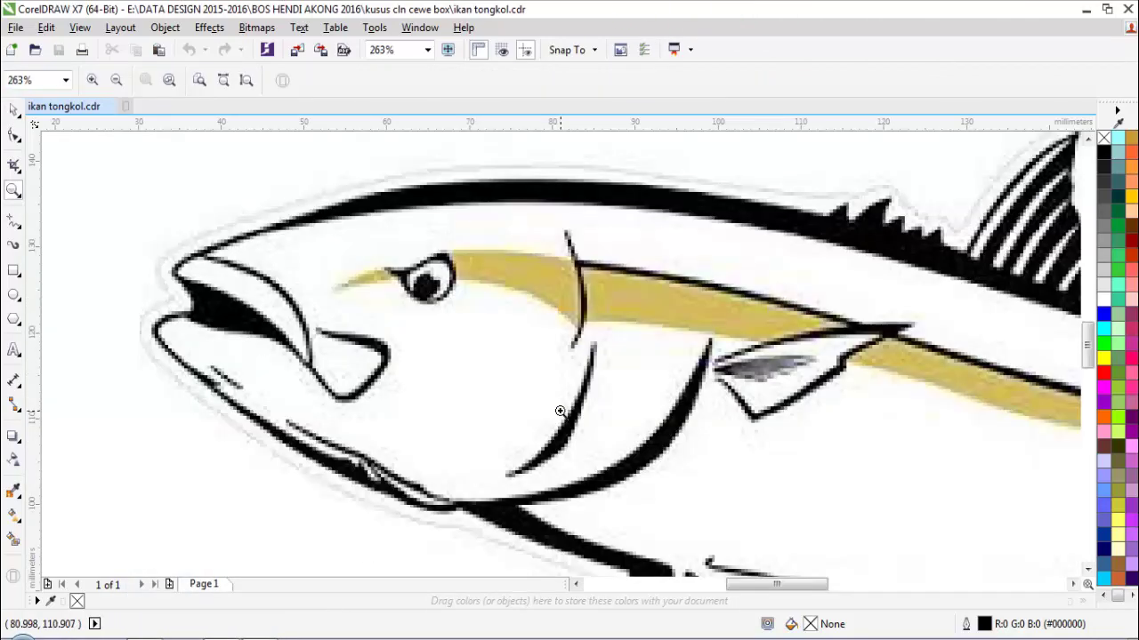
pyautogui.moveTo(266, 230); pyautogui.dragTo(856, 475)
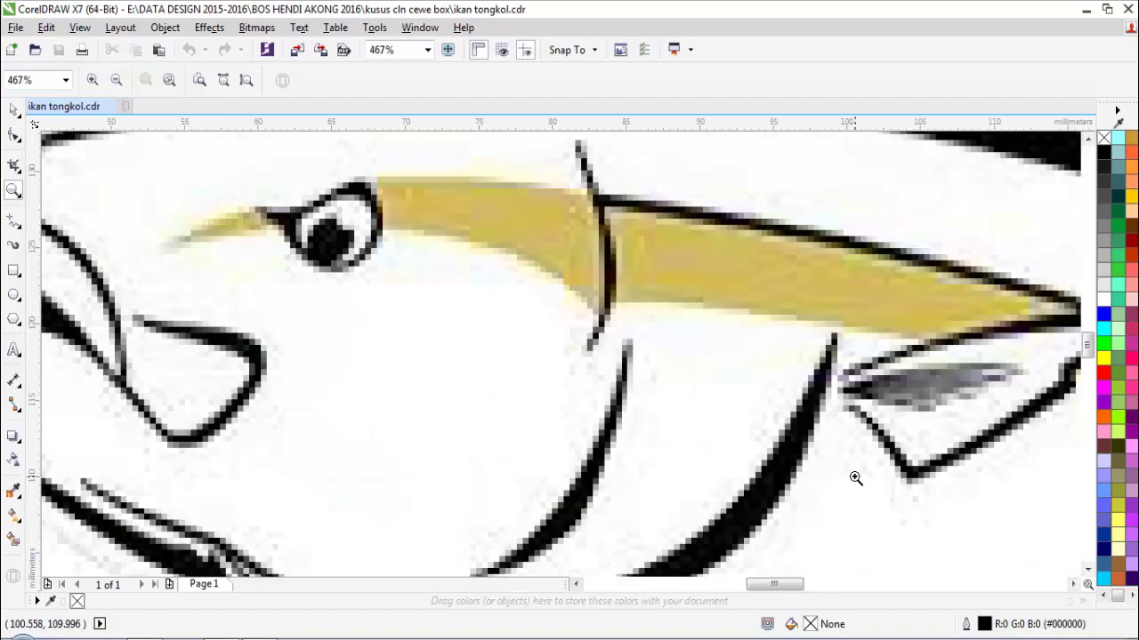
pyautogui.scroll(-3, 574, 345)
pyautogui.scroll(2, 498, 293)
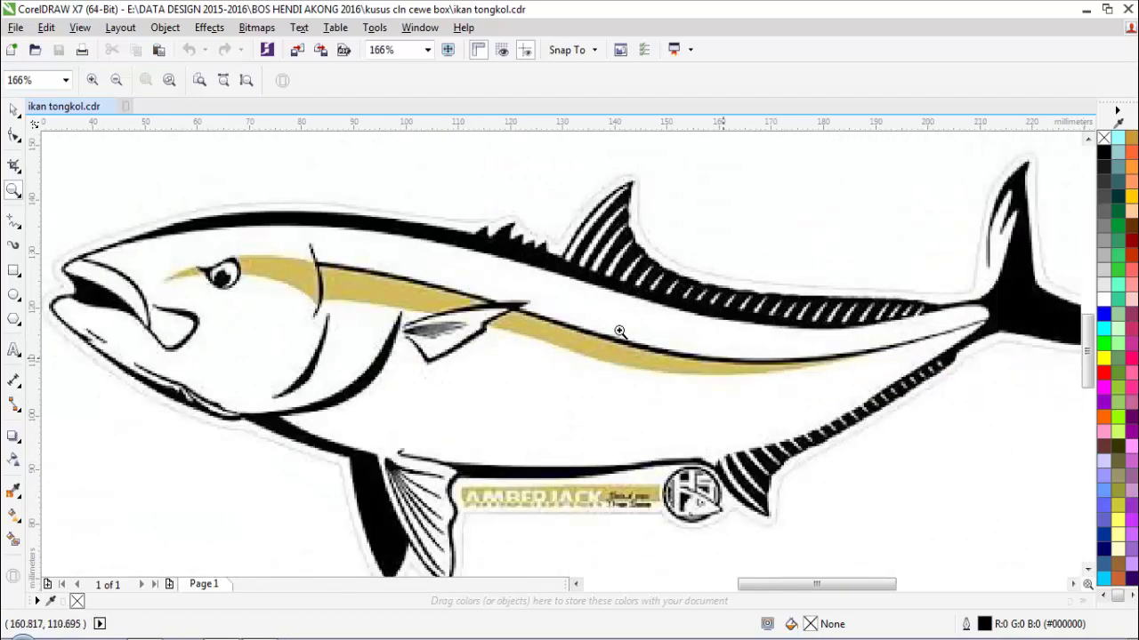
pyautogui.moveTo(369, 222); pyautogui.dragTo(767, 365)
pyautogui.scroll(-5, 662, 347)
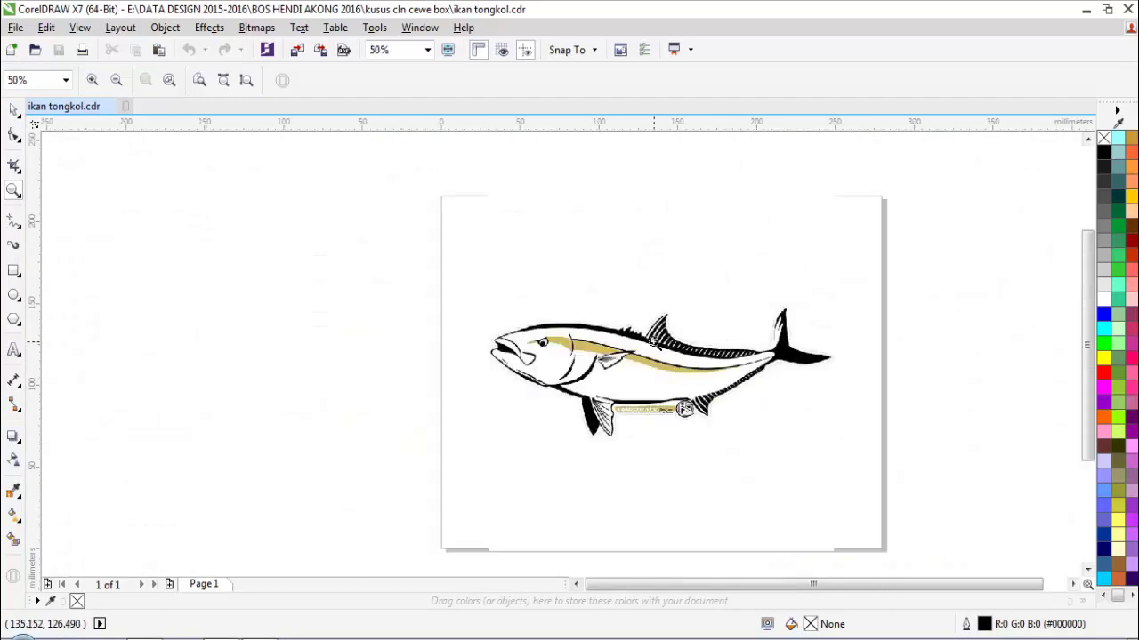
pyautogui.moveTo(416, 301); pyautogui.dragTo(675, 402)
pyautogui.moveTo(318, 221); pyautogui.dragTo(783, 437)
pyautogui.scroll(-4, 613, 402)
pyautogui.scroll(4, 697, 442)
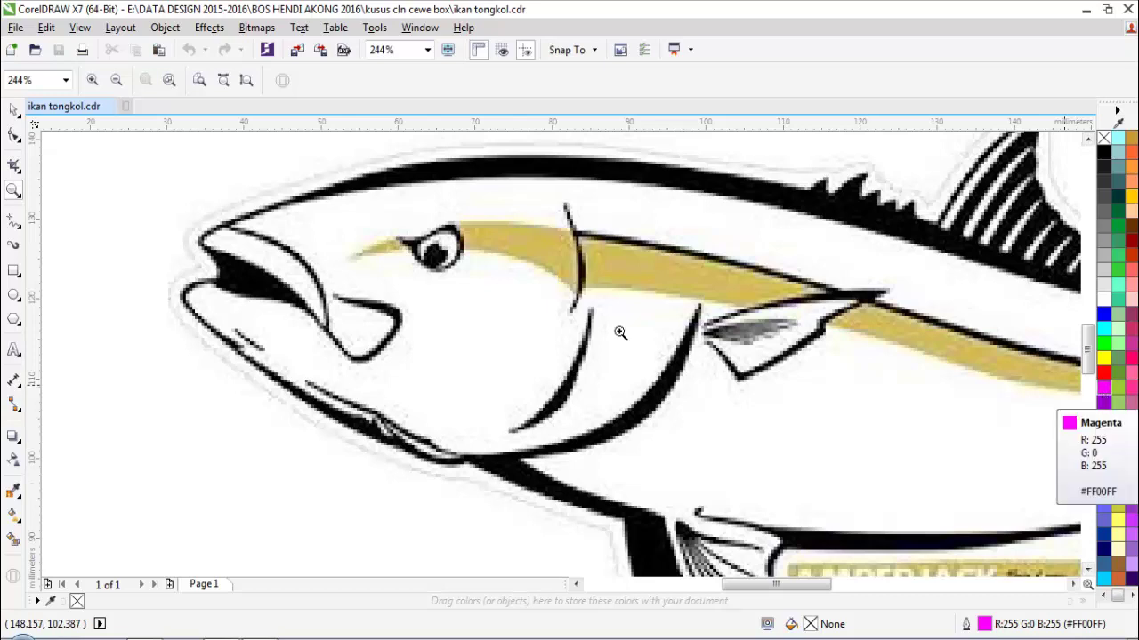
# - Trace the lower crescent-shaped gill line with the Bézier tool as a closed curve about 10.6 by 15.7 mm
pyautogui.click(9, 227)
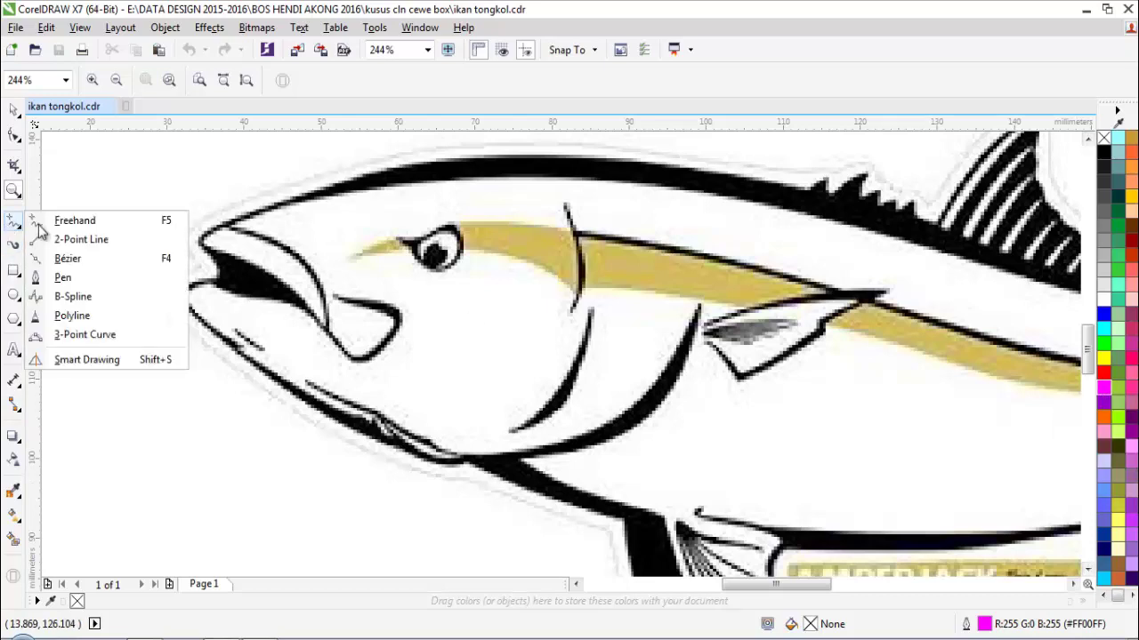
pyautogui.click(111, 265)
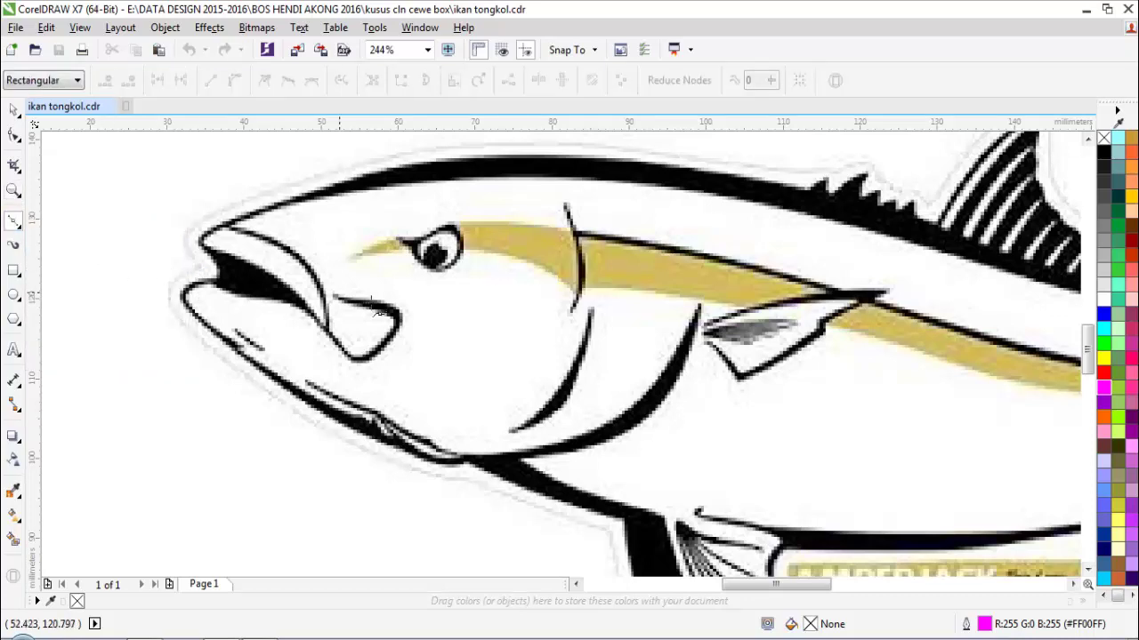
pyautogui.scroll(5, 442, 247)
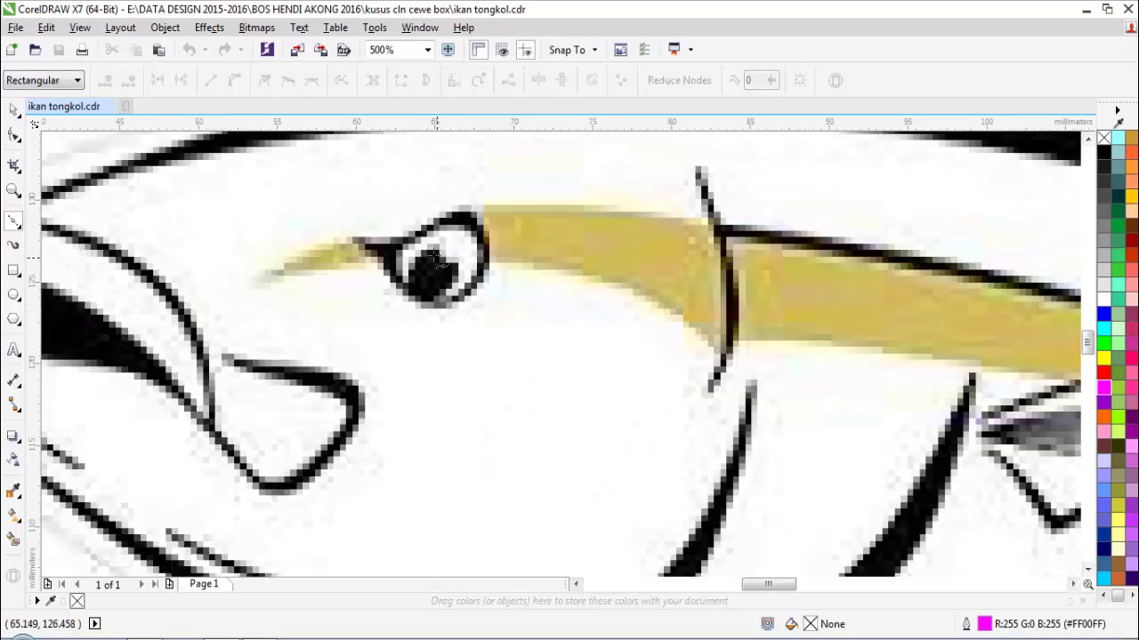
pyautogui.scroll(-5, 445, 267)
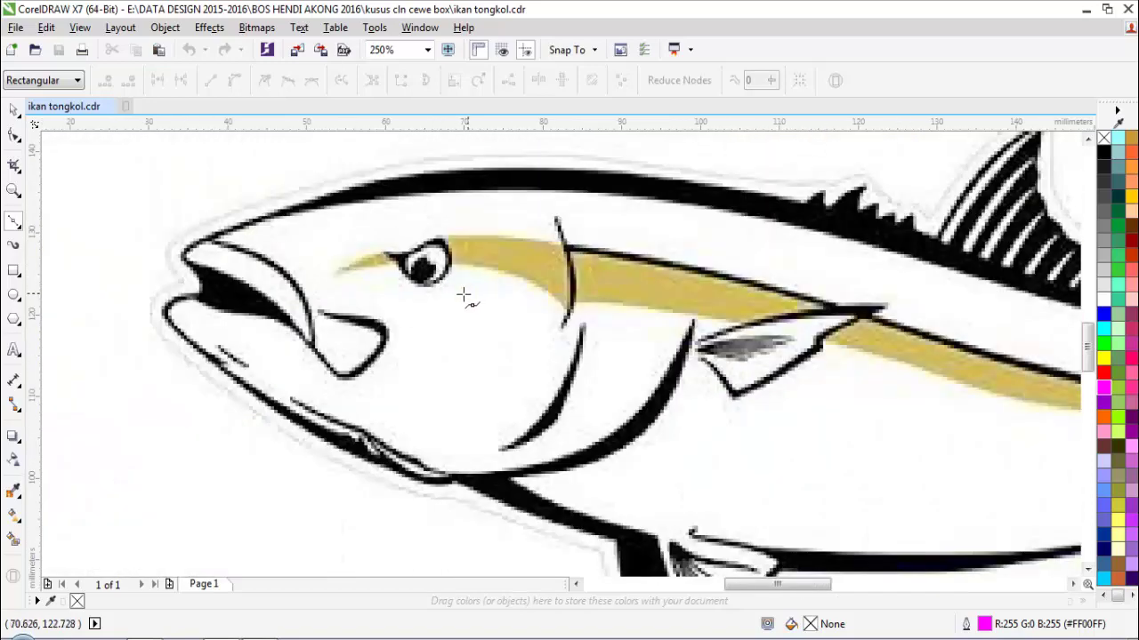
pyautogui.scroll(-2, 514, 313)
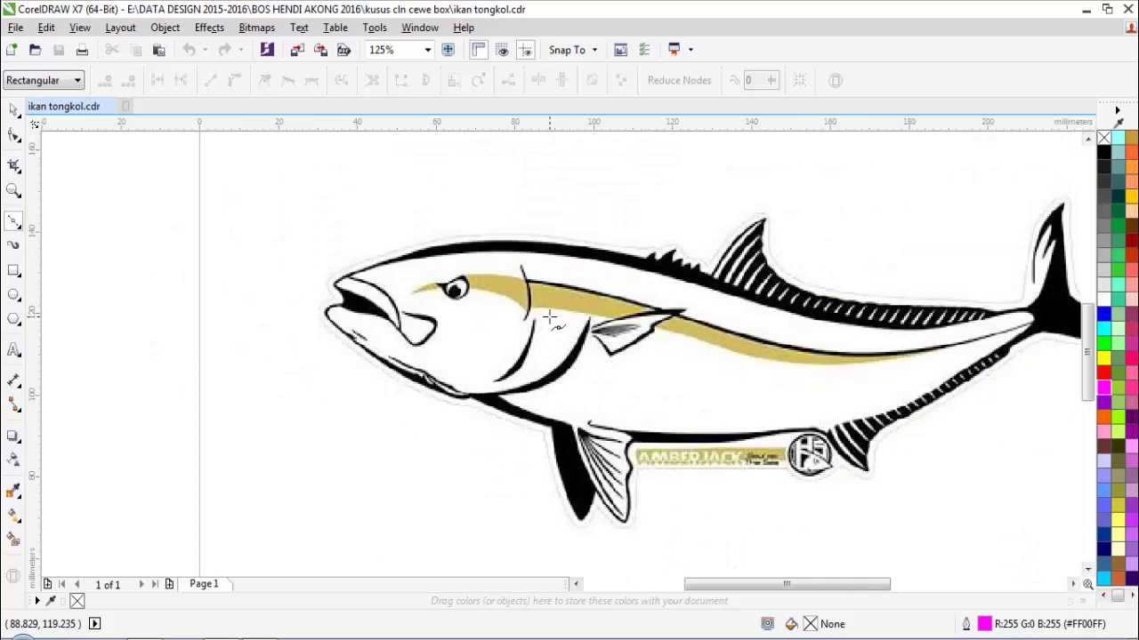
pyautogui.scroll(4, 525, 363)
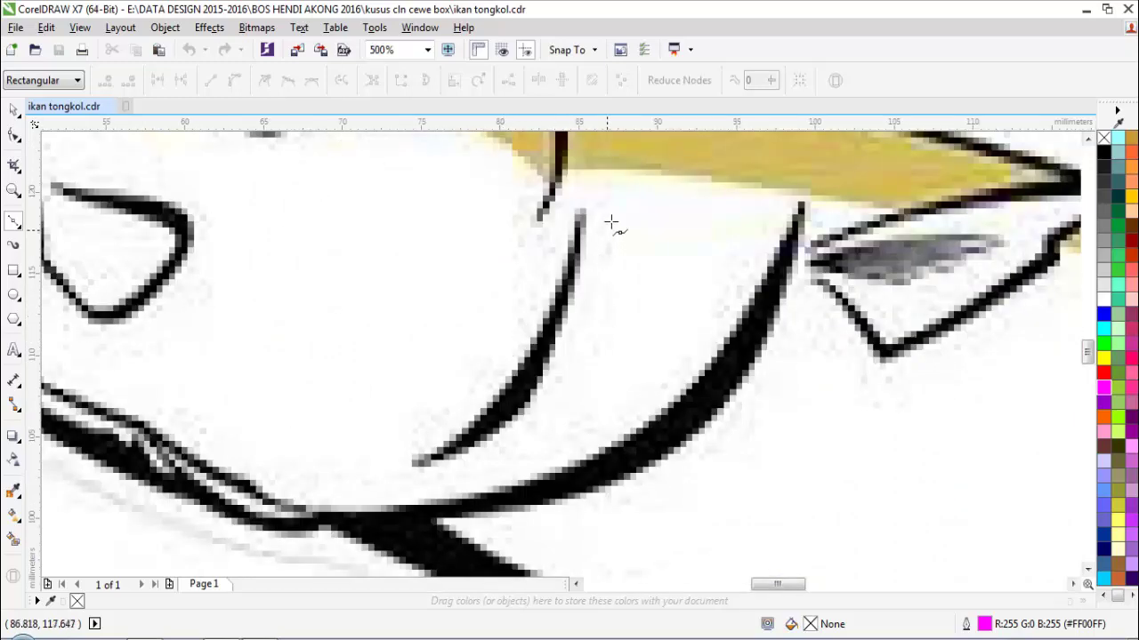
pyautogui.click(496, 411)
pyautogui.hotkey('ctrl', 'z')
pyautogui.moveTo(509, 377); pyautogui.dragTo(456, 437)
pyautogui.click(410, 464)
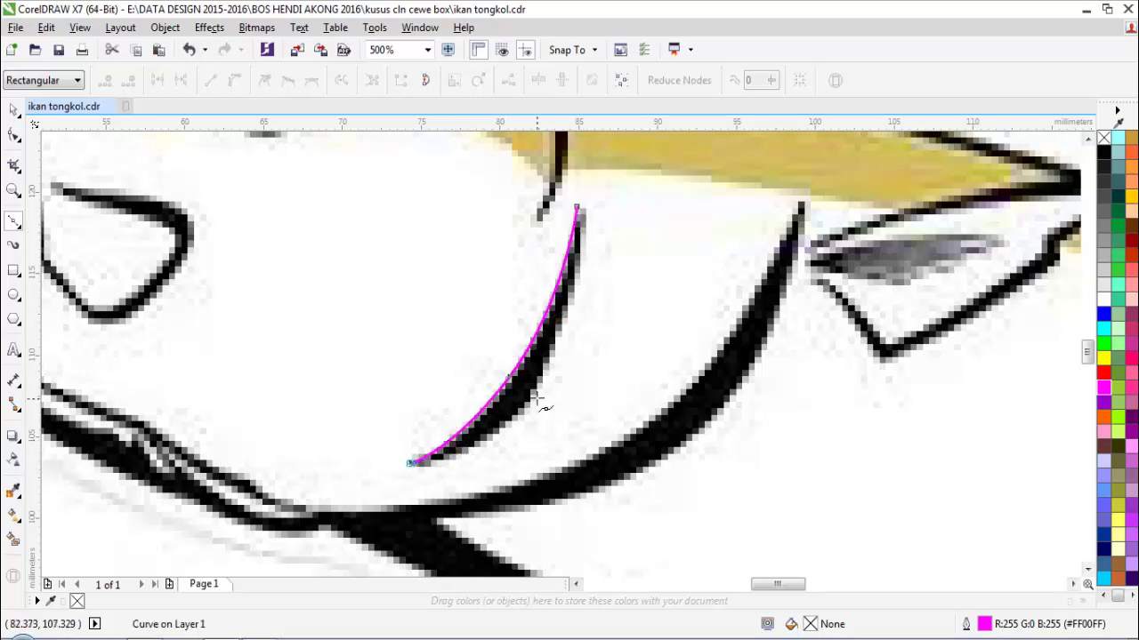
pyautogui.click(580, 211)
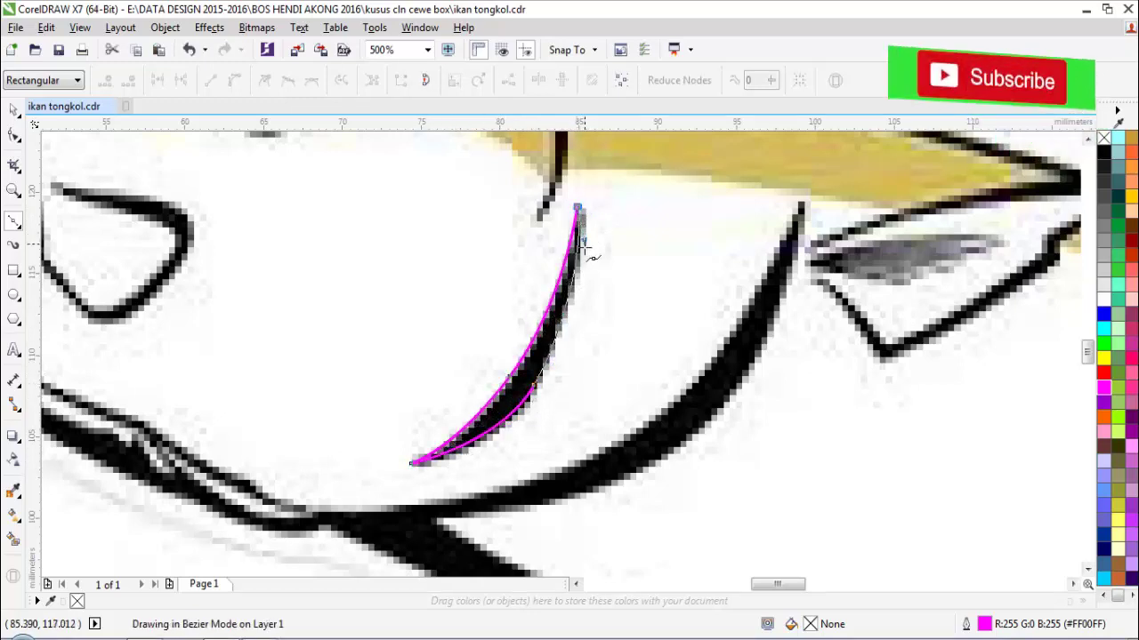
# - Fill the lower gill crescent with magenta
pyautogui.press('space')
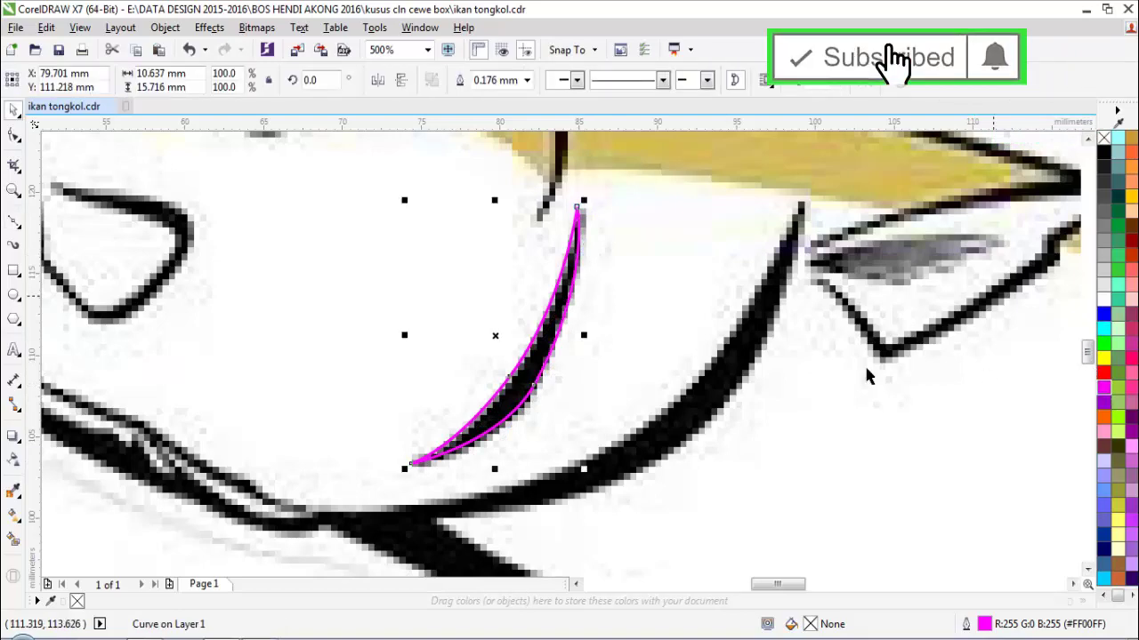
pyautogui.click(1103, 388)
pyautogui.scroll(-2, 686, 366)
pyautogui.click(685, 366)
# - Trace the inner edge of the upper gill line across the gold stripe with a Bézier curve
pyautogui.scroll(3, 574, 292)
pyautogui.press('space')
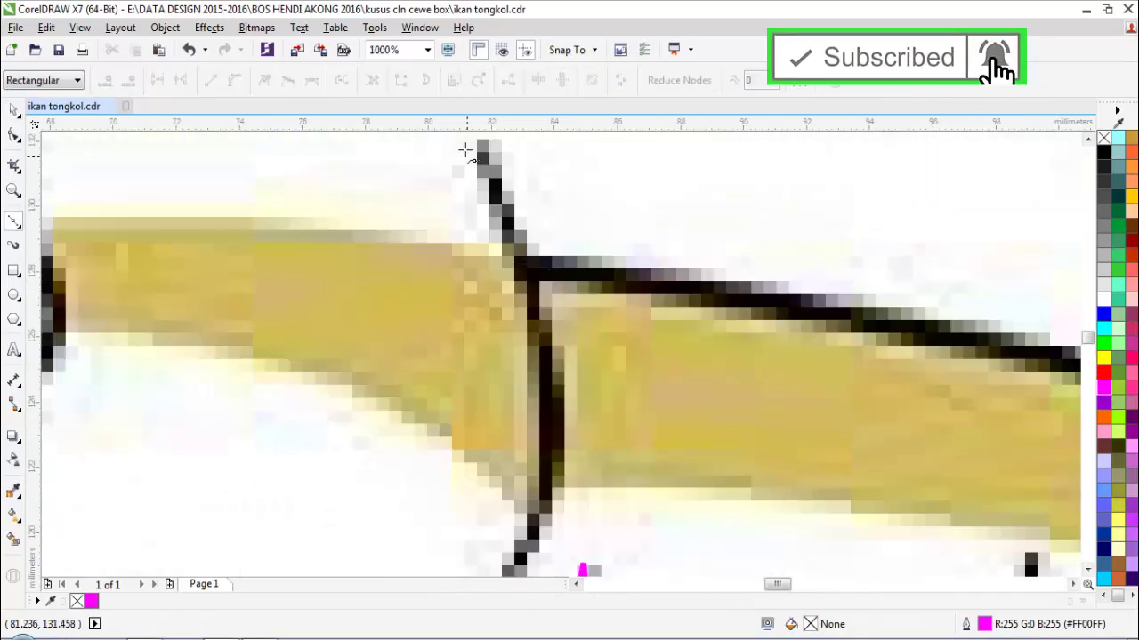
pyautogui.click(465, 149)
pyautogui.scroll(-1, 531, 279)
pyautogui.scroll(1, 536, 349)
pyautogui.moveTo(529, 327); pyautogui.dragTo(540, 453)
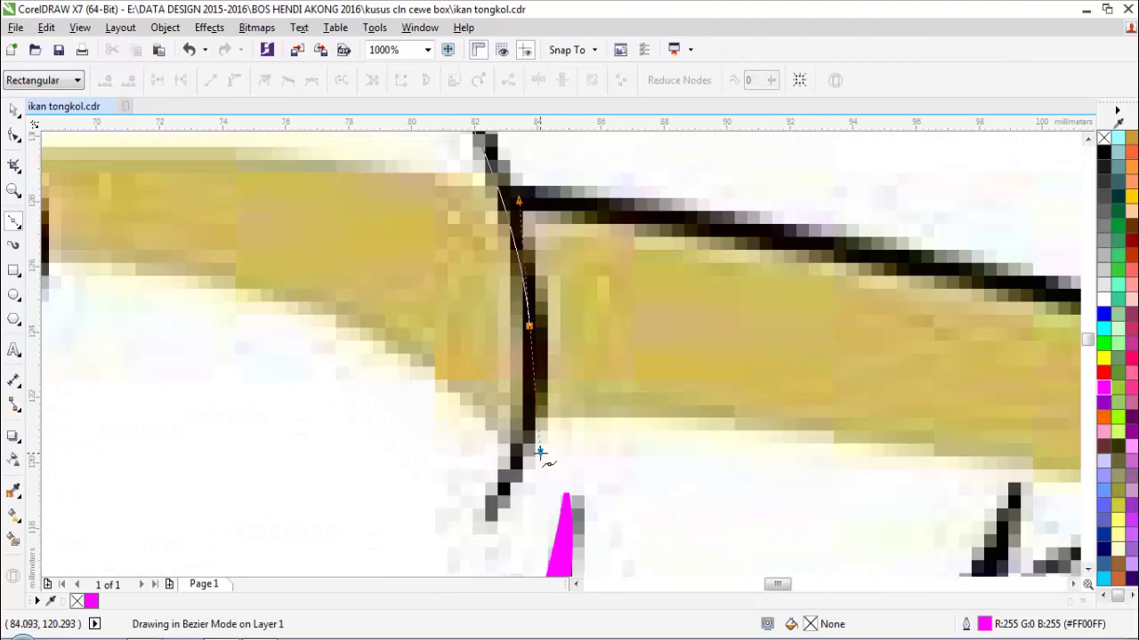
pyautogui.doubleClick(539, 452)
pyautogui.scroll(-3, 539, 436)
pyautogui.scroll(2, 552, 384)
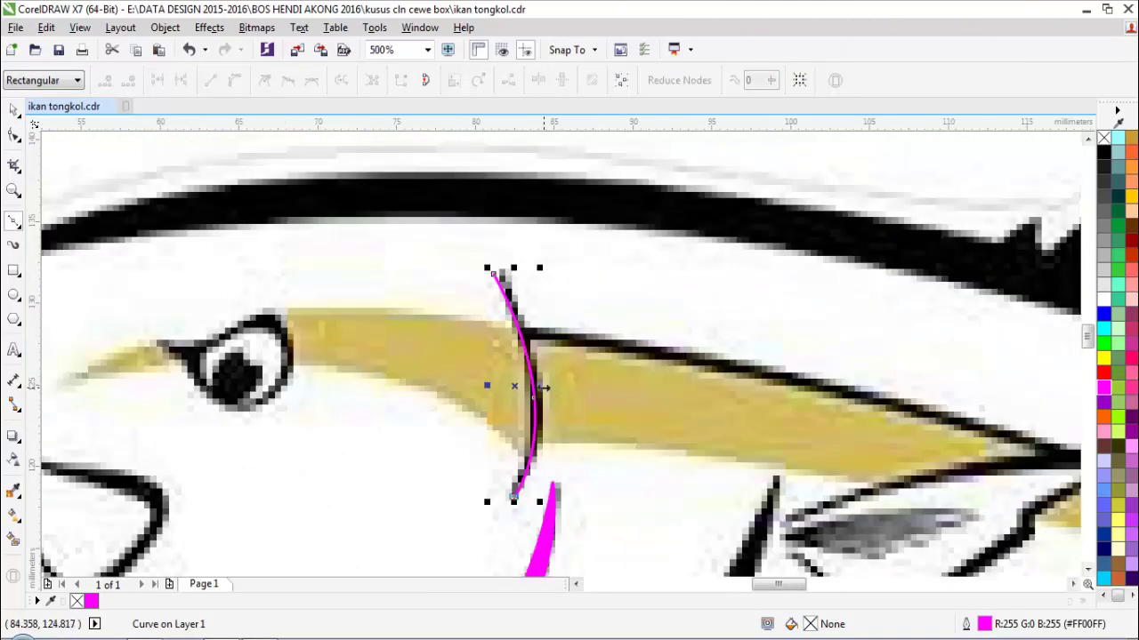
# - Close the upper gill curve by tracing back along the line's outer edge to its starting point
pyautogui.scroll(1, 542, 384)
pyautogui.moveTo(539, 391); pyautogui.dragTo(521, 251)
pyautogui.scroll(-1, 442, 172)
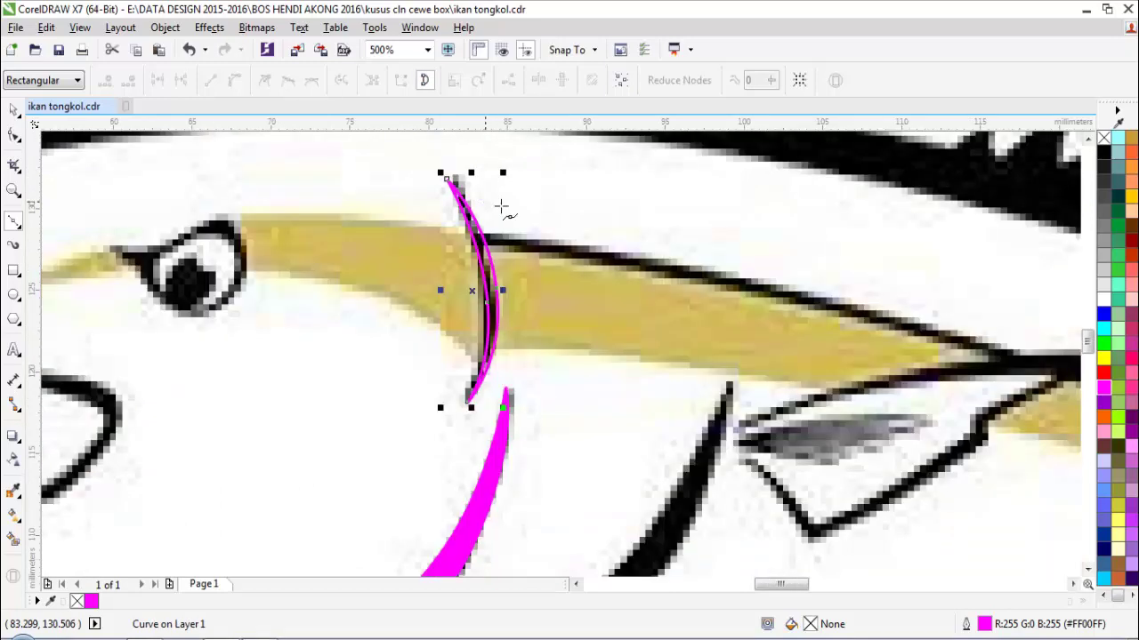
pyautogui.press('space')
pyautogui.scroll(-1, 640, 267)
pyautogui.click(634, 270)
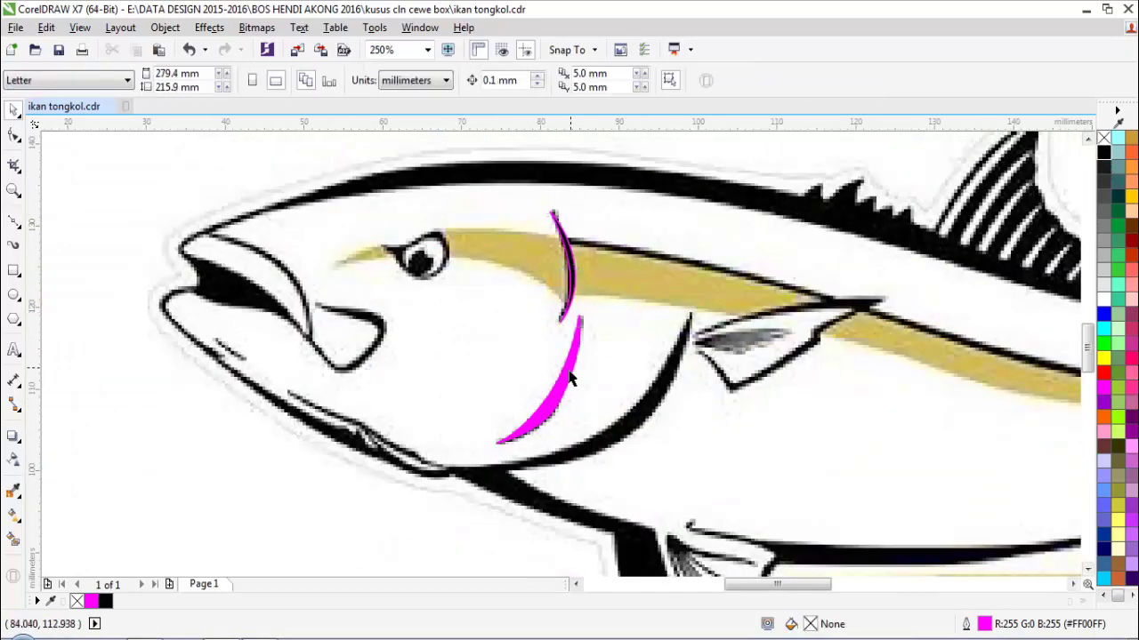
# - Weld the upper and lower gill crescents into a single magenta-filled curve
pyautogui.click(570, 374)
pyautogui.click(571, 297)
pyautogui.keyDown('shift'); pyautogui.click(564, 374); pyautogui.keyUp('shift')
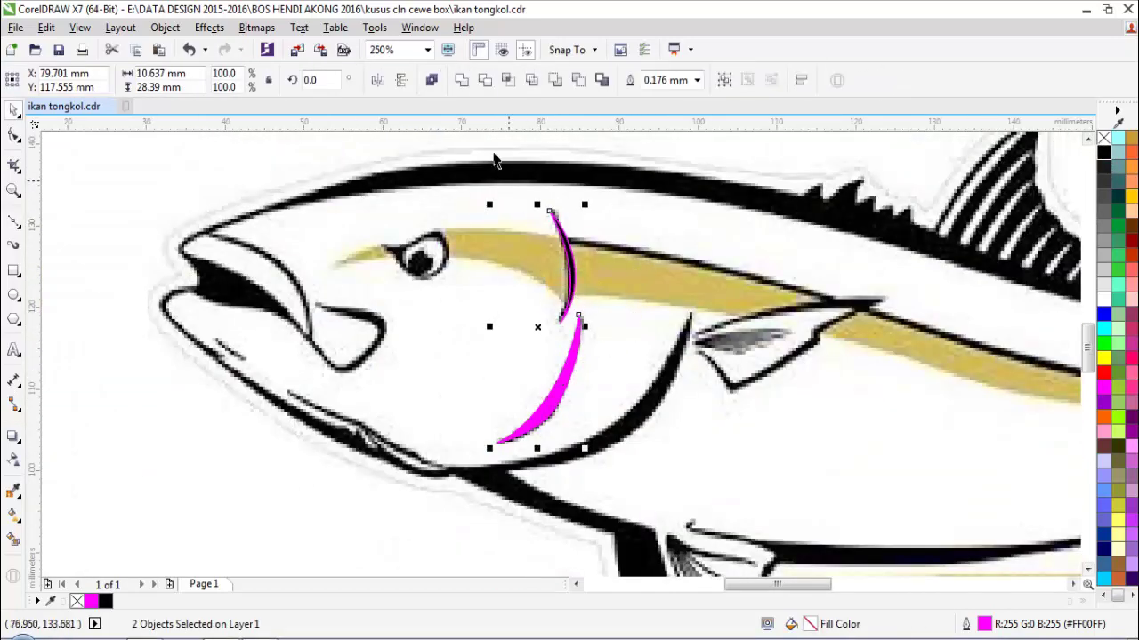
pyautogui.click(462, 82)
pyautogui.click(465, 272)
# - Remove the outline from the welded gill shape
pyautogui.press('z')
pyautogui.moveTo(247, 269); pyautogui.dragTo(935, 392)
pyautogui.press('space')
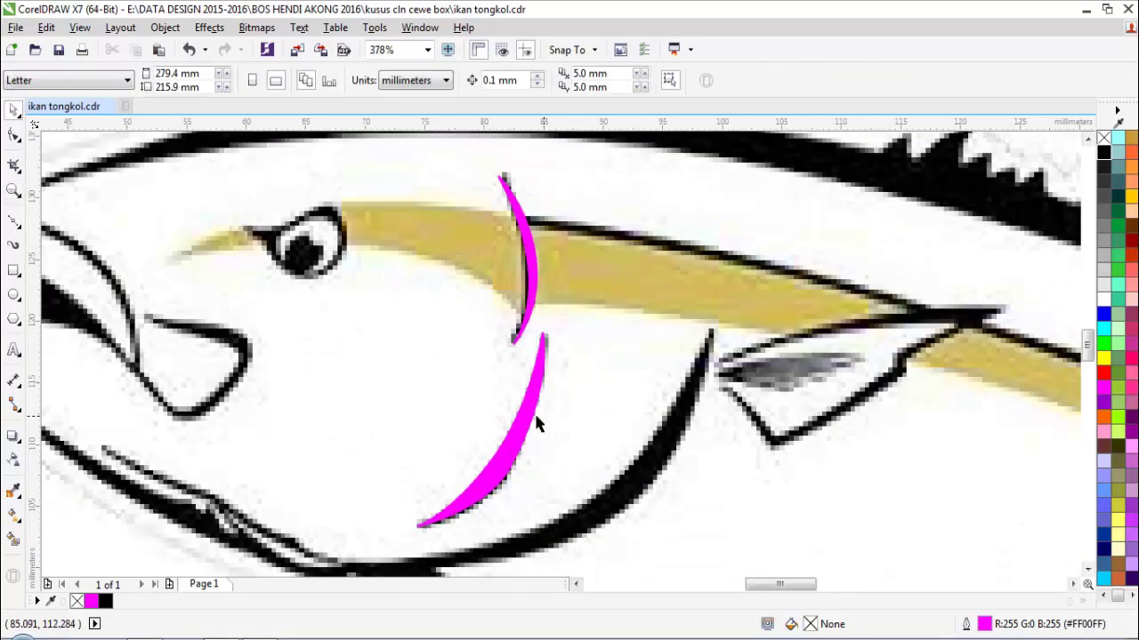
pyautogui.moveTo(532, 418); pyautogui.dragTo(669, 396)
pyautogui.hotkey('ctrl', 'z')
pyautogui.rightClick(1104, 138)
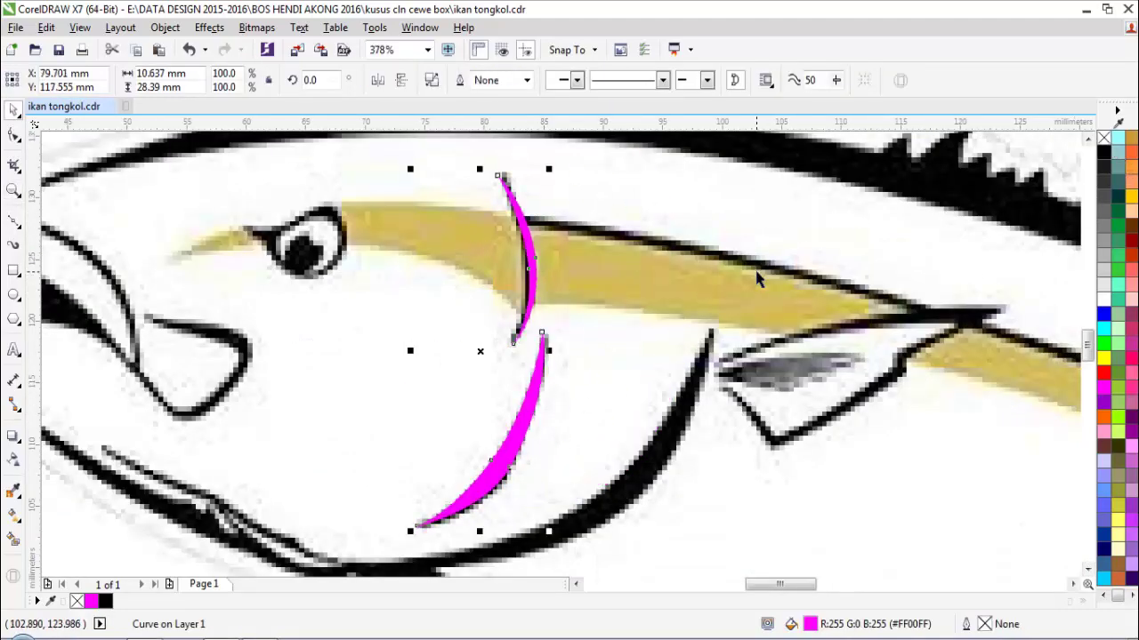
pyautogui.click(653, 290)
# - Trace the inner white of the fish's eye with the Bézier tool as a closed shape about 5.4 by 4.7 mm
pyautogui.scroll(-1, 647, 292)
pyautogui.press('z')
pyautogui.moveTo(275, 268); pyautogui.dragTo(674, 383)
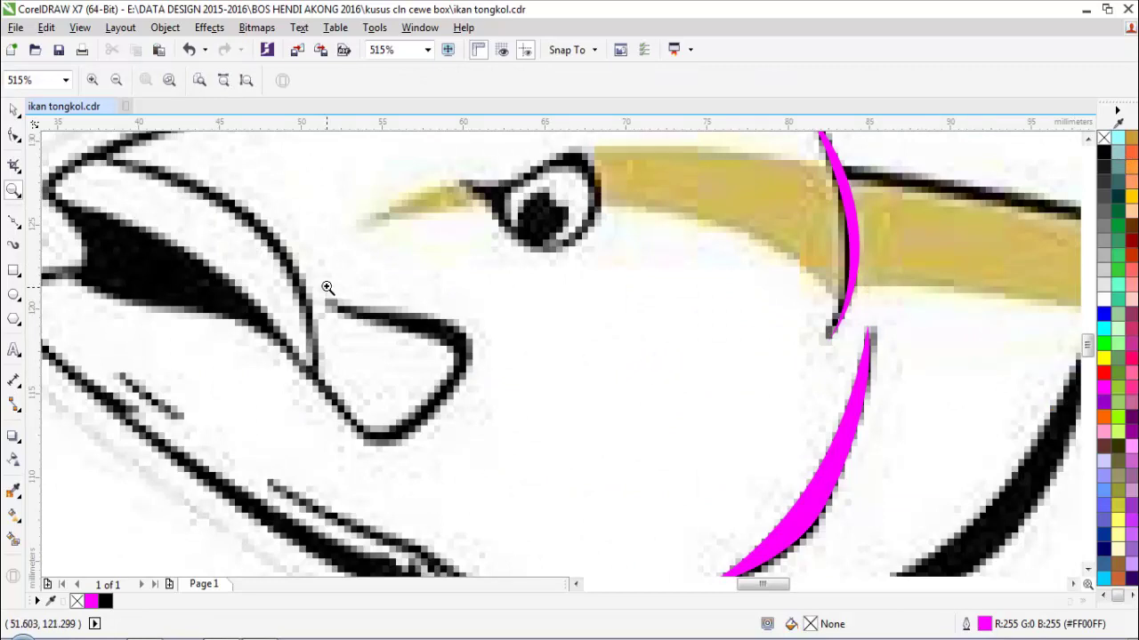
pyautogui.rightClick(328, 288)
pyautogui.moveTo(288, 211); pyautogui.dragTo(631, 303)
pyautogui.click(605, 347)
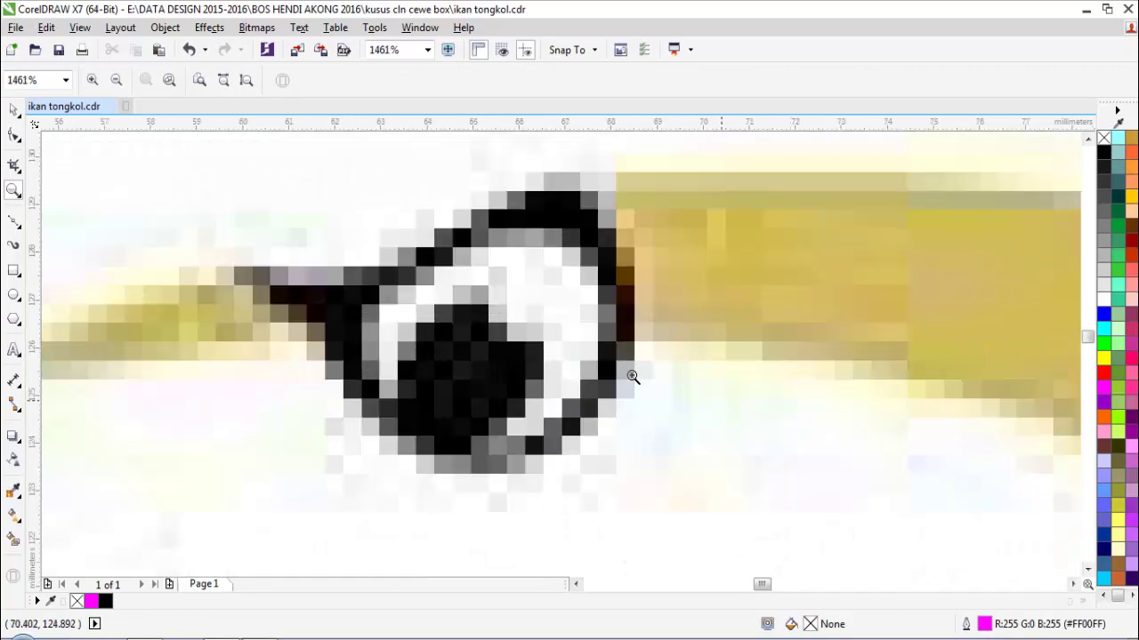
pyautogui.press('F5')
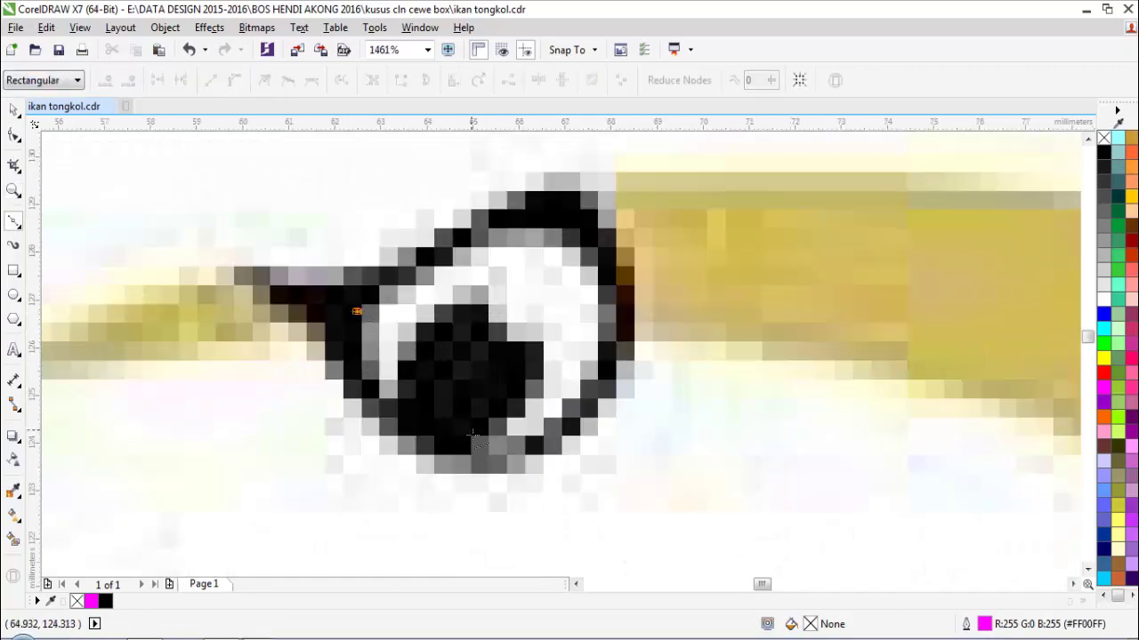
pyautogui.moveTo(462, 449); pyautogui.dragTo(552, 467)
pyautogui.moveTo(607, 292); pyautogui.dragTo(602, 223)
pyautogui.moveTo(476, 243); pyautogui.dragTo(440, 272)
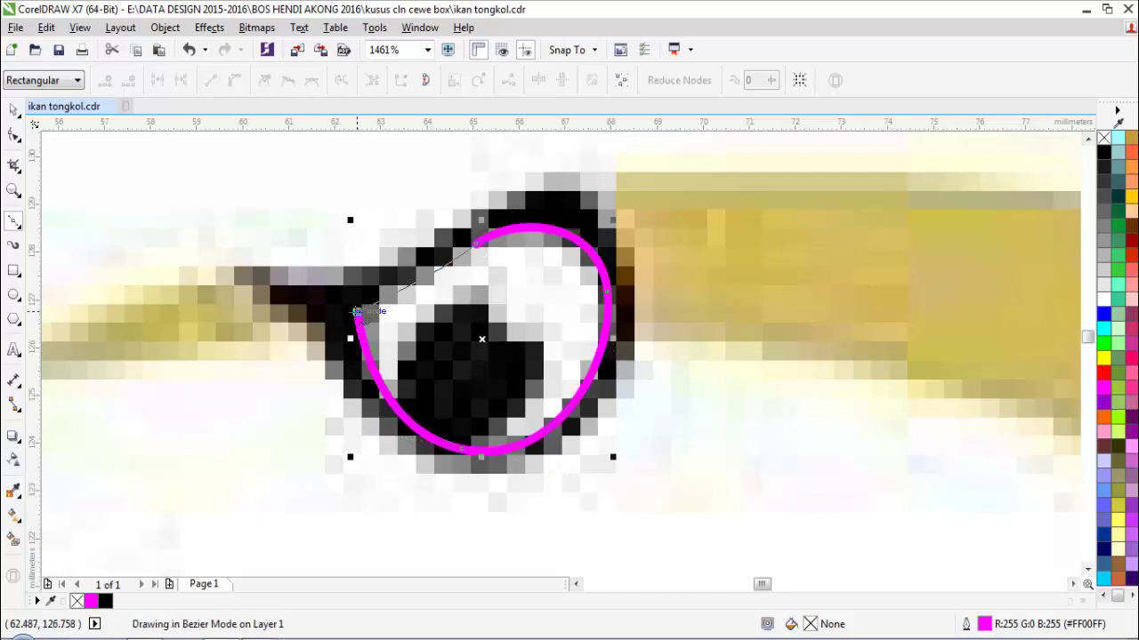
pyautogui.click(356, 311)
pyautogui.press('space')
pyautogui.press('Escape')
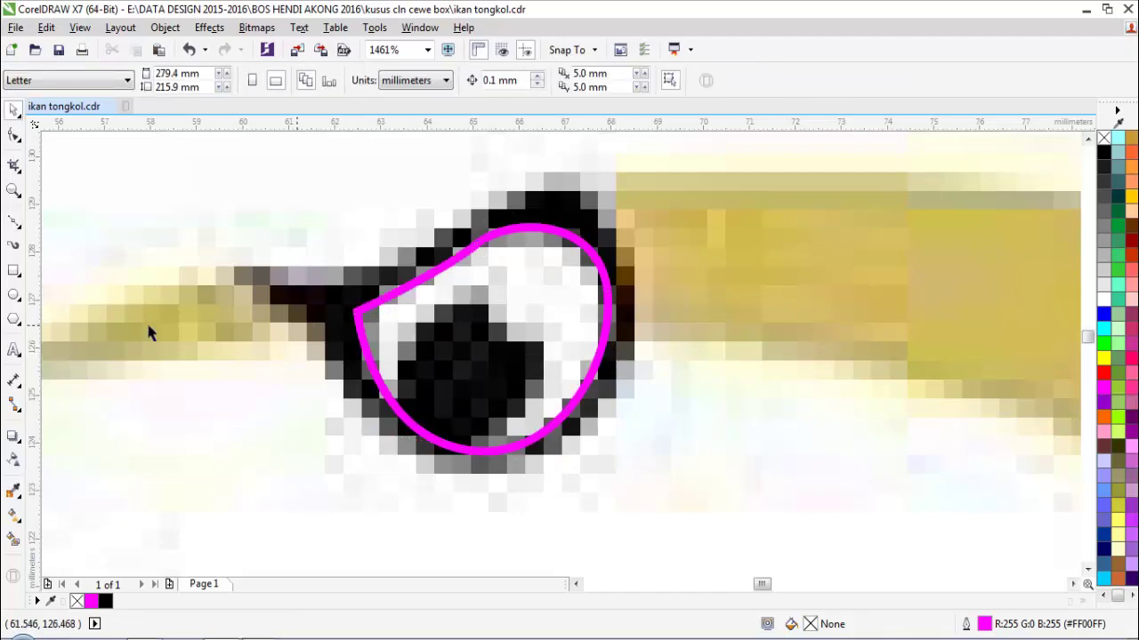
# - Draw an ellipse about 3.2 mm wide and position it over the eye's pupil
pyautogui.click(13, 295)
pyautogui.moveTo(397, 281); pyautogui.dragTo(546, 431)
pyautogui.press('space')
pyautogui.moveTo(509, 336); pyautogui.dragTo(503, 350)
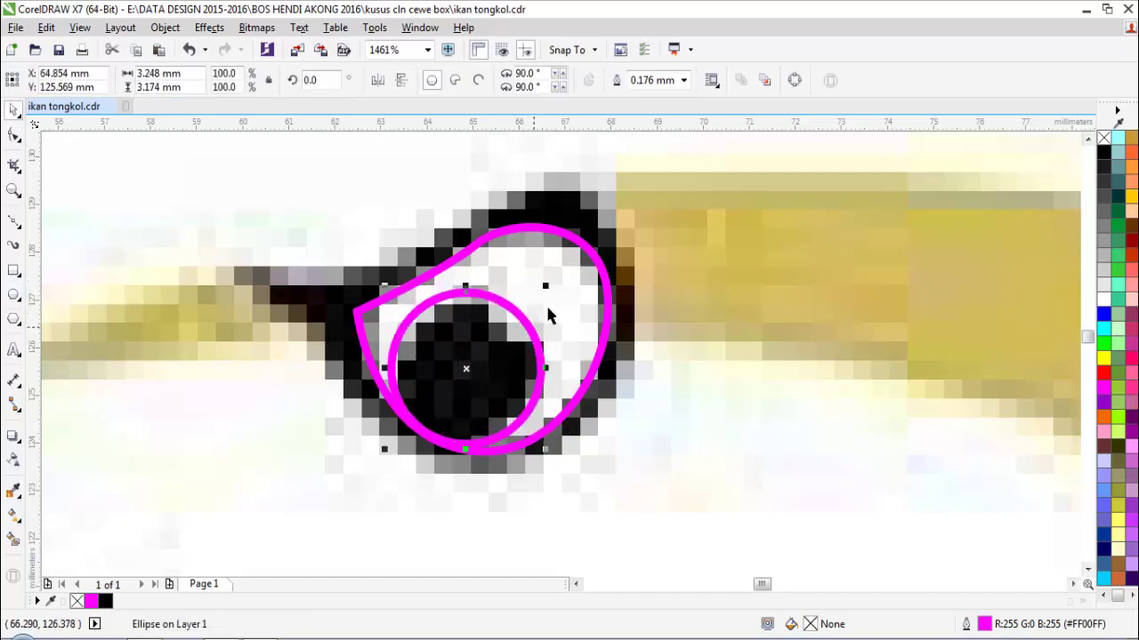
# - Make a reduced copy of the pupil circle about 1.1 mm wide and place it as a highlight on the pupil's upper-right edge
pyautogui.moveTo(547, 286); pyautogui.dragTo(538, 313)
pyautogui.rightClick(467, 368)
pyautogui.moveTo(561, 265); pyautogui.dragTo(531, 293)
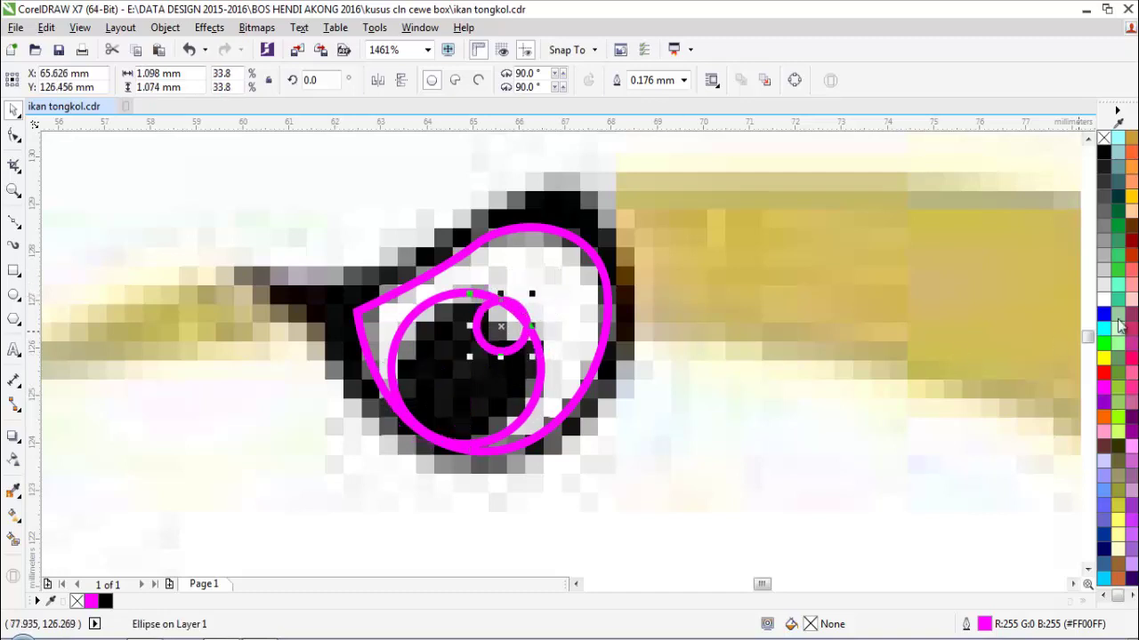
# - Fill the highlight circle and the inner eye shape with white and the pupil with black
pyautogui.click(1116, 300)
pyautogui.click(587, 369)
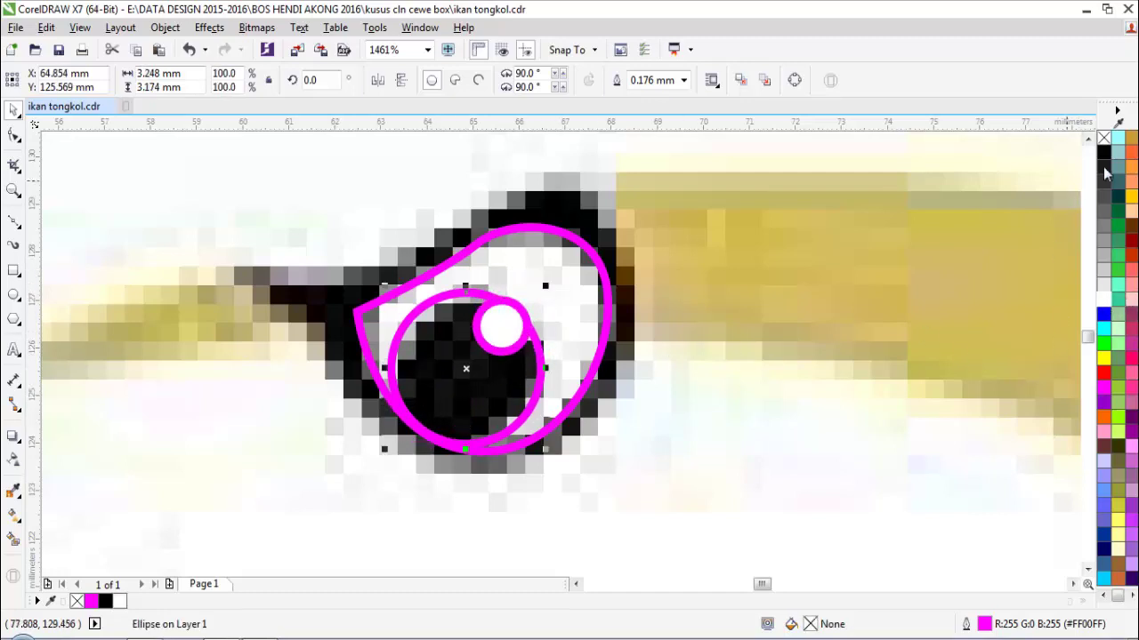
pyautogui.click(1104, 155)
pyautogui.click(582, 288)
pyautogui.click(608, 294)
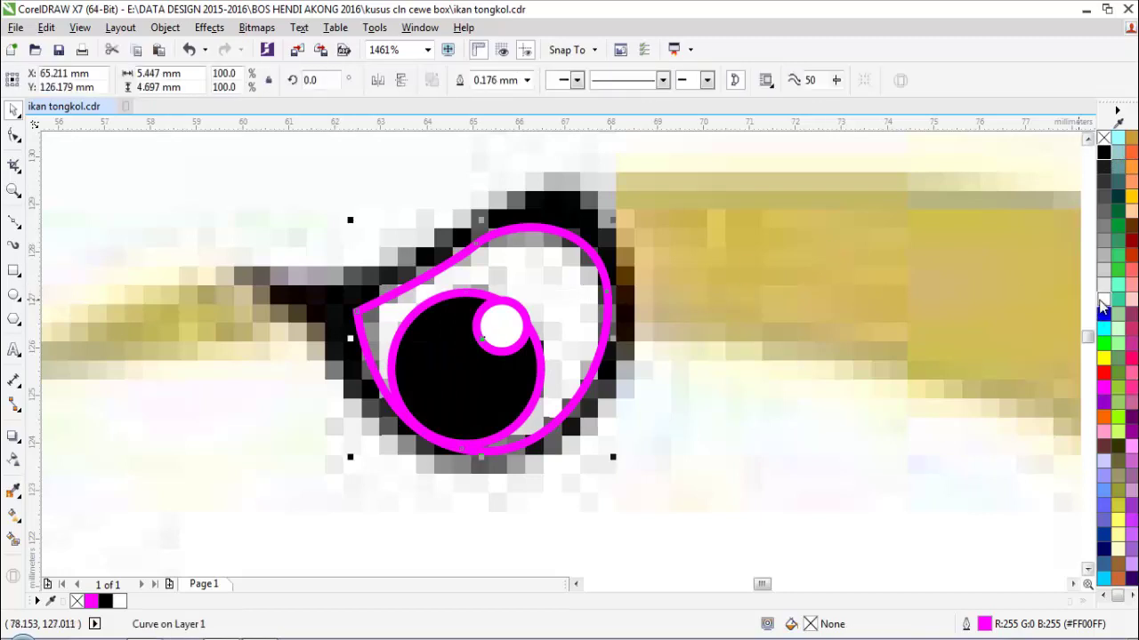
pyautogui.click(1103, 303)
pyautogui.press('Escape')
# - Trace the black outer contour of the fish's eye, including its pointed front corner, as a closed Bézier shape about 8.3 by 6.2 mm
pyautogui.press('F10')
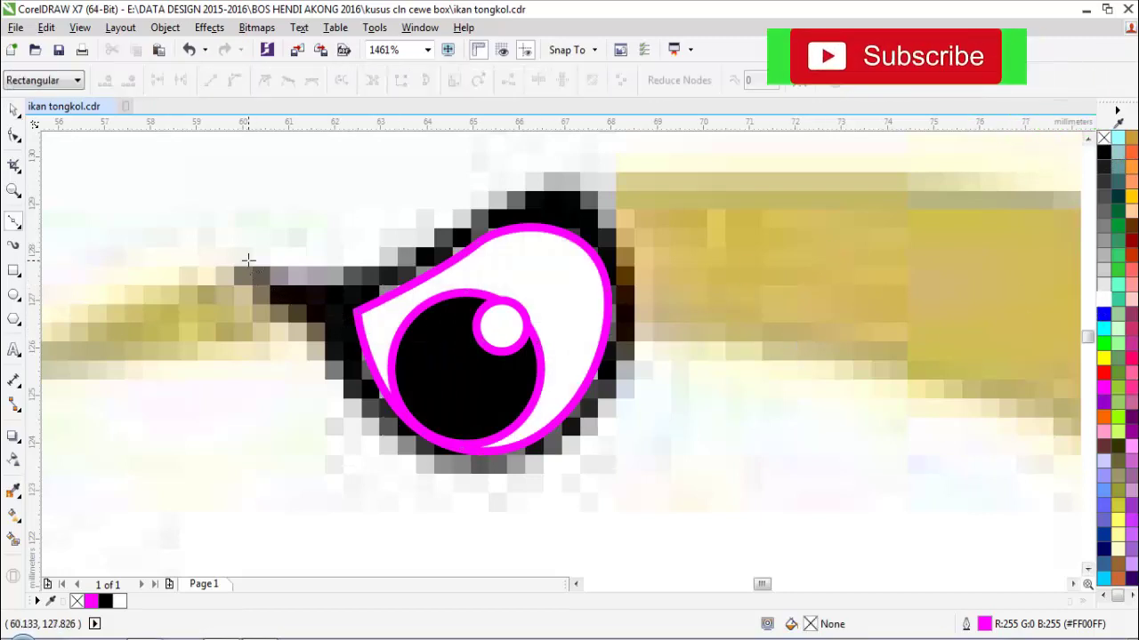
pyautogui.click(248, 261)
pyautogui.moveTo(372, 268); pyautogui.dragTo(417, 252)
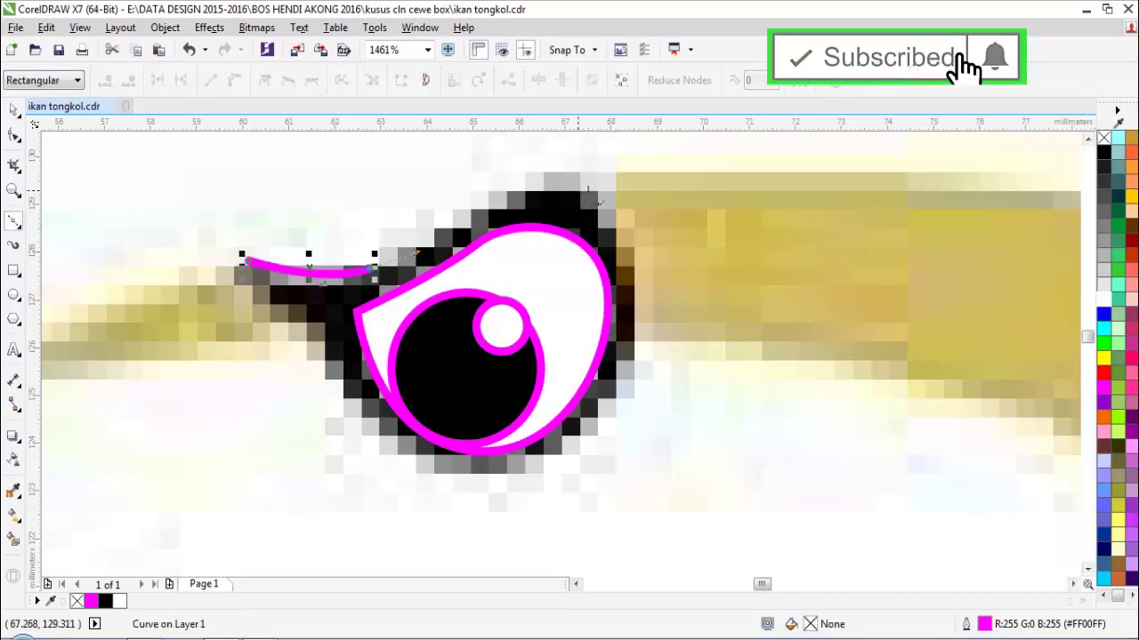
pyautogui.click(589, 188)
pyautogui.moveTo(584, 424); pyautogui.dragTo(515, 496)
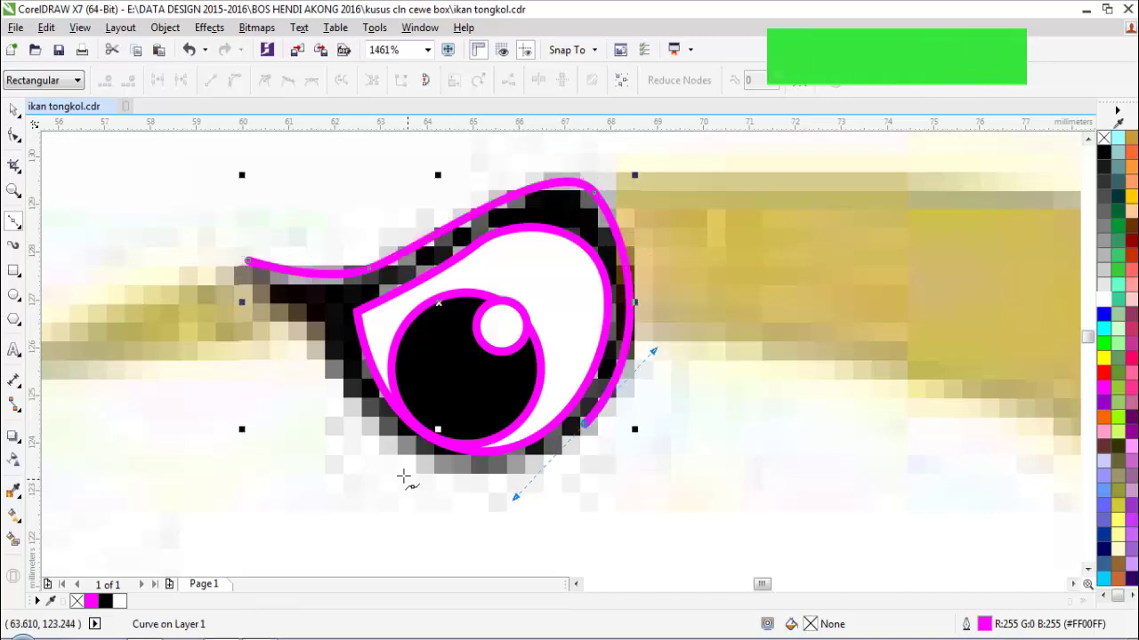
pyautogui.moveTo(397, 443); pyautogui.dragTo(348, 403)
pyautogui.click(249, 260)
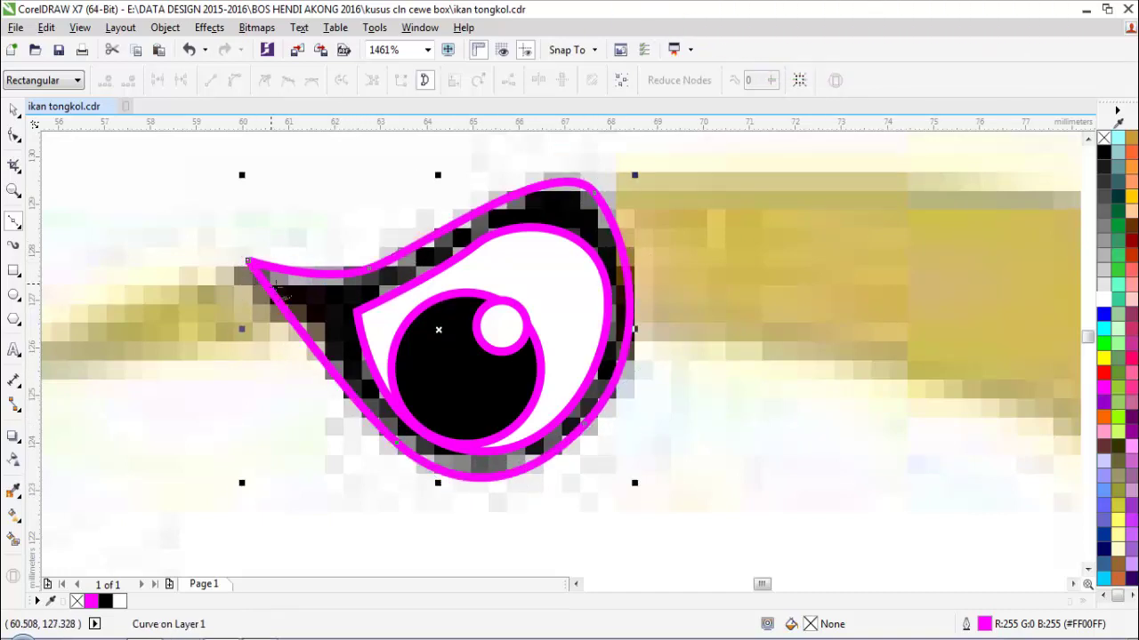
# - Fill the outer eye shape with the pupil's black and order it behind the highlight, pupil and inner white shape
pyautogui.press('space')
pyautogui.press('i')
pyautogui.click(447, 350)
pyautogui.click(330, 303)
pyautogui.press('space')
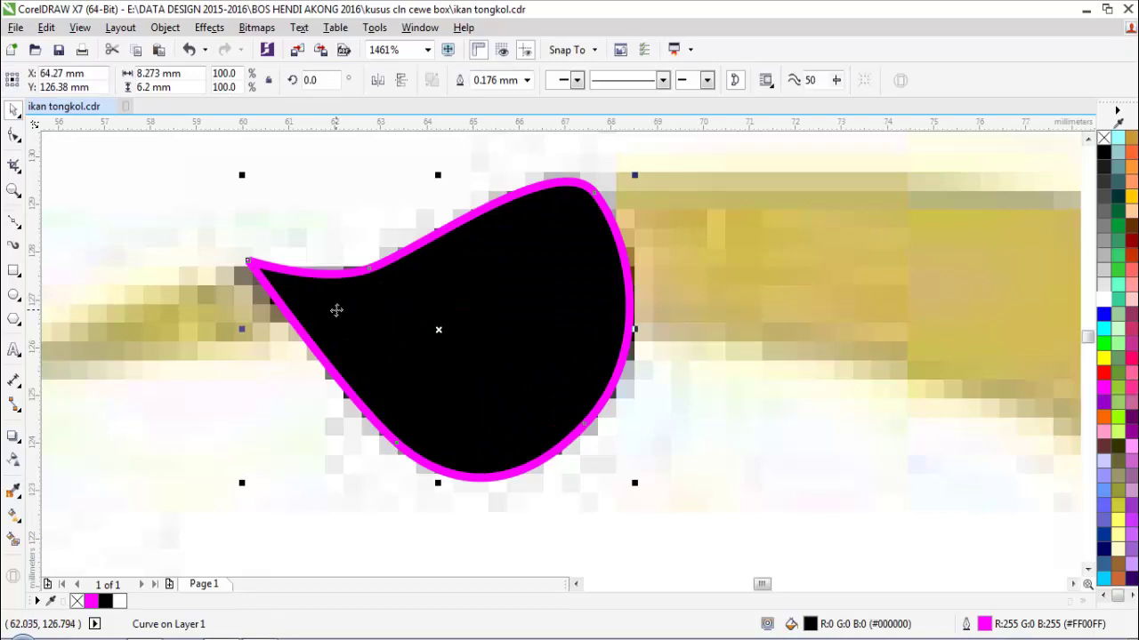
pyautogui.hotkey('ctrl', 'pagedown')
pyautogui.hotkey('ctrl', 'pagedown')
pyautogui.hotkey('ctrl', 'pagedown')
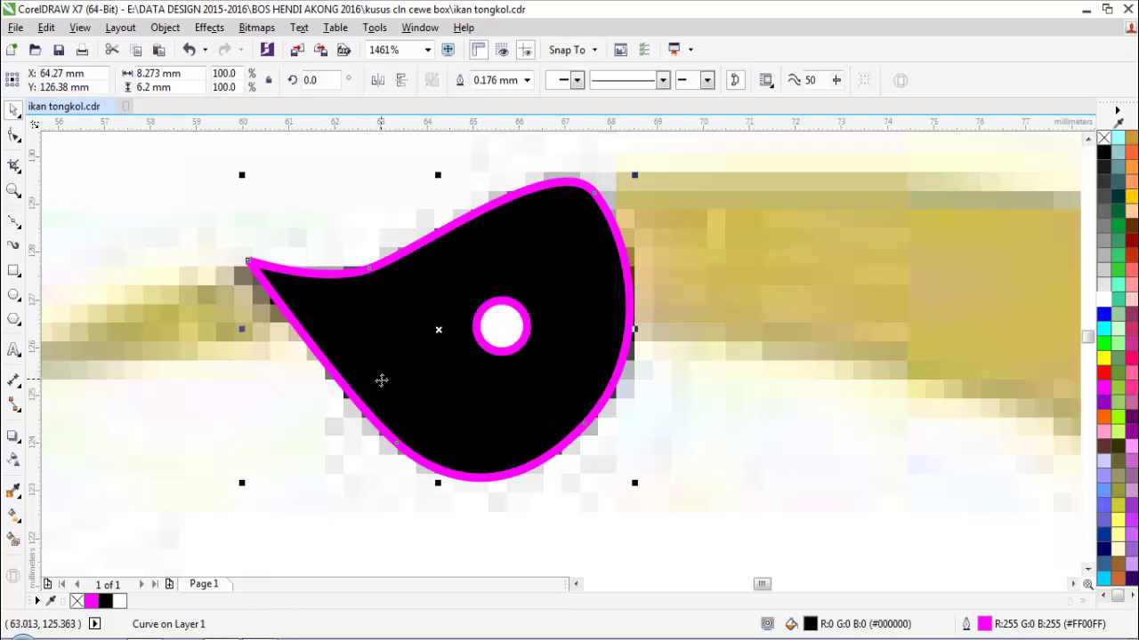
pyautogui.click(768, 455)
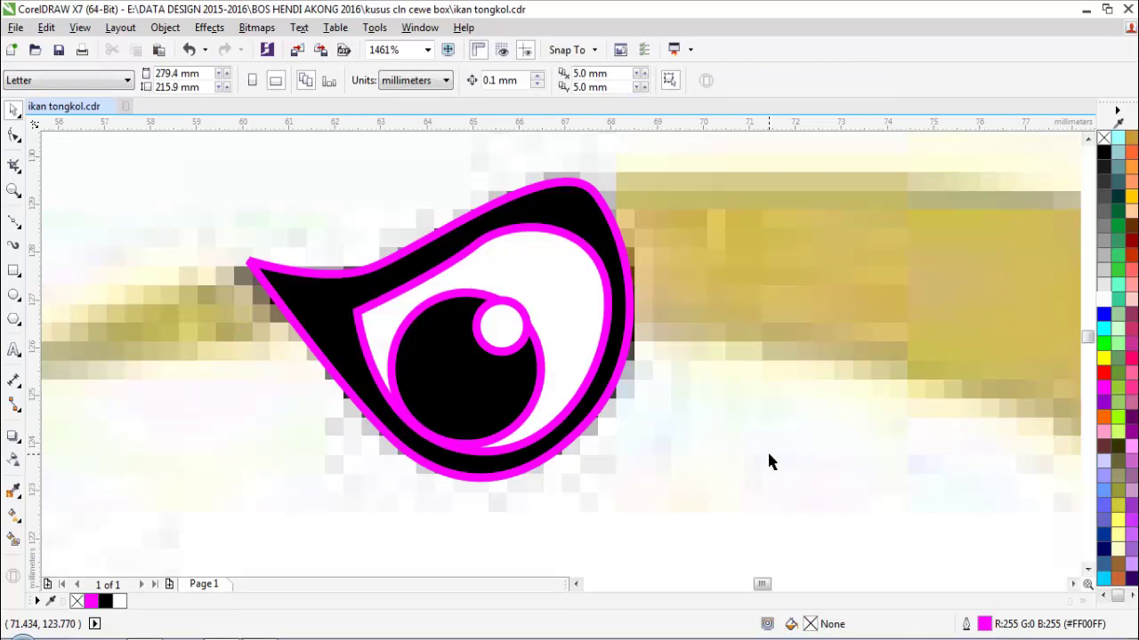
# - Trace the short crease on the fish's lower jaw with the Bézier tool as a closed sliver about 4.4 by 3.3 mm
pyautogui.scroll(-5, 690, 464)
pyautogui.press('F2')
pyautogui.moveTo(473, 415); pyautogui.dragTo(920, 500)
pyautogui.scroll(-1, 459, 349)
pyautogui.press('F2')
pyautogui.moveTo(219, 296); pyautogui.dragTo(879, 422)
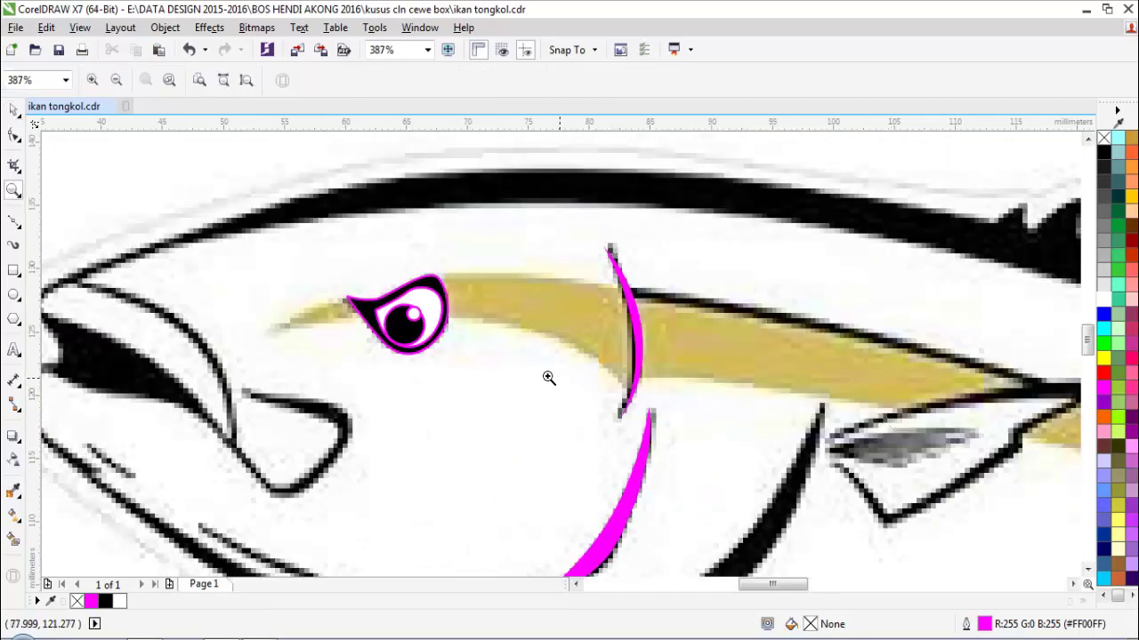
pyautogui.scroll(-2, 546, 376)
pyautogui.moveTo(252, 310); pyautogui.dragTo(790, 531)
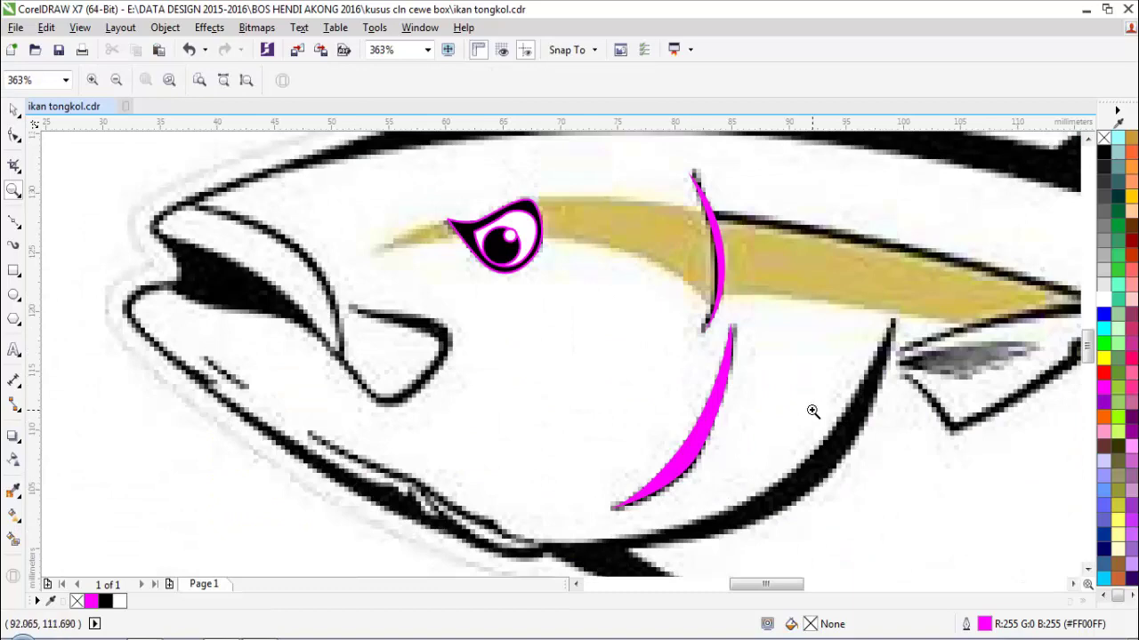
pyautogui.scroll(-2, 663, 412)
pyautogui.moveTo(645, 420); pyautogui.dragTo(746, 458)
pyautogui.scroll(-1, 465, 393)
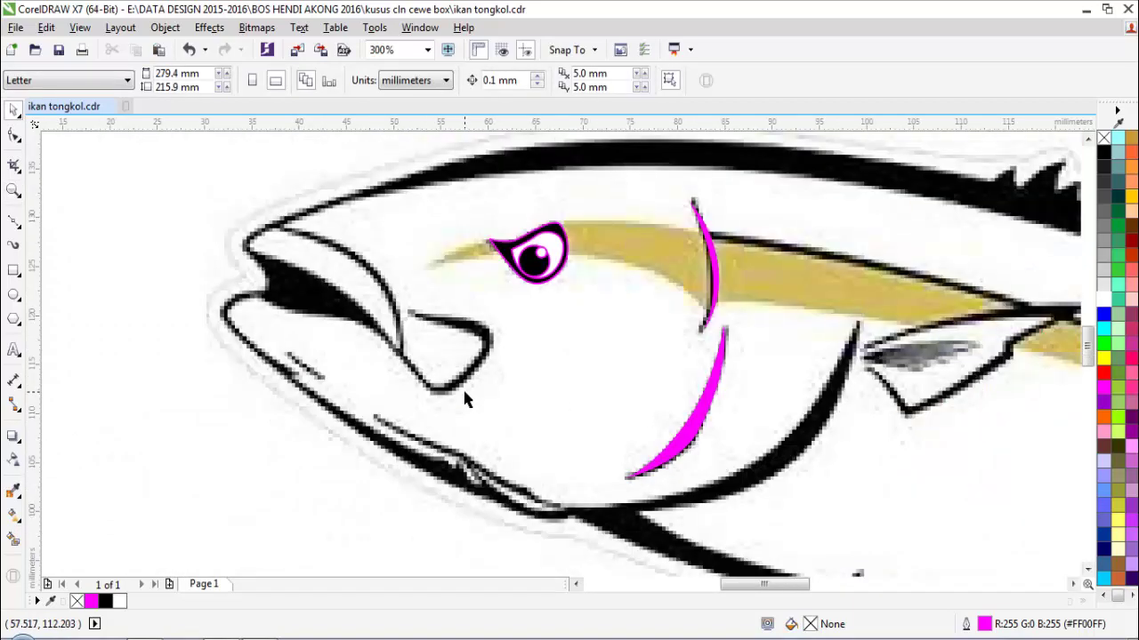
pyautogui.press('F2')
pyautogui.moveTo(241, 309); pyautogui.dragTo(533, 431)
pyautogui.press('F5')
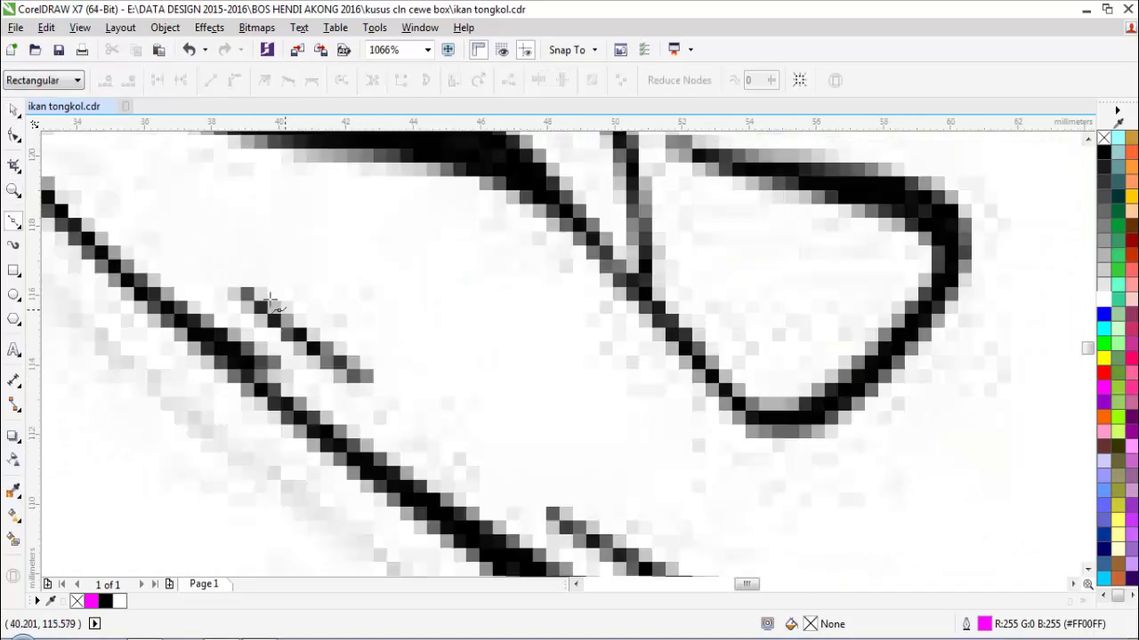
pyautogui.click(248, 276)
pyautogui.click(311, 336)
pyautogui.click(397, 389)
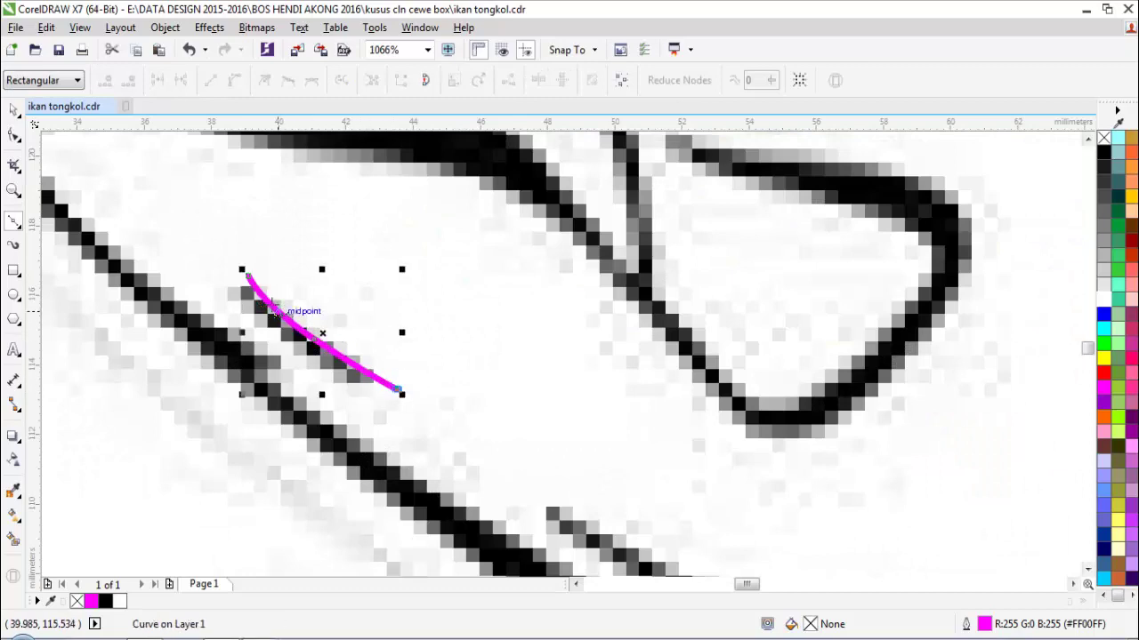
pyautogui.moveTo(248, 277); pyautogui.dragTo(288, 379)
# - Fill the lower-jaw crease shape with magenta and deselect it
pyautogui.scroll(-1, 354, 391)
pyautogui.press('space')
pyautogui.click(1119, 385)
pyautogui.scroll(-2, 996, 394)
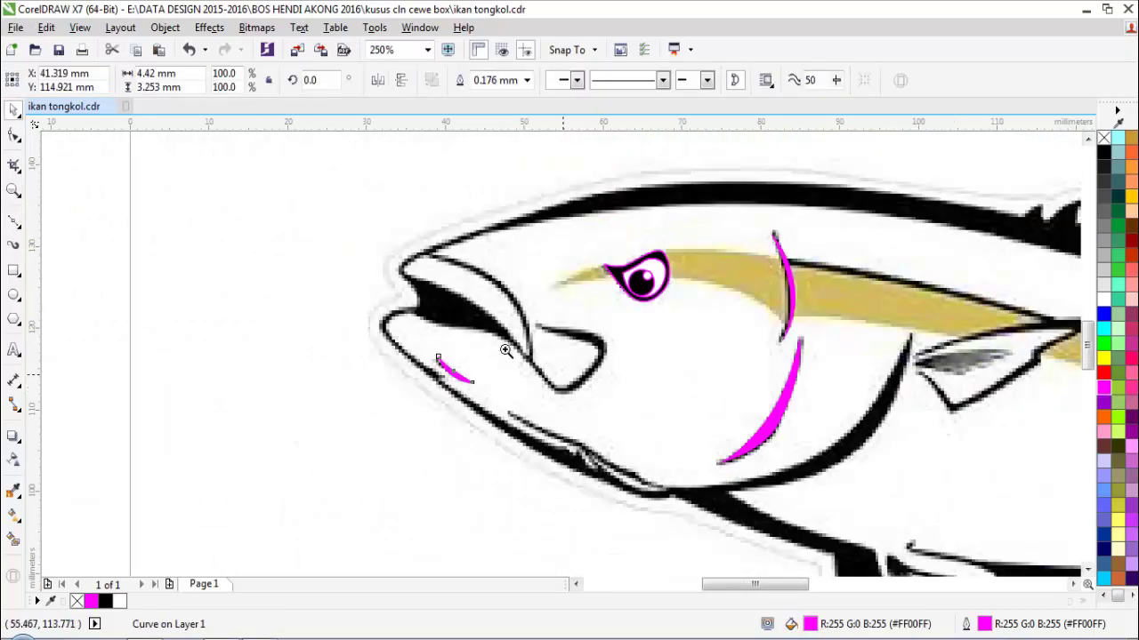
pyautogui.scroll(2, 892, 381)
pyautogui.click(638, 370)
pyautogui.scroll(-2, 636, 359)
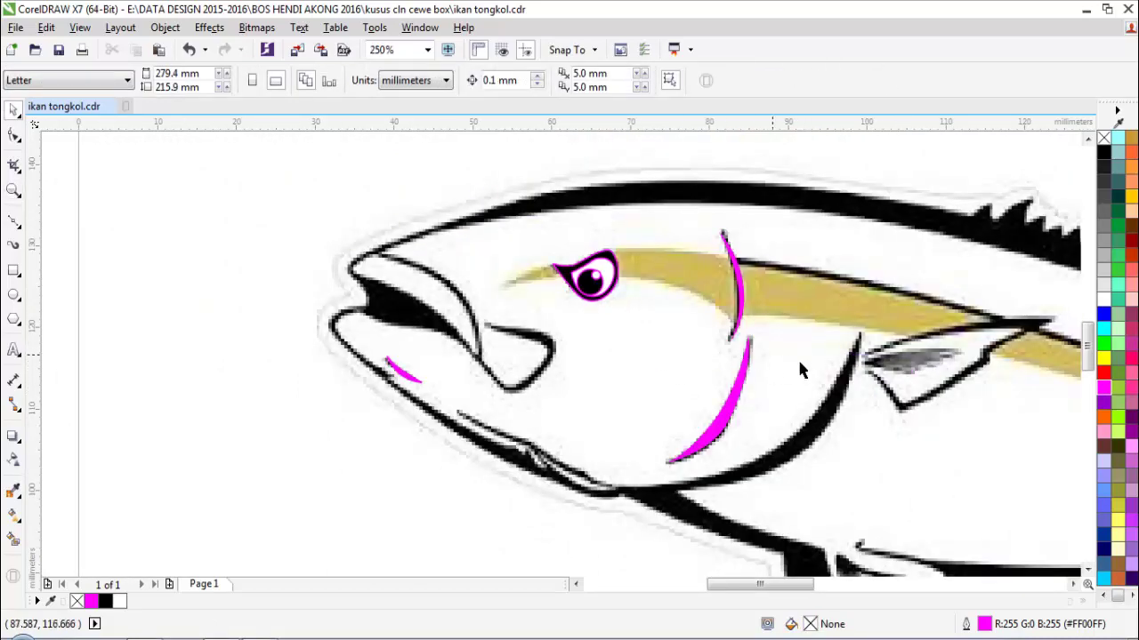
# - Trace the upper edge of the large gill-cover line from its tip near the pectoral fin down and forward along the lower jaw
pyautogui.scroll(2, 790, 472)
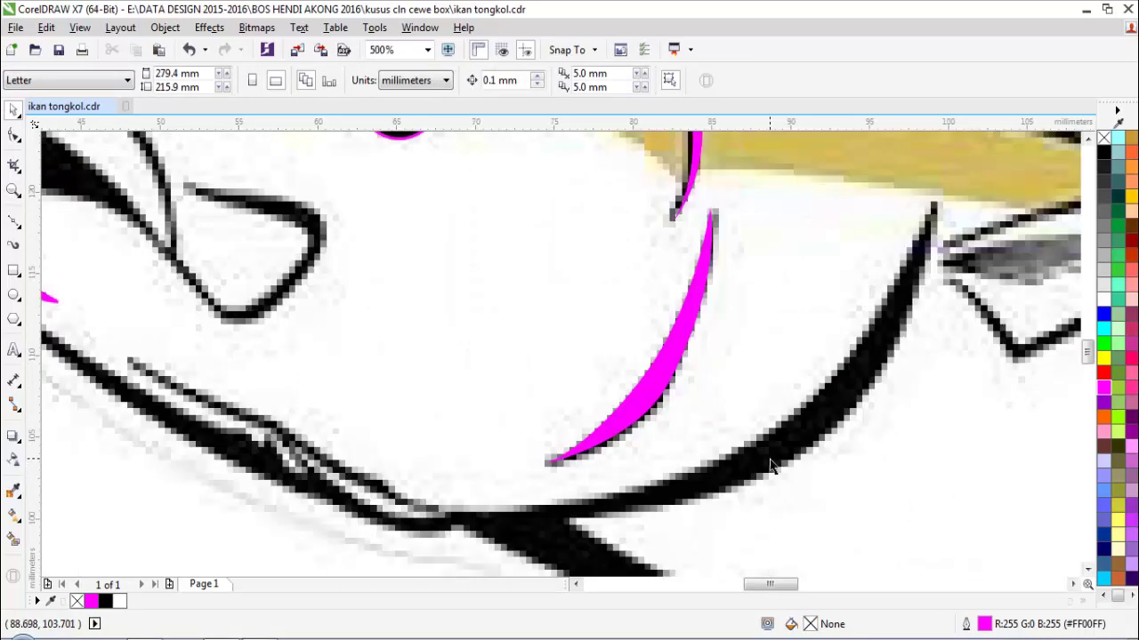
pyautogui.press('F10')
pyautogui.click(936, 197)
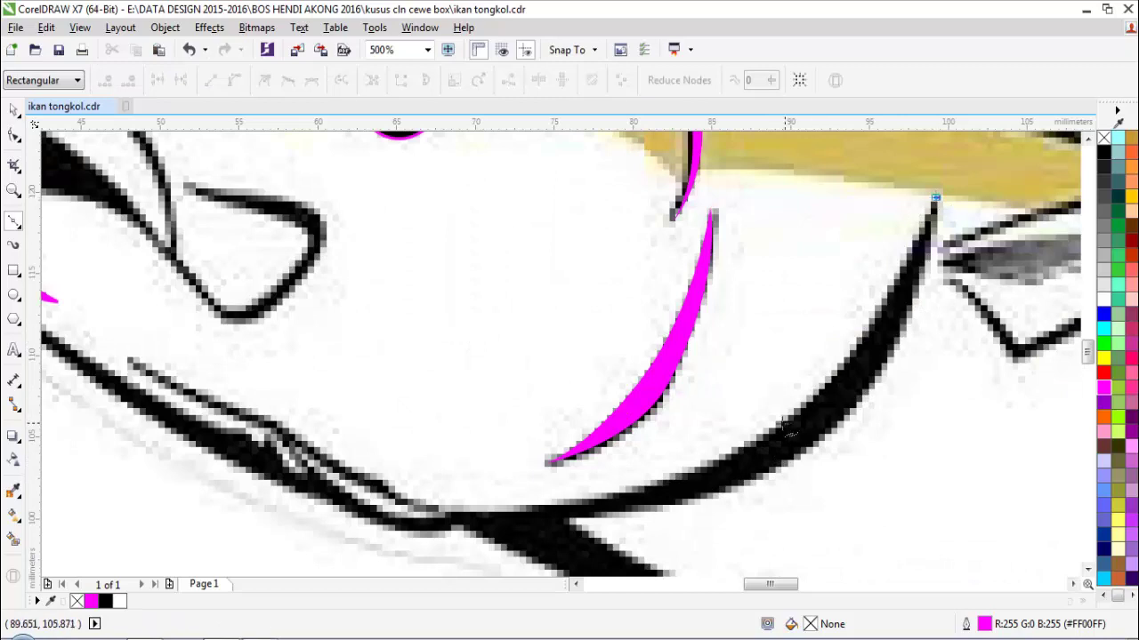
pyautogui.moveTo(765, 431); pyautogui.dragTo(647, 519)
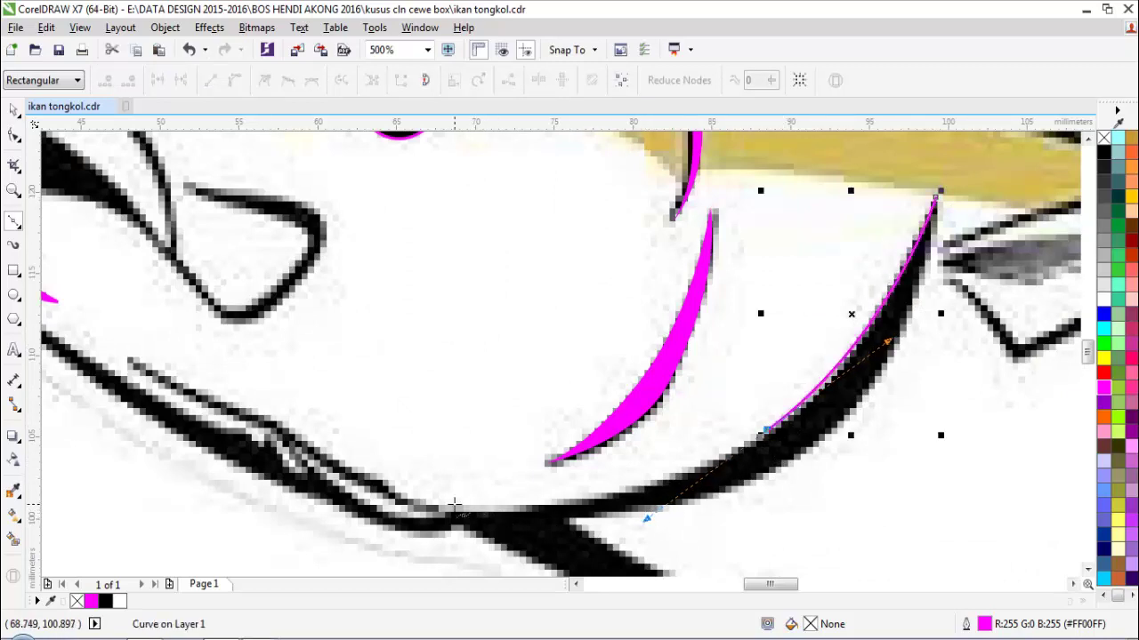
pyautogui.moveTo(454, 506); pyautogui.dragTo(247, 415)
pyautogui.moveTo(196, 389); pyautogui.dragTo(188, 387)
pyautogui.click(120, 345)
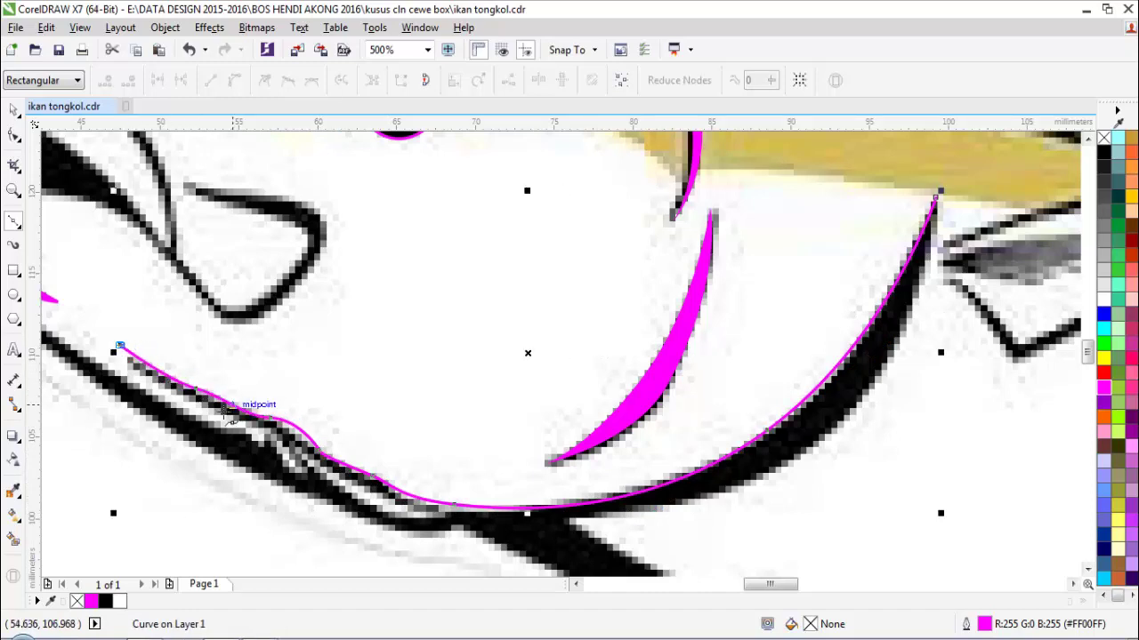
# - Trace the lower edge of the gill-cover line from the jaw back to its starting tip, closing the shape
pyautogui.moveTo(236, 415); pyautogui.dragTo(254, 424)
pyautogui.moveTo(315, 457); pyautogui.dragTo(331, 470)
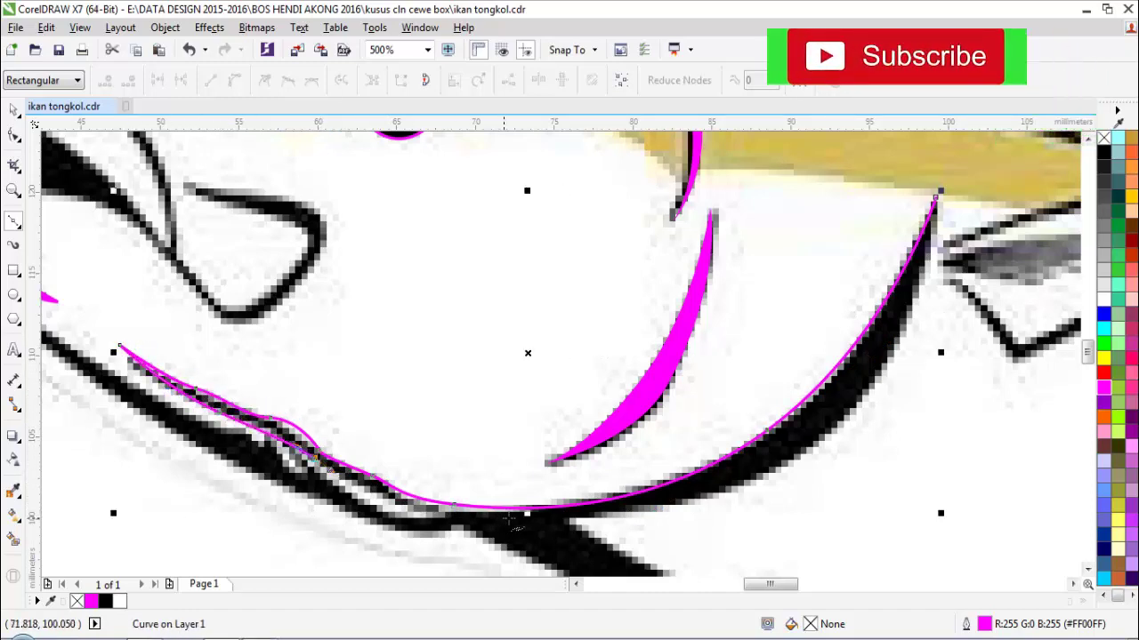
pyautogui.moveTo(515, 520); pyautogui.dragTo(612, 524)
pyautogui.moveTo(832, 431); pyautogui.dragTo(910, 366)
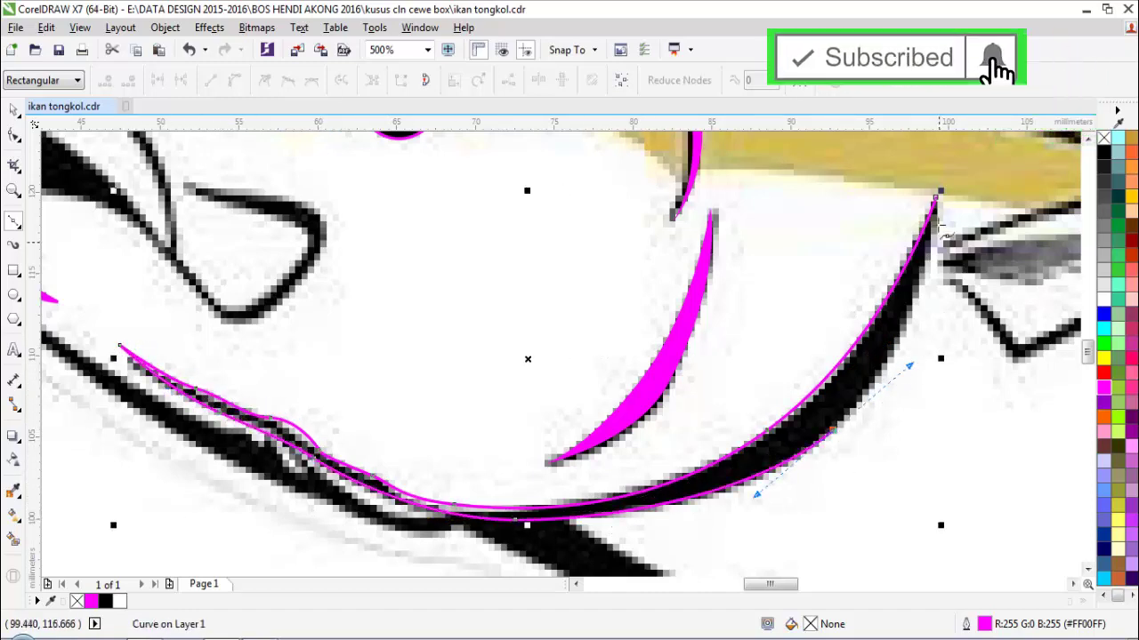
# - Fill the gill-cover shape with the magenta sampled from the neighbouring gill line and deselect it
pyautogui.press('i')
pyautogui.click(668, 388)
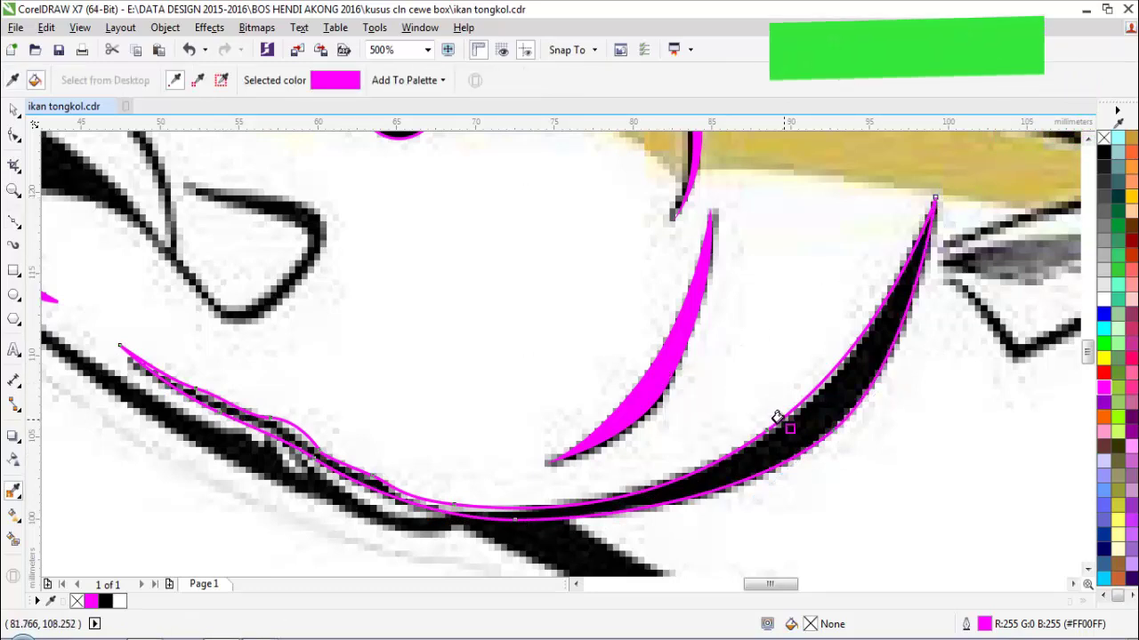
pyautogui.click(783, 436)
pyautogui.press('space')
pyautogui.scroll(-1, 710, 416)
pyautogui.click(840, 445)
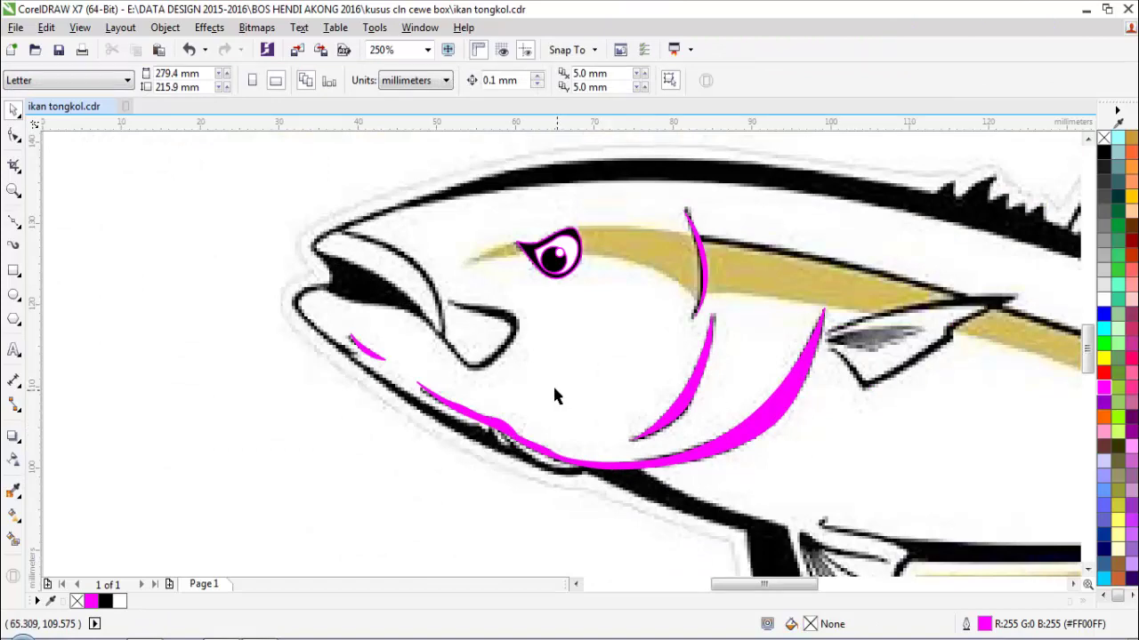
# - Trace the white upper-lip area between the snout, the dark mouth opening and the curved cheek line as a closed Bézier shape
pyautogui.scroll(-1, 552, 386)
pyautogui.scroll(2, 482, 358)
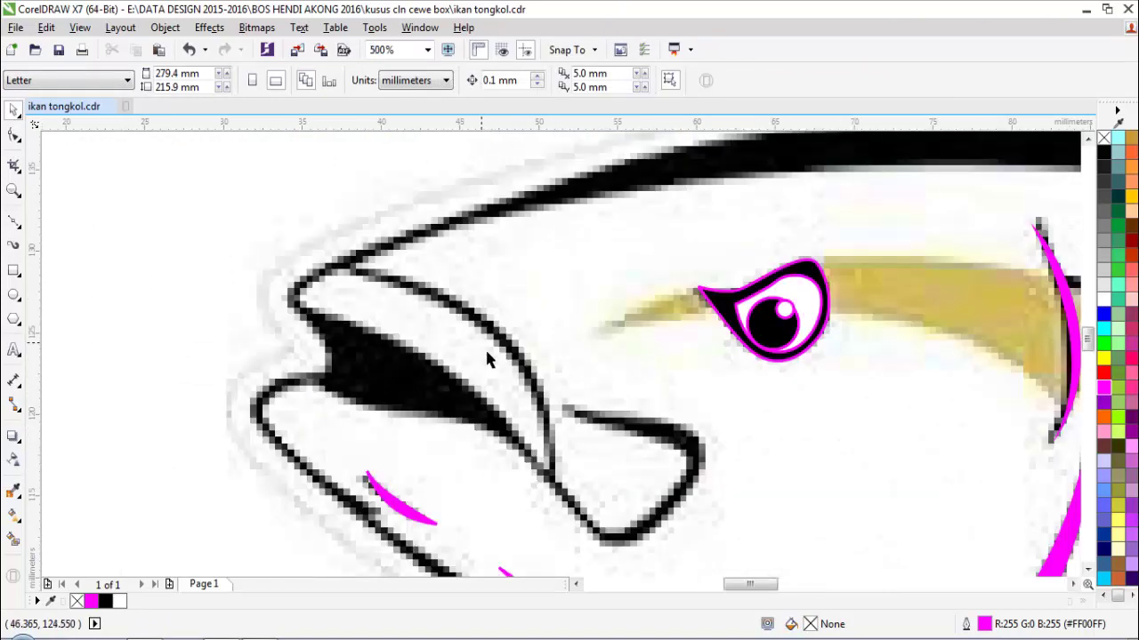
pyautogui.press('F5')
pyautogui.scroll(1, 351, 303)
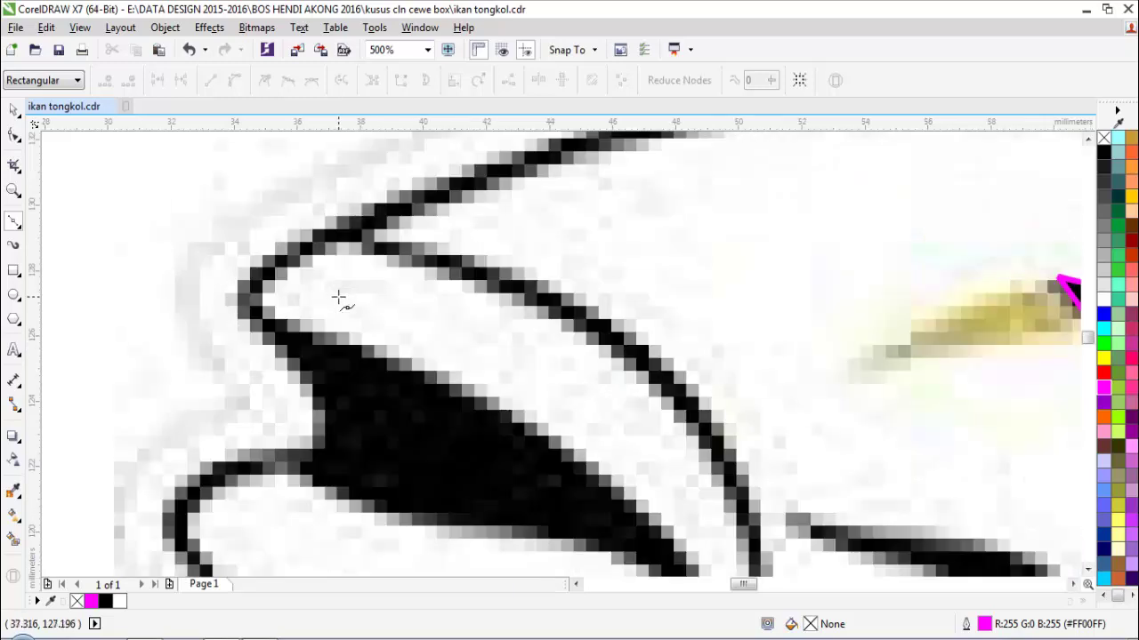
pyautogui.moveTo(258, 304); pyautogui.dragTo(267, 325)
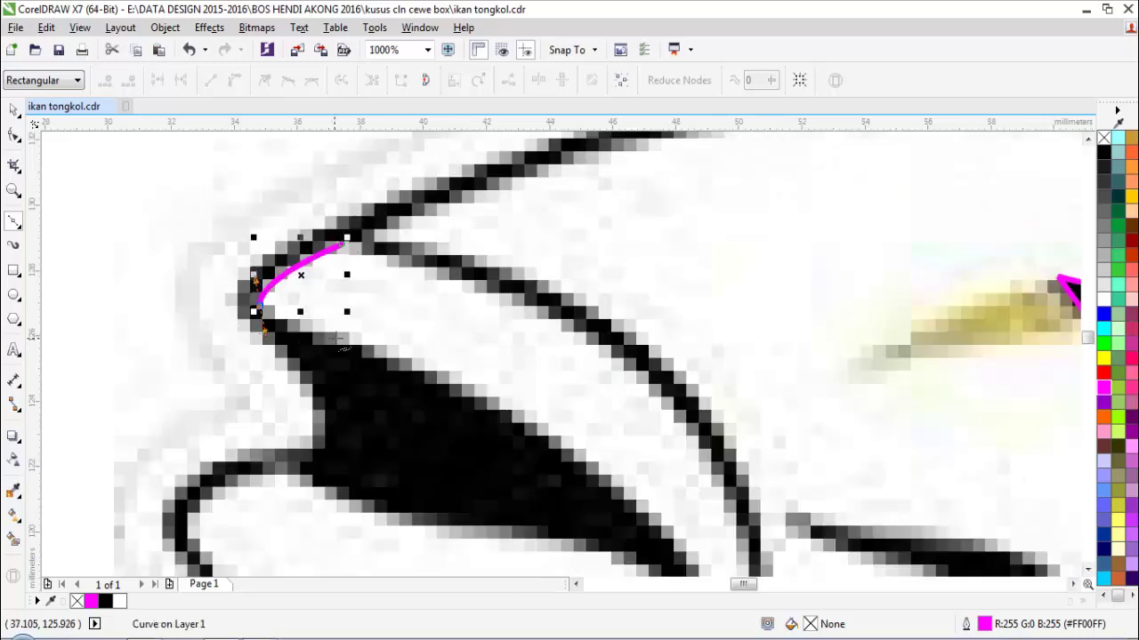
pyautogui.scroll(-1, 334, 345)
pyautogui.scroll(1, 455, 422)
pyautogui.moveTo(446, 372); pyautogui.dragTo(562, 452)
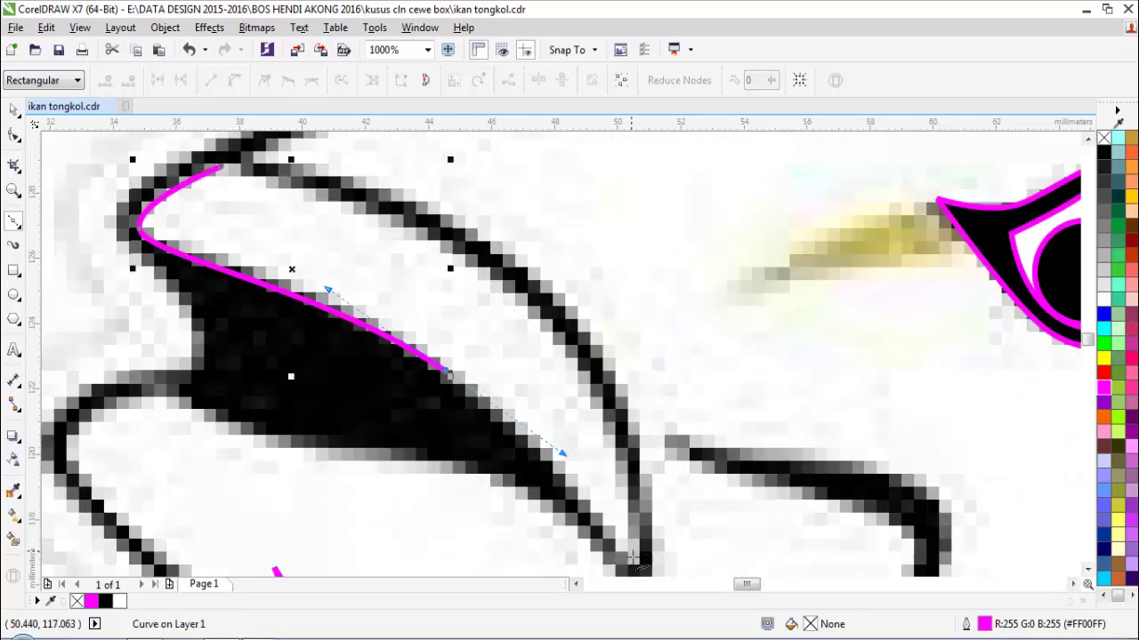
pyautogui.click(636, 566)
pyautogui.moveTo(531, 307); pyautogui.dragTo(431, 225)
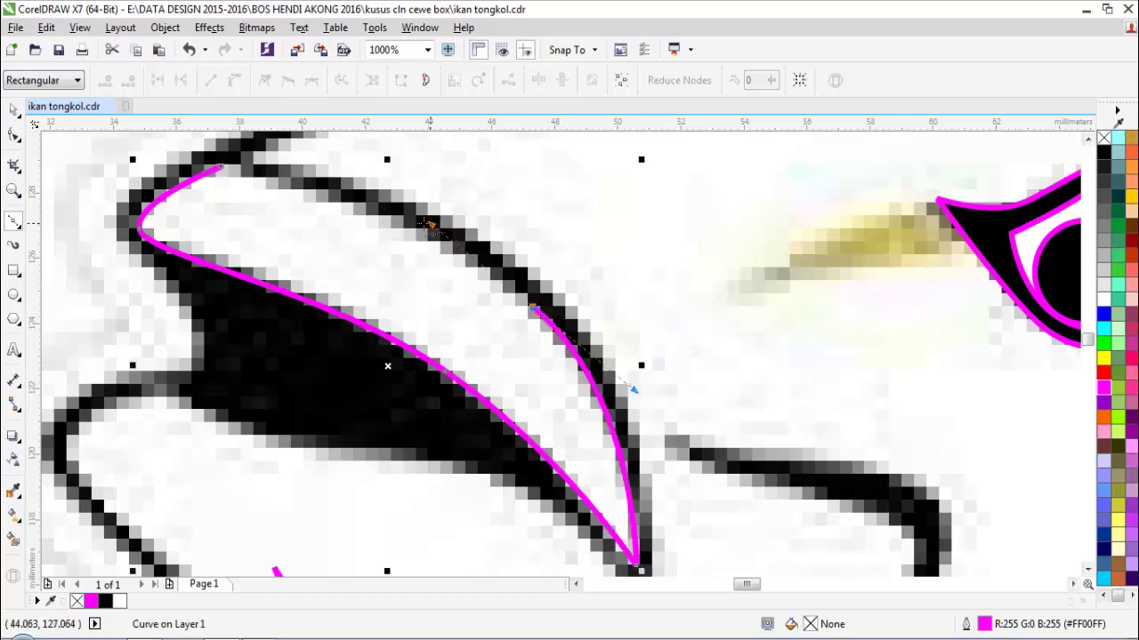
pyautogui.scroll(-1, 413, 258)
pyautogui.scroll(1, 325, 216)
pyautogui.moveTo(304, 226); pyautogui.dragTo(402, 239)
pyautogui.scroll(-1, 403, 240)
# - Fill the upper-lip shape with the white sampled from the eye and deselect it
pyautogui.press('space')
pyautogui.press('e')
pyautogui.click(815, 258)
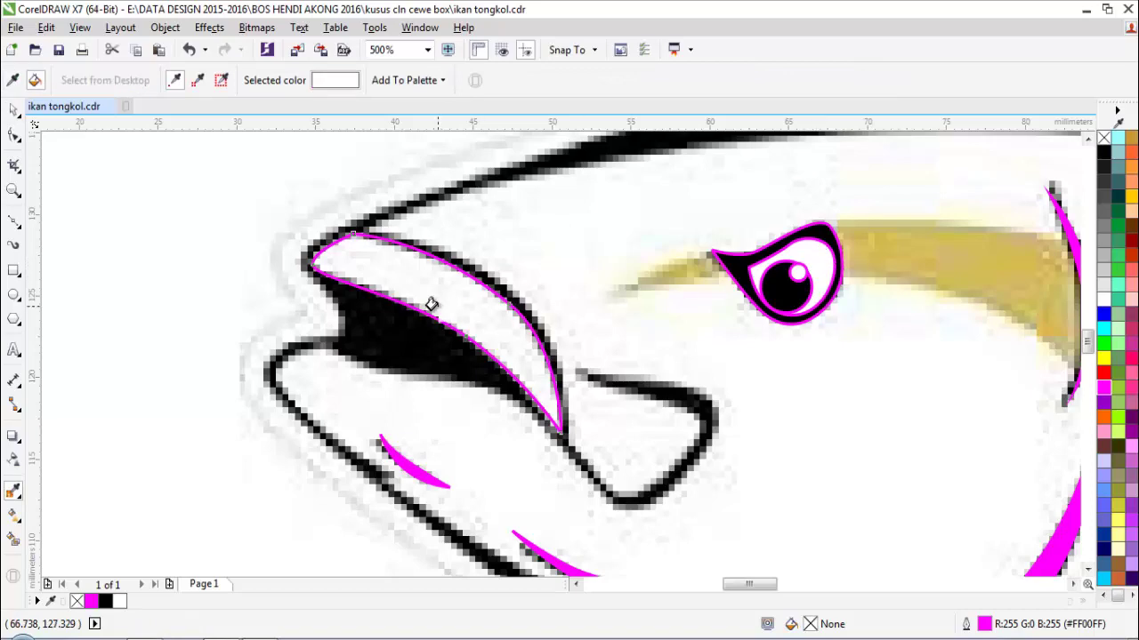
pyautogui.click(458, 300)
pyautogui.scroll(-1, 459, 299)
pyautogui.press('space')
pyautogui.click(314, 277)
# - Trace the outer edge of the pectoral fin's black outline, from its upper root around the rear tip and notch to its lower root
pyautogui.press('z')
pyautogui.moveTo(294, 282); pyautogui.dragTo(876, 379)
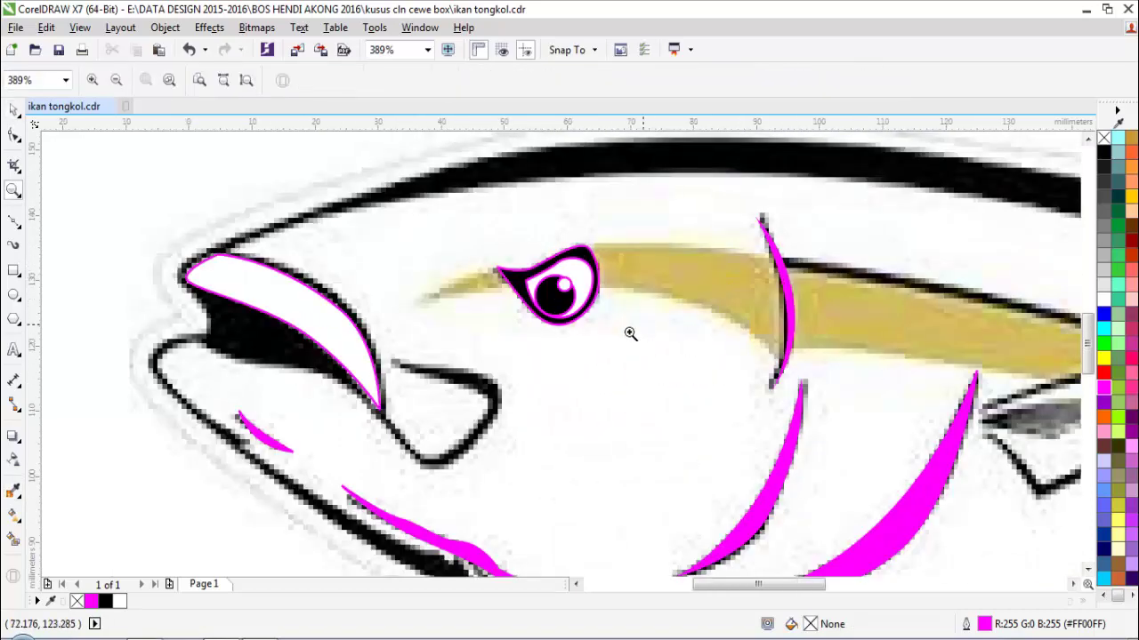
pyautogui.scroll(-3, 627, 309)
pyautogui.scroll(2, 300, 253)
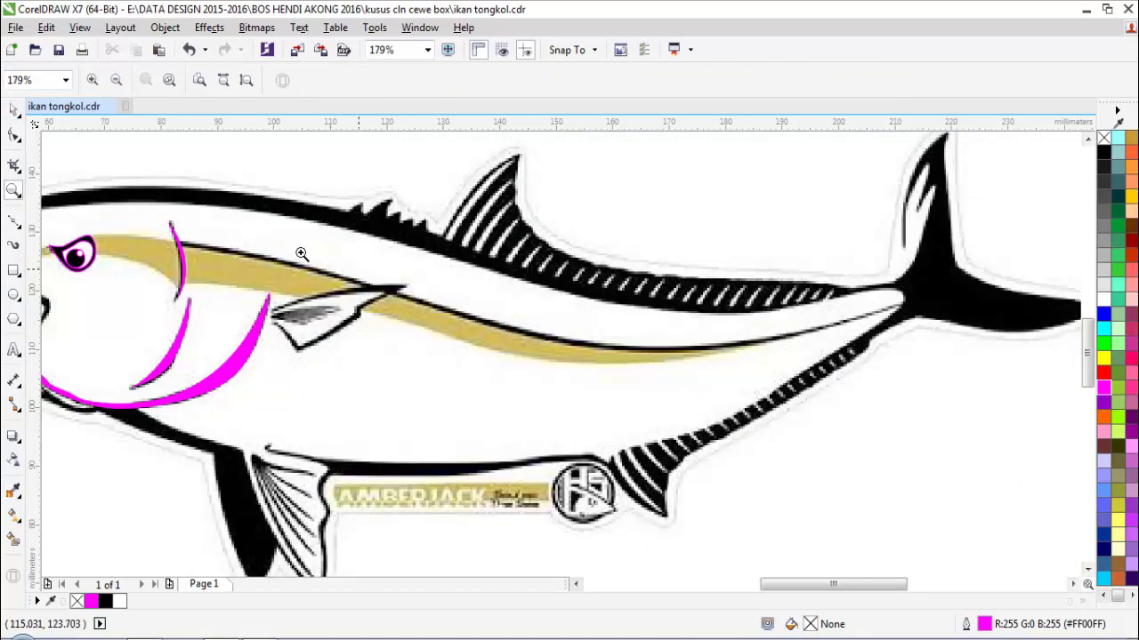
pyautogui.scroll(4, 358, 311)
pyautogui.press('F5')
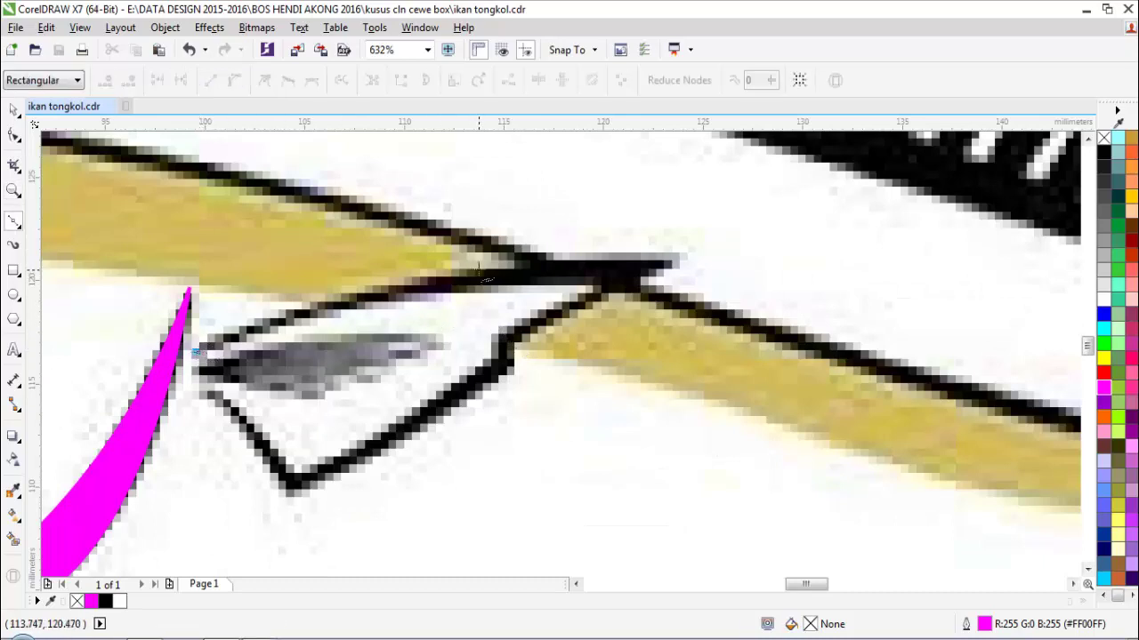
pyautogui.moveTo(192, 352)
pyautogui.mouseDown()
pyautogui.moveTo(427, 278)
pyautogui.moveTo(703, 252)
pyautogui.mouseUp()
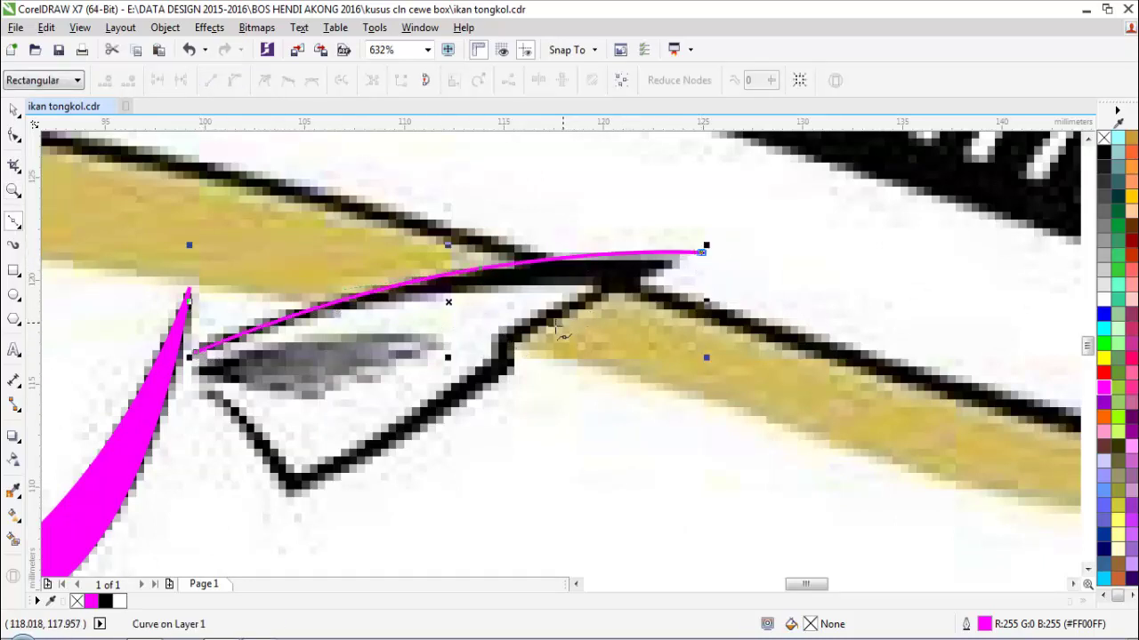
pyautogui.moveTo(549, 330); pyautogui.dragTo(532, 338)
pyautogui.click(513, 339)
pyautogui.moveTo(505, 380); pyautogui.dragTo(486, 390)
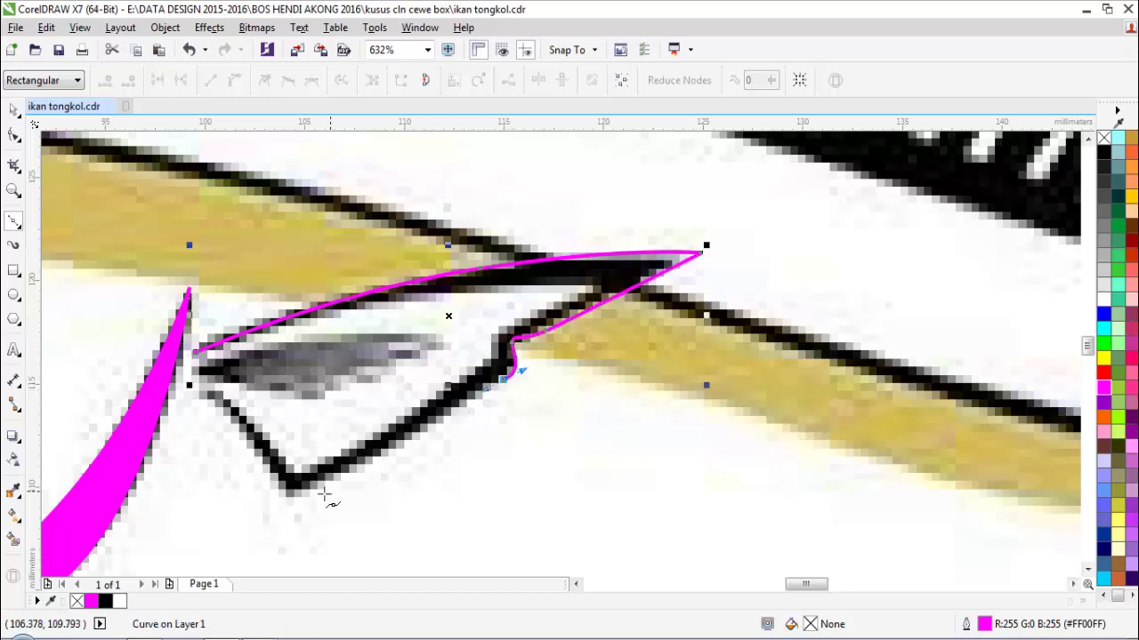
pyautogui.click(296, 500)
pyautogui.moveTo(265, 460)
pyautogui.mouseDown()
pyautogui.moveTo(257, 451)
pyautogui.moveTo(267, 440)
pyautogui.mouseUp()
pyautogui.click(199, 391)
# - Trace the inner edge of the pectoral fin's black outline, from the lower corner through the notch and rear tip to the upper root
pyautogui.click(291, 470)
pyautogui.hotkey('ctrl', 'z')
pyautogui.click(298, 478)
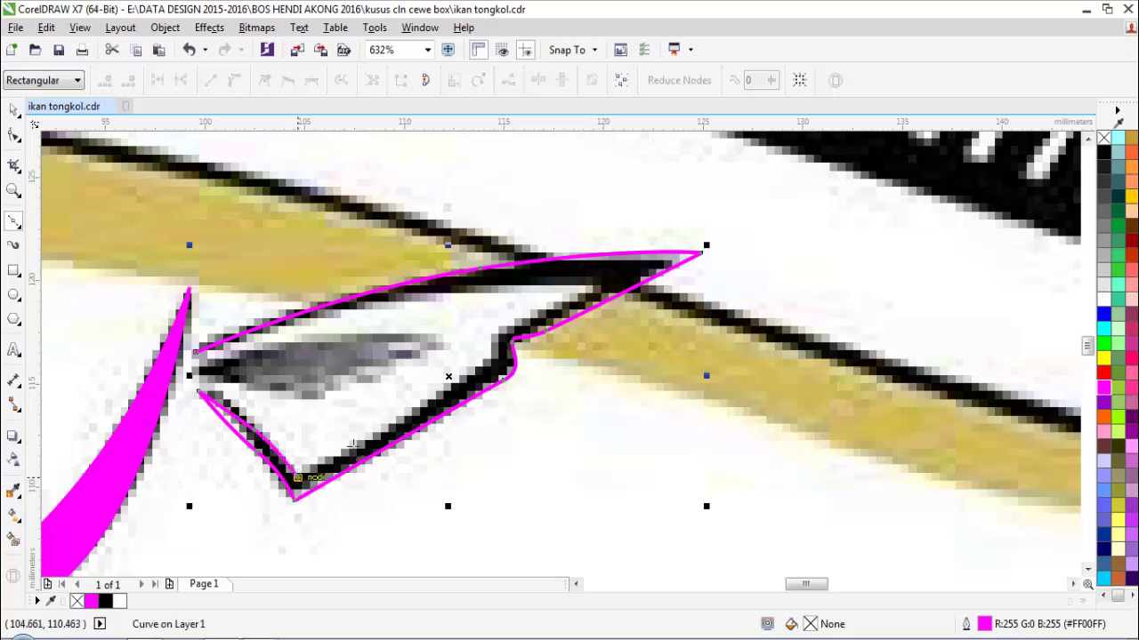
pyautogui.moveTo(491, 366); pyautogui.dragTo(508, 350)
pyautogui.click(497, 338)
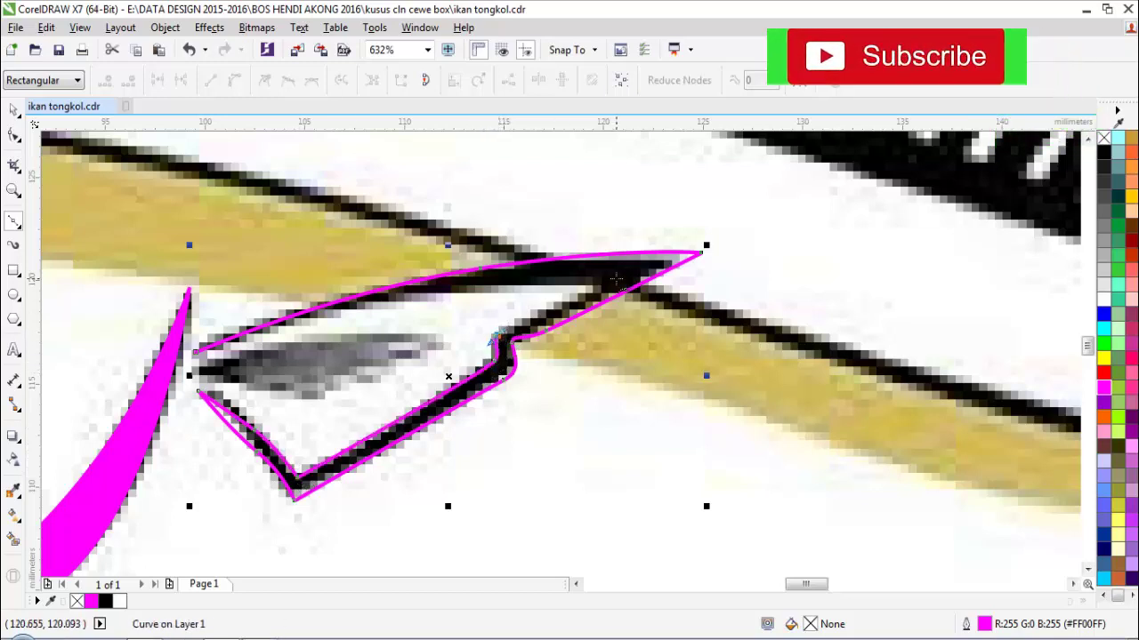
pyautogui.click(616, 278)
pyautogui.moveTo(195, 352); pyautogui.dragTo(454, 273)
pyautogui.press('space')
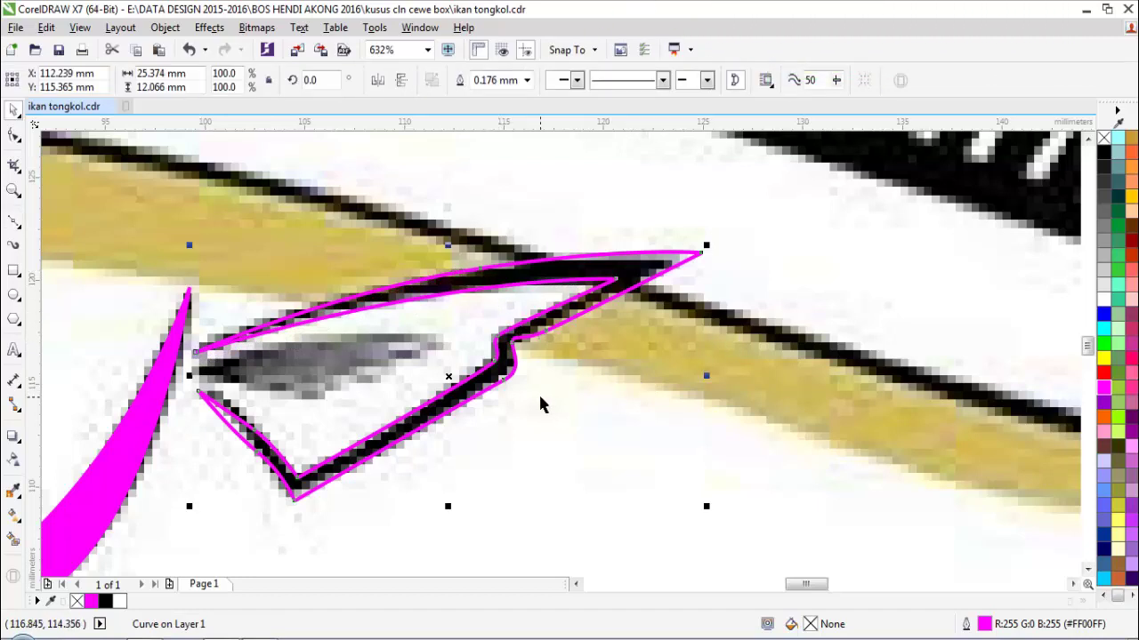
# - Redraw the inner edge of the fin's upper outline with an intermediate curve node, closing it at the upper root
pyautogui.scroll(2, 233, 355)
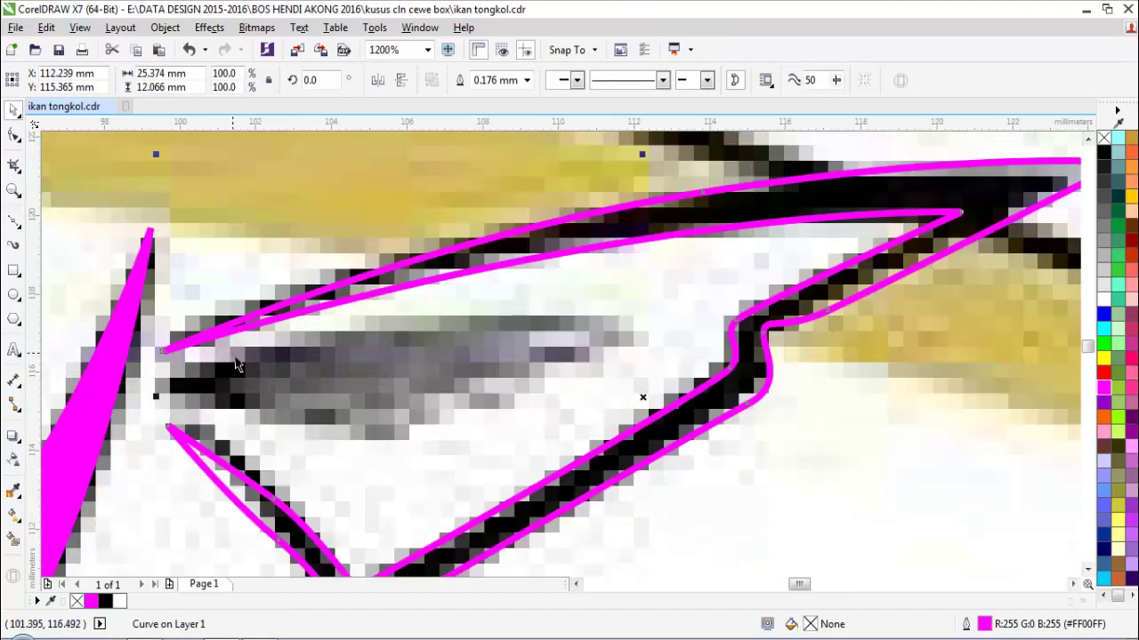
pyautogui.scroll(-2, 471, 330)
pyautogui.scroll(2, 519, 298)
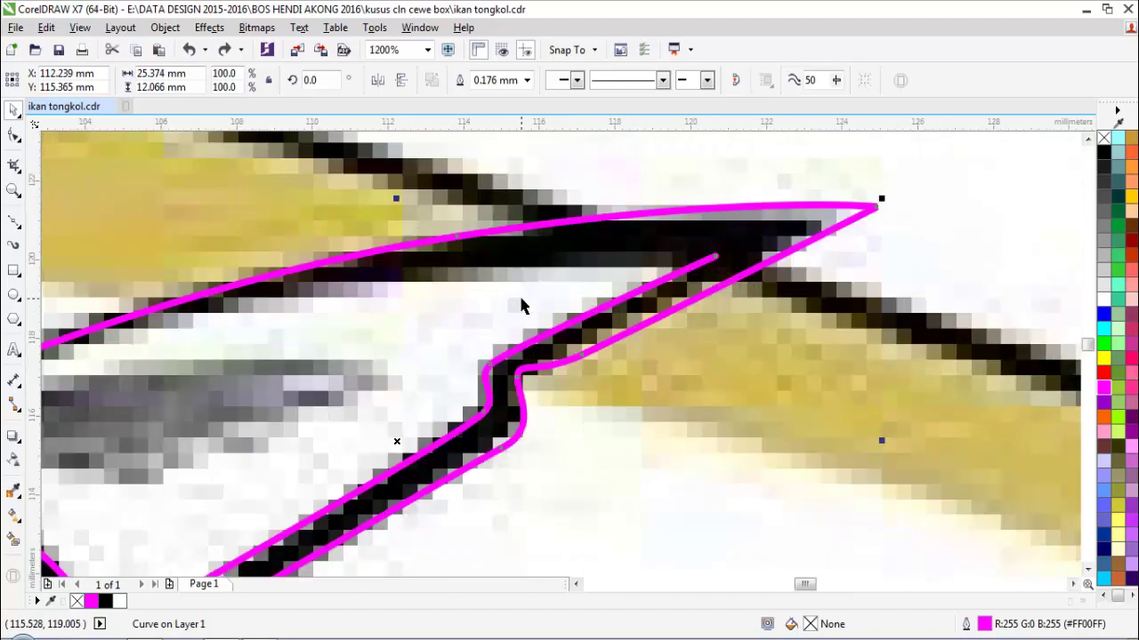
pyautogui.press('F10')
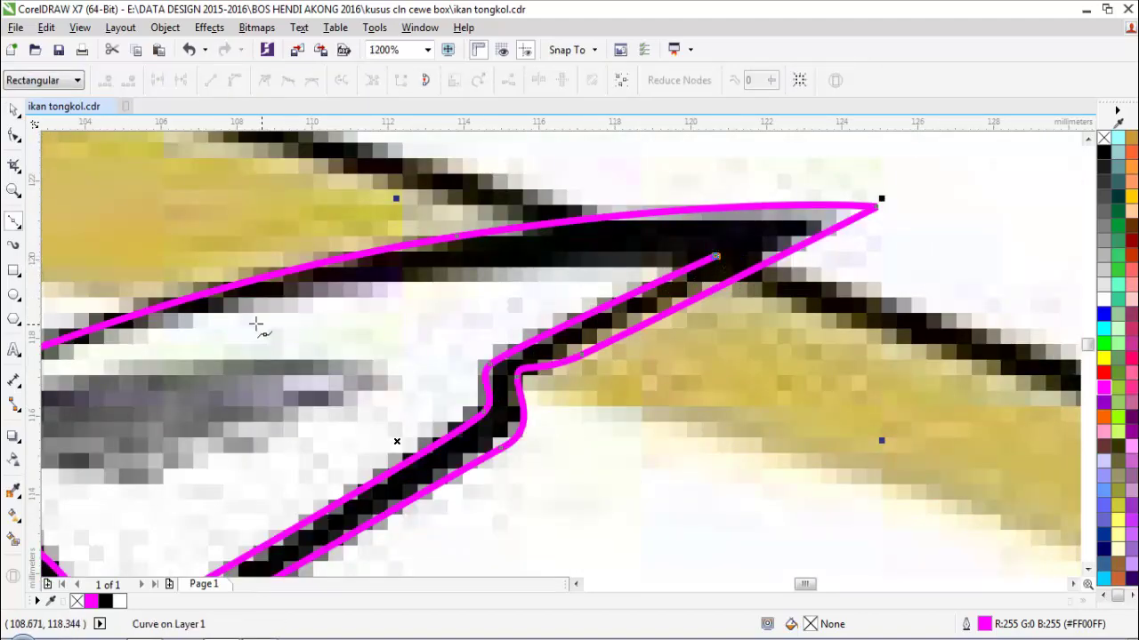
pyautogui.scroll(-4, 173, 330)
pyautogui.scroll(2, 102, 374)
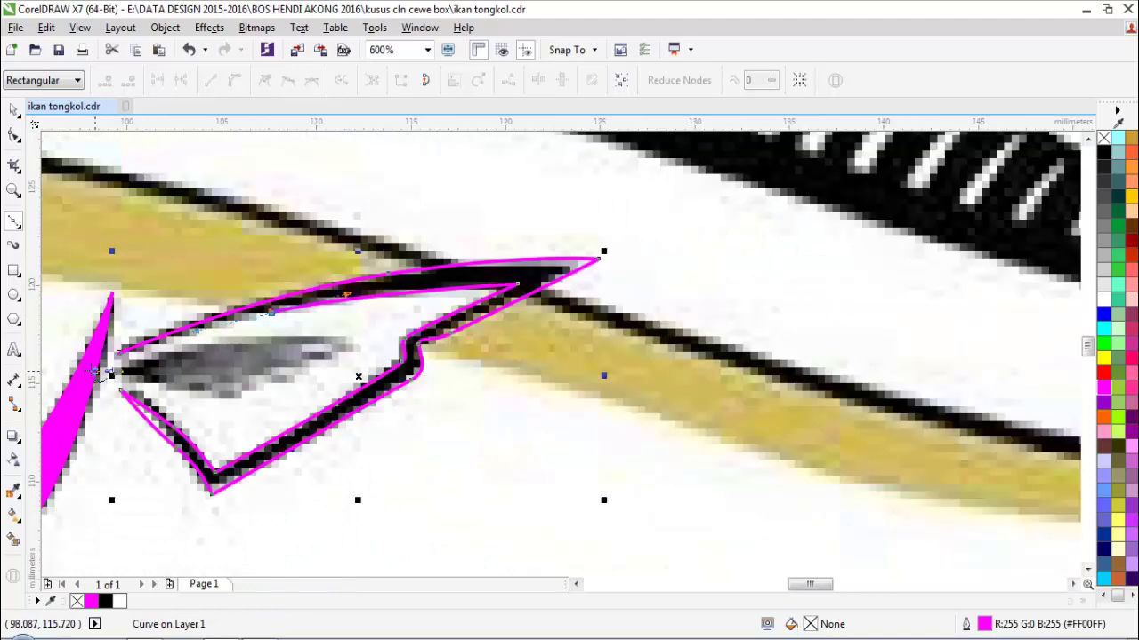
pyautogui.scroll(2, 102, 374)
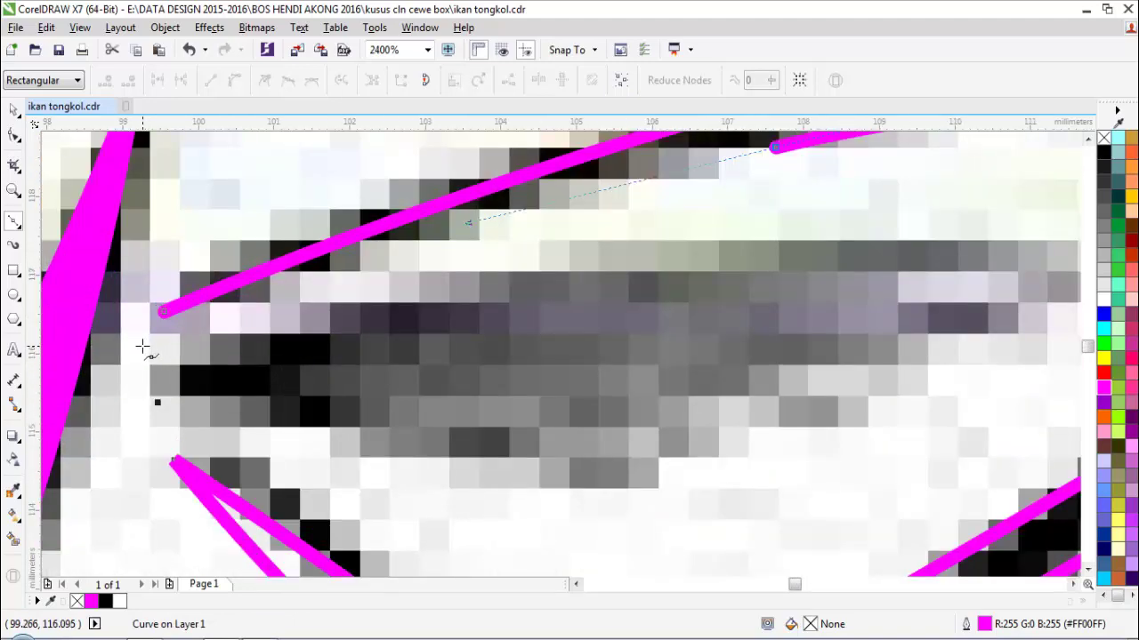
pyautogui.click(165, 313)
pyautogui.scroll(-2, 190, 323)
pyautogui.press('space')
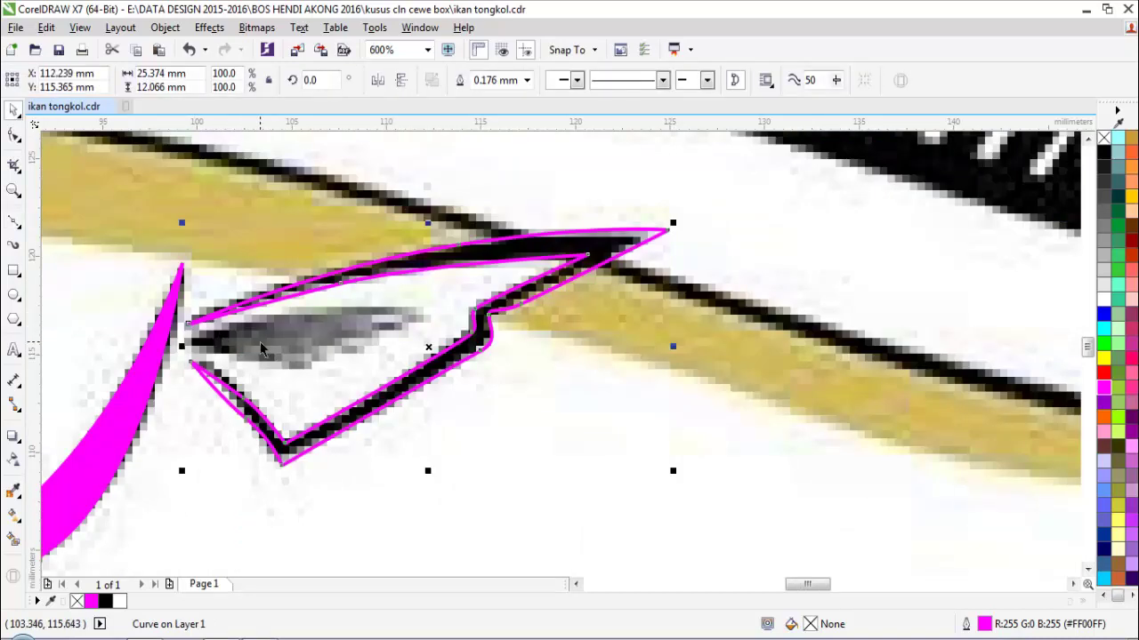
# - Undo the closing segment, end the inner upper edge just below the upper root, and join it to the lower root
pyautogui.hotkey('ctrl', 'z')
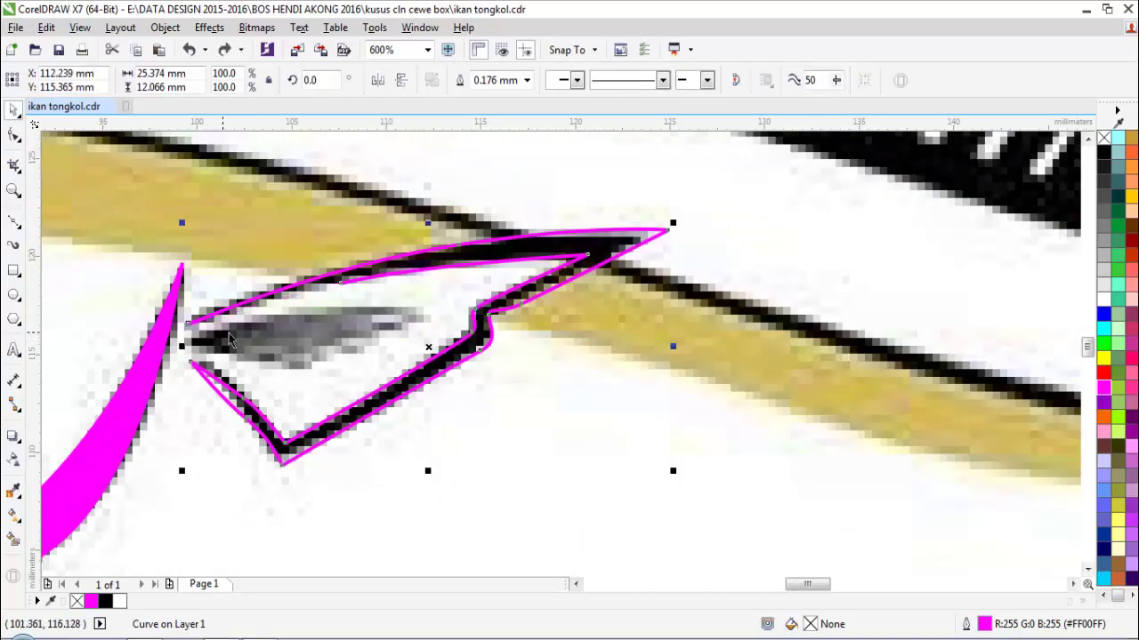
pyautogui.press('F5')
pyautogui.scroll(1, 232, 328)
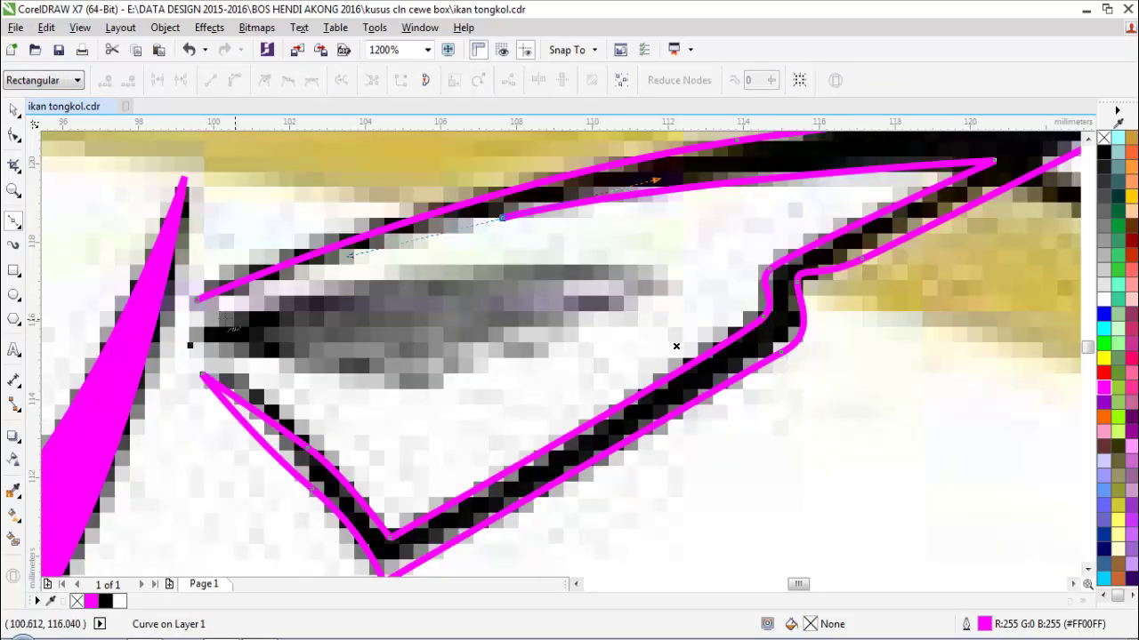
pyautogui.click(185, 321)
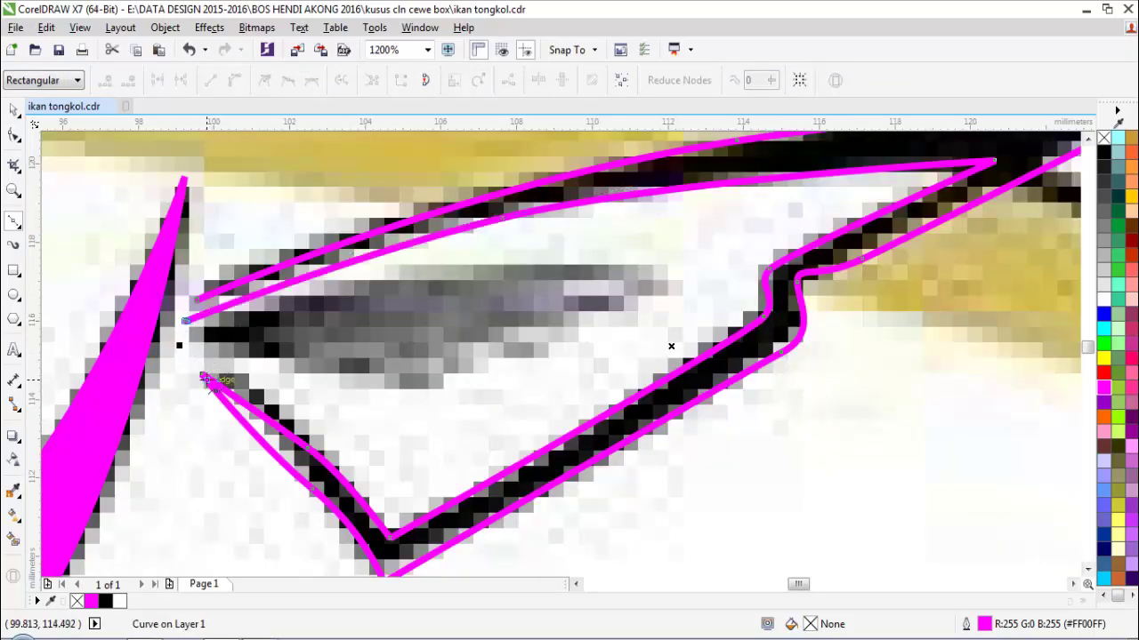
pyautogui.click(205, 378)
# - Convert the fin curve's outline to an object, keep only its broken-apart interior piece, and fill that piece white
pyautogui.hotkey('ctrl', 'shift', 'q')
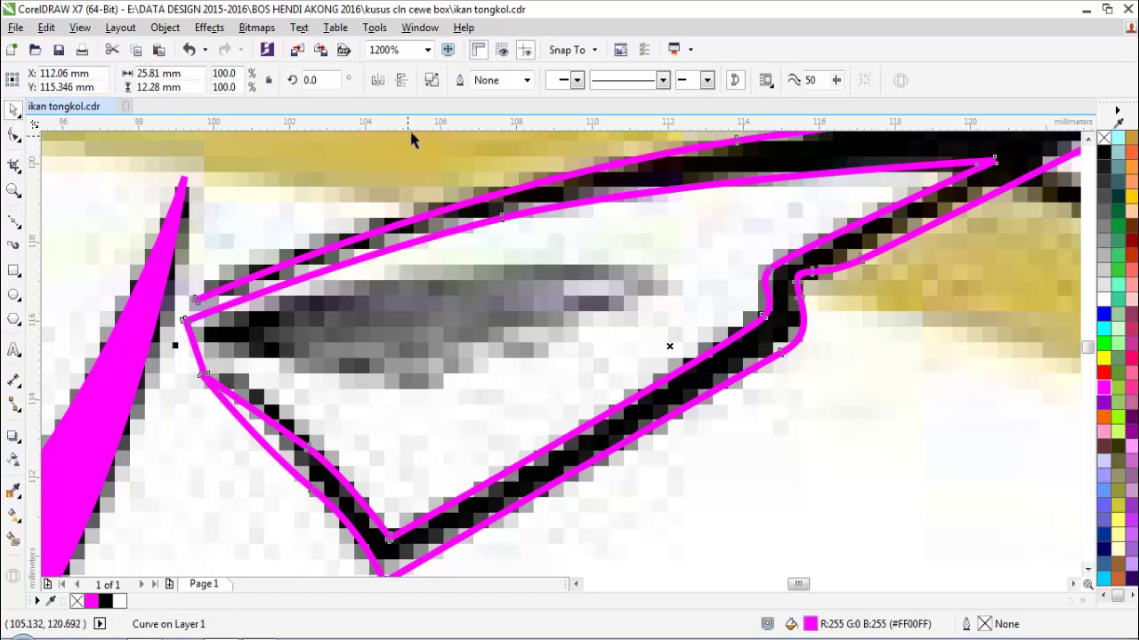
pyautogui.click(432, 81)
pyautogui.click(342, 247)
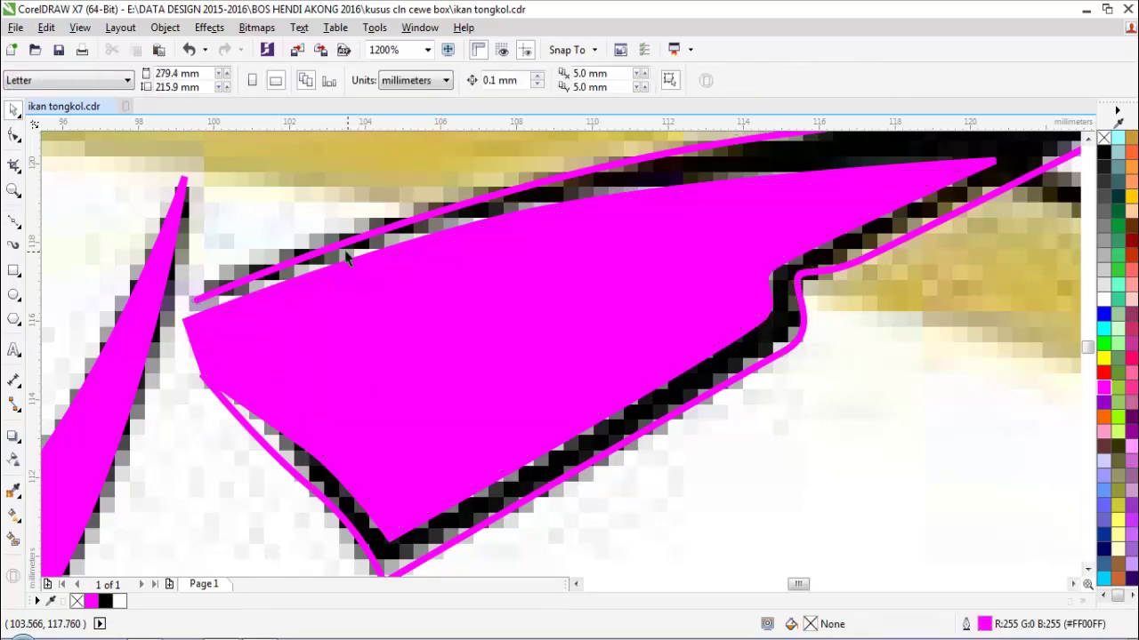
pyautogui.press('Delete')
pyautogui.scroll(-1, 418, 297)
pyautogui.moveTo(468, 309); pyautogui.dragTo(663, 395)
pyautogui.hotkey('ctrl', 'z')
pyautogui.click(1106, 303)
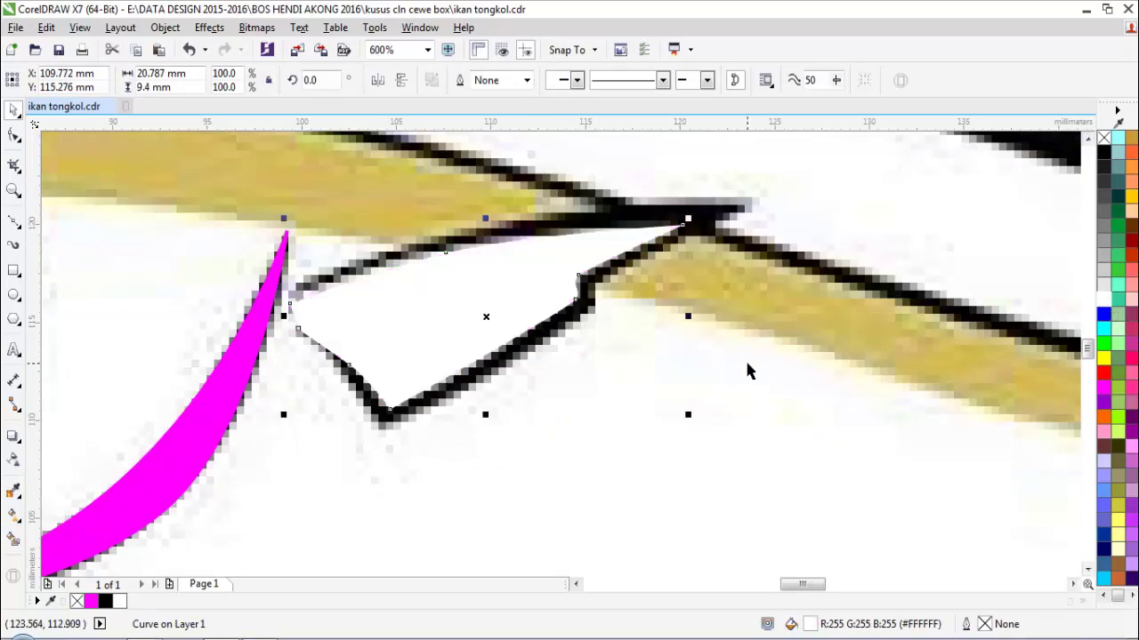
# - Paste the copied fin outline over the white interior and fill it with the magenta sampled from the gill-cover line
pyautogui.hotkey('ctrl', 'v')
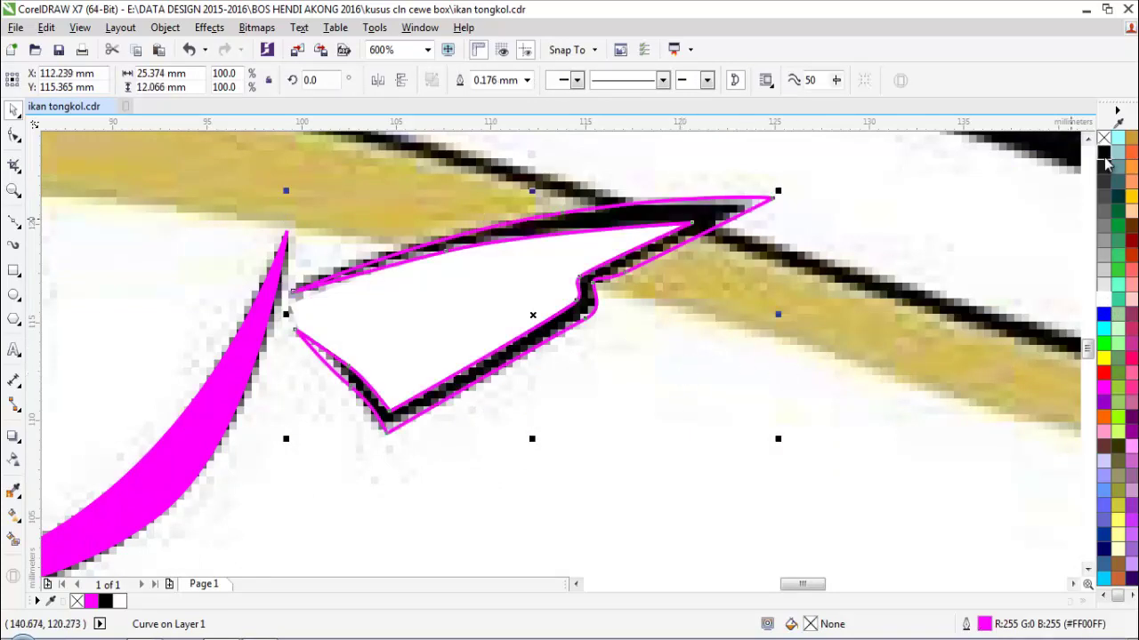
pyautogui.click(1103, 155)
pyautogui.click(733, 351)
pyautogui.click(14, 491)
pyautogui.click(223, 393)
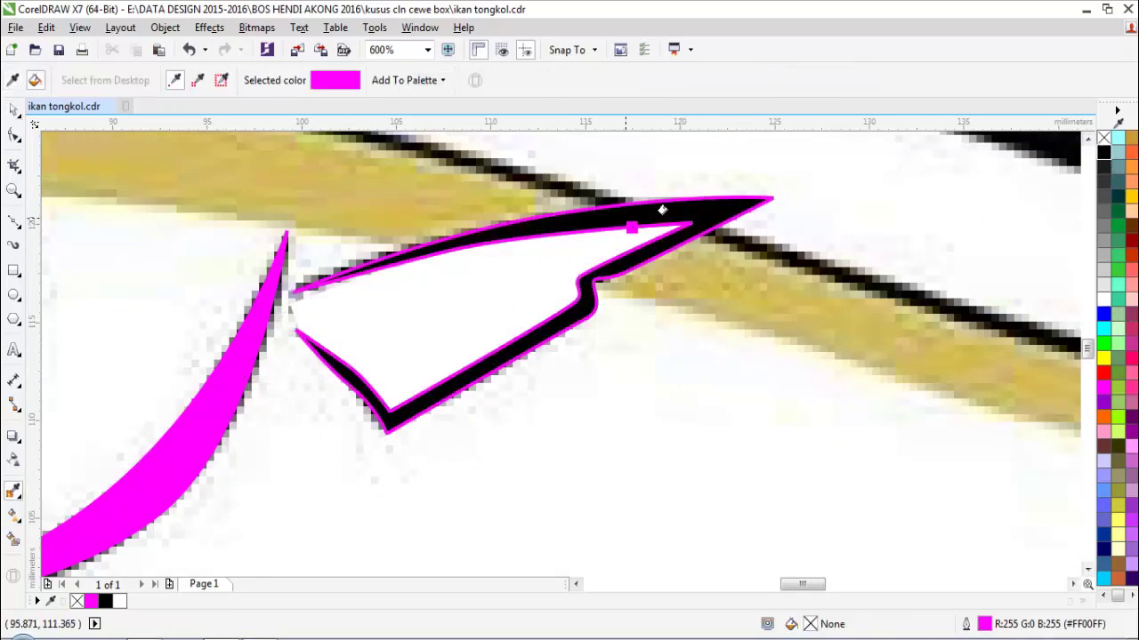
pyautogui.click(662, 210)
pyautogui.press('space')
# - Draw the shading's curved upper edge inside the fin from near the root, followed by its first two jagged tips
pyautogui.scroll(2, 433, 305)
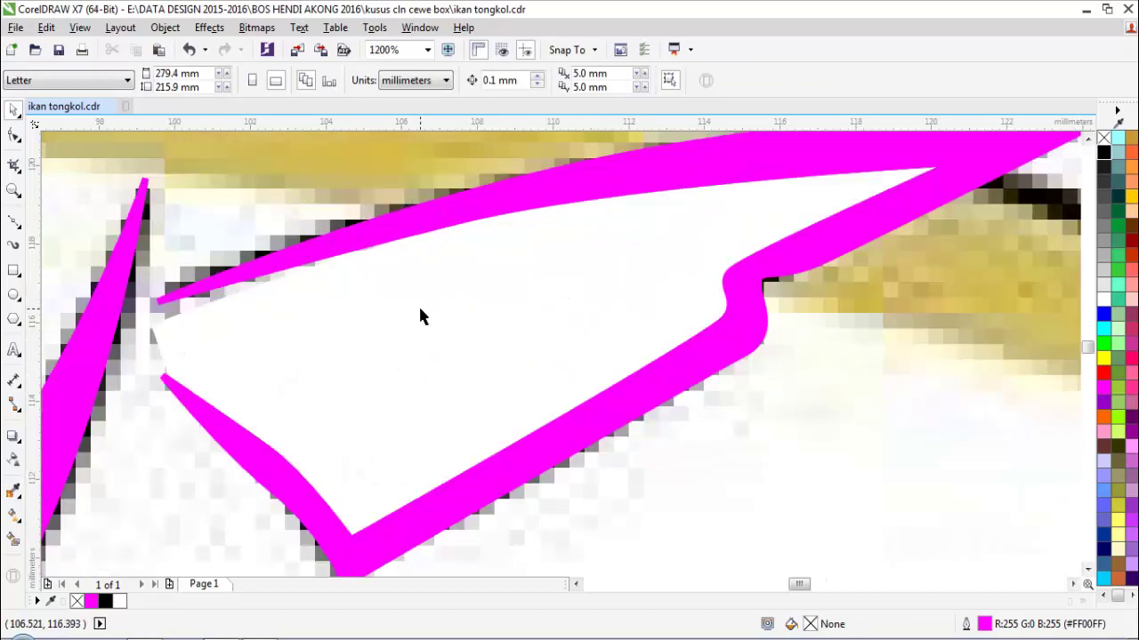
pyautogui.press('F5')
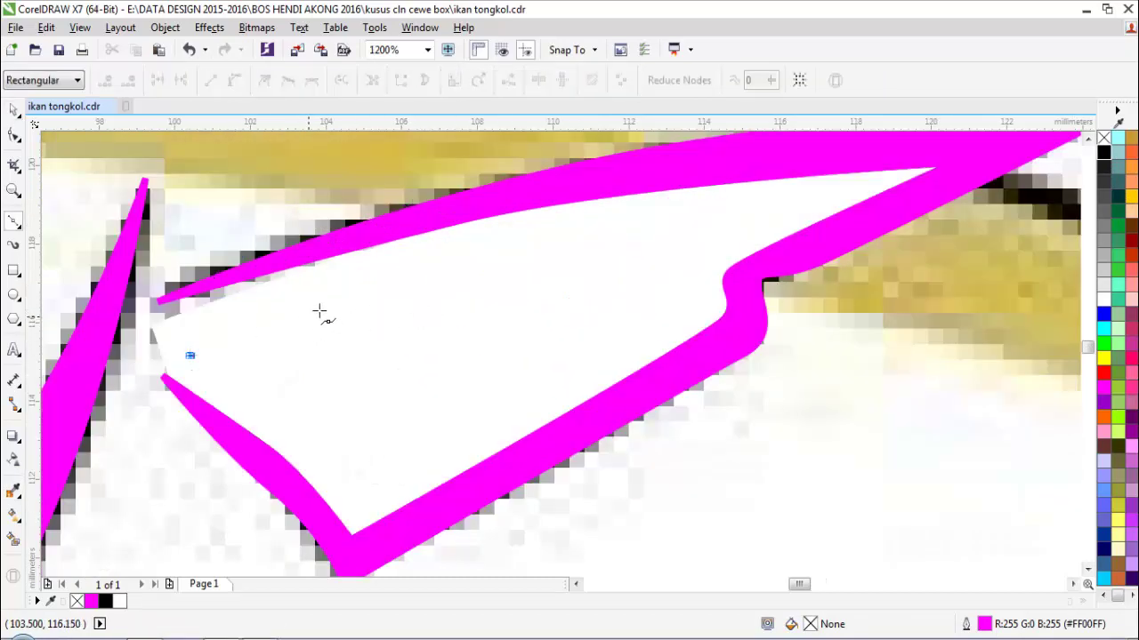
pyautogui.click(188, 355)
pyautogui.doubleClick(356, 301)
pyautogui.doubleClick(531, 265)
pyautogui.doubleClick(347, 338)
pyautogui.click(516, 308)
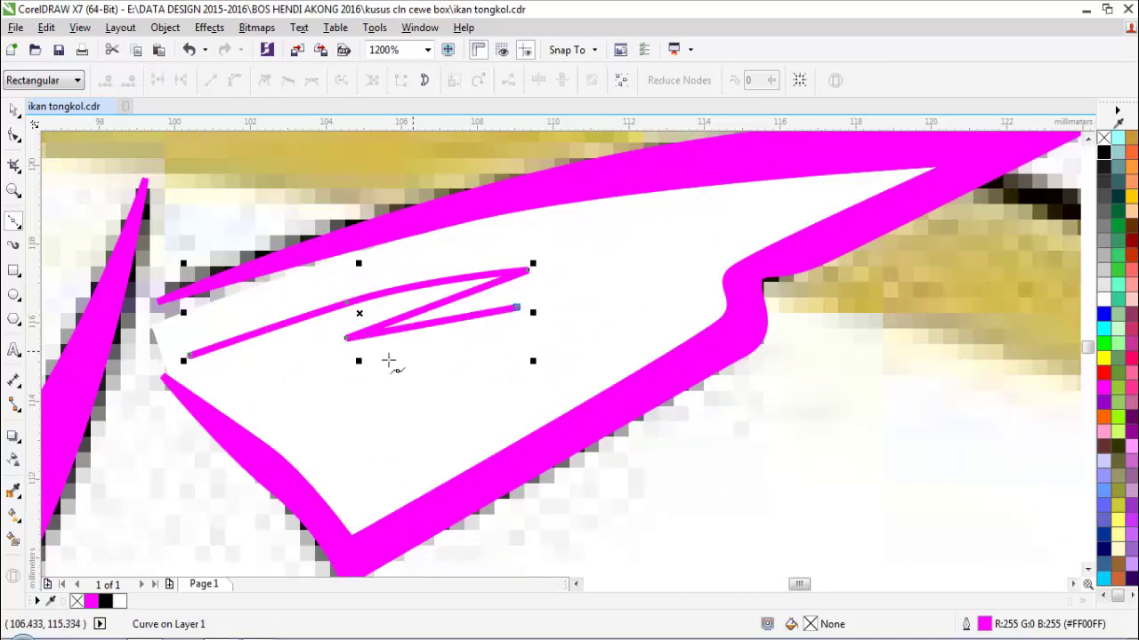
# - Add three more jagged tips below and close the shading shape with a curve running past the fin's lower root
pyautogui.doubleClick(384, 360)
pyautogui.doubleClick(556, 331)
pyautogui.doubleClick(400, 389)
pyautogui.click(508, 378)
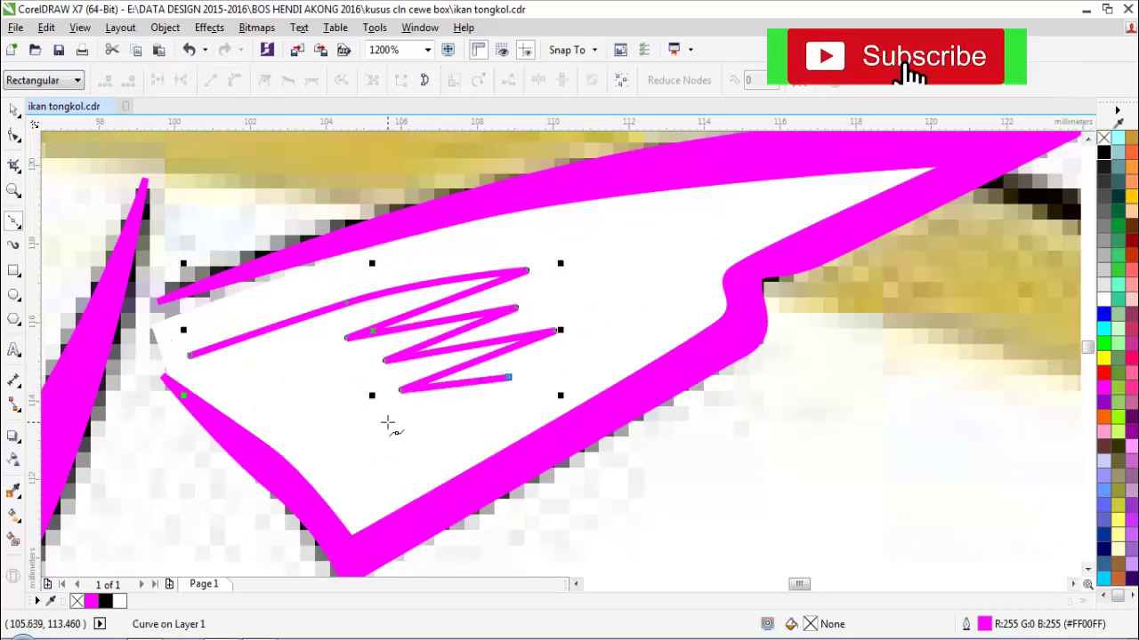
pyautogui.doubleClick(387, 422)
pyautogui.click(464, 415)
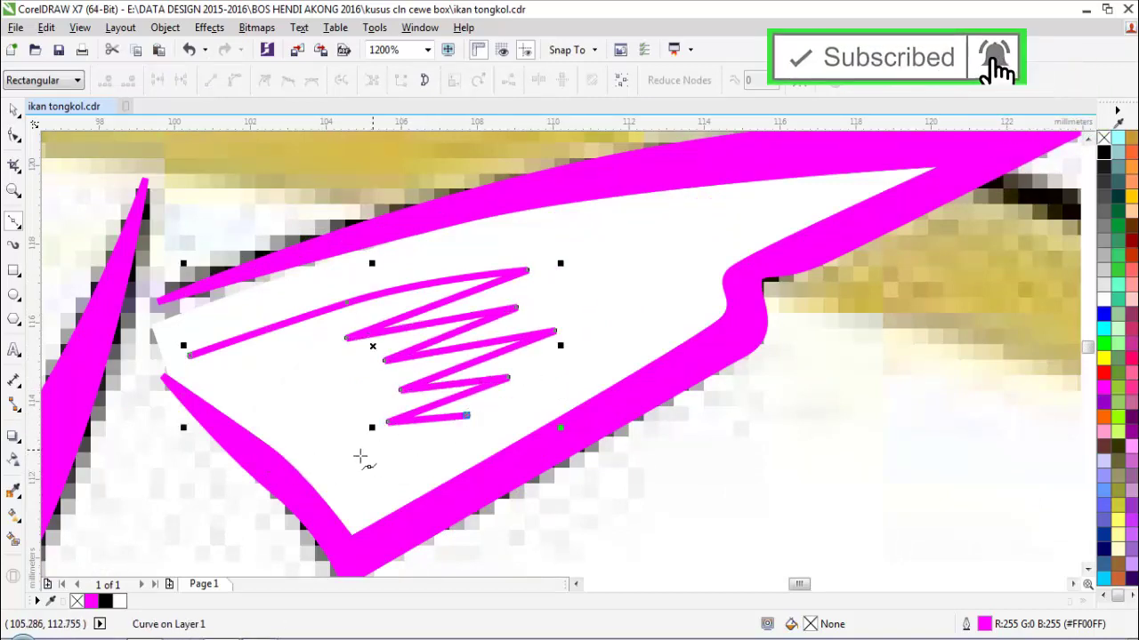
pyautogui.moveTo(309, 476); pyautogui.dragTo(143, 428)
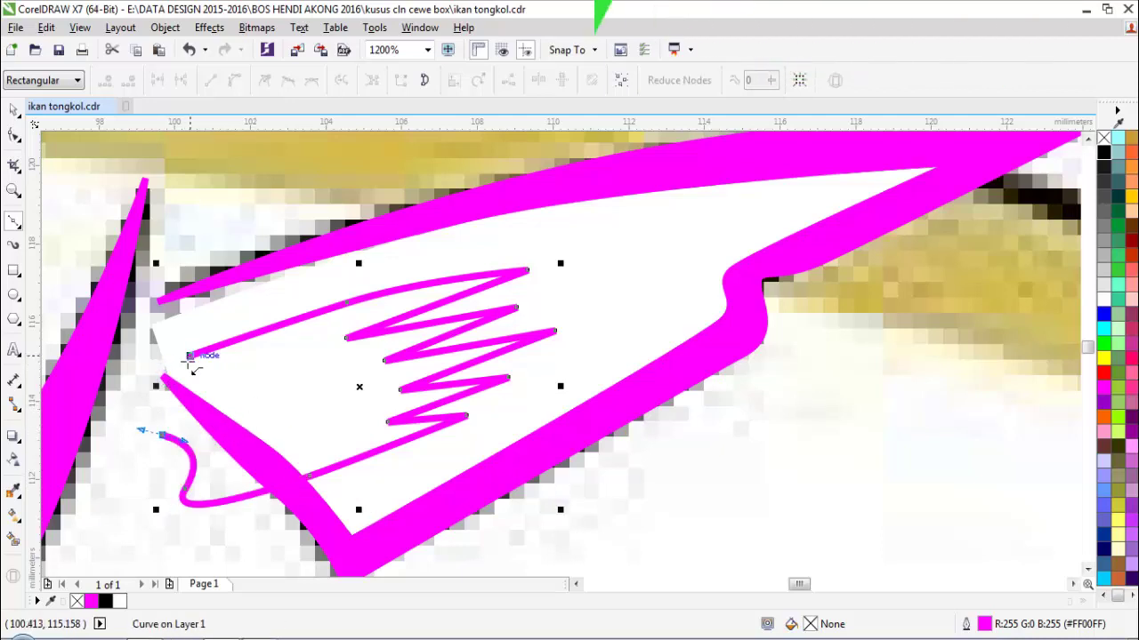
pyautogui.click(190, 356)
# - Fill the jagged shading with the magenta sampled from the fin outline and remove its outline
pyautogui.press('i')
pyautogui.click(256, 447)
pyautogui.click(306, 408)
pyautogui.press('space')
pyautogui.scroll(-1, 343, 400)
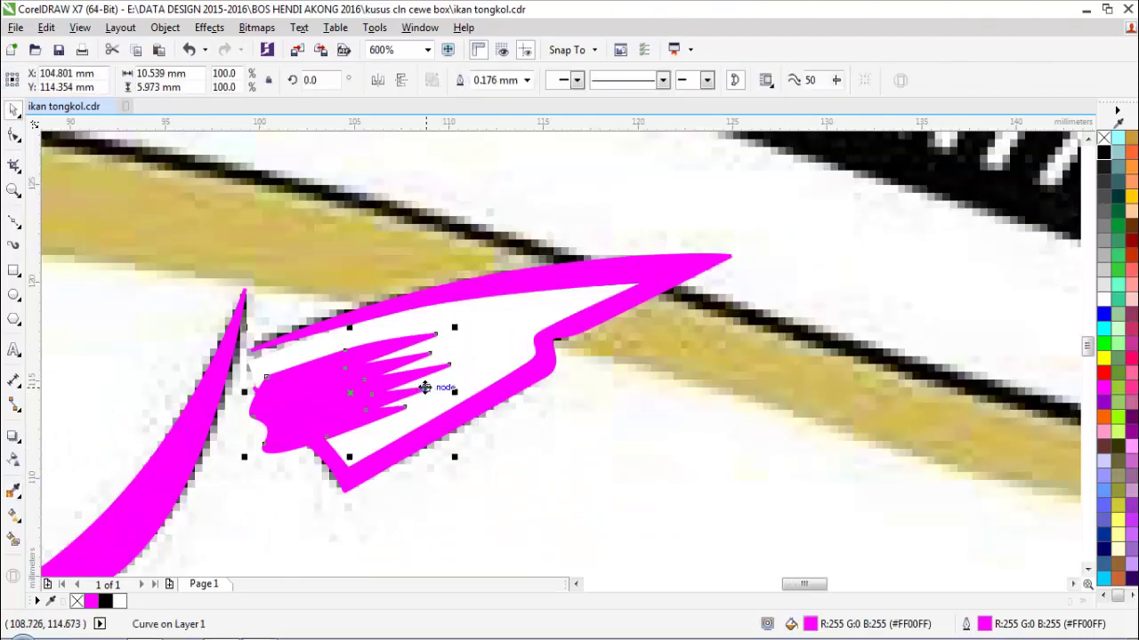
pyautogui.rightClick(1107, 138)
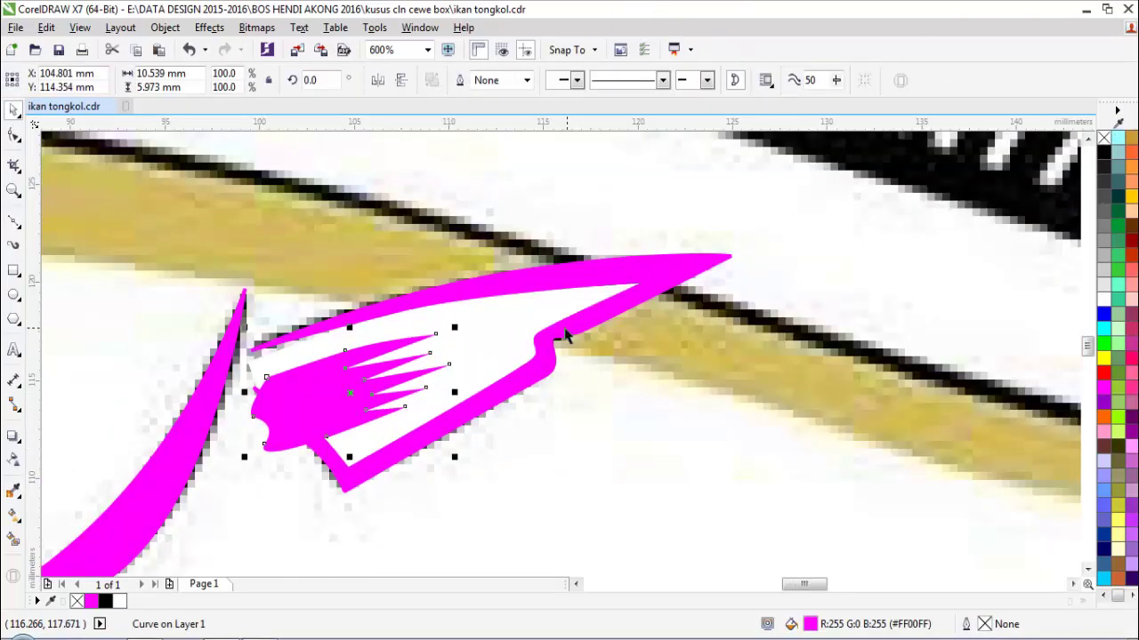
# - PowerClip the jagged shading inside the white fin interior
pyautogui.hotkey('alt', 'c')
pyautogui.press('w')
pyautogui.press('p')
pyautogui.click(490, 340)
# - Try moving the fin outline together with its clipped interior, then undo the move and deselect
pyautogui.scroll(-2, 600, 386)
pyautogui.moveTo(698, 318); pyautogui.dragTo(495, 434)
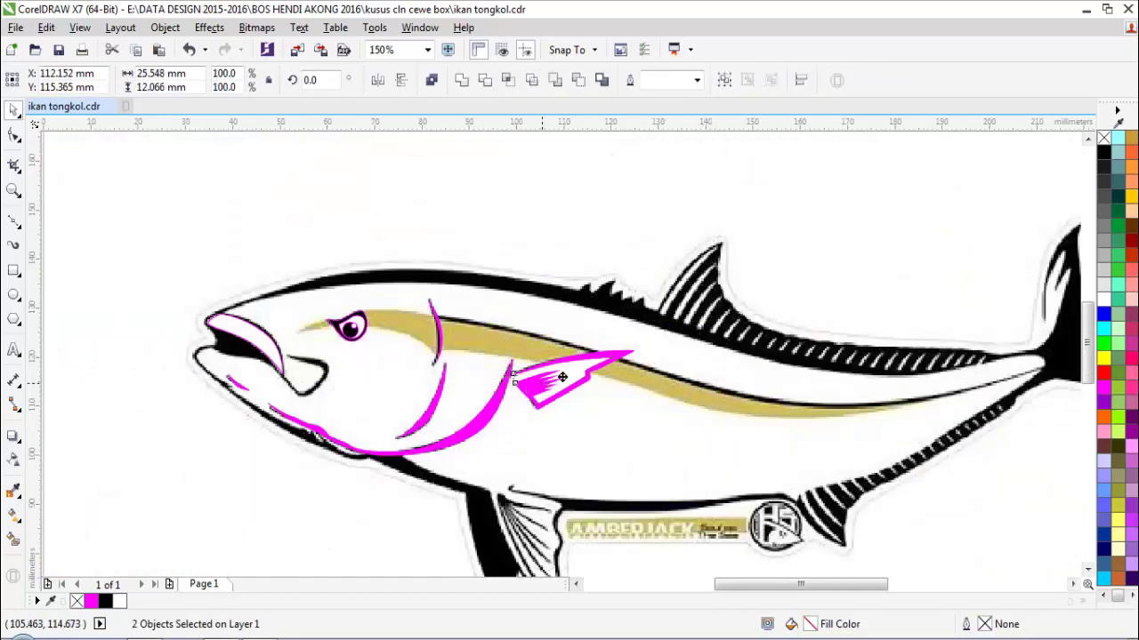
pyautogui.moveTo(562, 377); pyautogui.dragTo(661, 358)
pyautogui.scroll(1, 562, 384)
pyautogui.hotkey('ctrl', 'z')
pyautogui.click(601, 403)
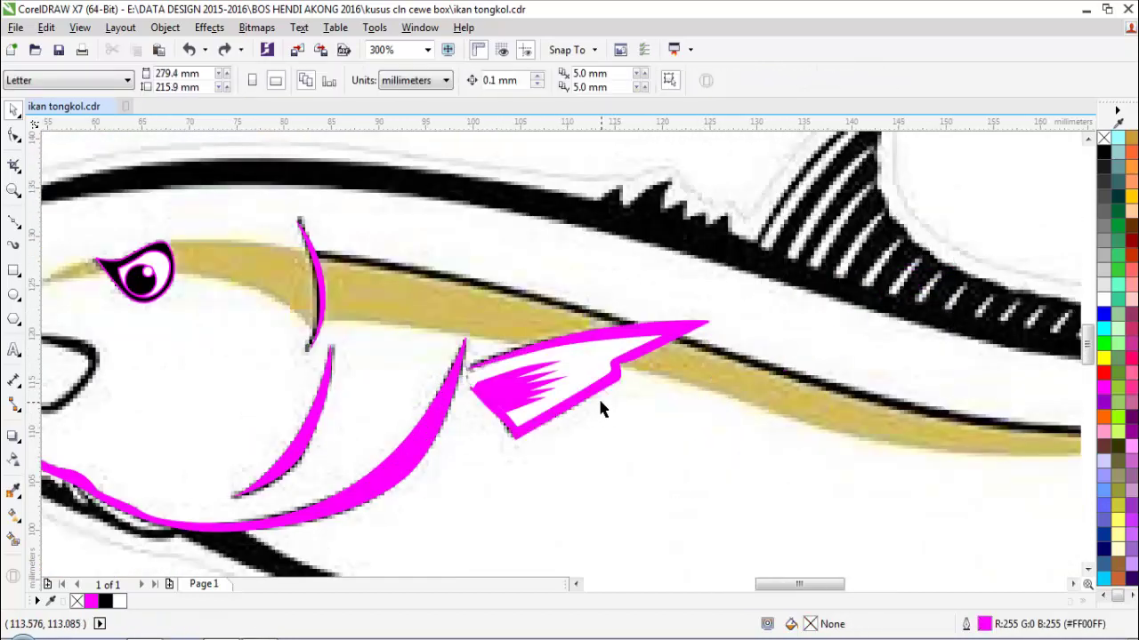
# - Open the white fin interior's PowerClip contents for editing
pyautogui.scroll(-2, 547, 334)
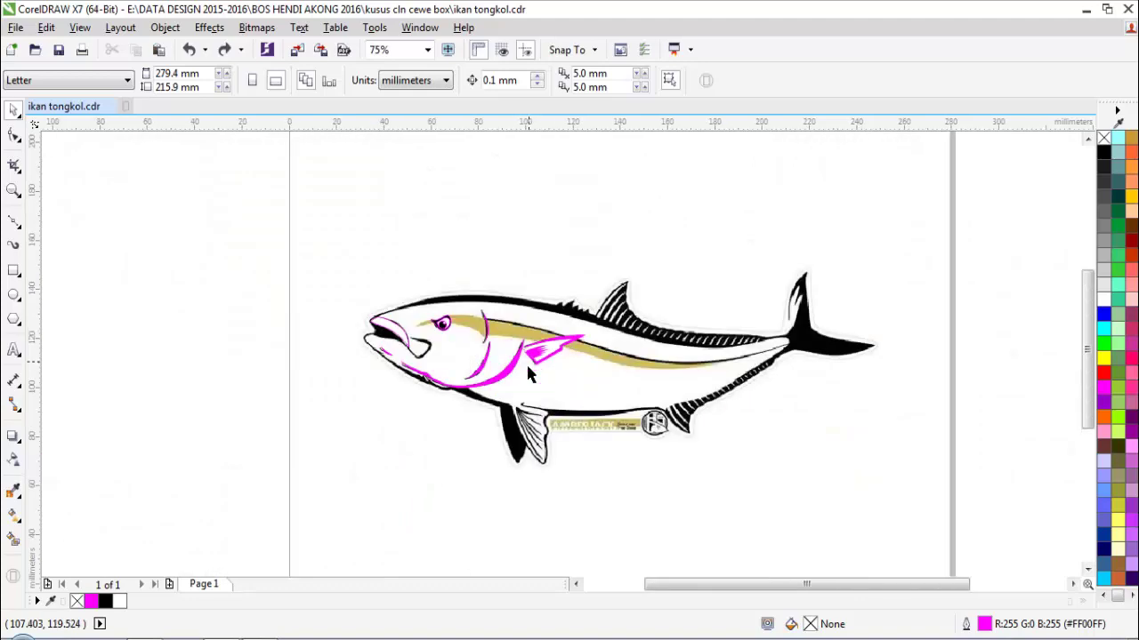
pyautogui.scroll(2, 545, 372)
pyautogui.click(513, 308)
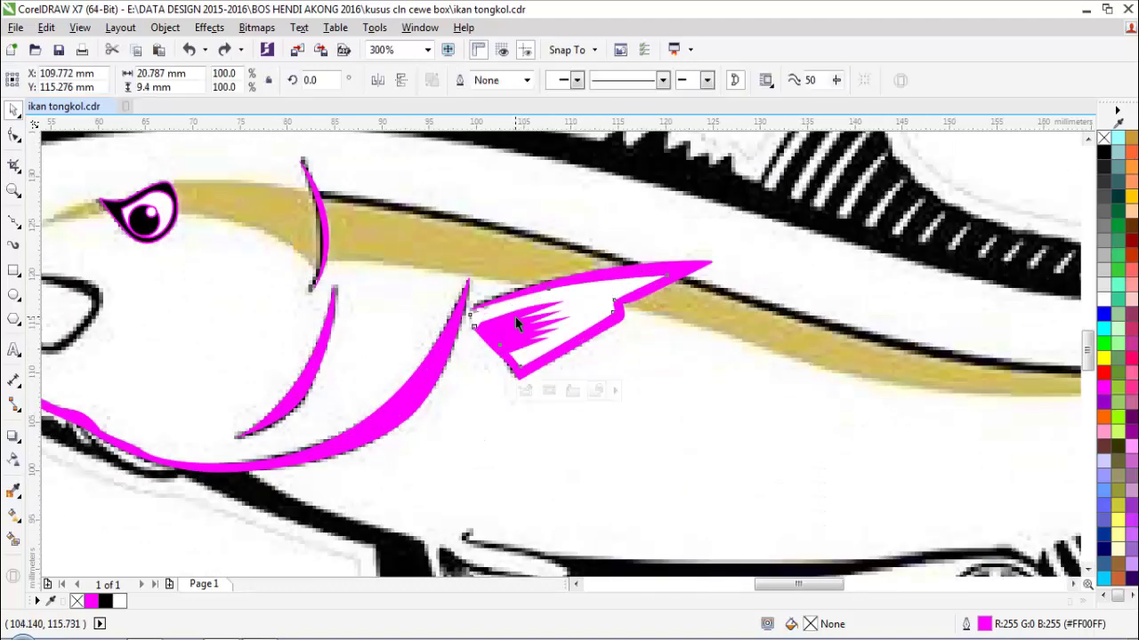
pyautogui.rightClick(515, 317)
pyautogui.click(587, 165)
pyautogui.scroll(1, 519, 306)
# - Try reshaping the root end of the jagged shading by raising its lower nodes
pyautogui.press('F10')
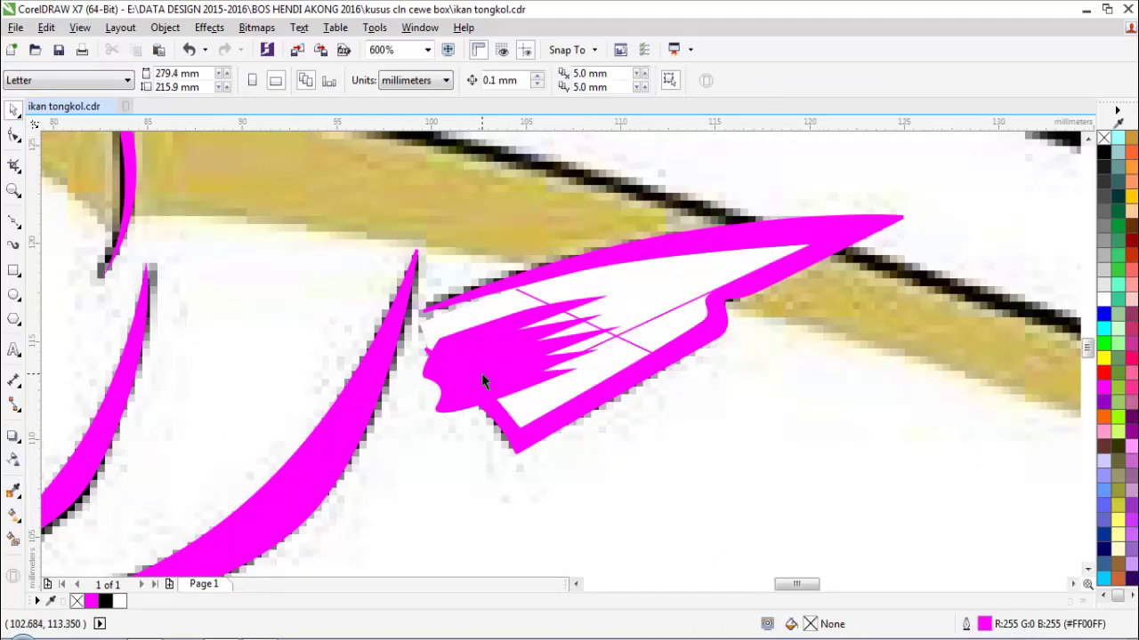
pyautogui.moveTo(505, 383); pyautogui.dragTo(495, 380)
pyautogui.press('space')
pyautogui.click(456, 392)
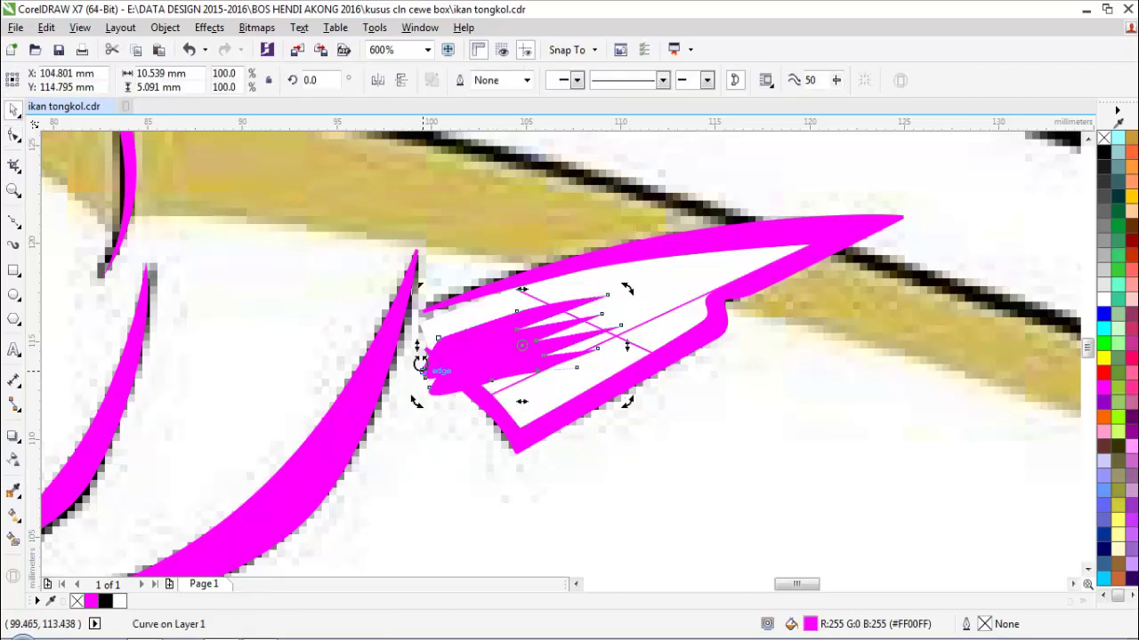
pyautogui.moveTo(418, 350); pyautogui.dragTo(412, 326)
pyautogui.press('space')
pyautogui.press('space')
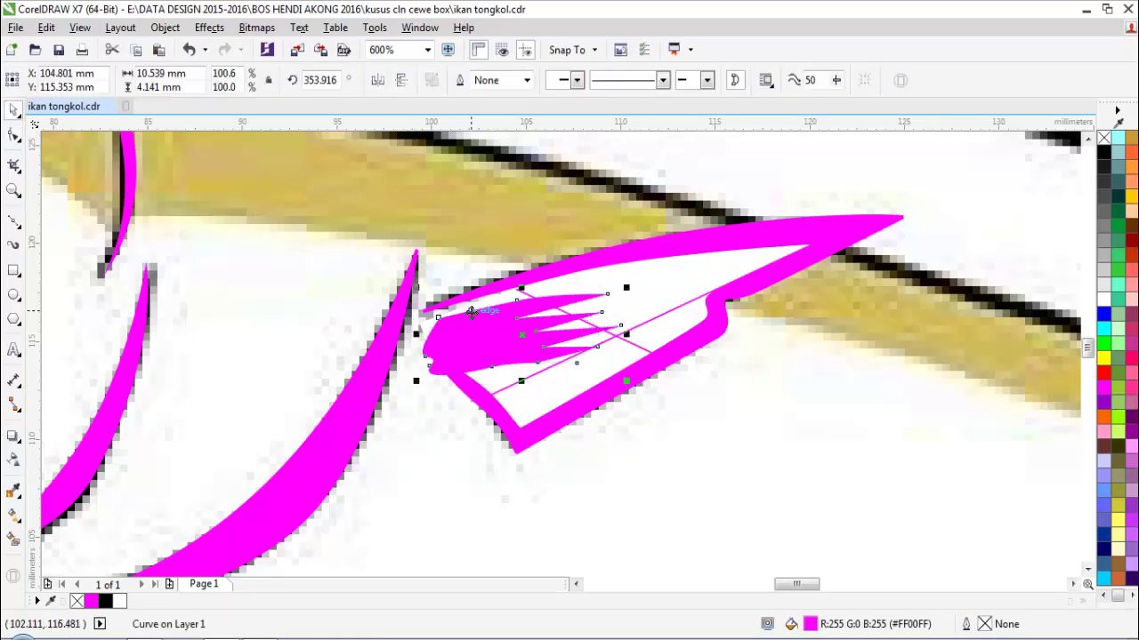
# - Undo the node changes made to the root end of the jagged shading and deselect it
pyautogui.moveTo(524, 304); pyautogui.dragTo(509, 347)
pyautogui.hotkey('ctrl', 'z')
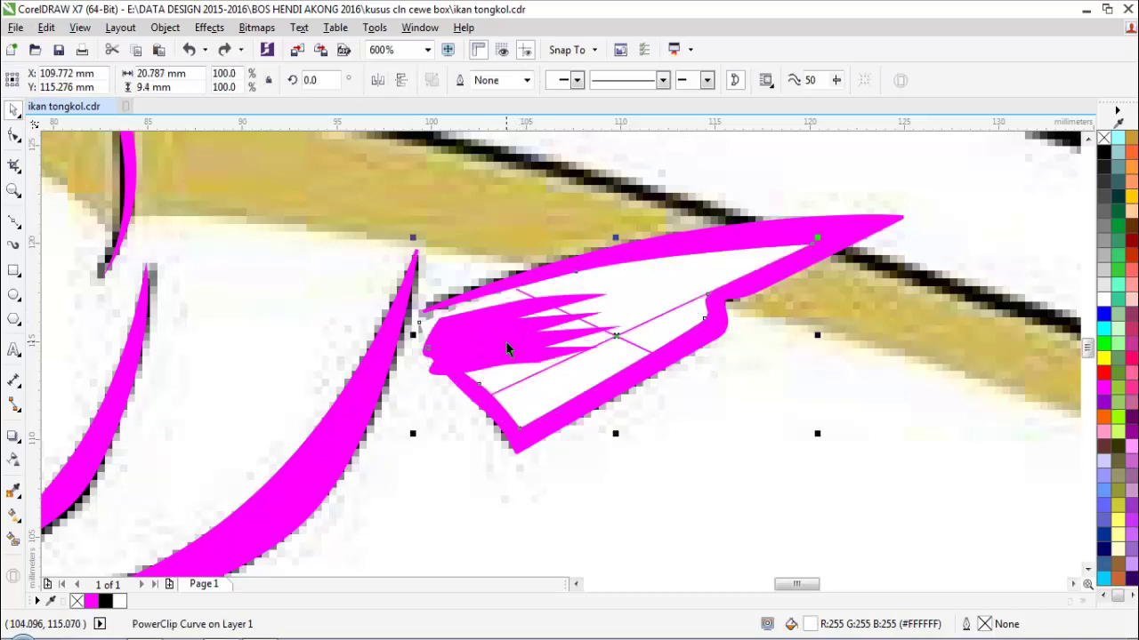
pyautogui.click(504, 339)
pyautogui.scroll(1, 504, 340)
pyautogui.hotkey('ctrl', 'z')
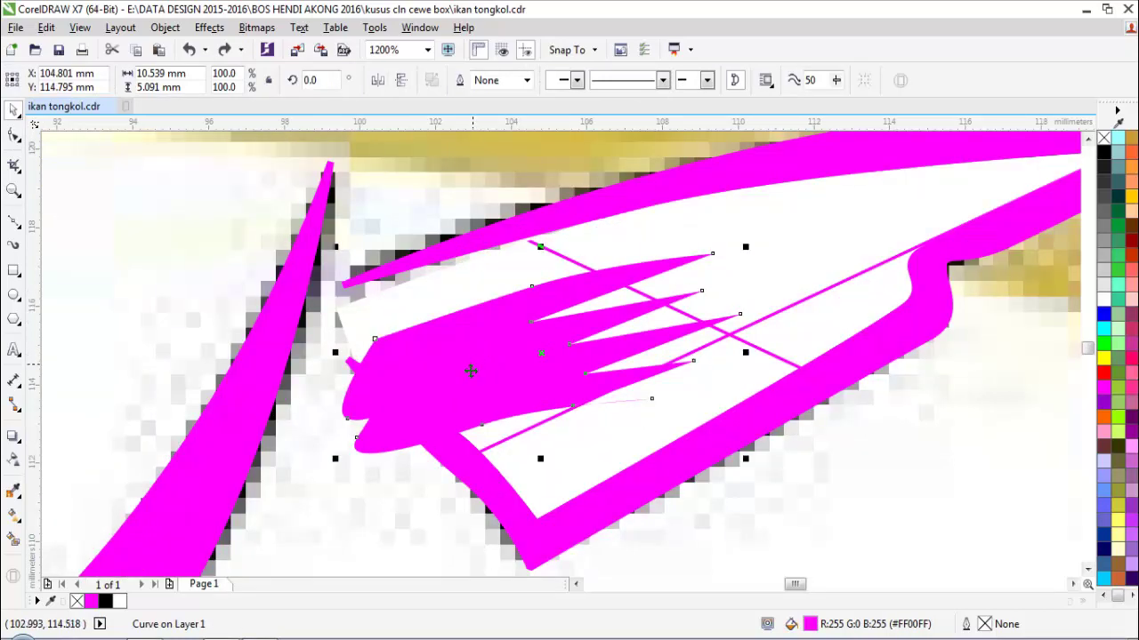
pyautogui.press('Escape')
pyautogui.scroll(-1, 486, 411)
pyautogui.scroll(1, 471, 402)
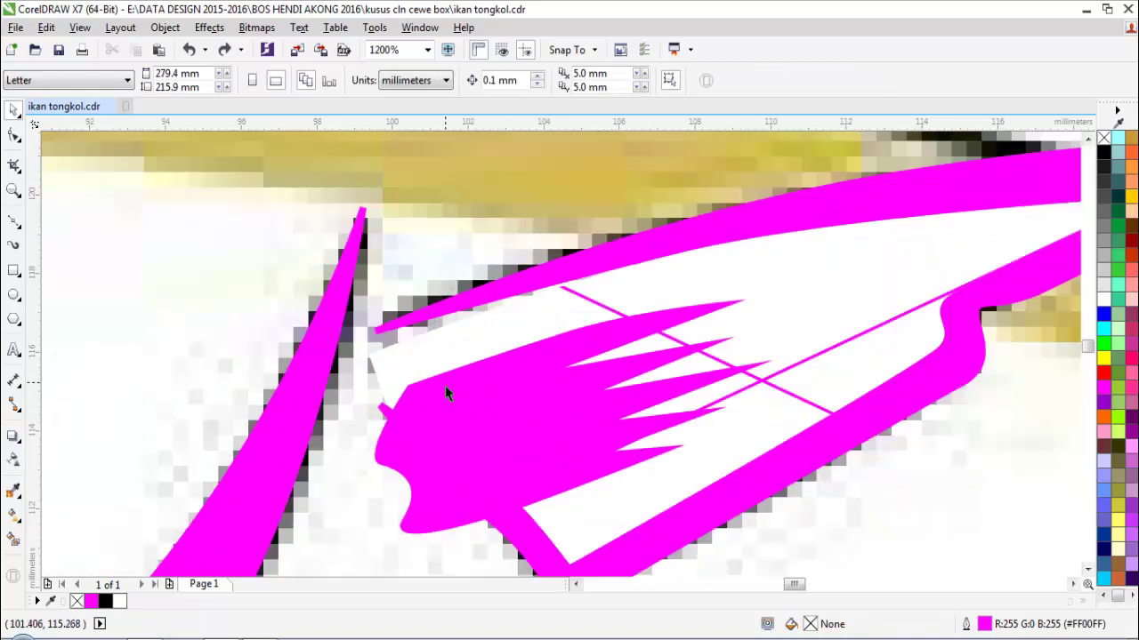
# - Move the jagged shading up toward the pectoral fin's root inside the PowerClip, finish editing its contents, and deselect
pyautogui.moveTo(444, 385); pyautogui.dragTo(448, 369)
pyautogui.scroll(-1, 448, 370)
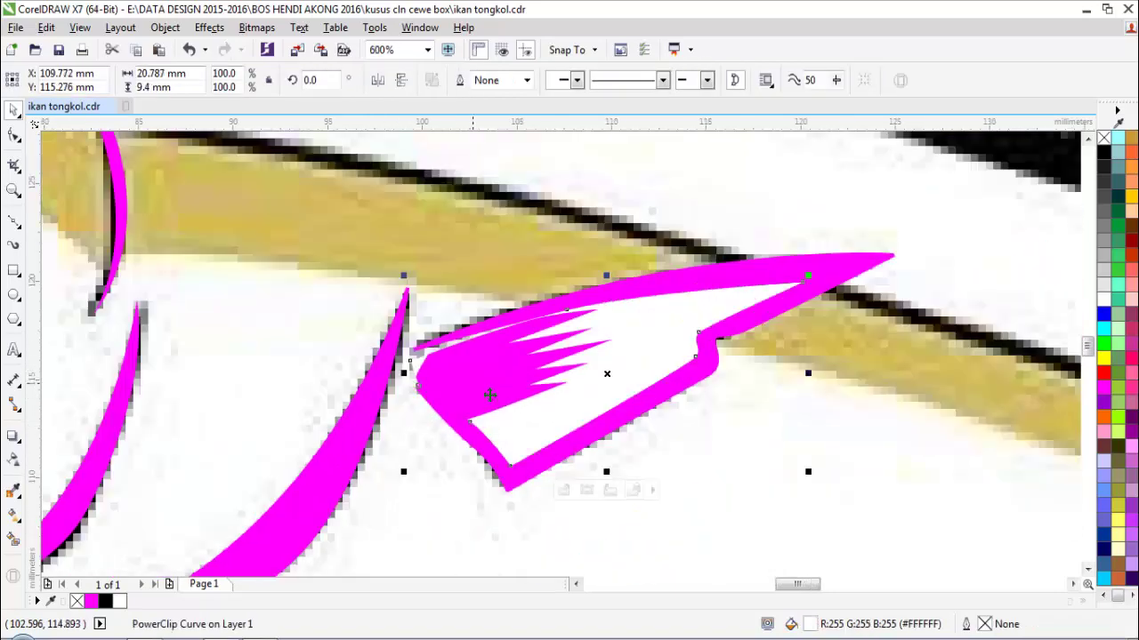
pyautogui.hotkey('ctrl', 'z')
pyautogui.scroll(1, 493, 401)
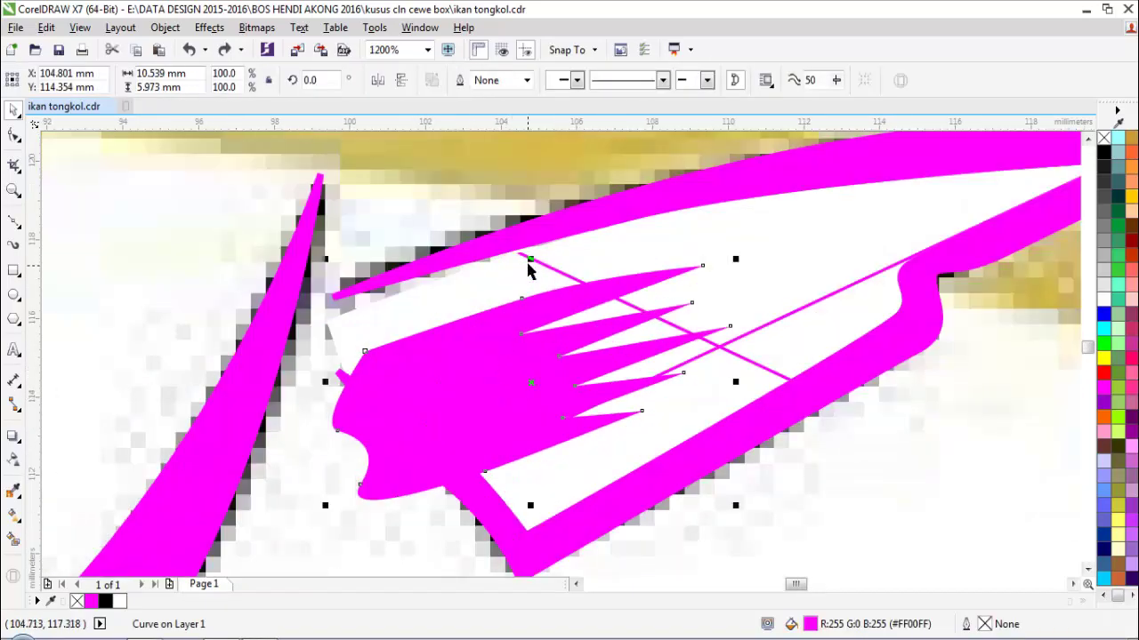
pyautogui.moveTo(528, 272); pyautogui.dragTo(430, 346)
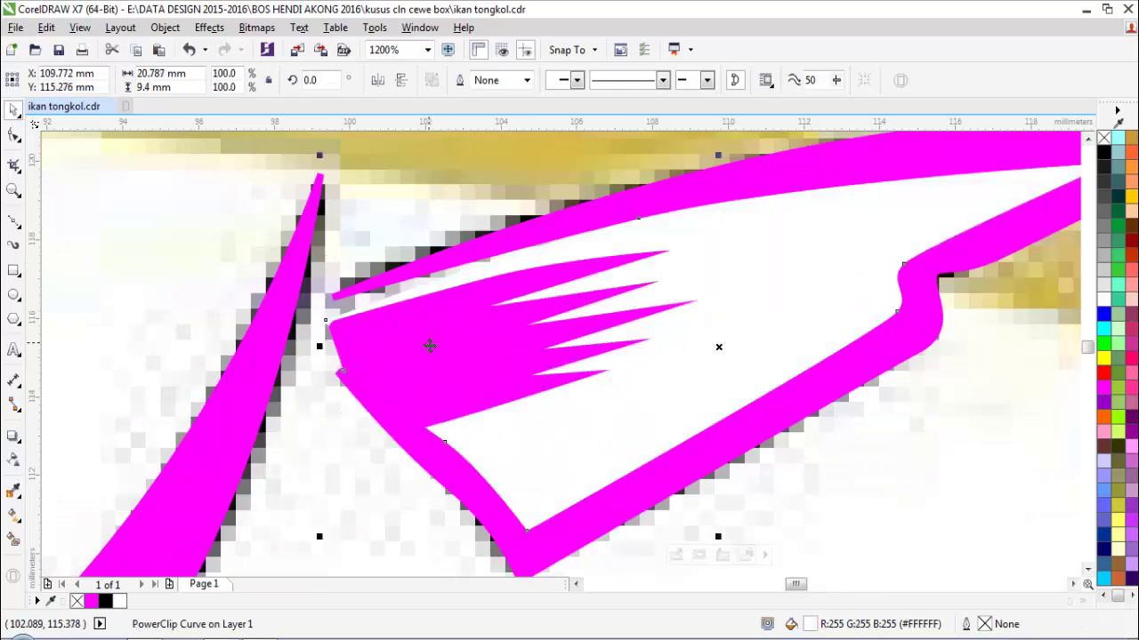
pyautogui.scroll(-2, 430, 346)
pyautogui.press('Escape')
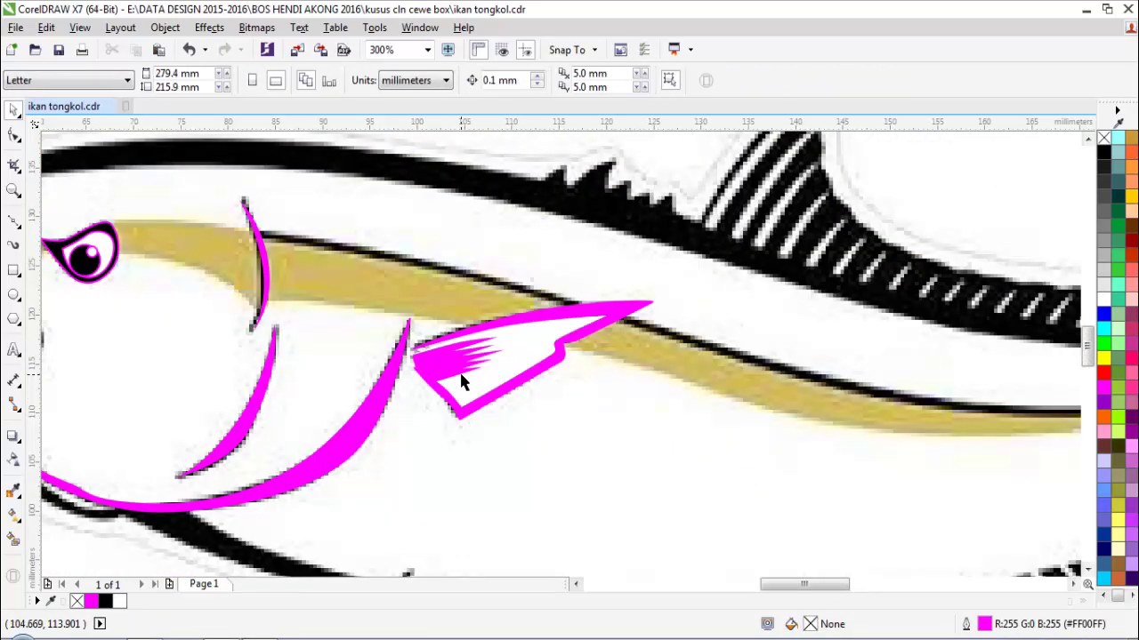
# - Trace the gold stripe's lower edge as a Bezier curve from its front tip ahead of the eye to the gill line's lower end
pyautogui.scroll(-1, 645, 340)
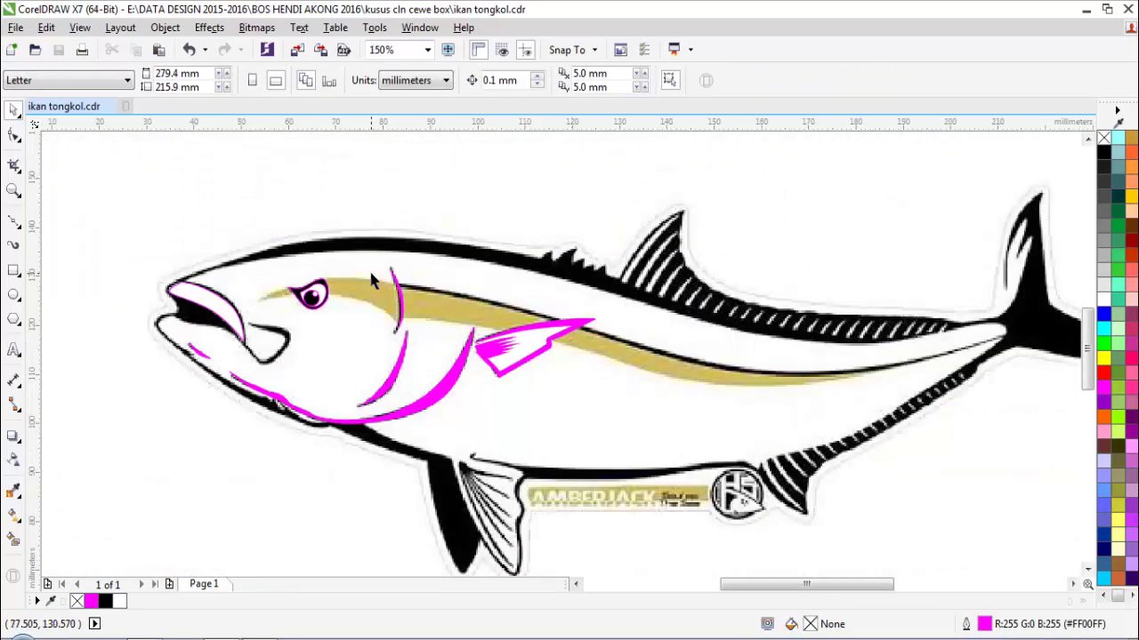
pyautogui.scroll(2, 302, 304)
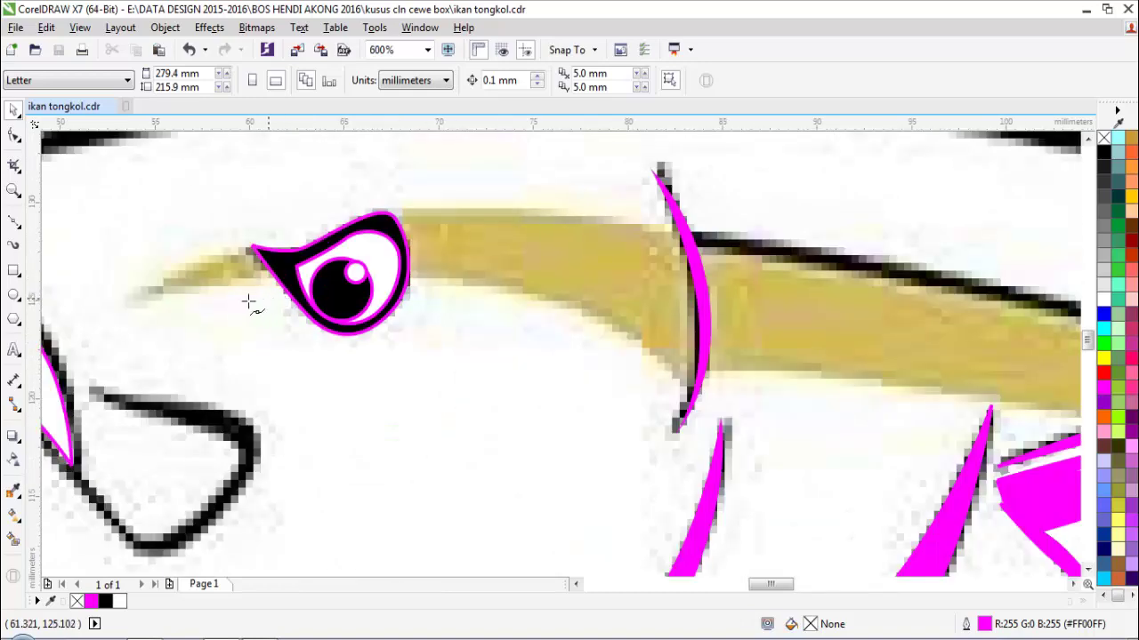
pyautogui.press('F5')
pyautogui.moveTo(487, 287); pyautogui.dragTo(582, 294)
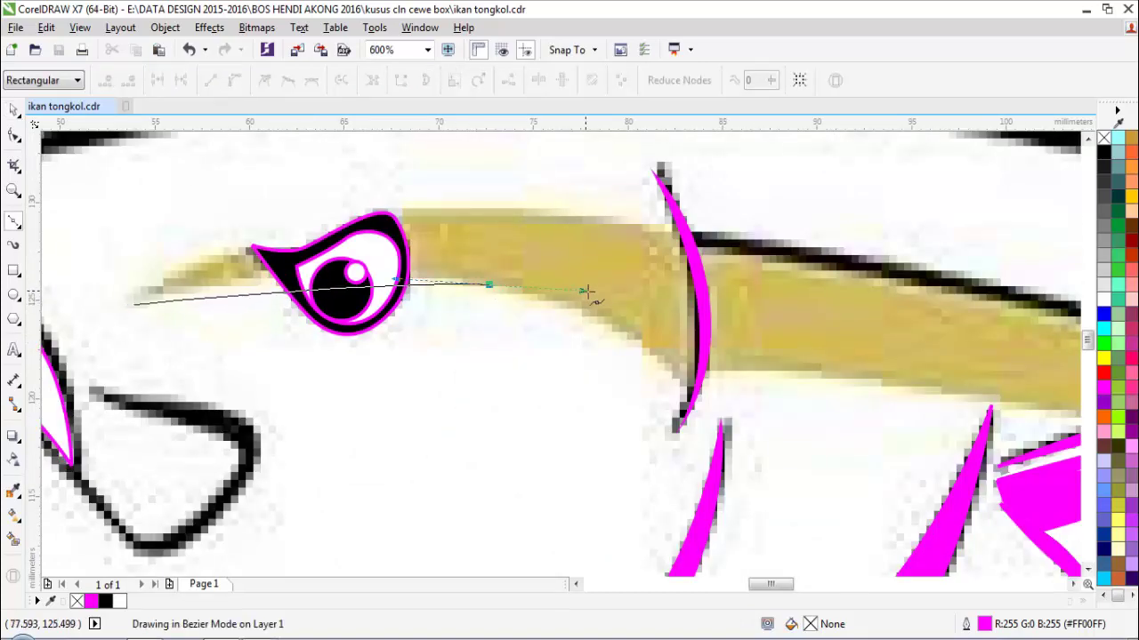
pyautogui.scroll(-1, 671, 375)
pyautogui.scroll(2, 736, 391)
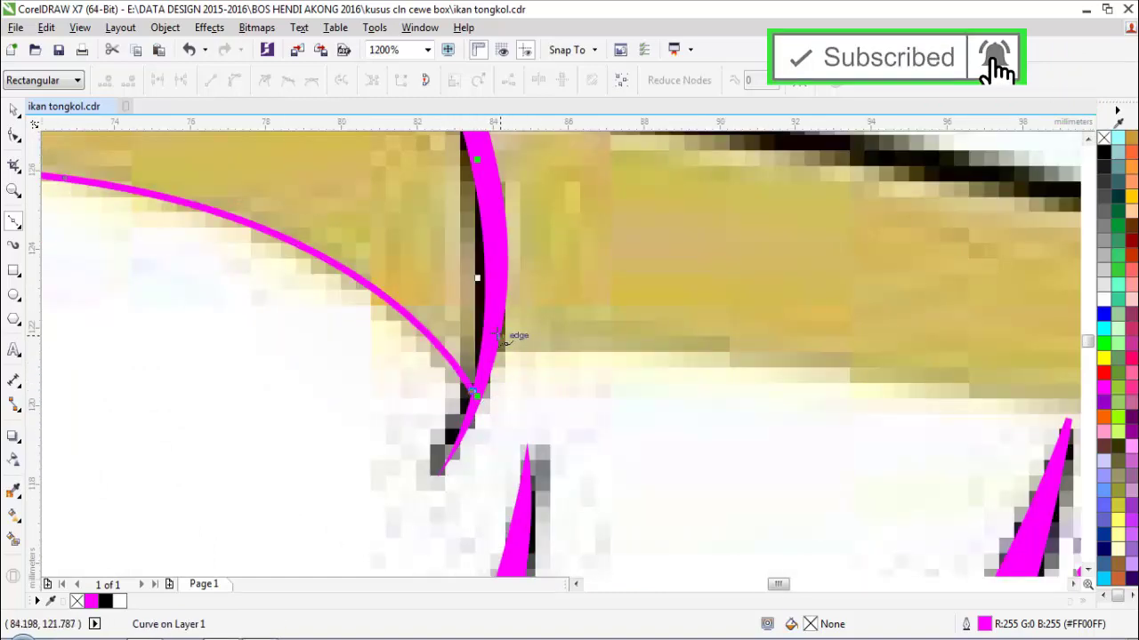
# - Continue the gold stripe's lower edge from the gill line to just behind the pectoral fin
pyautogui.scroll(-3, 498, 334)
pyautogui.scroll(2, 650, 355)
pyautogui.click(654, 343)
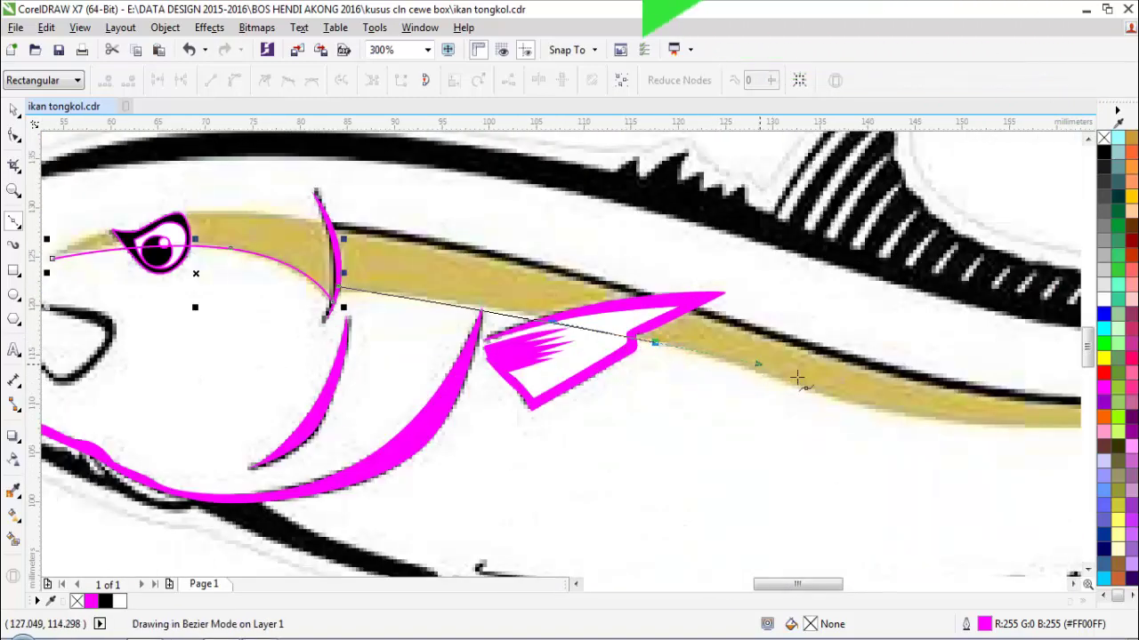
pyautogui.click(859, 395)
pyautogui.scroll(-2, 859, 396)
pyautogui.scroll(2, 826, 401)
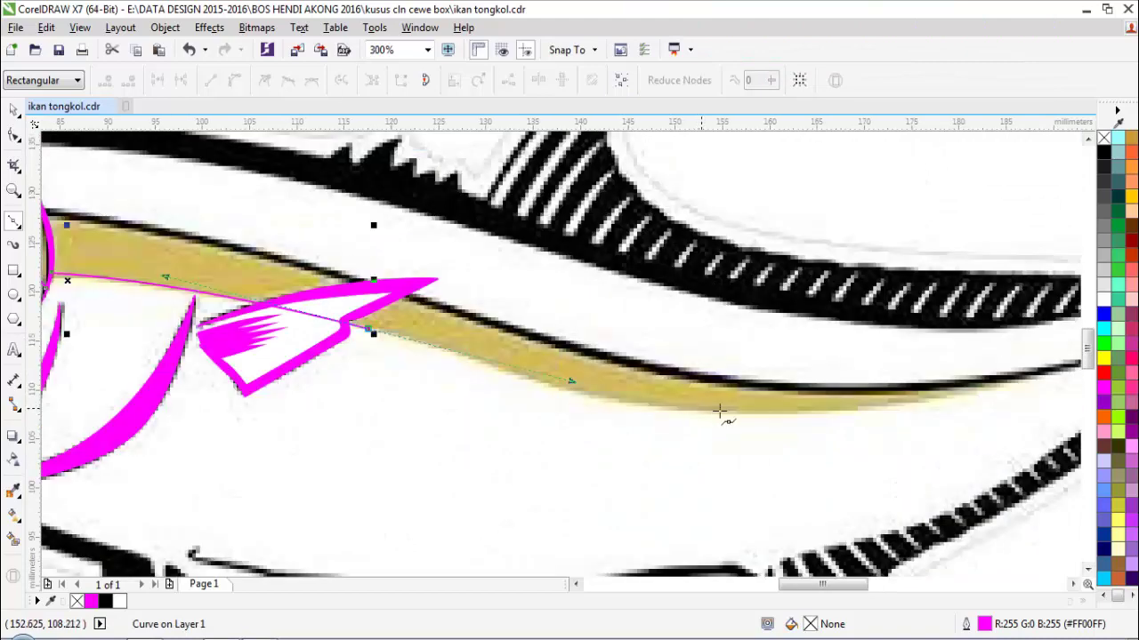
# - Extend the gold stripe's lower edge along its sagging curve below the rear dorsal fin to its point at the tail base
pyautogui.moveTo(719, 411); pyautogui.dragTo(889, 415)
pyautogui.scroll(-1, 894, 404)
pyautogui.scroll(1, 932, 391)
pyautogui.hotkey('ctrl', 'z')
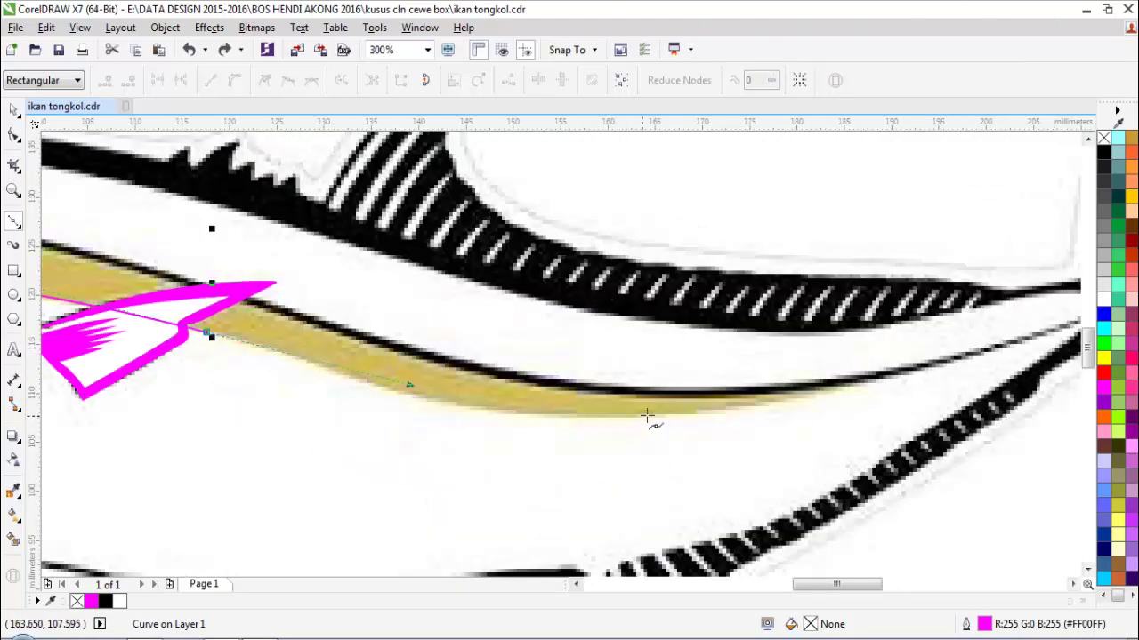
pyautogui.moveTo(647, 416); pyautogui.dragTo(863, 402)
pyautogui.scroll(-2, 902, 386)
pyautogui.scroll(2, 958, 365)
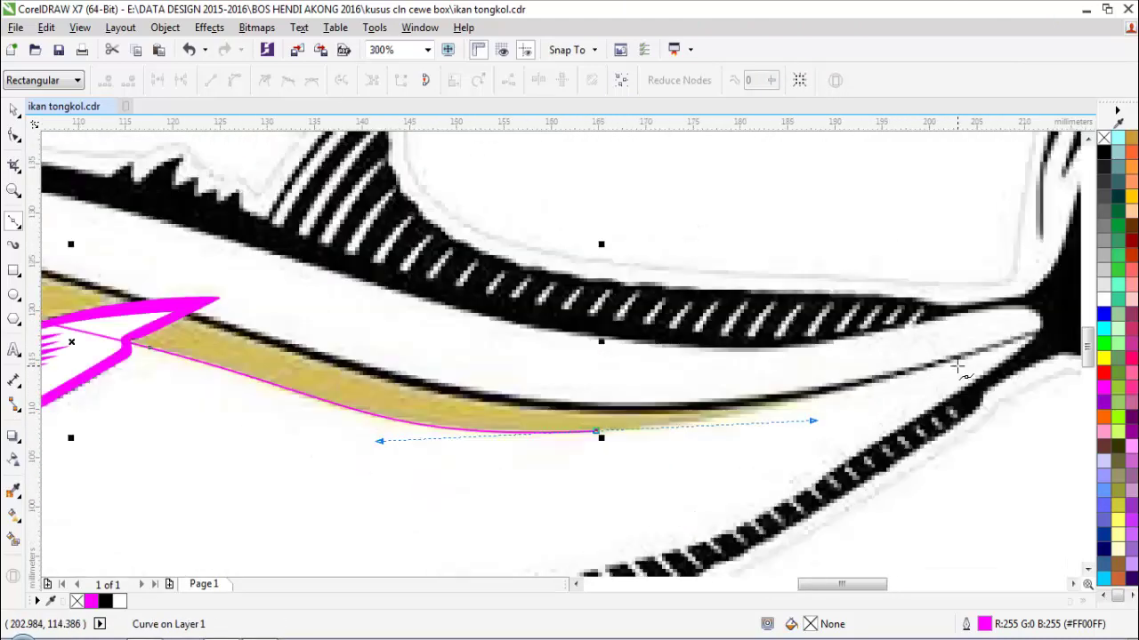
pyautogui.click(1032, 333)
# - Trace the gold stripe's upper edge from the tail base back along the black body line to the upper gill line
pyautogui.moveTo(567, 408); pyautogui.dragTo(338, 380)
pyautogui.scroll(-2, 338, 380)
pyautogui.scroll(1, 183, 329)
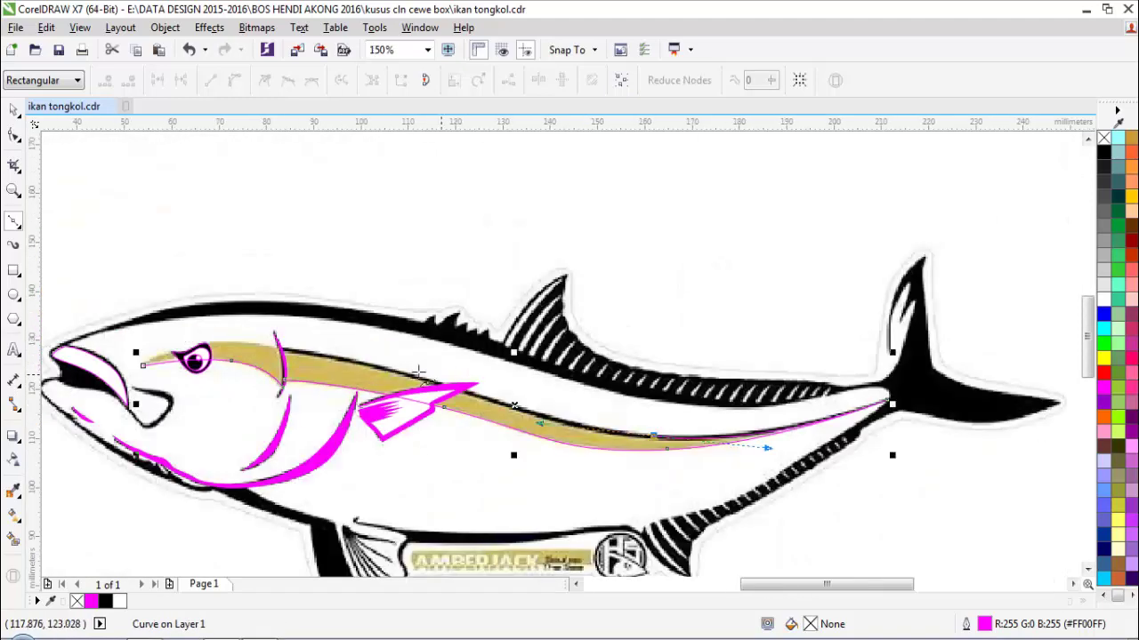
pyautogui.scroll(2, 418, 370)
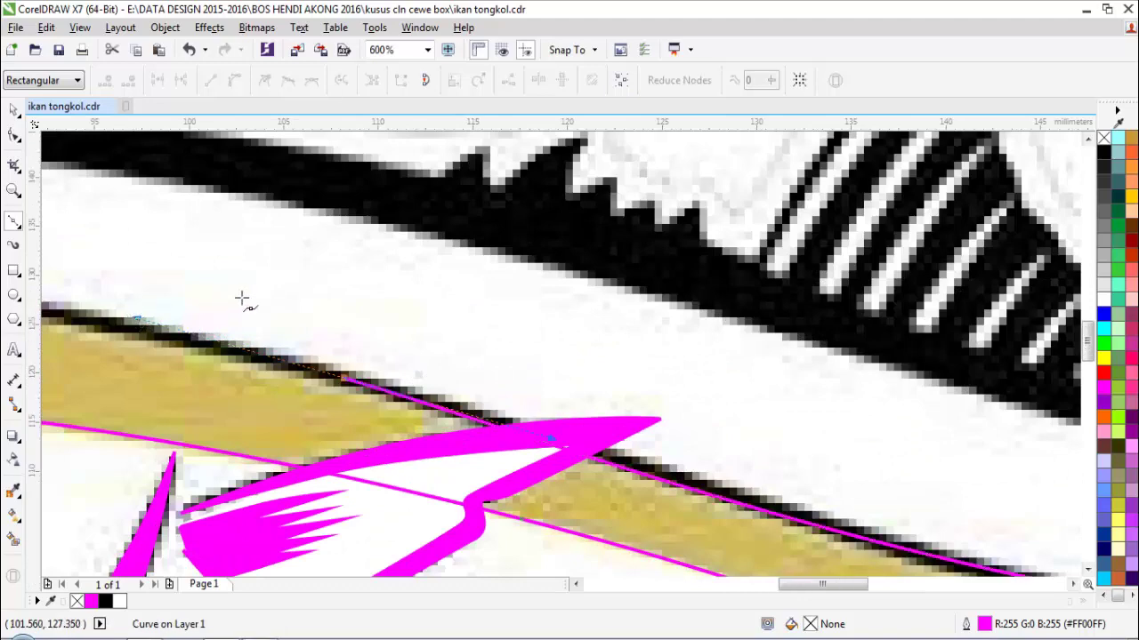
pyautogui.scroll(-3, 178, 294)
pyautogui.scroll(4, 229, 300)
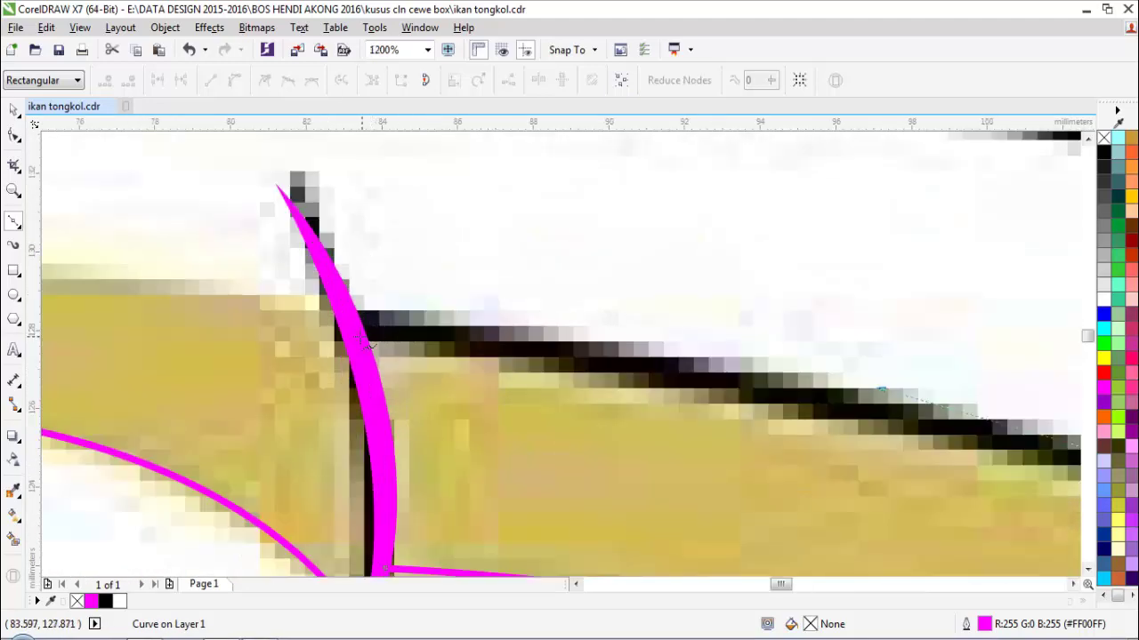
pyautogui.click(360, 337)
# - Carry the gold stripe's upper edge over the eye, close the outline of about 157 mm at its front tip, and deselect it
pyautogui.scroll(-2, 361, 336)
pyautogui.scroll(1, 311, 327)
pyautogui.scroll(1, 418, 323)
pyautogui.moveTo(364, 325); pyautogui.dragTo(318, 317)
pyautogui.scroll(-3, 285, 314)
pyautogui.scroll(1, 150, 324)
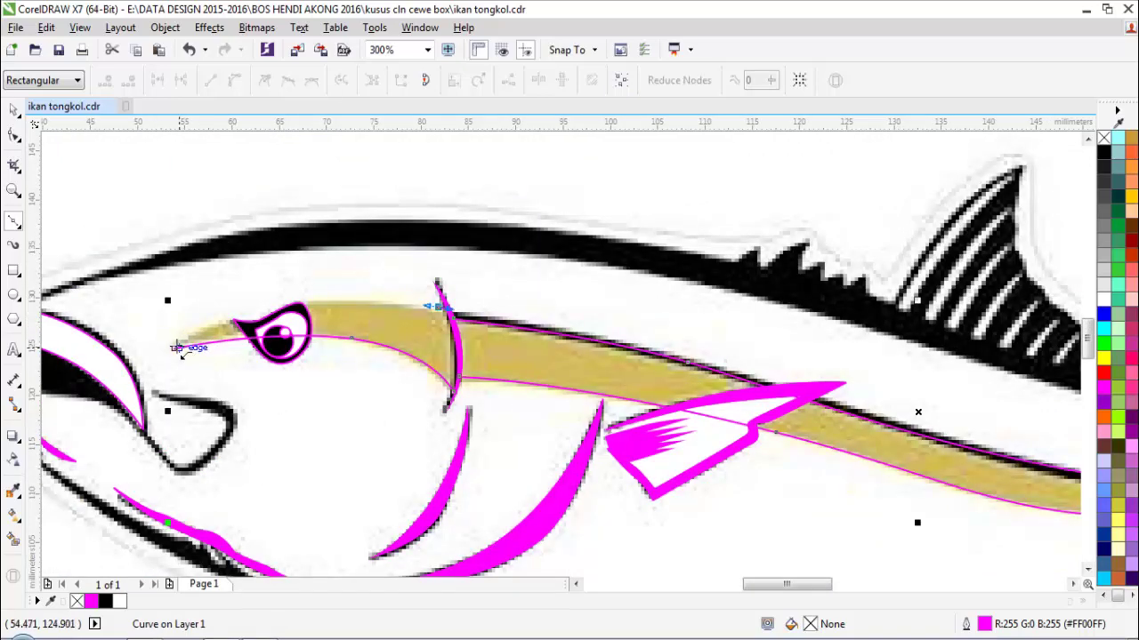
pyautogui.moveTo(178, 346); pyautogui.dragTo(274, 286)
pyautogui.press('space')
pyautogui.click(491, 282)
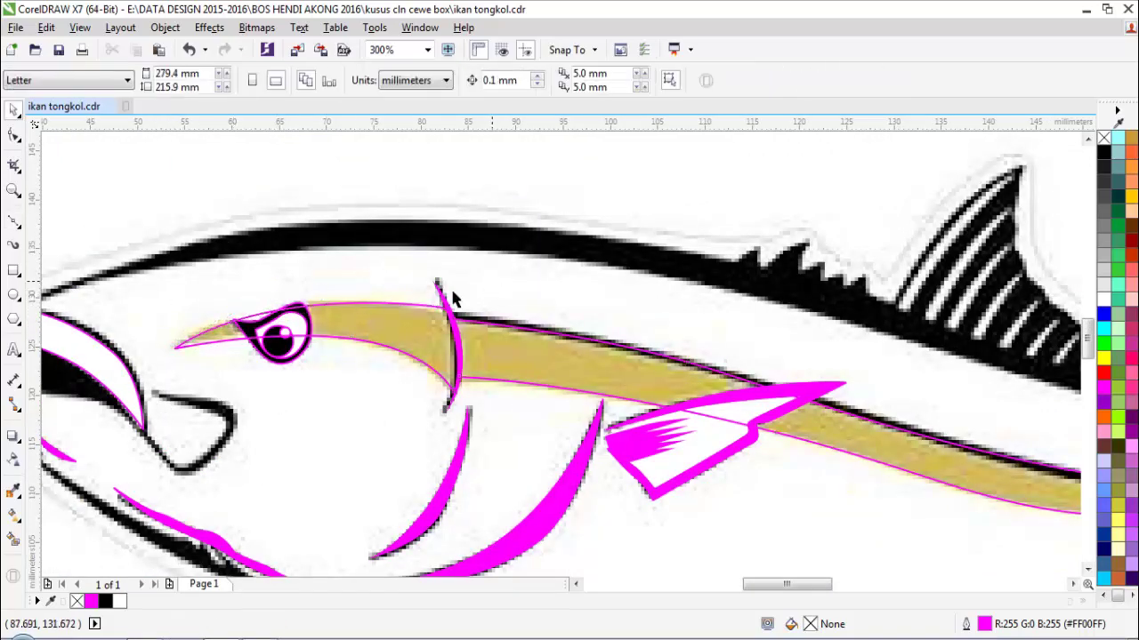
# - Start a Bezier curve at the upper gill line and trace the black body line's lower edge to behind the pectoral fin
pyautogui.scroll(-4, 452, 299)
pyautogui.scroll(3, 1004, 412)
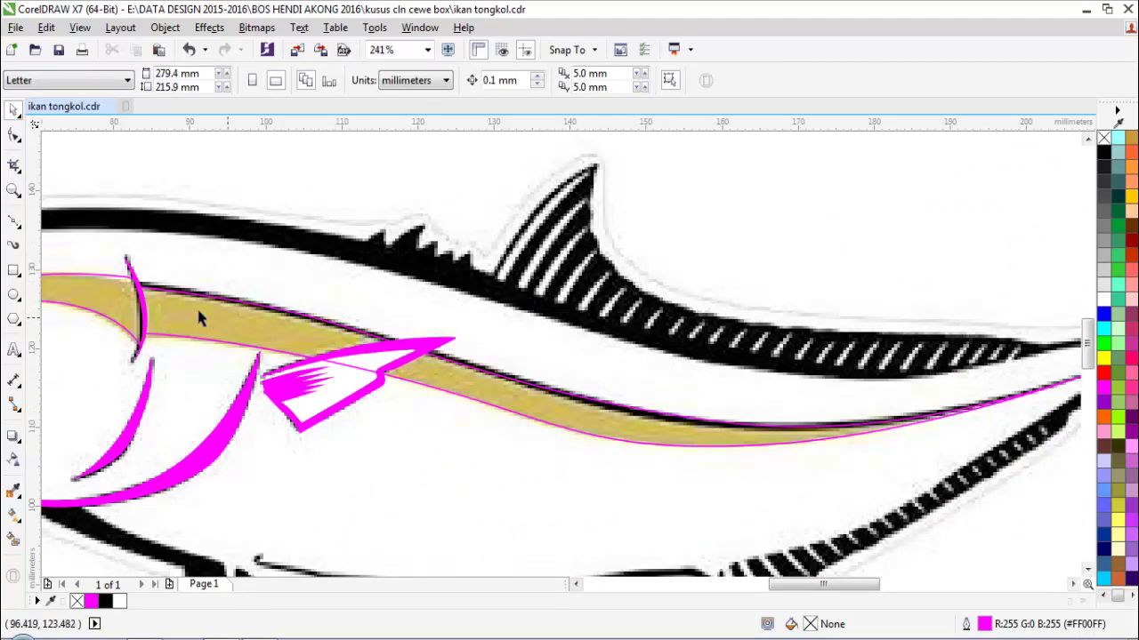
pyautogui.scroll(3, 142, 284)
pyautogui.click(13, 220)
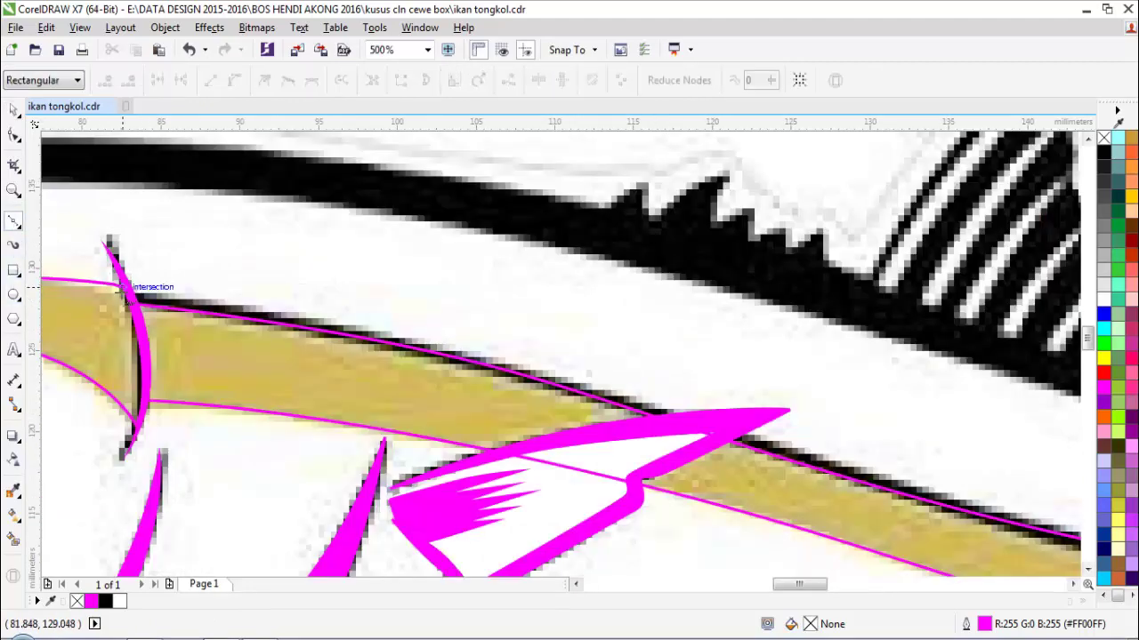
pyautogui.scroll(2, 142, 307)
pyautogui.click(154, 318)
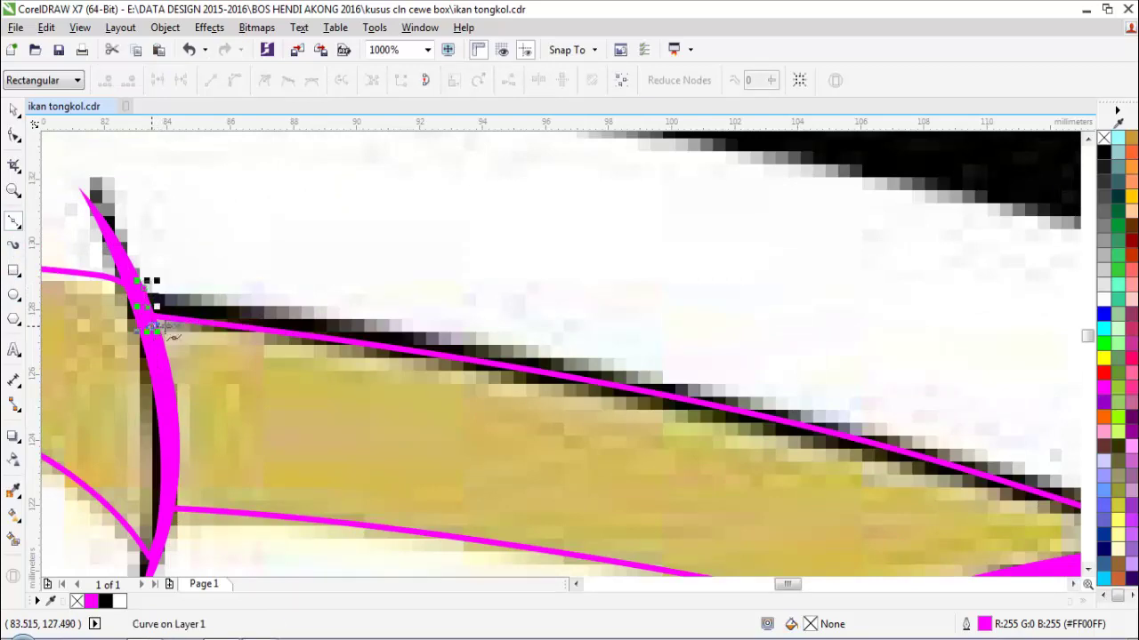
pyautogui.scroll(-2, 189, 340)
pyautogui.scroll(-2, 403, 336)
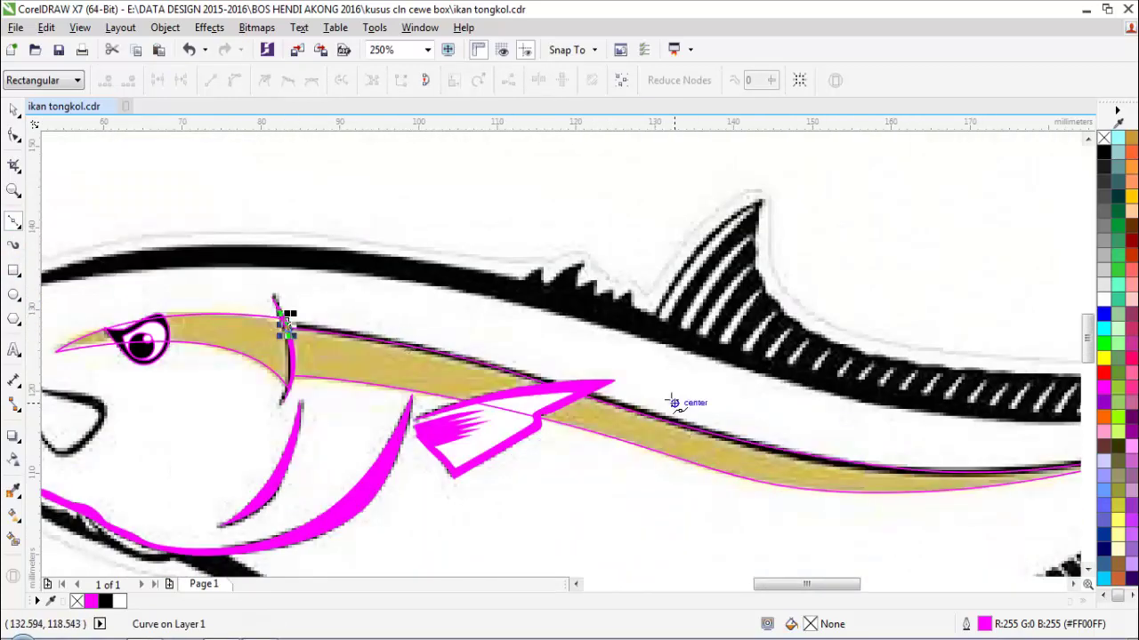
pyautogui.scroll(2, 662, 406)
pyautogui.moveTo(642, 455); pyautogui.dragTo(800, 488)
# - Continue the black body line's lower edge below the rear dorsal fin to a point on the stripe outline near the tail
pyautogui.scroll(-4, 801, 489)
pyautogui.scroll(4, 1014, 492)
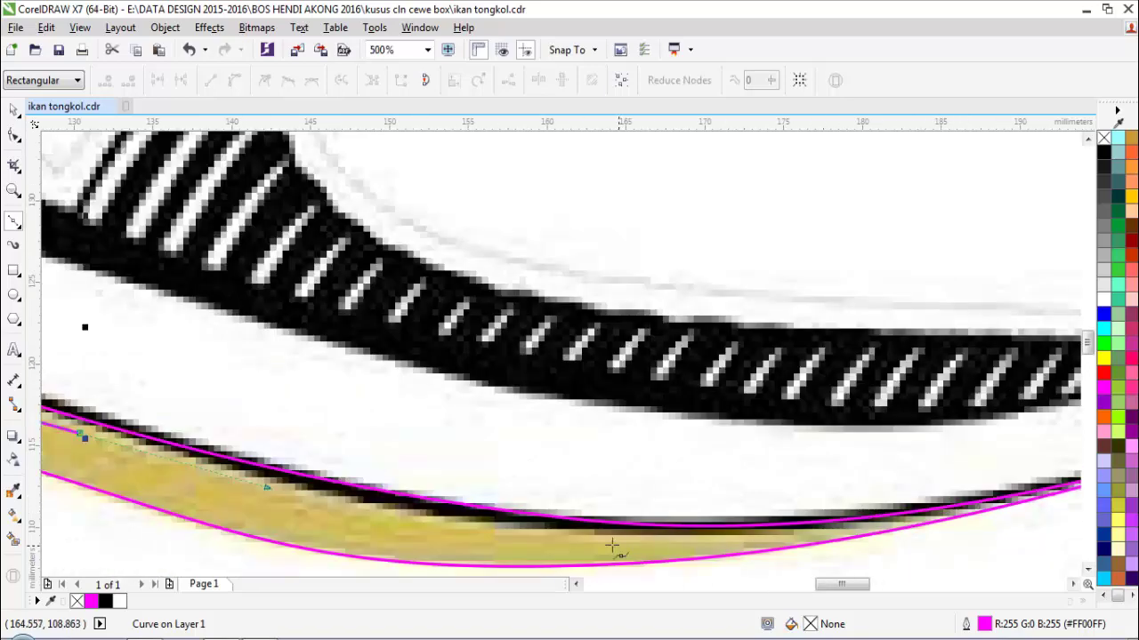
pyautogui.moveTo(644, 538); pyautogui.dragTo(823, 541)
pyautogui.scroll(-1, 886, 517)
pyautogui.scroll(1, 1007, 493)
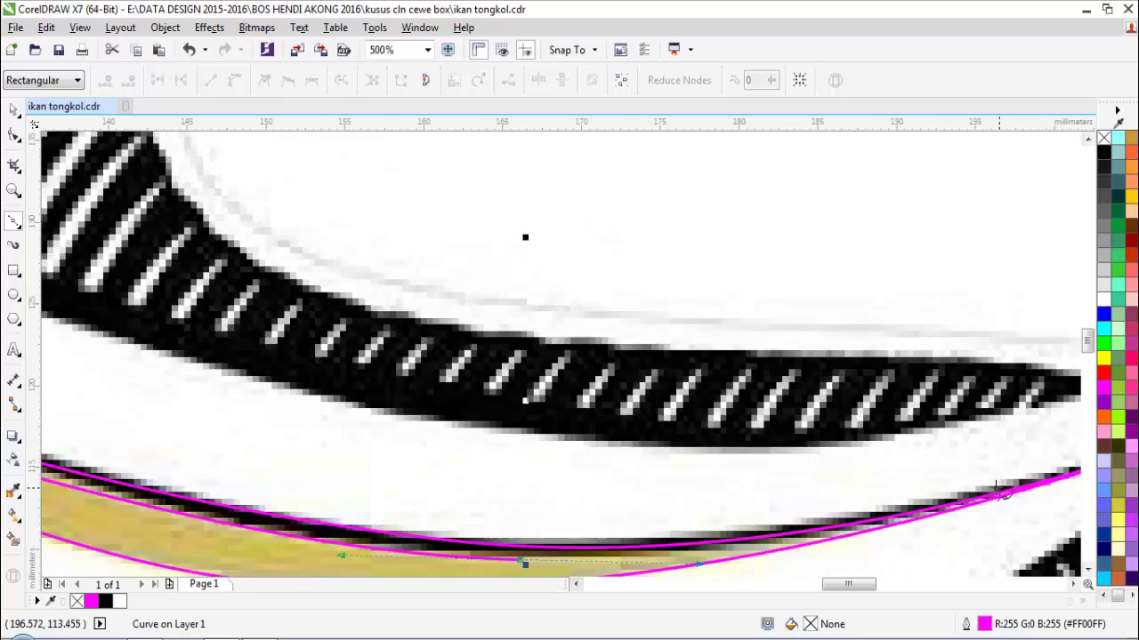
pyautogui.scroll(-2, 898, 493)
pyautogui.scroll(2, 967, 494)
pyautogui.scroll(2, 862, 478)
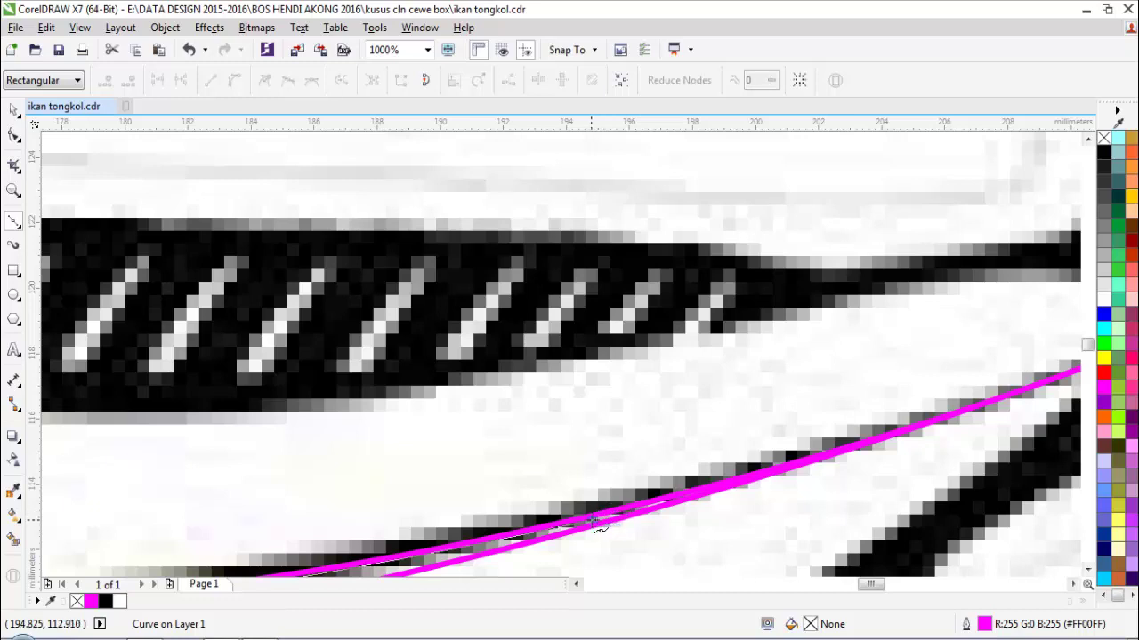
pyautogui.moveTo(592, 521); pyautogui.dragTo(711, 491)
pyautogui.click(847, 450)
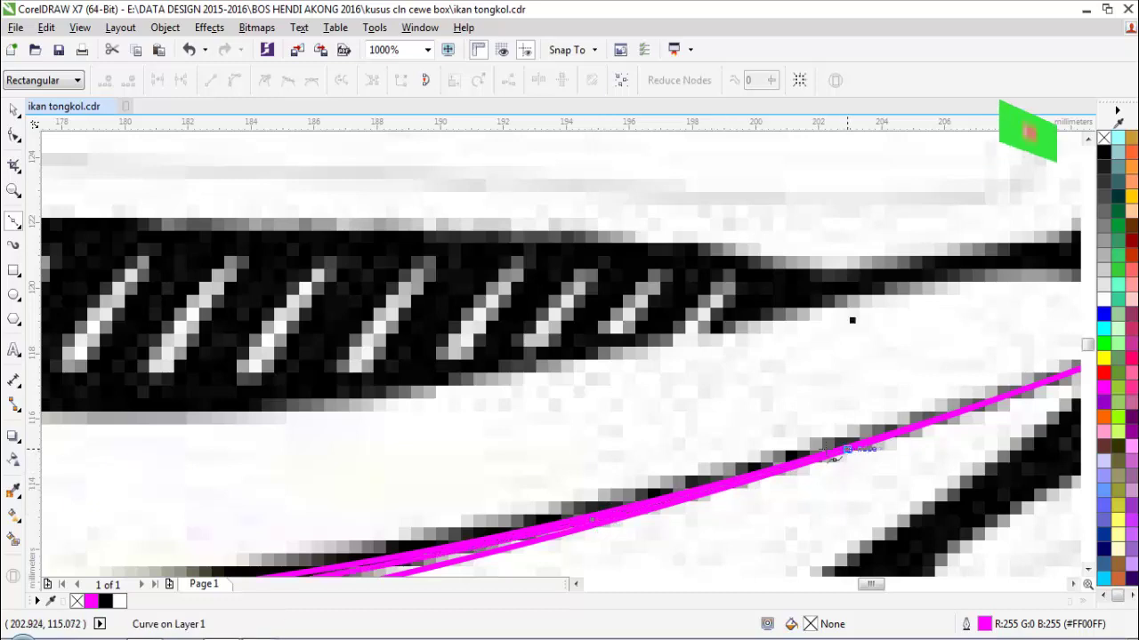
# - Trace the black body line's upper edge from its tail end forward to behind the pectoral fin, redoing the last curve segment
pyautogui.scroll(-2, 685, 463)
pyautogui.scroll(1, 509, 474)
pyautogui.moveTo(501, 507); pyautogui.dragTo(245, 518)
pyautogui.scroll(-4, 214, 473)
pyautogui.scroll(2, 134, 451)
pyautogui.scroll(3, 178, 467)
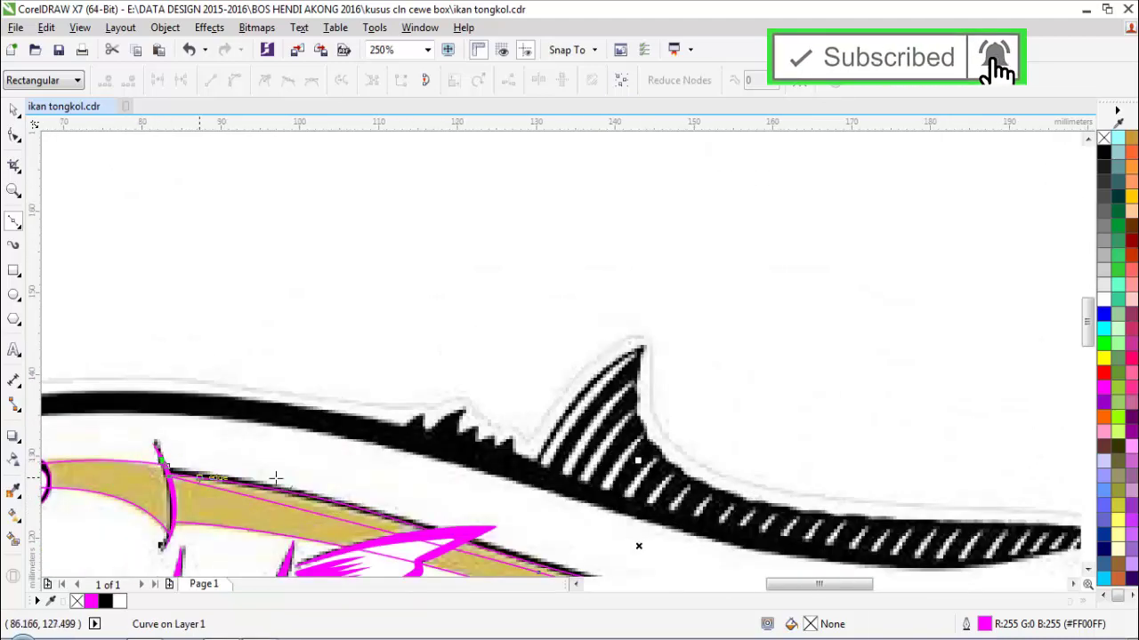
pyautogui.scroll(-2, 490, 533)
pyautogui.scroll(2, 630, 512)
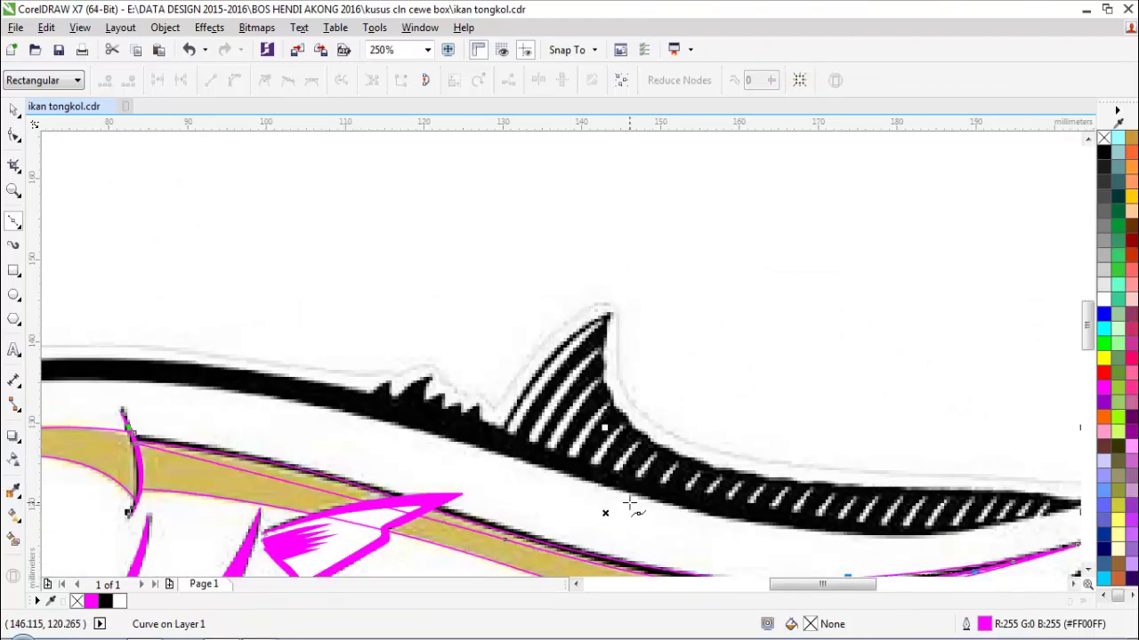
pyautogui.scroll(-2, 633, 509)
pyautogui.scroll(2, 634, 498)
pyautogui.scroll(2, 476, 391)
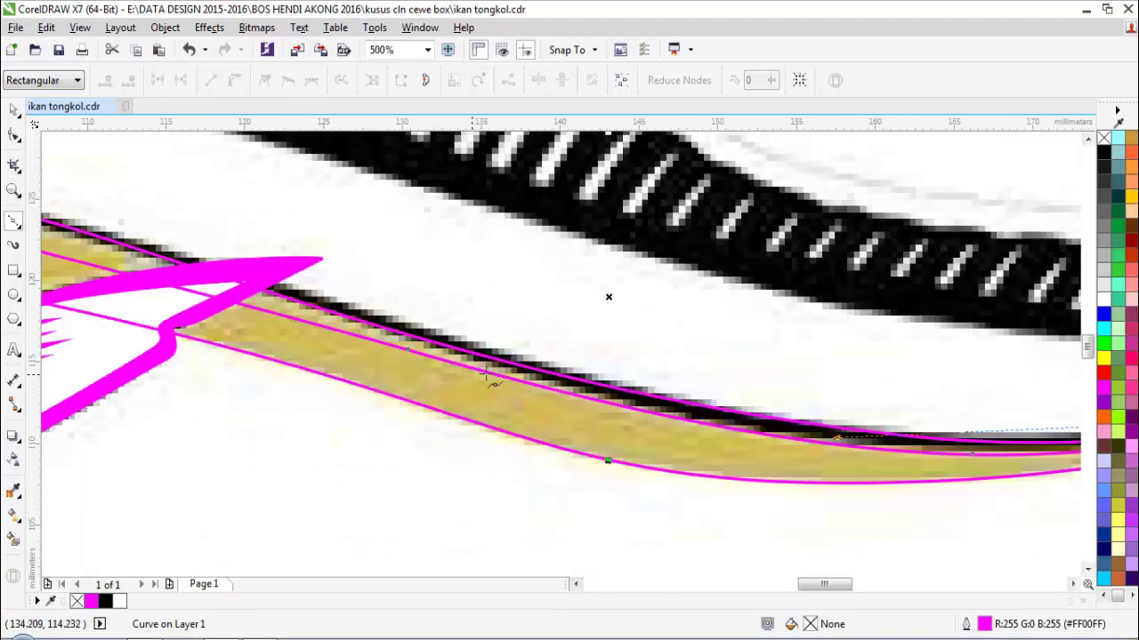
pyautogui.moveTo(468, 342); pyautogui.dragTo(307, 285)
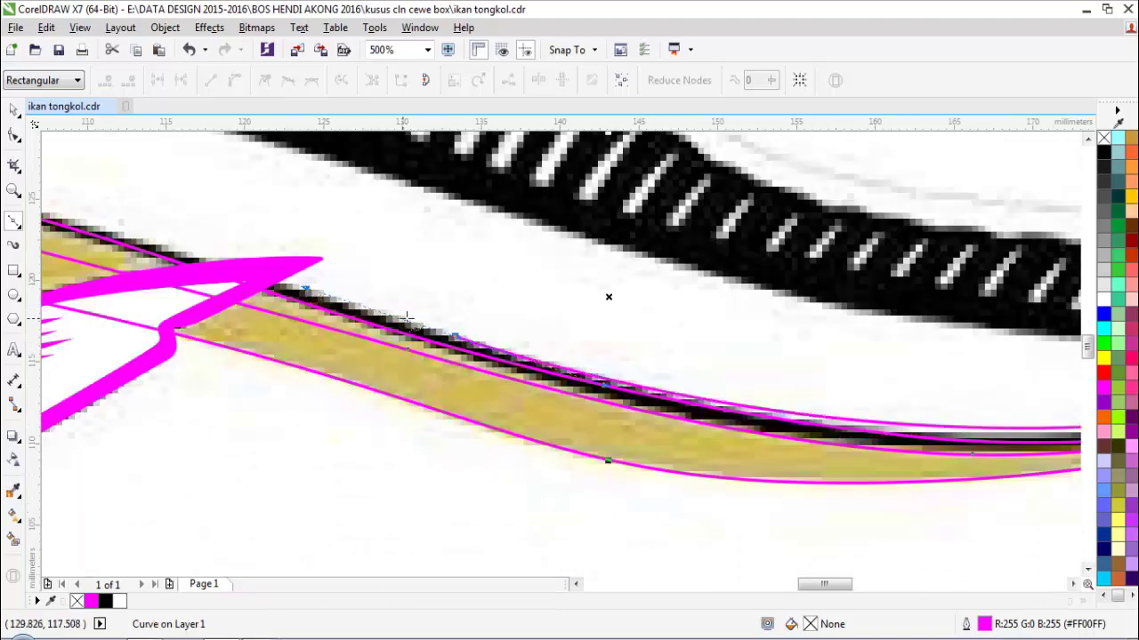
pyautogui.hotkey('ctrl', 'z')
pyautogui.moveTo(407, 318); pyautogui.dragTo(278, 280)
pyautogui.scroll(-2, 278, 281)
pyautogui.scroll(2, 147, 251)
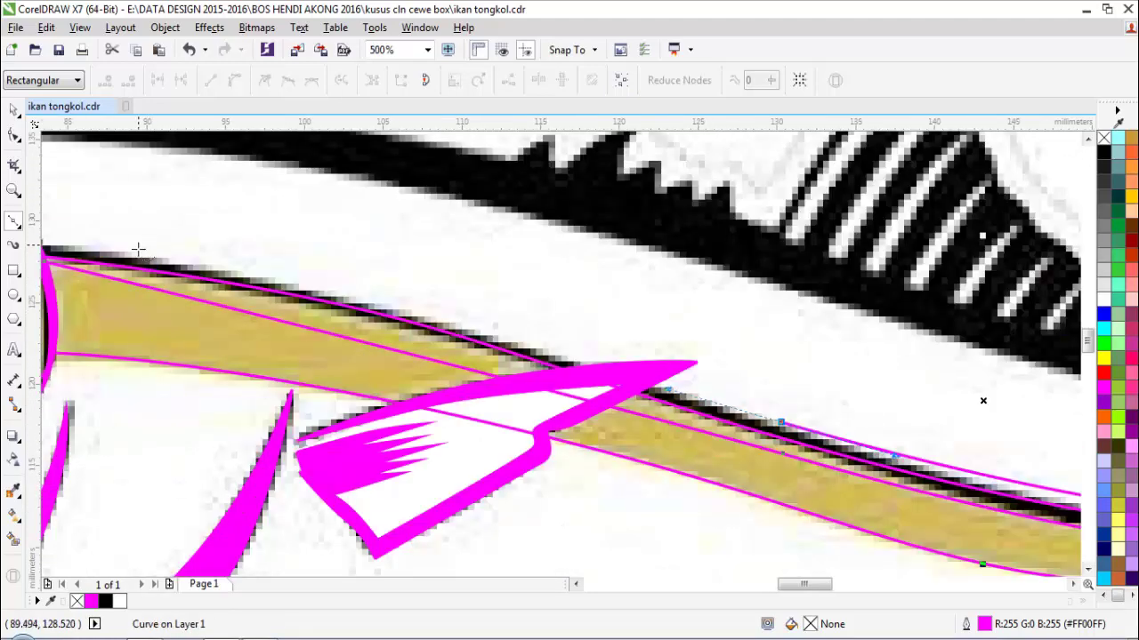
# - Close the body line outline of about 120 mm at the gill line, fill it with magenta, and deselect it
pyautogui.scroll(-1, 149, 252)
pyautogui.scroll(1, 101, 252)
pyautogui.moveTo(94, 258); pyautogui.dragTo(343, 262)
pyautogui.scroll(-1, 344, 263)
pyautogui.press('space')
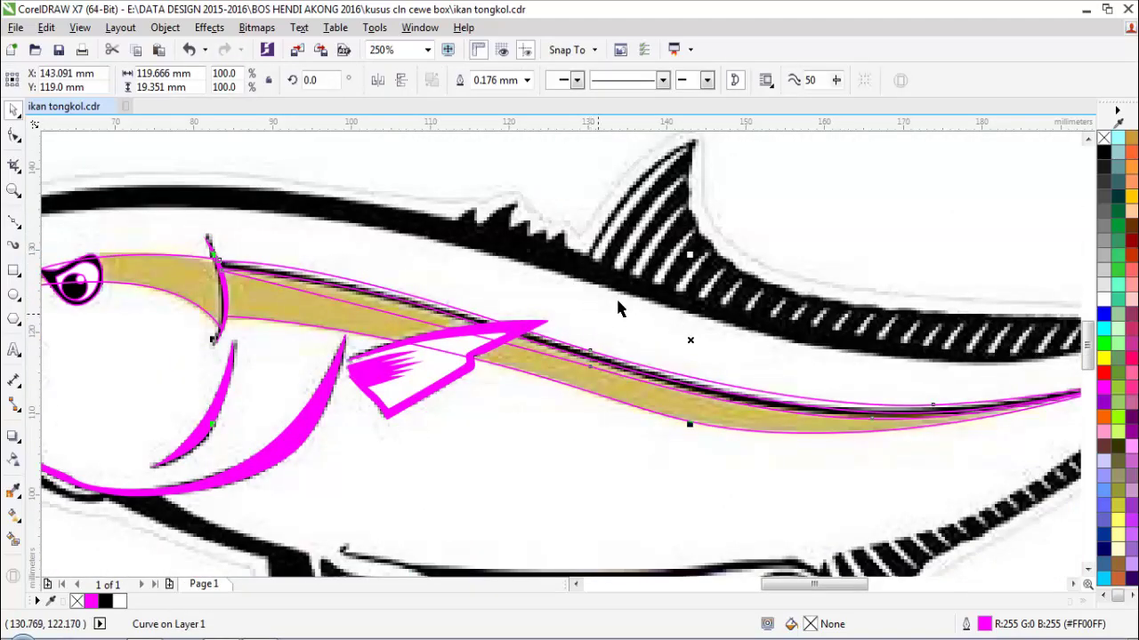
pyautogui.click(1104, 390)
pyautogui.click(642, 413)
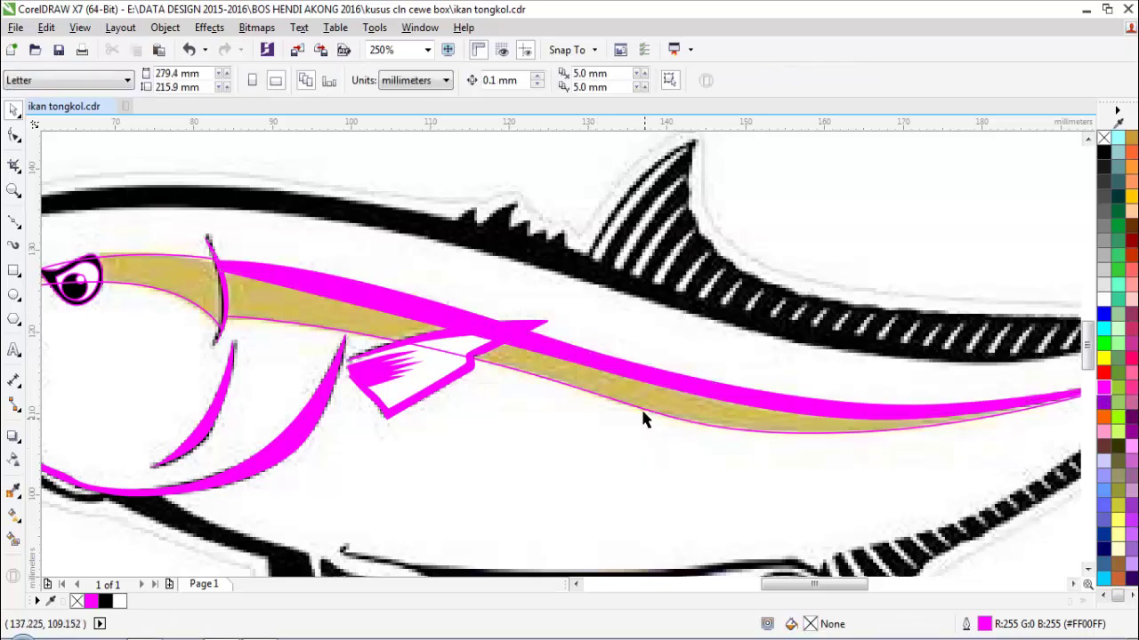
# - Fill the long gold stripe's outline with green (#00FF00), undoing any accidental shift of the shape
pyautogui.moveTo(643, 417); pyautogui.dragTo(652, 459)
pyautogui.hotkey('ctrl', 'z')
pyautogui.click(1104, 345)
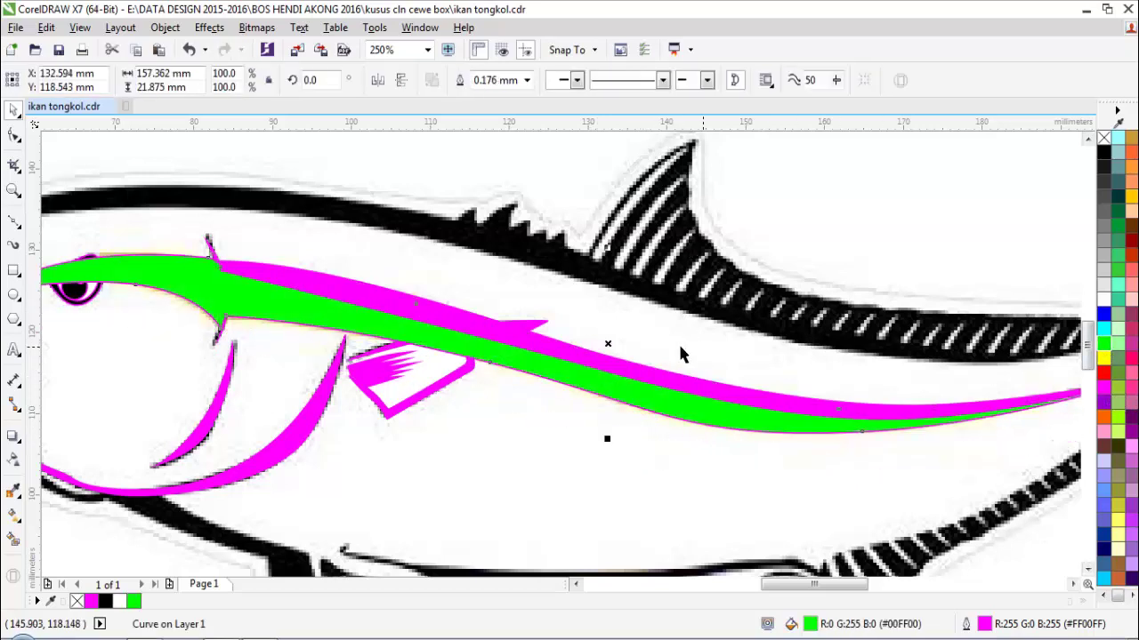
# - Select the magenta body line shape together with the green stripe and send both to the back of the layer
pyautogui.click(314, 285)
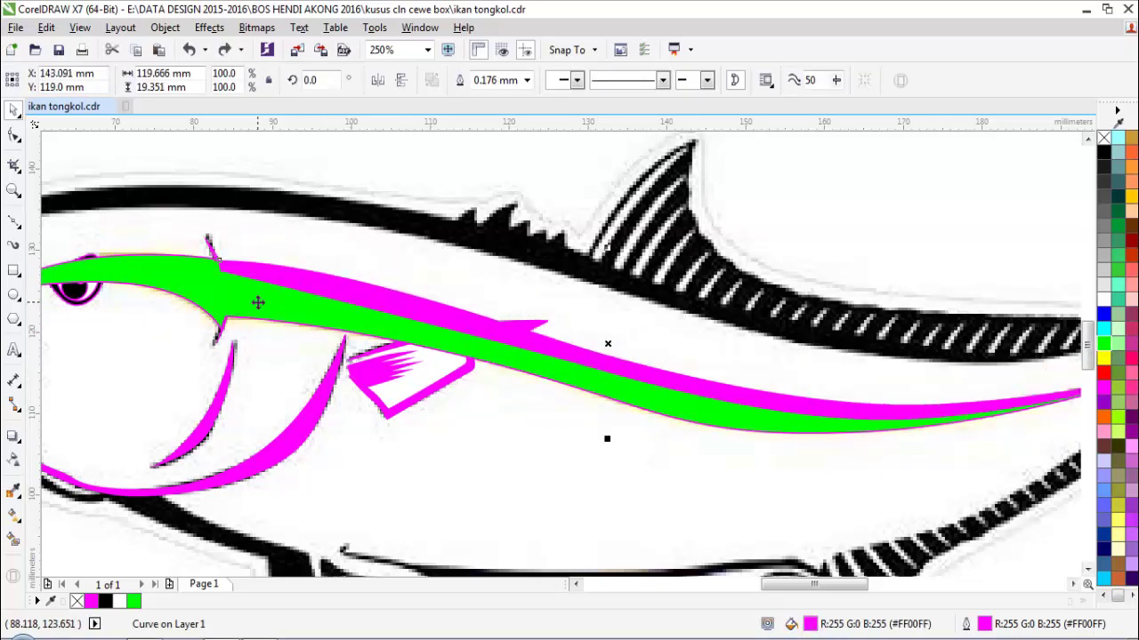
pyautogui.keyDown('shift'); pyautogui.click(281, 302); pyautogui.keyUp('shift')
pyautogui.hotkey('shift', 'pagedown')
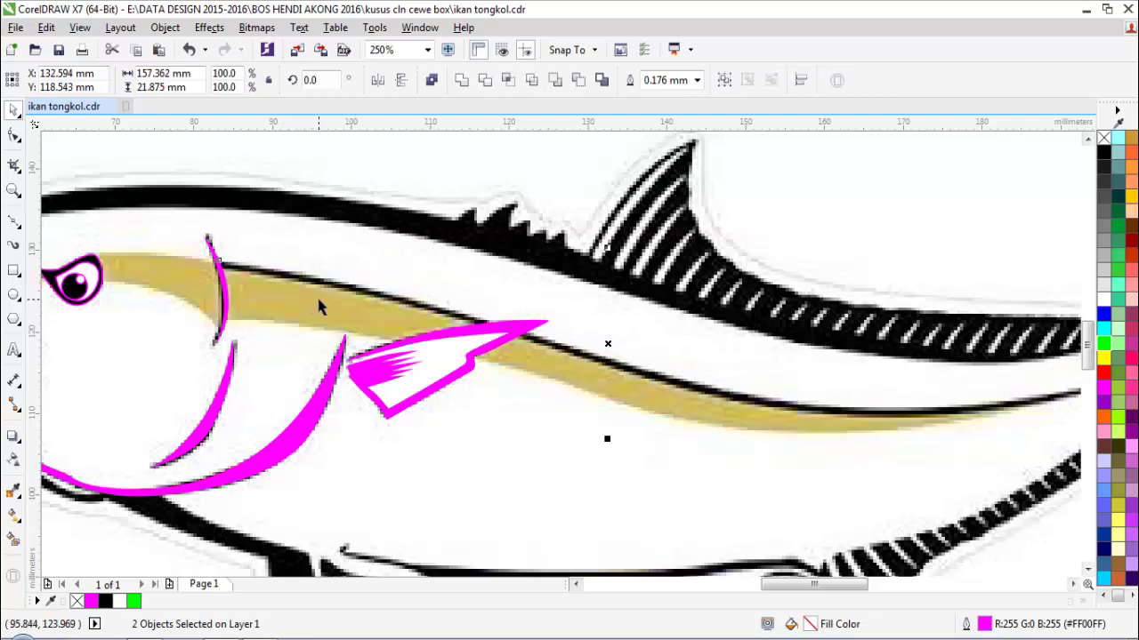
# - Undo sending the magenta body line and the green stripe to the back of the layer
pyautogui.hotkey('ctrl', 'z')
pyautogui.scroll(-2, 330, 325)
pyautogui.scroll(2, 406, 355)
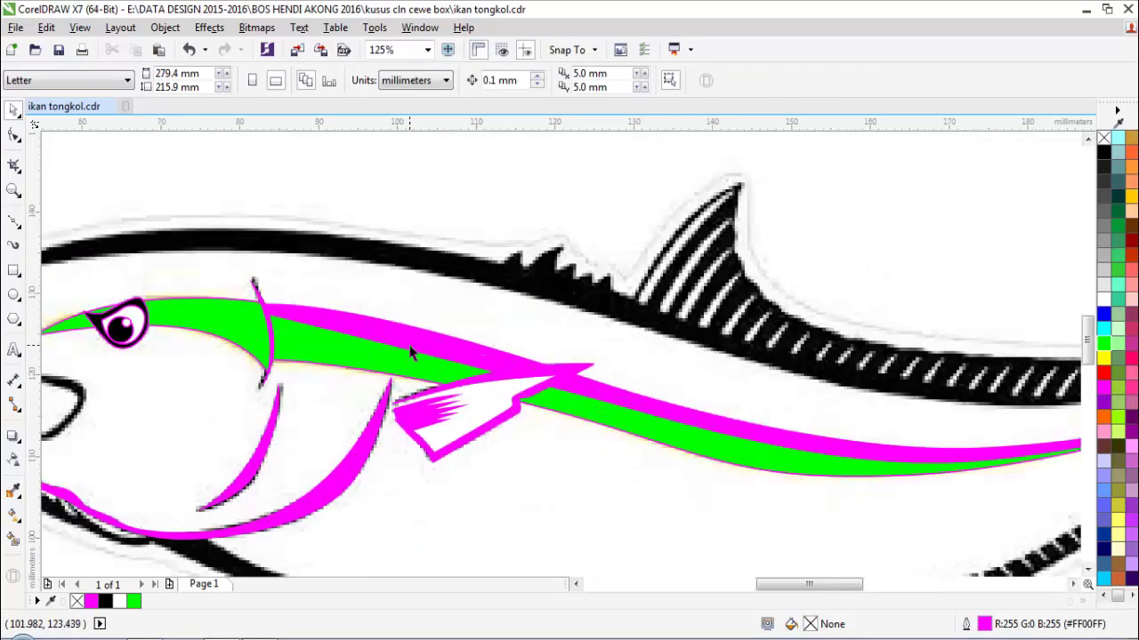
pyautogui.click(406, 355)
pyautogui.hotkey('ctrl', 'pagedown')
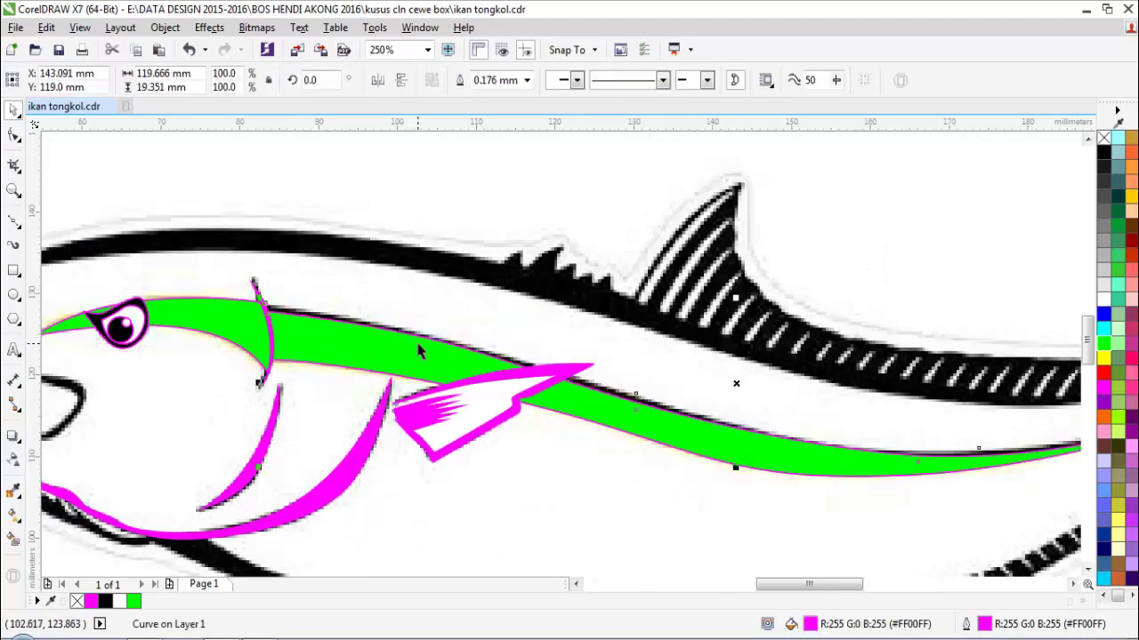
pyautogui.hotkey('ctrl', 'z')
pyautogui.click(577, 468)
# - Start a new Bezier outline at the upper lip and trace the black back's lower edge to below the front dorsal fin
pyautogui.scroll(-2, 561, 427)
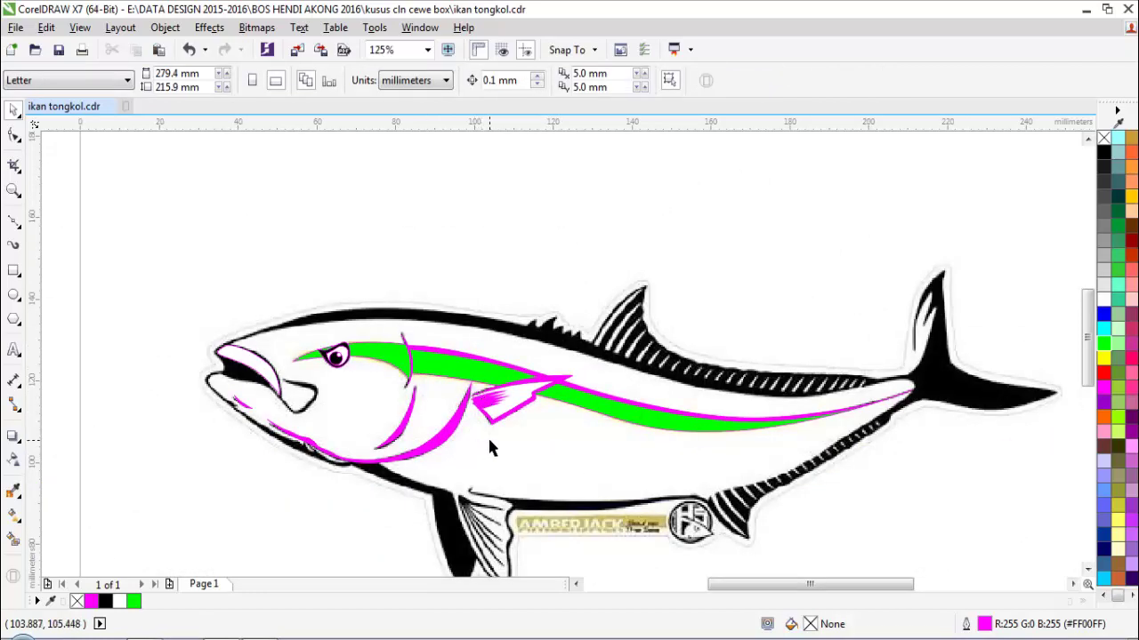
pyautogui.press('z')
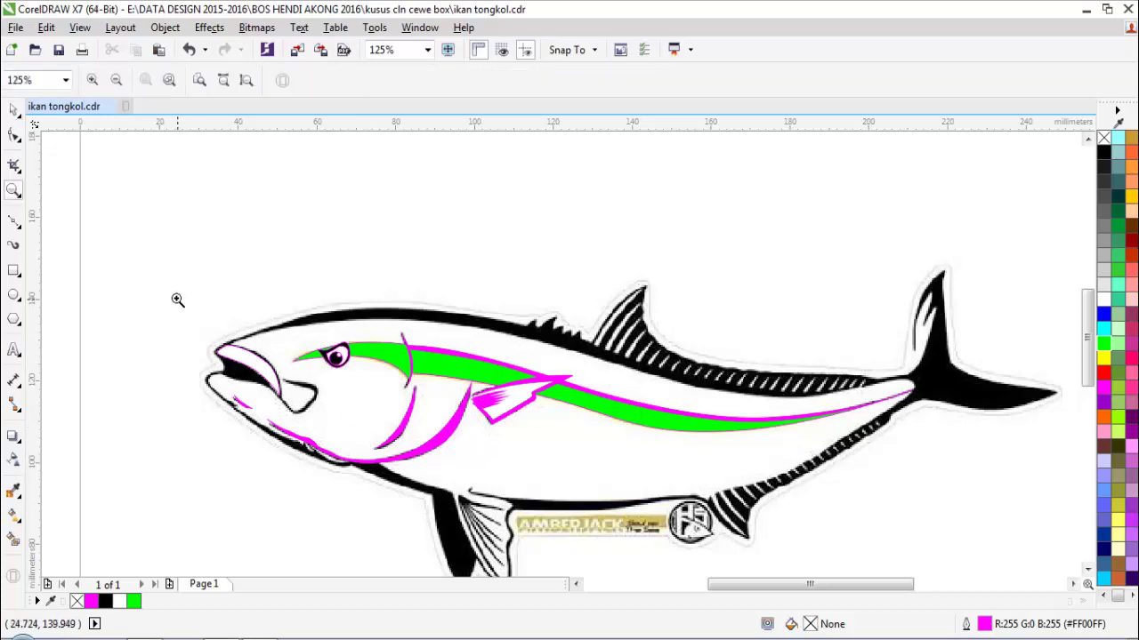
pyautogui.moveTo(178, 299); pyautogui.dragTo(983, 544)
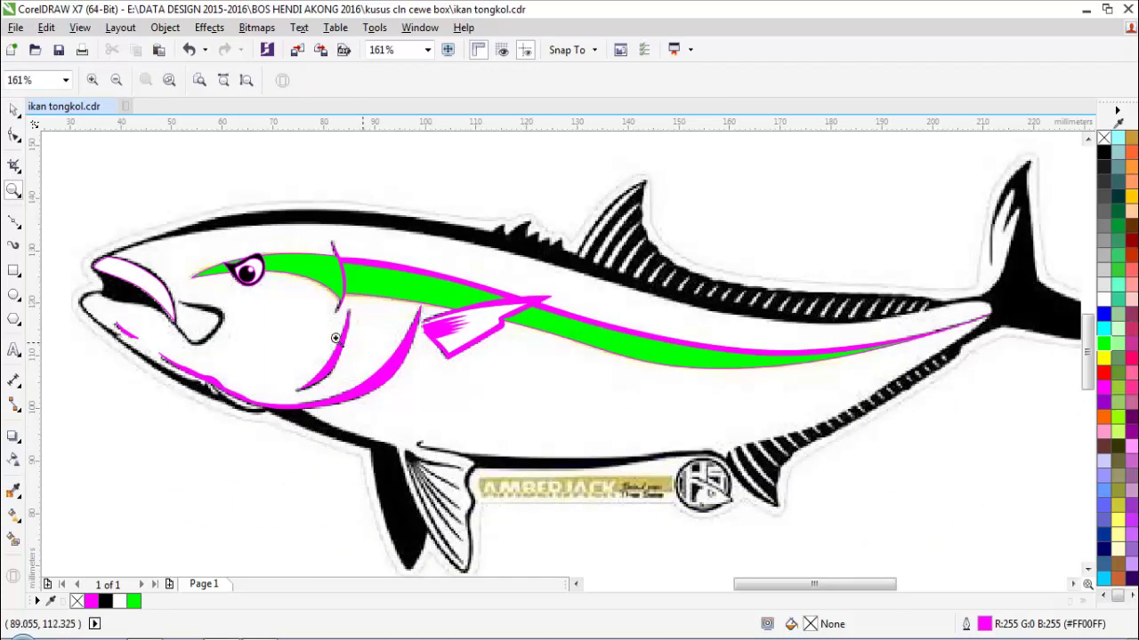
pyautogui.moveTo(487, 292); pyautogui.dragTo(485, 292)
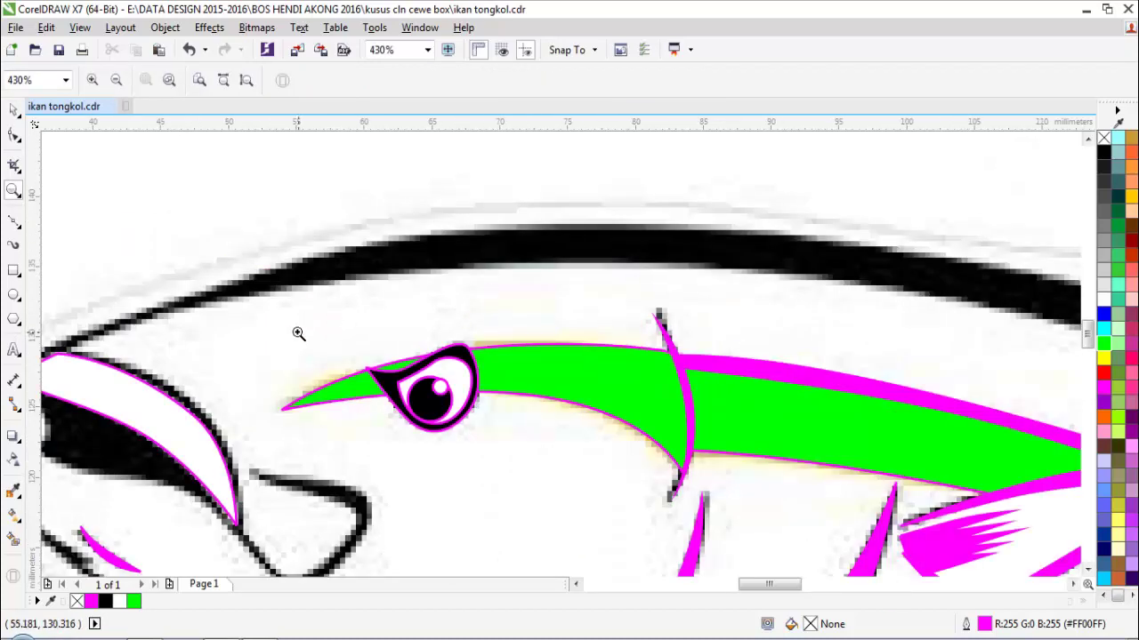
pyautogui.press('F5')
pyautogui.scroll(1, 73, 329)
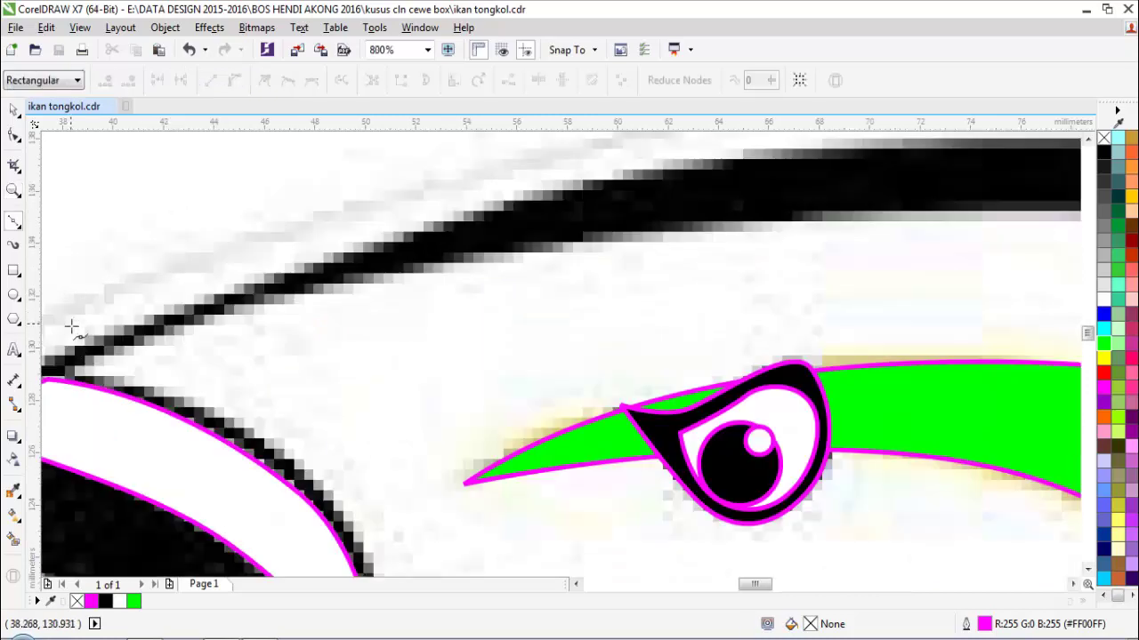
pyautogui.scroll(-1, 147, 360)
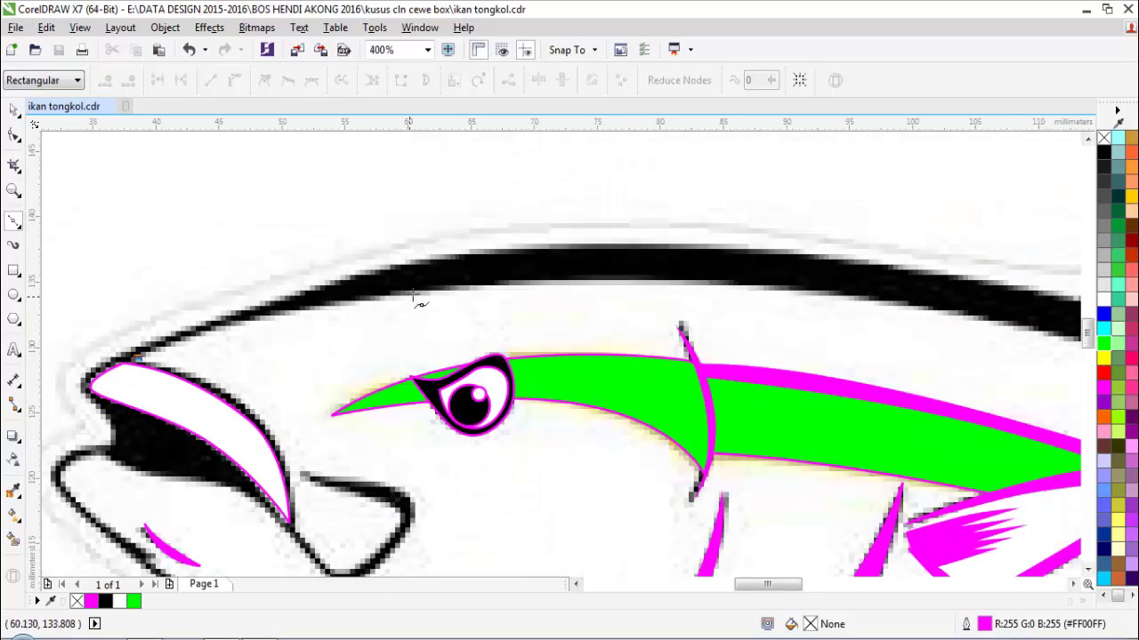
pyautogui.moveTo(429, 288); pyautogui.dragTo(614, 267)
pyautogui.scroll(-2, 633, 322)
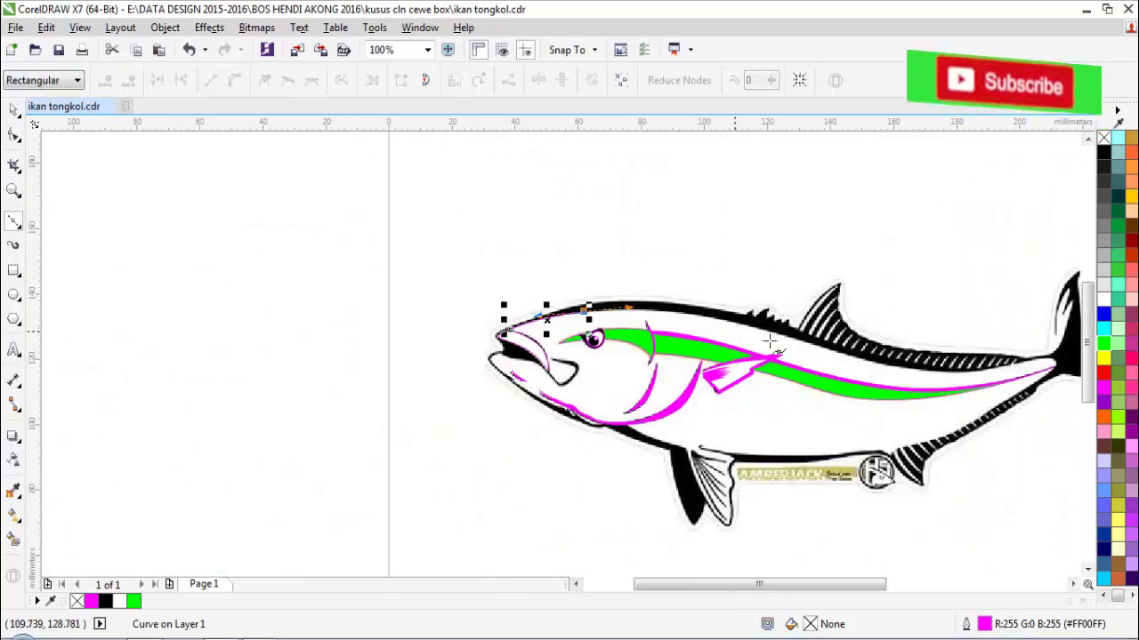
pyautogui.scroll(1, 768, 341)
pyautogui.moveTo(750, 336); pyautogui.dragTo(950, 394)
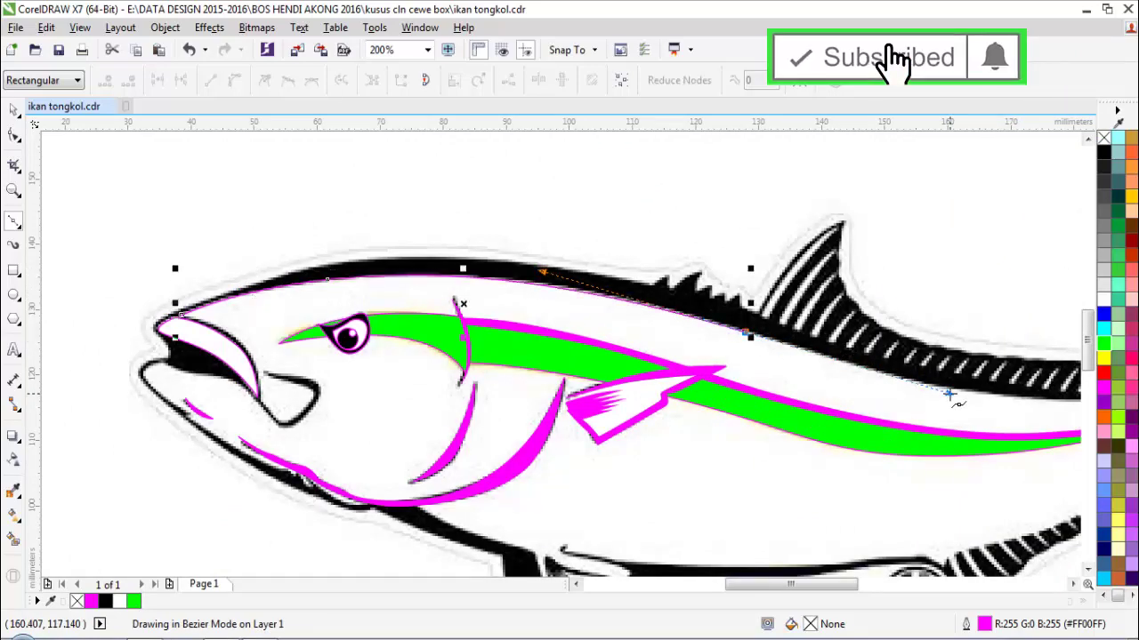
# - Continue the outline along the rear dorsal fin's lower edge and curve it around the tail base to its underside
pyautogui.scroll(-2, 950, 394)
pyautogui.scroll(3, 835, 365)
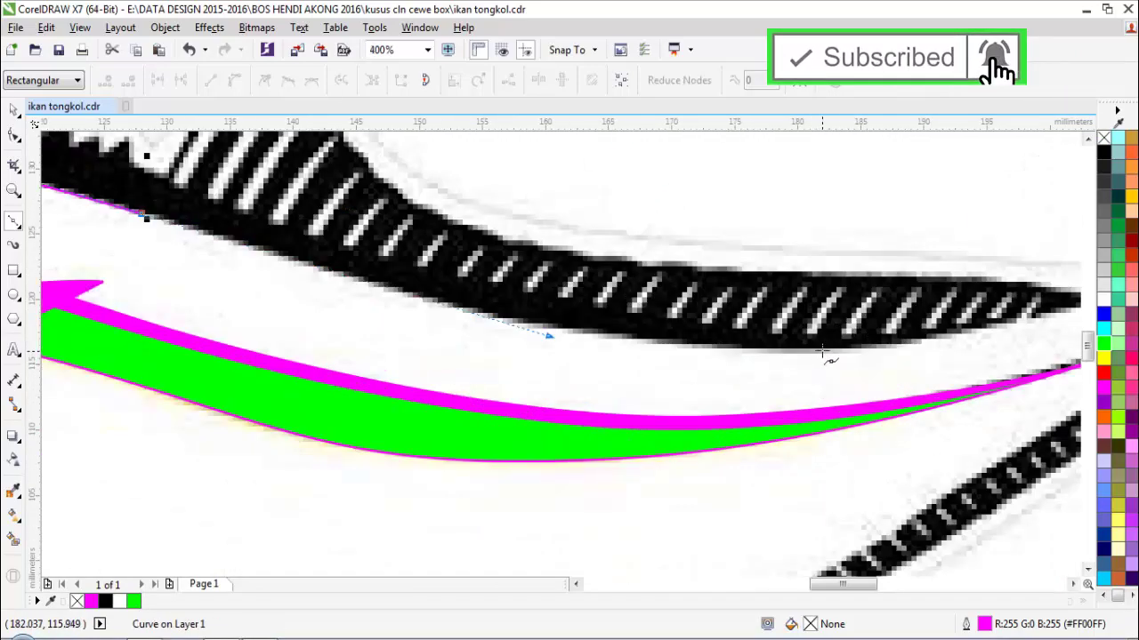
pyautogui.moveTo(824, 352); pyautogui.dragTo(1036, 309)
pyautogui.scroll(-2, 952, 332)
pyautogui.scroll(2, 1005, 320)
pyautogui.moveTo(997, 378); pyautogui.dragTo(965, 394)
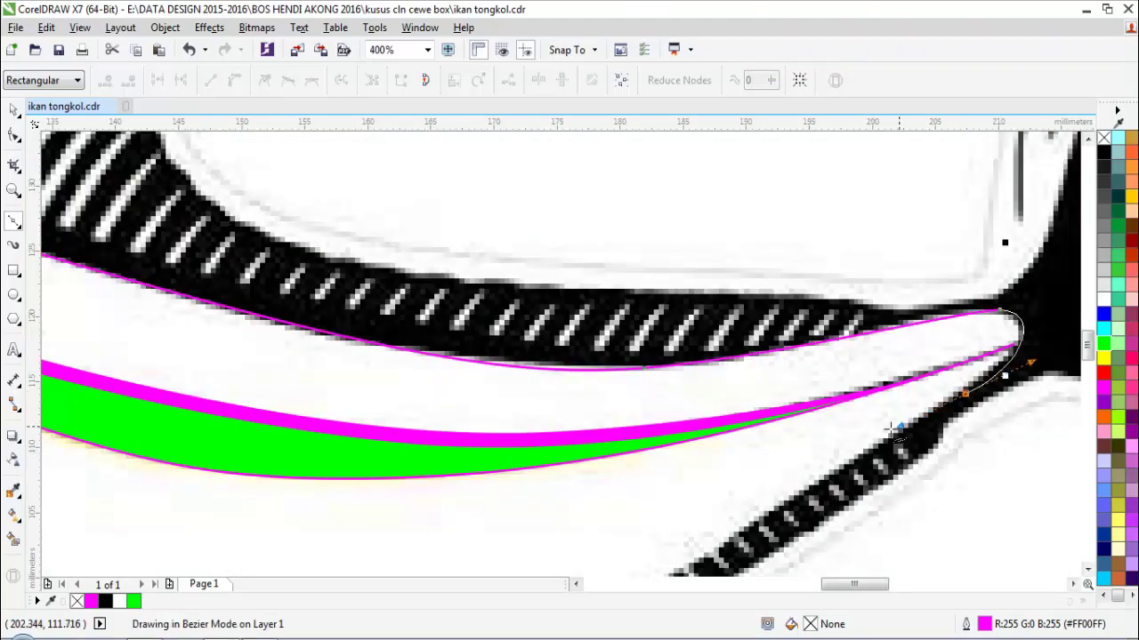
# - Trace the upper edge of the striped rear ventral fin forward to the notch at the fin's front end
pyautogui.scroll(-2, 788, 449)
pyautogui.scroll(1, 665, 519)
pyautogui.scroll(1, 875, 448)
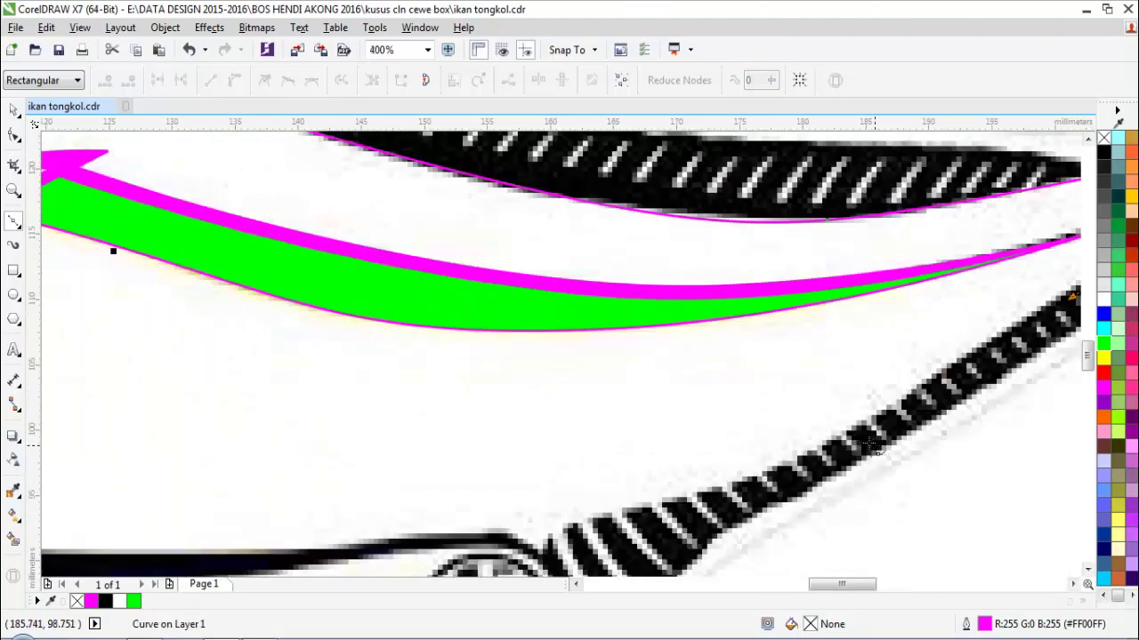
pyautogui.moveTo(756, 470); pyautogui.dragTo(635, 520)
pyautogui.scroll(-2, 571, 518)
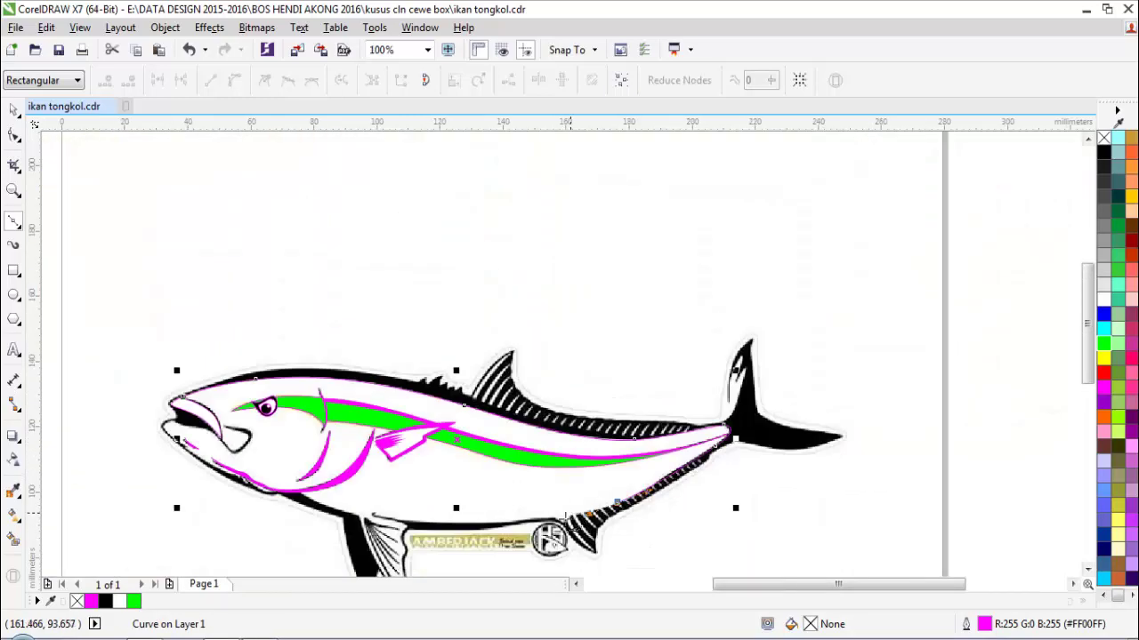
pyautogui.scroll(2, 553, 539)
pyautogui.scroll(2, 601, 496)
pyautogui.moveTo(617, 343); pyautogui.dragTo(577, 398)
pyautogui.click(579, 433)
# - Trace the belly line's upper edge forward from the notch to the tip of the small hook above the pelvic fin
pyautogui.scroll(-1, 537, 403)
pyautogui.moveTo(423, 363); pyautogui.dragTo(333, 371)
pyautogui.scroll(-4, 318, 353)
pyautogui.scroll(3, 273, 351)
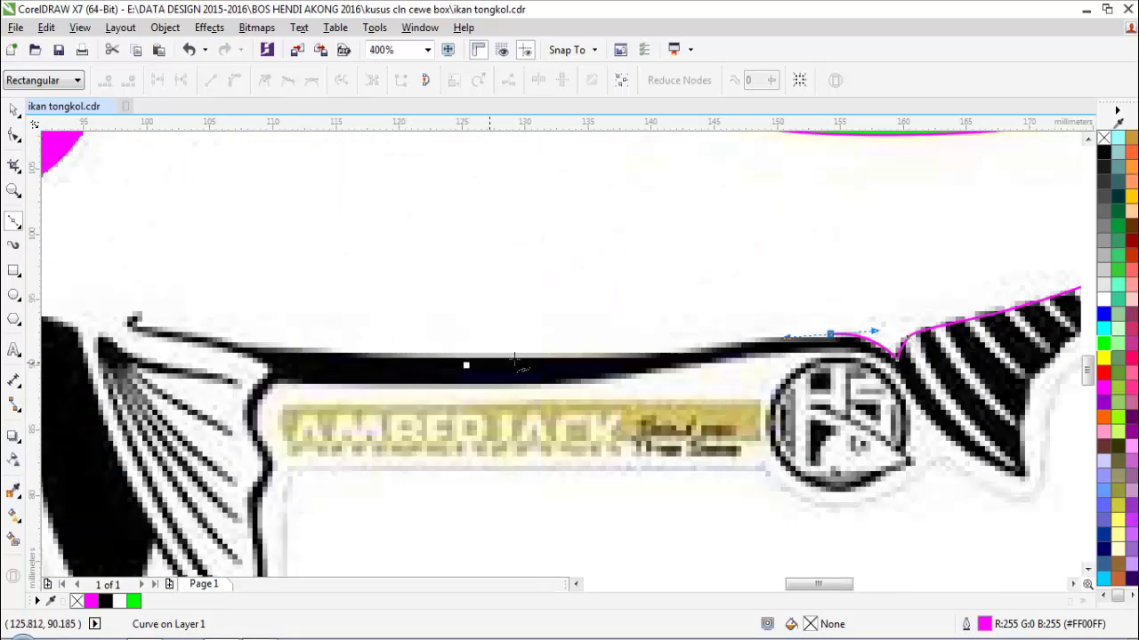
pyautogui.moveTo(441, 359); pyautogui.dragTo(258, 358)
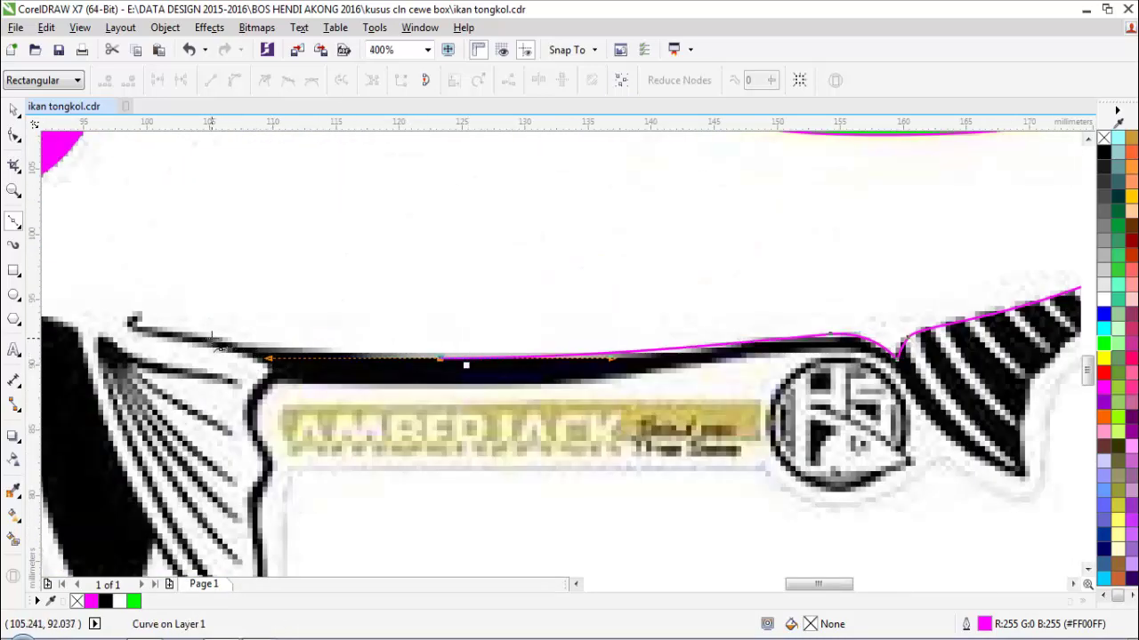
pyautogui.click(134, 320)
pyautogui.scroll(1, 134, 320)
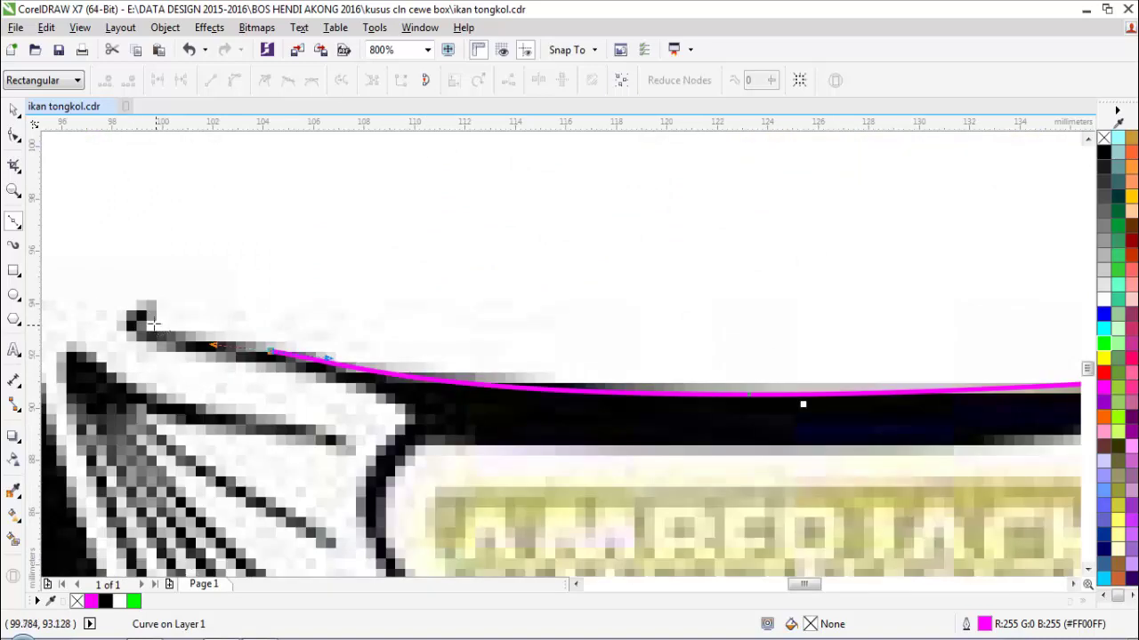
pyautogui.click(160, 287)
# - Curve the outline around the hook's front and back along its underside to the pelvic fin's upper rear corner
pyautogui.scroll(-2, 128, 339)
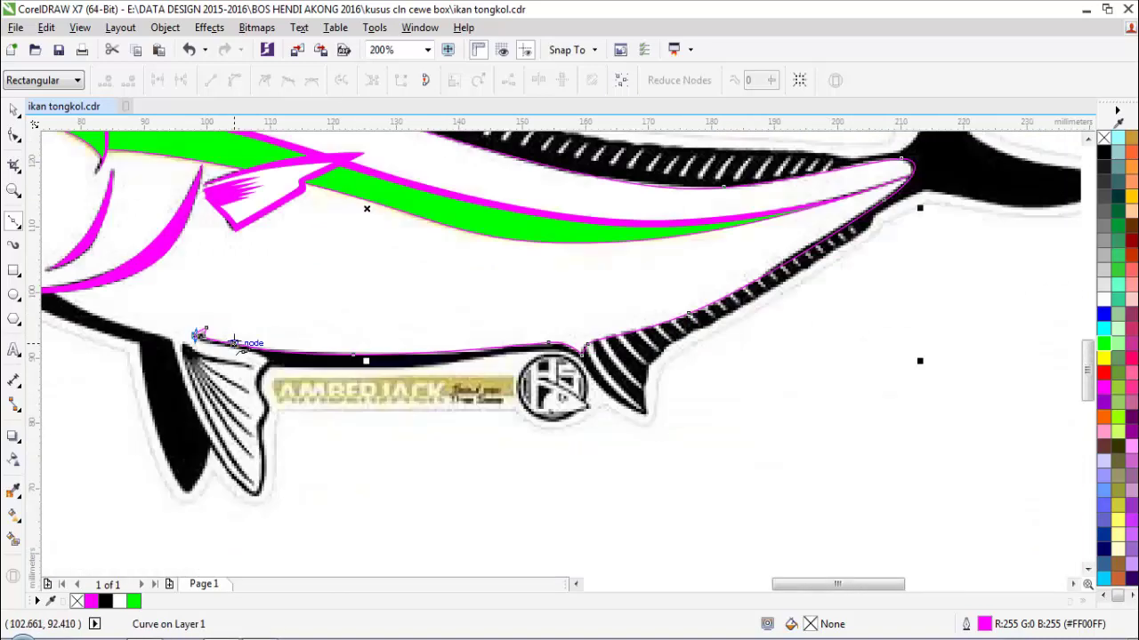
pyautogui.scroll(1, 116, 347)
pyautogui.scroll(1, 351, 343)
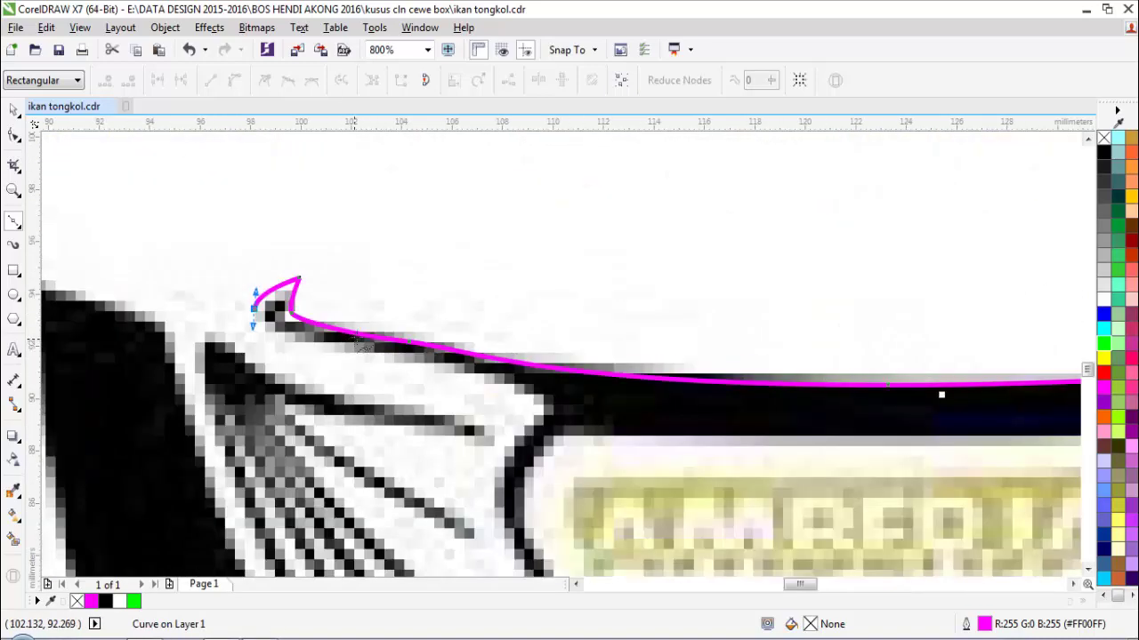
pyautogui.scroll(-1, 362, 342)
pyautogui.scroll(1, 391, 354)
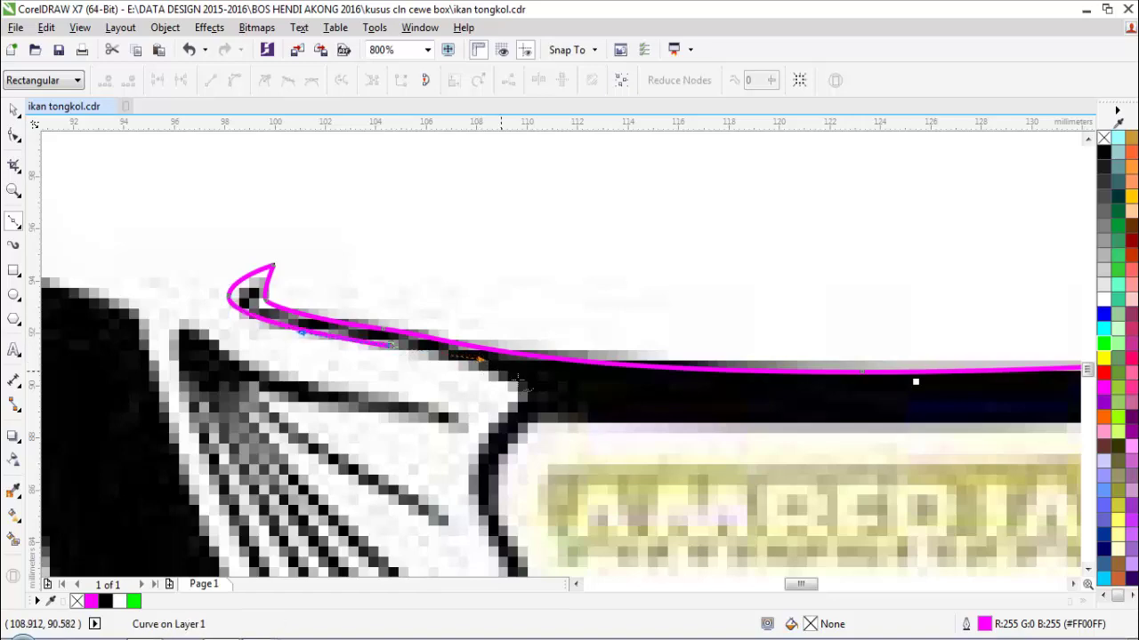
pyautogui.scroll(-2, 513, 445)
pyautogui.scroll(1, 513, 445)
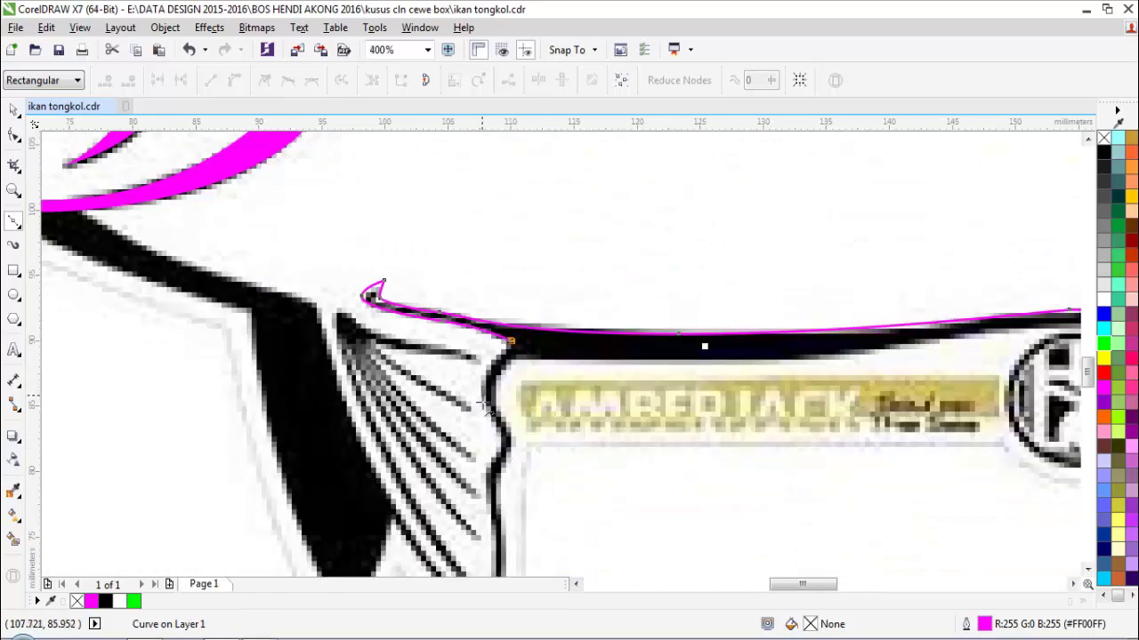
# - Trace the pelvic fin's wavy rear edge, round its tip, and follow its front edge up to the belly corner
pyautogui.moveTo(484, 396); pyautogui.dragTo(495, 468)
pyautogui.scroll(-2, 491, 473)
pyautogui.scroll(2, 495, 524)
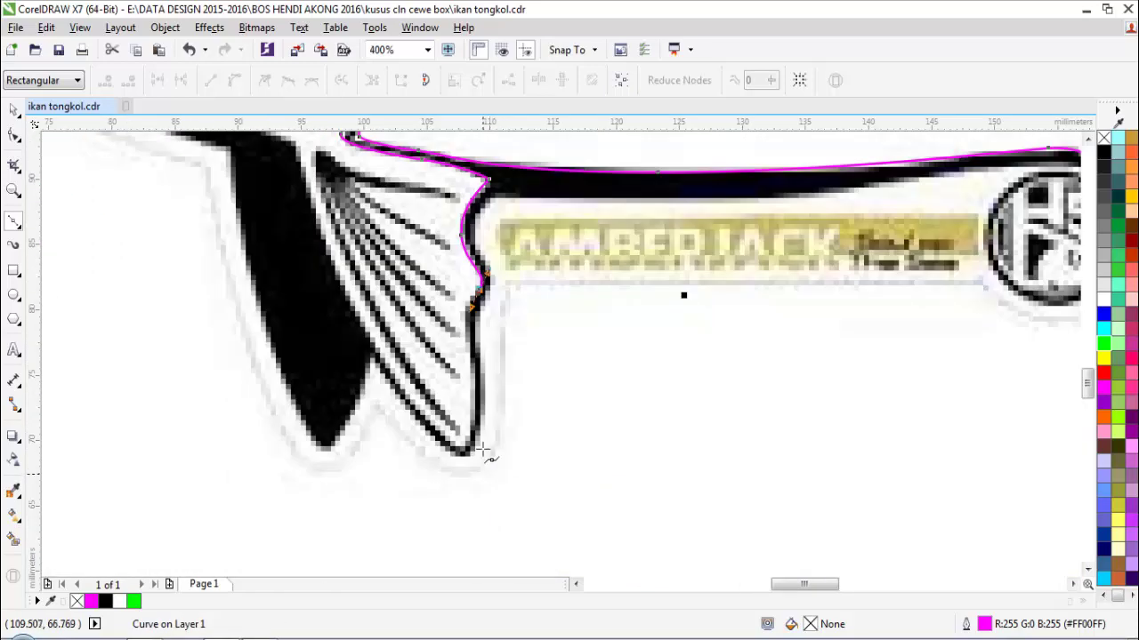
pyautogui.scroll(1, 473, 372)
pyautogui.moveTo(462, 336); pyautogui.dragTo(462, 347)
pyautogui.moveTo(460, 510); pyautogui.dragTo(452, 523)
pyautogui.moveTo(360, 431); pyautogui.dragTo(341, 409)
pyautogui.scroll(-2, 272, 267)
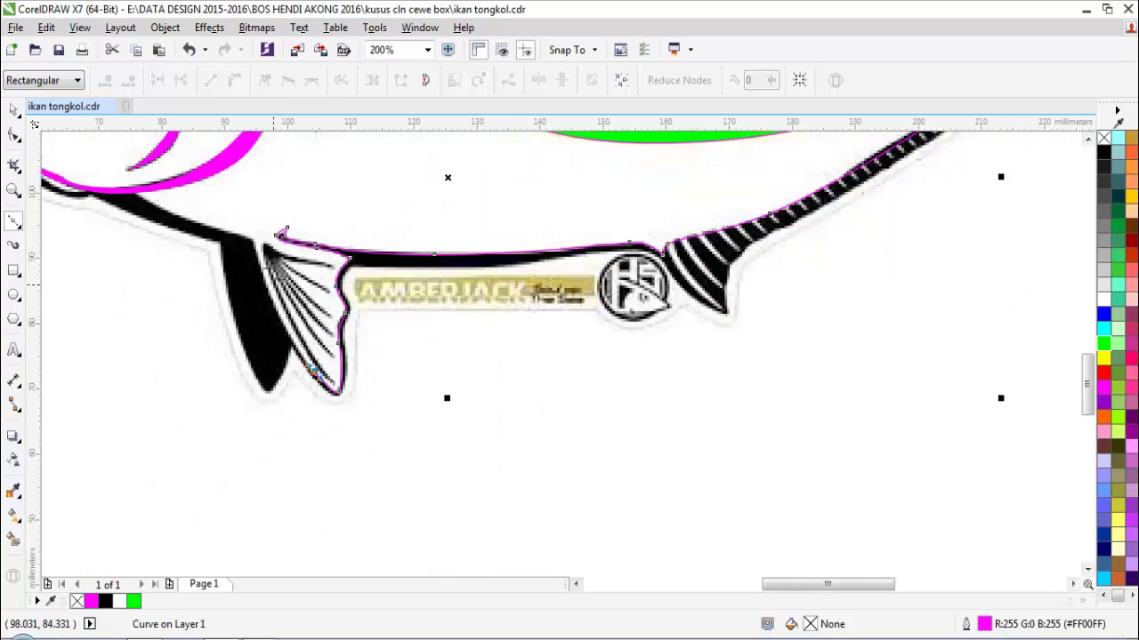
pyautogui.scroll(1, 266, 271)
pyautogui.click(238, 218)
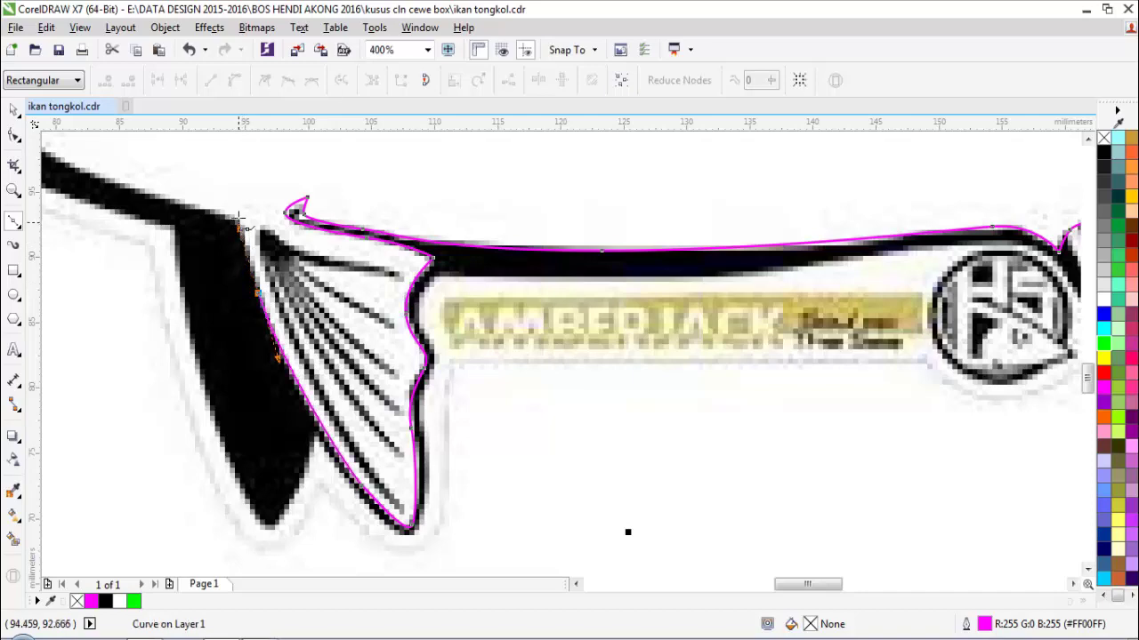
# - Trace the upper edge of the black throat band forward from the pelvic fin, ending inside the magenta gill line
pyautogui.scroll(-8, 238, 220)
pyautogui.scroll(6, 317, 274)
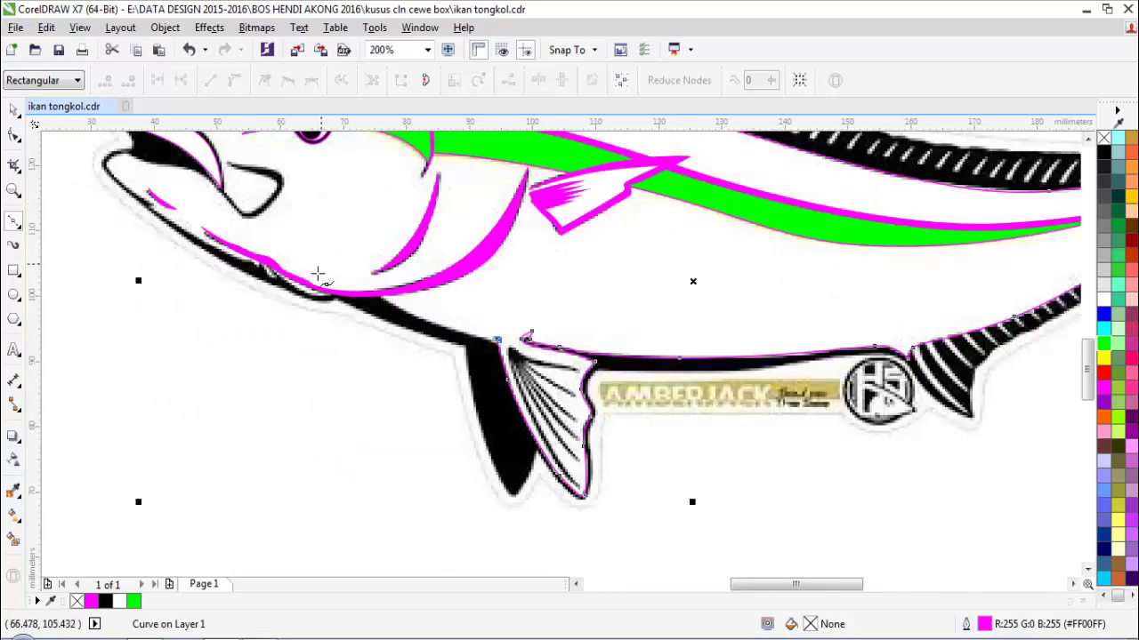
pyautogui.scroll(2, 396, 305)
pyautogui.moveTo(503, 357); pyautogui.dragTo(430, 333)
pyautogui.scroll(4, 361, 286)
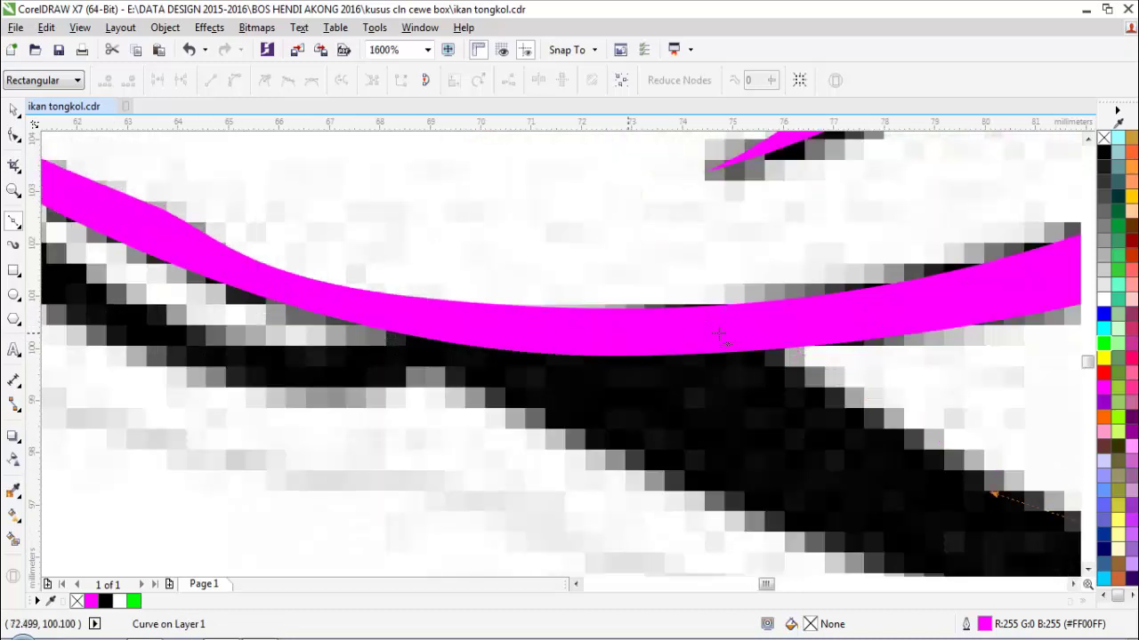
pyautogui.click(749, 330)
# - Continue the outline inside the magenta gill line, then forward along the upper edge of the black chin line
pyautogui.scroll(-2, 489, 325)
pyautogui.scroll(2, 443, 321)
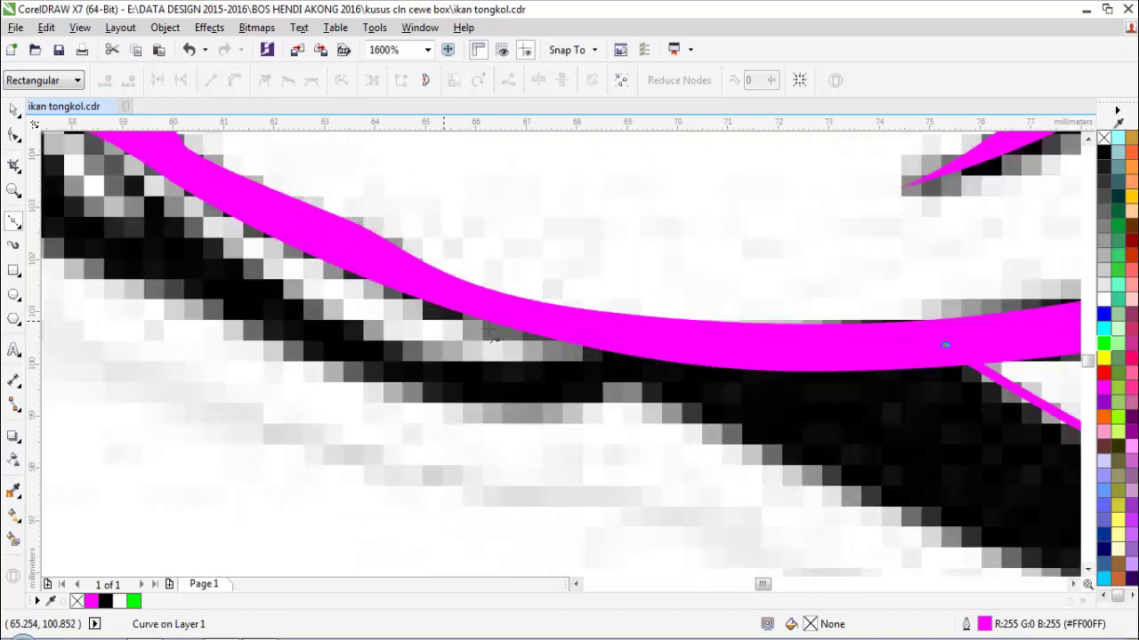
pyautogui.click(757, 348)
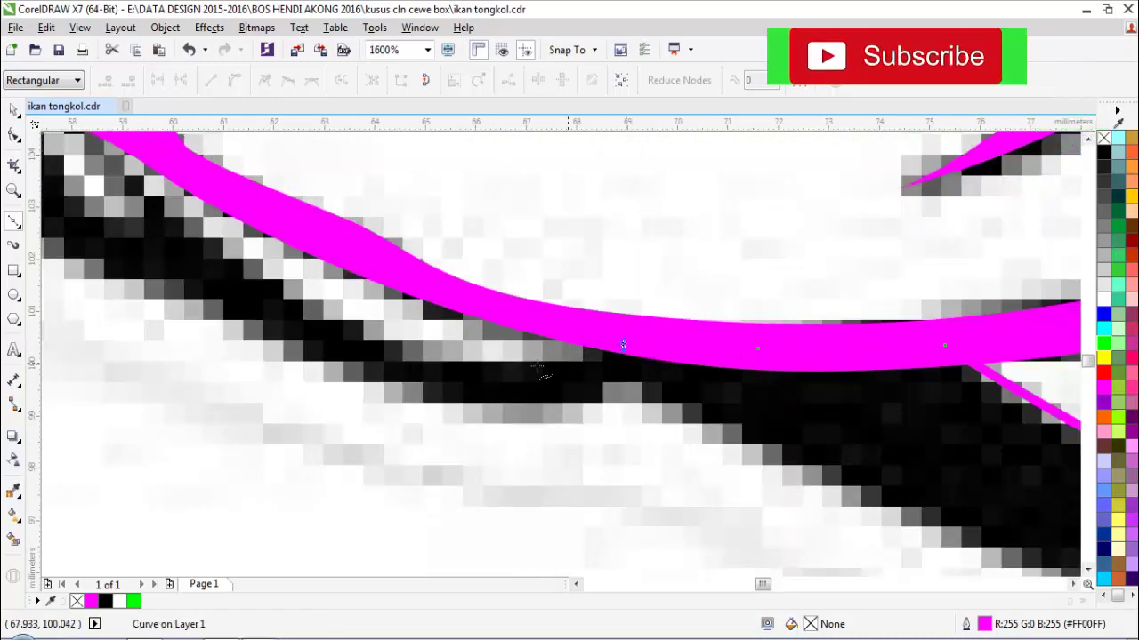
pyautogui.moveTo(623, 345); pyautogui.dragTo(405, 356)
pyautogui.scroll(-4, 391, 358)
pyautogui.scroll(2, 334, 313)
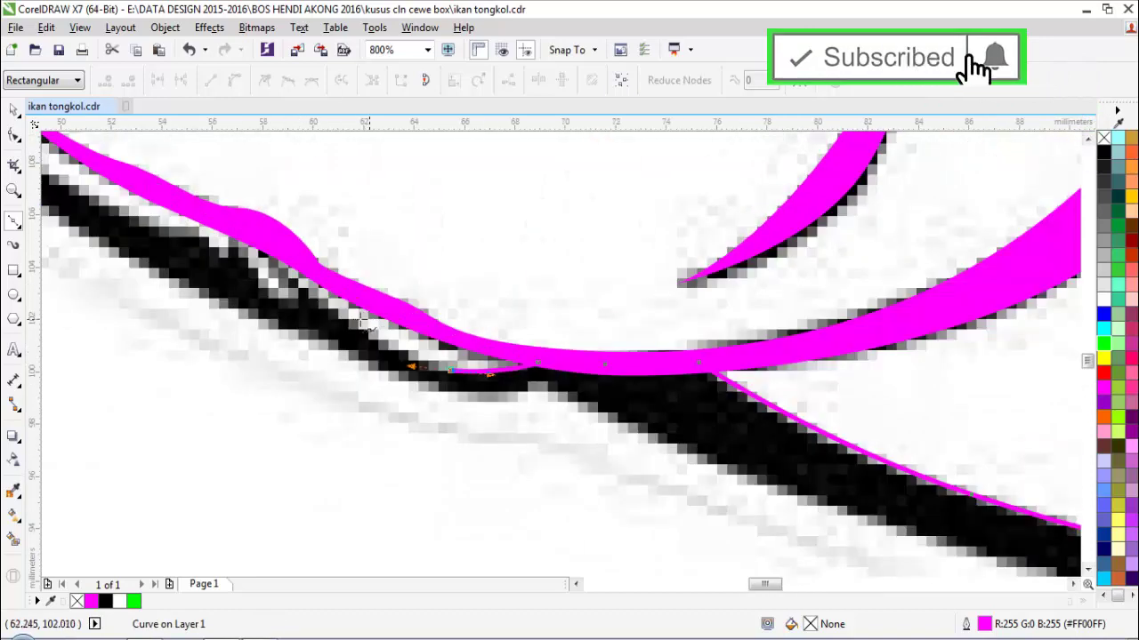
pyautogui.scroll(1, 334, 313)
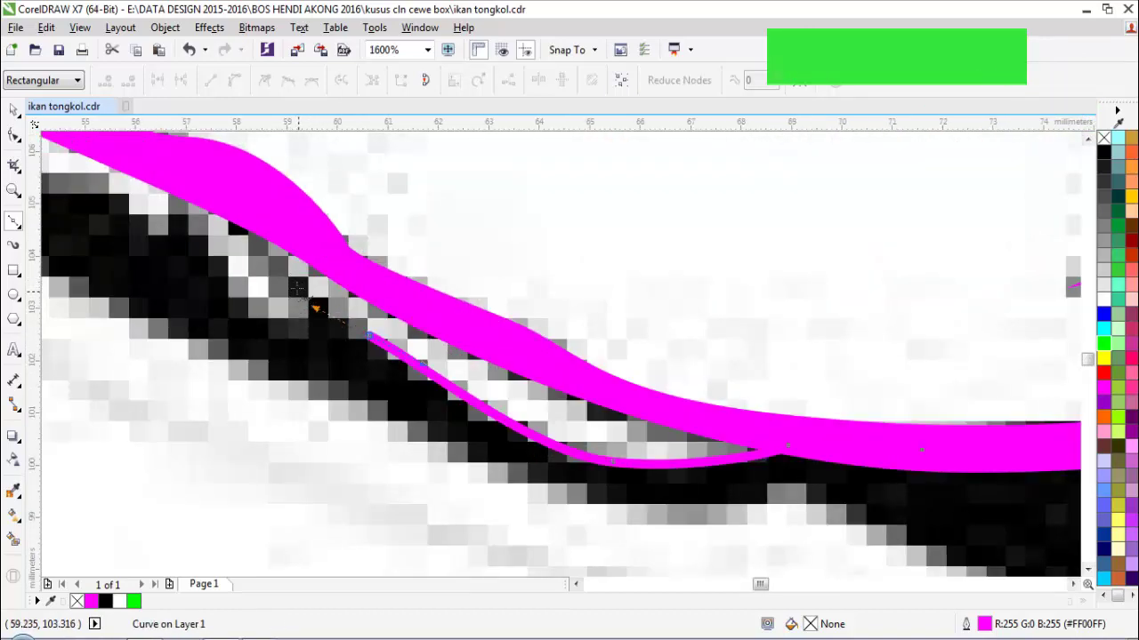
# - Trace the jagged notches in the black chin line below the bulge of the magenta gill line
pyautogui.moveTo(308, 333); pyautogui.dragTo(287, 343)
pyautogui.moveTo(222, 287); pyautogui.dragTo(203, 268)
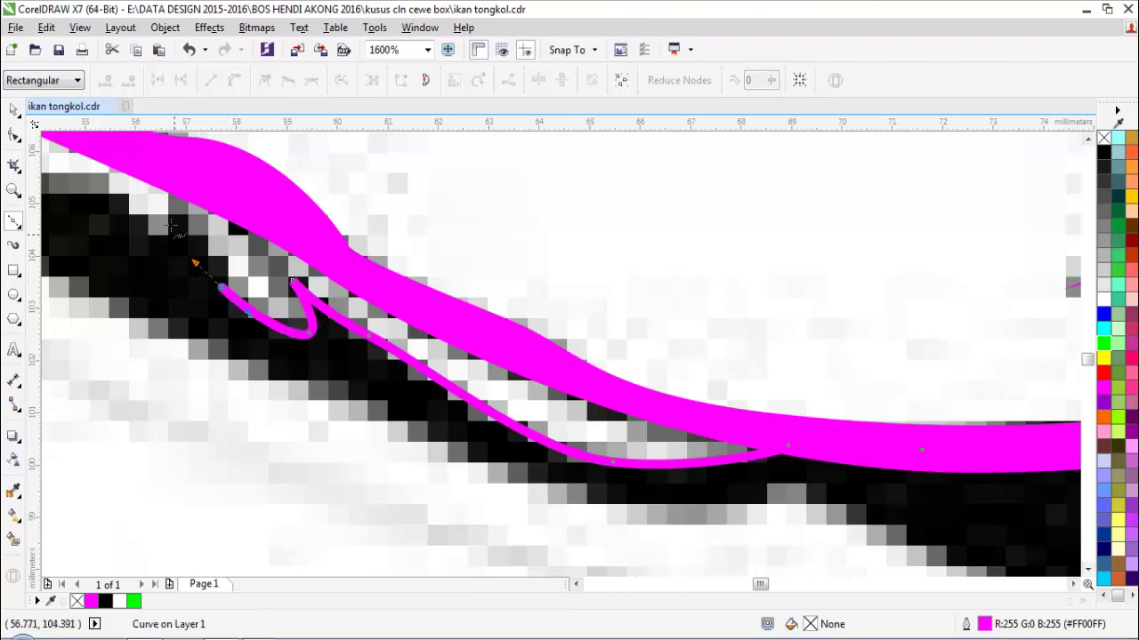
pyautogui.click(171, 222)
pyautogui.scroll(-2, 178, 260)
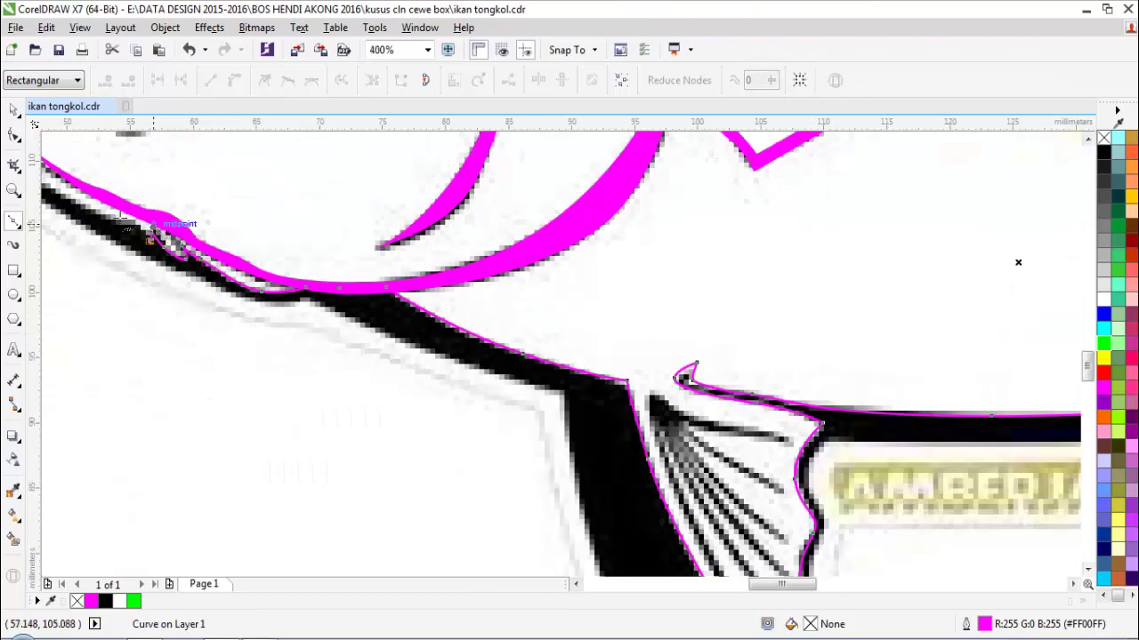
pyautogui.scroll(2, 231, 295)
pyautogui.scroll(-2, 236, 291)
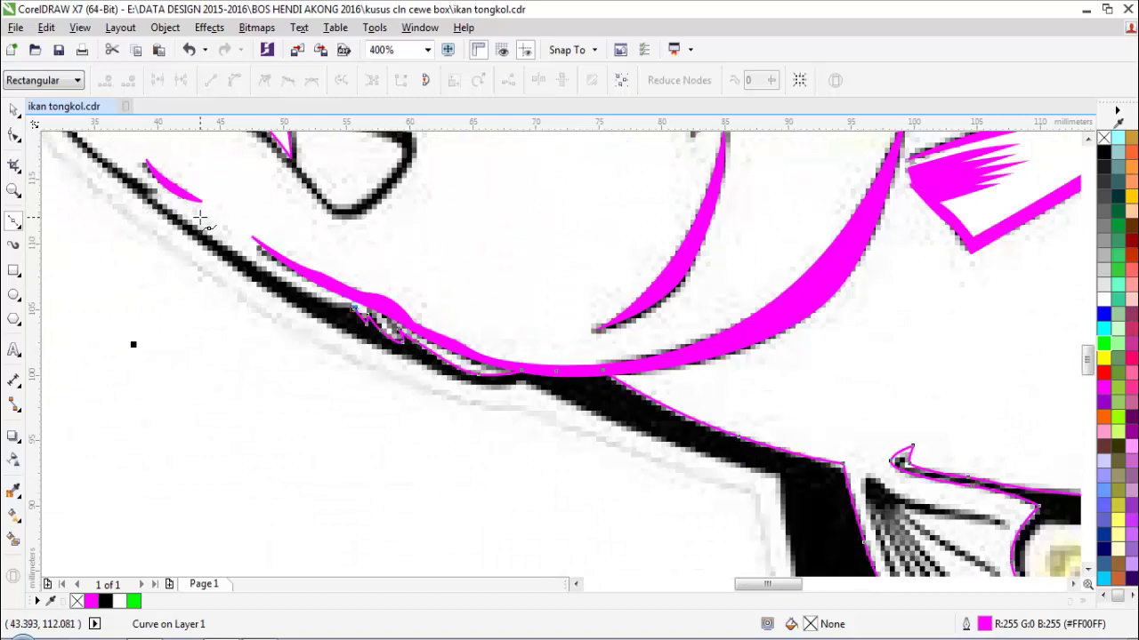
# - Continue the outline forward along the upper edge of the black chin line to a small notch below the short magenta lip mark
pyautogui.scroll(-2, 267, 229)
pyautogui.scroll(2, 249, 247)
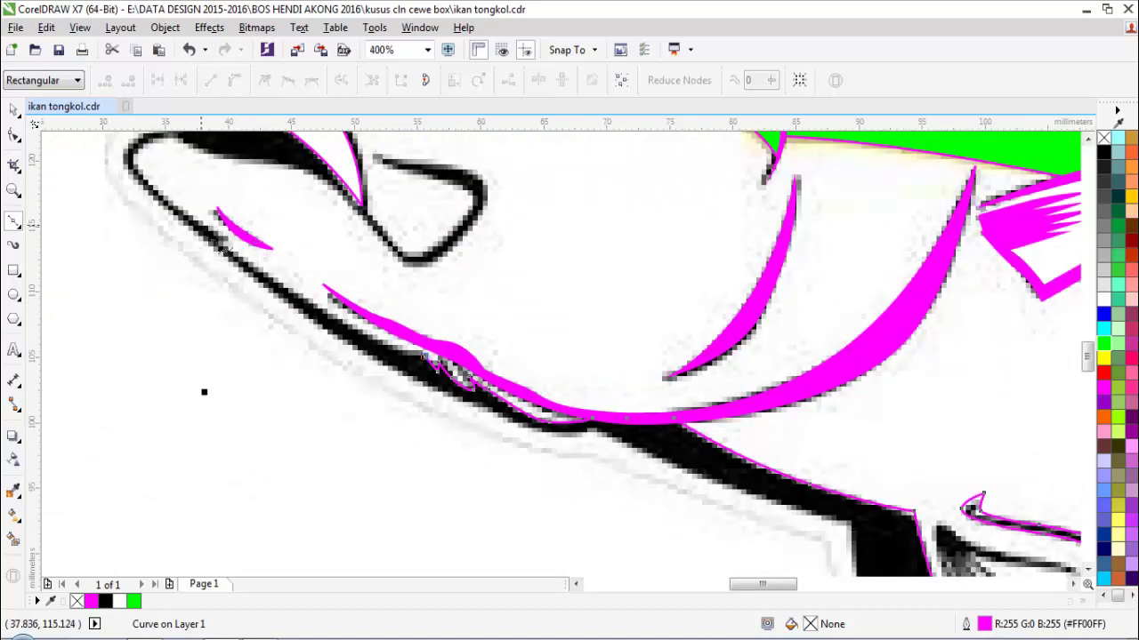
pyautogui.scroll(1, 227, 247)
pyautogui.moveTo(374, 356); pyautogui.dragTo(267, 290)
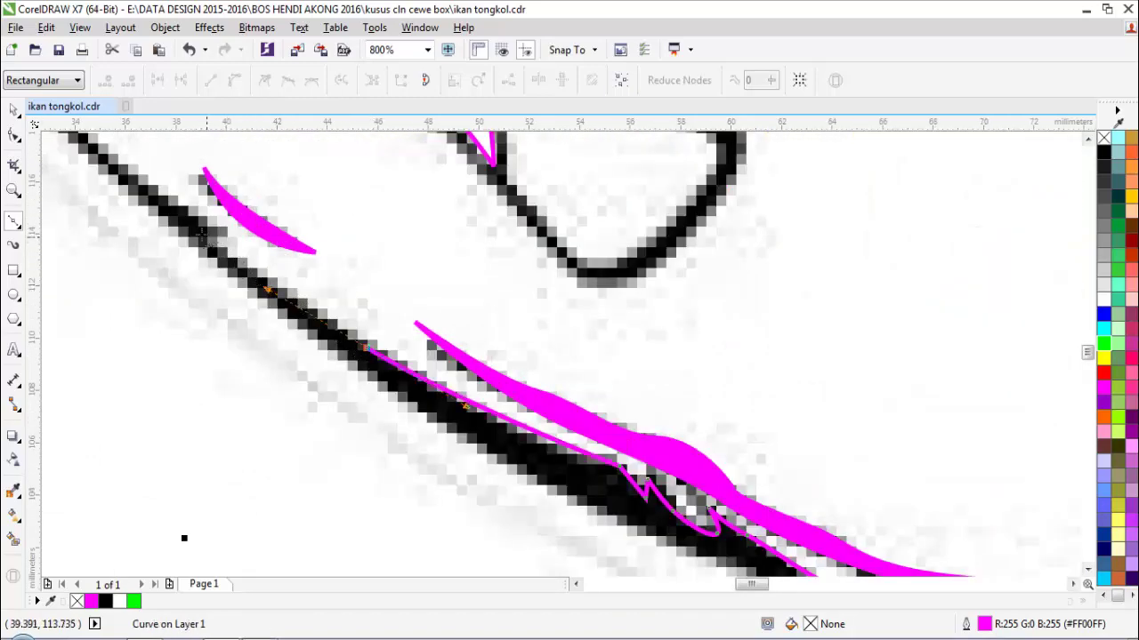
pyautogui.scroll(-3, 229, 236)
pyautogui.scroll(4, 234, 254)
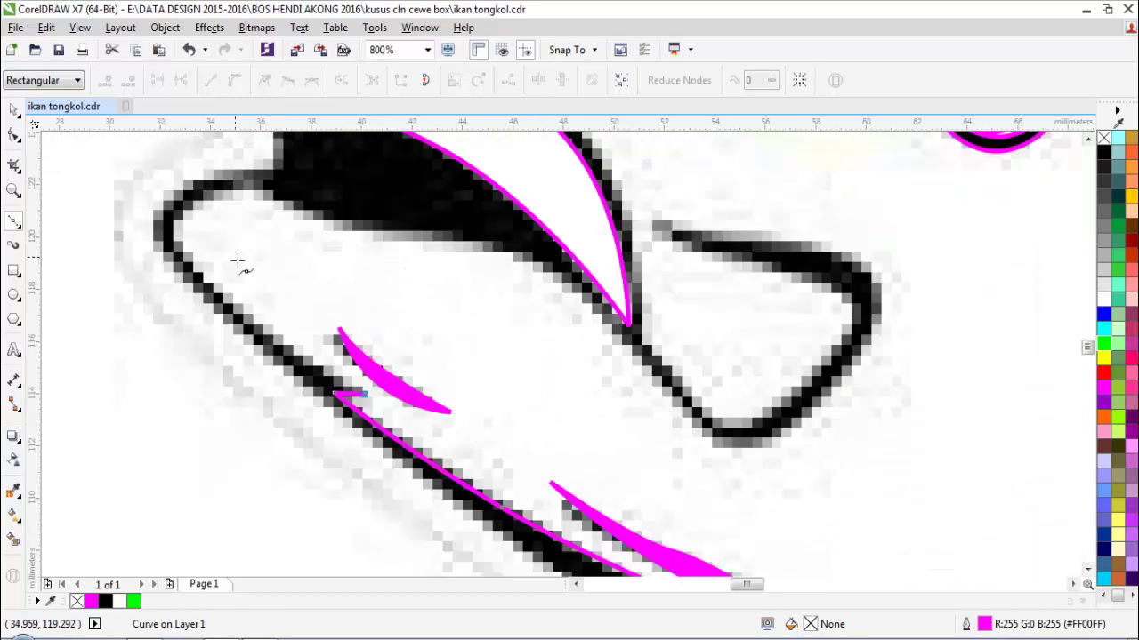
# - Trace the front of the lower jaw, round its tip, and follow the lower edge of the black mouth opening
pyautogui.moveTo(154, 278); pyautogui.dragTo(153, 275)
pyautogui.scroll(-1, 149, 254)
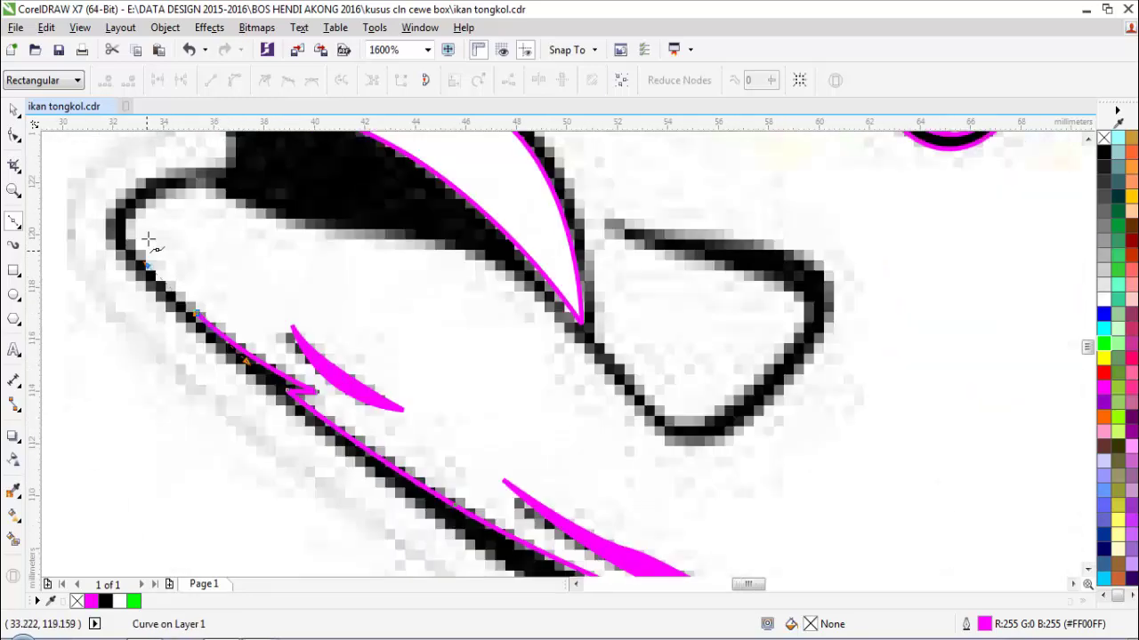
pyautogui.scroll(1, 156, 190)
pyautogui.moveTo(102, 237); pyautogui.dragTo(136, 185)
pyautogui.moveTo(305, 183); pyautogui.dragTo(460, 216)
# - Trace down past the mouth corner and around the outer edge of the black jaw fold to its upper side
pyautogui.scroll(-2, 422, 222)
pyautogui.scroll(1, 544, 254)
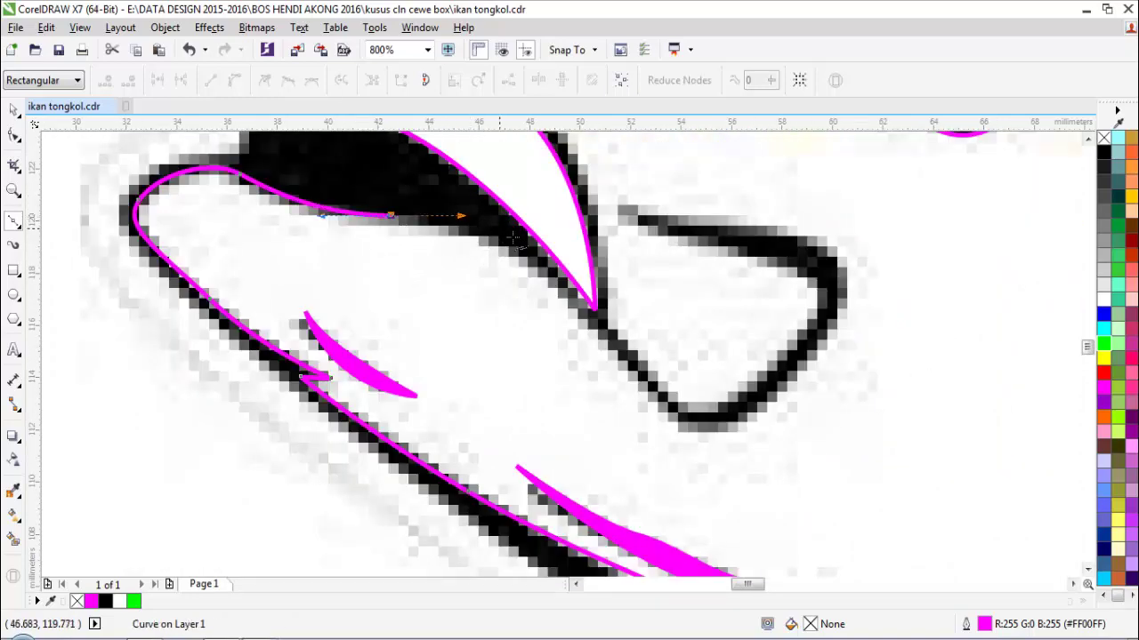
pyautogui.moveTo(552, 284); pyautogui.dragTo(600, 327)
pyautogui.moveTo(676, 427); pyautogui.dragTo(688, 437)
pyautogui.moveTo(750, 418); pyautogui.dragTo(778, 395)
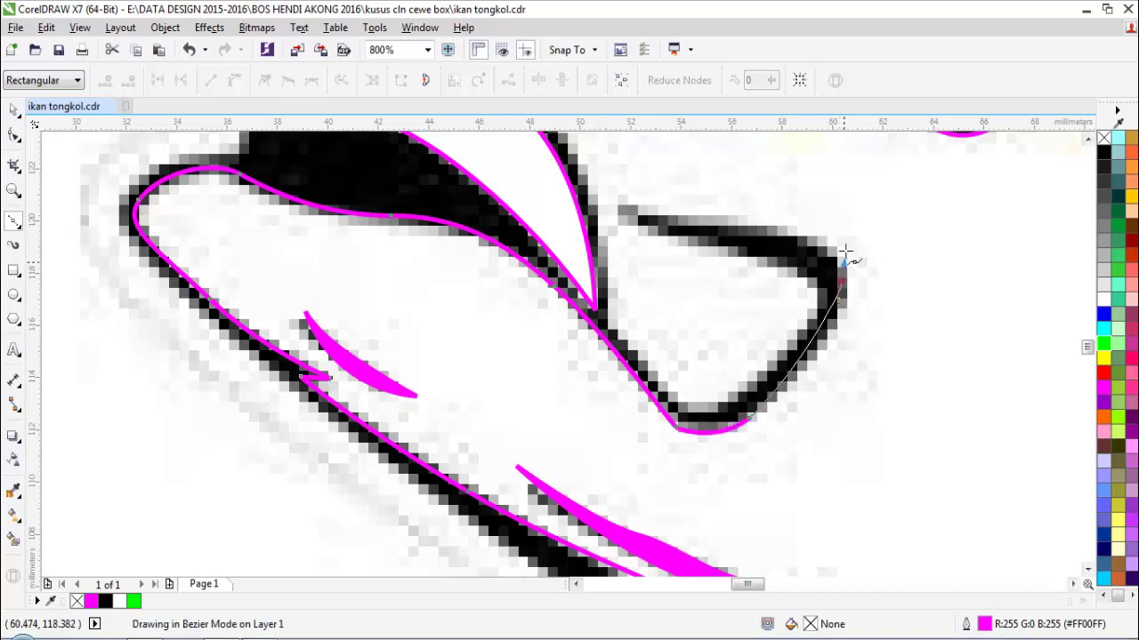
pyautogui.moveTo(836, 238); pyautogui.dragTo(677, 228)
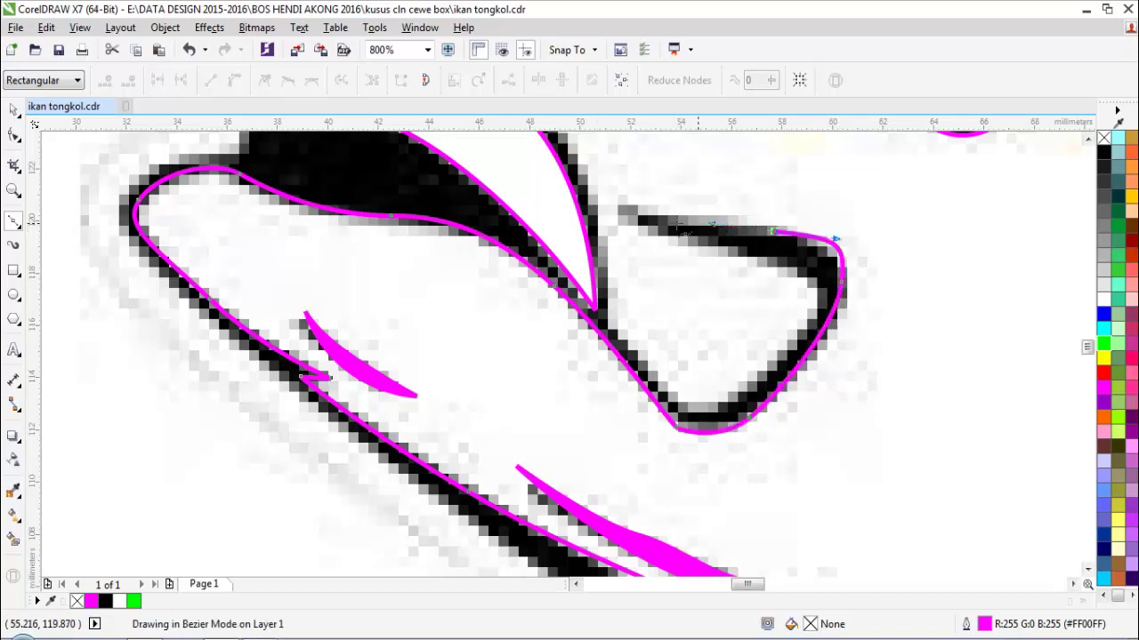
# - Trace back along the inner edge of the black jaw fold up to the mouth corner
pyautogui.click(810, 289)
pyautogui.moveTo(706, 405); pyautogui.dragTo(669, 409)
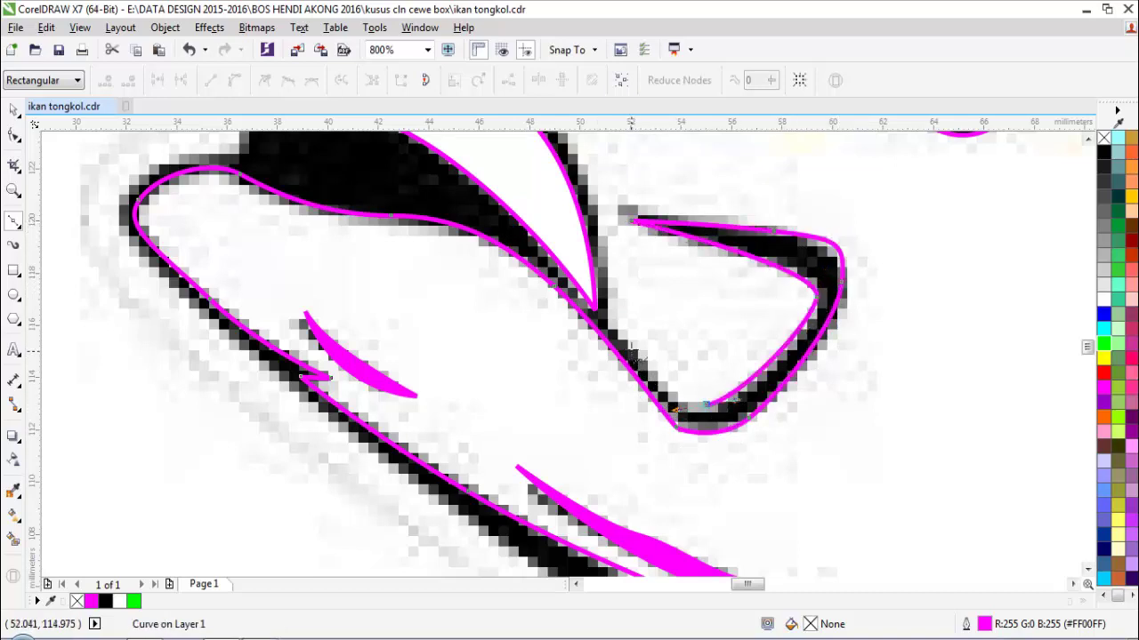
pyautogui.moveTo(631, 354); pyautogui.dragTo(611, 327)
# - Trace the outer edge of the black upper lip line up to the snout and close the body outline at its starting node
pyautogui.scroll(-5, 610, 287)
pyautogui.scroll(5, 612, 308)
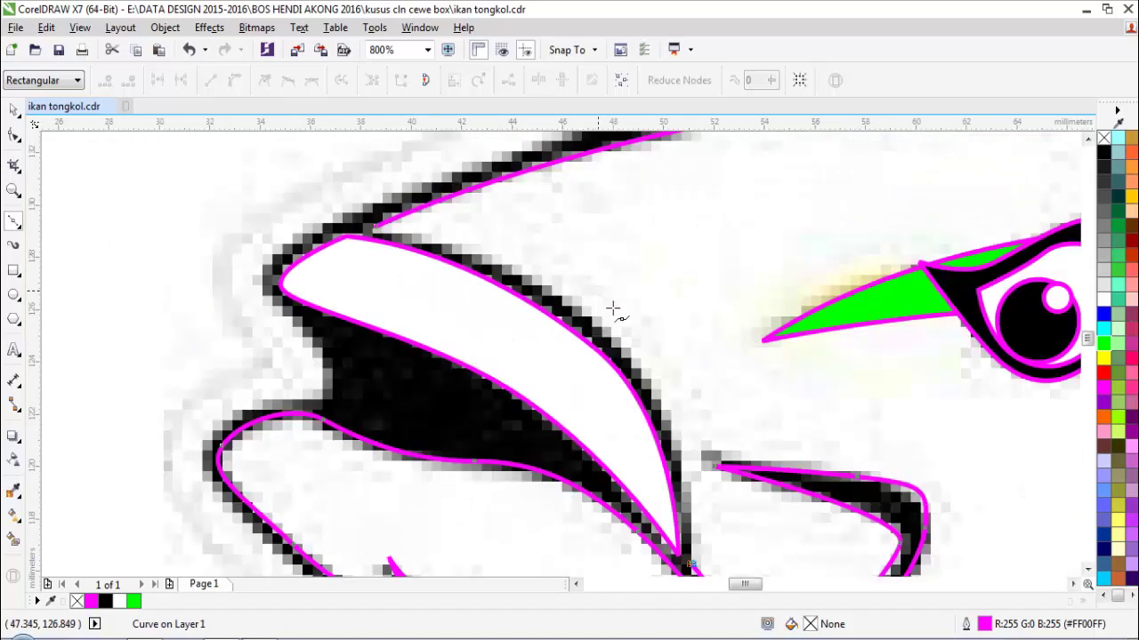
pyautogui.moveTo(666, 403); pyautogui.dragTo(628, 300)
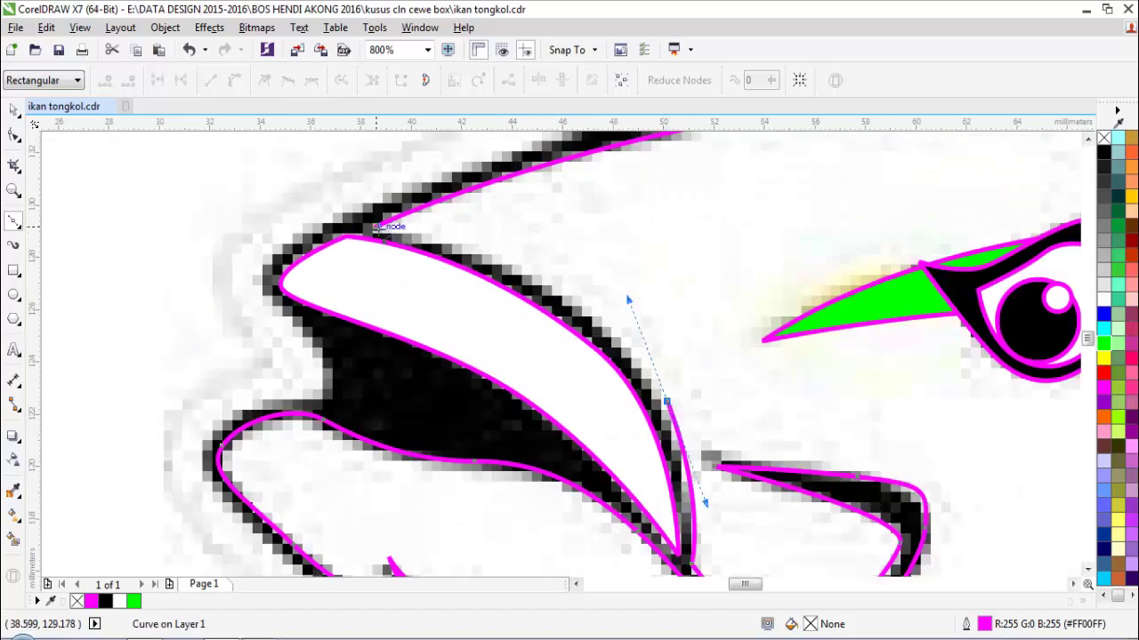
pyautogui.moveTo(377, 228); pyautogui.dragTo(413, 231)
pyautogui.press('space')
pyautogui.scroll(-2, 432, 236)
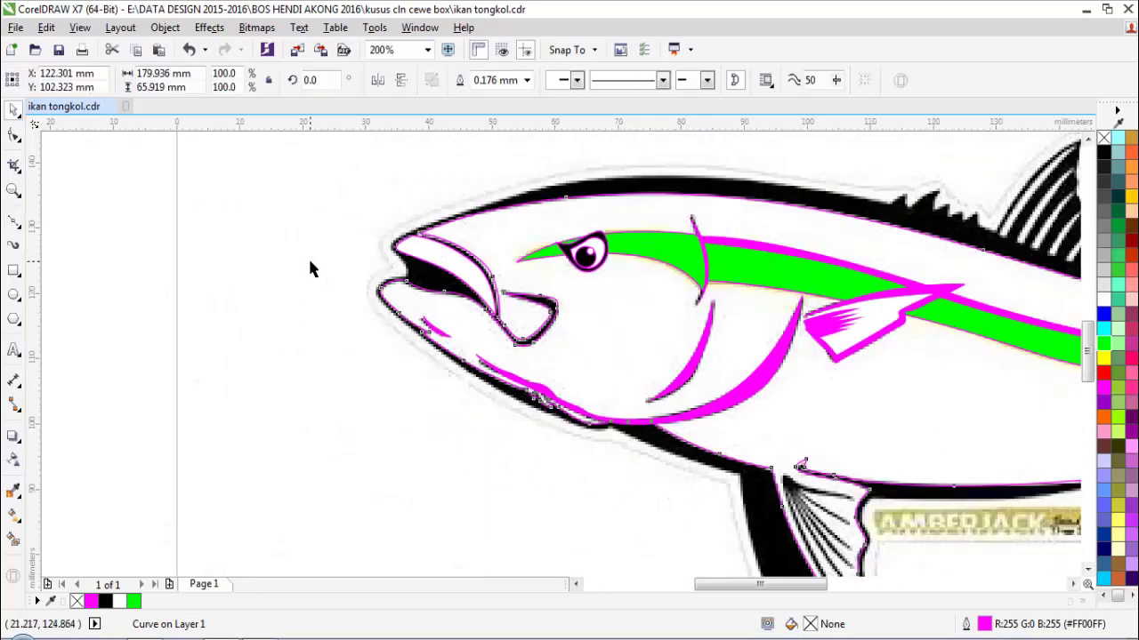
# - Fill the closed body outline with yellow
pyautogui.click(309, 269)
pyautogui.scroll(-3, 406, 294)
pyautogui.scroll(2, 554, 320)
pyautogui.click(526, 343)
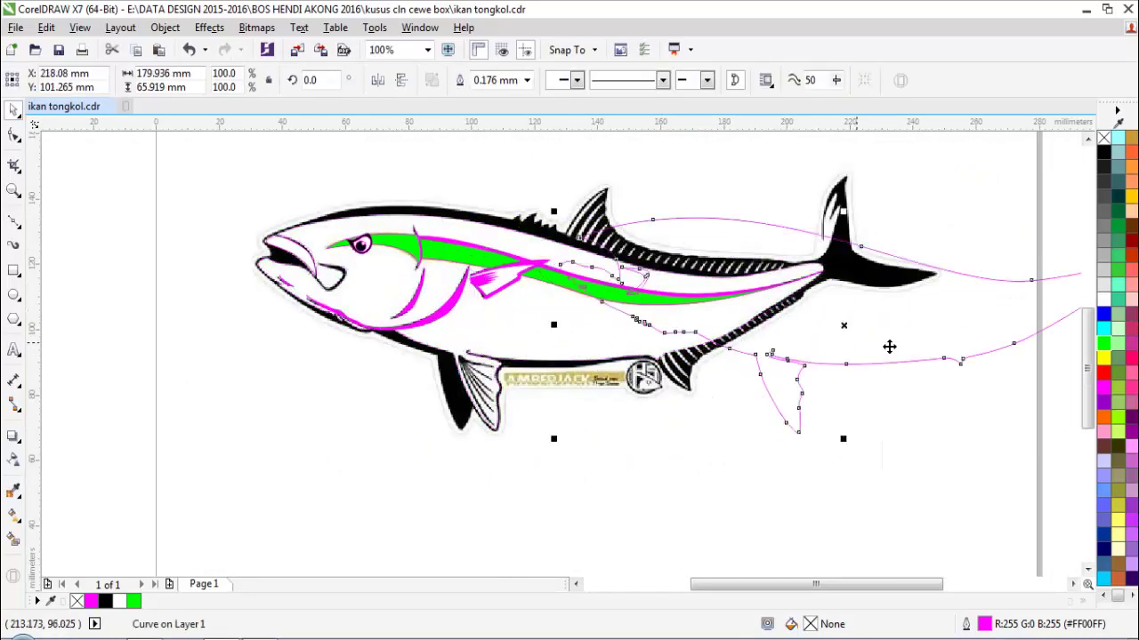
pyautogui.click(1103, 357)
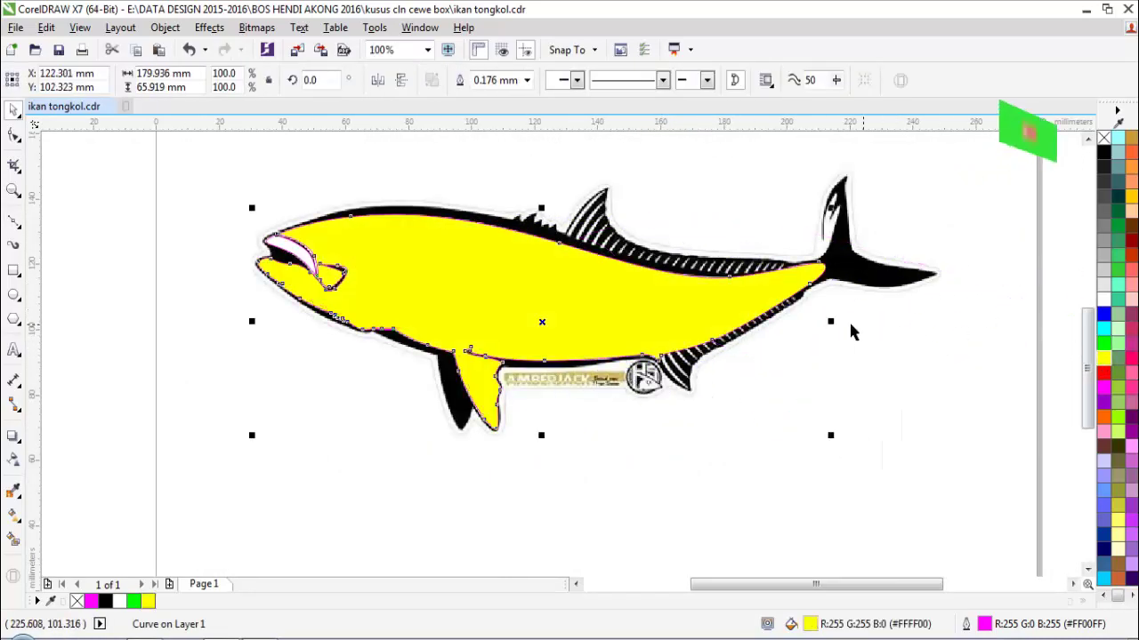
# - Move the yellow body shape back in the stacking order, behind the eye, green stripe, magenta lines and pectoral fin
pyautogui.hotkey('ctrl', 'pagedown')
pyautogui.hotkey('ctrl', 'pagedown')
pyautogui.hotkey('ctrl', 'pagedown')
pyautogui.hotkey('ctrl', 'pagedown')
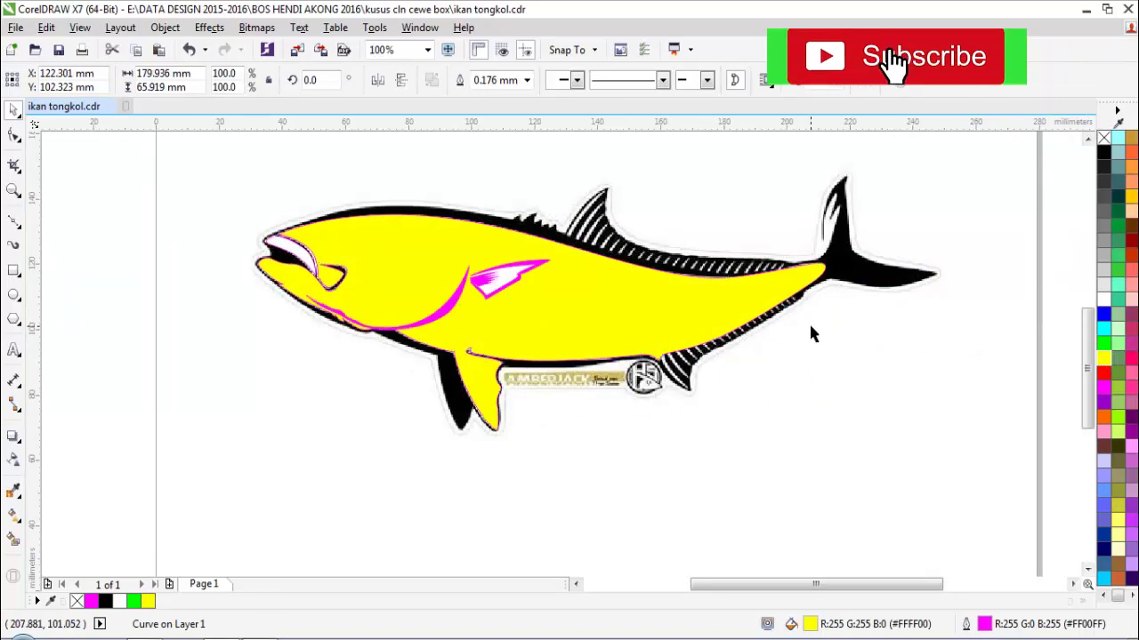
pyautogui.hotkey('ctrl', 'pageup')
pyautogui.click(817, 362)
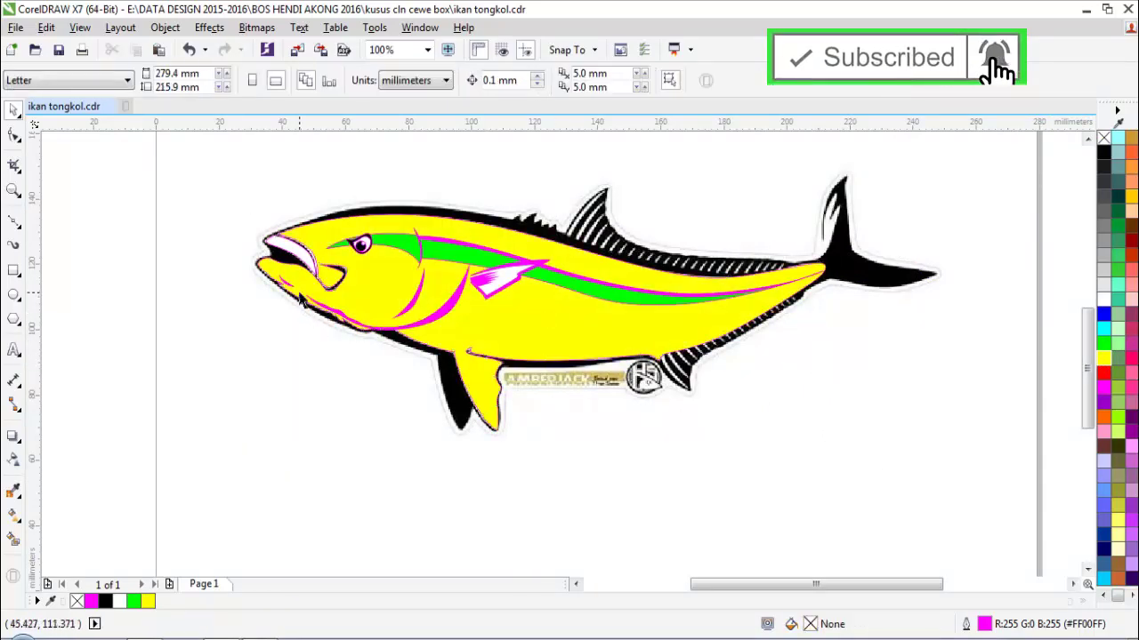
# - Sample the body's yellow and apply it as the fill of the white upper lip shape
pyautogui.scroll(2, 301, 270)
pyautogui.press('i')
pyautogui.click(412, 260)
pyautogui.click(307, 213)
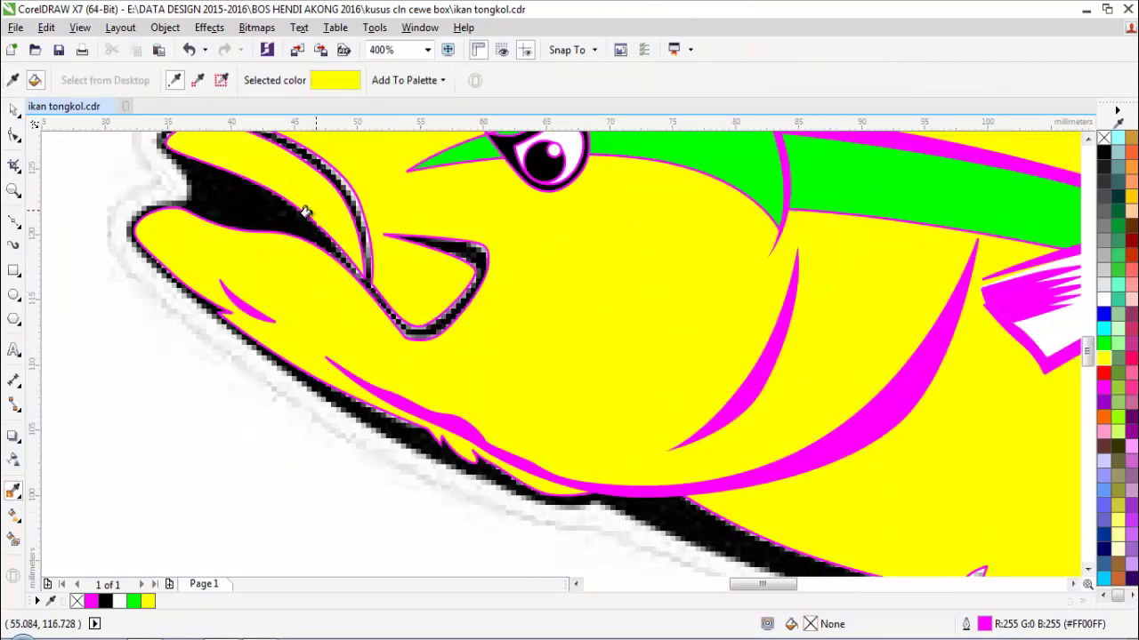
pyautogui.scroll(-2, 308, 216)
pyautogui.press('space')
# - Sample the body's yellow and apply it to the white area of the pectoral fin
pyautogui.press('z')
pyautogui.moveTo(358, 203); pyautogui.dragTo(853, 288)
pyautogui.press('space')
pyautogui.press('i')
pyautogui.click(427, 384)
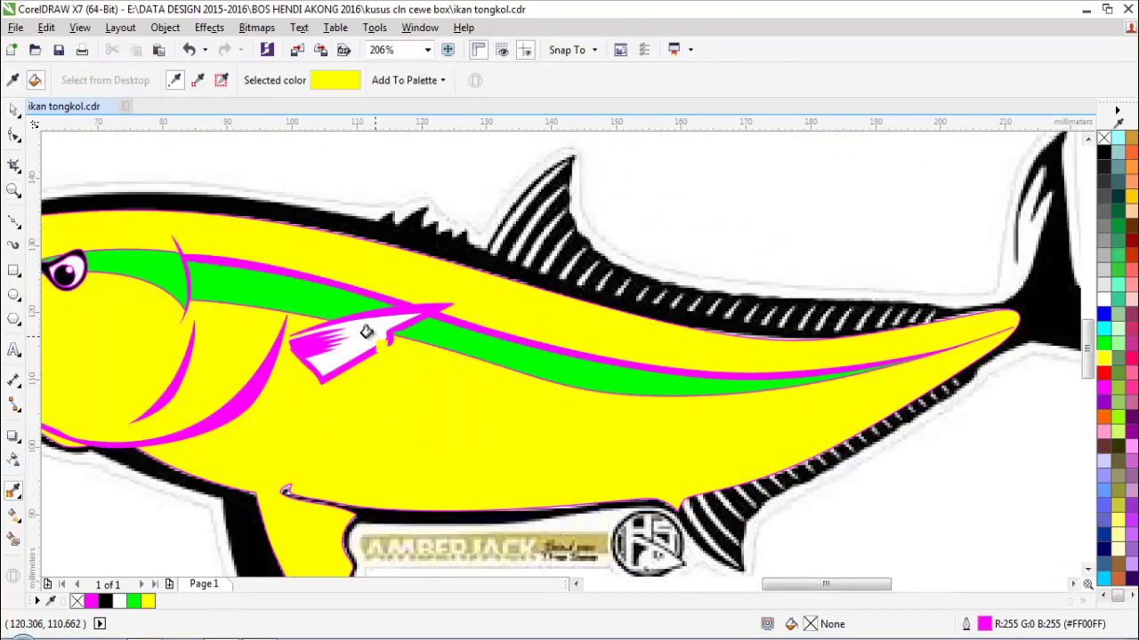
pyautogui.click(372, 332)
pyautogui.scroll(-1, 386, 338)
pyautogui.press('z')
pyautogui.scroll(1, 818, 476)
pyautogui.press('space')
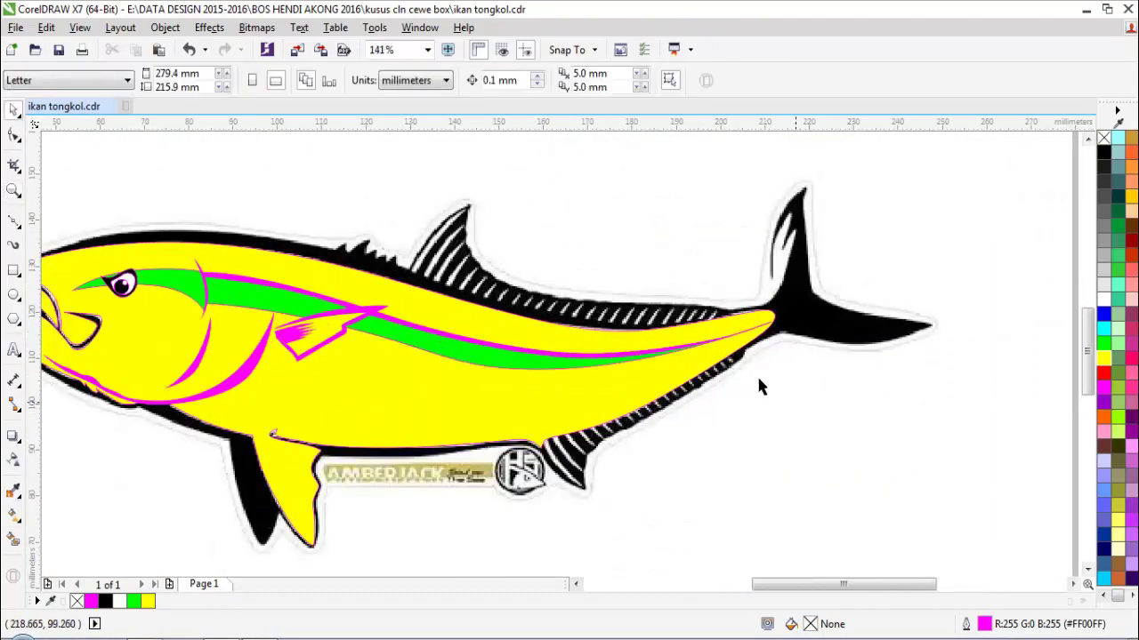
# - Draw a closed curved outline around the first white ray gap at the front of the dorsal fin
pyautogui.press('z')
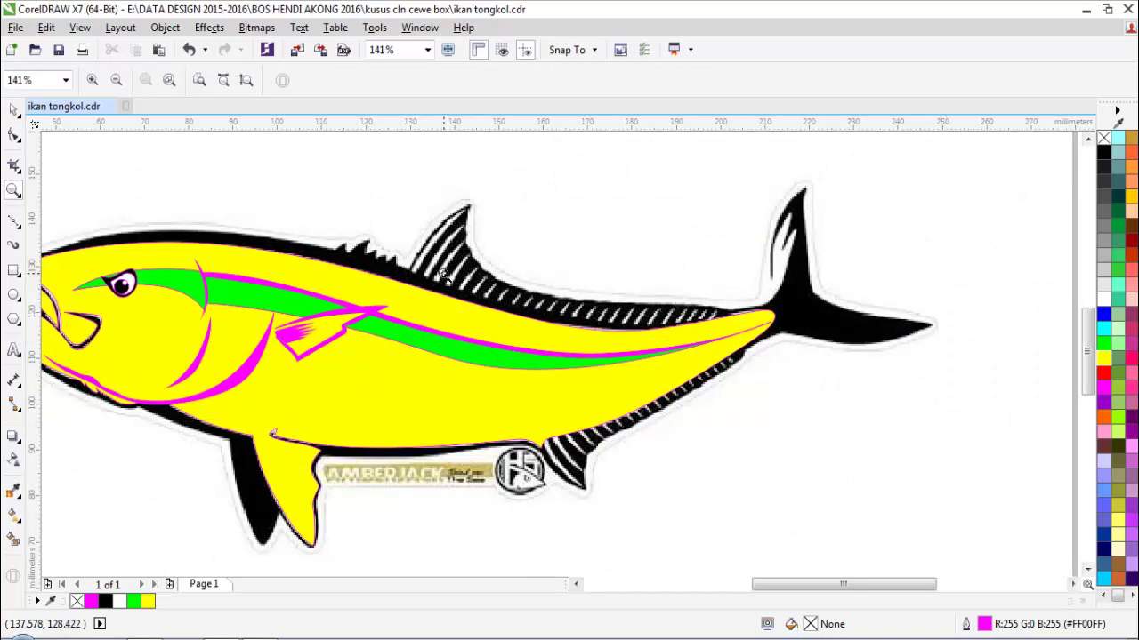
pyautogui.moveTo(367, 185); pyautogui.dragTo(732, 373)
pyautogui.press('space')
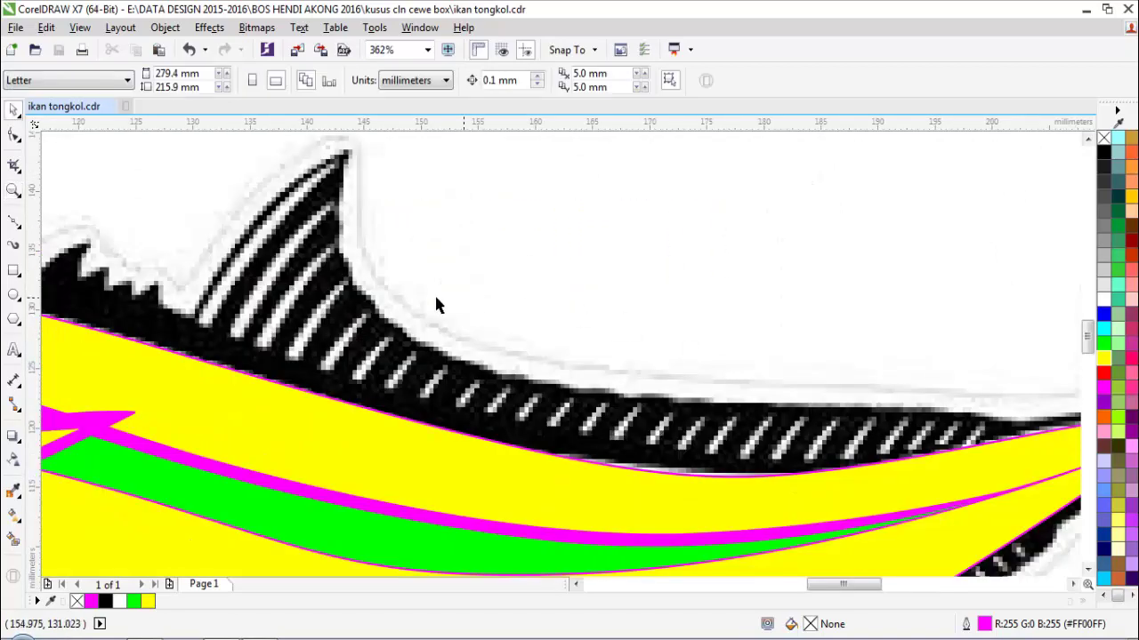
pyautogui.press('F5')
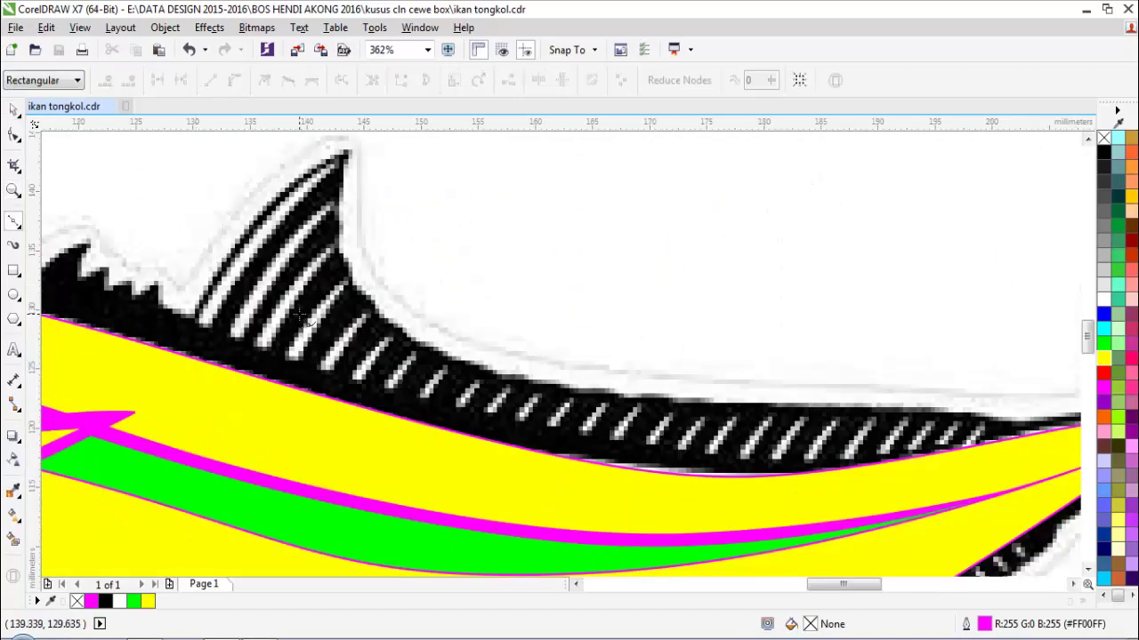
pyautogui.scroll(2, 267, 204)
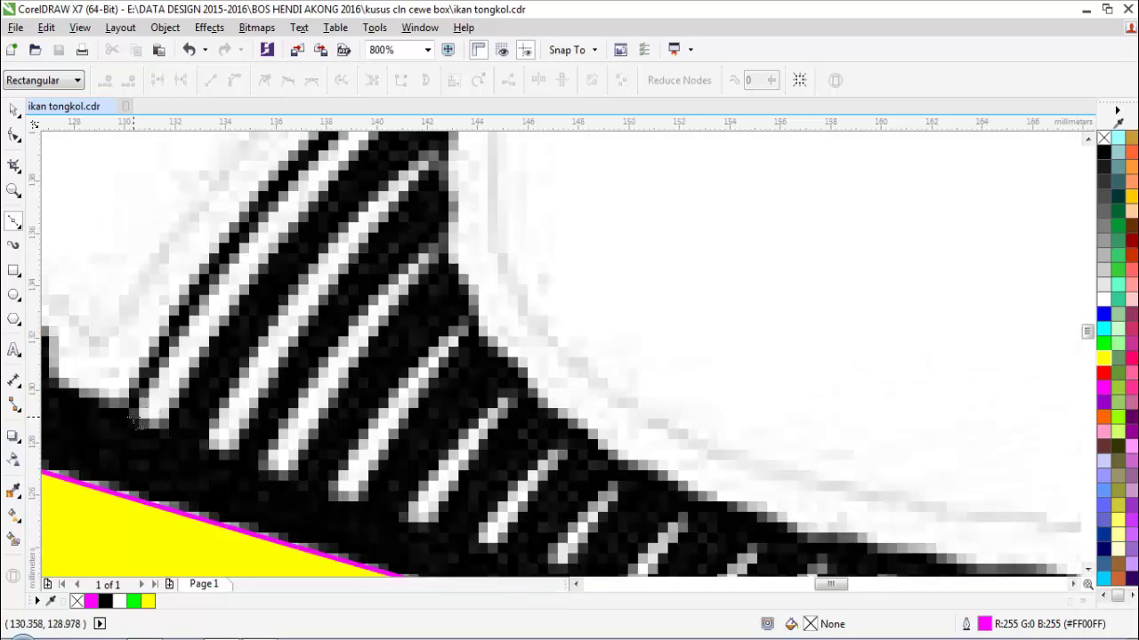
pyautogui.scroll(-2, 134, 418)
pyautogui.scroll(2, 160, 425)
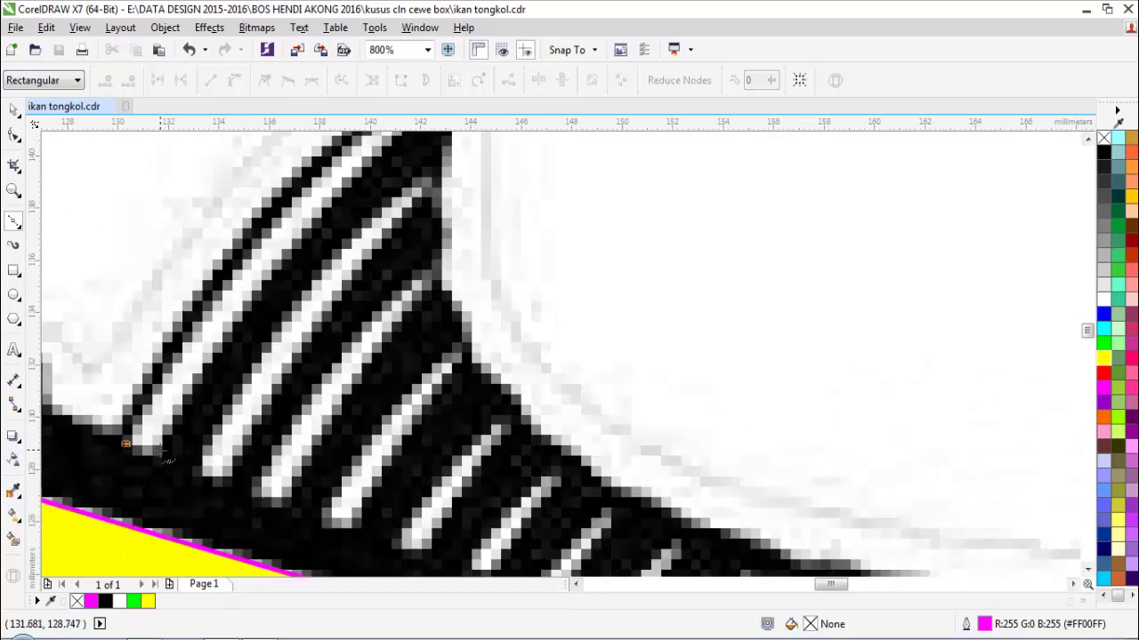
pyautogui.click(161, 451)
pyautogui.scroll(-1, 185, 405)
pyautogui.scroll(1, 215, 327)
pyautogui.moveTo(282, 311); pyautogui.dragTo(329, 260)
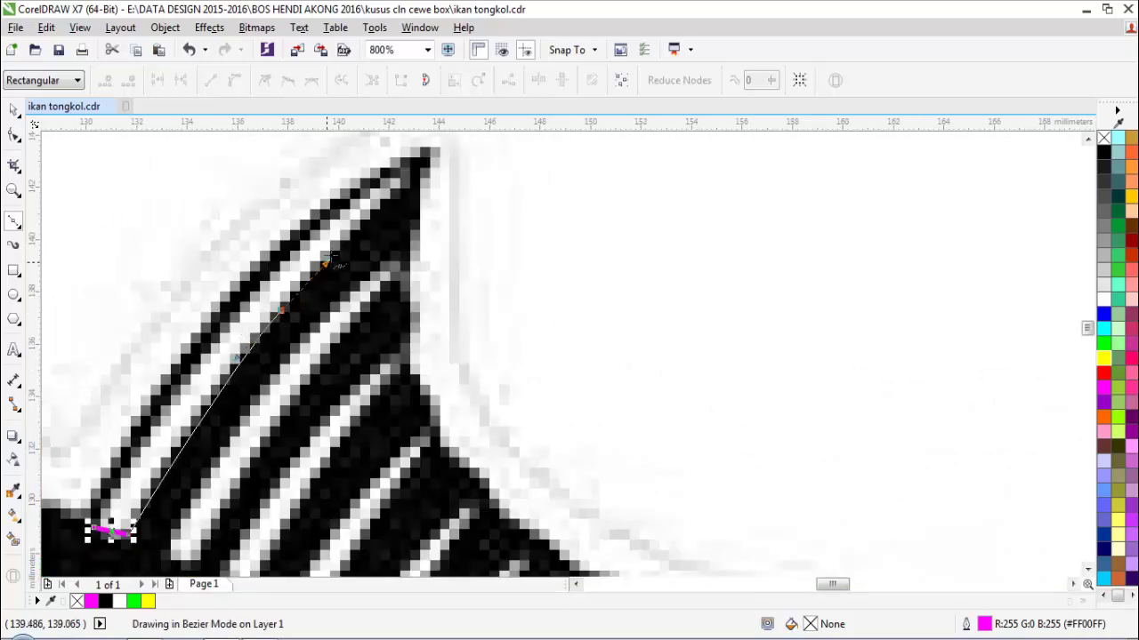
pyautogui.click(404, 167)
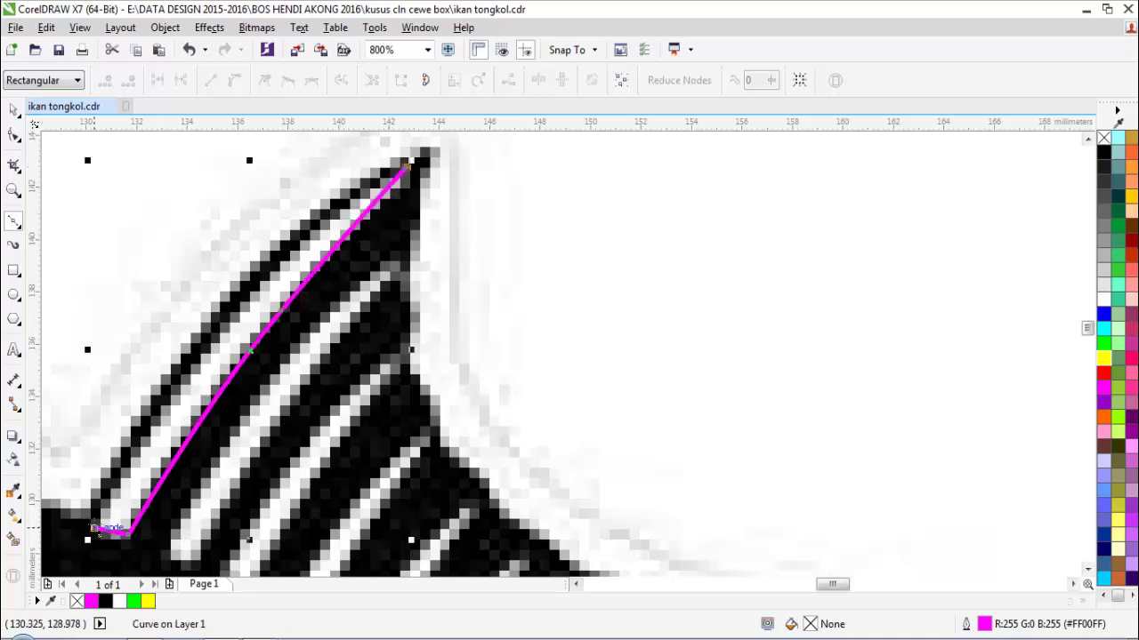
pyautogui.moveTo(94, 529); pyautogui.dragTo(201, 287)
pyautogui.scroll(-1, 329, 293)
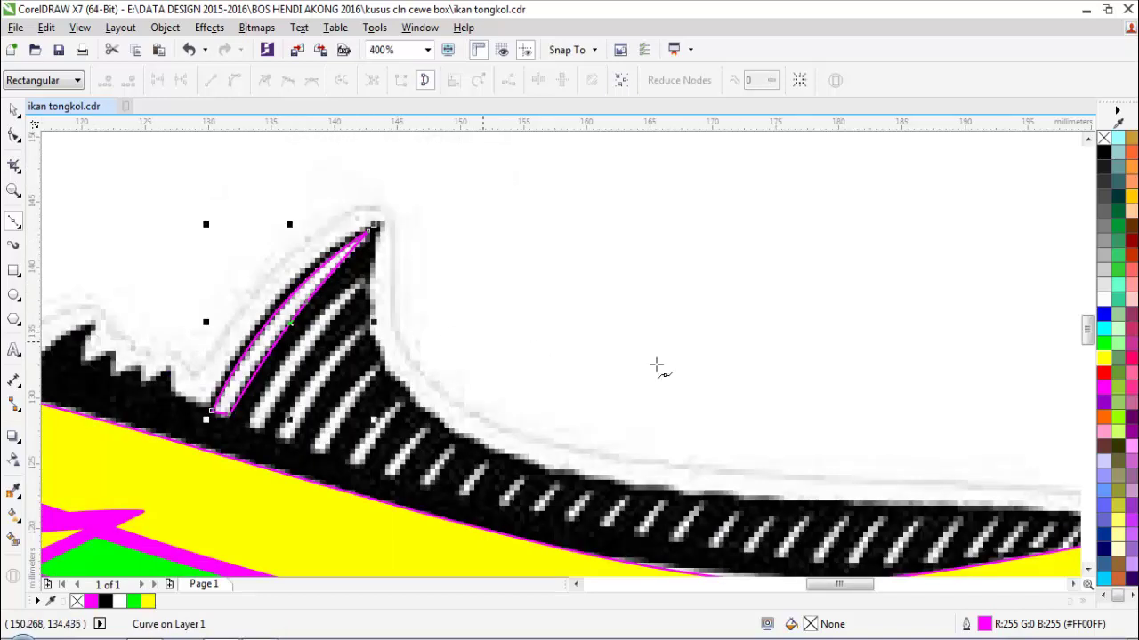
# - Fill the first dorsal fin ray outline with yellow and deselect it
pyautogui.press('space')
pyautogui.click(1103, 360)
pyautogui.scroll(1, 338, 338)
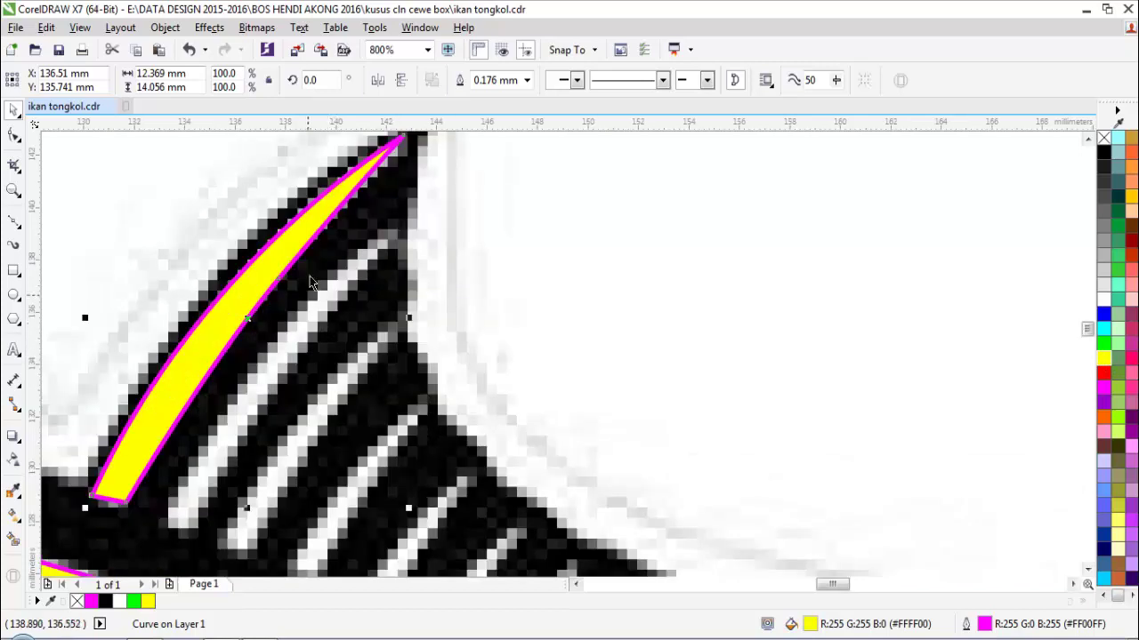
pyautogui.press('Escape')
# - Outline the second white ray gap of the dorsal fin and fill it with the sampled yellow
pyautogui.press('space')
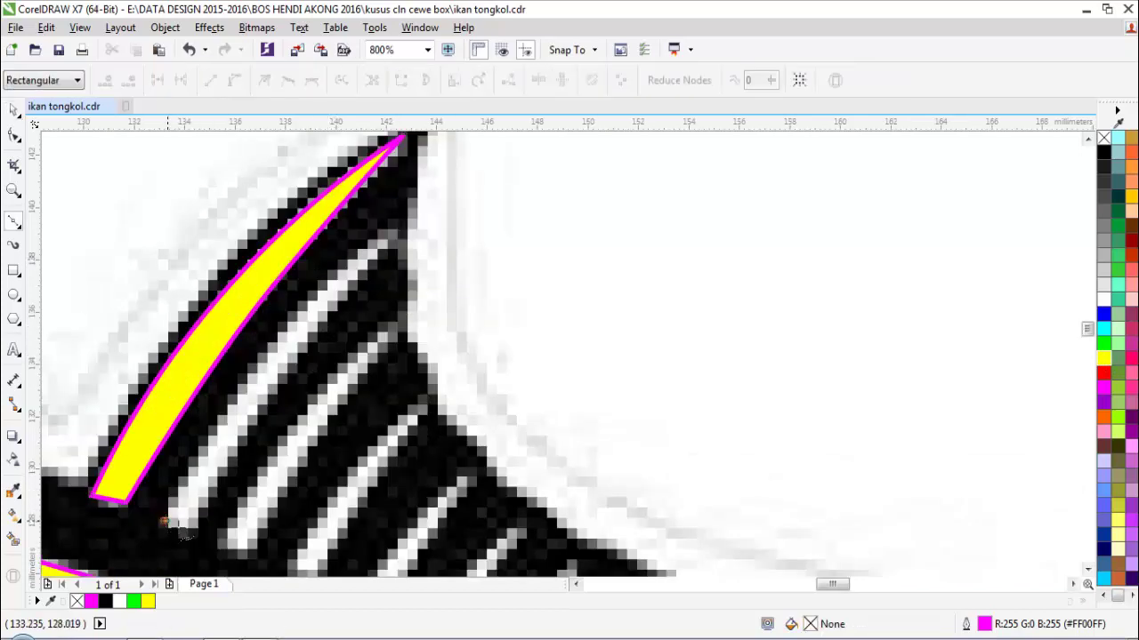
pyautogui.click(193, 536)
pyautogui.moveTo(286, 372); pyautogui.dragTo(327, 311)
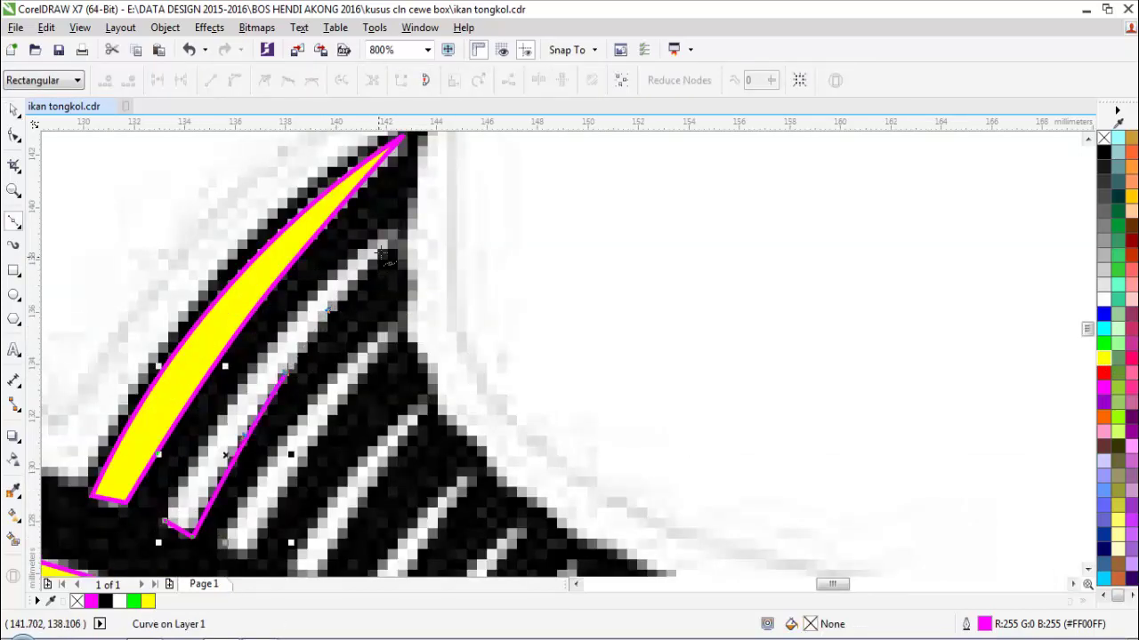
pyautogui.click(383, 253)
pyautogui.moveTo(165, 522); pyautogui.dragTo(279, 313)
pyautogui.press('i')
pyautogui.press('shift')
pyautogui.click(244, 412)
pyautogui.press('space')
# - Duplicate the second yellow ray at 76.4% scale and fit the copy over the third white gap
pyautogui.scroll(-1, 245, 412)
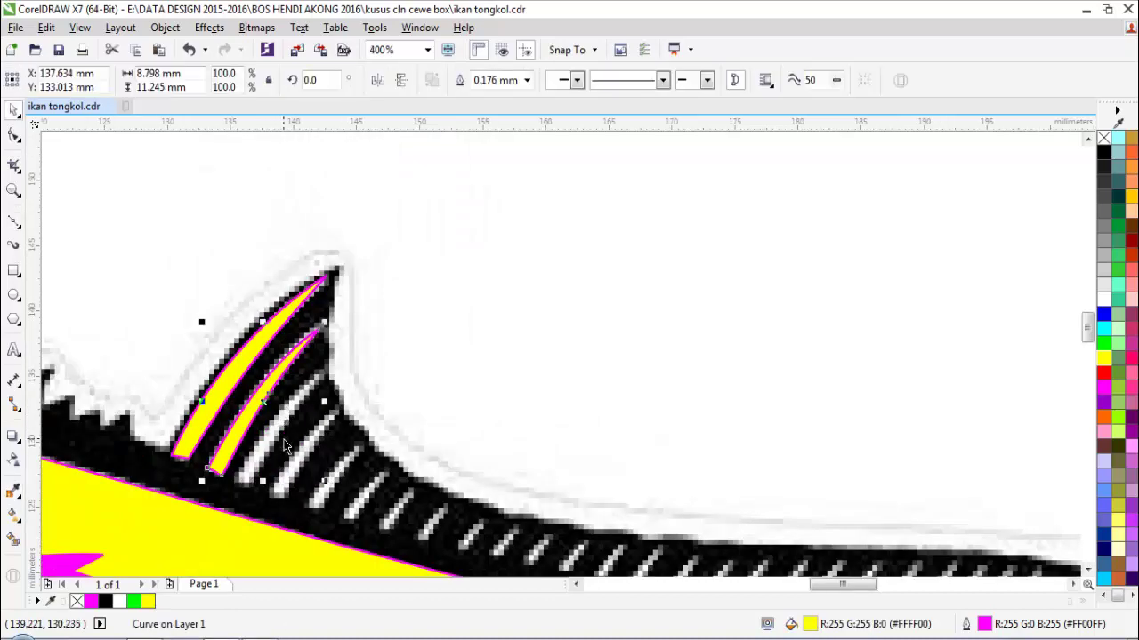
pyautogui.moveTo(246, 411); pyautogui.dragTo(324, 372)
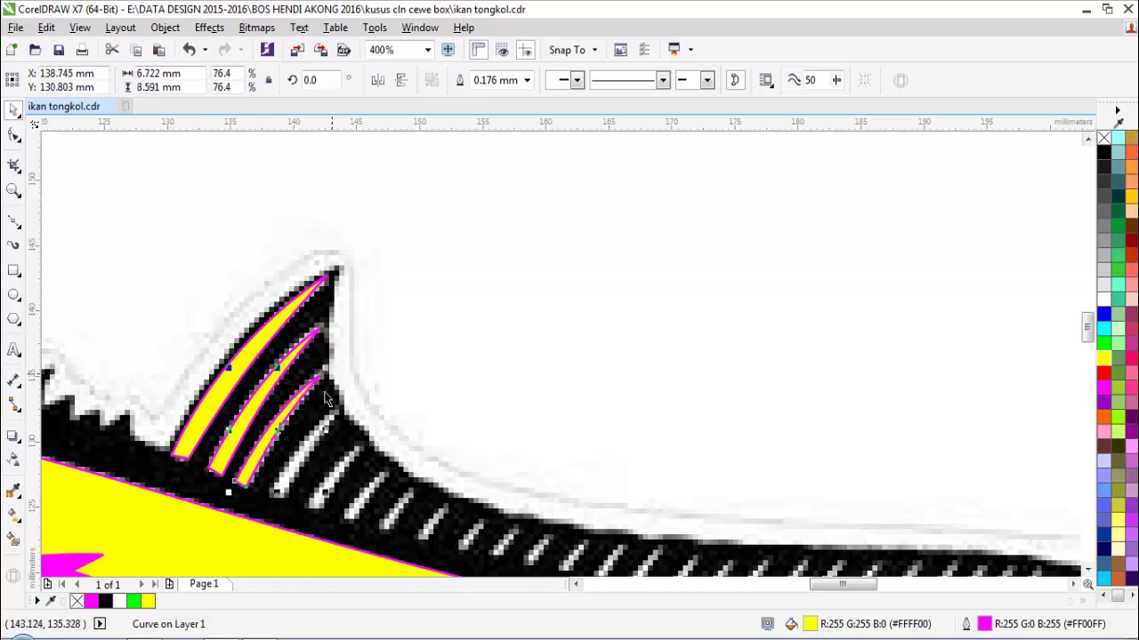
pyautogui.scroll(1, 326, 402)
pyautogui.scroll(-1, 304, 443)
# - Duplicate the yellow ray shape and fit copies over the fourth and fifth white gaps of the dorsal fin
pyautogui.press('z')
pyautogui.click(289, 491)
pyautogui.moveTo(455, 355); pyautogui.dragTo(528, 378)
pyautogui.rightClick(528, 378)
pyautogui.moveTo(676, 183); pyautogui.dragTo(636, 238)
pyautogui.moveTo(579, 316); pyautogui.dragTo(686, 291)
pyautogui.click(748, 272)
pyautogui.scroll(-1, 675, 326)
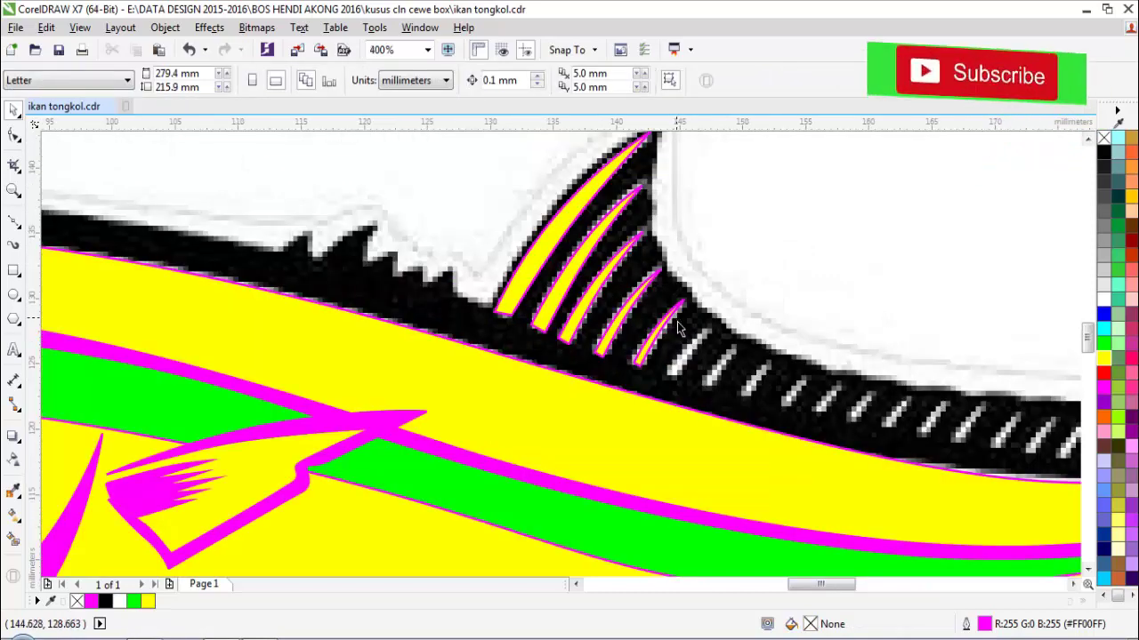
# - Shift the lower front corner node of the fifth yellow ray outward to widen its base over the white gap
pyautogui.press('F2')
pyautogui.moveTo(512, 331); pyautogui.dragTo(900, 400)
pyautogui.scroll(1, 374, 339)
pyautogui.press('F10')
pyautogui.click(332, 386)
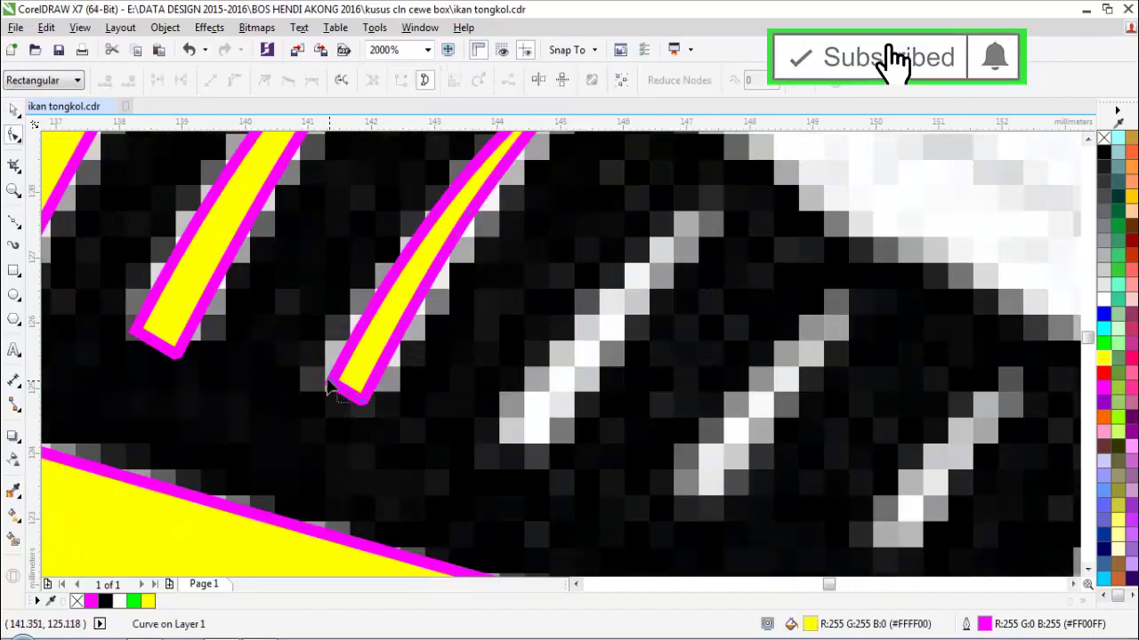
pyautogui.moveTo(330, 385); pyautogui.dragTo(315, 375)
pyautogui.scroll(-1, 316, 375)
# - Outline the sixth white ray gap of the dorsal fin as a closed curved shape and fill it with the sampled yellow
pyautogui.press('space')
pyautogui.click(478, 368)
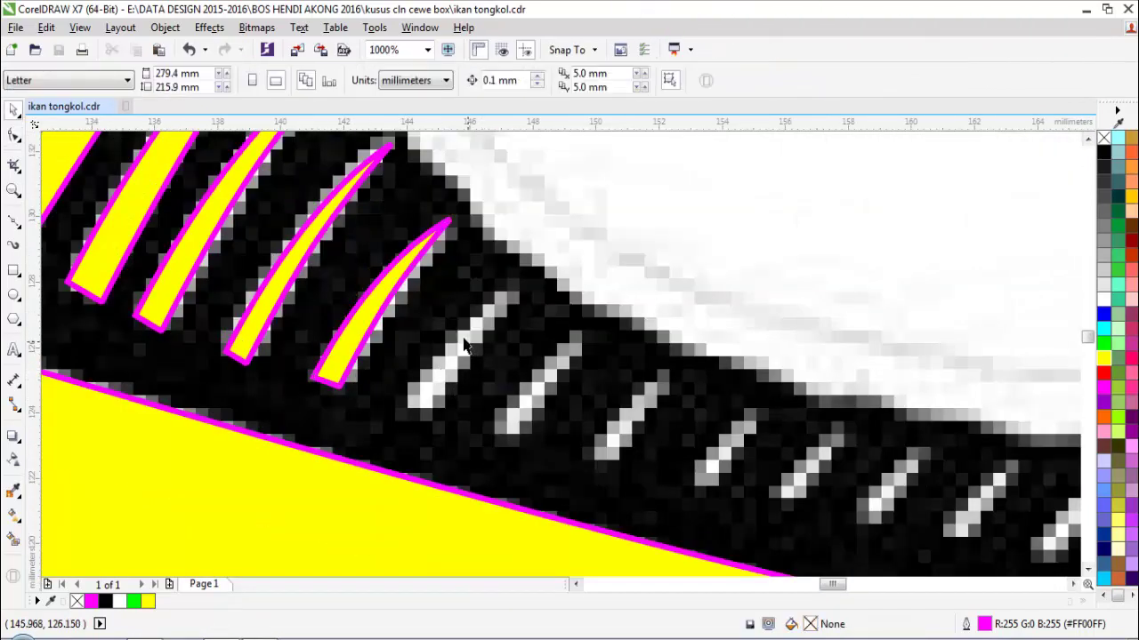
pyautogui.press('space')
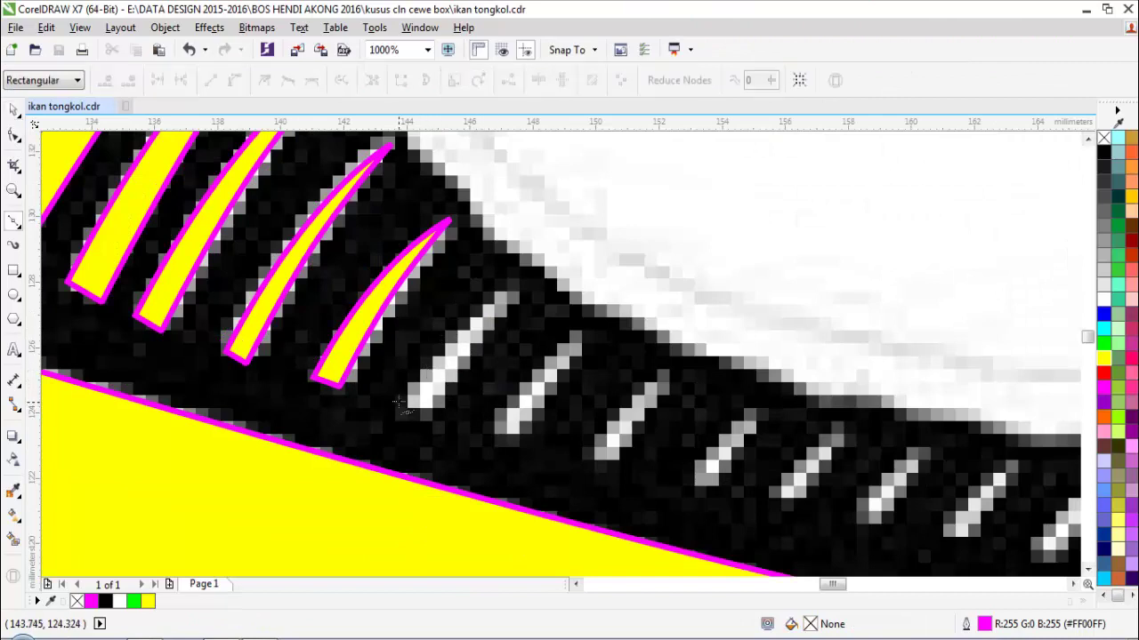
pyautogui.click(436, 414)
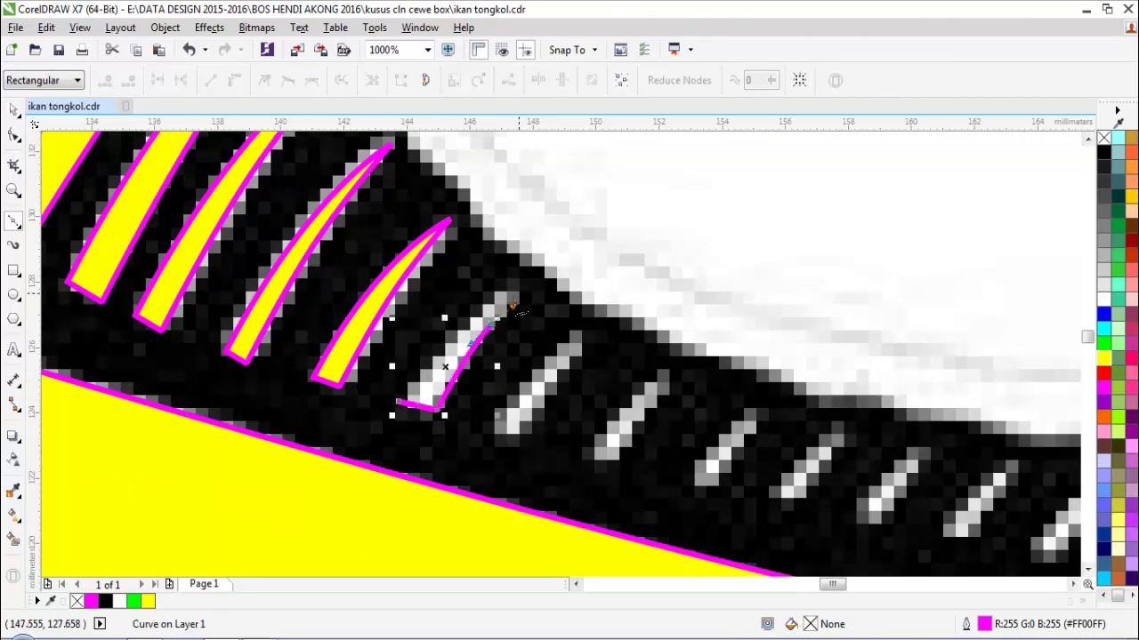
pyautogui.scroll(1, 485, 329)
pyautogui.moveTo(474, 344); pyautogui.dragTo(487, 328)
pyautogui.click(534, 265)
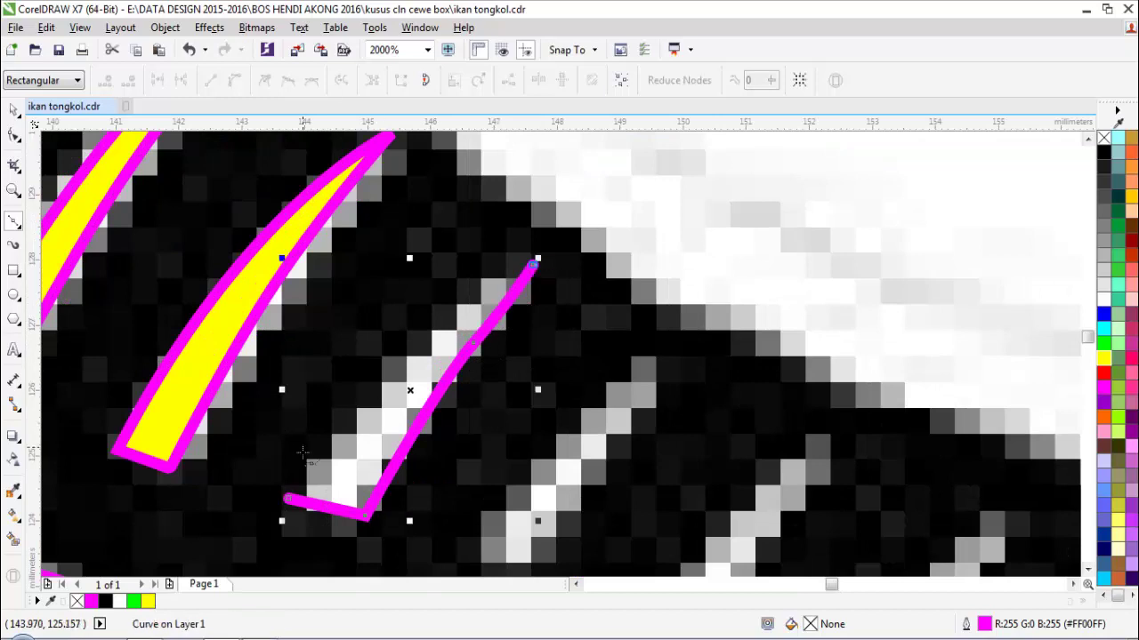
pyautogui.moveTo(290, 499); pyautogui.dragTo(383, 343)
pyautogui.press('i')
pyautogui.click(388, 398)
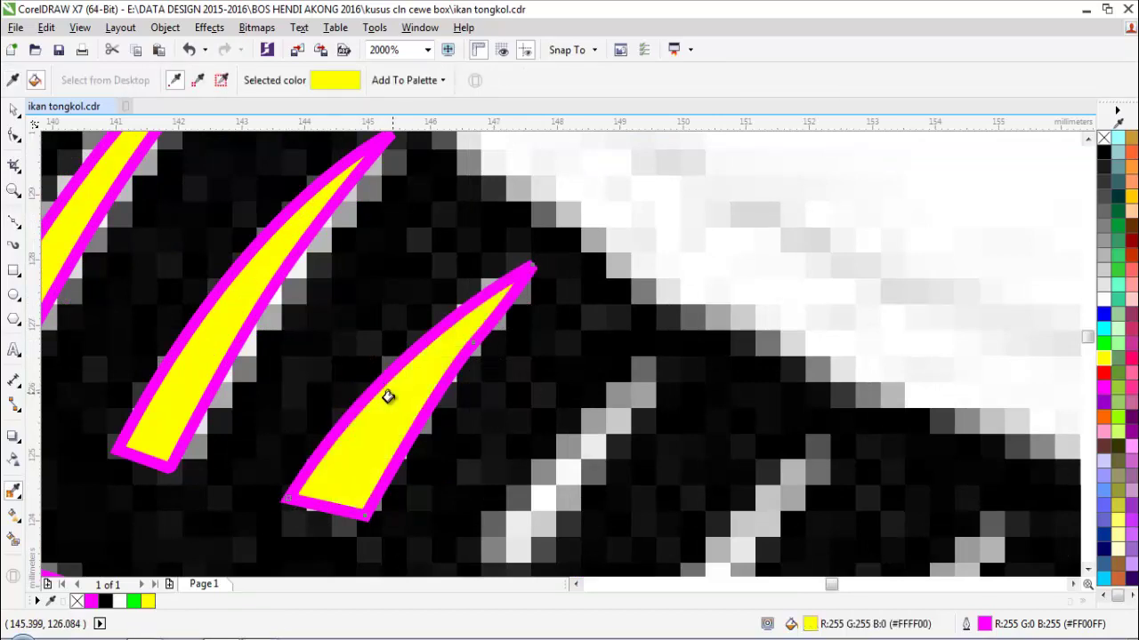
# - Duplicate the sixth yellow ray over the seventh and eighth white gaps, scaling the eighth copy to 83.6%
pyautogui.press('space')
pyautogui.scroll(-1, 386, 406)
pyautogui.moveTo(385, 408); pyautogui.dragTo(540, 386)
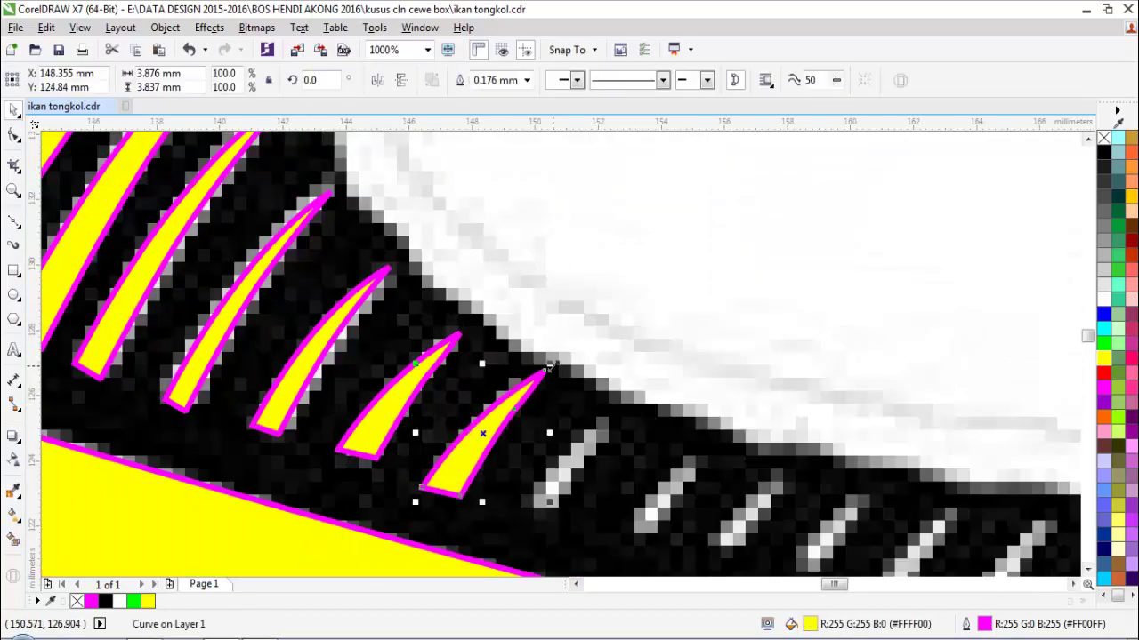
pyautogui.scroll(1, 545, 370)
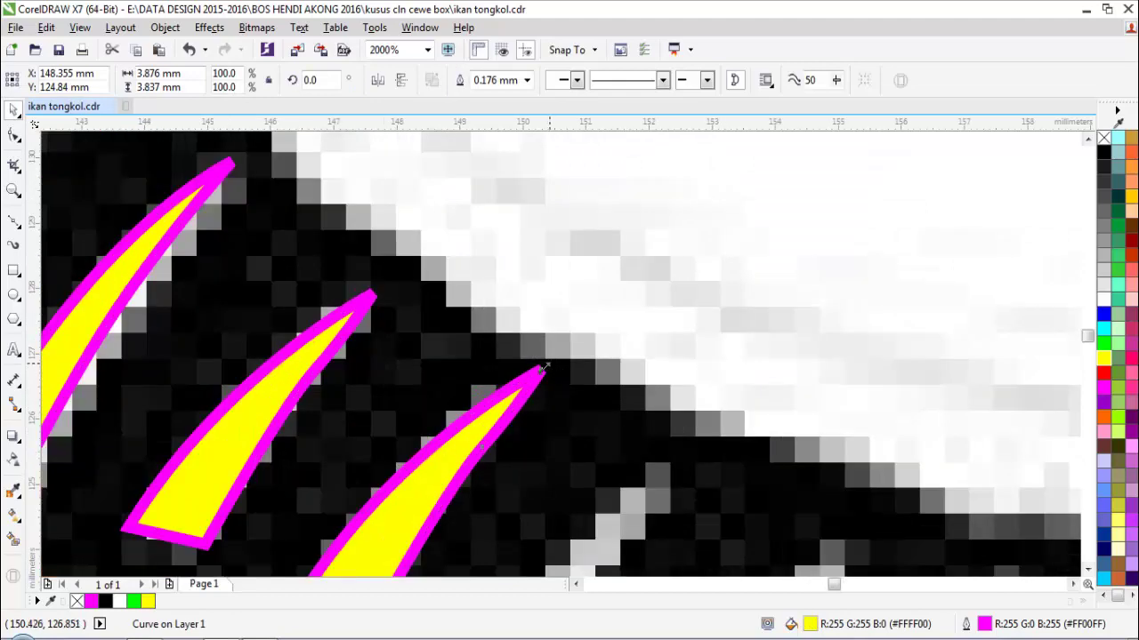
pyautogui.scroll(-2, 545, 368)
pyautogui.scroll(1, 519, 419)
pyautogui.moveTo(414, 326); pyautogui.dragTo(500, 341)
pyautogui.moveTo(584, 255); pyautogui.dragTo(570, 270)
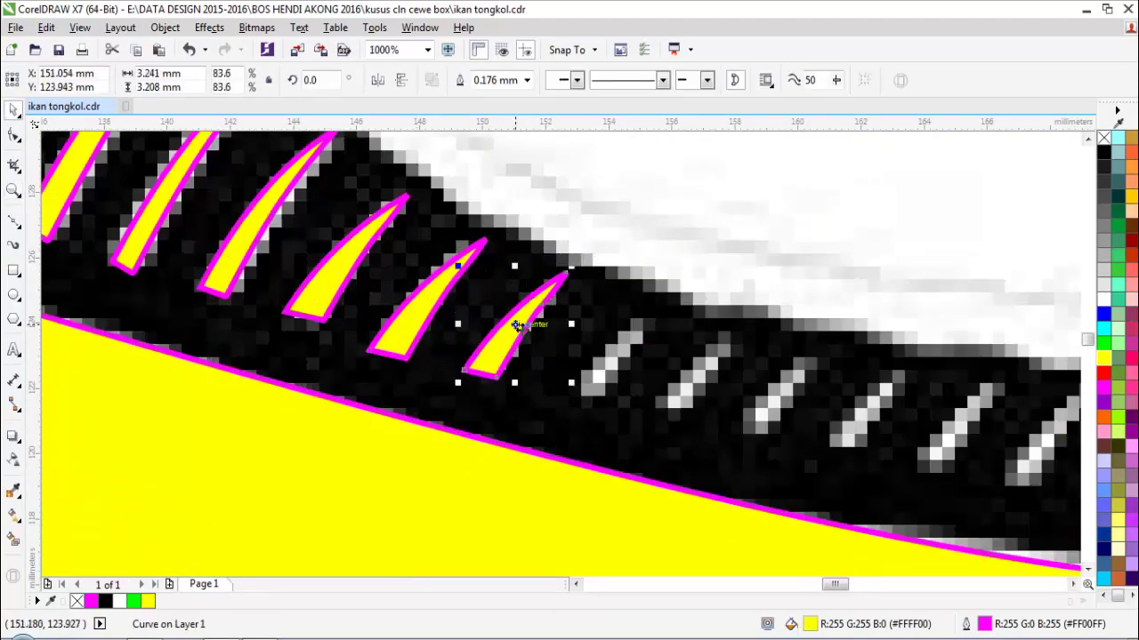
# - Duplicate the ray over the ninth and tenth white gaps, scaling the ninth copy to 76.0% and the tenth to 69.7%
pyautogui.moveTo(517, 325); pyautogui.dragTo(616, 353)
pyautogui.moveTo(674, 296); pyautogui.dragTo(663, 304)
pyautogui.moveTo(617, 354); pyautogui.dragTo(705, 367)
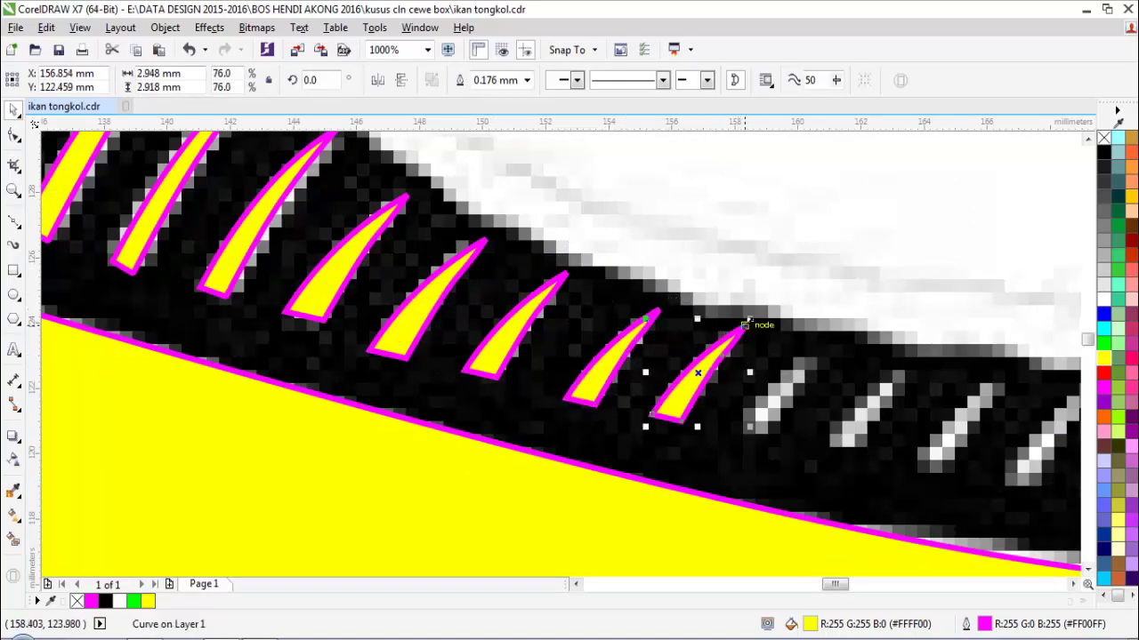
pyautogui.moveTo(746, 325); pyautogui.dragTo(738, 333)
pyautogui.scroll(-2, 747, 312)
pyautogui.click(746, 277)
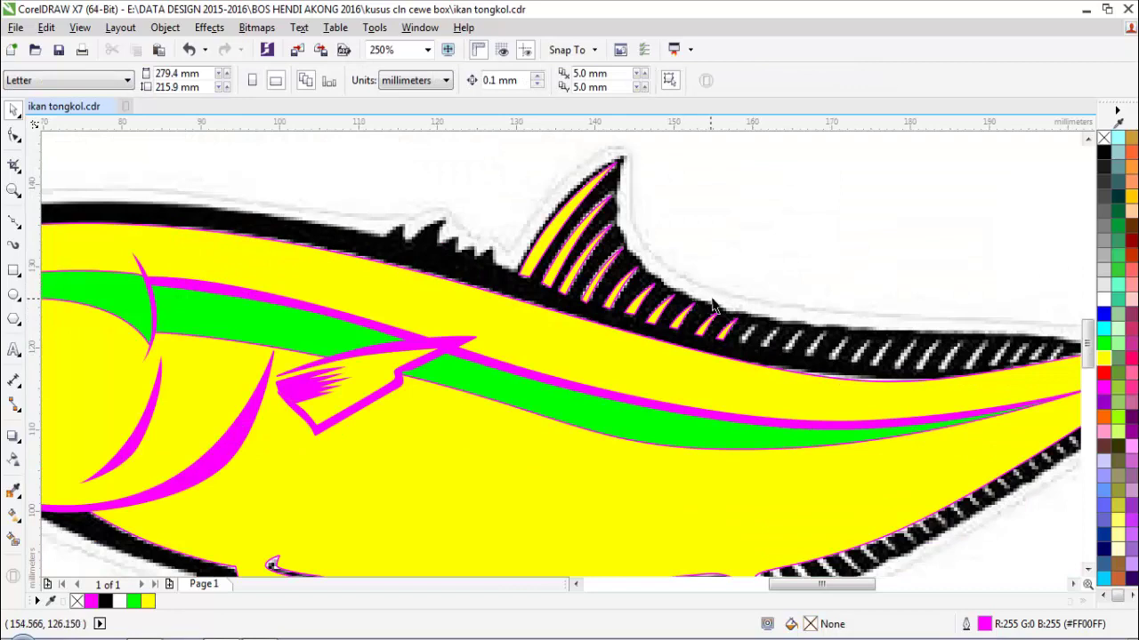
# - Reshape the yellow body's upper edge beneath the rear dorsal fin so it follows the black outline more closely
pyautogui.press('z')
pyautogui.moveTo(705, 300); pyautogui.dragTo(1068, 405)
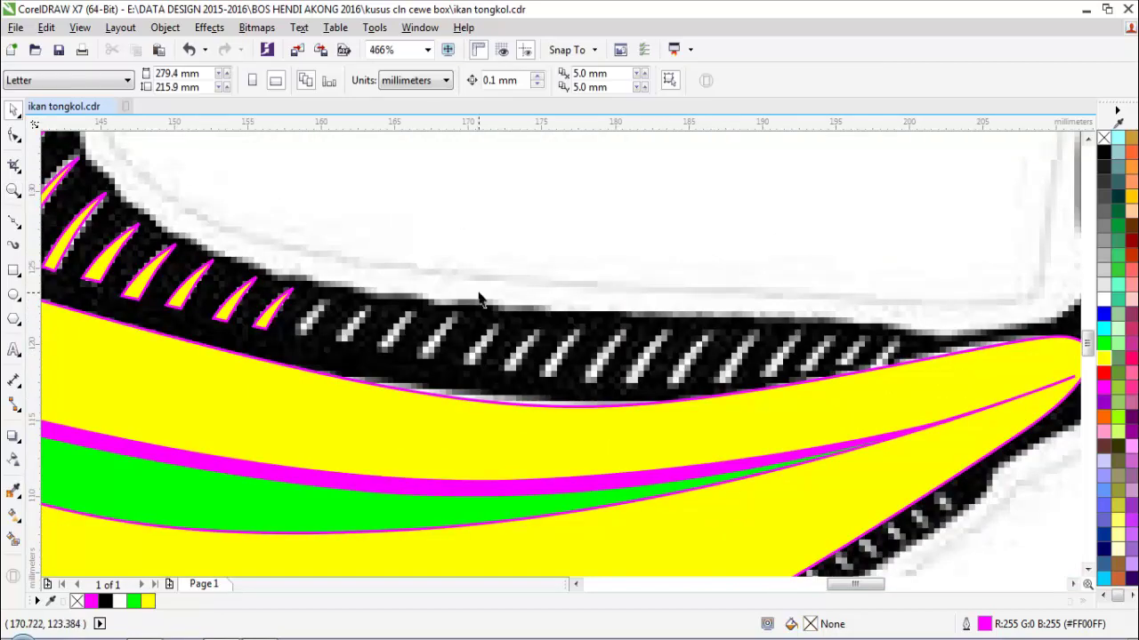
pyautogui.scroll(2, 479, 299)
pyautogui.press('F10')
pyautogui.click(530, 433)
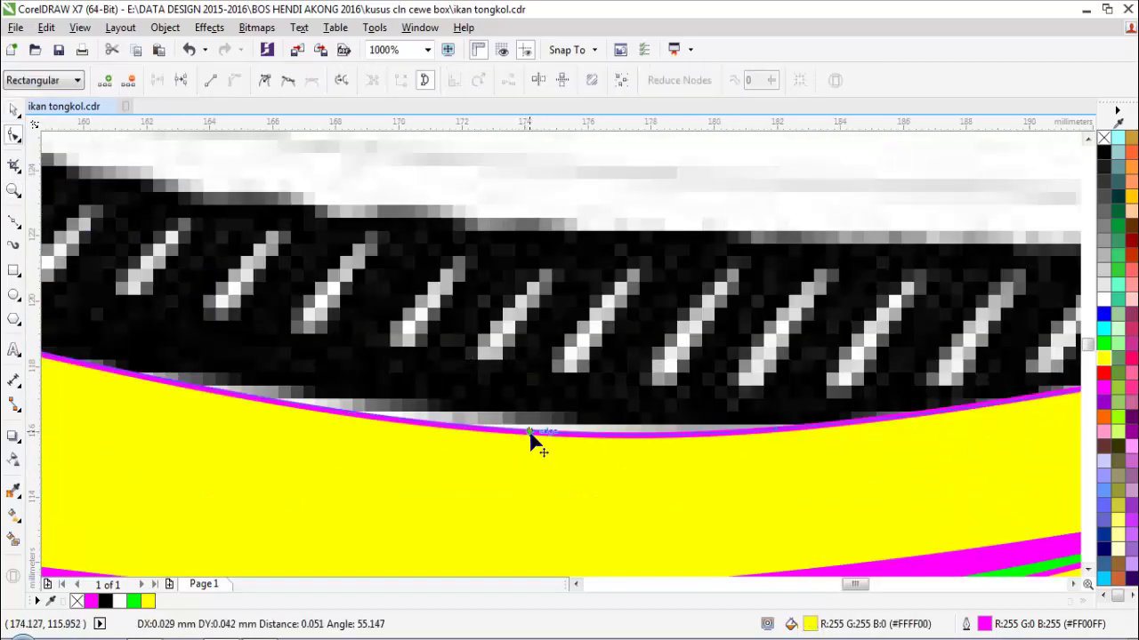
pyautogui.moveTo(778, 436); pyautogui.dragTo(781, 419)
pyautogui.scroll(-2, 680, 416)
pyautogui.press('space')
pyautogui.press('Escape')
# - Duplicate the tenth yellow ray over the eleventh and twelfth white gaps of the dorsal fin
pyautogui.press('F2')
pyautogui.click(427, 326)
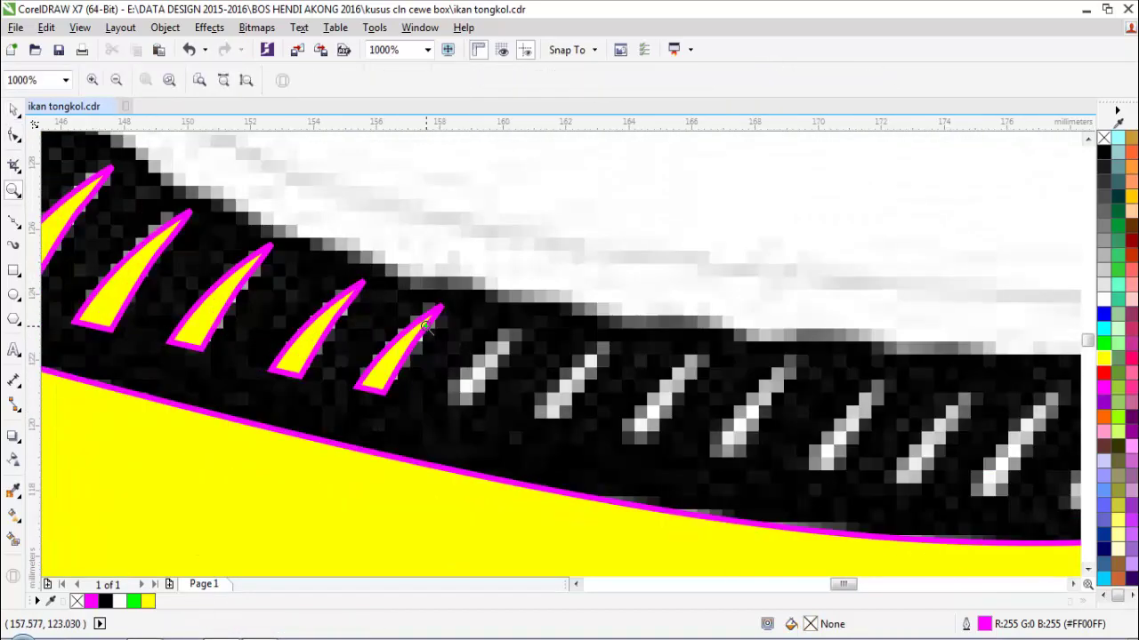
pyautogui.press('F10')
pyautogui.scroll(1, 398, 350)
pyautogui.click(399, 351)
pyautogui.press('space')
pyautogui.moveTo(395, 357); pyautogui.dragTo(733, 424)
pyautogui.rightClick(566, 395)
pyautogui.scroll(-3, 809, 427)
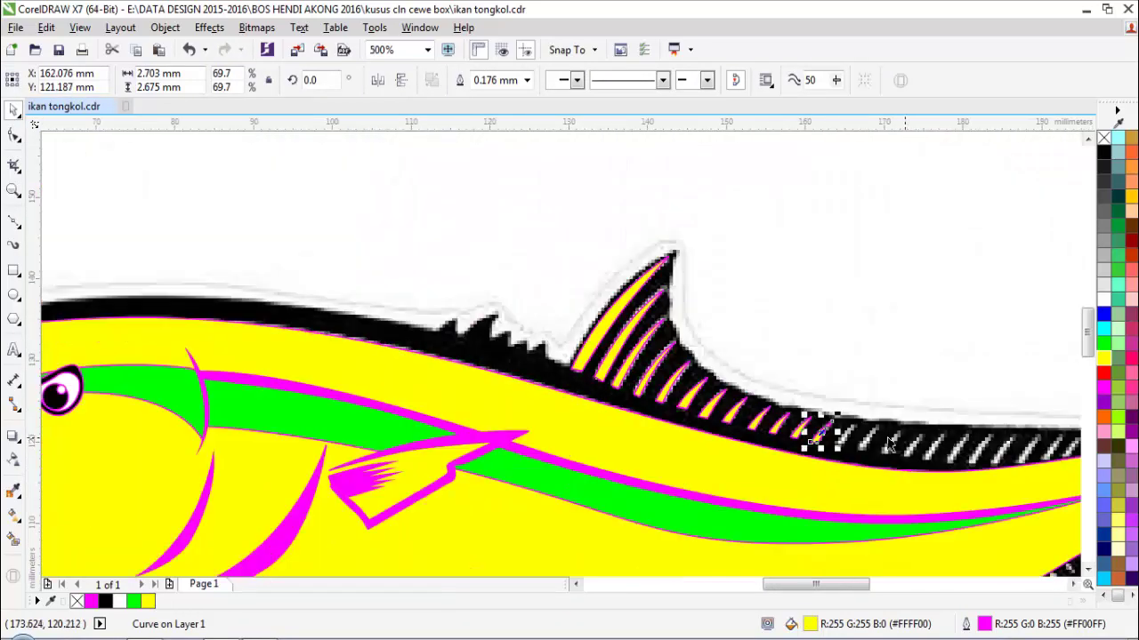
# - Duplicate the twelfth yellow ray over the thirteenth and fourteenth white gaps of the dorsal fin
pyautogui.press('z')
pyautogui.moveTo(787, 391); pyautogui.dragTo(1134, 495)
pyautogui.press('F2')
pyautogui.click(345, 351)
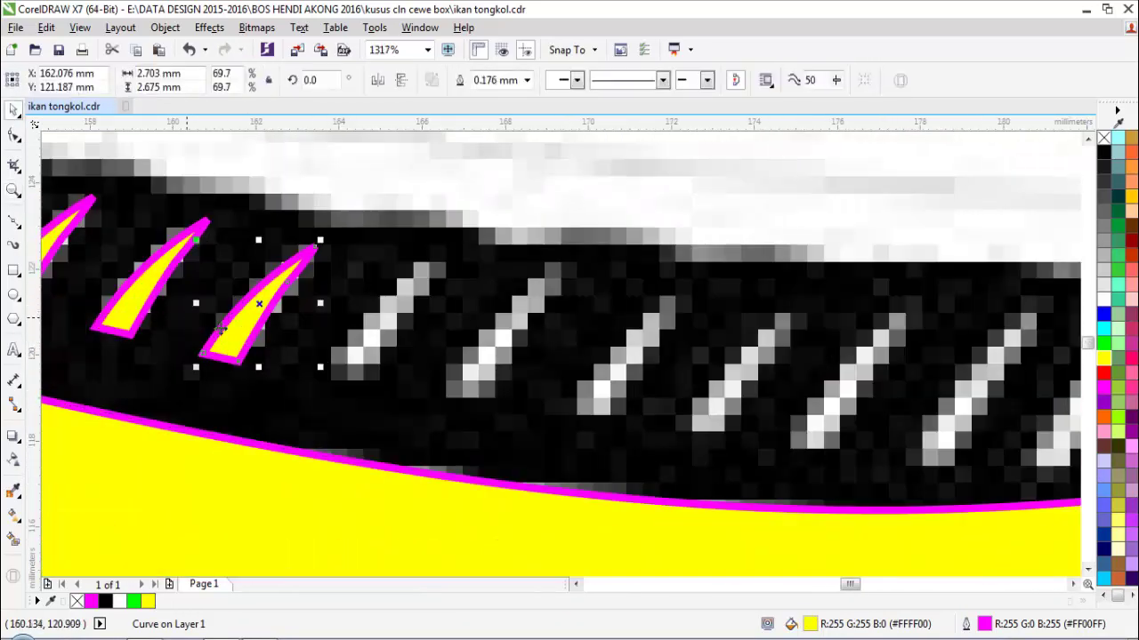
pyautogui.moveTo(227, 333); pyautogui.dragTo(474, 356)
pyautogui.rightClick(354, 351)
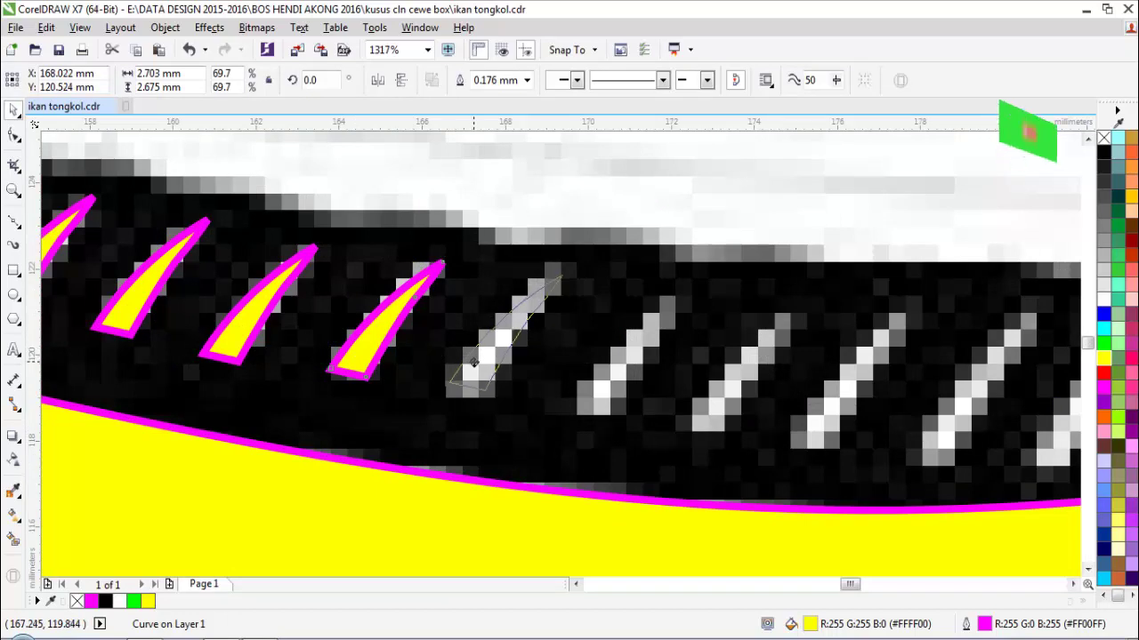
pyautogui.rightClick(474, 356)
# - Skew the fourteenth yellow ray vertically so it stands steeper along its white gap
pyautogui.click(539, 312)
pyautogui.moveTo(570, 331); pyautogui.dragTo(570, 319)
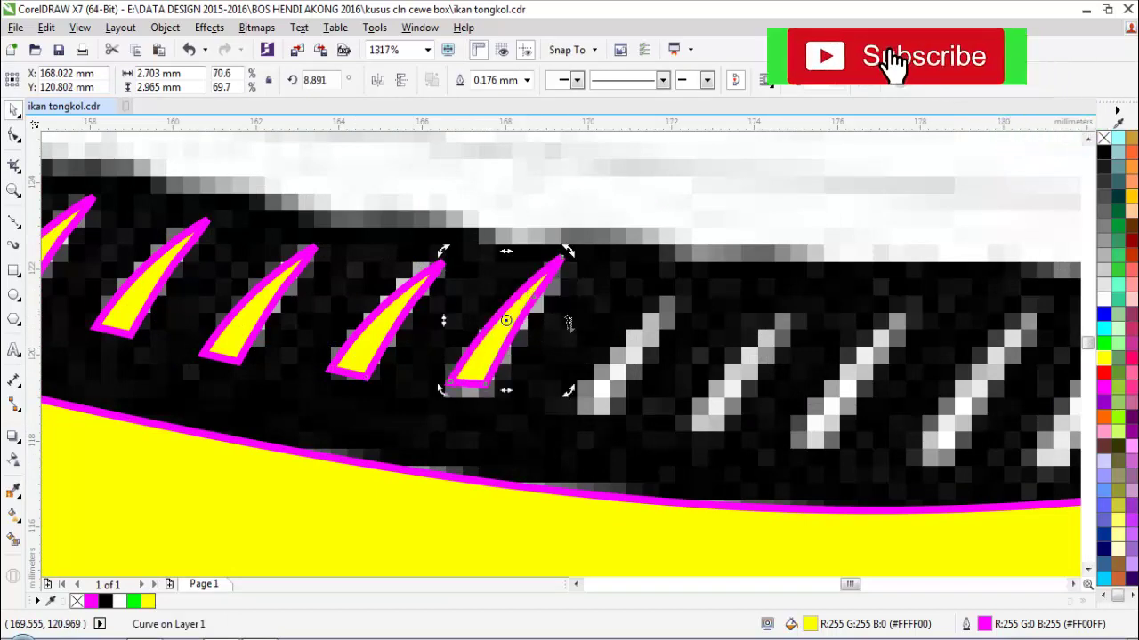
pyautogui.press('Escape')
# - Duplicate the skewed ray over the fifteenth to seventeenth white gaps and enlarge the seventeenth copy to about 78.5%
pyautogui.moveTo(491, 345); pyautogui.dragTo(824, 383)
pyautogui.rightClick(610, 367)
pyautogui.rightClick(728, 378)
pyautogui.moveTo(902, 307); pyautogui.dragTo(927, 291)
# - Duplicate the enlarged ray over the eighteenth and nineteenth white gaps and enlarge the nineteenth copy slightly
pyautogui.scroll(-1, 905, 304)
pyautogui.press('F2')
pyautogui.moveTo(779, 214); pyautogui.dragTo(1054, 450)
pyautogui.moveTo(450, 403); pyautogui.dragTo(673, 414)
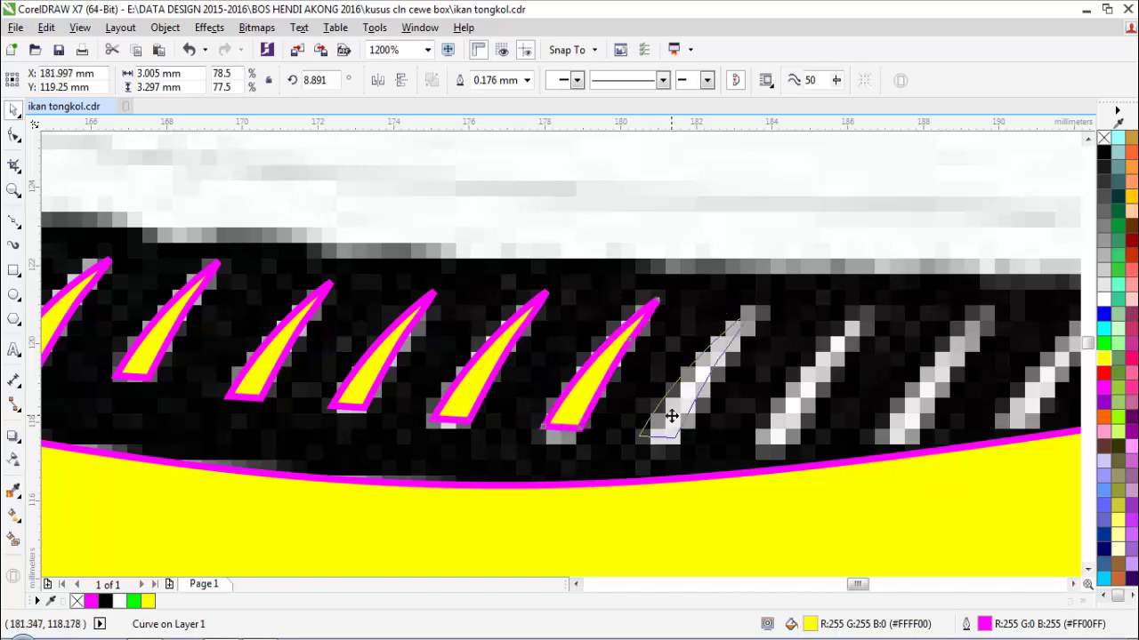
pyautogui.moveTo(761, 302); pyautogui.dragTo(772, 290)
pyautogui.scroll(-1, 753, 319)
pyautogui.press('F2')
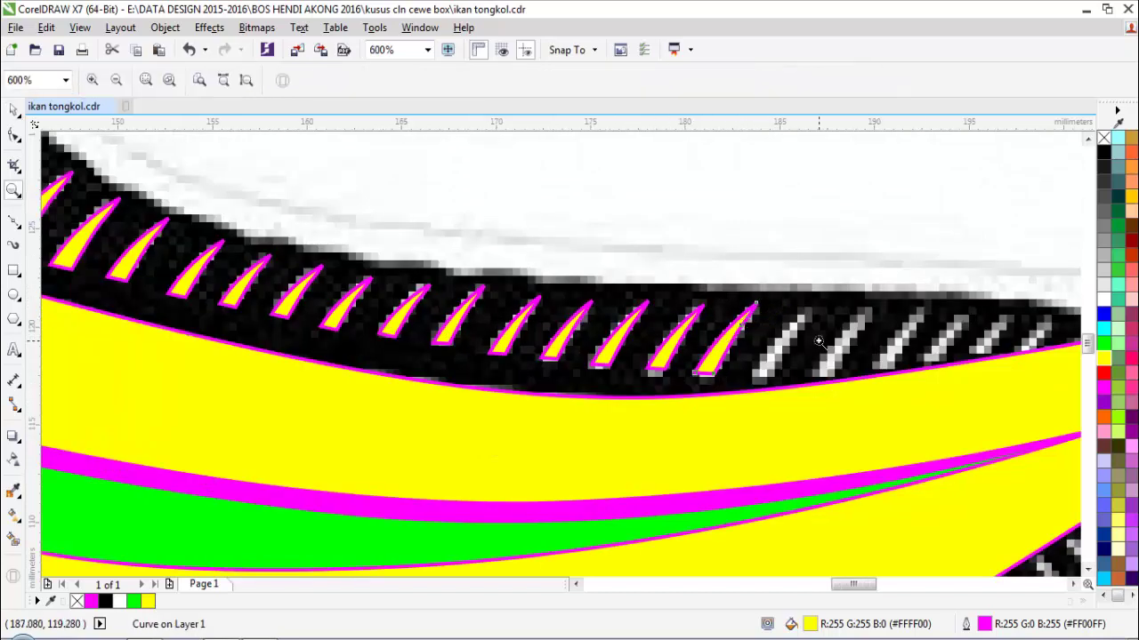
# - Duplicate the ray over the twentieth to twenty-second white gaps and shrink the last copy to 77.0% by 76.1%
pyautogui.click(818, 346)
pyautogui.moveTo(366, 375); pyautogui.dragTo(474, 371)
pyautogui.moveTo(475, 372); pyautogui.dragTo(601, 373)
pyautogui.moveTo(702, 356)
pyautogui.mouseDown()
pyautogui.moveTo(712, 368)
pyautogui.moveTo(725, 354)
pyautogui.mouseUp()
pyautogui.moveTo(800, 261); pyautogui.dragTo(757, 304)
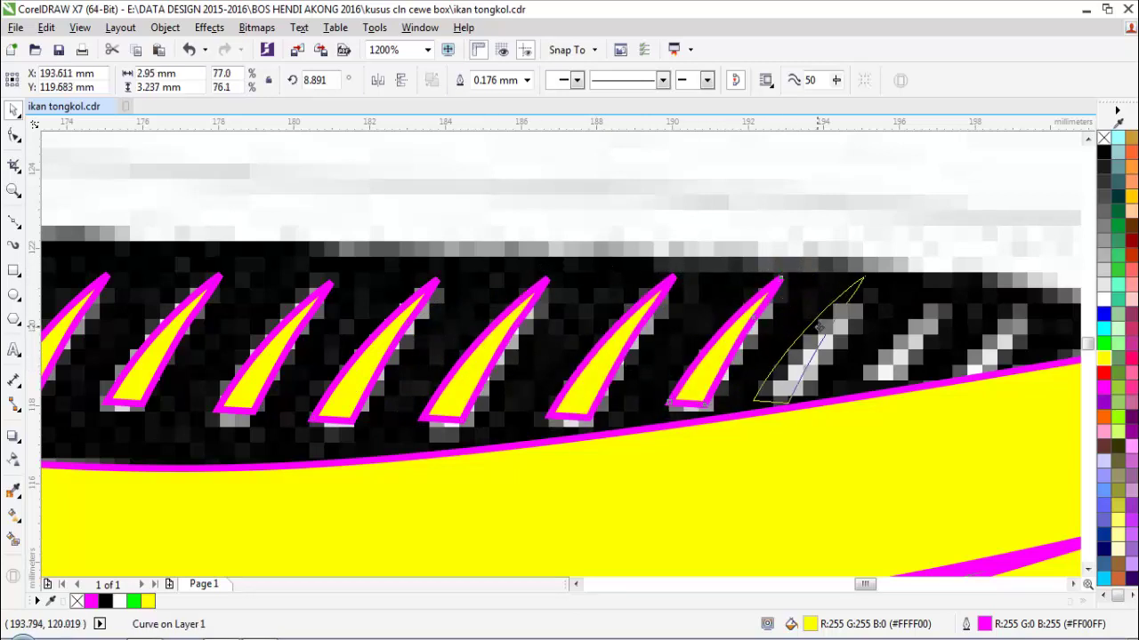
# - Fit progressively smaller ray copies over the last three white gaps near the tail, down to about 50% scale
pyautogui.moveTo(819, 327); pyautogui.dragTo(840, 313)
pyautogui.moveTo(893, 255); pyautogui.dragTo(1030, 315)
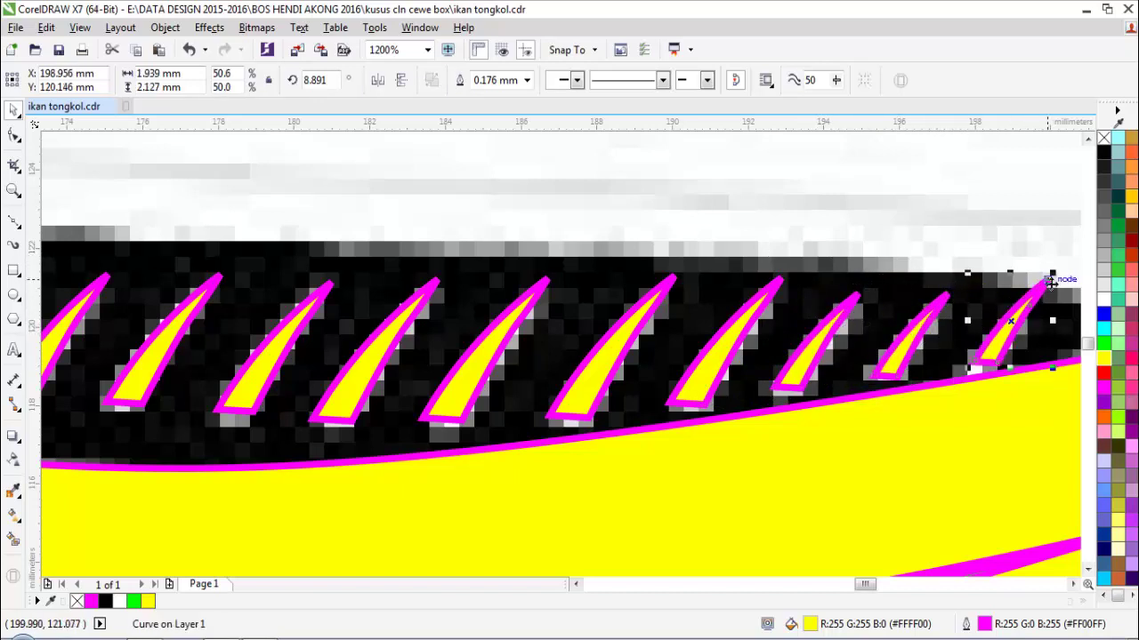
pyautogui.press('Escape')
# - Select all the yellow dorsal fin rays together and remove their magenta outlines
pyautogui.scroll(-5, 800, 285)
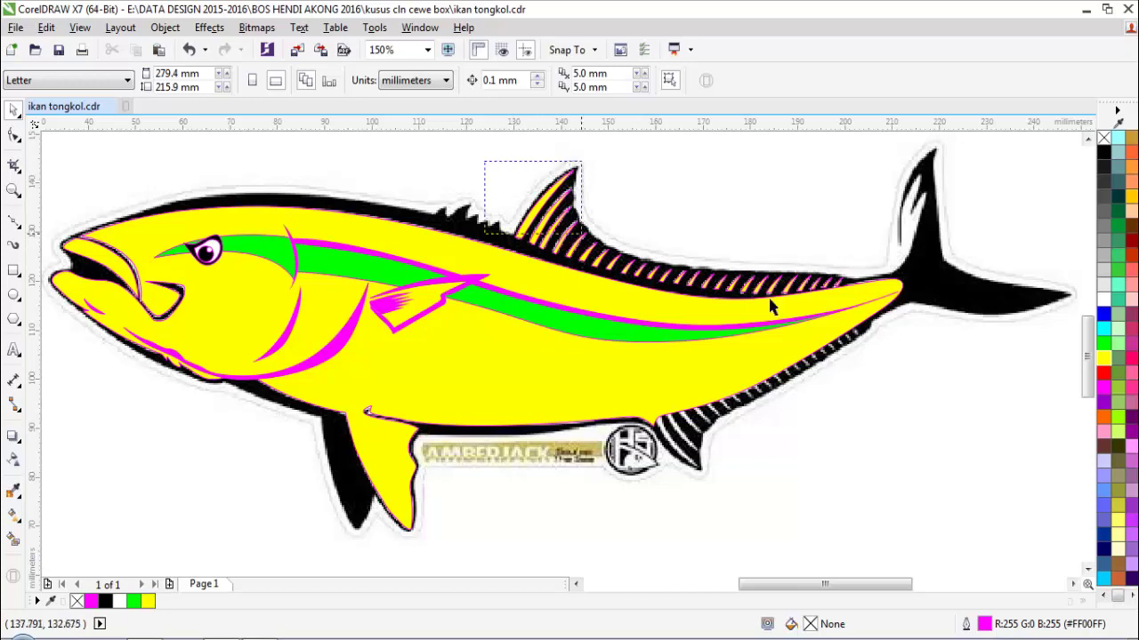
pyautogui.moveTo(870, 329); pyautogui.dragTo(870, 329)
pyautogui.click(462, 81)
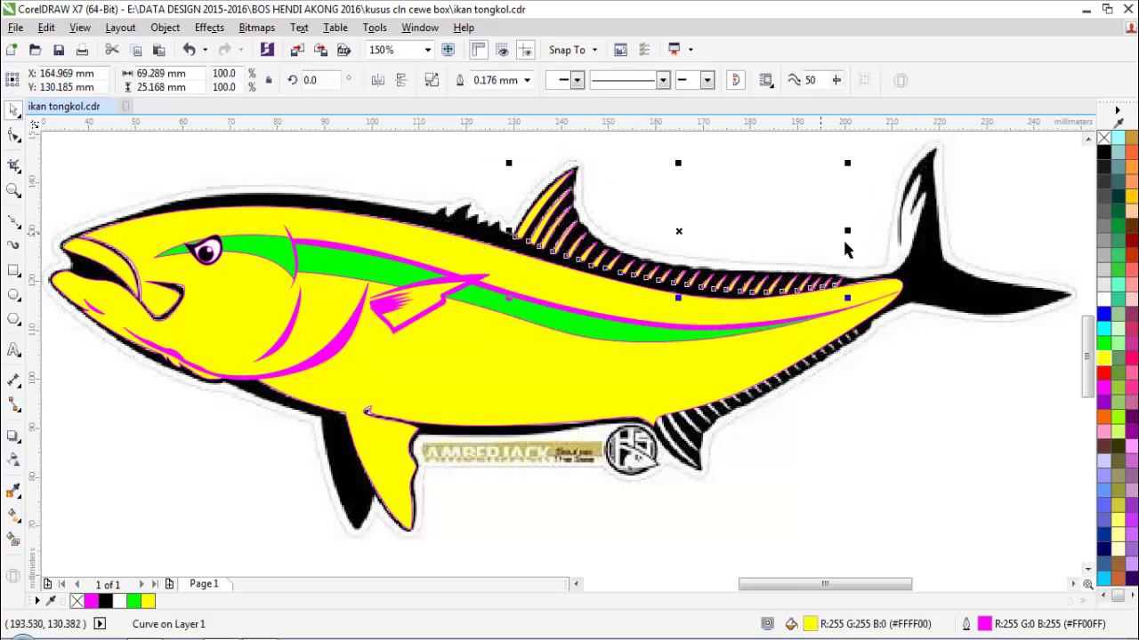
pyautogui.rightClick(1103, 139)
pyautogui.click(696, 227)
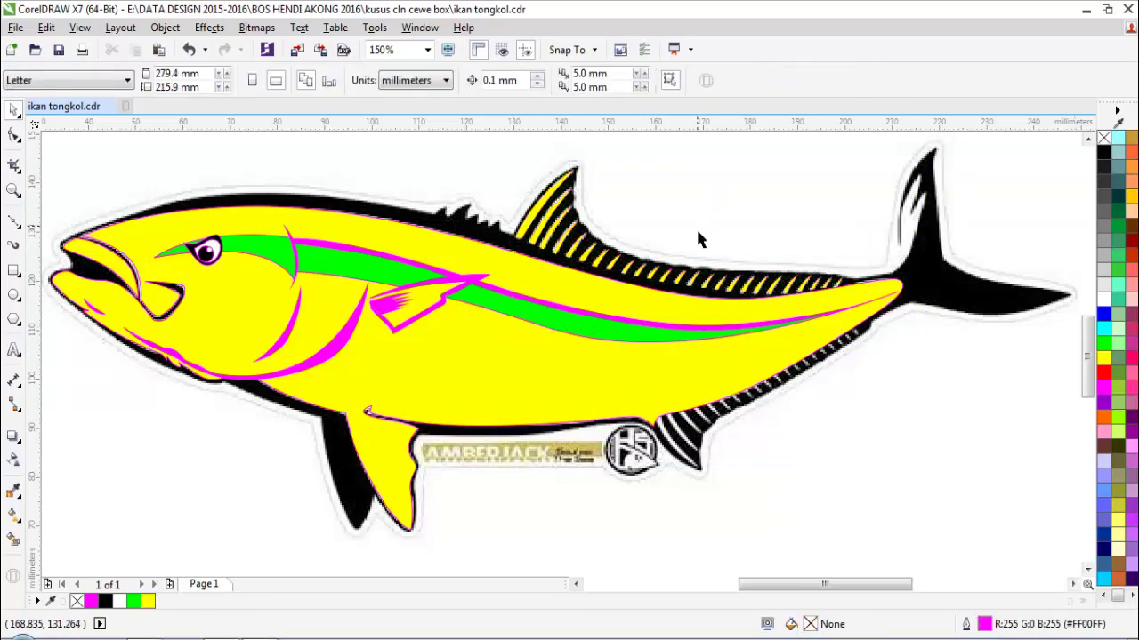
# - Outline the first white ray gap of the rear belly fin, overlapping the body, and fill it with the body's yellow
pyautogui.press('z')
pyautogui.moveTo(632, 406); pyautogui.dragTo(808, 490)
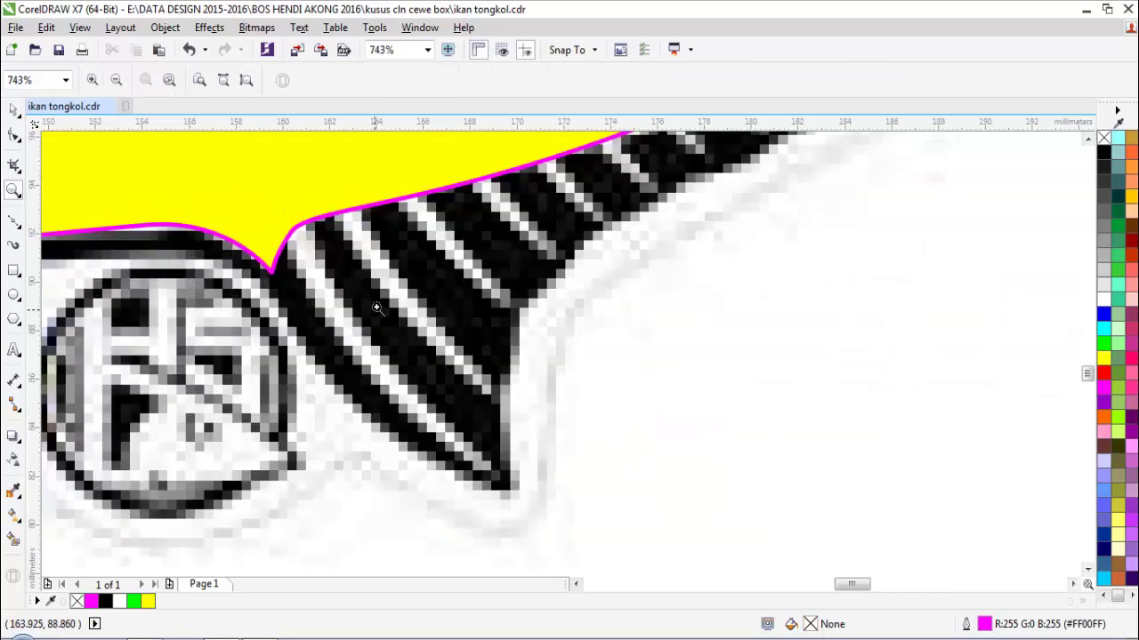
pyautogui.press('F10')
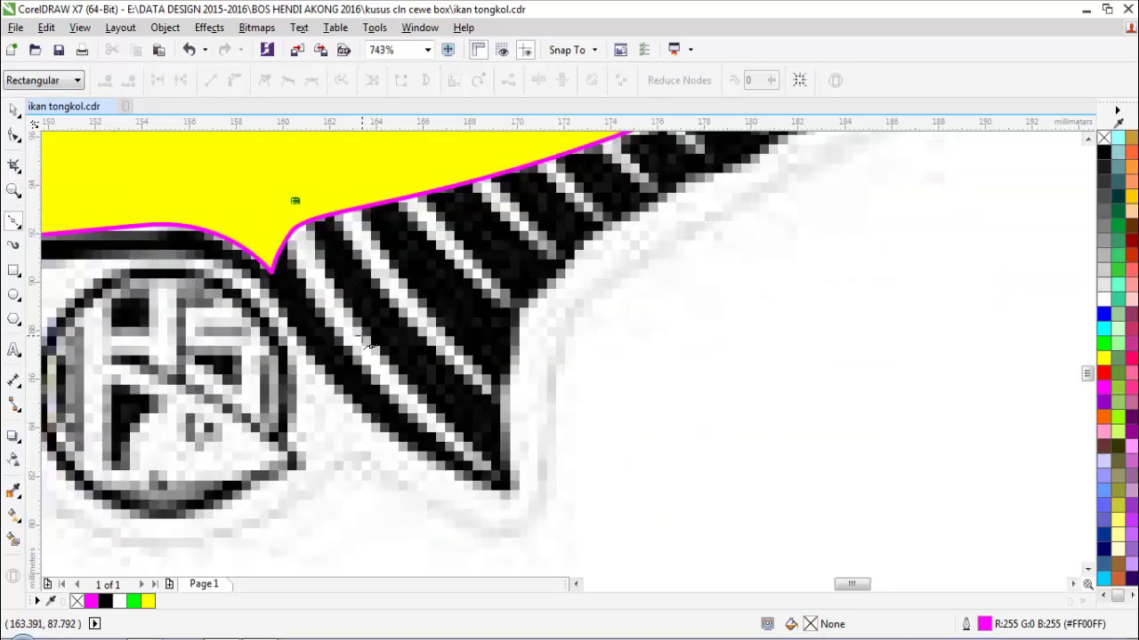
pyautogui.moveTo(374, 345); pyautogui.dragTo(308, 318)
pyautogui.click(495, 469)
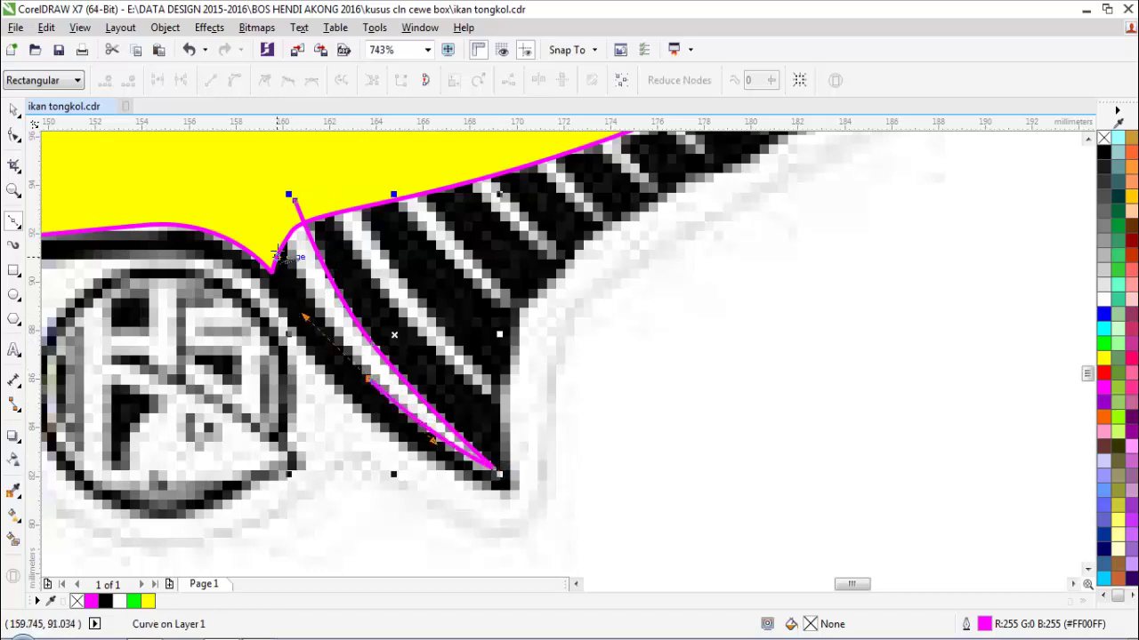
pyautogui.click(276, 231)
pyautogui.press('space')
pyautogui.press('i')
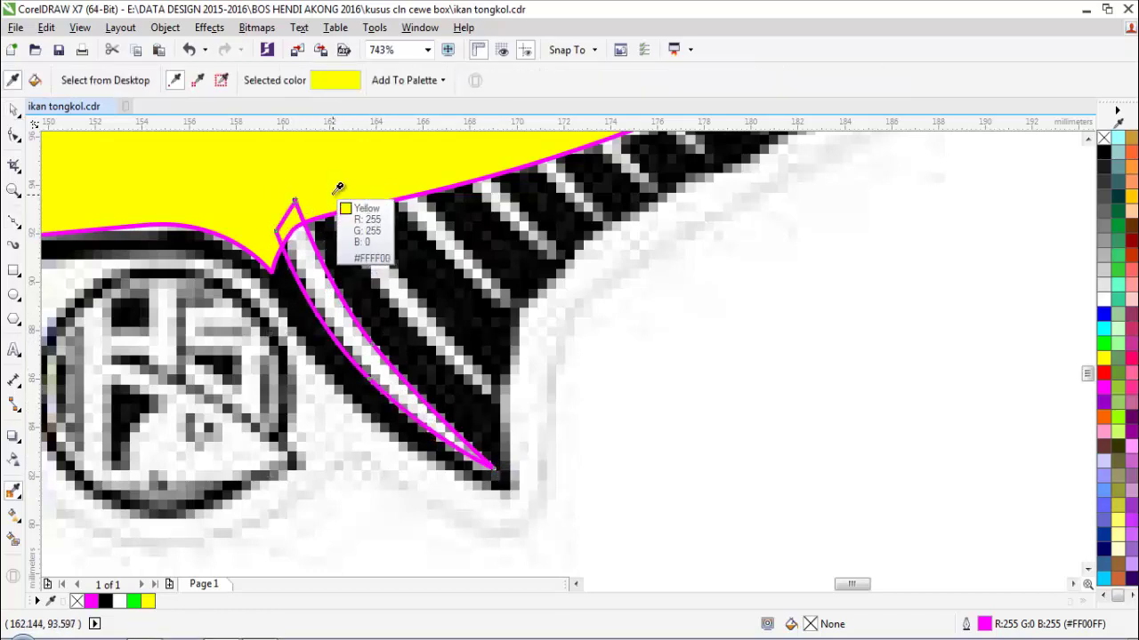
pyautogui.click(333, 197)
pyautogui.click(311, 282)
# - Duplicate the yellow ray over the belly fin's second white gap, scaling the copy to 81.3% and rotating it slightly to fit
pyautogui.press('space')
pyautogui.moveTo(336, 334); pyautogui.dragTo(371, 290)
pyautogui.rightClick(372, 290)
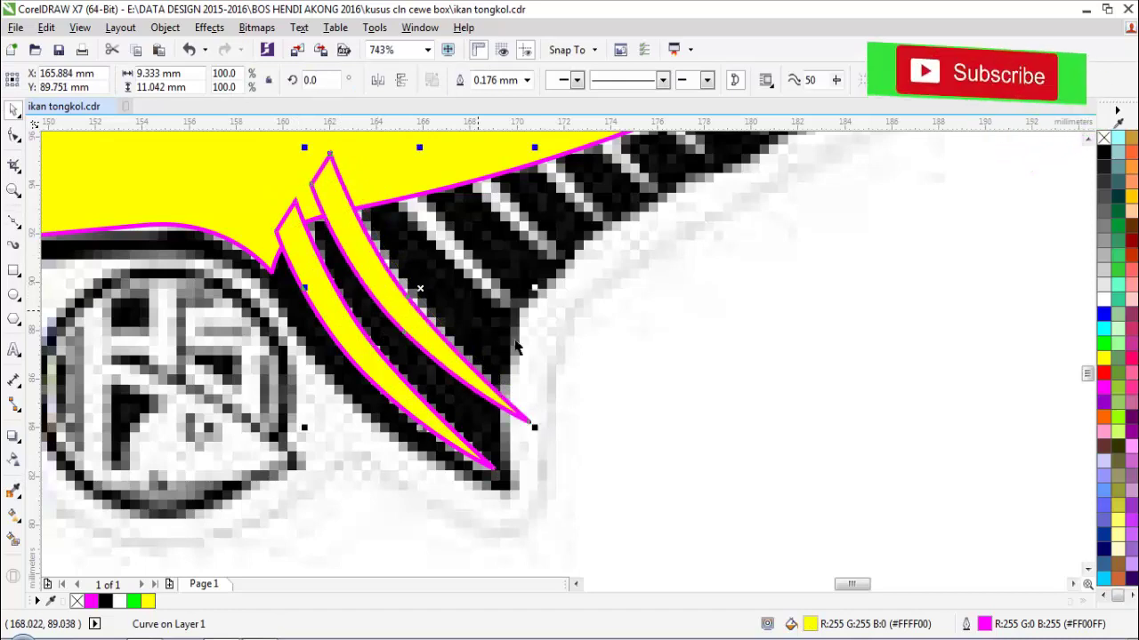
pyautogui.moveTo(536, 429); pyautogui.dragTo(468, 359)
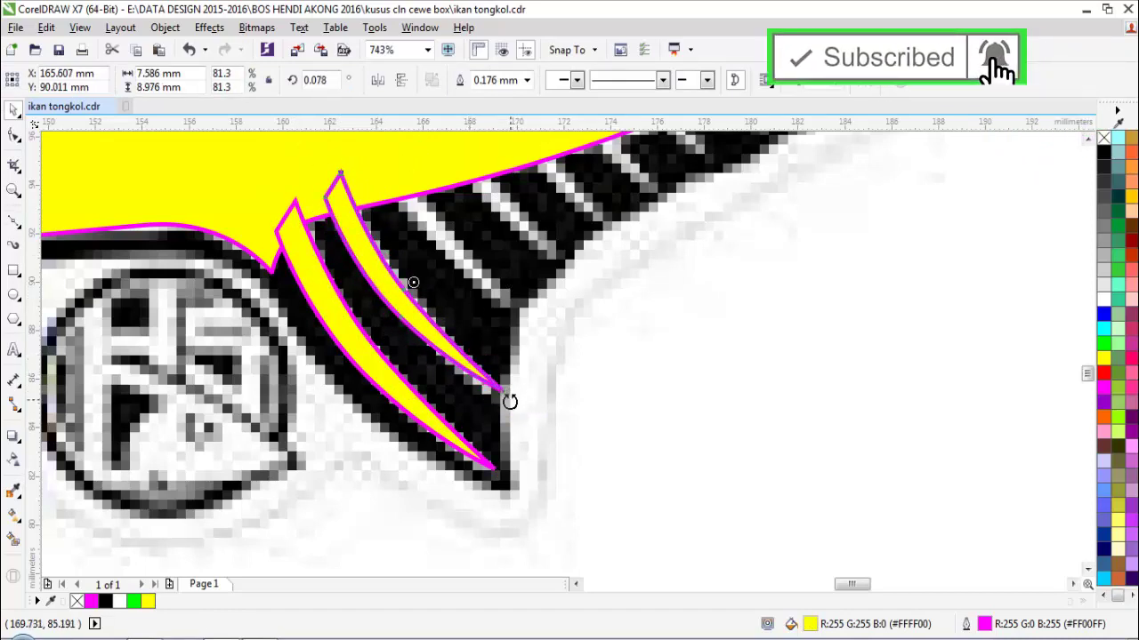
pyautogui.scroll(-4, 520, 399)
pyautogui.click(531, 396)
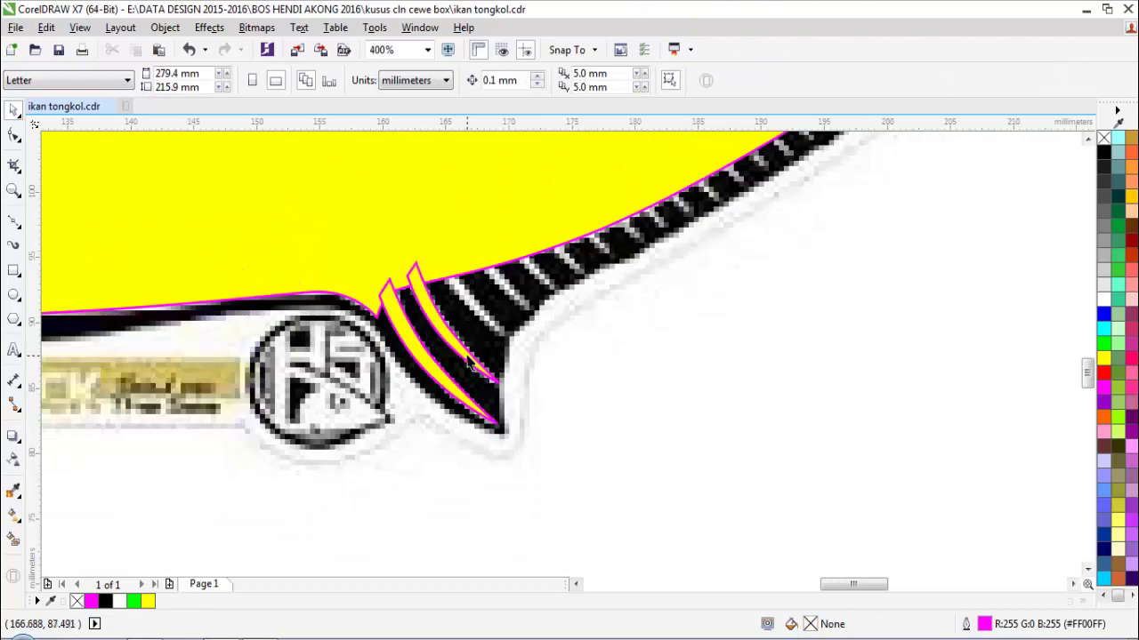
# - Duplicate the second belly fin ray over the third white gap and scale the copy to 71.4%
pyautogui.press('space')
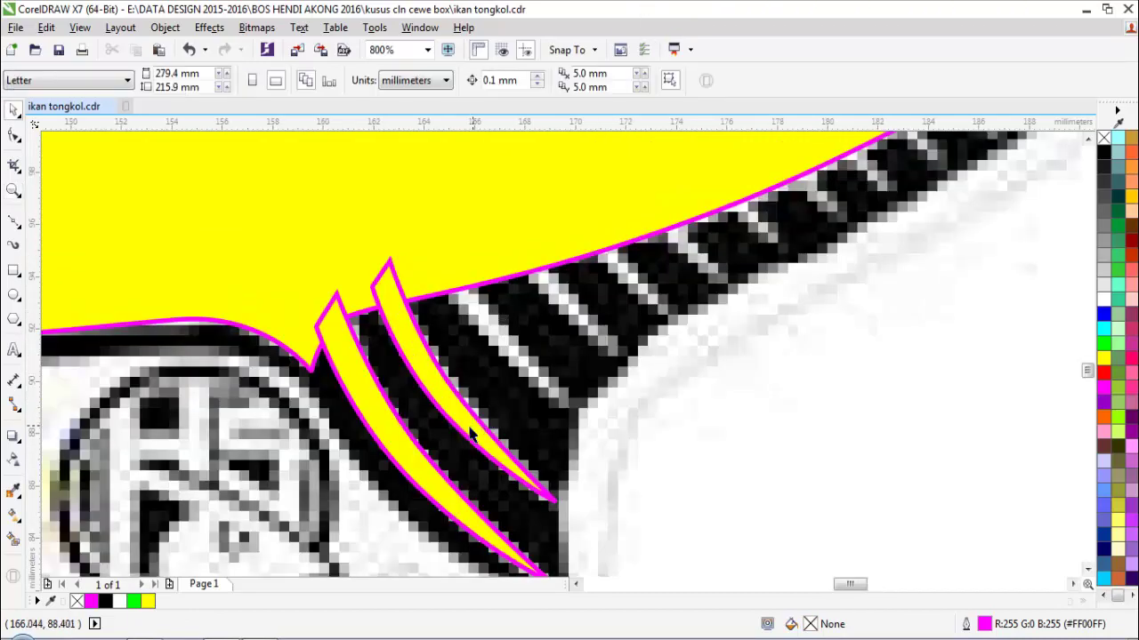
pyautogui.moveTo(479, 421); pyautogui.dragTo(516, 336)
pyautogui.rightClick(516, 336)
pyautogui.scroll(-2, 516, 336)
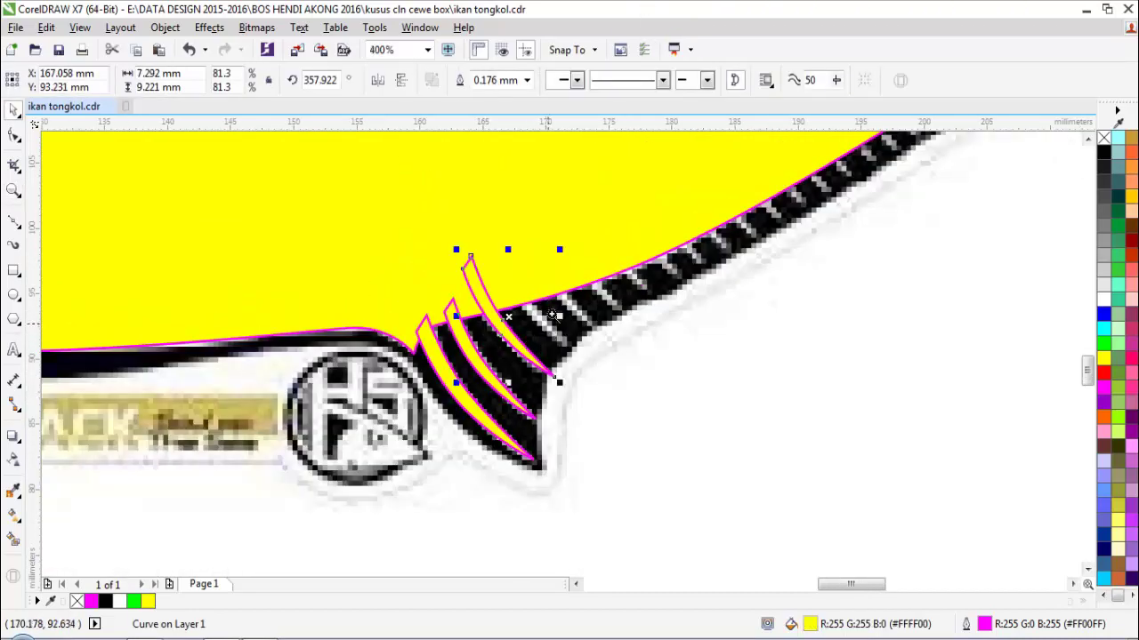
pyautogui.scroll(2, 523, 345)
pyautogui.moveTo(572, 252); pyautogui.dragTo(560, 251)
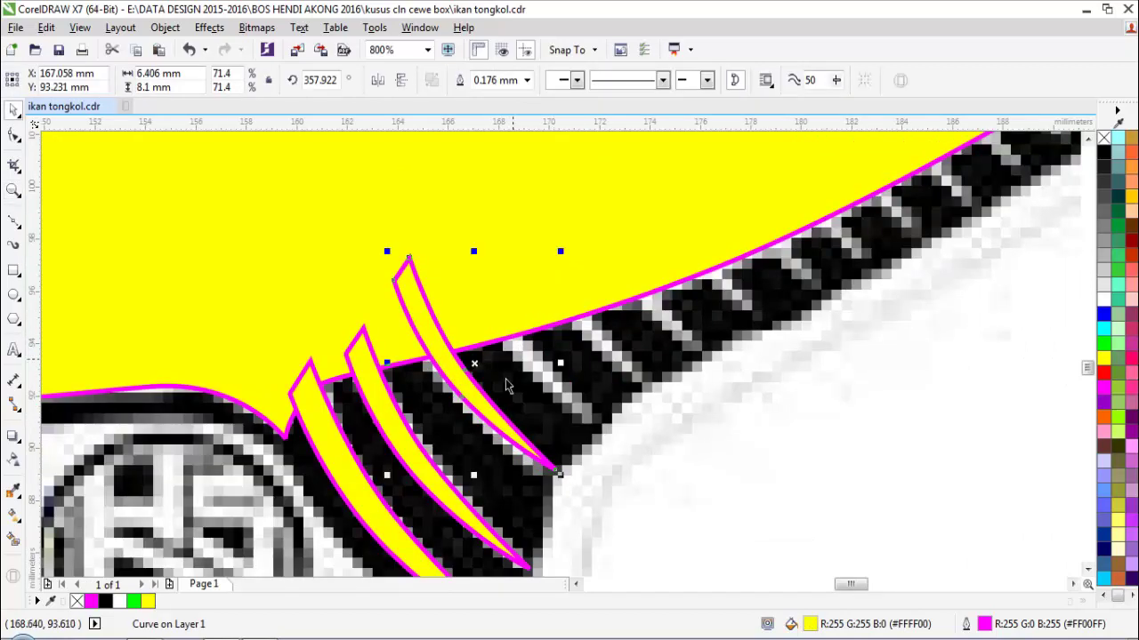
# - Duplicate the third belly fin ray in a row over the next five white gaps toward the tail
pyautogui.moveTo(492, 413); pyautogui.dragTo(701, 261)
pyautogui.rightClick(589, 315)
pyautogui.rightClick(641, 290)
pyautogui.rightClick(701, 262)
pyautogui.moveTo(700, 261); pyautogui.dragTo(758, 231)
pyautogui.rightClick(759, 232)
pyautogui.scroll(-1, 756, 231)
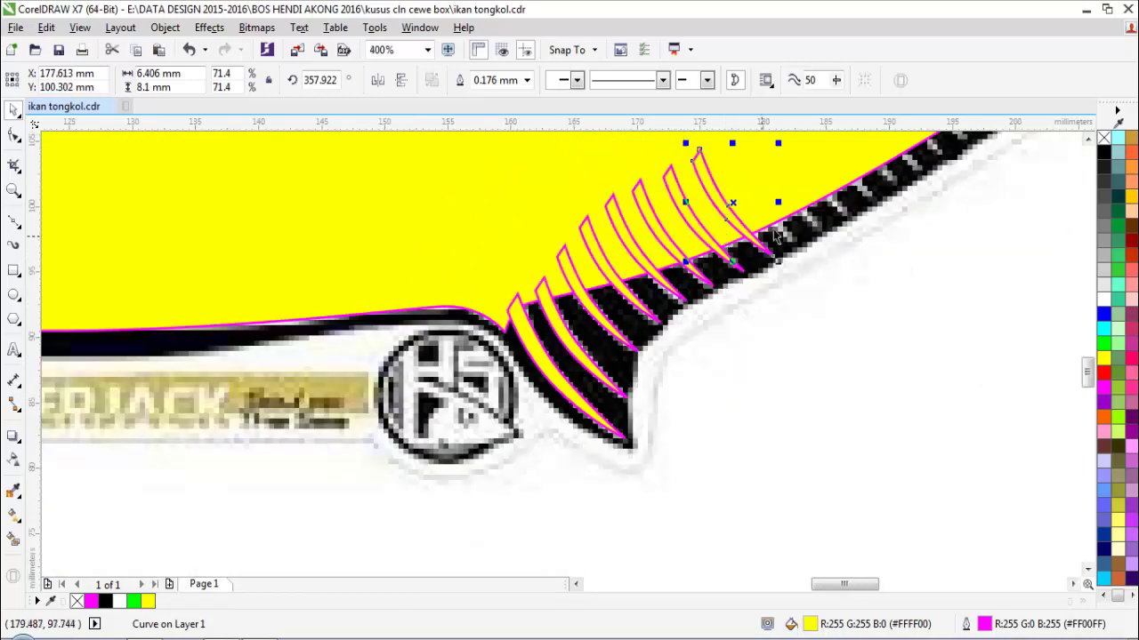
# - Duplicate the belly fin ray over the next six white gaps along the black lower edge toward the tail
pyautogui.press('F2')
pyautogui.click(806, 204)
pyautogui.press('space')
pyautogui.moveTo(462, 435); pyautogui.dragTo(758, 259)
pyautogui.press('space')
pyautogui.press('space')
pyautogui.press('space')
pyautogui.press('space')
pyautogui.scroll(-2, 757, 259)
pyautogui.scroll(2, 756, 278)
pyautogui.scroll(2, 534, 342)
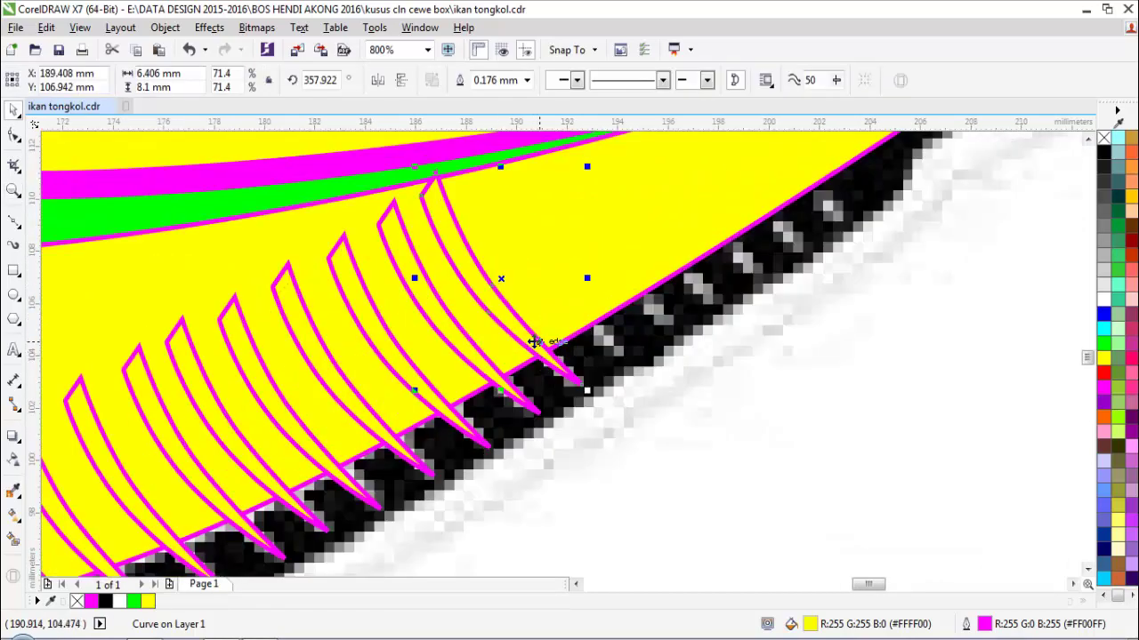
# - Add six more evenly spaced copies of the ray over the remaining white gaps up to the tail end
pyautogui.moveTo(536, 344); pyautogui.dragTo(583, 312)
pyautogui.rightClick(583, 312)
pyautogui.hotkey('ctrl', 'r')
pyautogui.hotkey('ctrl', 'r')
pyautogui.hotkey('ctrl', 'r')
pyautogui.hotkey('ctrl', 'r')
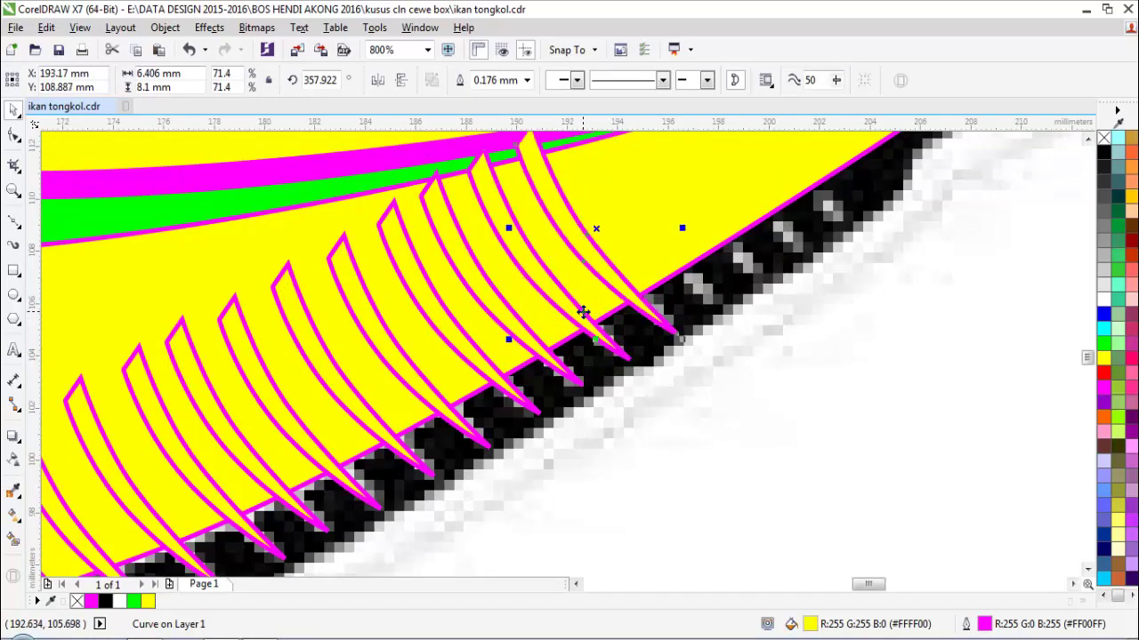
pyautogui.hotkey('ctrl', 'r')
# - Shift the last two rays near the tail slightly up and toward the head so they sit over their white gaps
pyautogui.scroll(-1, 756, 259)
pyautogui.scroll(2, 758, 258)
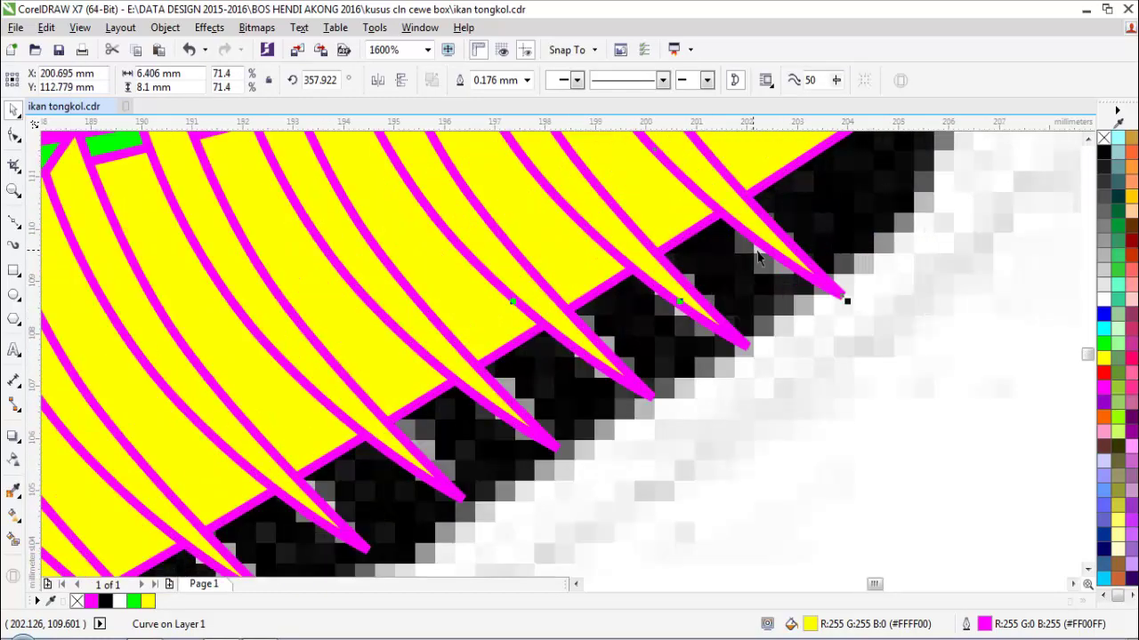
pyautogui.moveTo(746, 216); pyautogui.dragTo(752, 219)
pyautogui.moveTo(717, 327); pyautogui.dragTo(685, 299)
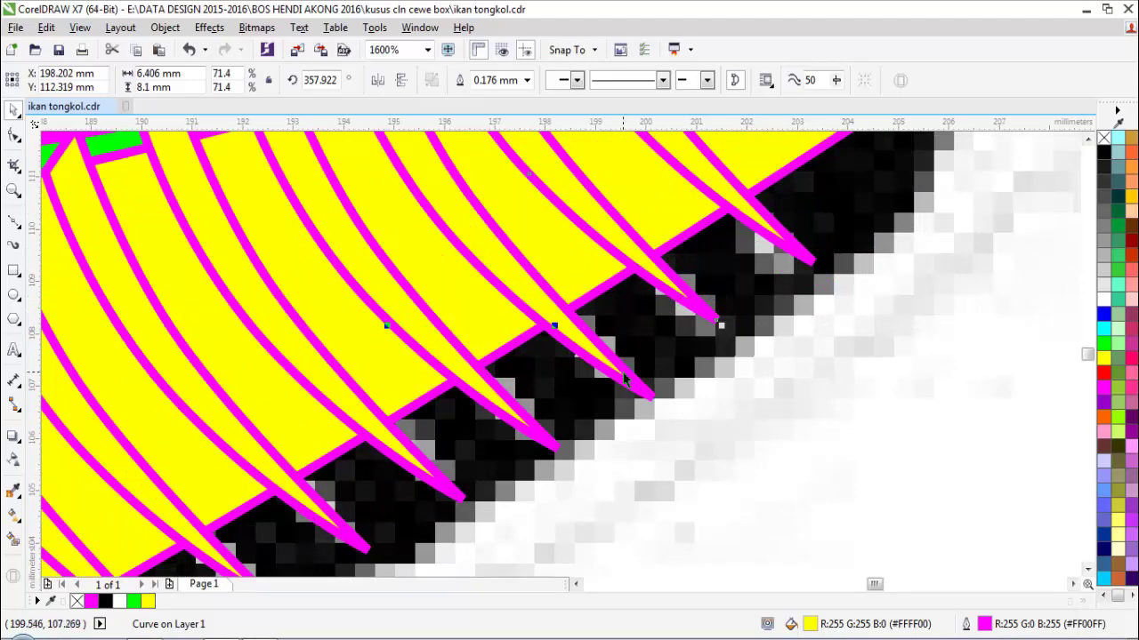
# - Select all the yellow rays of the rear belly fin and remove their outlines
pyautogui.scroll(-3, 624, 379)
pyautogui.moveTo(316, 558); pyautogui.dragTo(648, 267)
pyautogui.click(464, 82)
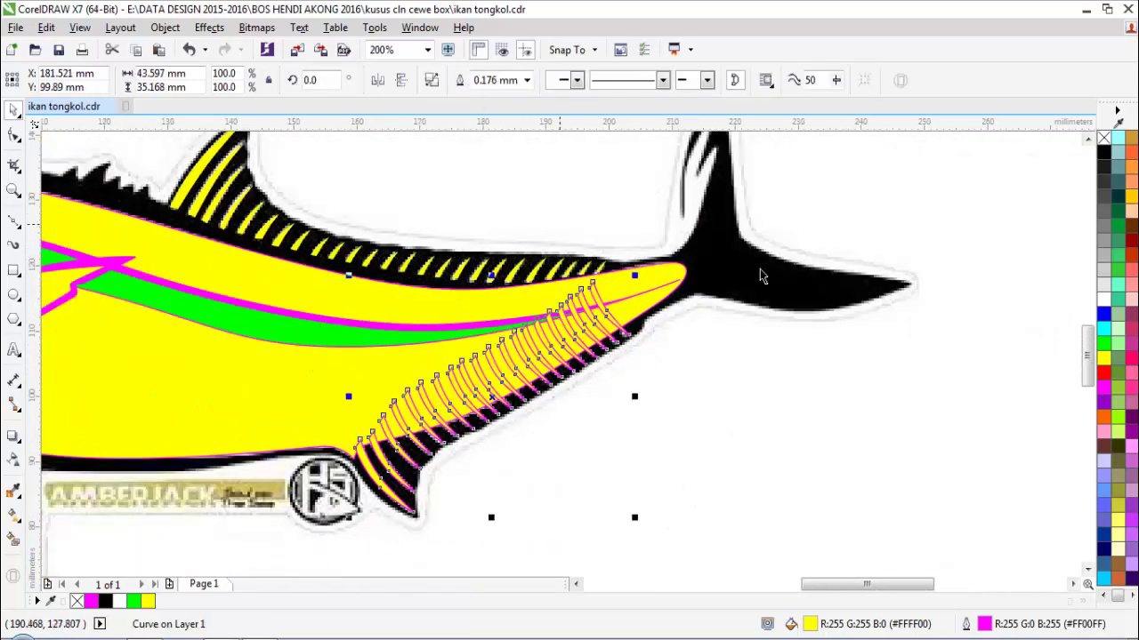
pyautogui.rightClick(1104, 138)
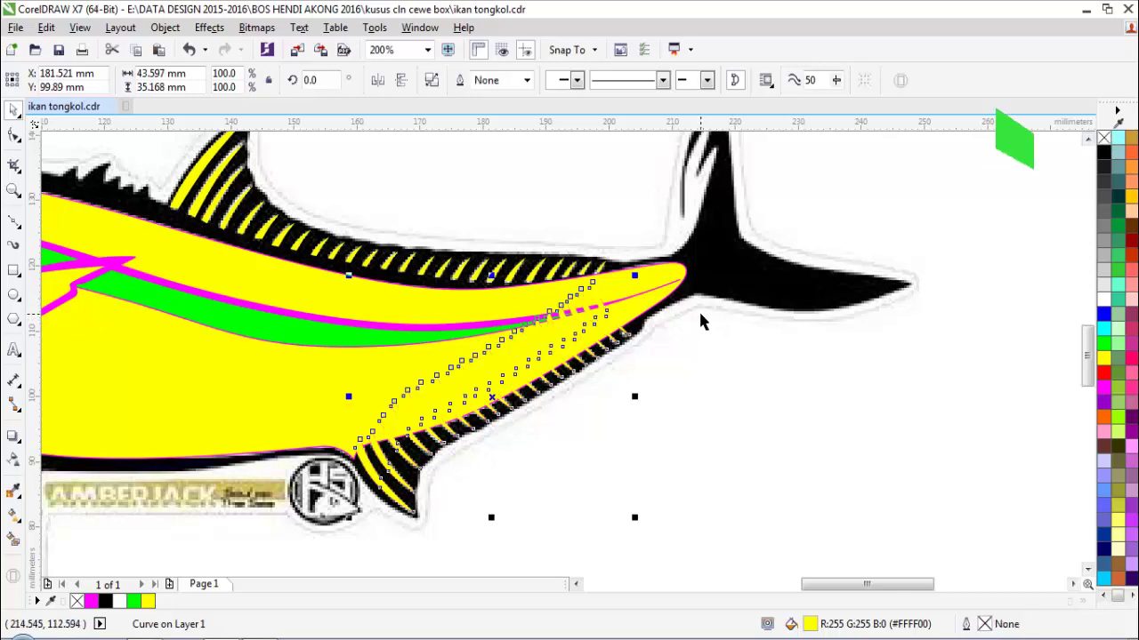
pyautogui.scroll(-4, 609, 345)
pyautogui.moveTo(169, 451); pyautogui.dragTo(169, 451)
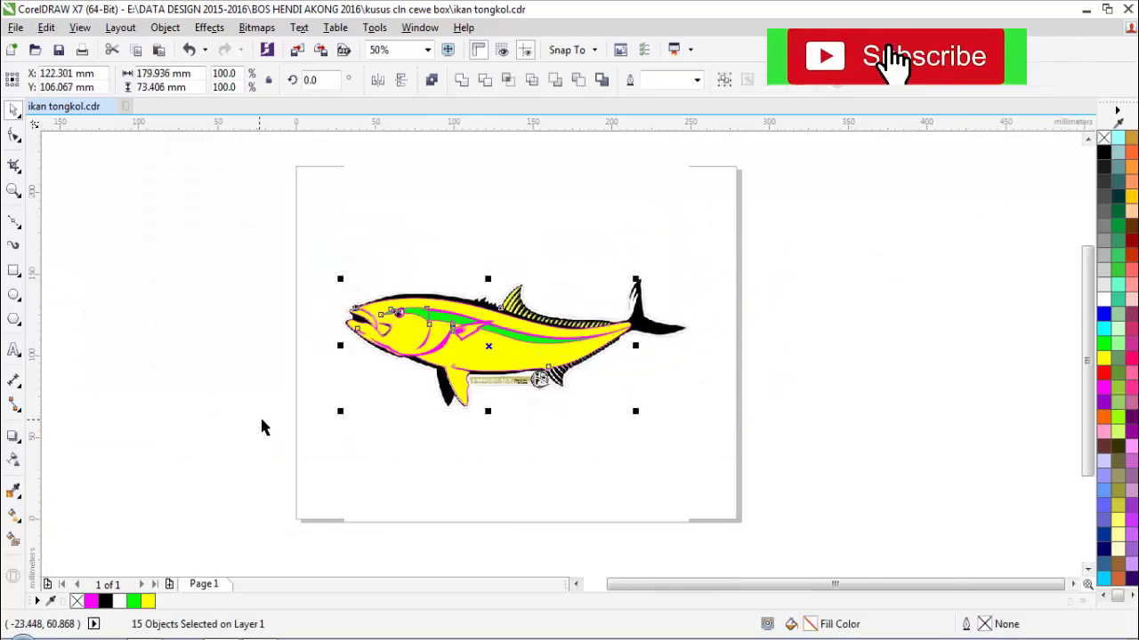
pyautogui.click(605, 444)
pyautogui.scroll(2, 534, 357)
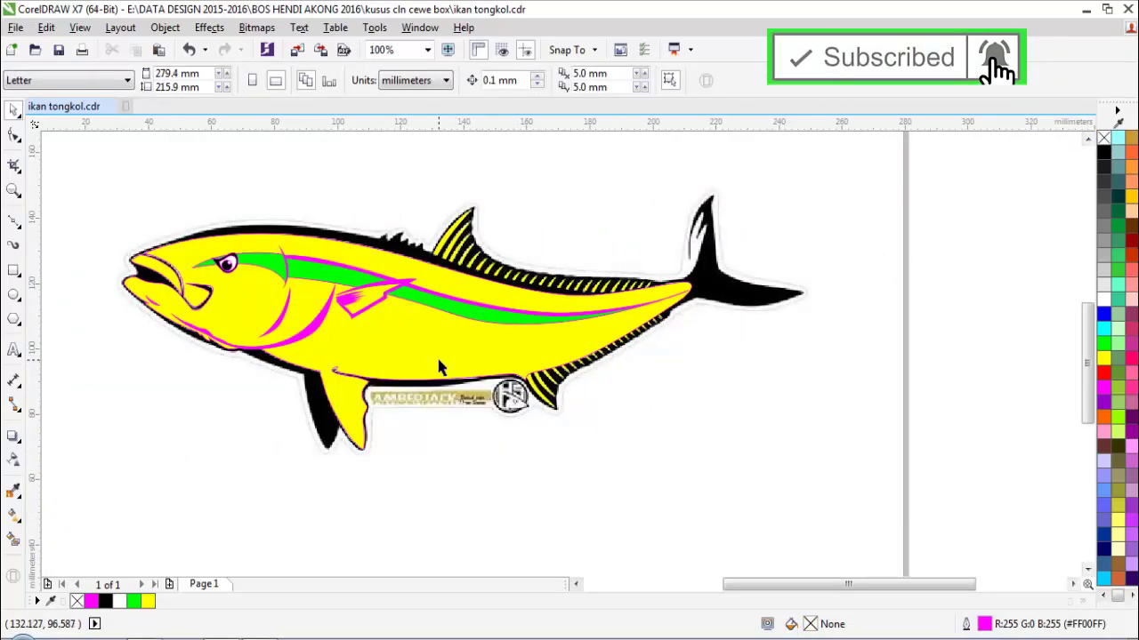
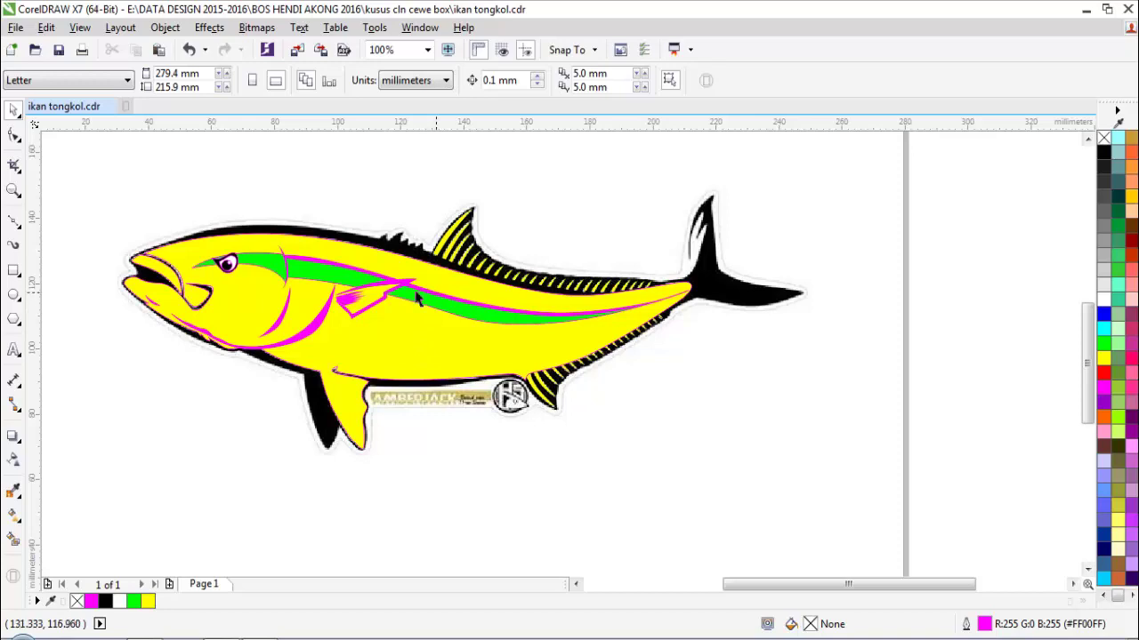
# - Start a curve outline of the fish's black silhouette at the mouth opening and trace up to the upper lip
pyautogui.scroll(2, 132, 255)
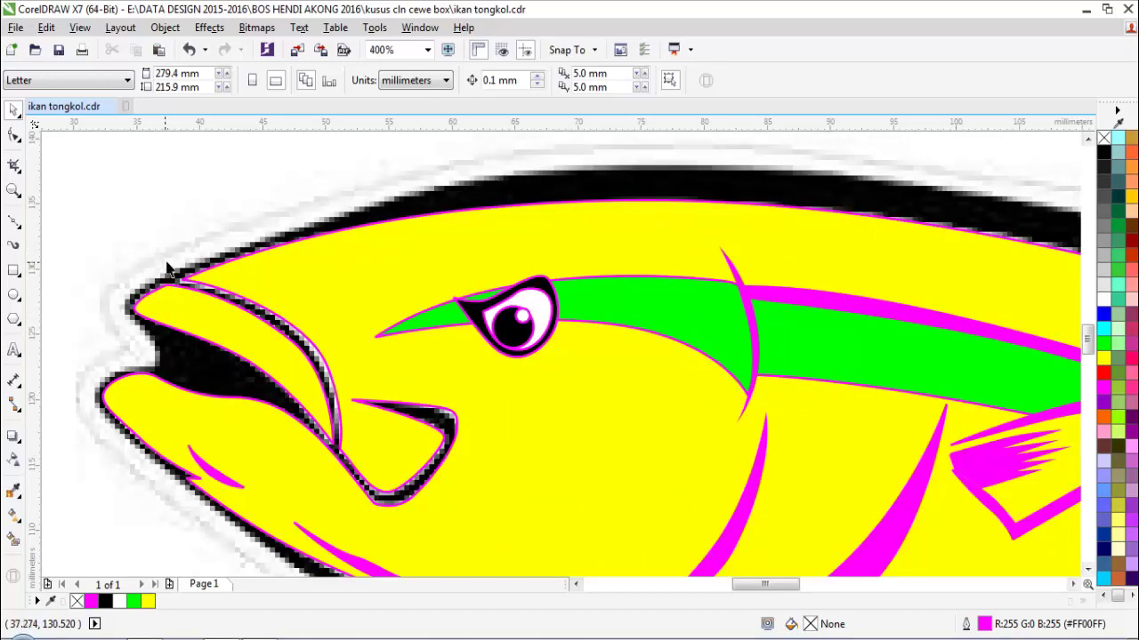
pyautogui.press('F5')
pyautogui.scroll(1, 151, 285)
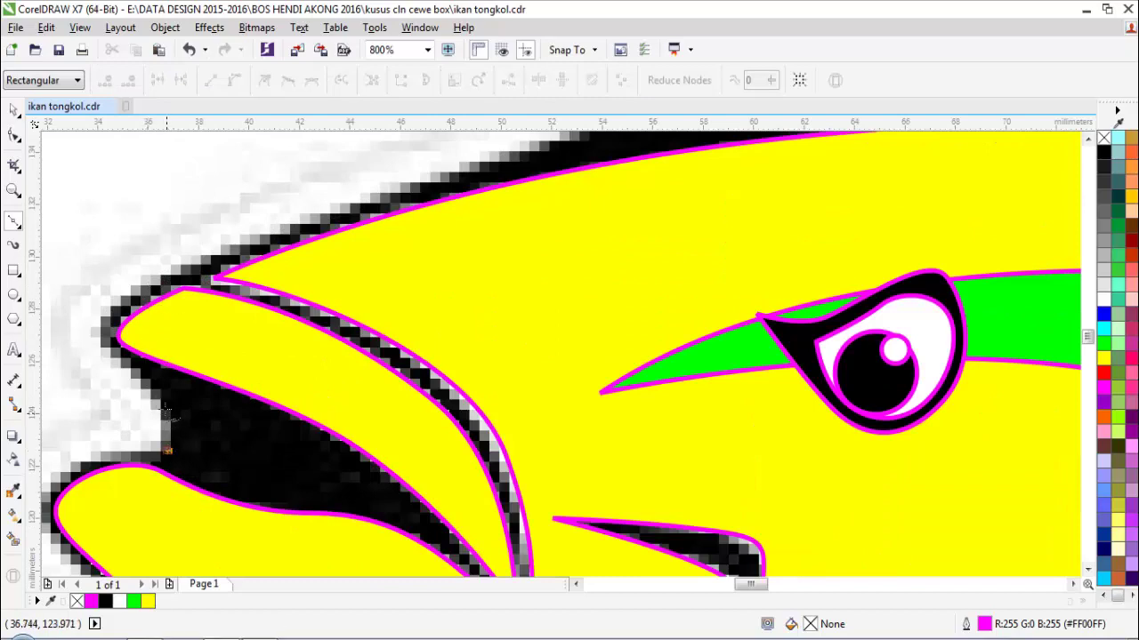
pyautogui.moveTo(156, 396); pyautogui.dragTo(129, 376)
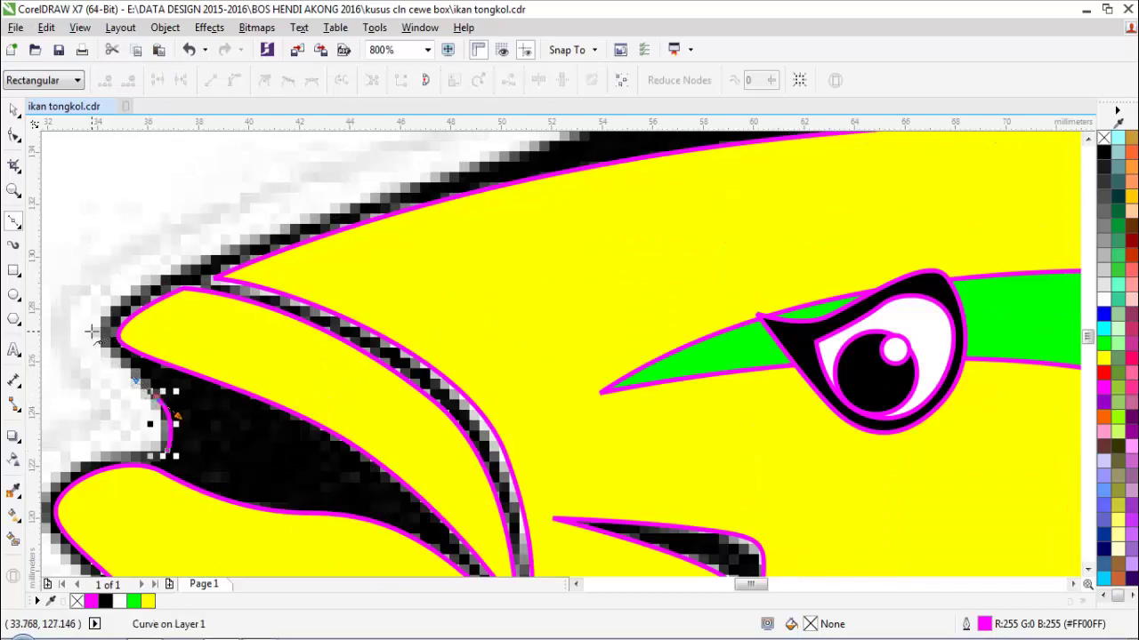
# - Continue the silhouette outline from the snout over the head and along the upper black edge of the back
pyautogui.scroll(-1, 134, 306)
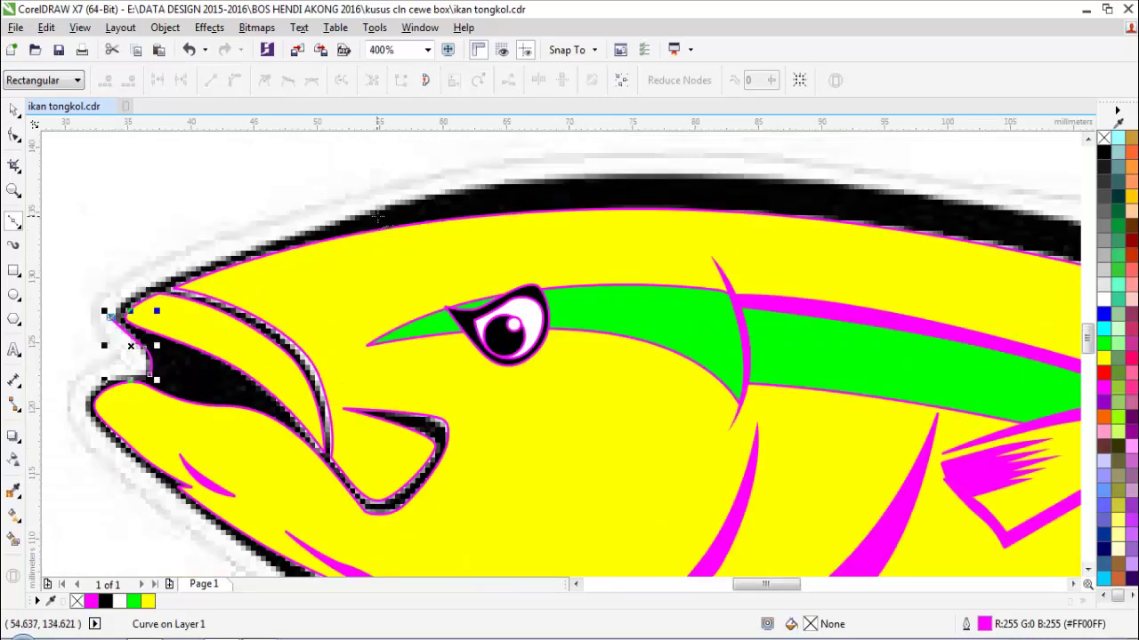
pyautogui.moveTo(382, 207); pyautogui.dragTo(596, 158)
pyautogui.scroll(-1, 489, 181)
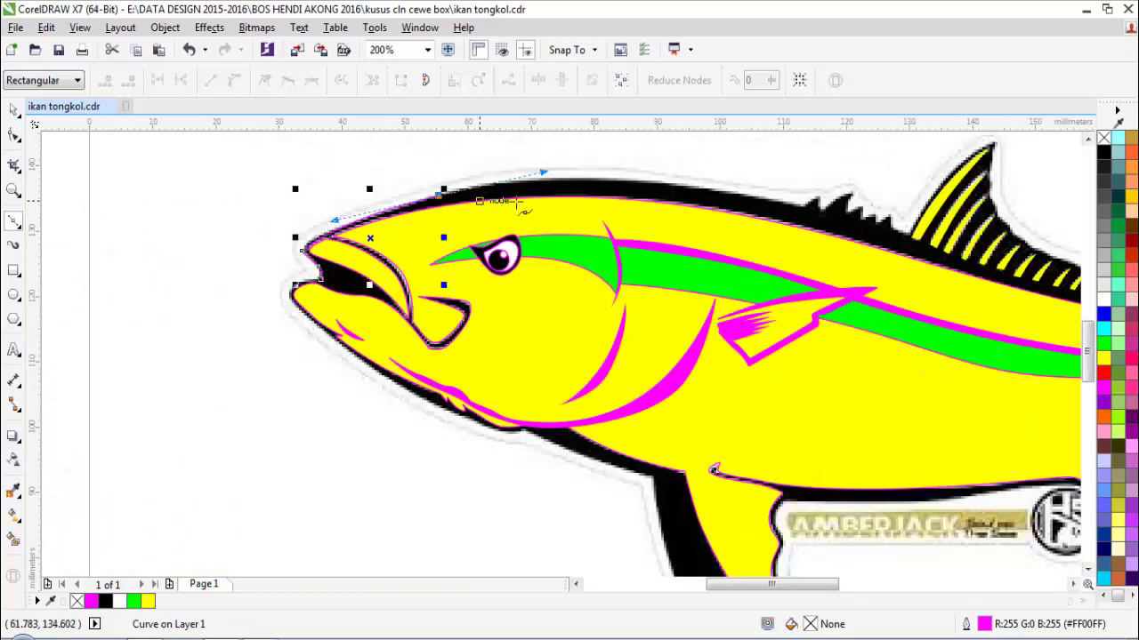
pyautogui.scroll(1, 903, 212)
pyautogui.moveTo(402, 157); pyautogui.dragTo(540, 179)
pyautogui.hotkey('ctrl', 'z')
pyautogui.moveTo(460, 163); pyautogui.dragTo(587, 178)
pyautogui.scroll(1, 752, 200)
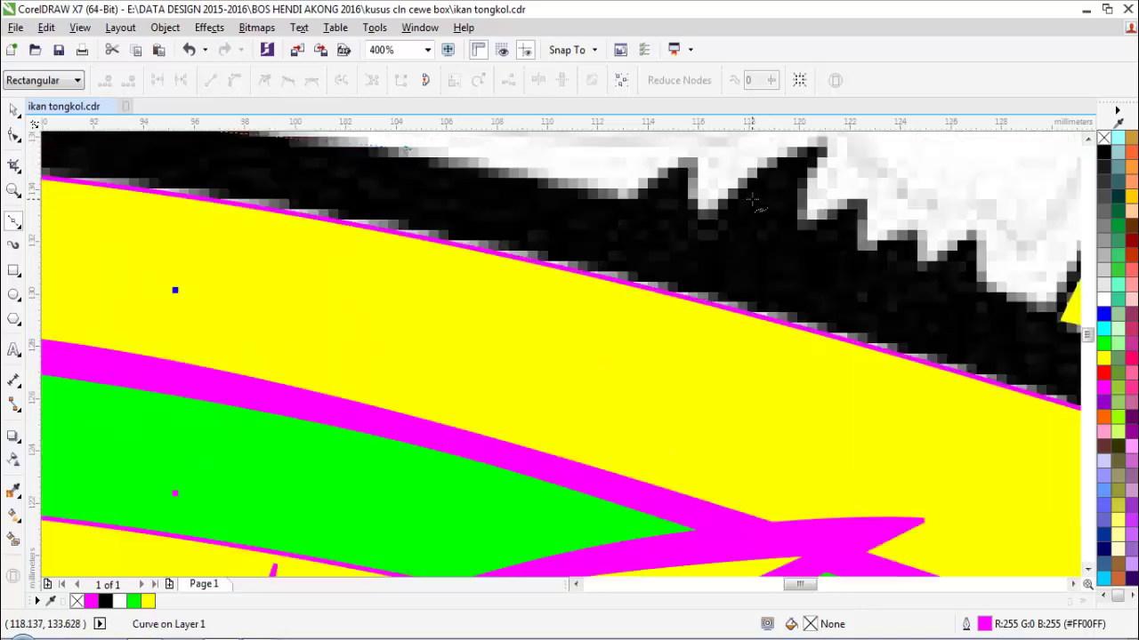
# - Trace the jagged spines of the small front dorsal fin and end the outline at the base of the larger dorsal fin
pyautogui.scroll(-1, 626, 209)
pyautogui.scroll(1, 691, 172)
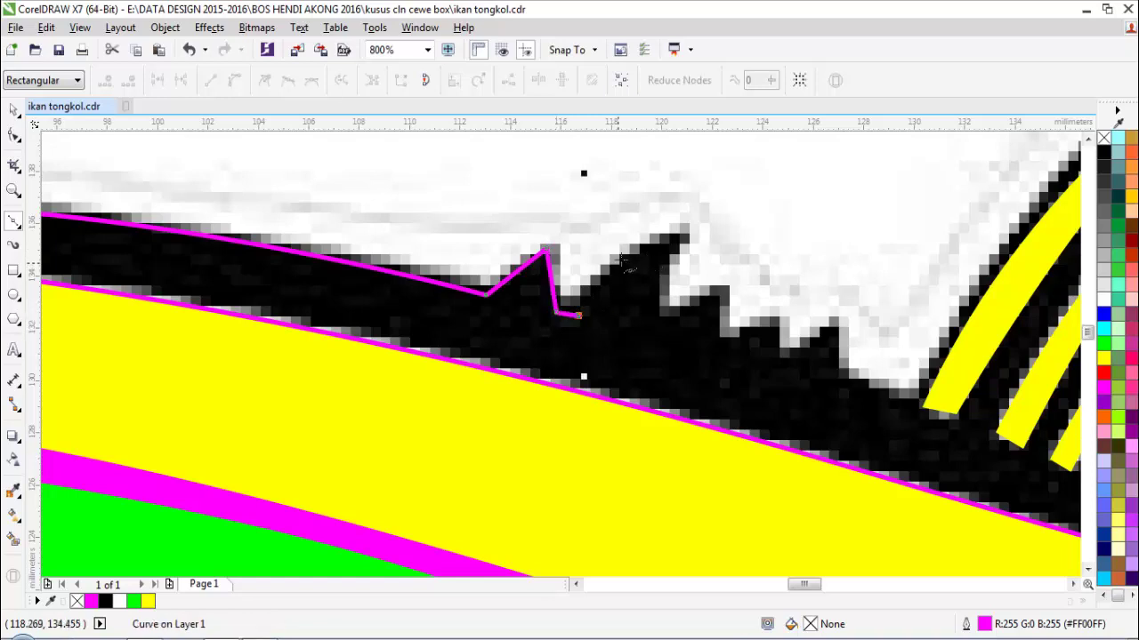
pyautogui.moveTo(621, 262); pyautogui.dragTo(678, 227)
pyautogui.click(650, 322)
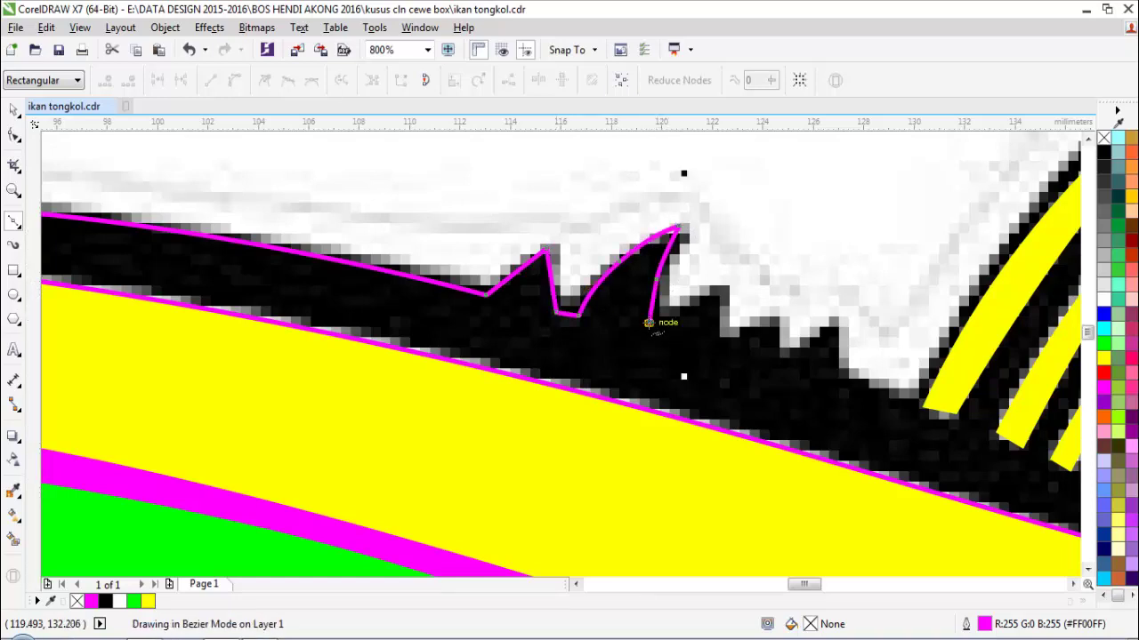
pyautogui.click(716, 293)
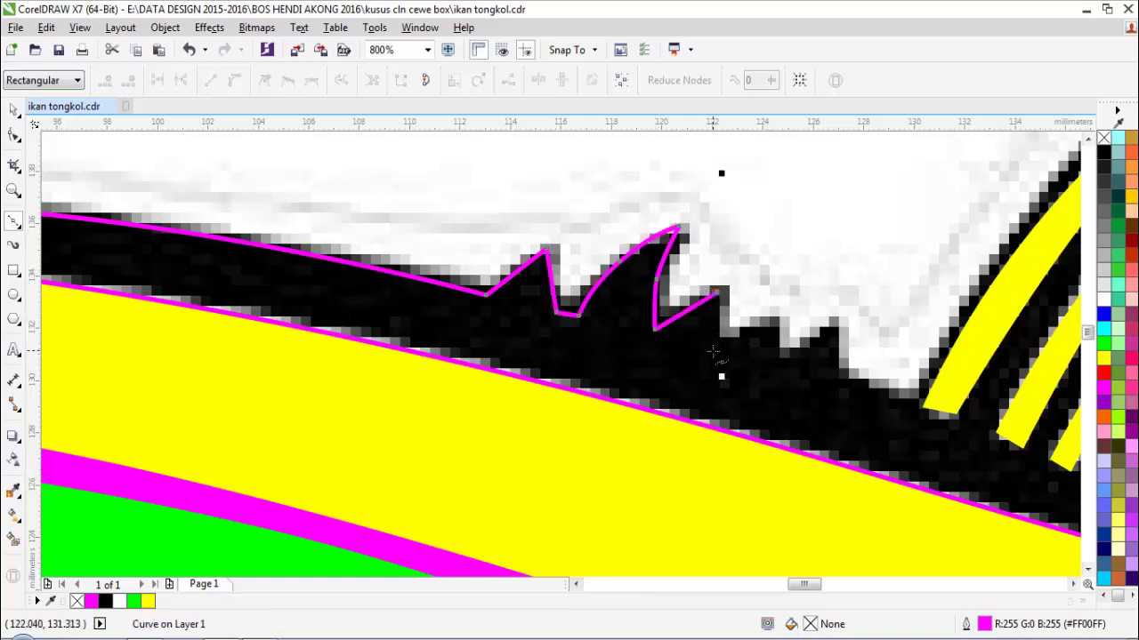
pyautogui.click(711, 351)
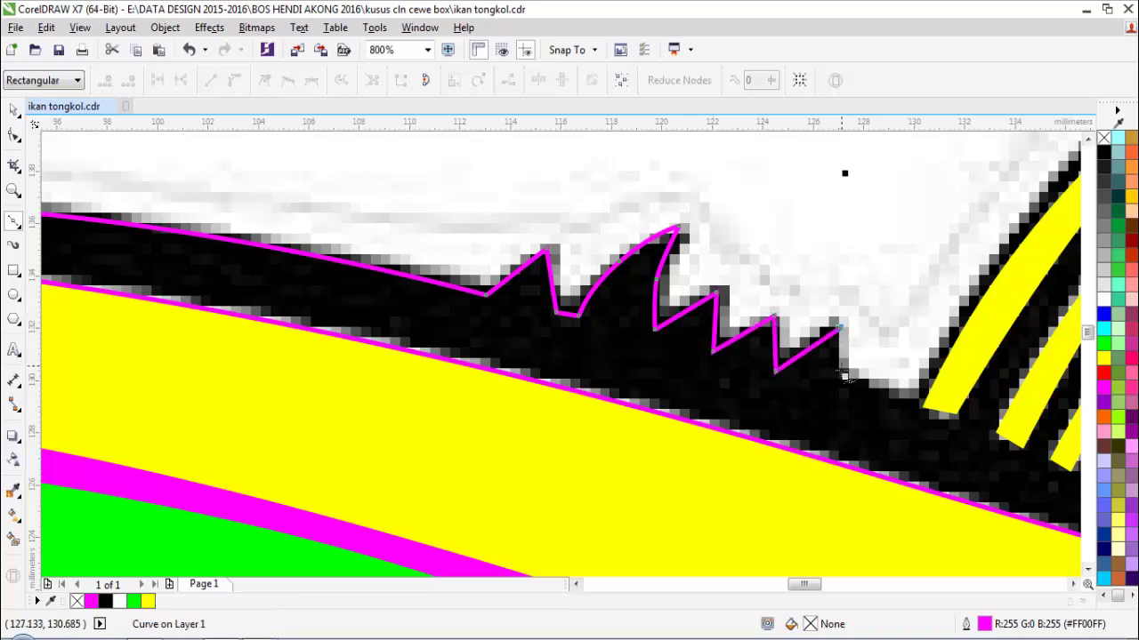
pyautogui.click(905, 407)
# - Continue the silhouette outline with a curve up the front edge of the larger dorsal fin to its tip
pyautogui.scroll(-3, 874, 346)
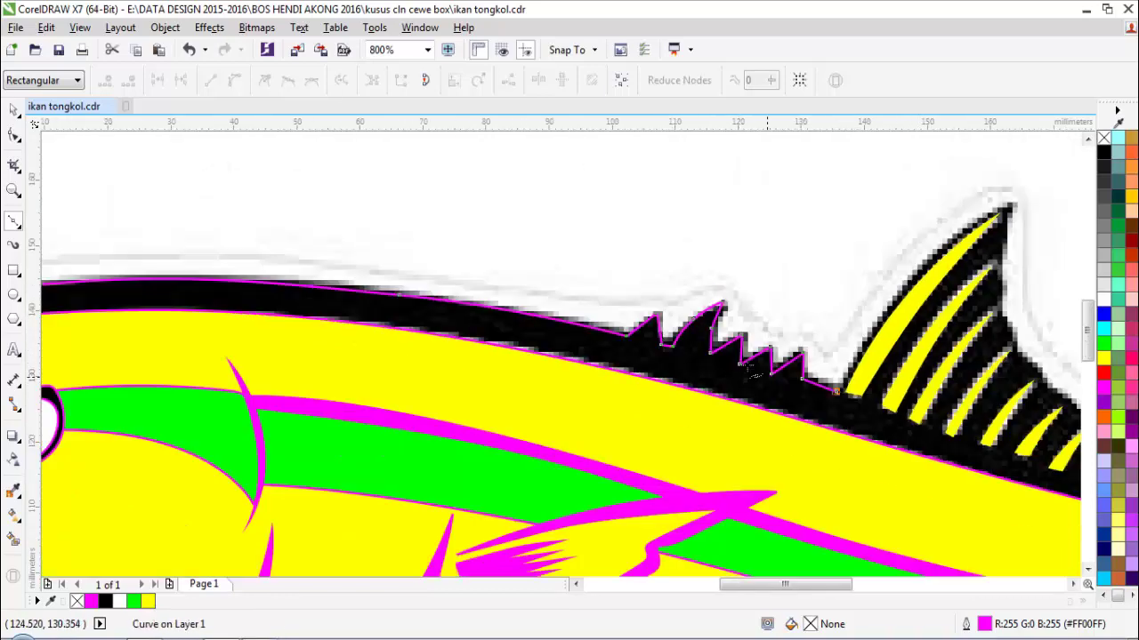
pyautogui.scroll(2, 803, 351)
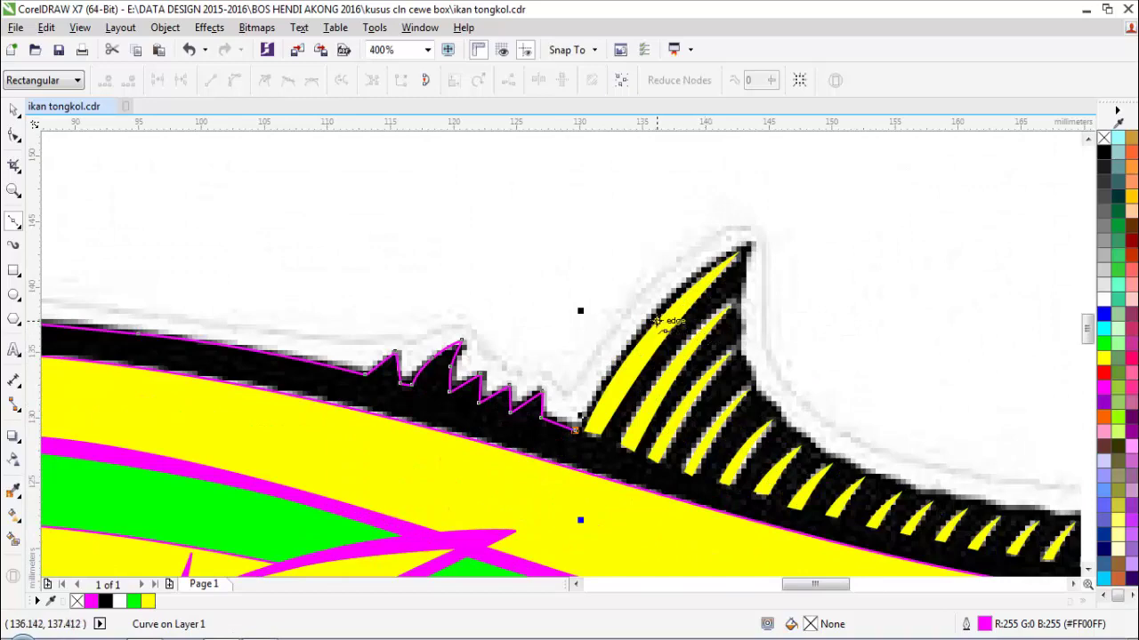
pyautogui.click(653, 307)
pyautogui.moveTo(696, 252); pyautogui.dragTo(698, 252)
pyautogui.click(757, 237)
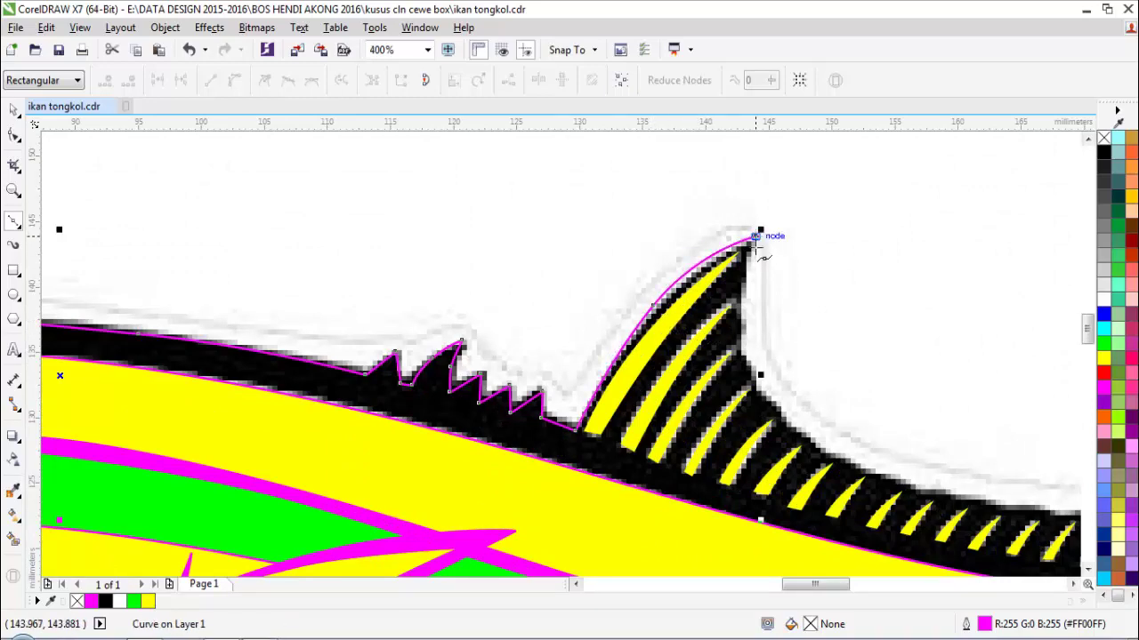
# - Continue the magenta Bezier outline from the striped dorsal fin's tip down its rear edge towards the back
pyautogui.scroll(-1, 760, 270)
pyautogui.scroll(1, 808, 350)
pyautogui.scroll(1, 698, 251)
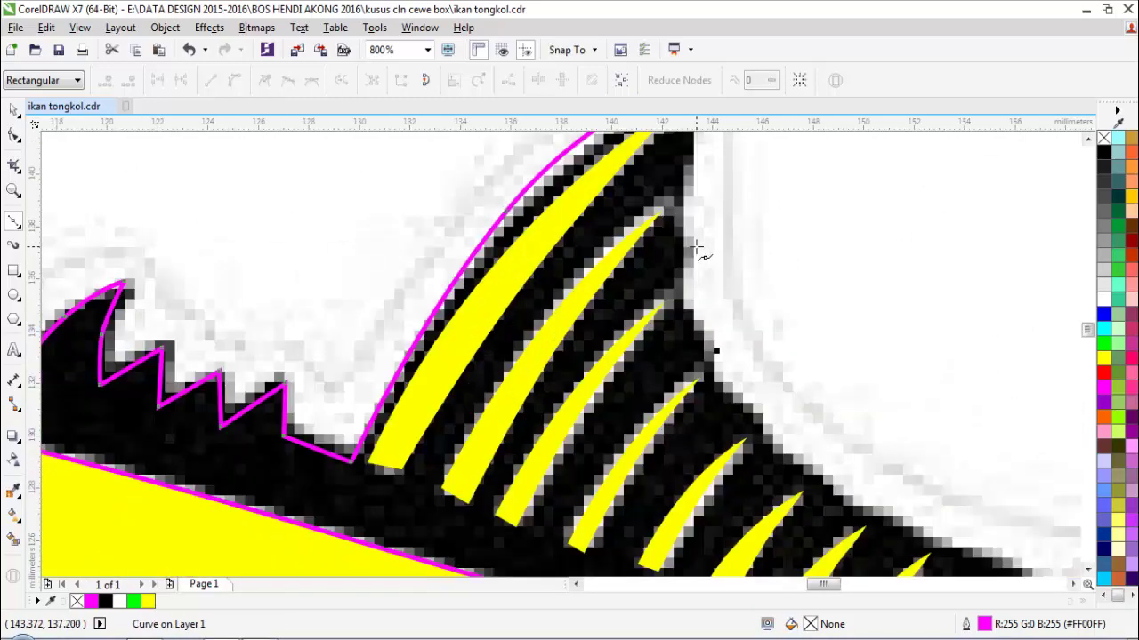
pyautogui.click(689, 302)
pyautogui.scroll(-1, 699, 309)
pyautogui.scroll(1, 692, 347)
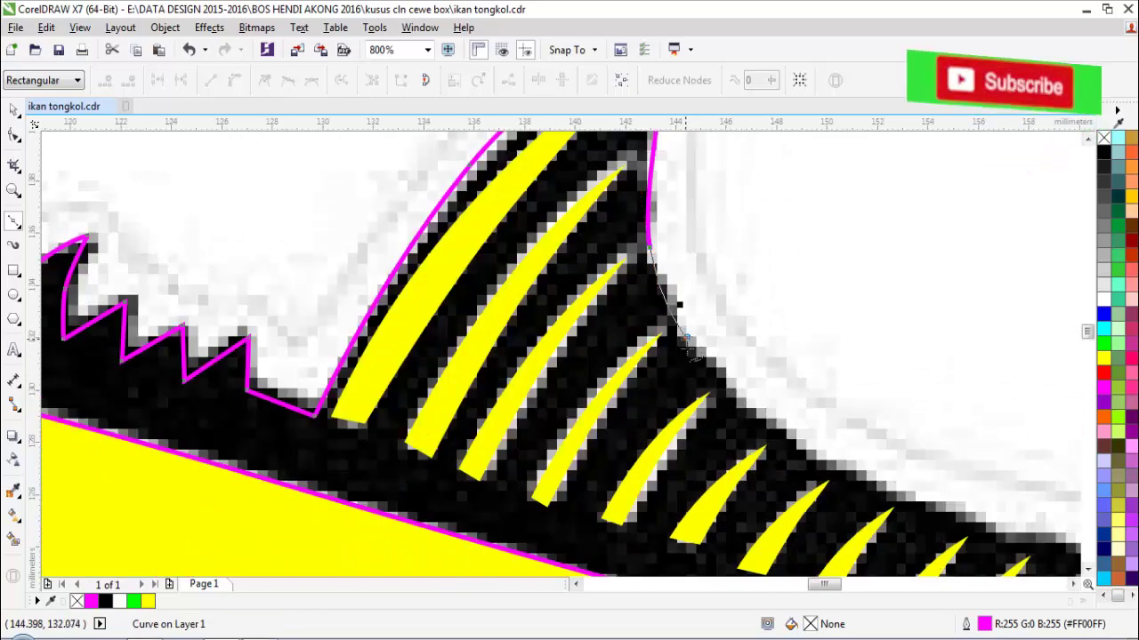
pyautogui.moveTo(688, 350); pyautogui.dragTo(691, 353)
# - Trace the sloping black edge of the back behind the dorsal fin with closely spaced curve nodes
pyautogui.click(726, 386)
pyautogui.click(754, 415)
pyautogui.click(790, 437)
pyautogui.moveTo(822, 463); pyautogui.dragTo(876, 482)
pyautogui.scroll(-1, 920, 465)
pyautogui.scroll(1, 1023, 509)
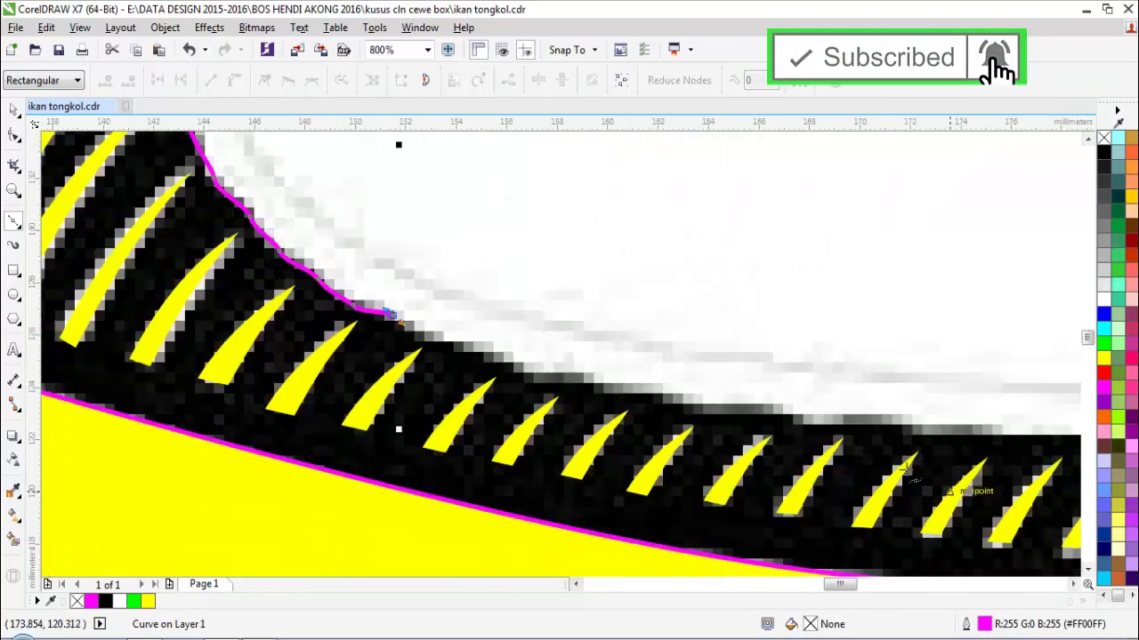
pyautogui.scroll(1, 483, 367)
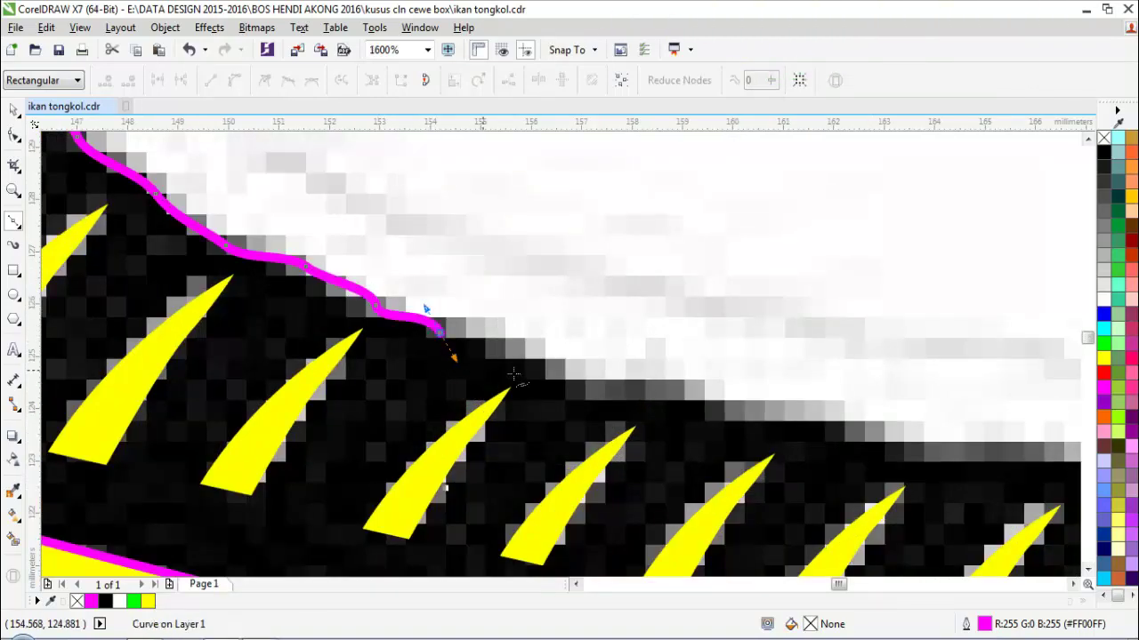
pyautogui.click(570, 378)
pyautogui.click(688, 411)
pyautogui.click(798, 428)
pyautogui.click(893, 451)
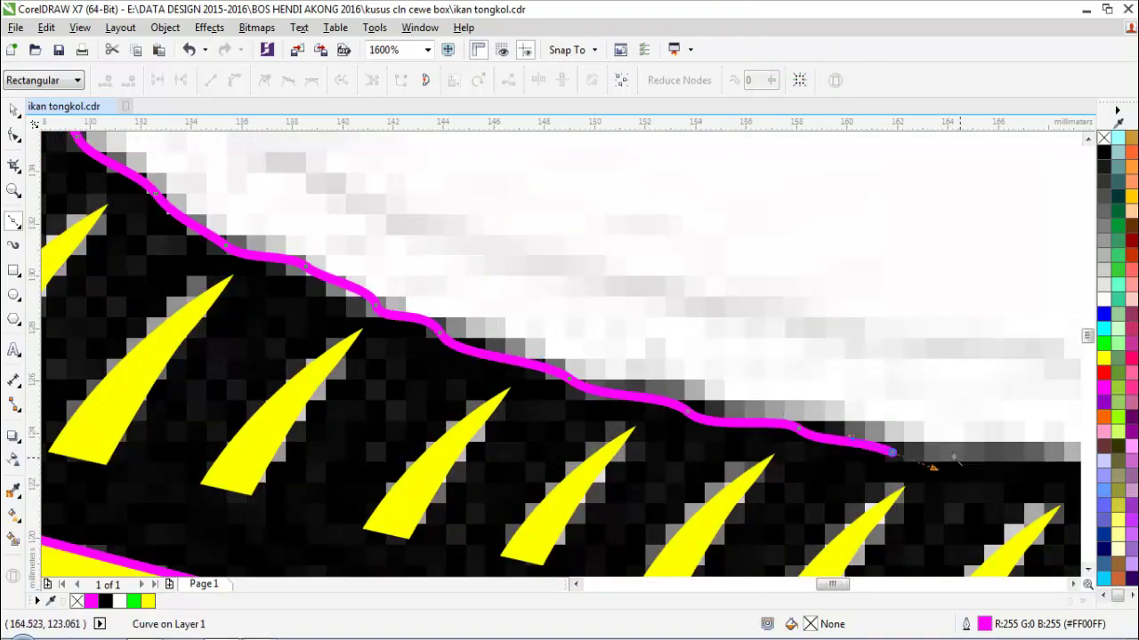
# - Extend the outline along the flatter middle stretch of the back, above the small yellow stripes
pyautogui.scroll(-2, 953, 458)
pyautogui.scroll(1, 538, 437)
pyautogui.click(498, 369)
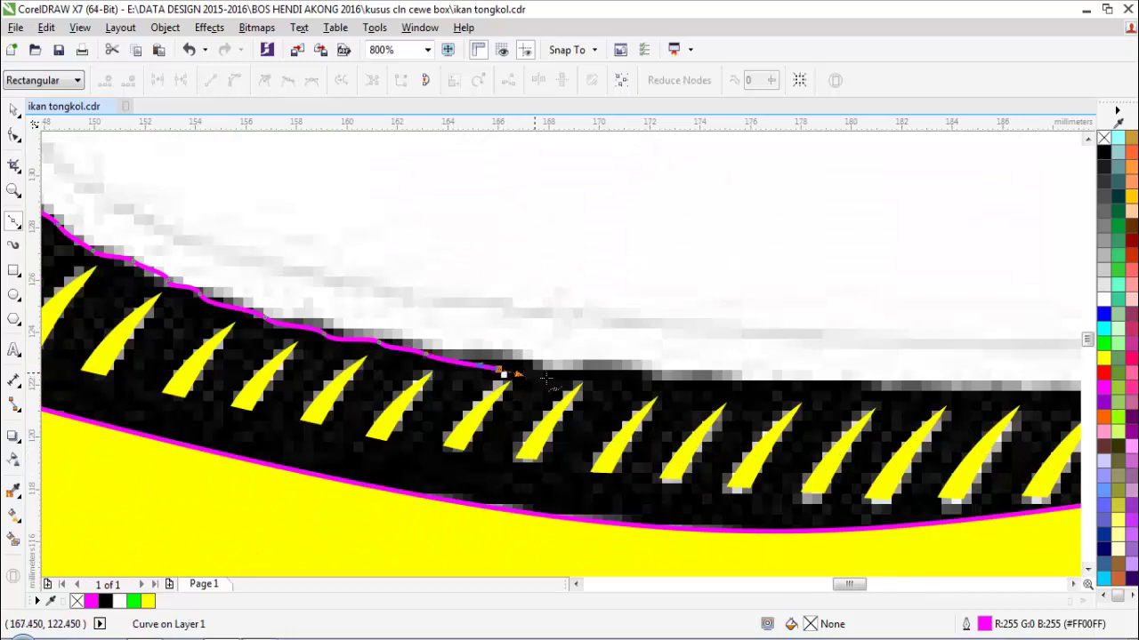
pyautogui.click(548, 379)
pyautogui.click(609, 378)
pyautogui.click(667, 385)
pyautogui.click(735, 388)
pyautogui.click(823, 389)
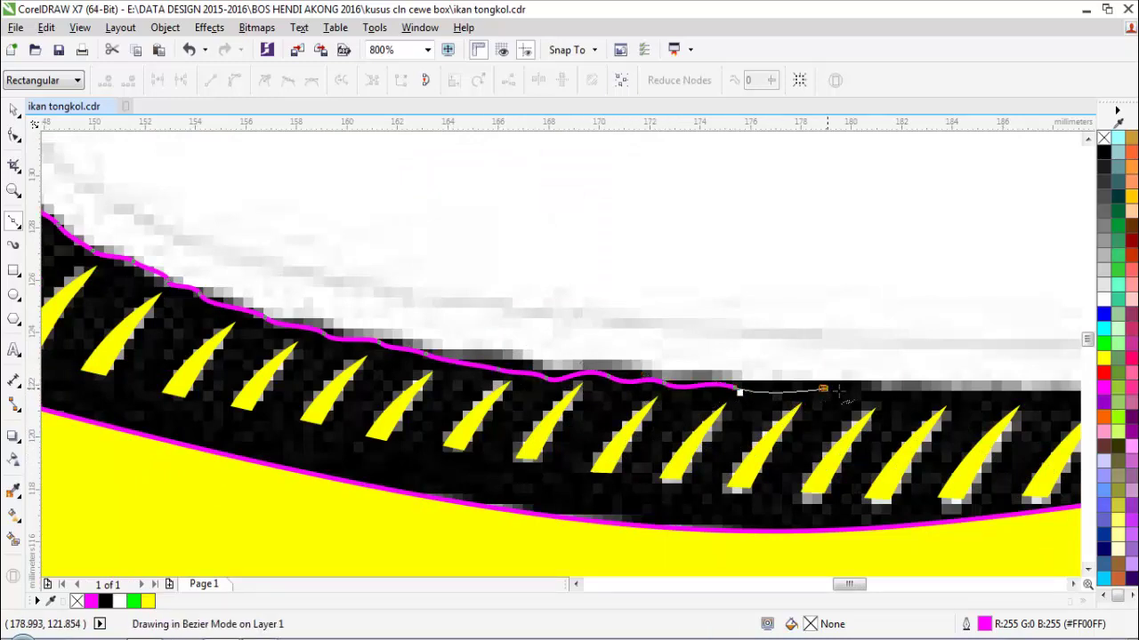
# - Carry the outline along the rear part of the back to above the last yellow stripes near the tail
pyautogui.moveTo(884, 392); pyautogui.dragTo(905, 398)
pyautogui.scroll(-1, 917, 396)
pyautogui.scroll(1, 998, 393)
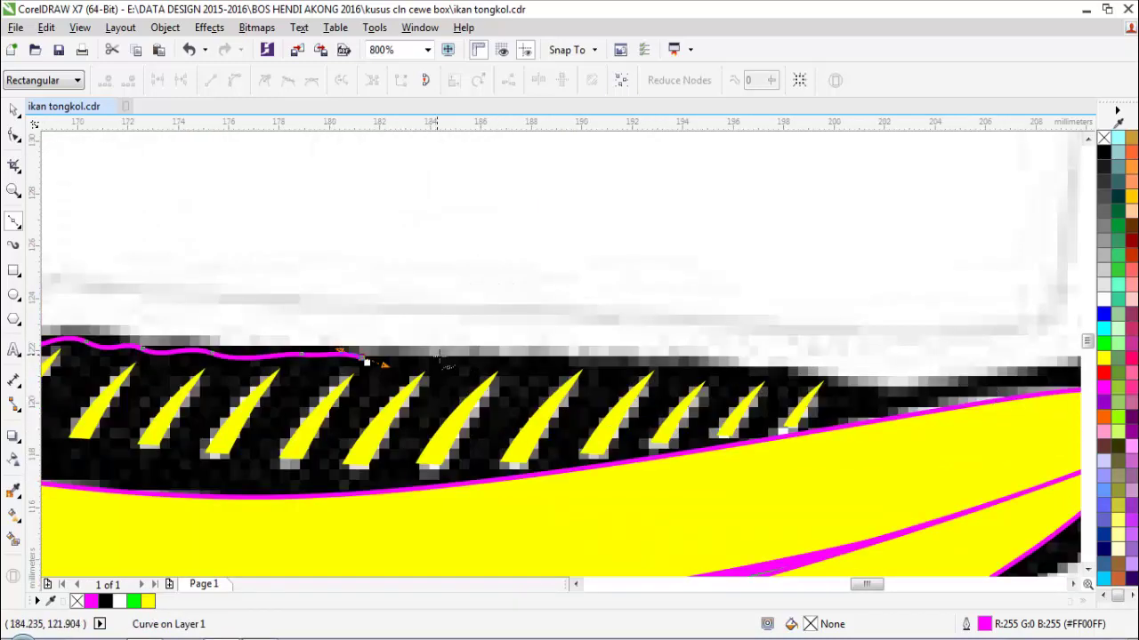
pyautogui.moveTo(462, 364); pyautogui.dragTo(523, 367)
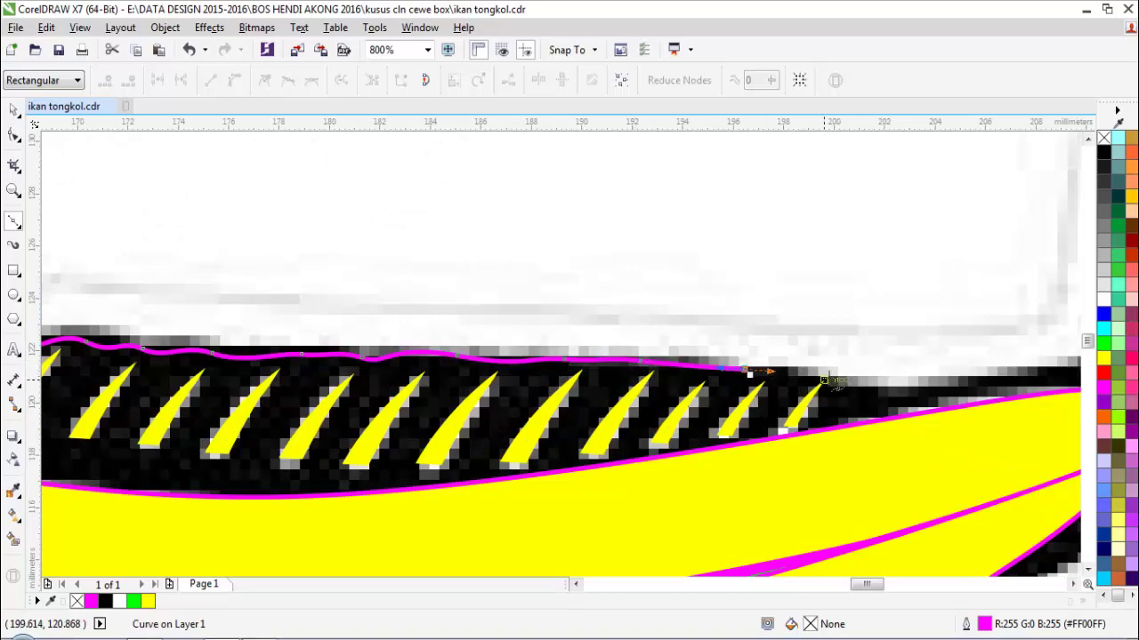
pyautogui.moveTo(852, 381); pyautogui.dragTo(899, 387)
pyautogui.scroll(-2, 898, 386)
pyautogui.scroll(2, 752, 372)
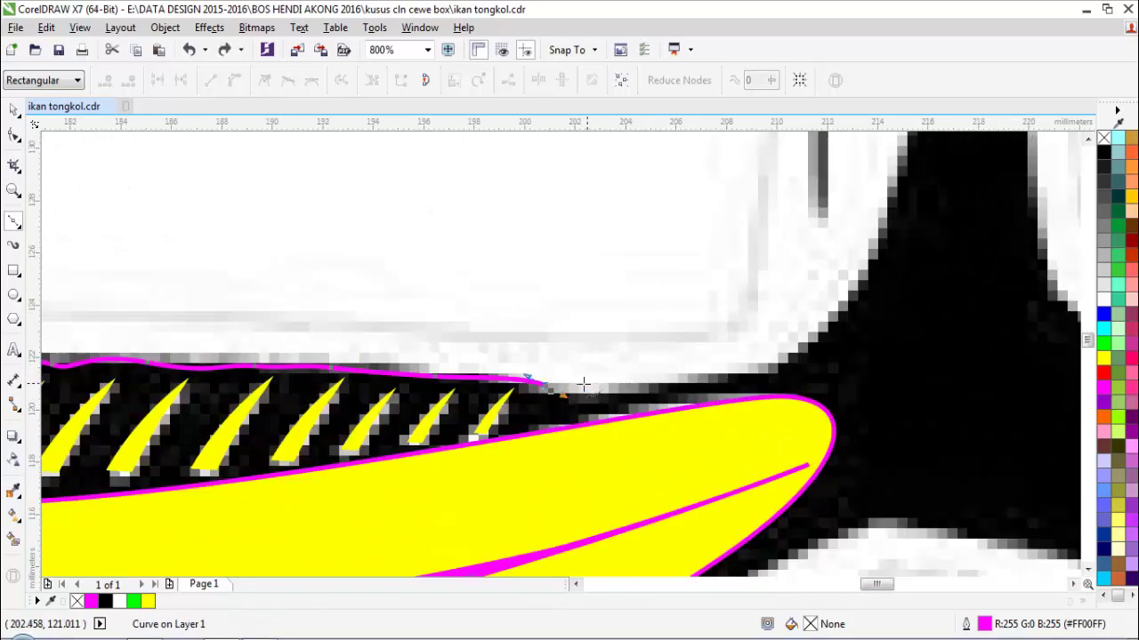
pyautogui.moveTo(709, 382)
pyautogui.mouseDown()
pyautogui.moveTo(731, 372)
pyautogui.moveTo(765, 317)
pyautogui.mouseUp()
# - Trace the outline past the narrow tail base and up the front edge of the upper tail lobe to its tip
pyautogui.scroll(-3, 756, 361)
pyautogui.scroll(2, 780, 357)
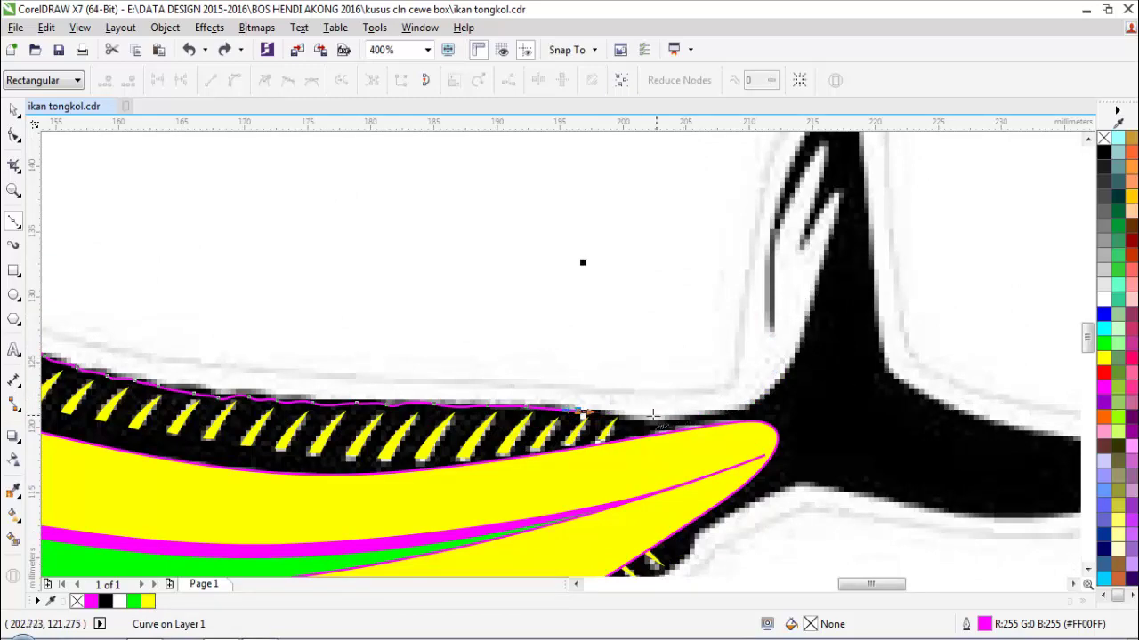
pyautogui.moveTo(734, 392); pyautogui.dragTo(755, 369)
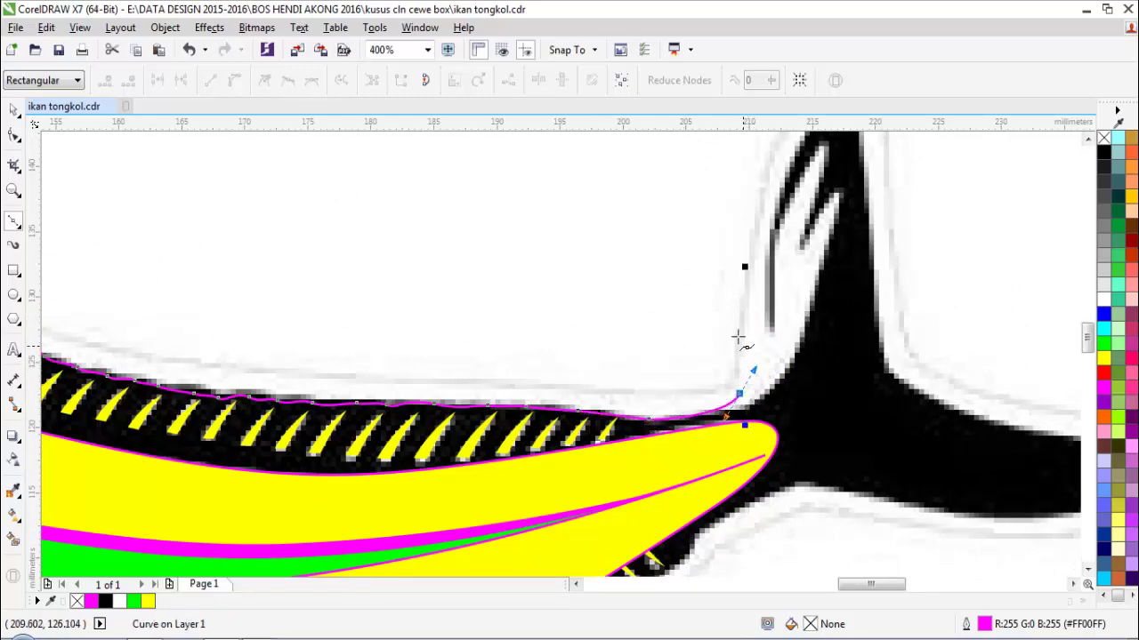
pyautogui.scroll(-3, 739, 329)
pyautogui.scroll(3, 750, 334)
pyautogui.moveTo(740, 313); pyautogui.dragTo(737, 258)
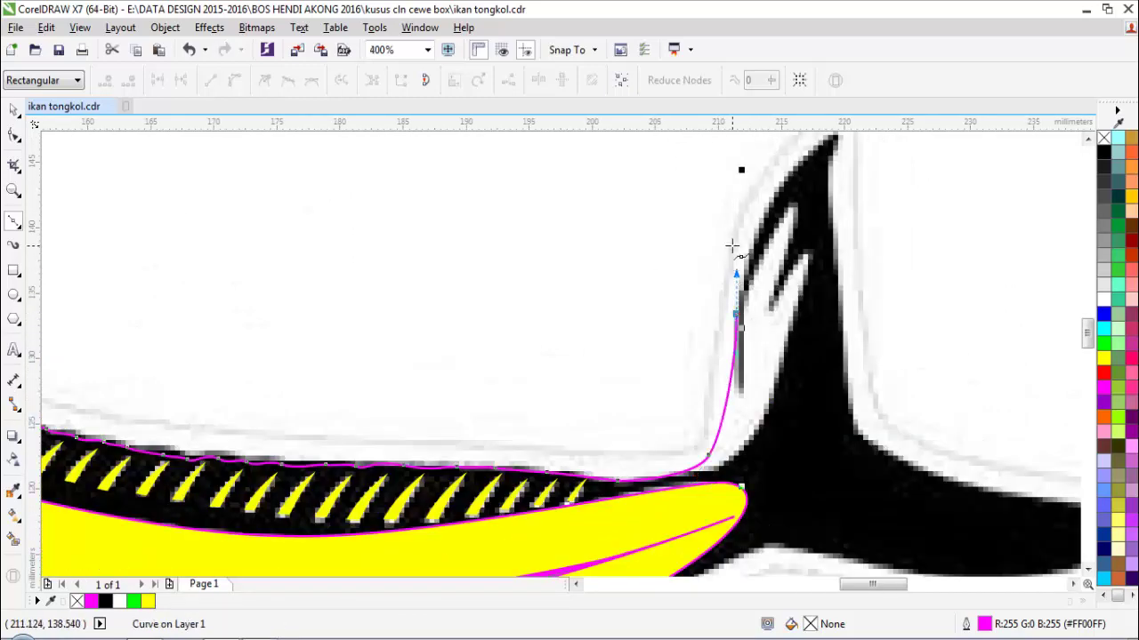
pyautogui.scroll(-3, 803, 195)
pyautogui.scroll(3, 595, 325)
pyautogui.moveTo(566, 331); pyautogui.dragTo(595, 283)
pyautogui.click(623, 275)
# - Trace the rear edge of the upper tail lobe from its tip down to the tail fork
pyautogui.scroll(-1, 612, 321)
pyautogui.scroll(1, 615, 383)
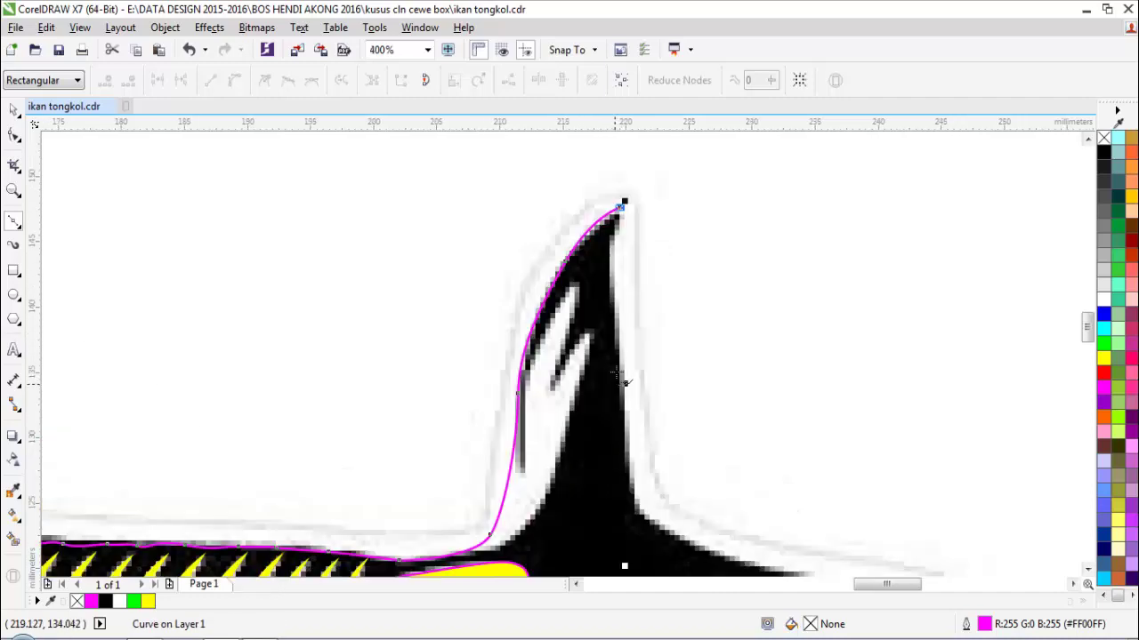
pyautogui.click(613, 277)
pyautogui.scroll(-3, 614, 278)
pyautogui.scroll(3, 623, 396)
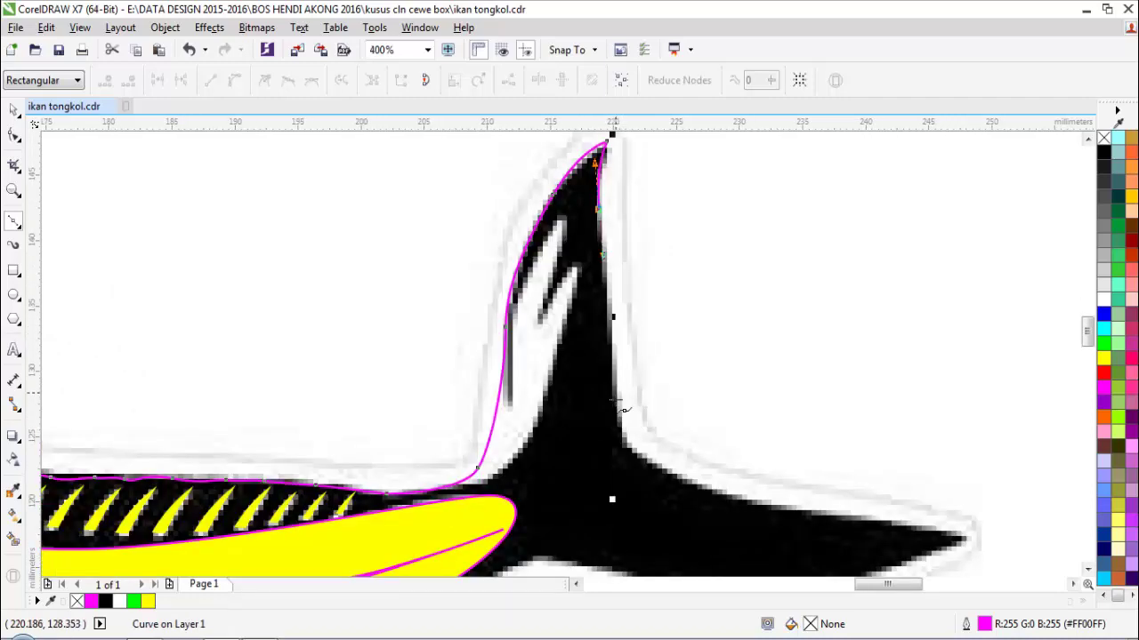
pyautogui.moveTo(623, 411); pyautogui.dragTo(627, 468)
# - Trace the upper edge of the lower tail lobe from the fork to its pointed tip, redoing the first segment
pyautogui.moveTo(765, 499); pyautogui.dragTo(829, 513)
pyautogui.hotkey('ctrl', 'z')
pyautogui.moveTo(753, 505); pyautogui.dragTo(798, 509)
pyautogui.scroll(-3, 795, 507)
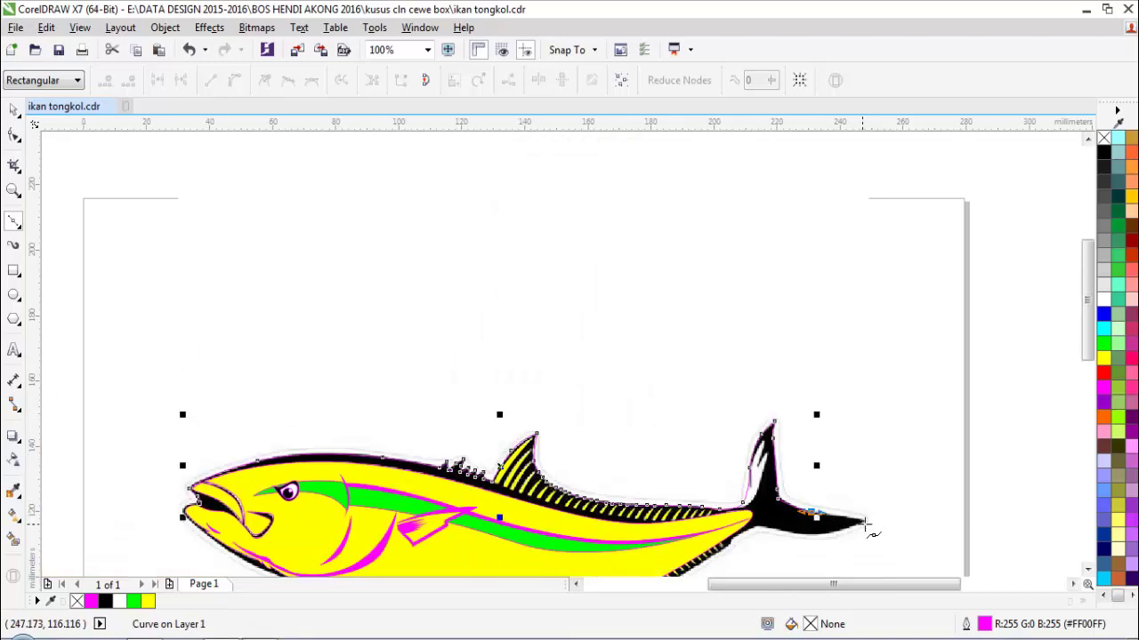
pyautogui.scroll(3, 854, 520)
pyautogui.scroll(-3, 854, 520)
pyautogui.scroll(-1, 720, 511)
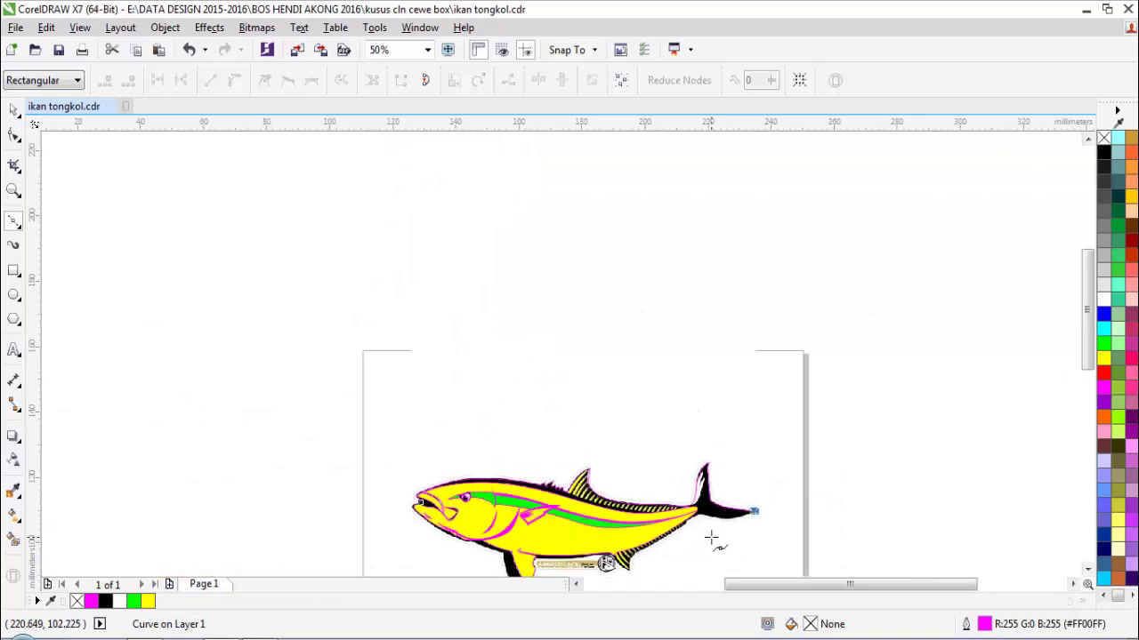
# - Trace the underside of the lower tail lobe back past the tail base to the start of the rear belly stripes
pyautogui.scroll(3, 809, 478)
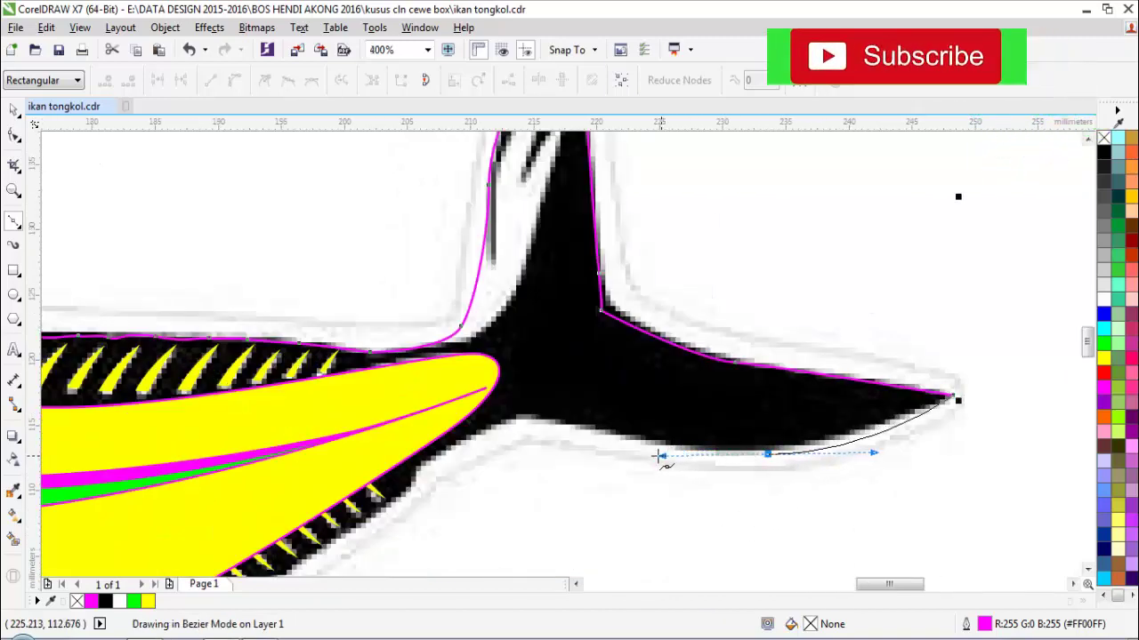
pyautogui.click(537, 423)
pyautogui.scroll(1, 463, 454)
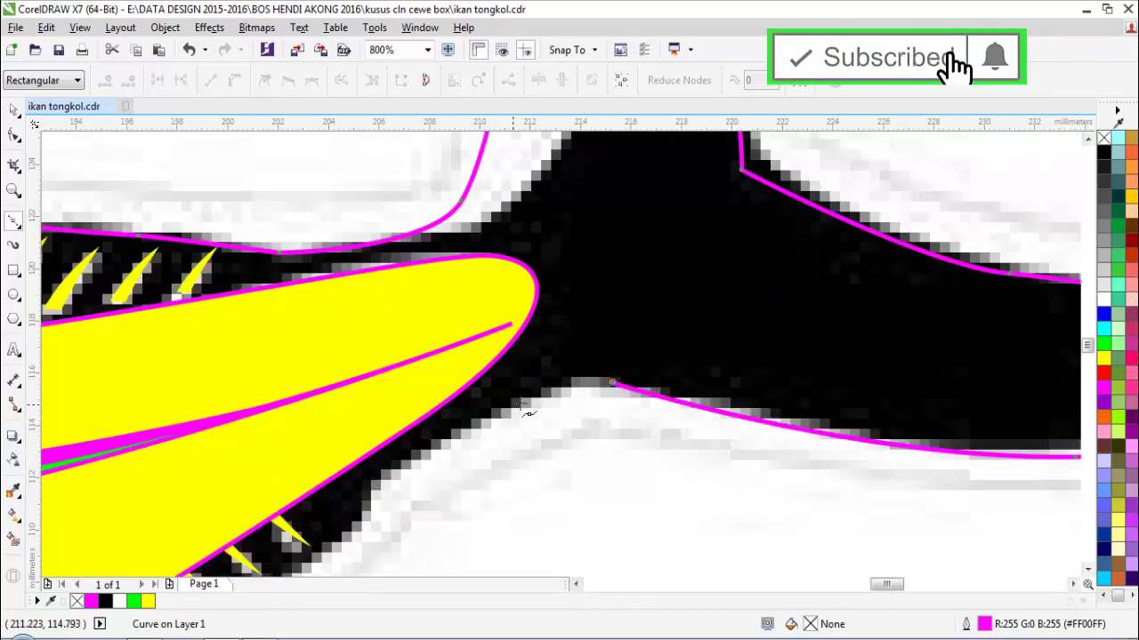
pyautogui.scroll(-2, 365, 498)
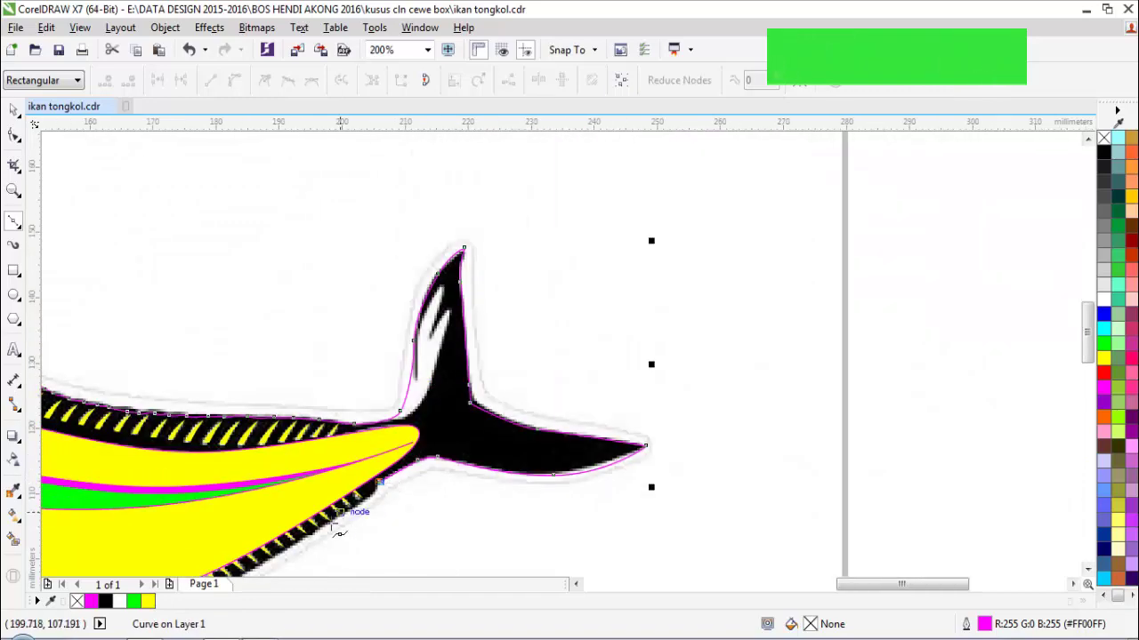
pyautogui.scroll(1, 451, 465)
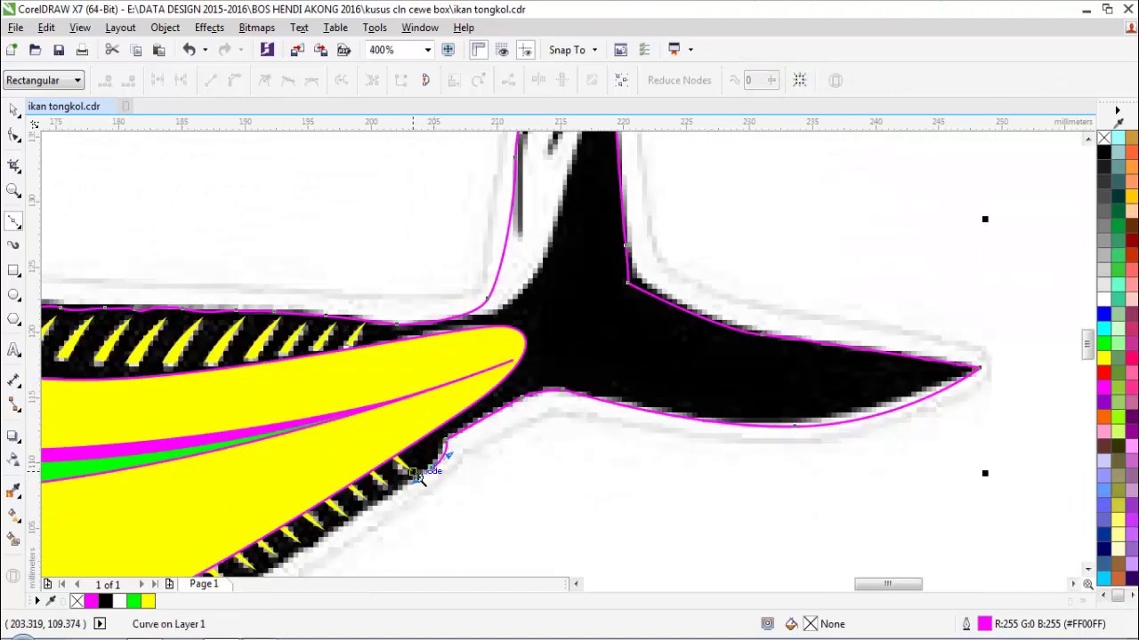
# - Trace the rear belly edge below the small yellow stripes down to the upper rear edge of the anal fin
pyautogui.scroll(-2, 423, 480)
pyautogui.scroll(1, 605, 455)
pyautogui.scroll(1, 661, 364)
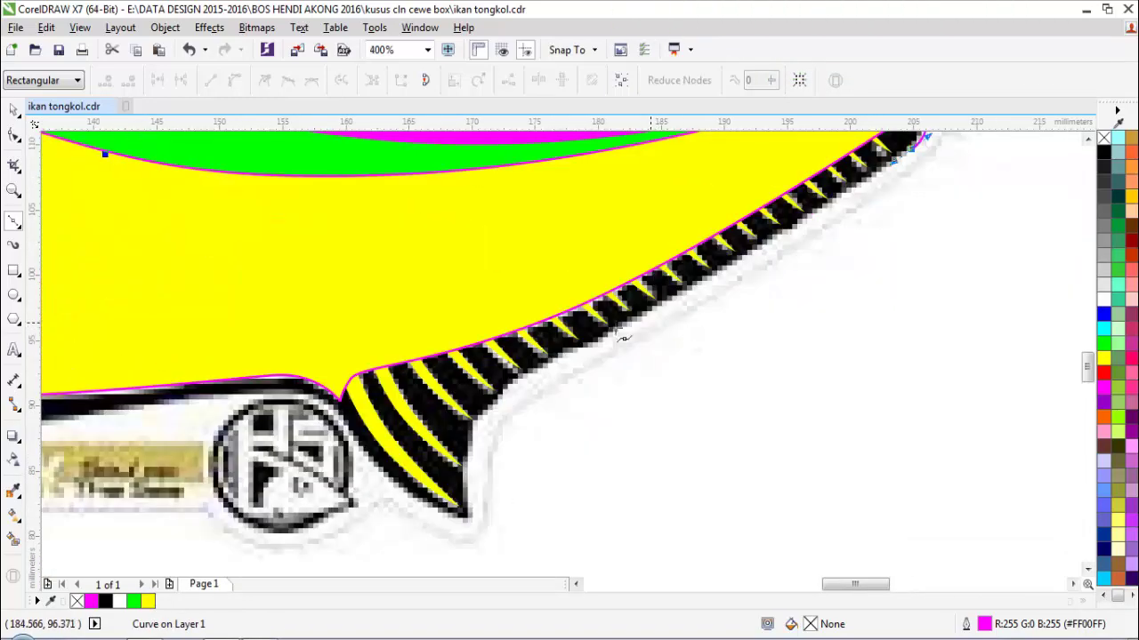
pyautogui.moveTo(589, 345); pyautogui.dragTo(500, 396)
pyautogui.scroll(1, 492, 411)
pyautogui.moveTo(478, 421); pyautogui.dragTo(467, 436)
pyautogui.click(442, 500)
# - Trace the anal fin down to its tip and back up its front edge to the black belly band beside the round logo
pyautogui.scroll(-1, 442, 501)
pyautogui.scroll(1, 513, 438)
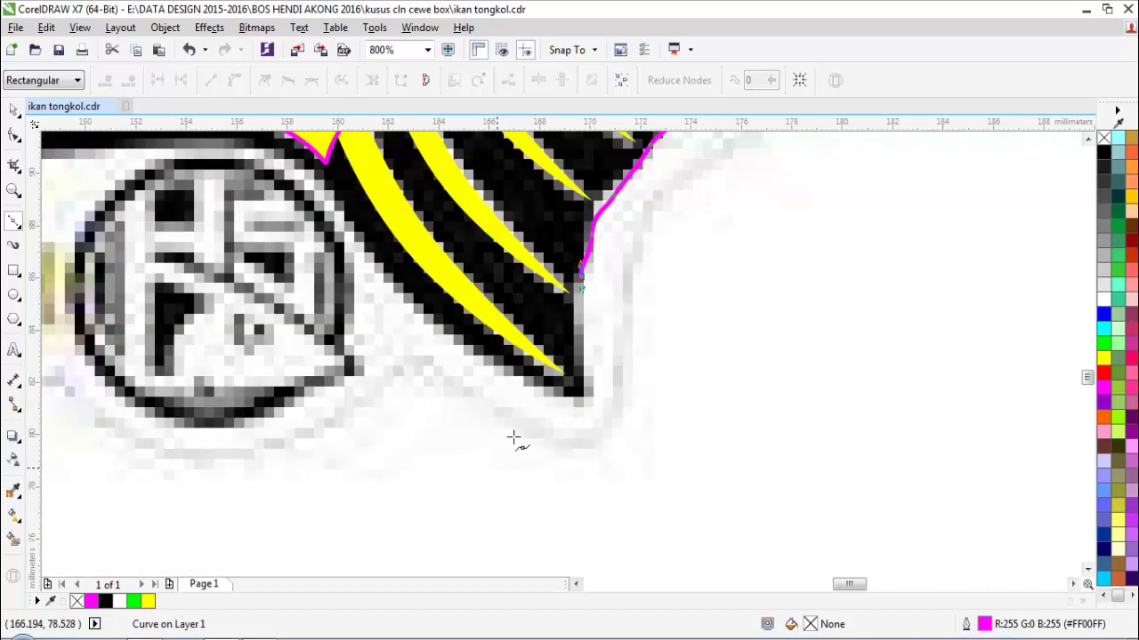
pyautogui.click(579, 346)
pyautogui.scroll(-1, 589, 412)
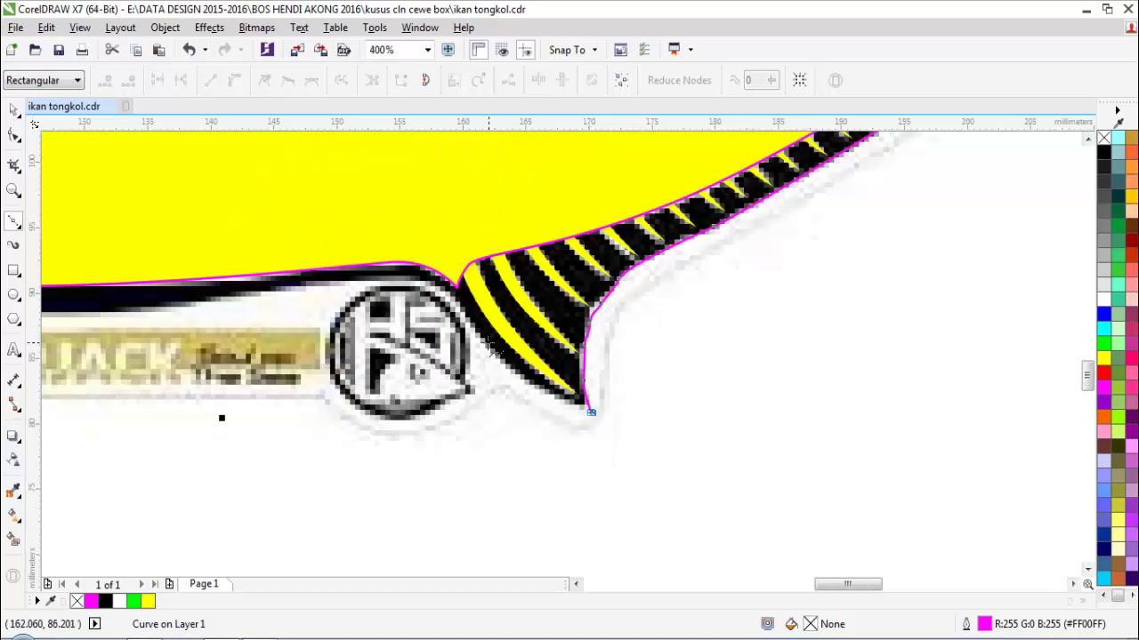
pyautogui.scroll(1, 487, 347)
pyautogui.moveTo(616, 421); pyautogui.dragTo(543, 367)
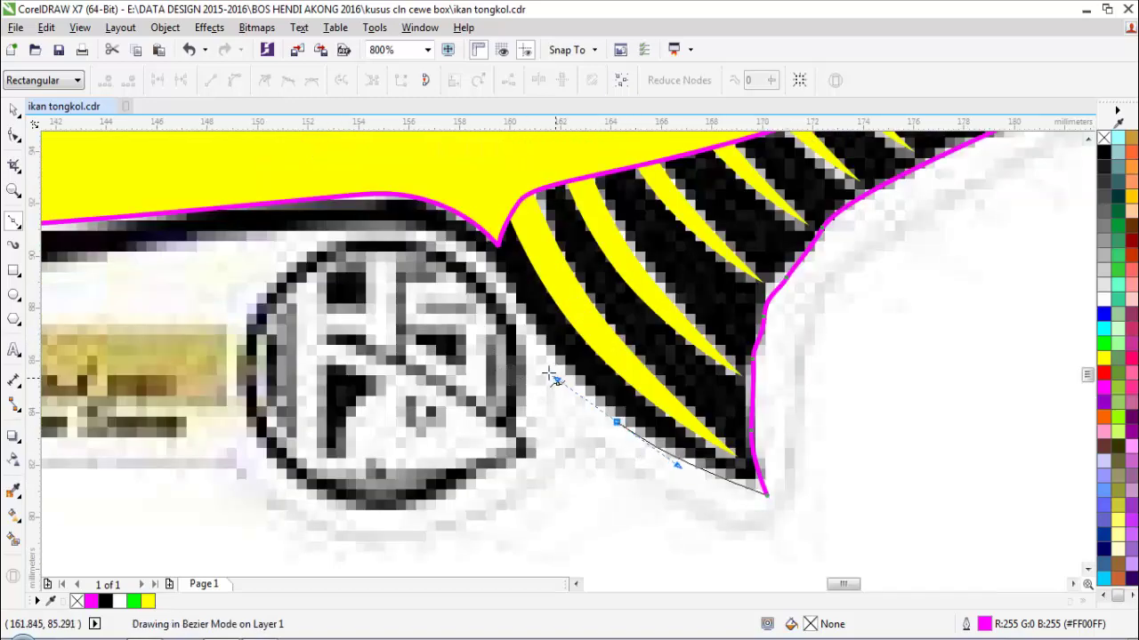
pyautogui.click(445, 225)
# - Trace the lower edge of the black belly band above the AMBERJACK label to the yellow pelvic fin
pyautogui.scroll(-1, 444, 225)
pyautogui.scroll(1, 217, 364)
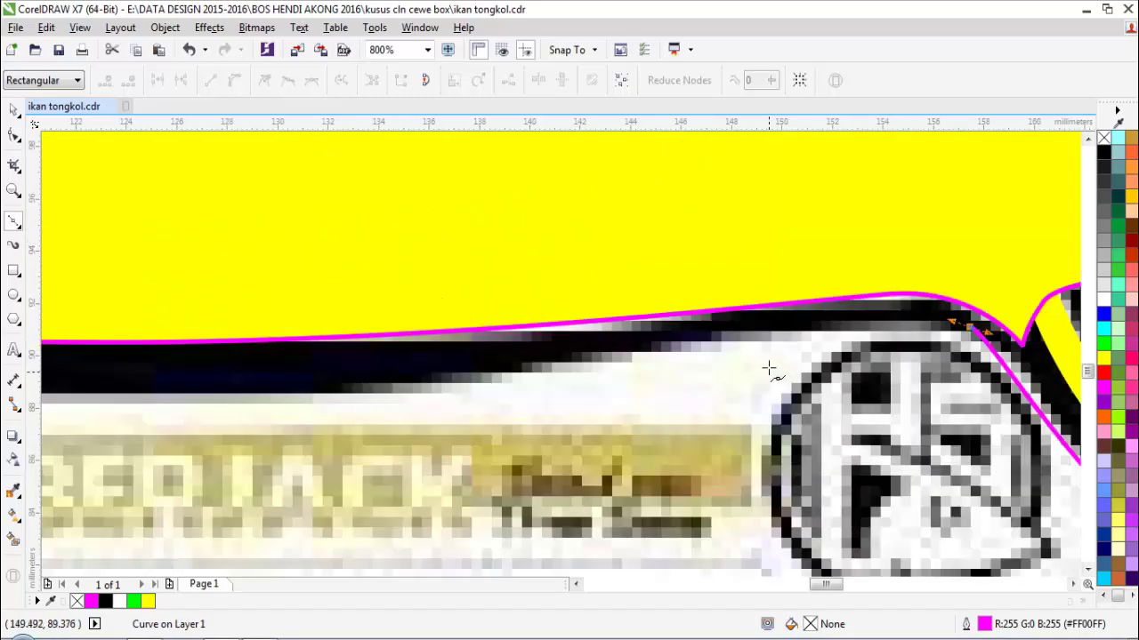
pyautogui.click(654, 357)
pyautogui.scroll(-2, 654, 357)
pyautogui.scroll(1, 653, 385)
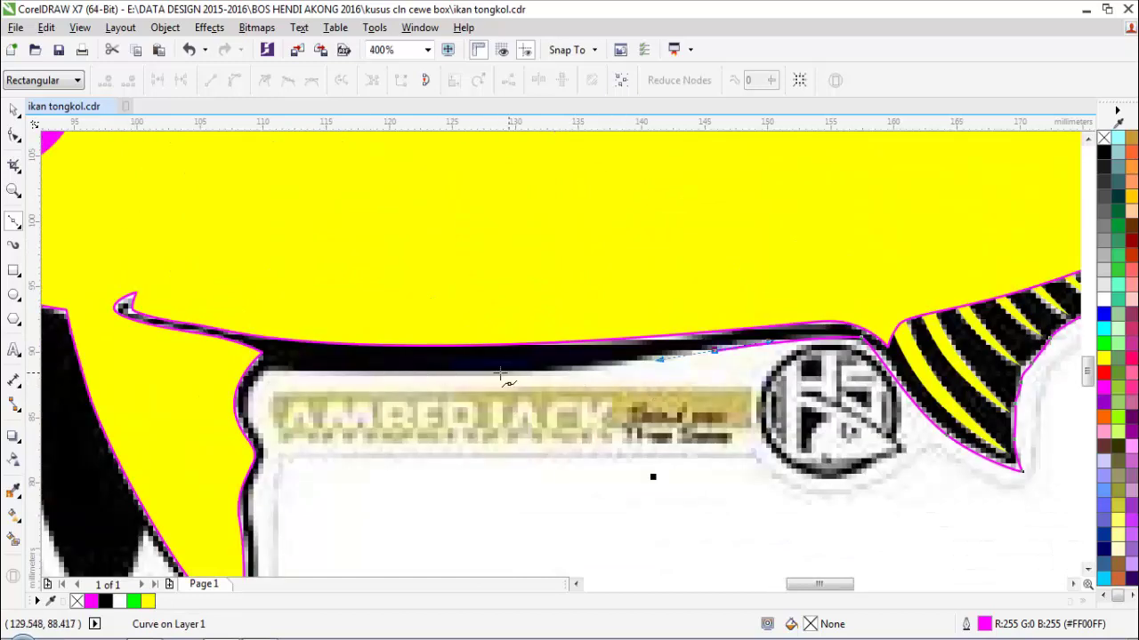
pyautogui.click(266, 366)
# - Trace the wavy black outer border of the yellow pelvic fin down its rear side
pyautogui.scroll(1, 234, 416)
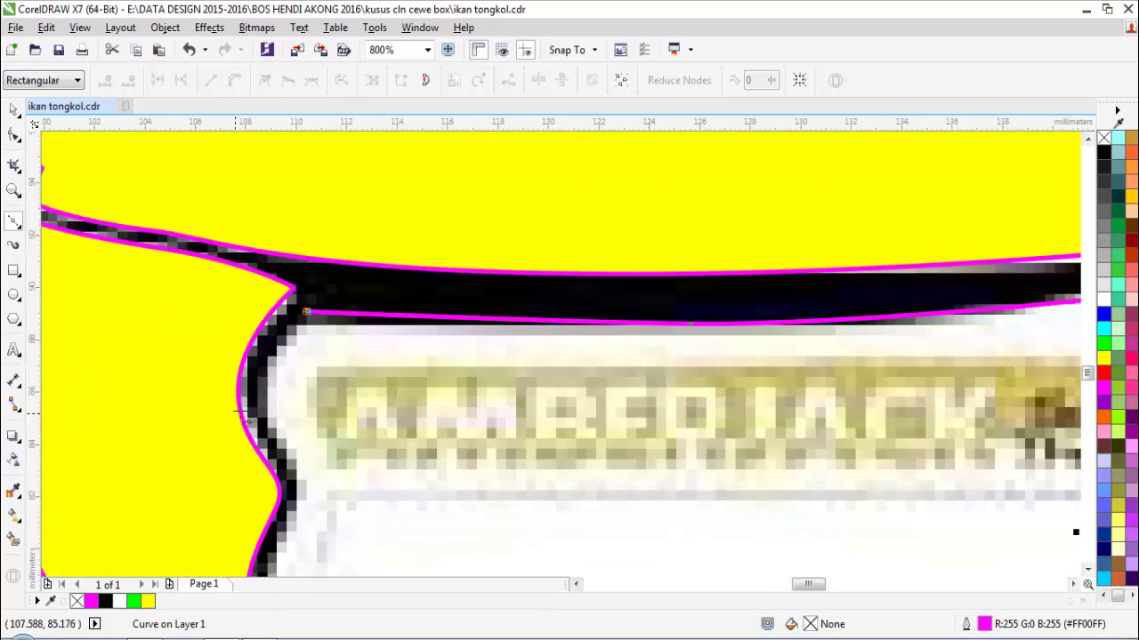
pyautogui.moveTo(297, 485); pyautogui.dragTo(290, 517)
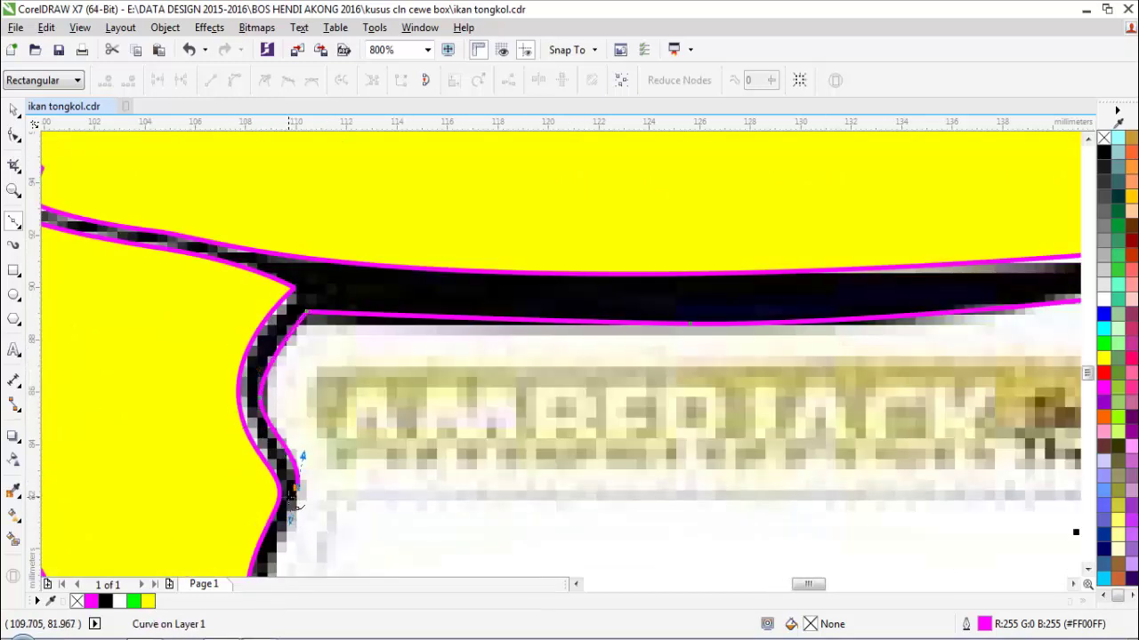
pyautogui.scroll(-1, 294, 499)
pyautogui.scroll(1, 430, 492)
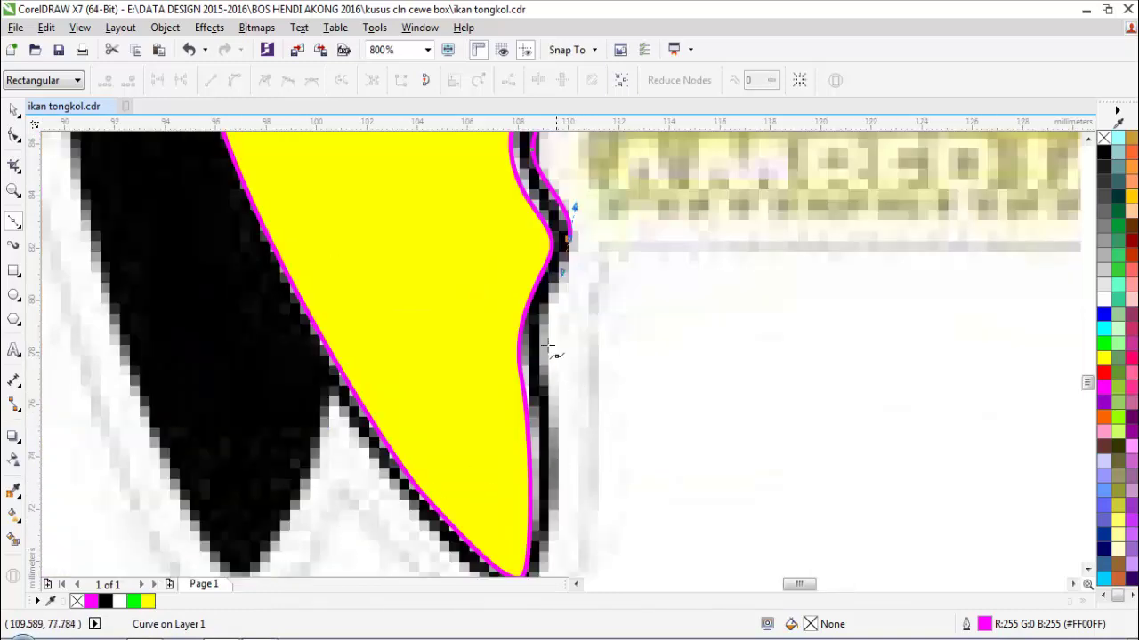
pyautogui.moveTo(547, 459); pyautogui.dragTo(548, 501)
# - Curve the outline around the yellow pelvic fin's tip and up to the notch beside the black fin
pyautogui.scroll(-1, 548, 504)
pyautogui.scroll(1, 541, 537)
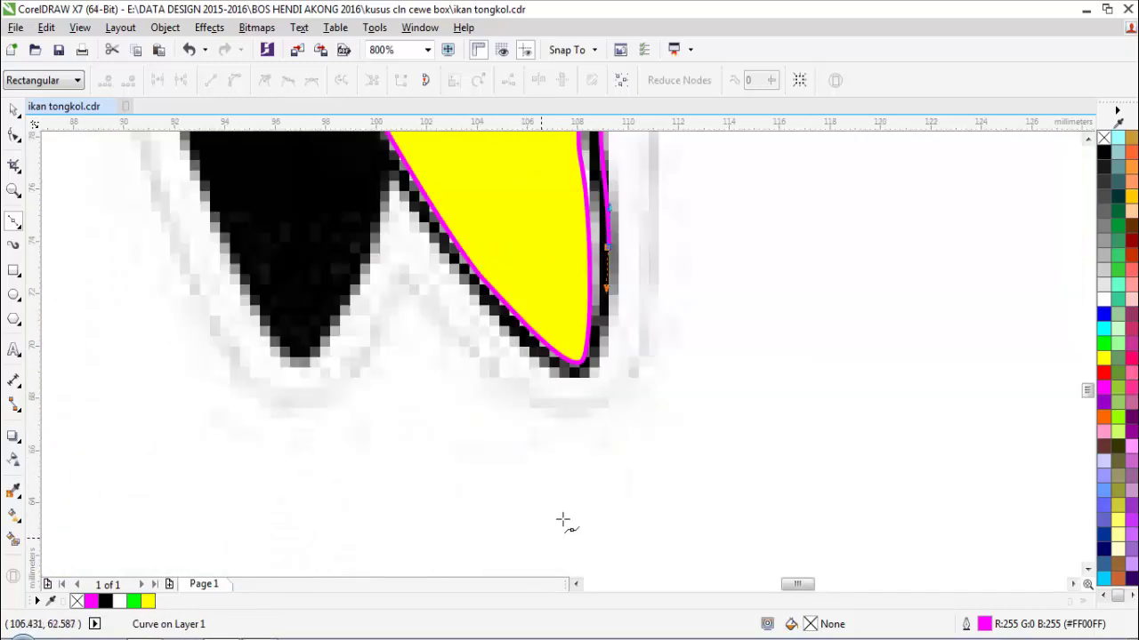
pyautogui.moveTo(585, 382); pyautogui.dragTo(552, 402)
pyautogui.click(391, 173)
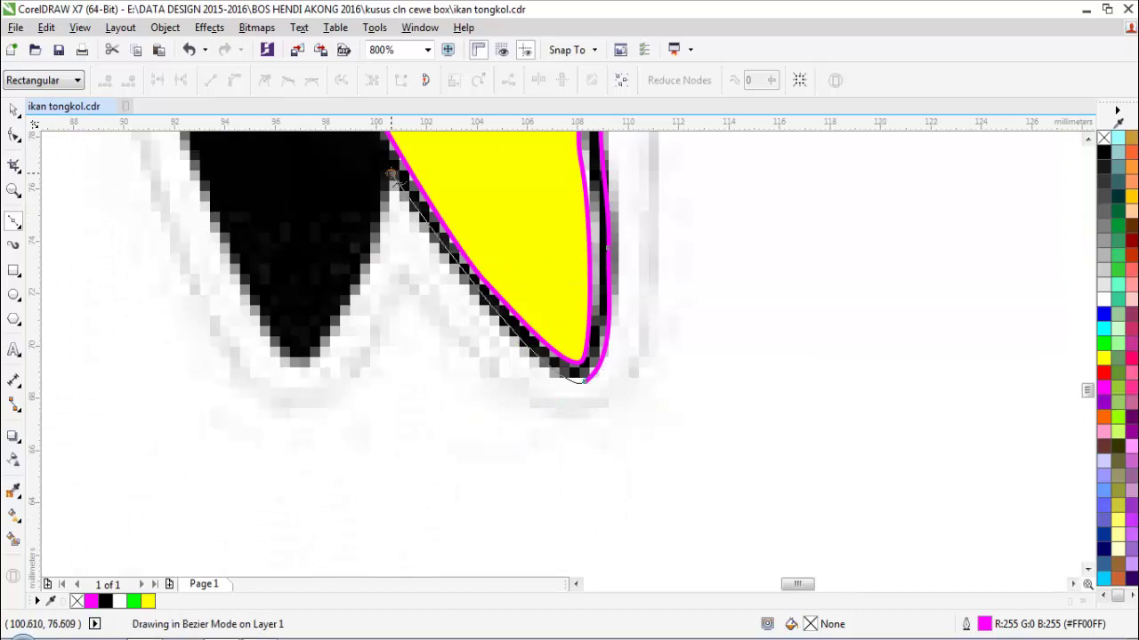
# - Trace the black fin from the notch down to its tip and up its front edge to the belly corner
pyautogui.scroll(-1, 392, 203)
pyautogui.scroll(1, 374, 192)
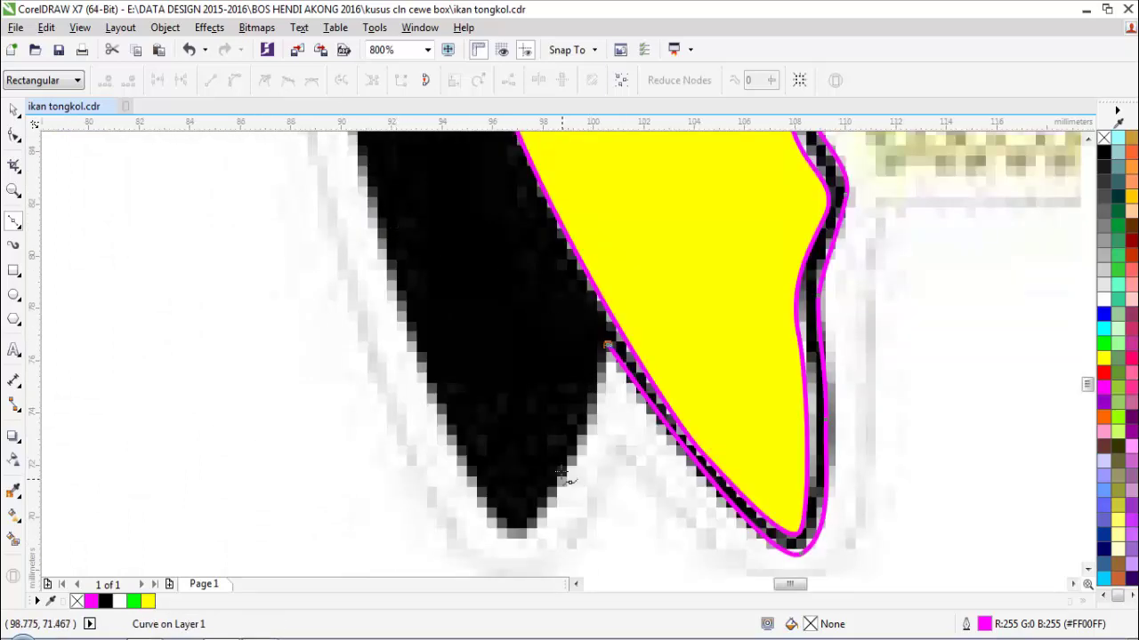
pyautogui.moveTo(557, 473); pyautogui.dragTo(543, 491)
pyautogui.click(518, 530)
pyautogui.scroll(-2, 455, 418)
pyautogui.scroll(1, 443, 375)
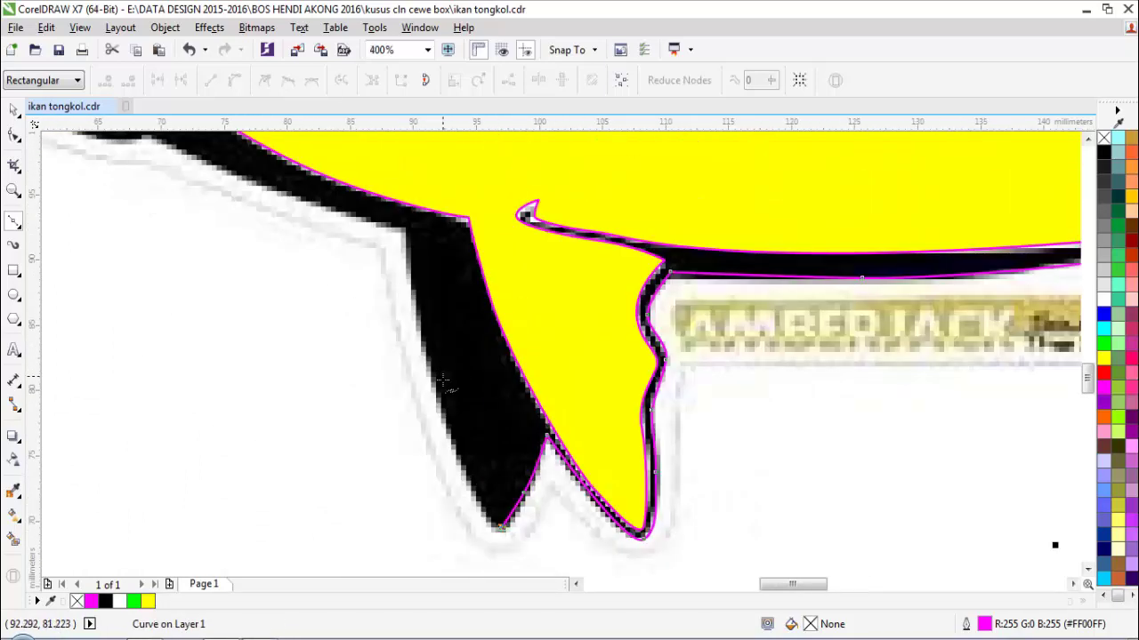
pyautogui.moveTo(429, 366); pyautogui.dragTo(405, 283)
pyautogui.click(404, 229)
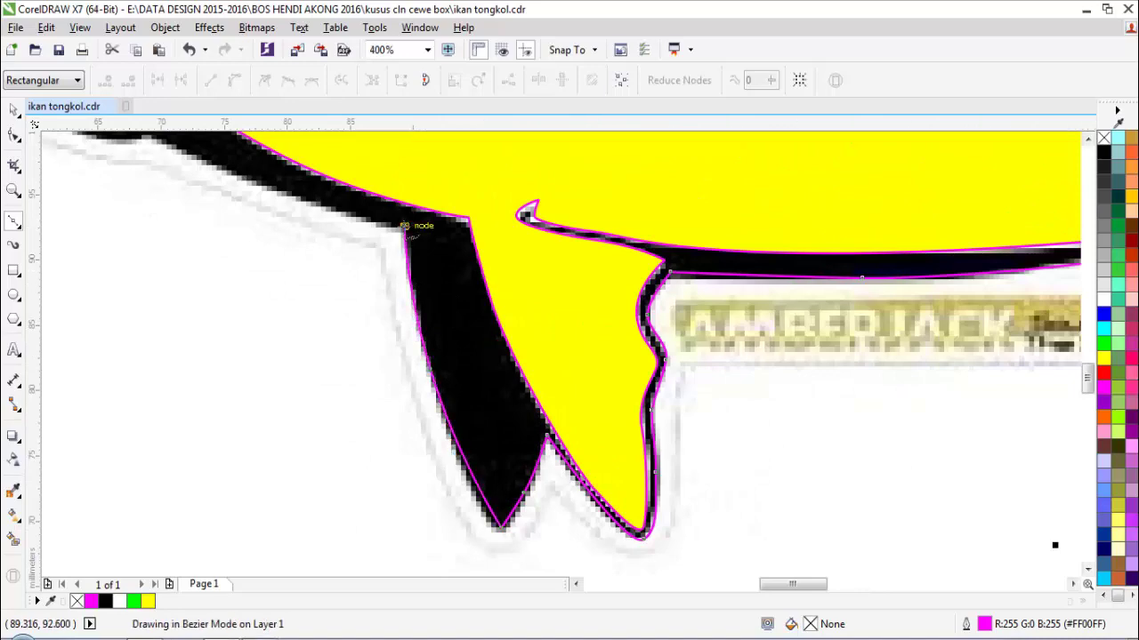
# - Trace the lower edge of the black belly band from the black fin's corner forward to the throat
pyautogui.scroll(-2, 399, 229)
pyautogui.scroll(2, 305, 179)
pyautogui.moveTo(477, 283); pyautogui.dragTo(432, 268)
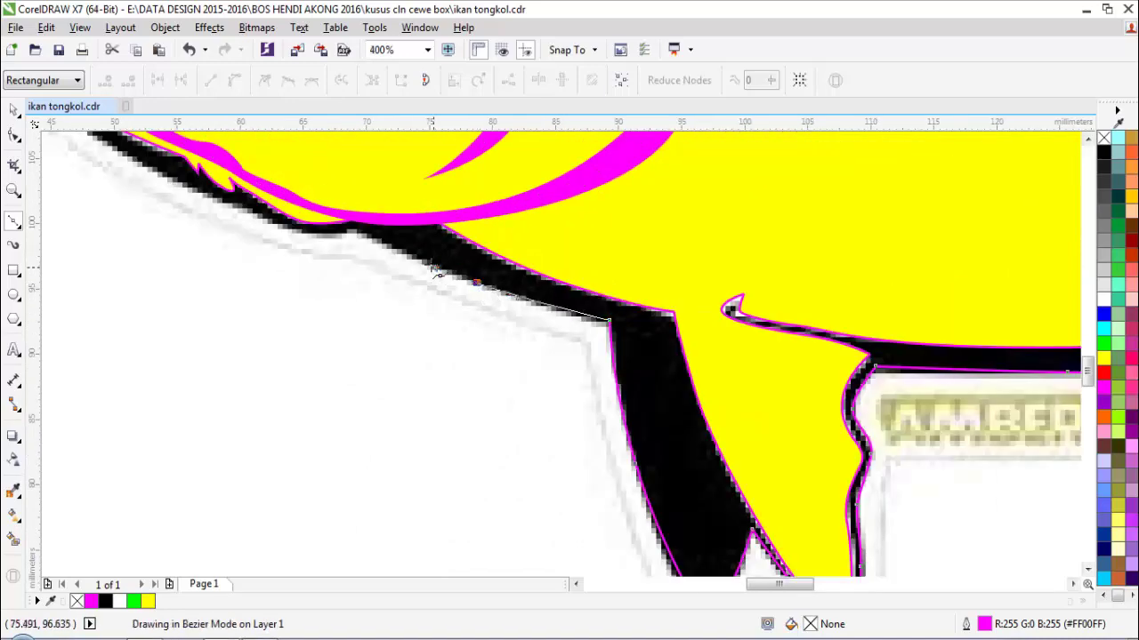
pyautogui.click(376, 245)
pyautogui.scroll(-2, 376, 245)
pyautogui.scroll(3, 646, 411)
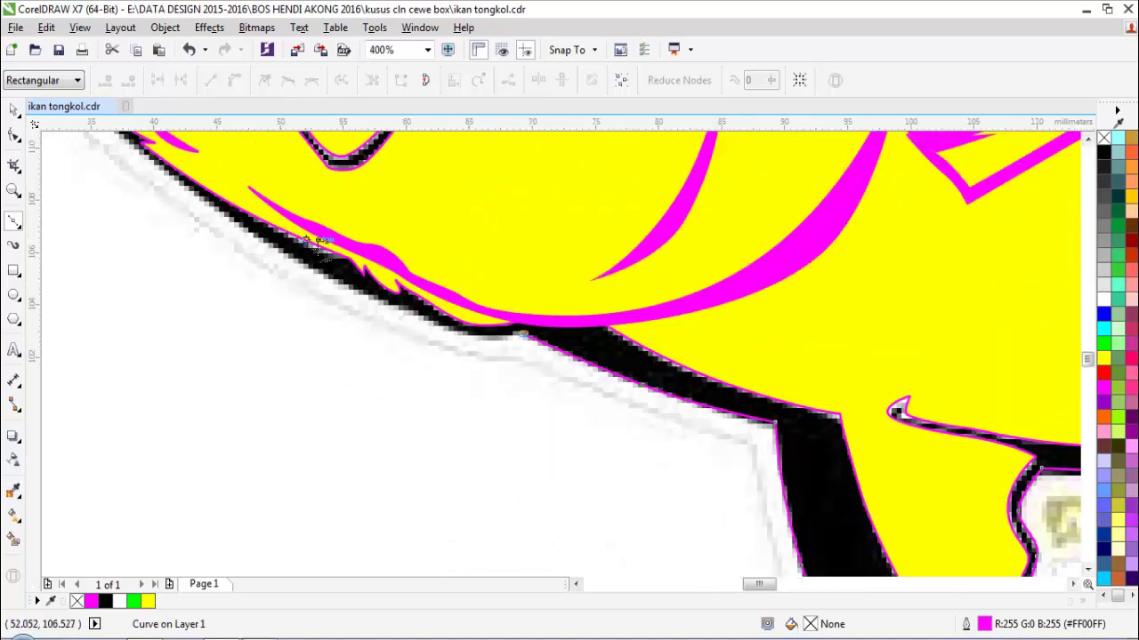
# - Continue the silhouette along the black underside of the throat and lower jaw toward the mouth
pyautogui.moveTo(594, 424); pyautogui.dragTo(529, 396)
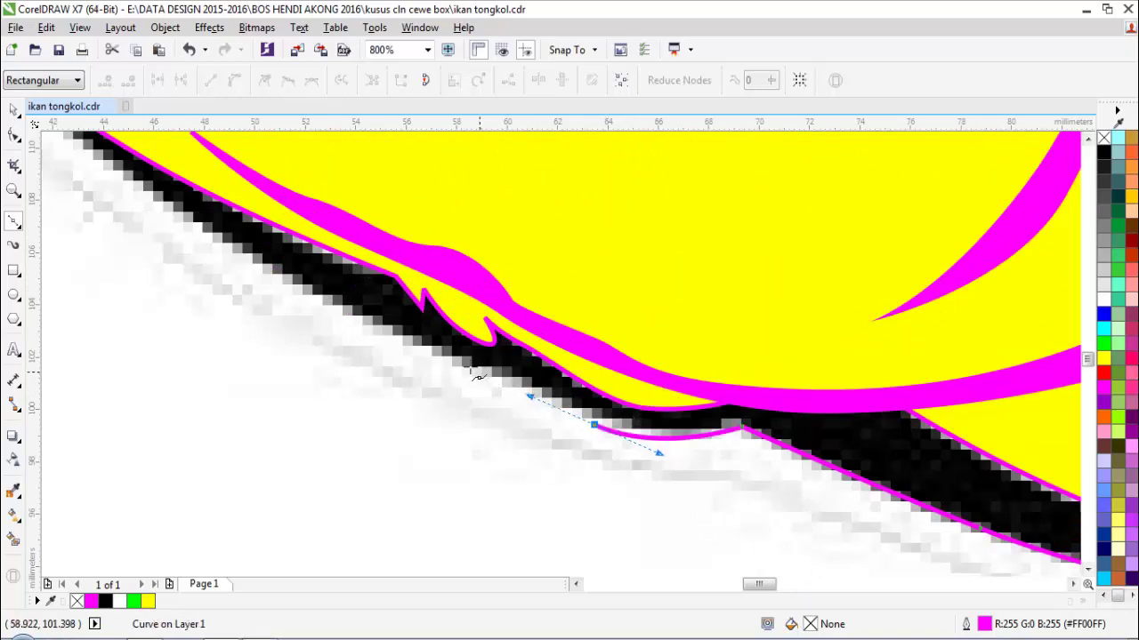
pyautogui.moveTo(444, 354); pyautogui.dragTo(418, 342)
pyautogui.moveTo(289, 282); pyautogui.dragTo(262, 271)
pyautogui.scroll(-2, 216, 252)
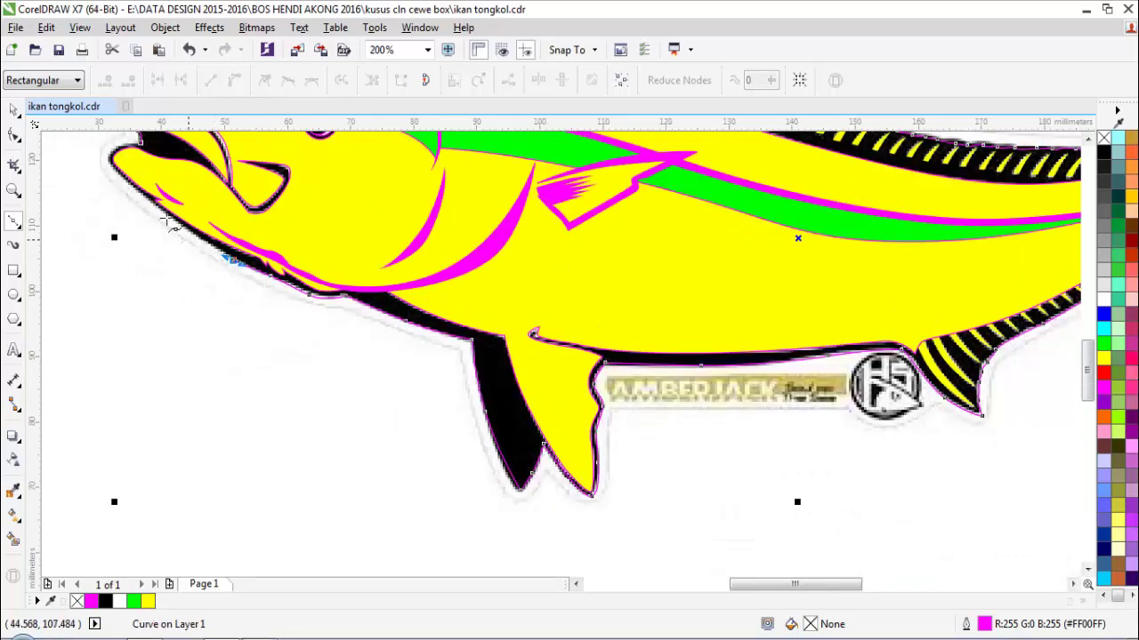
pyautogui.scroll(1, 169, 222)
pyautogui.moveTo(204, 243); pyautogui.dragTo(167, 215)
pyautogui.scroll(-1, 163, 209)
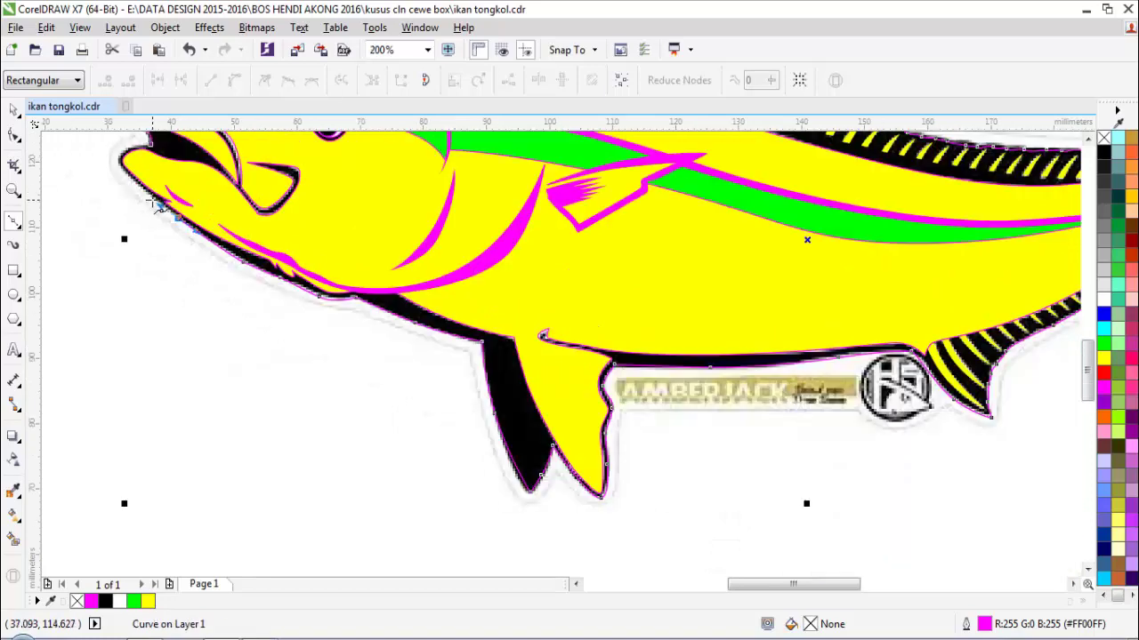
# - Curve the outline around the lower lip's tip and close the silhouette at its starting node inside the mouth
pyautogui.scroll(1, 124, 178)
pyautogui.scroll(-1, 156, 182)
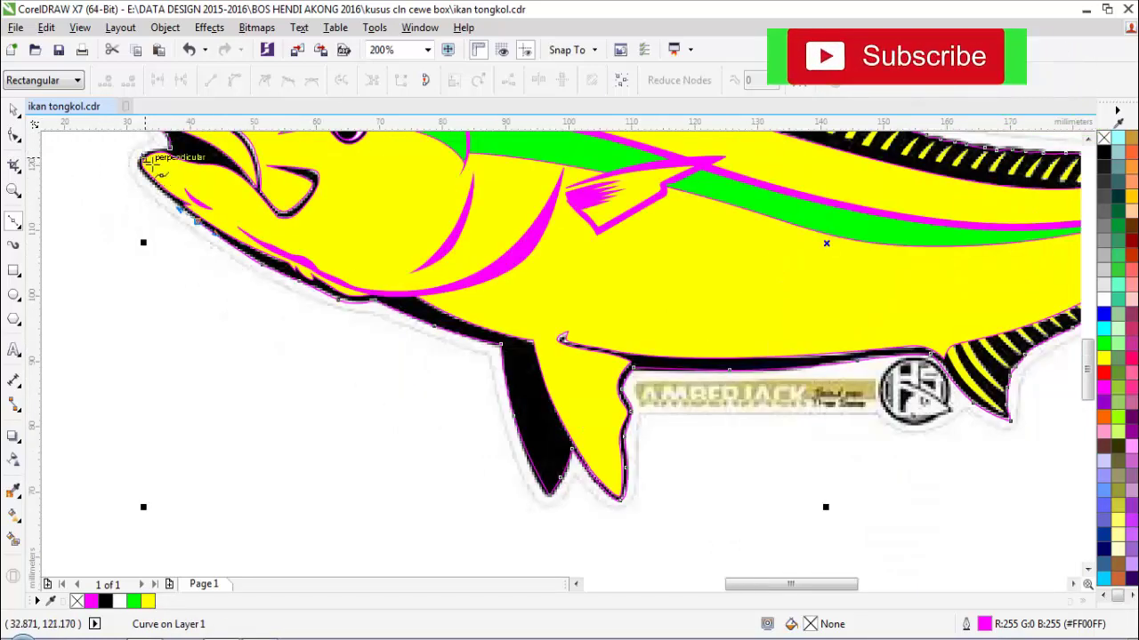
pyautogui.scroll(-1, 152, 173)
pyautogui.scroll(1, 501, 296)
pyautogui.scroll(3, 386, 358)
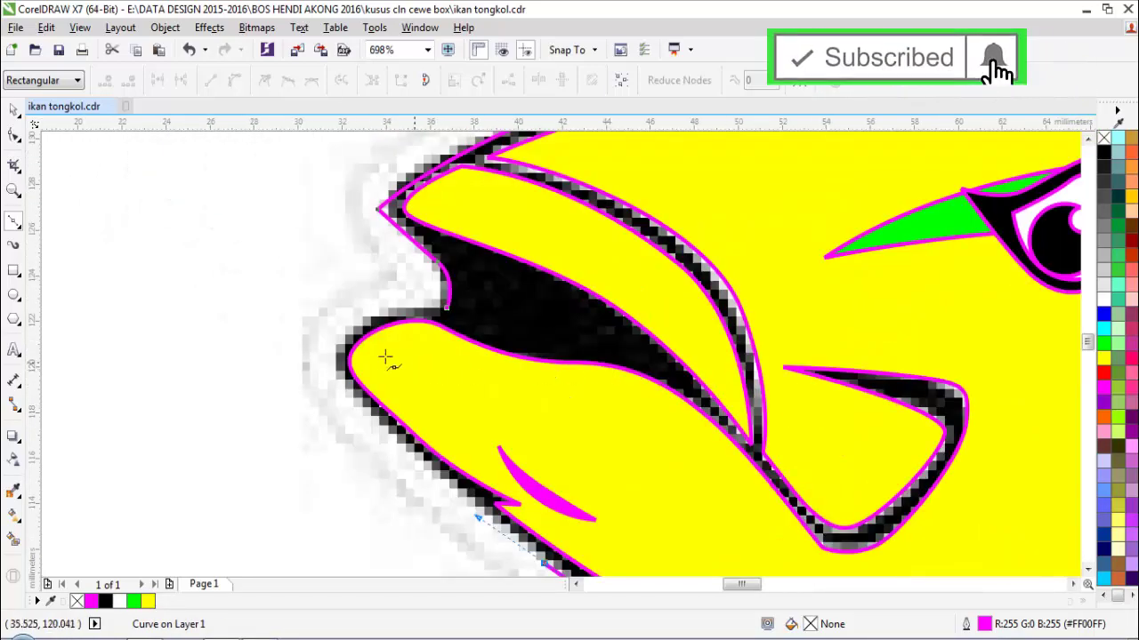
pyautogui.moveTo(302, 374); pyautogui.dragTo(275, 312)
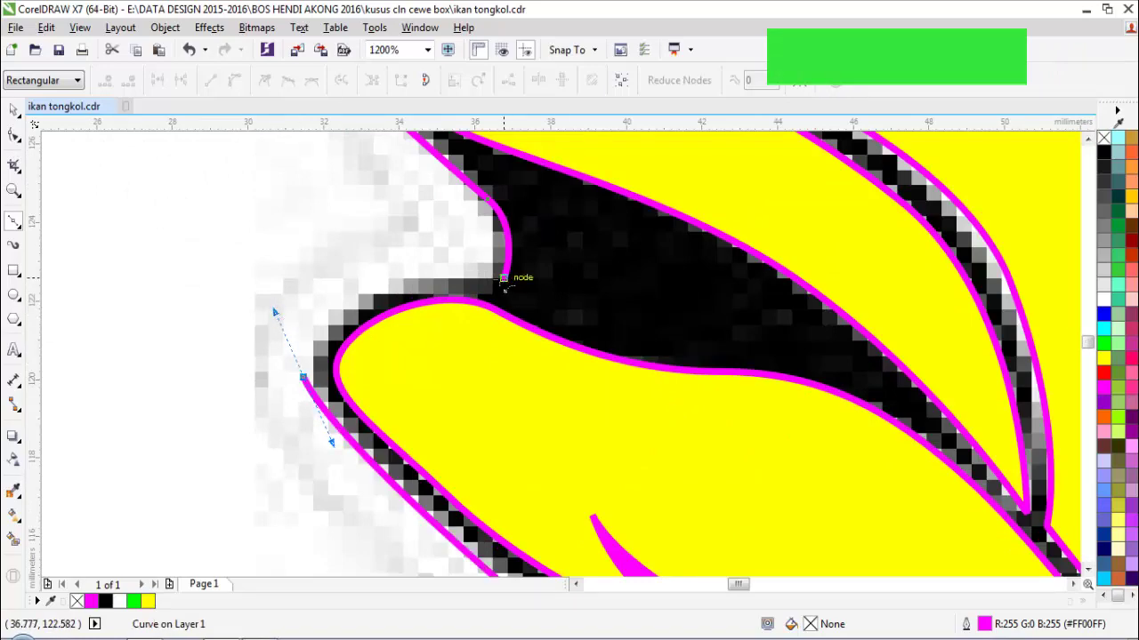
pyautogui.moveTo(504, 278); pyautogui.dragTo(363, 285)
pyautogui.scroll(-4, 422, 305)
pyautogui.press('space')
# - Start a Bezier curve at the notch between the tail fin's white streaks and carry it over the rear streak's tip and down its inner edge
pyautogui.press('z')
pyautogui.click(739, 342)
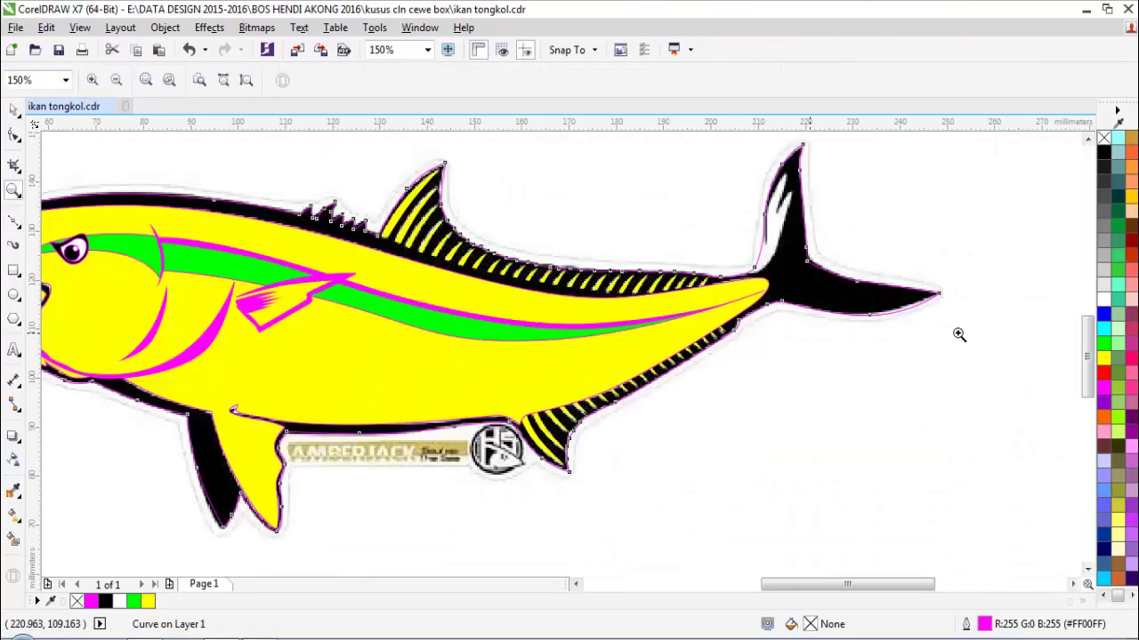
pyautogui.press('F2')
pyautogui.click(790, 231)
pyautogui.click(794, 250)
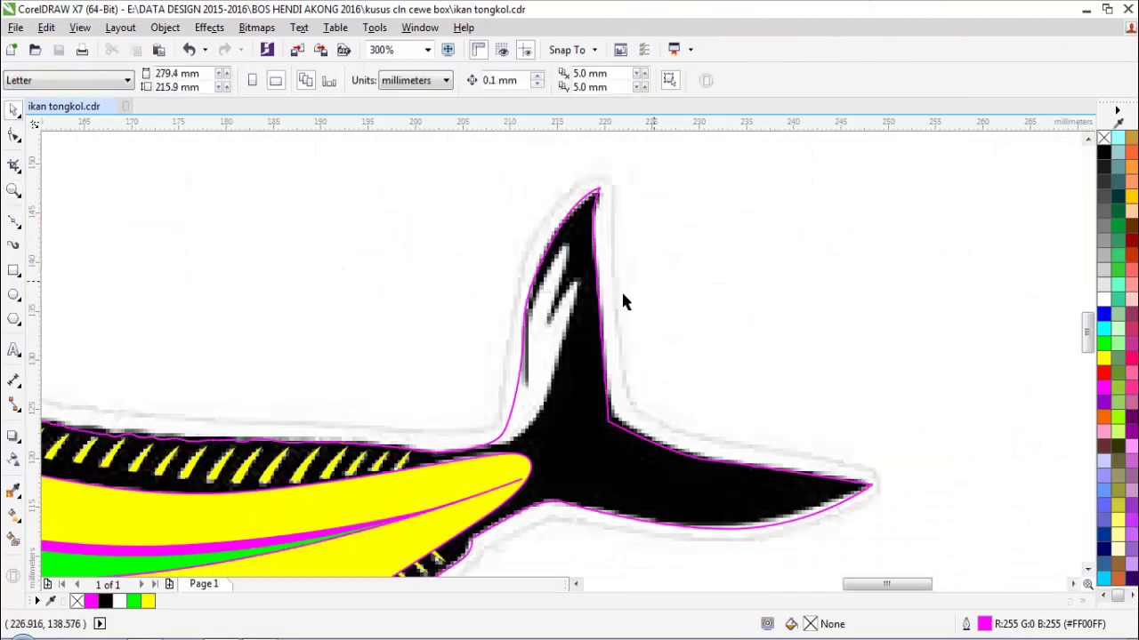
pyautogui.press('F10')
pyautogui.scroll(1, 549, 342)
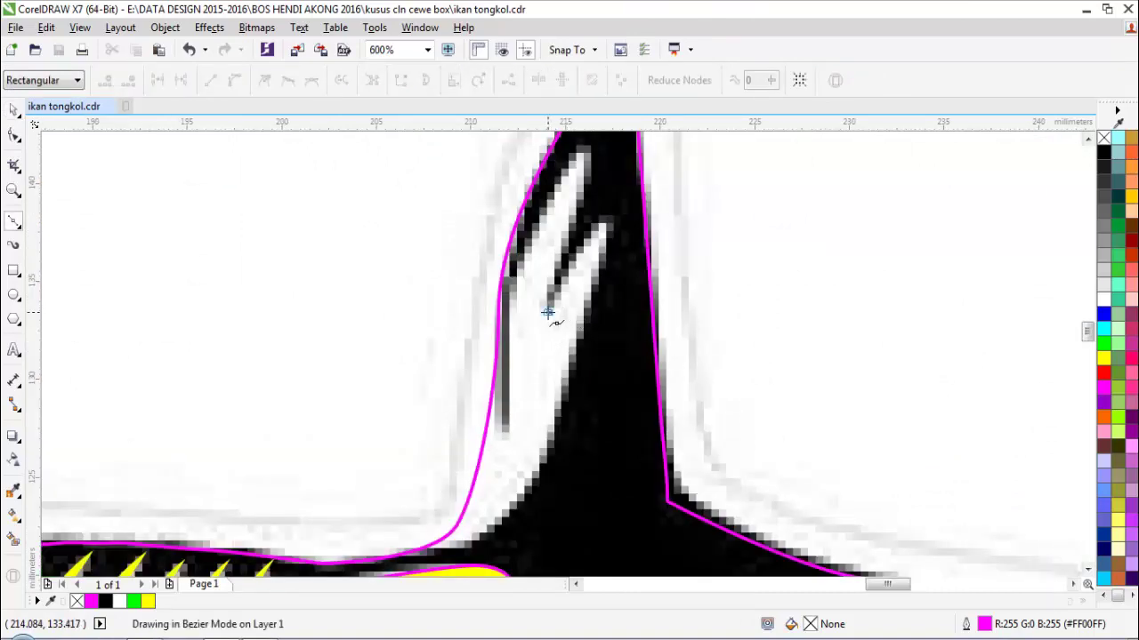
pyautogui.moveTo(608, 213); pyautogui.dragTo(618, 233)
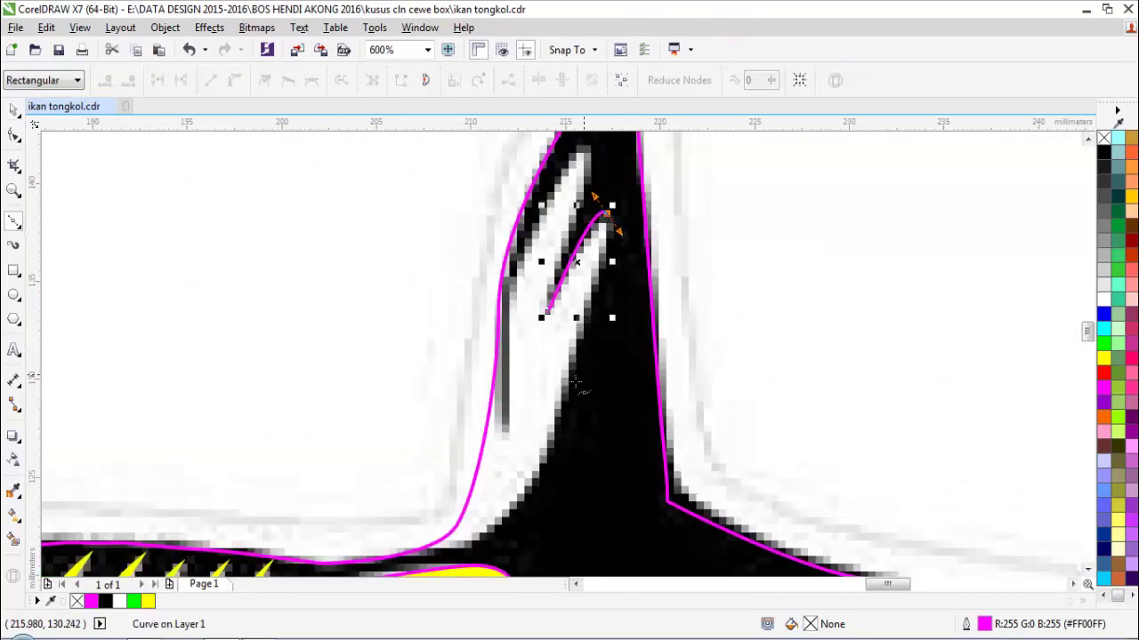
pyautogui.moveTo(559, 414); pyautogui.dragTo(552, 438)
# - Curve the line along the base of the tail fin onto the upper edge of the body and make a corner there
pyautogui.scroll(1, 517, 539)
pyautogui.moveTo(467, 513); pyautogui.dragTo(389, 564)
pyautogui.scroll(-1, 436, 512)
pyautogui.scroll(1, 408, 536)
pyautogui.click(258, 556)
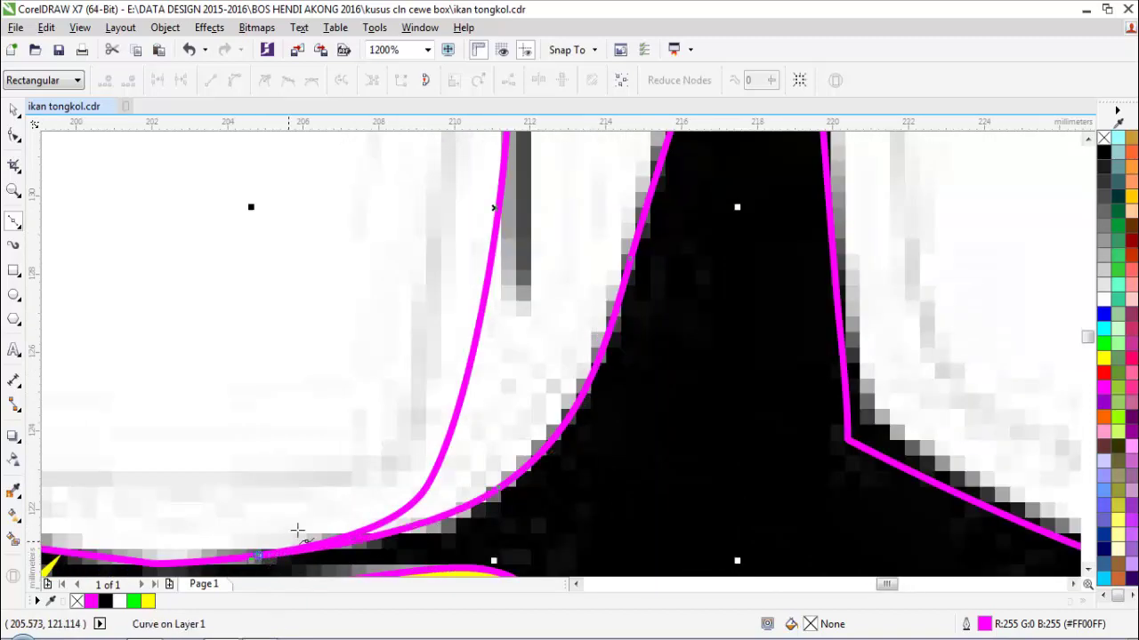
# - Run the curve loosely outside the front edge of the upper tail fin and turn it back beside the white streaks
pyautogui.scroll(-1, 341, 491)
pyautogui.moveTo(341, 453); pyautogui.dragTo(362, 410)
pyautogui.scroll(1, 386, 365)
pyautogui.scroll(-2, 389, 360)
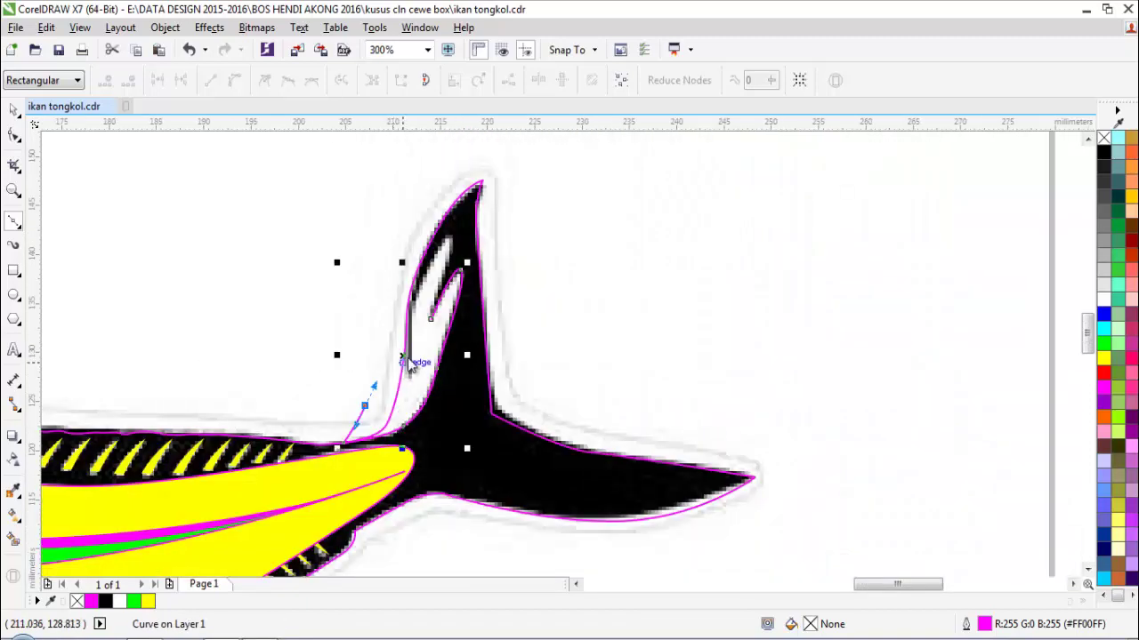
pyautogui.scroll(1, 392, 356)
pyautogui.moveTo(369, 361); pyautogui.dragTo(375, 327)
pyautogui.moveTo(420, 190); pyautogui.dragTo(431, 203)
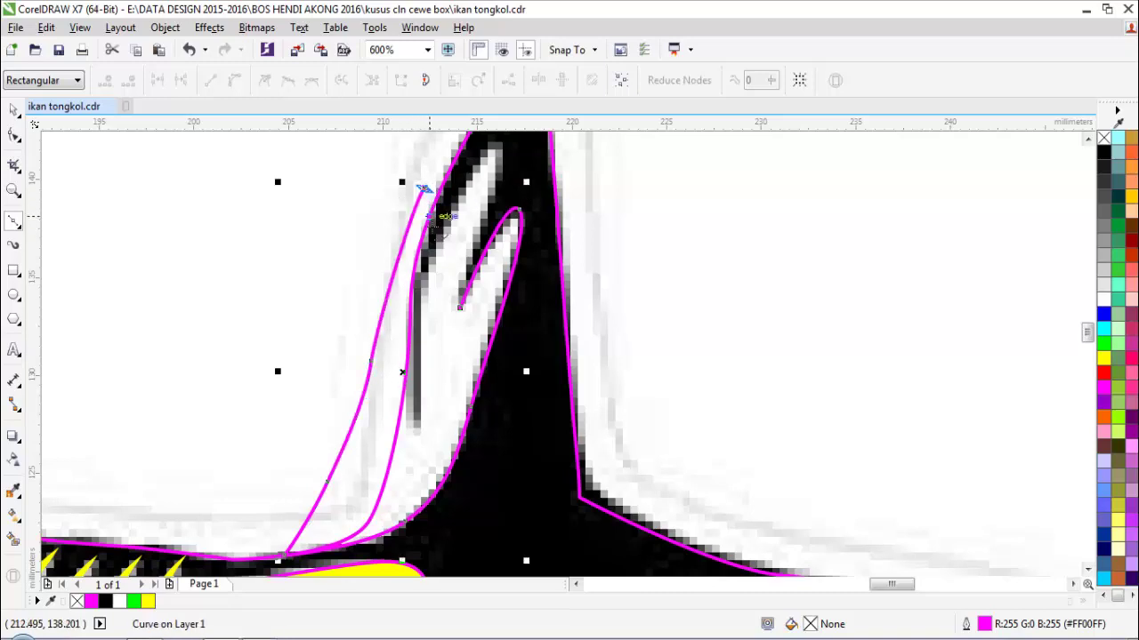
# - Trace the thin dark sliver at the tail fin's front edge down to its lower end
pyautogui.moveTo(420, 277); pyautogui.dragTo(410, 326)
pyautogui.click(418, 409)
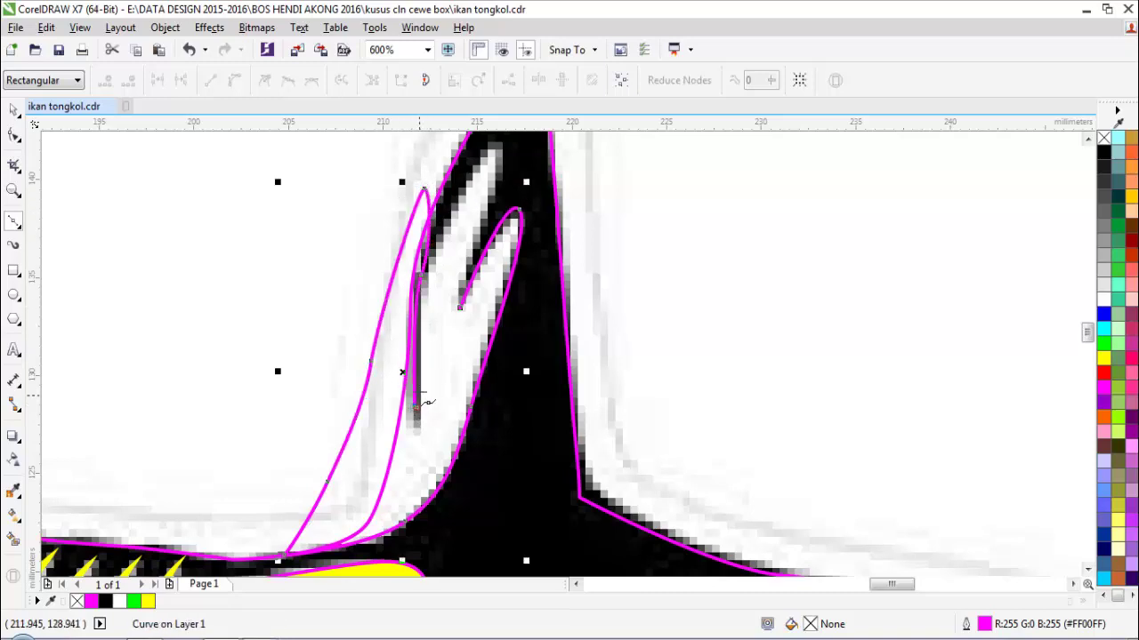
pyautogui.click(422, 414)
pyautogui.scroll(-1, 424, 381)
pyautogui.scroll(1, 434, 305)
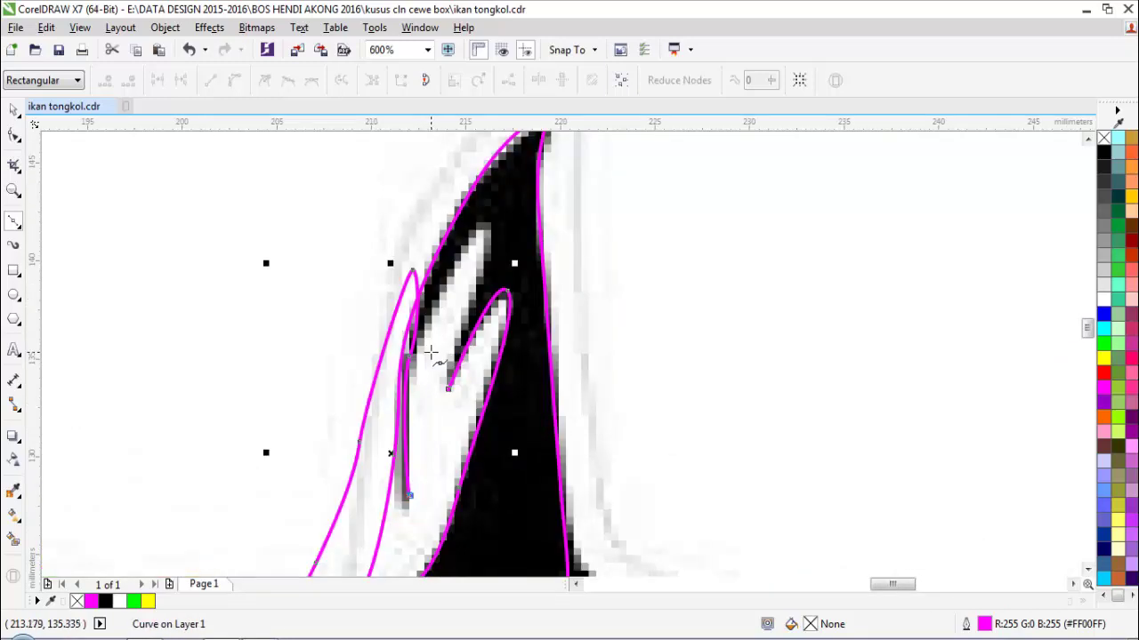
# - Trace back up from the sliver, around the front white streak's tip, and close the shape at the starting notch
pyautogui.moveTo(423, 350); pyautogui.dragTo(430, 273)
pyautogui.scroll(1, 436, 292)
pyautogui.scroll(-2, 433, 269)
pyautogui.scroll(2, 461, 253)
pyautogui.moveTo(469, 225); pyautogui.dragTo(490, 250)
pyautogui.scroll(-1, 481, 261)
pyautogui.moveTo(421, 455); pyautogui.dragTo(425, 322)
# - Intersect the tail streak shape with the fish silhouette and delete the oversized original shape
pyautogui.scroll(-2, 423, 321)
pyautogui.press('space')
pyautogui.moveTo(478, 388); pyautogui.dragTo(516, 397)
pyautogui.hotkey('ctrl', 'z')
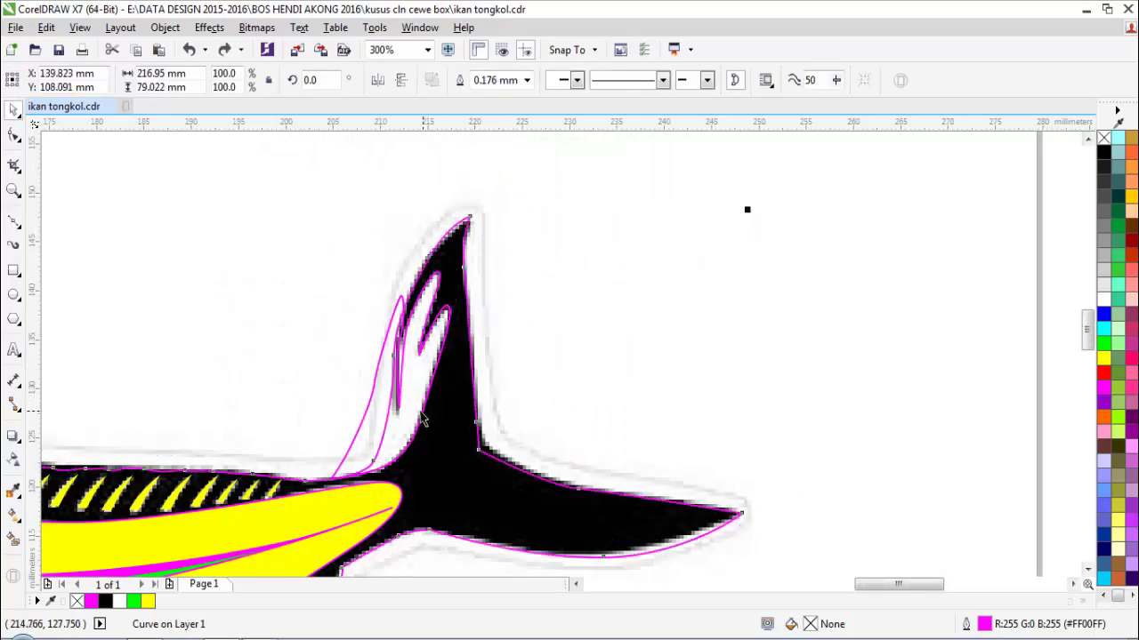
pyautogui.keyDown('shift'); pyautogui.click(424, 413); pyautogui.keyUp('shift')
pyautogui.click(508, 87)
pyautogui.moveTo(381, 410); pyautogui.dragTo(280, 399)
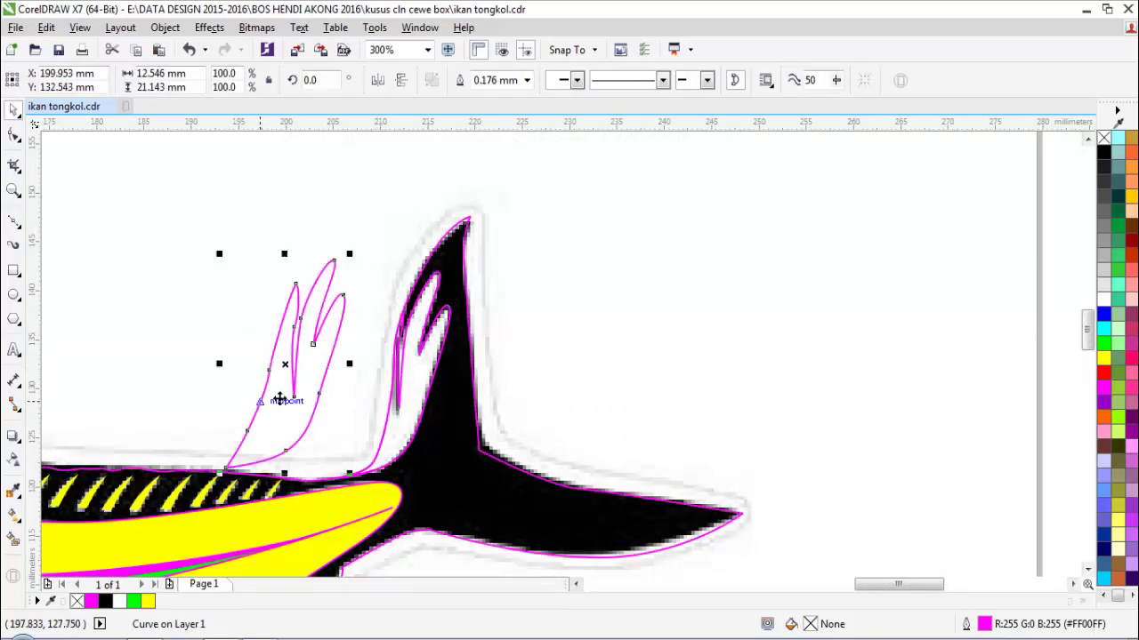
pyautogui.press('Delete')
# - Fill the trimmed tail streak shape with the yellow sampled from the fish's body
pyautogui.hotkey('ctrl', 'shift', 'e')
pyautogui.click(349, 499)
pyautogui.click(386, 443)
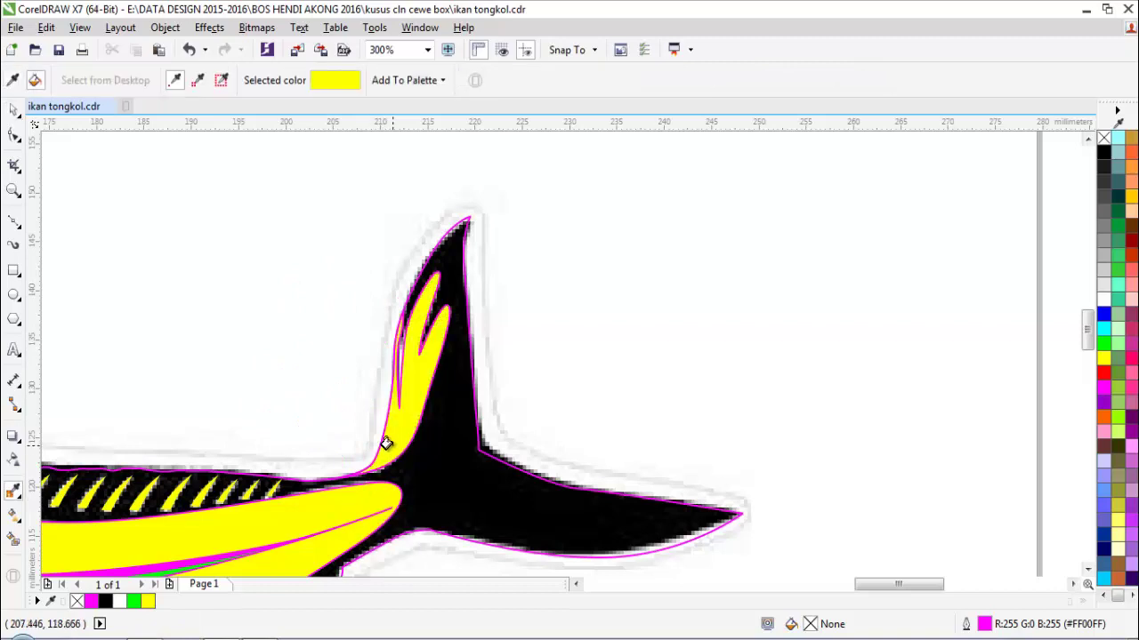
# - Fill the whole fish silhouette with blue (#0000FF)
pyautogui.scroll(-2, 392, 445)
pyautogui.press('space')
pyautogui.press('z')
pyautogui.click(327, 503)
pyautogui.press('space')
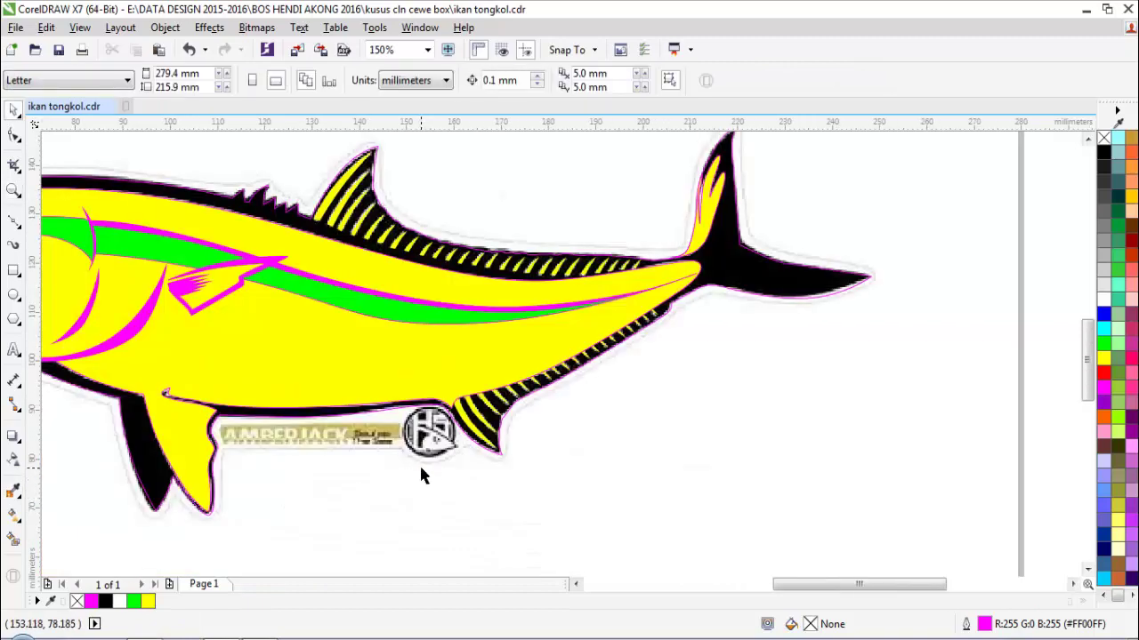
pyautogui.scroll(-2, 421, 472)
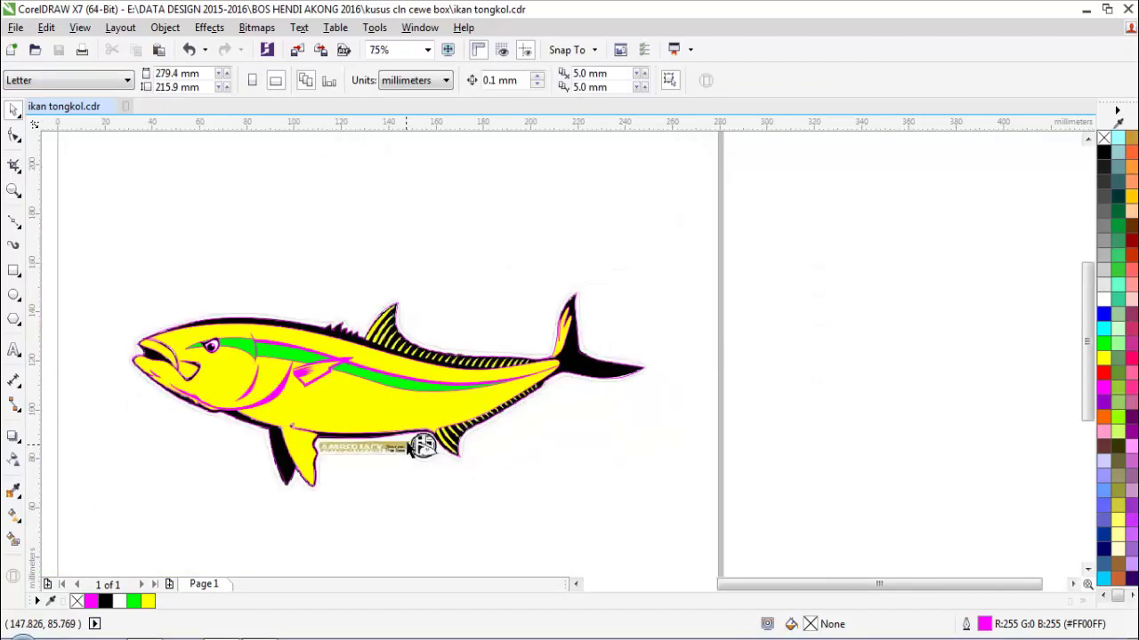
pyautogui.scroll(2, 286, 351)
pyautogui.moveTo(292, 293); pyautogui.dragTo(450, 293)
pyautogui.hotkey('ctrl', 'z')
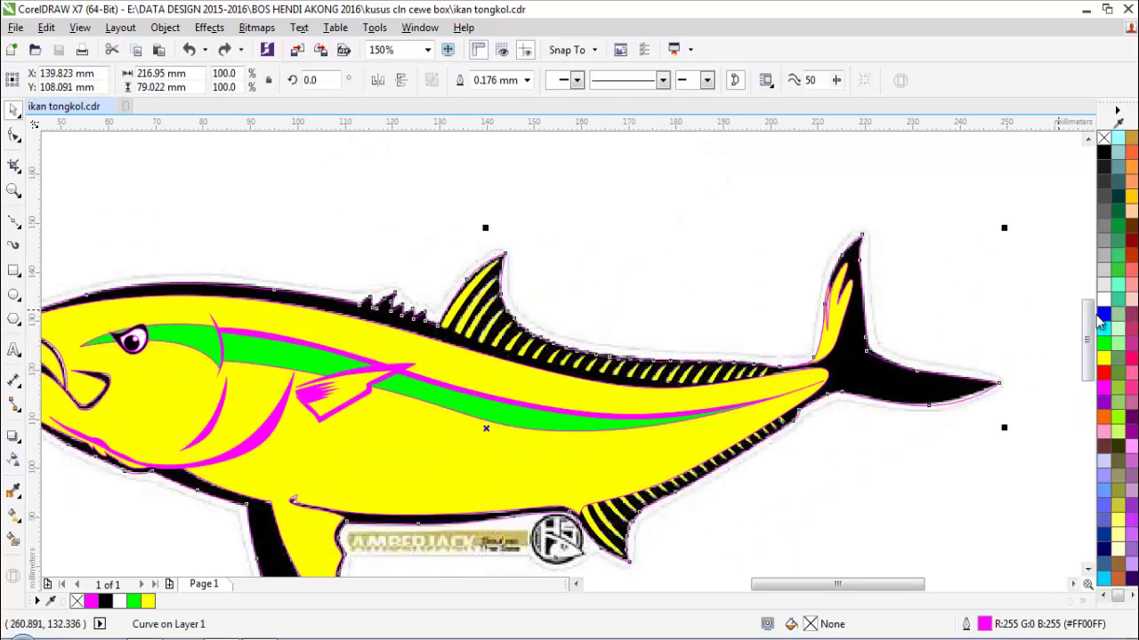
pyautogui.click(1103, 314)
pyautogui.scroll(-1, 851, 374)
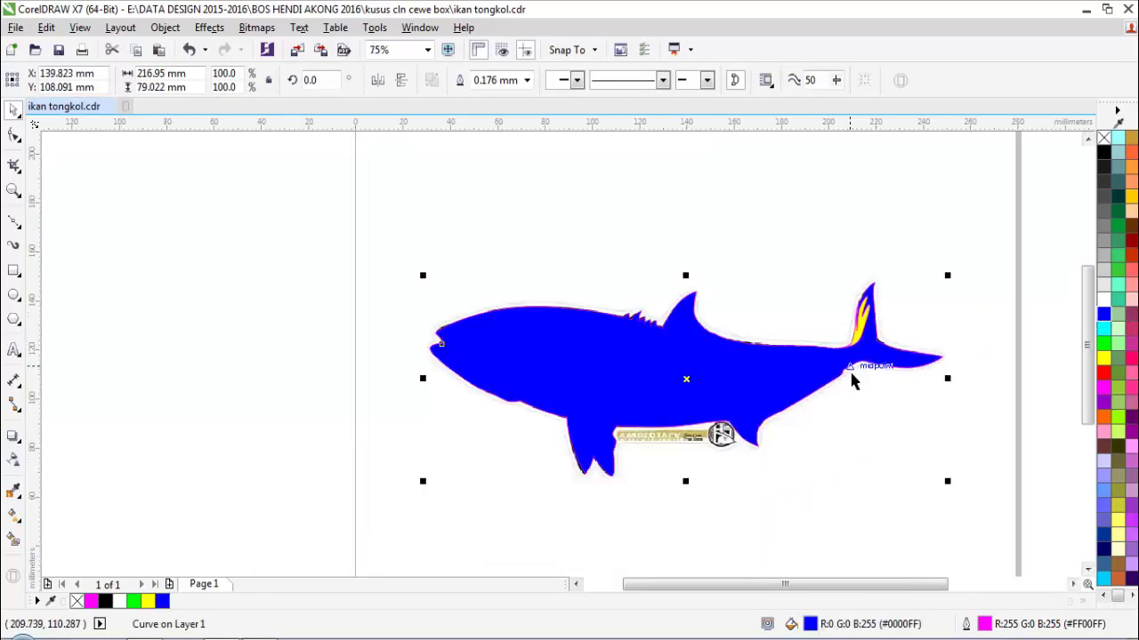
# - Send the blue silhouette to the back, and bring all traced fish shapes to the front of the bitmap
pyautogui.hotkey('shift', 'pagedown')
pyautogui.moveTo(346, 186); pyautogui.dragTo(997, 550)
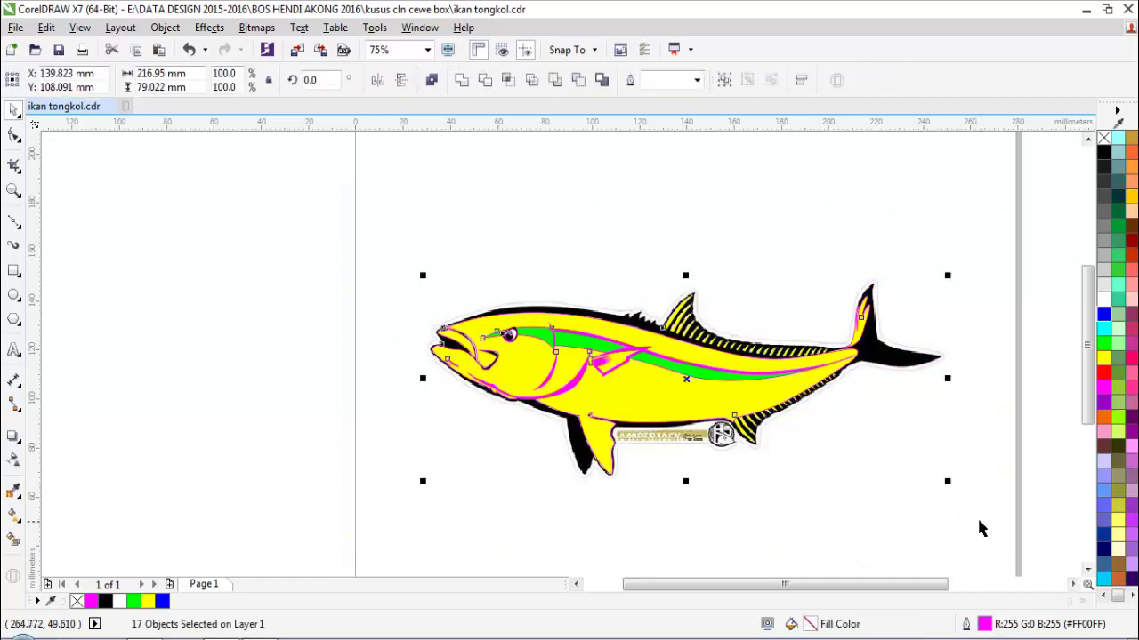
pyautogui.hotkey('shift', 'pageup')
pyautogui.scroll(1, 836, 485)
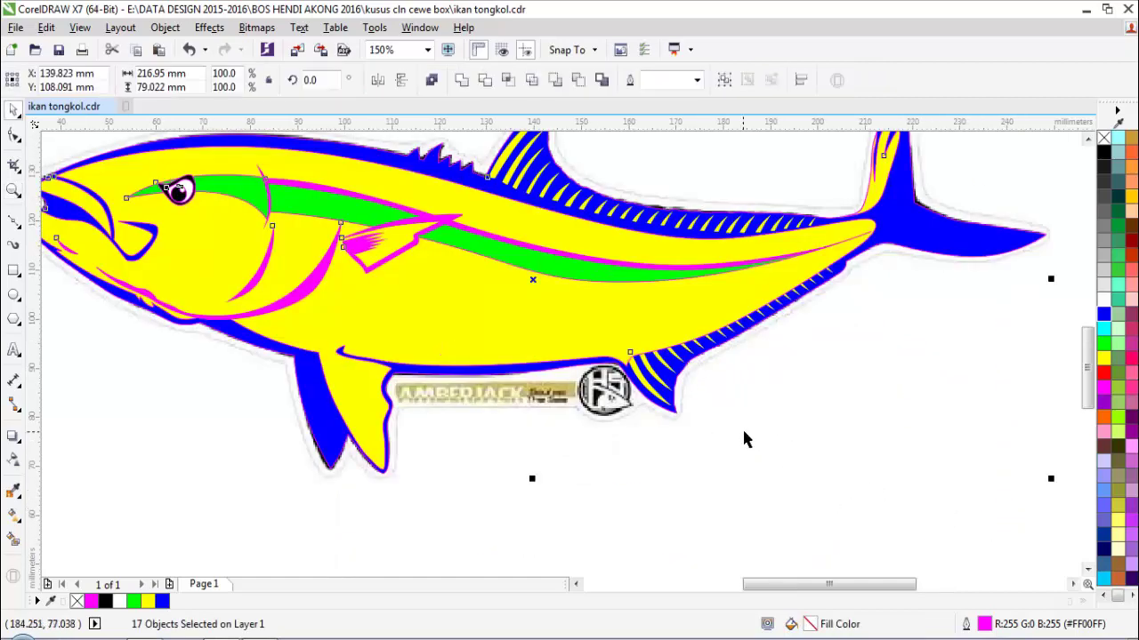
# - Remove the outline from all the selected fish shapes and deselect them
pyautogui.scroll(-1, 685, 374)
pyautogui.press('F2')
pyautogui.moveTo(241, 167); pyautogui.dragTo(968, 465)
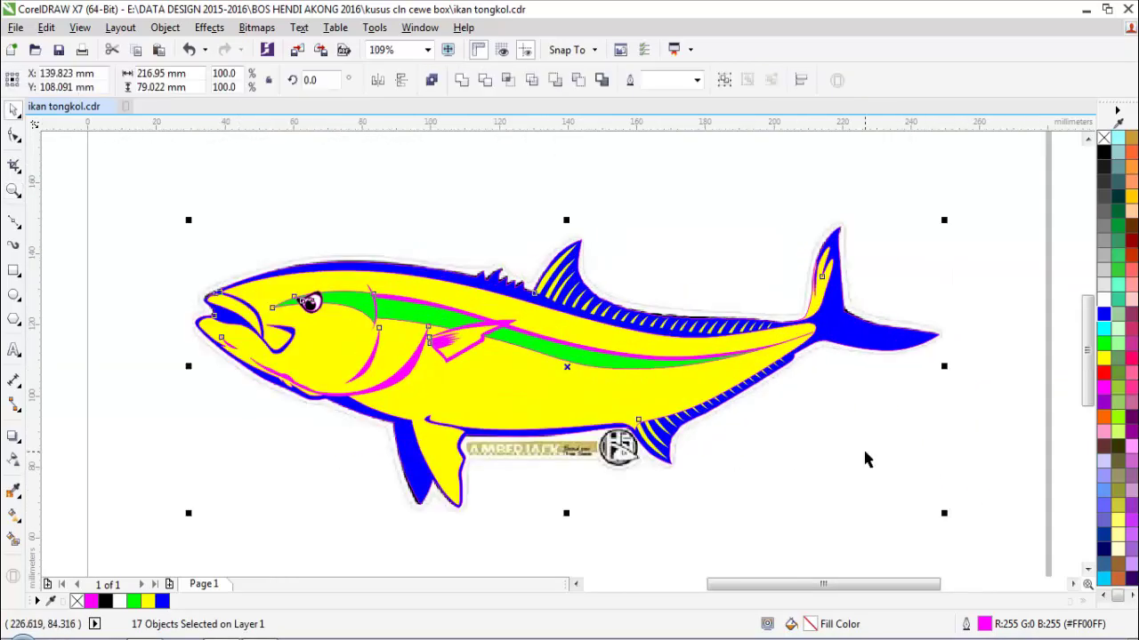
pyautogui.scroll(-1, 800, 406)
pyautogui.rightClick(1103, 138)
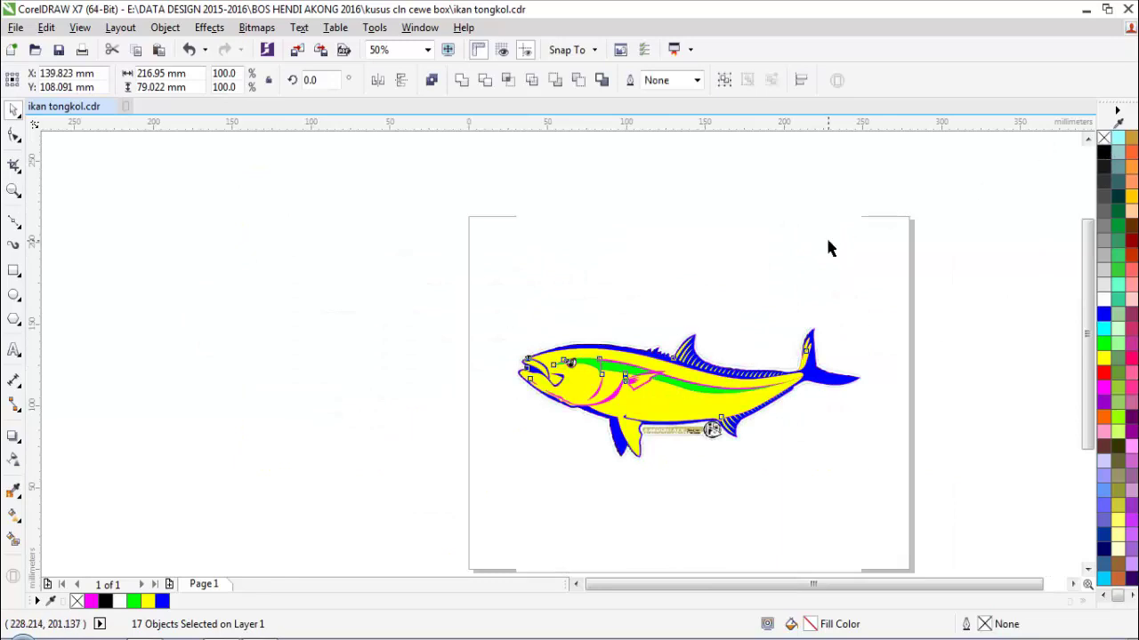
pyautogui.moveTo(651, 379); pyautogui.dragTo(663, 257)
pyautogui.hotkey('ctrl', 'z')
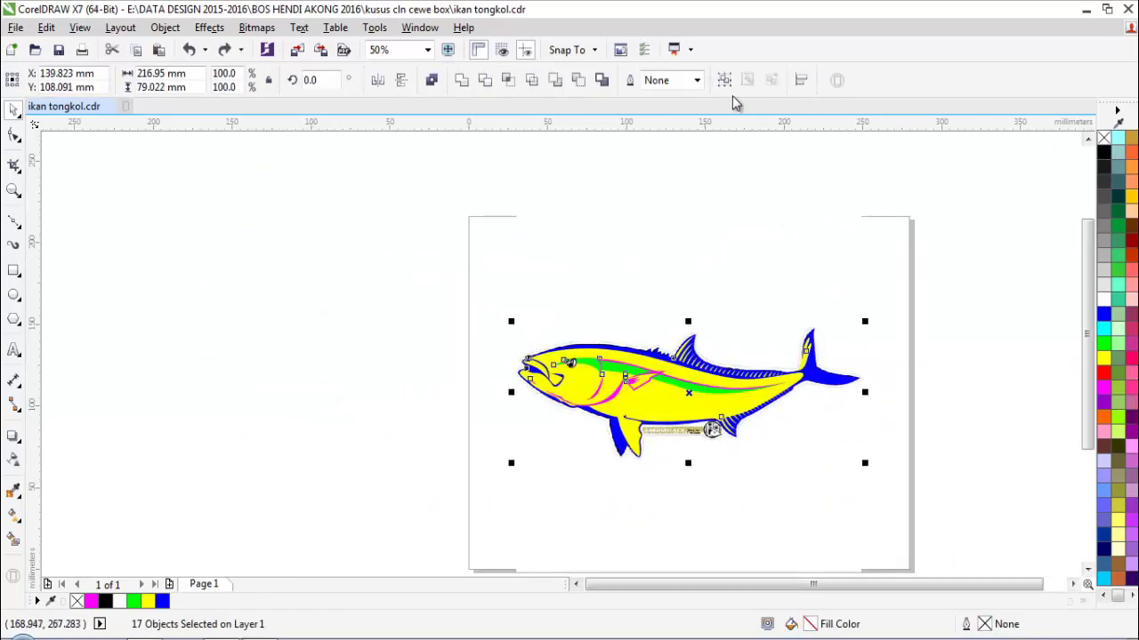
pyautogui.click(752, 225)
# - Add the artistic text "amberjack" just below the AMBERJACK label in the fish bitmap
pyautogui.press('F2')
pyautogui.moveTo(509, 382); pyautogui.dragTo(839, 482)
pyautogui.press('space')
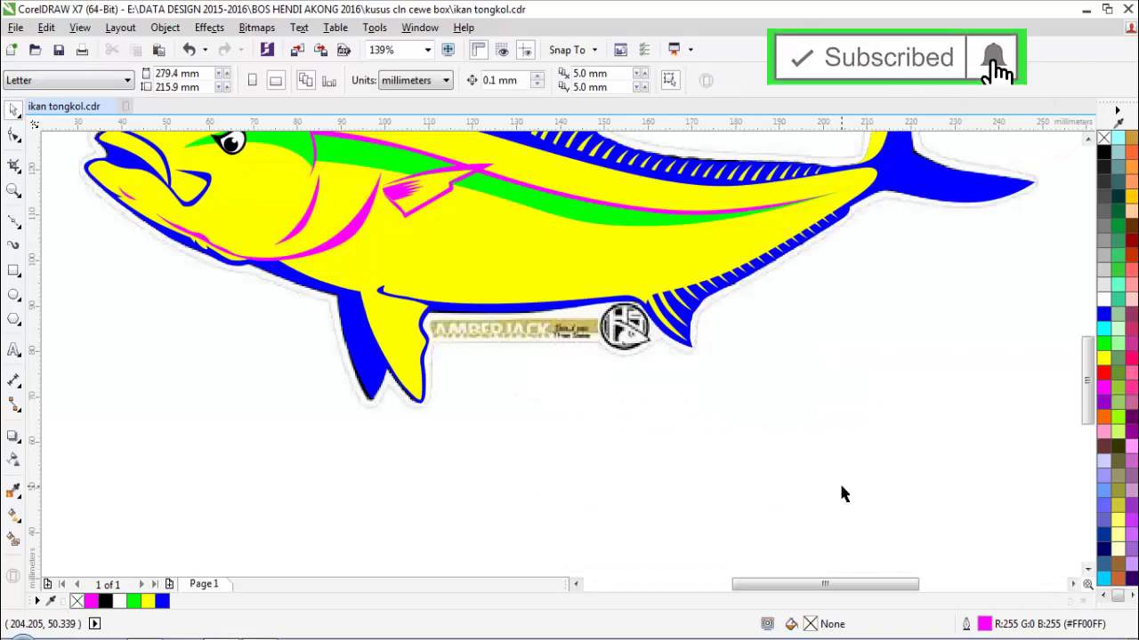
pyautogui.scroll(-3, 736, 502)
pyautogui.scroll(3, 736, 503)
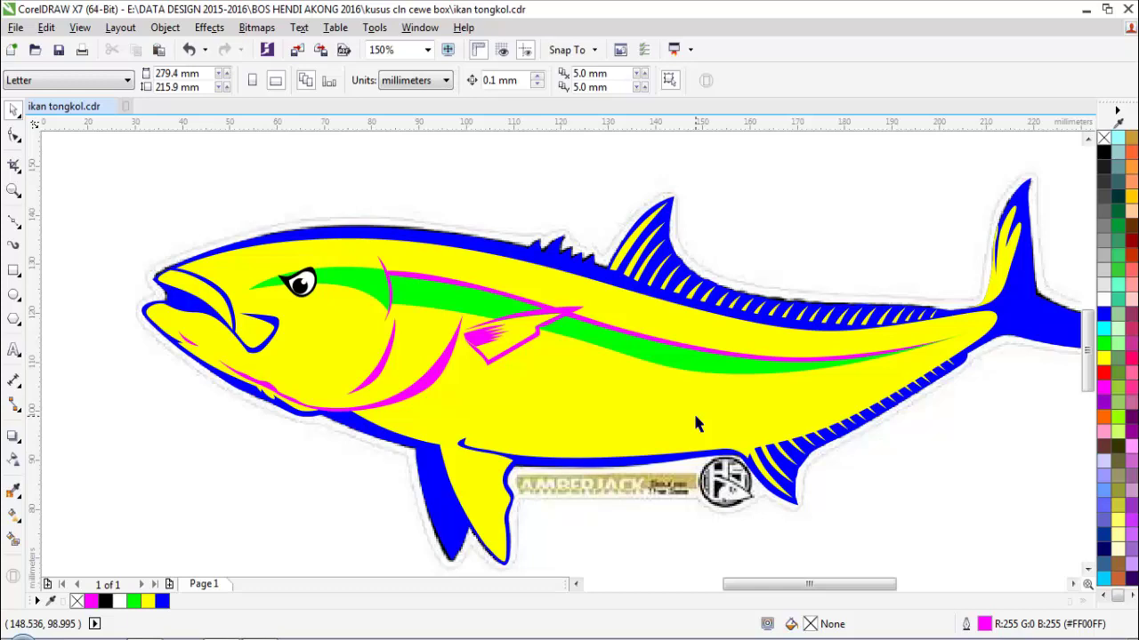
pyautogui.scroll(1, 589, 520)
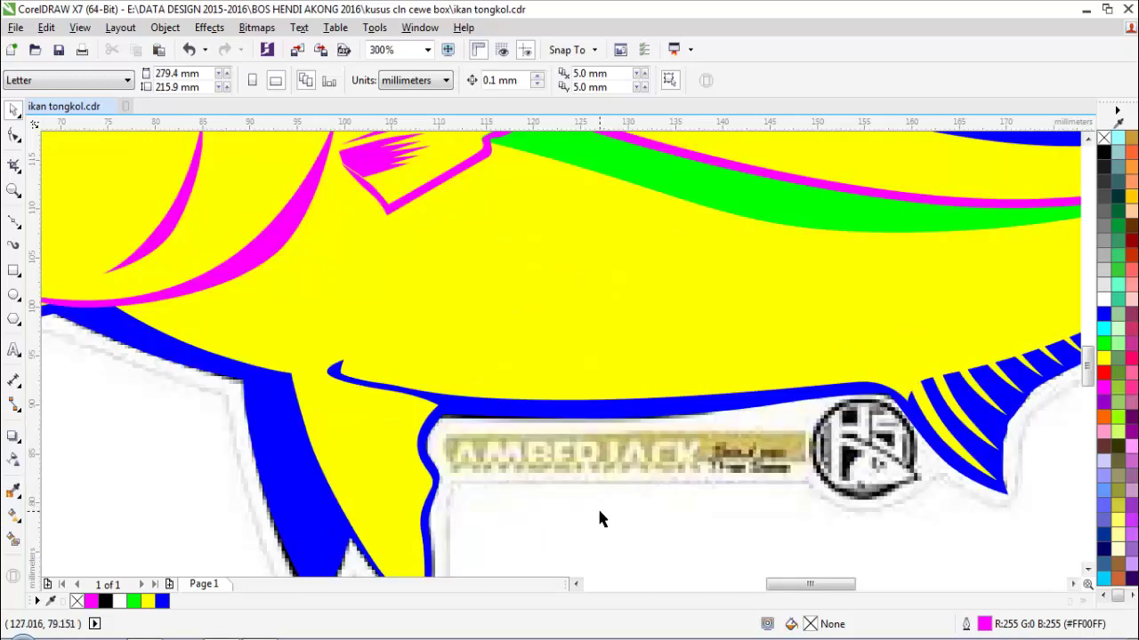
pyautogui.press('F8')
pyautogui.click(482, 550)
pyautogui.write('a')
pyautogui.press('Escape')
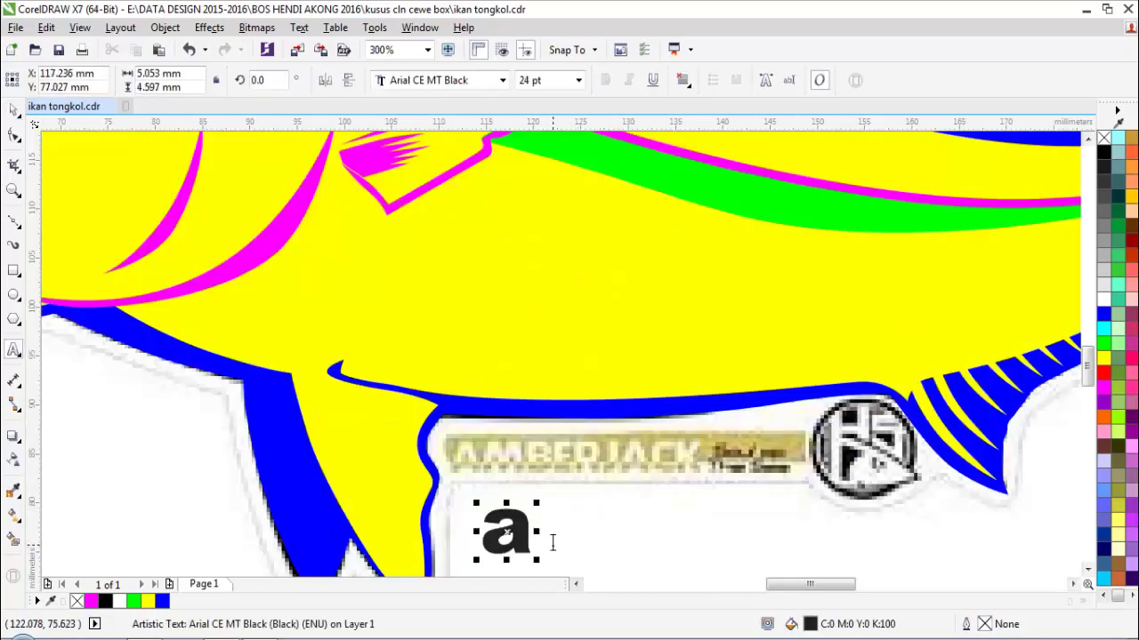
pyautogui.write('m')
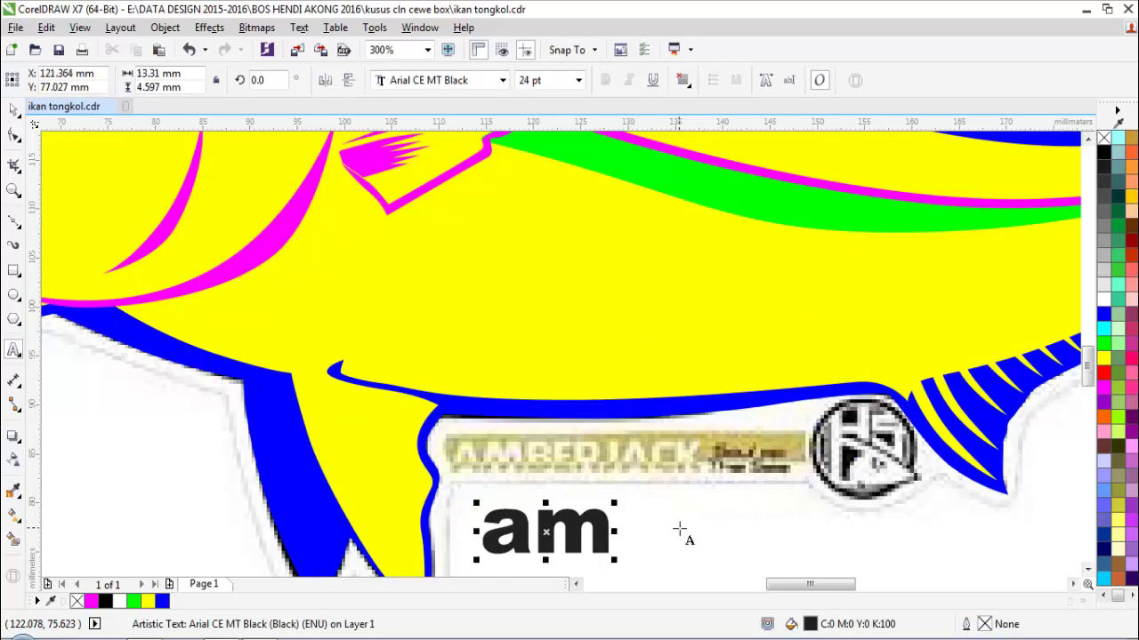
pyautogui.write('ber')
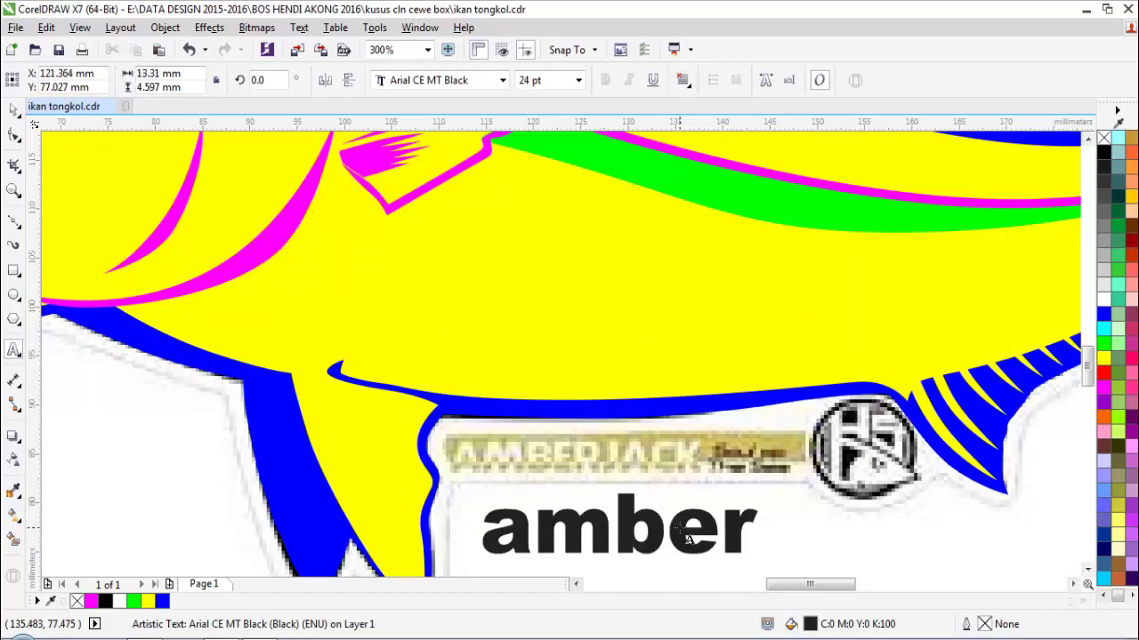
pyautogui.write('j')
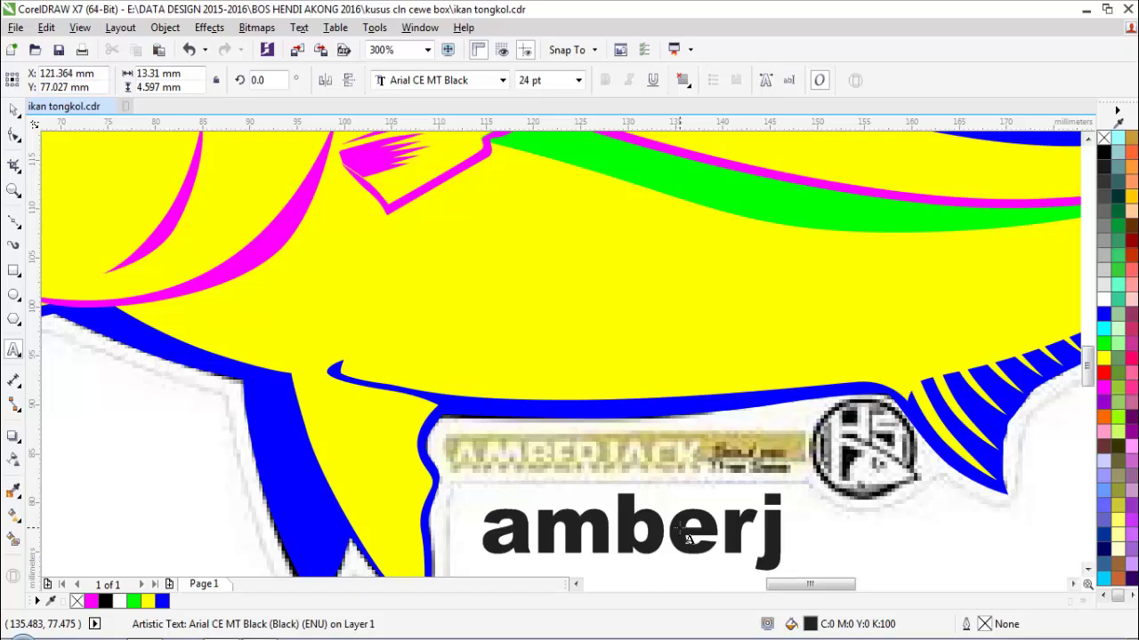
pyautogui.write('a')
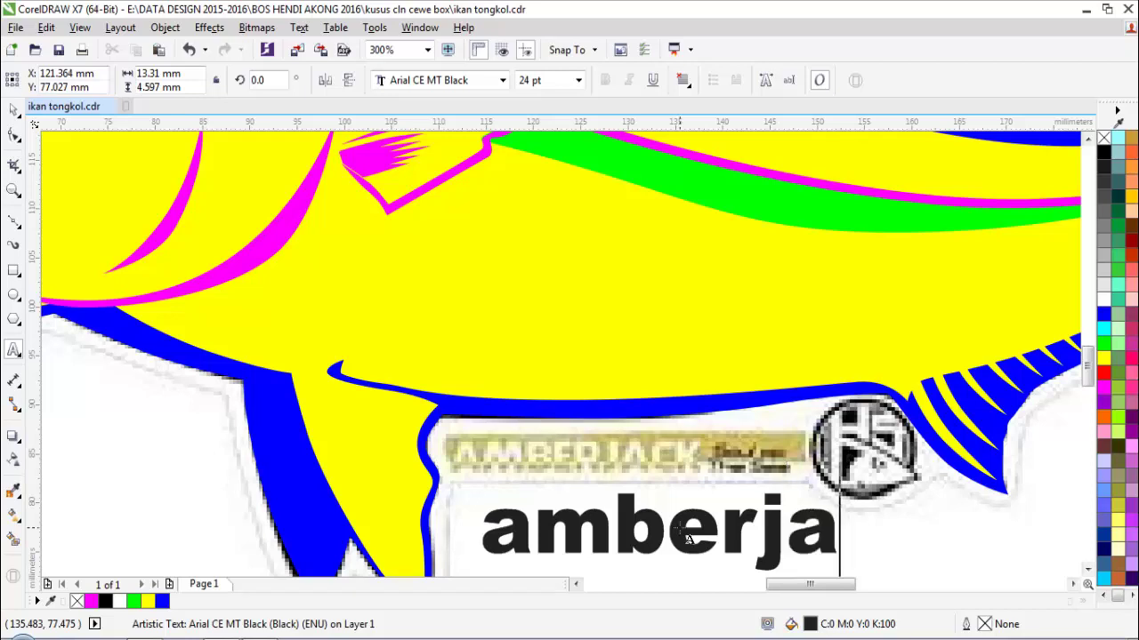
pyautogui.write('ck')
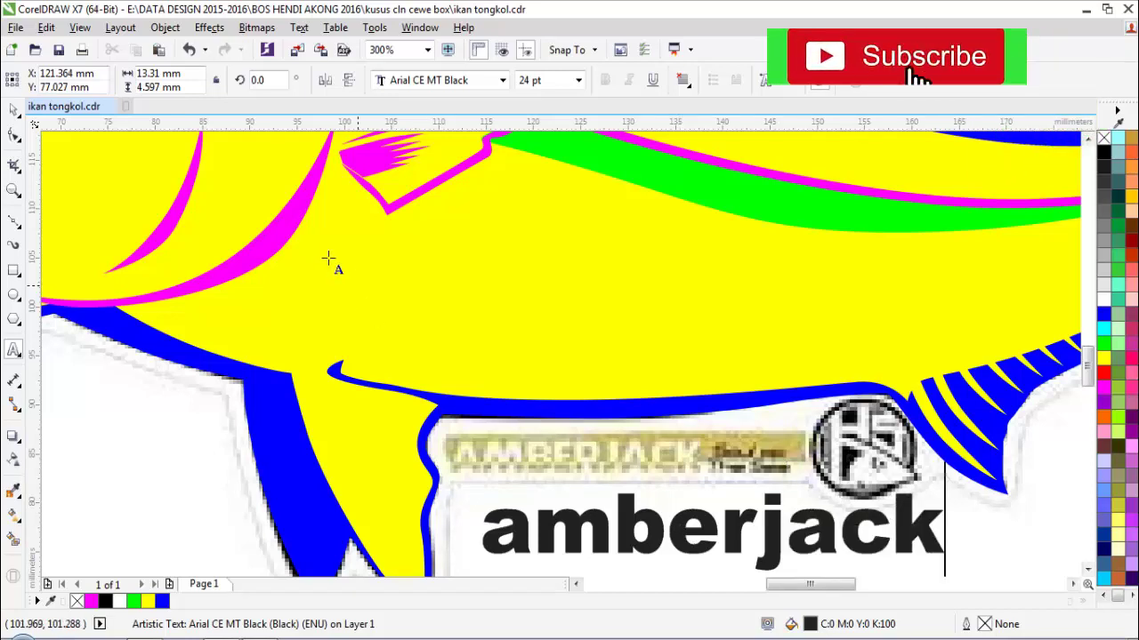
pyautogui.hotkey('ctrl', 'space')
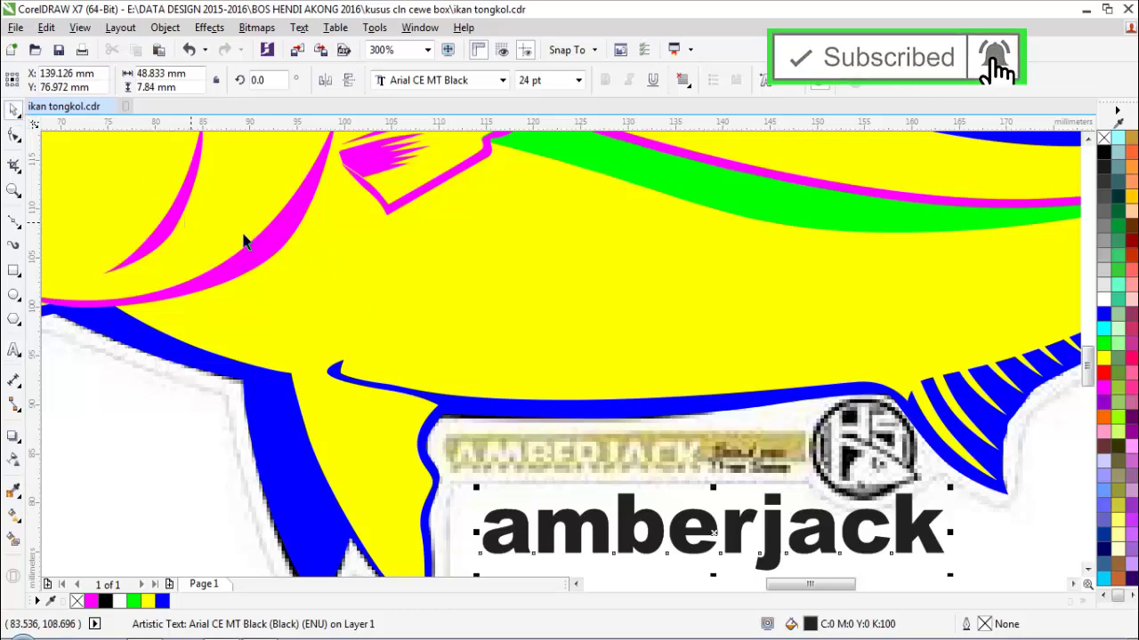
# - Change the amberjack text to uppercase and scale it down to about 29 mm wide
pyautogui.hotkey('shift', 'F3')
pyautogui.click(489, 383)
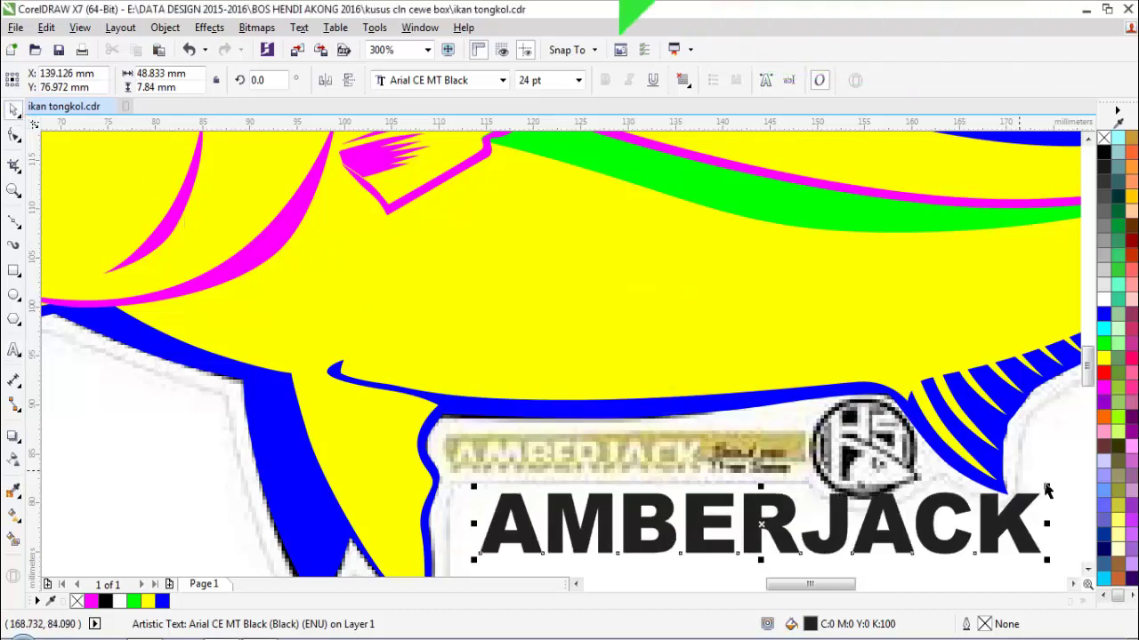
pyautogui.moveTo(1046, 487); pyautogui.dragTo(763, 518)
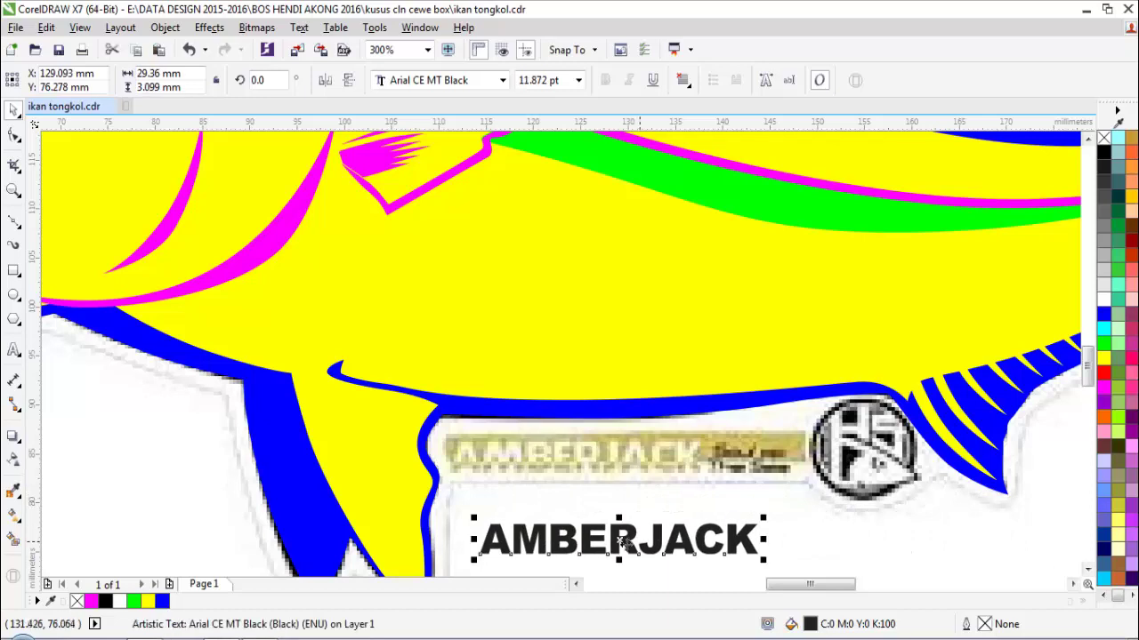
# - Move the AMBERJACK text onto the bitmap's label and narrow it to about 26 mm to match the lettering
pyautogui.scroll(2, 596, 545)
pyautogui.moveTo(564, 546); pyautogui.dragTo(500, 383)
pyautogui.moveTo(881, 371); pyautogui.dragTo(815, 392)
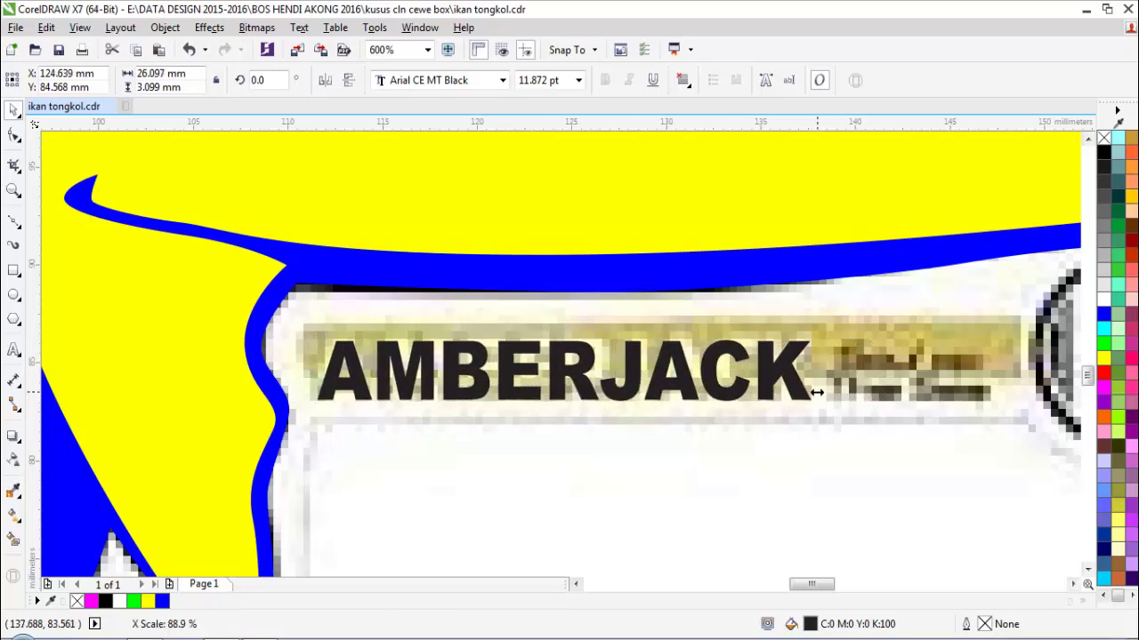
pyautogui.scroll(-1, 740, 407)
pyautogui.click(741, 473)
# - Inspect the label area and preview other fonts for the AMBERJACK text, keeping Arial CE MT Black
pyautogui.press('F2')
pyautogui.click(779, 393)
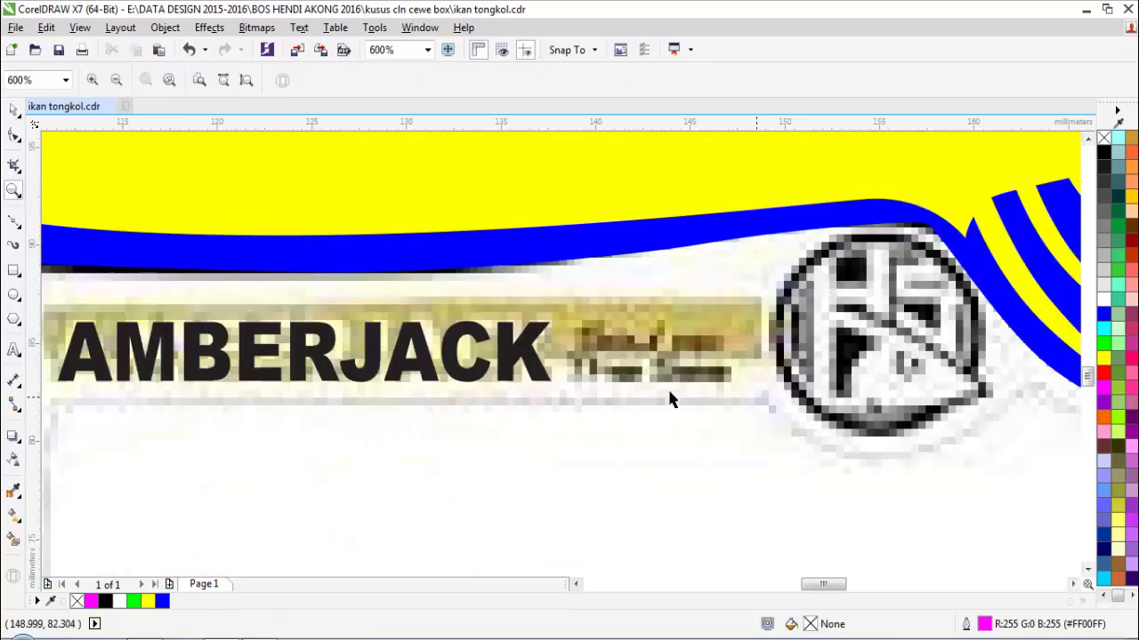
pyautogui.press('space')
pyautogui.scroll(-2, 653, 374)
pyautogui.click(524, 370)
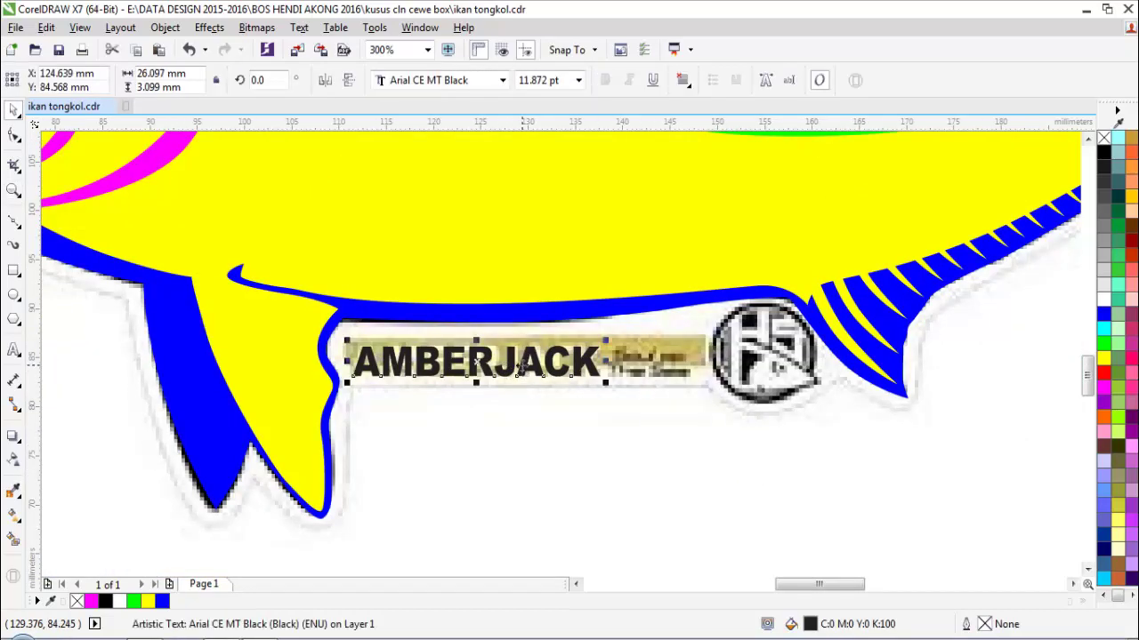
pyautogui.click(474, 81)
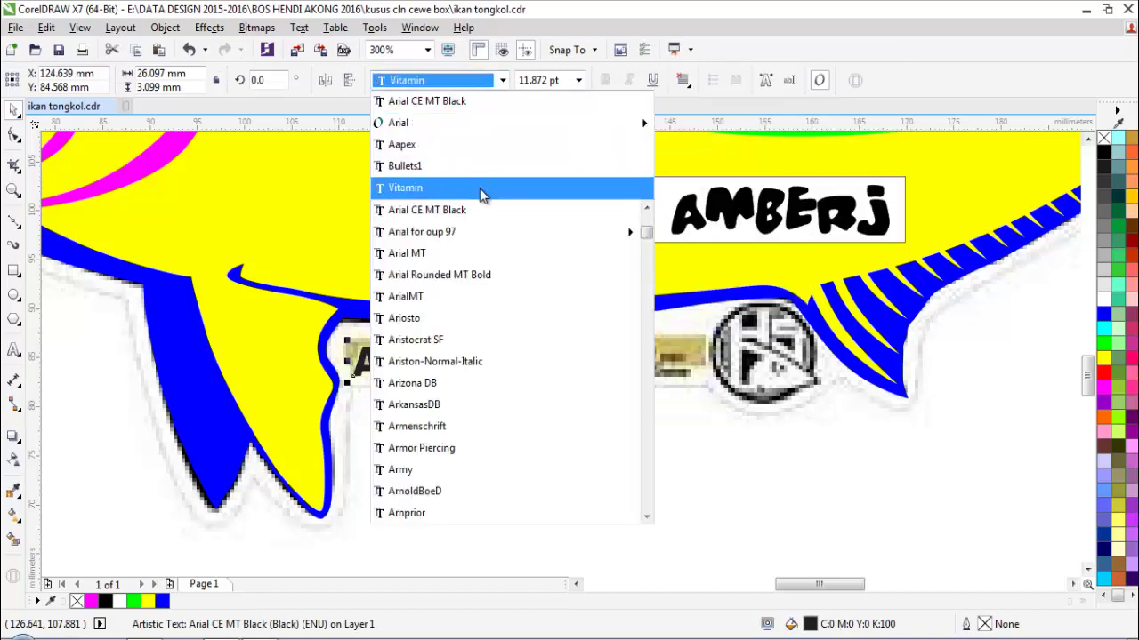
pyautogui.click(483, 211)
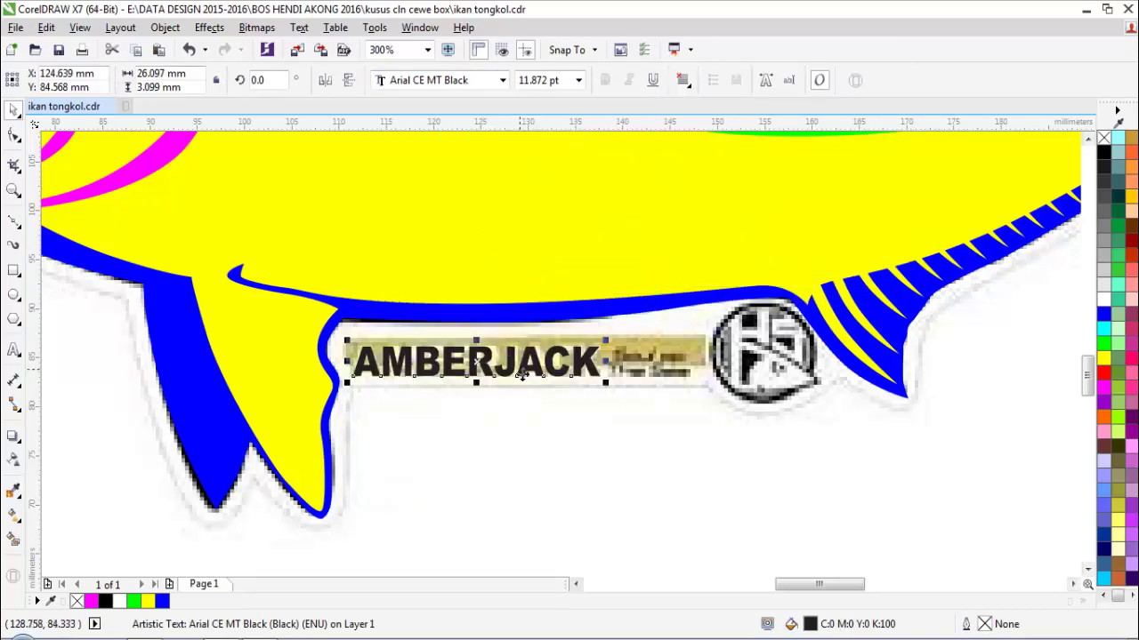
# - Widen the AMBERJACK text to about 26.5 mm and convert it to curves
pyautogui.scroll(2, 522, 375)
pyautogui.moveTo(684, 353); pyautogui.dragTo(691, 353)
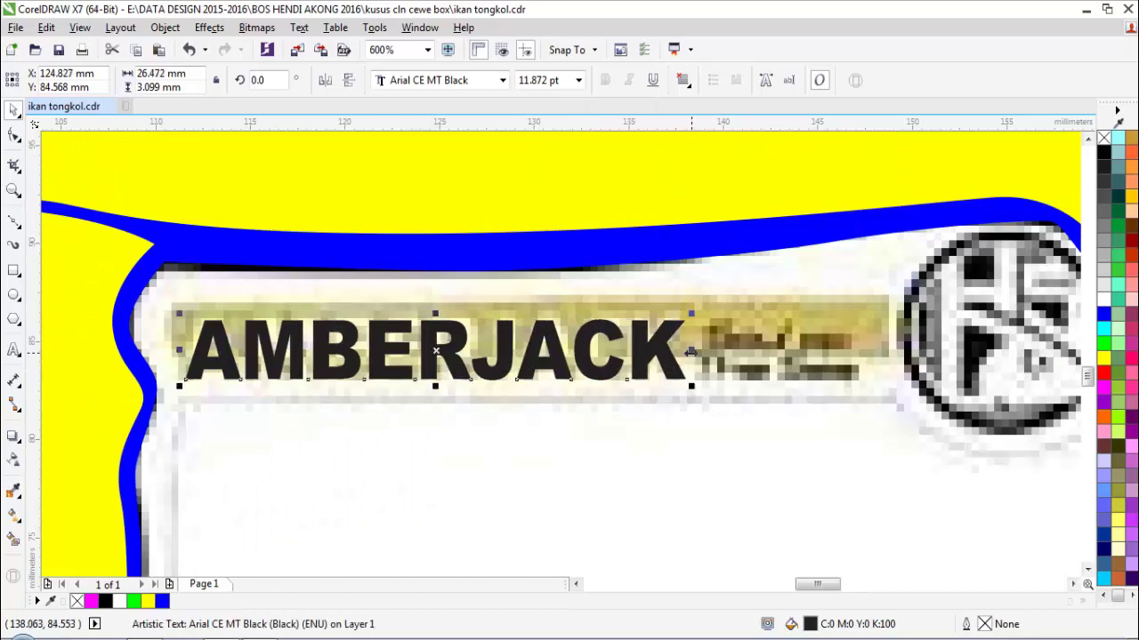
pyautogui.hotkey('ctrl', 'q')
pyautogui.click(534, 403)
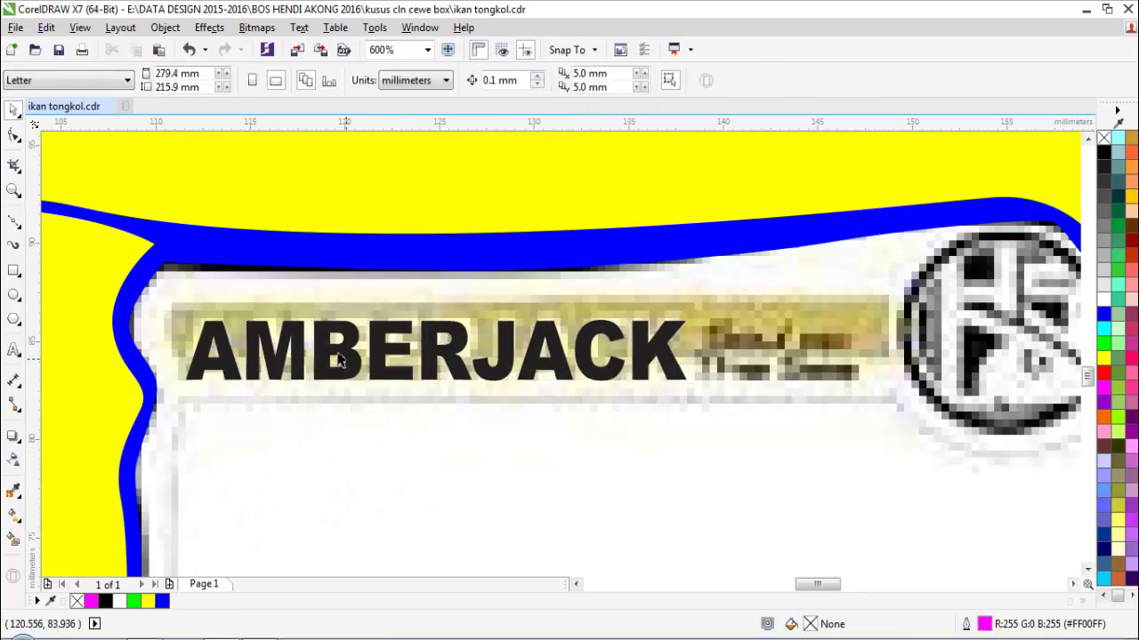
# - Draw a rectangle about 40.5 by 4.6 mm around the label and round its corners to about 0.84 mm
pyautogui.click(13, 270)
pyautogui.moveTo(161, 304); pyautogui.dragTo(928, 394)
pyautogui.press('space')
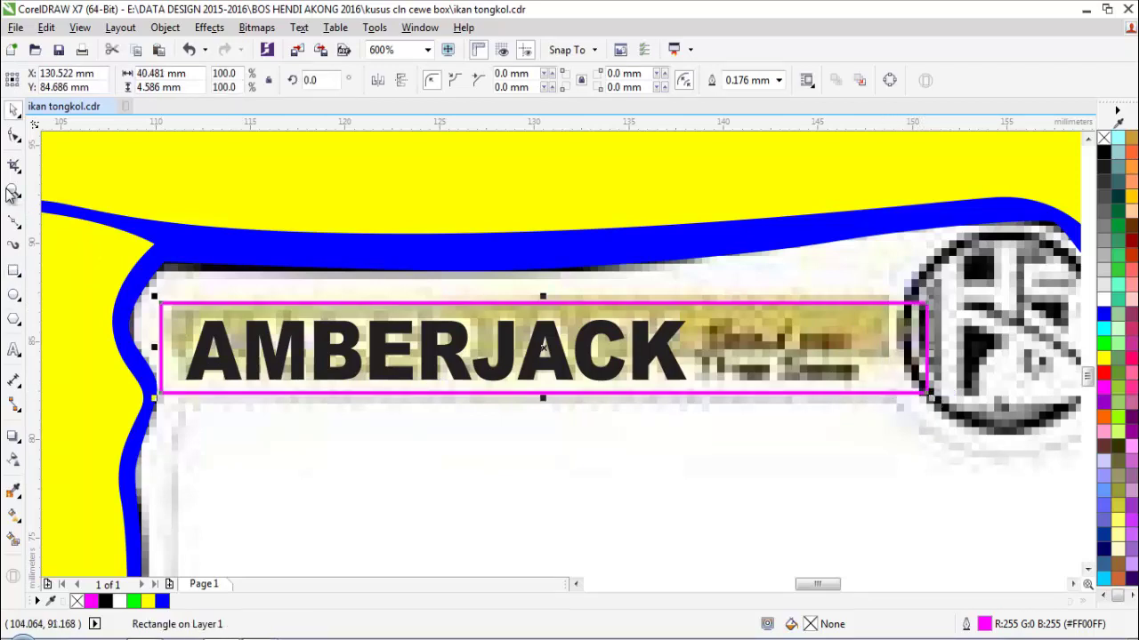
pyautogui.click(13, 133)
pyautogui.moveTo(161, 304); pyautogui.dragTo(179, 320)
pyautogui.click(379, 442)
# - Draw a second rectangle overlapping the lower half of the AMBERJACK lettering
pyautogui.click(13, 272)
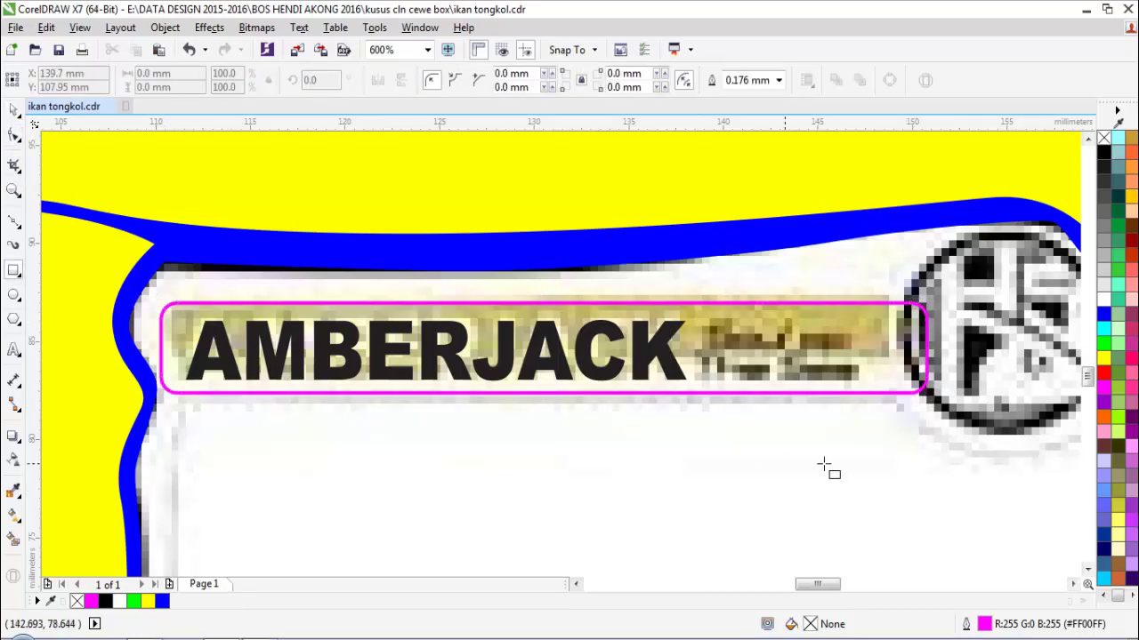
pyautogui.moveTo(809, 465); pyautogui.dragTo(90, 353)
pyautogui.press('space')
# - Try to intersect the overlapping rectangle with the rounded label rectangle
pyautogui.keyDown('shift'); pyautogui.click(676, 305); pyautogui.keyUp('shift')
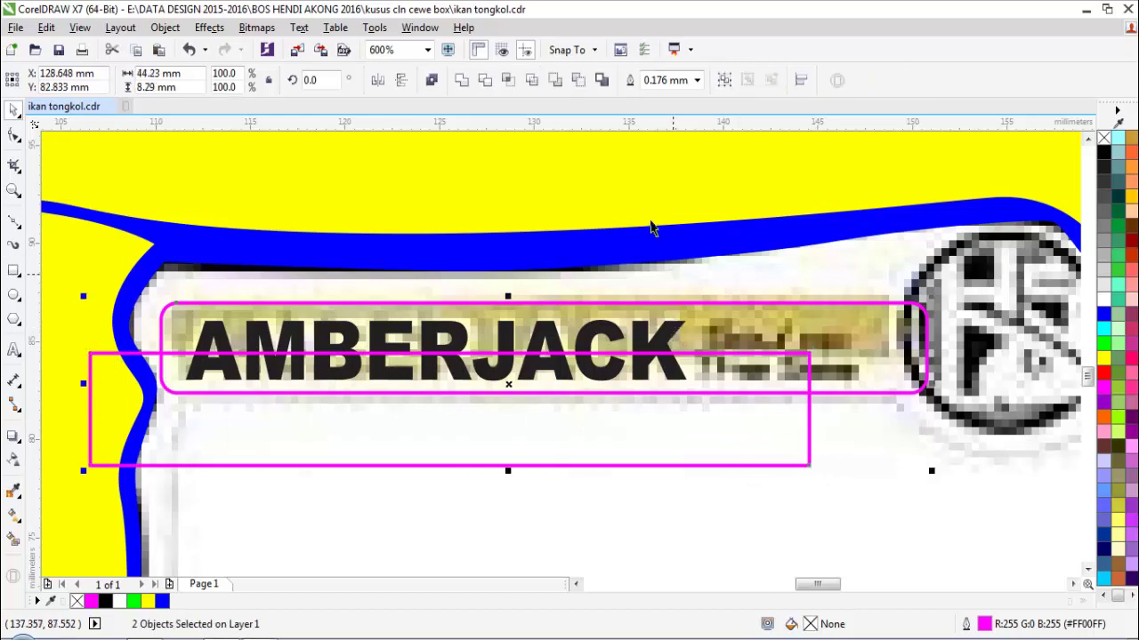
pyautogui.click(507, 80)
pyautogui.hotkey('ctrl', 'z')
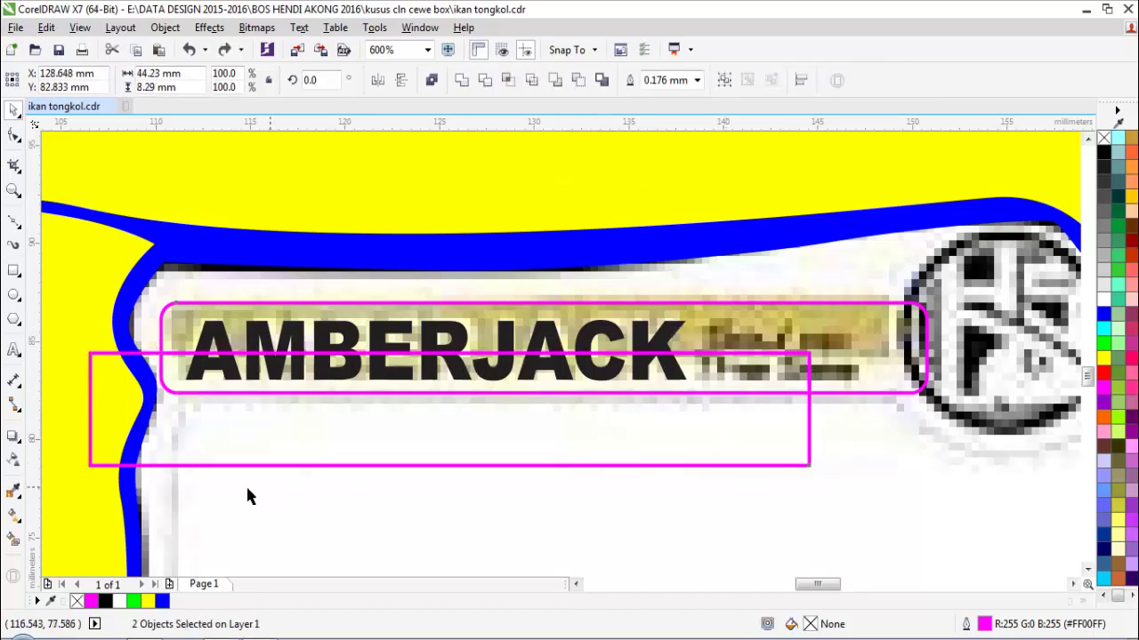
# - Intersect the overlapping rectangle with the AMBERJACK curve, fill the resulting lower half with white, and delete that rectangle
pyautogui.moveTo(730, 521); pyautogui.dragTo(166, 221)
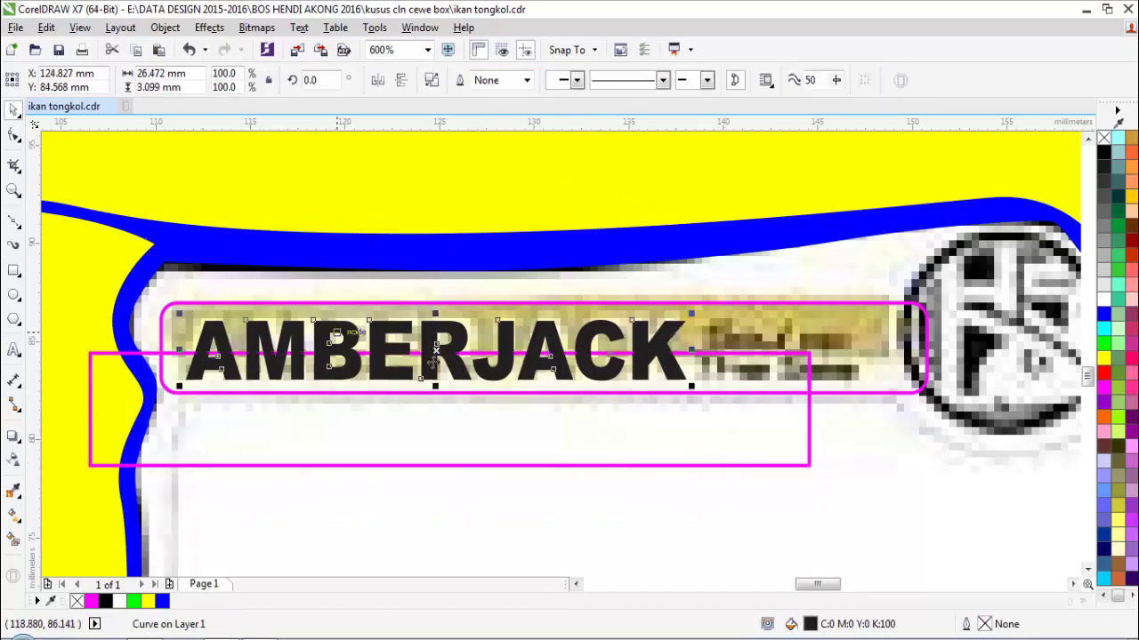
pyautogui.click(536, 431)
pyautogui.keyDown('shift'); pyautogui.click(669, 342); pyautogui.keyUp('shift')
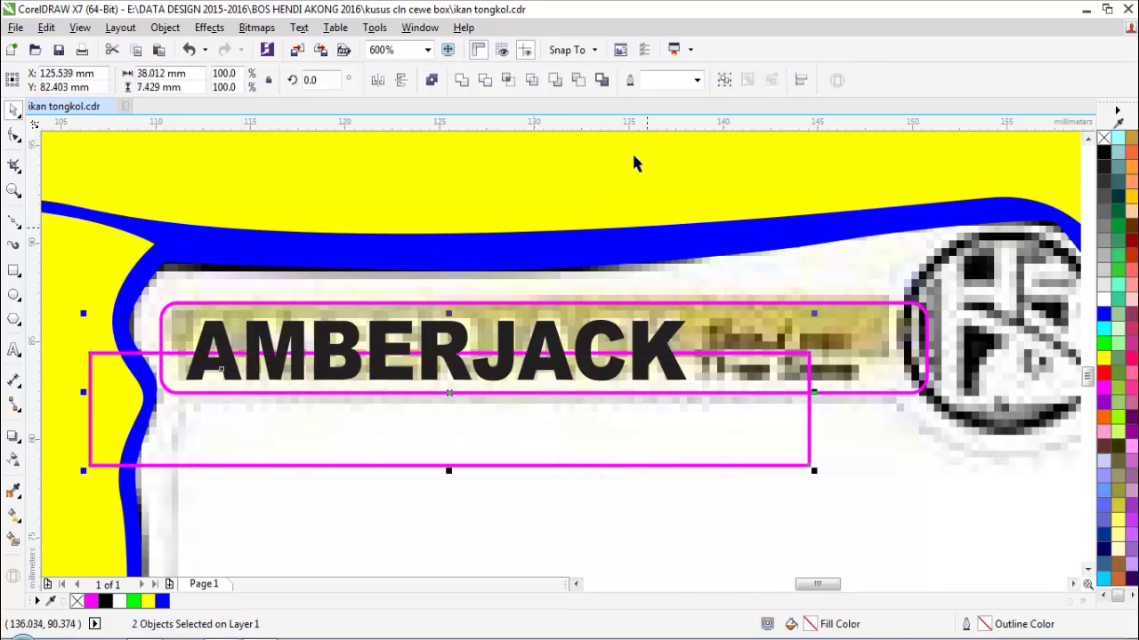
pyautogui.click(510, 81)
pyautogui.click(1104, 299)
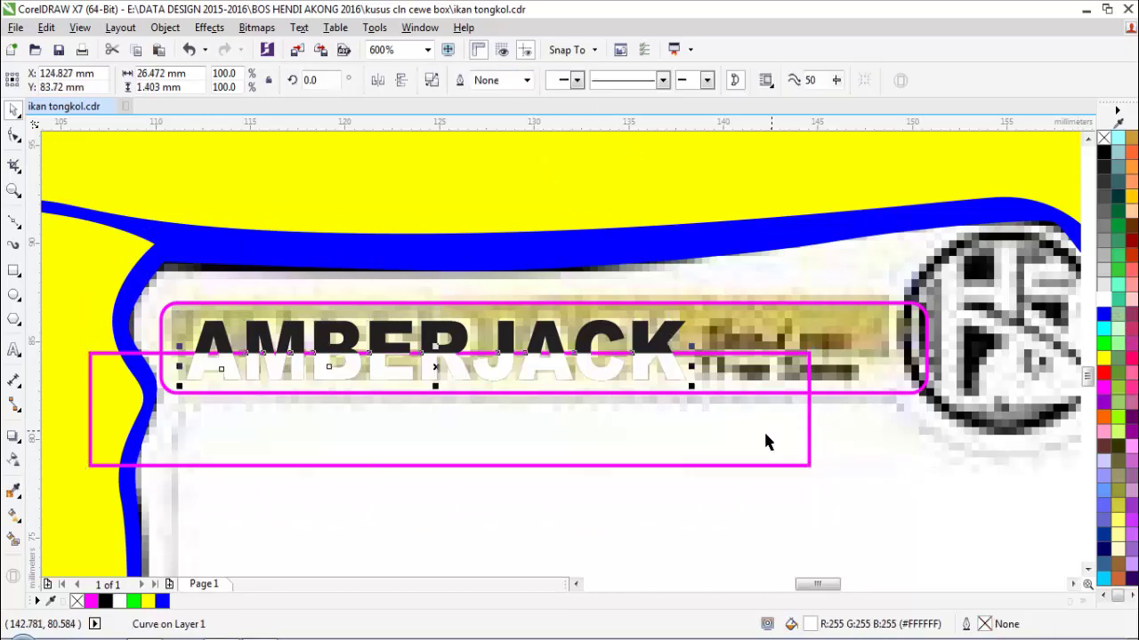
pyautogui.click(763, 430)
pyautogui.press('Delete')
pyautogui.scroll(-1, 769, 349)
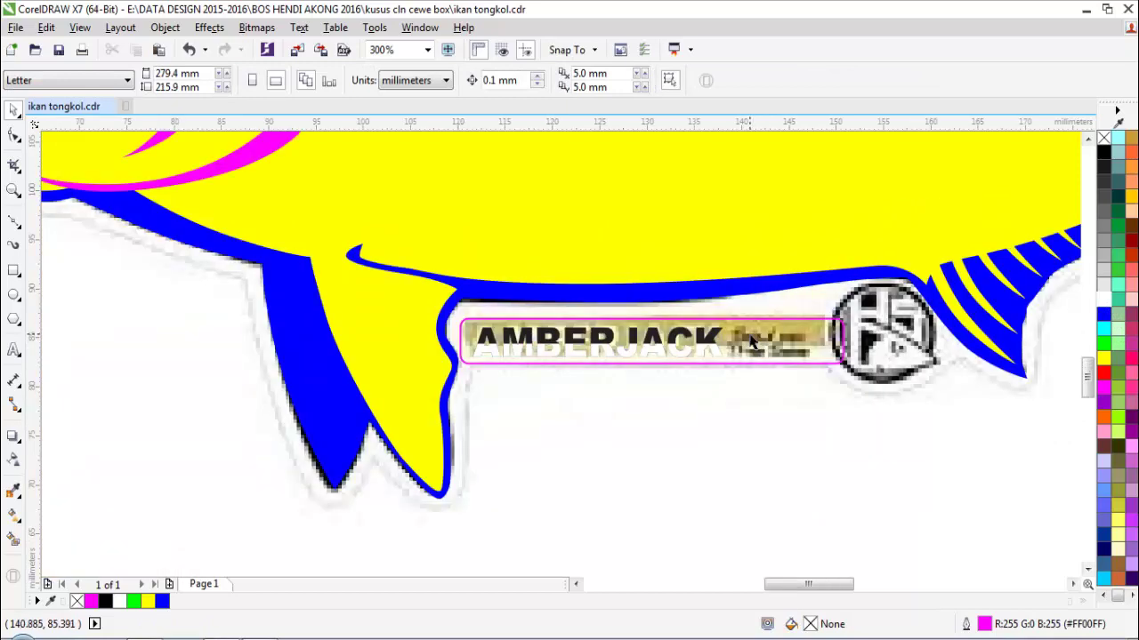
# - Draw a circle about 10.8 mm in diameter and position it over the round logo beside the label
pyautogui.moveTo(786, 330); pyautogui.dragTo(798, 371)
pyautogui.hotkey('ctrl', 'z')
pyautogui.press('z')
pyautogui.click(921, 341)
pyautogui.press('space')
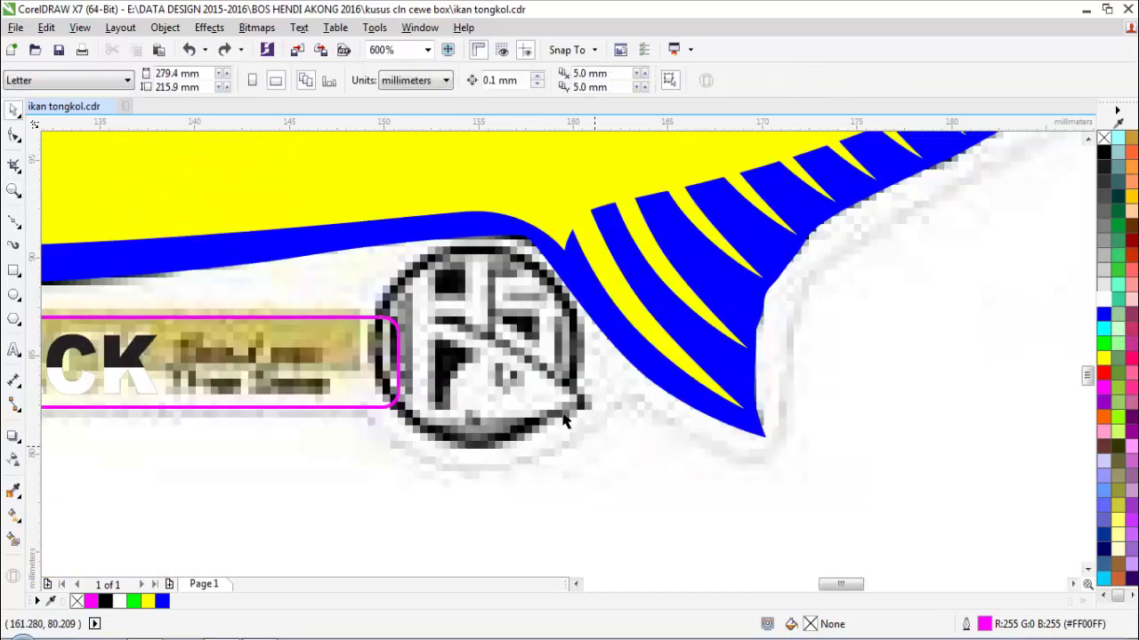
pyautogui.click(14, 294)
pyautogui.moveTo(379, 252); pyautogui.dragTo(579, 439)
pyautogui.press('z')
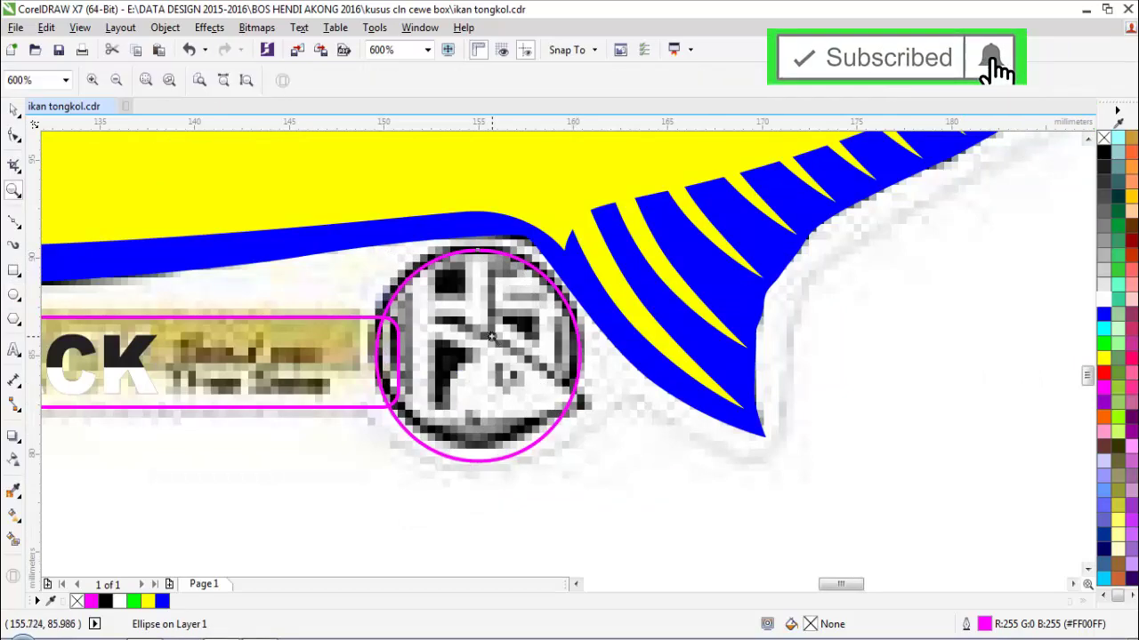
pyautogui.click(495, 336)
pyautogui.press('space')
pyautogui.moveTo(501, 346); pyautogui.dragTo(499, 336)
pyautogui.scroll(-1, 498, 337)
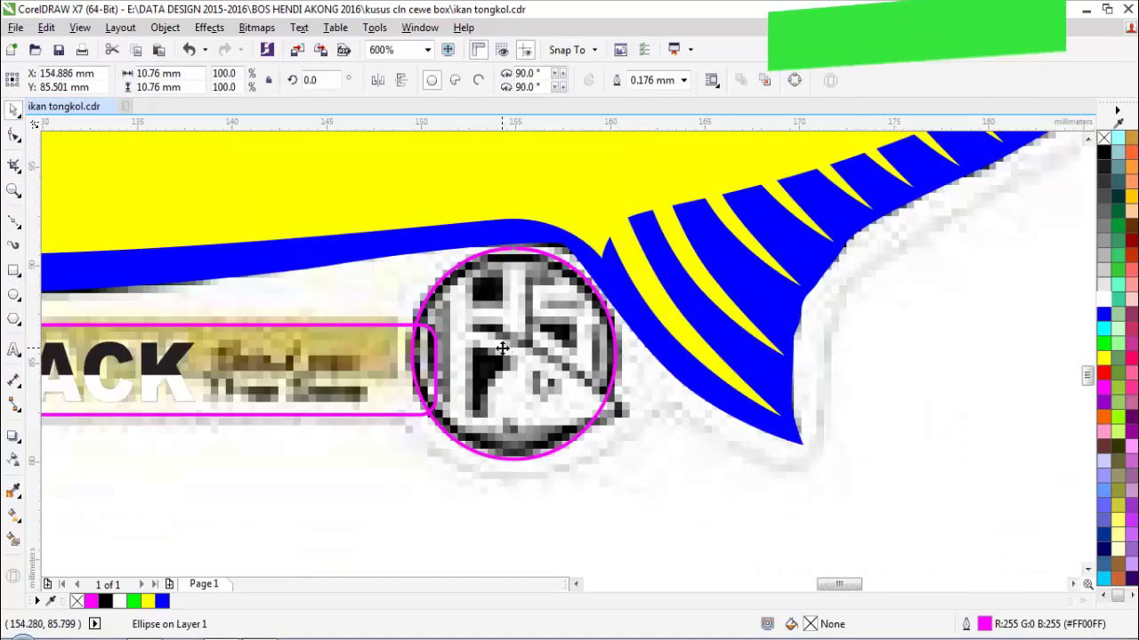
# - Fill the rounded label rectangle with red (#FF0000)
pyautogui.scroll(-1, 449, 365)
pyautogui.click(374, 410)
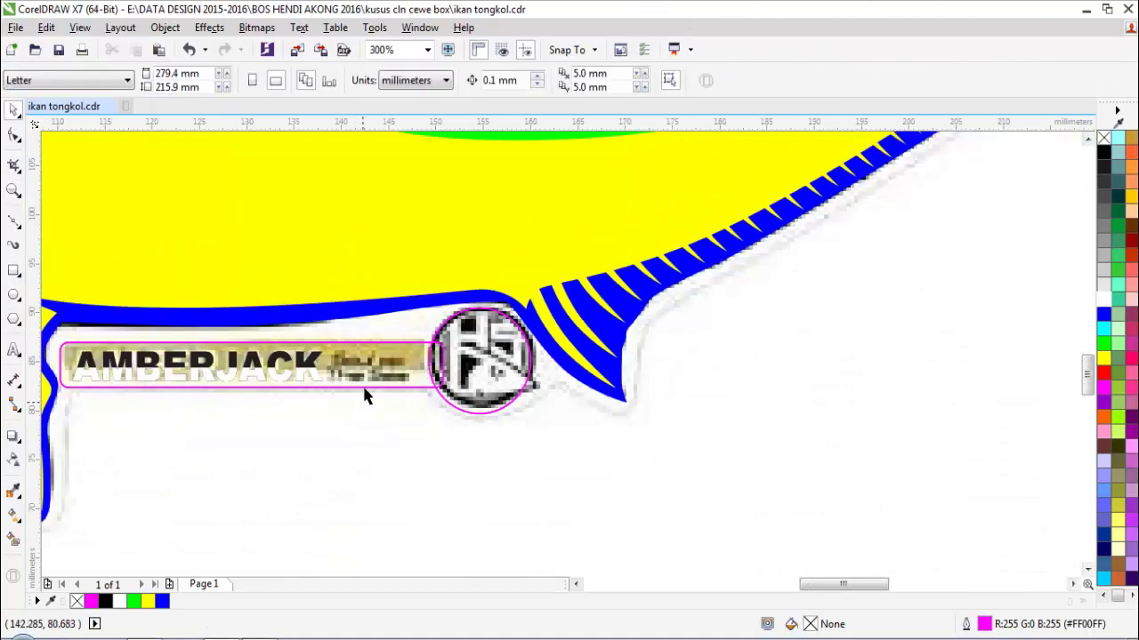
pyautogui.click(395, 388)
pyautogui.moveTo(396, 388); pyautogui.dragTo(401, 412)
pyautogui.hotkey('ctrl', 'z')
pyautogui.click(1103, 373)
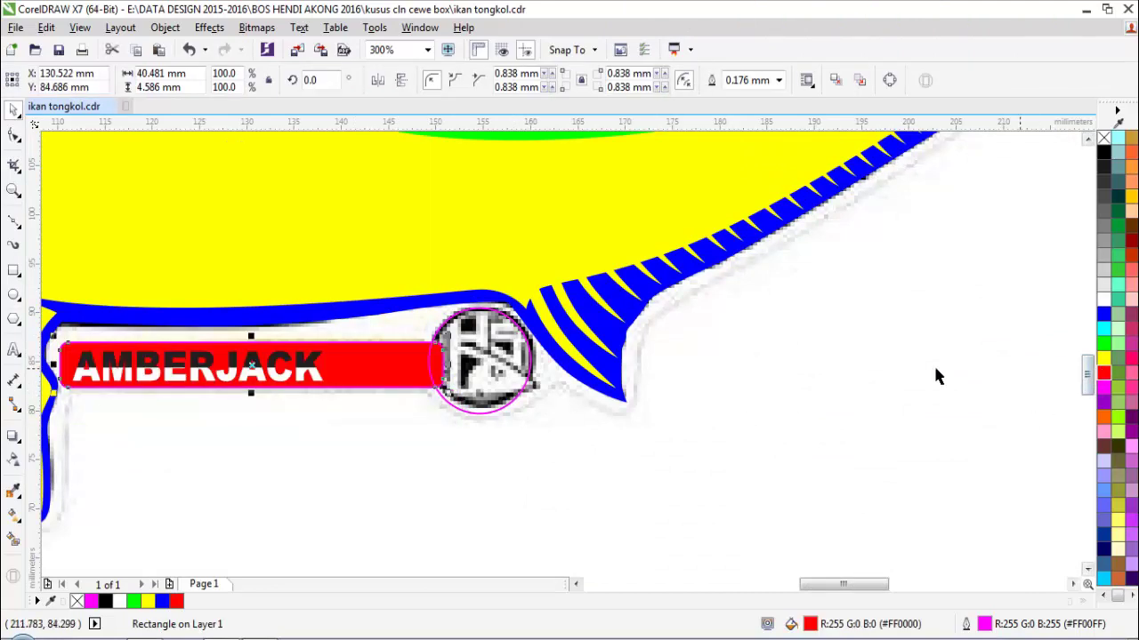
pyautogui.click(534, 420)
# - Trim the end of the red label rectangle with the logo circle
pyautogui.scroll(1, 488, 402)
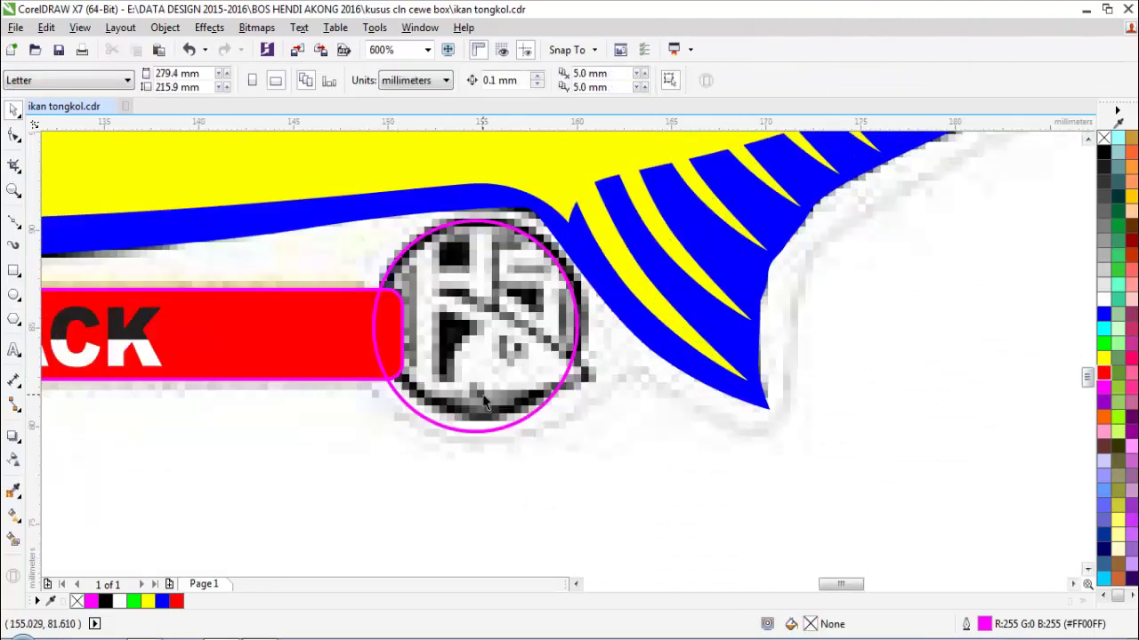
pyautogui.click(336, 366)
pyautogui.click(413, 351)
pyautogui.keyDown('shift'); pyautogui.click(343, 307); pyautogui.keyUp('shift')
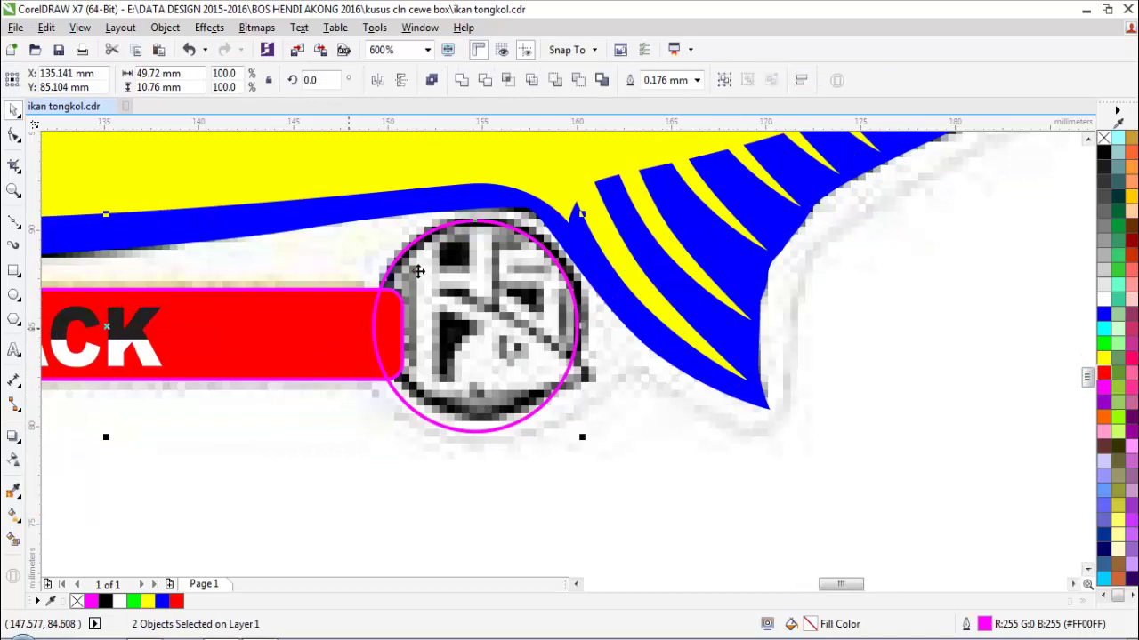
pyautogui.click(486, 82)
pyautogui.click(337, 409)
pyautogui.scroll(-1, 353, 402)
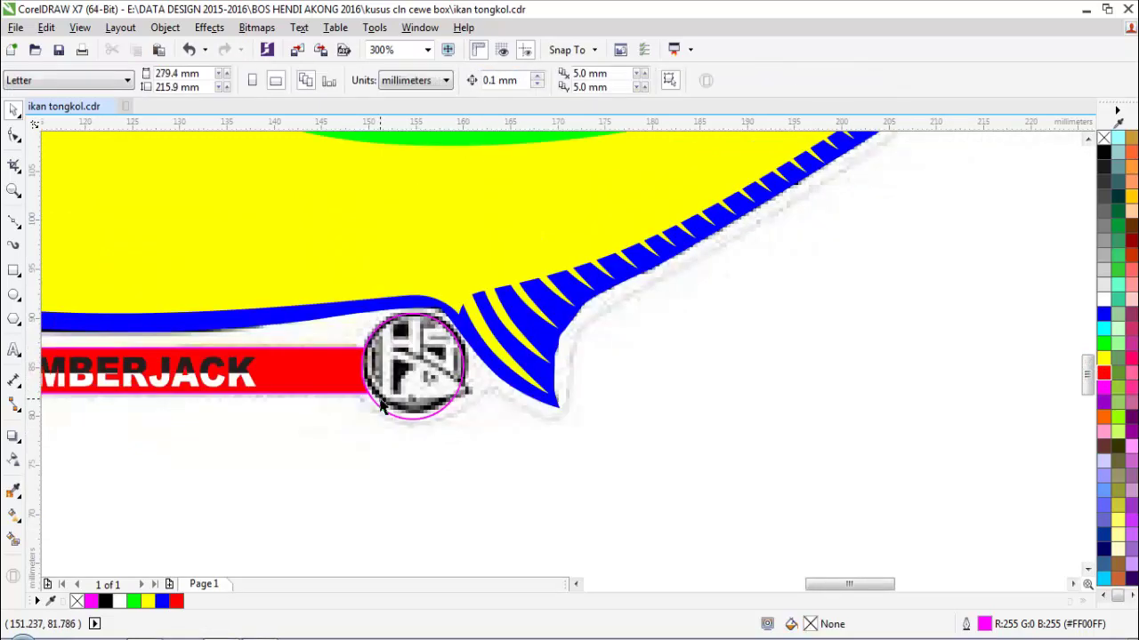
# - Create a concentric copy of the logo circle, scaled down to about 10 mm in diameter
pyautogui.press('F2')
pyautogui.click(380, 397)
pyautogui.click(750, 301)
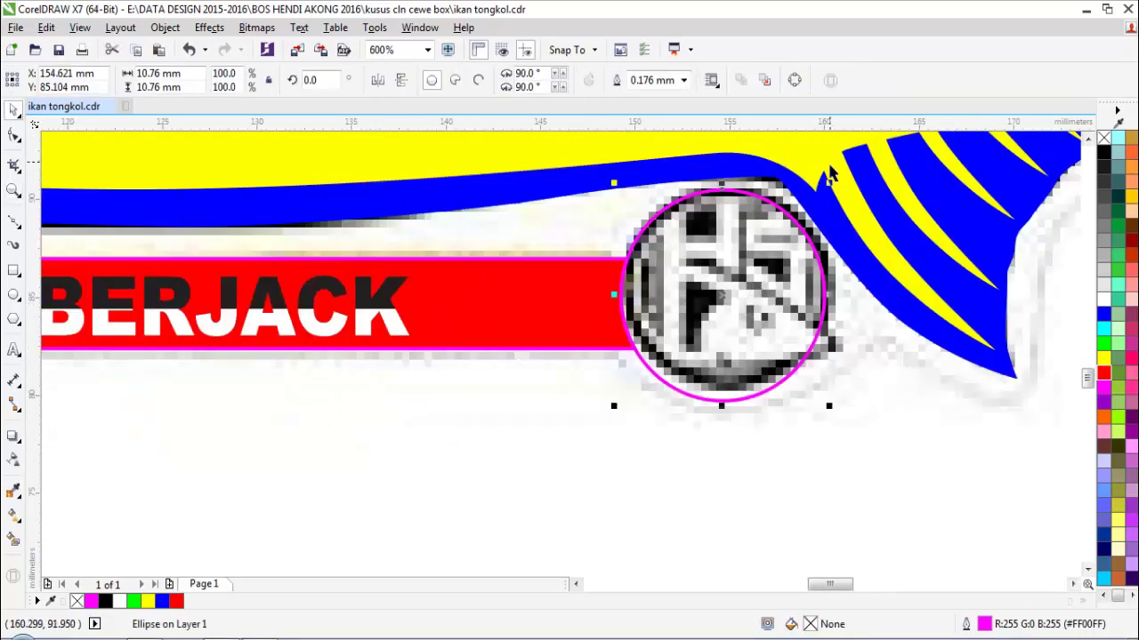
pyautogui.moveTo(828, 180); pyautogui.dragTo(828, 198)
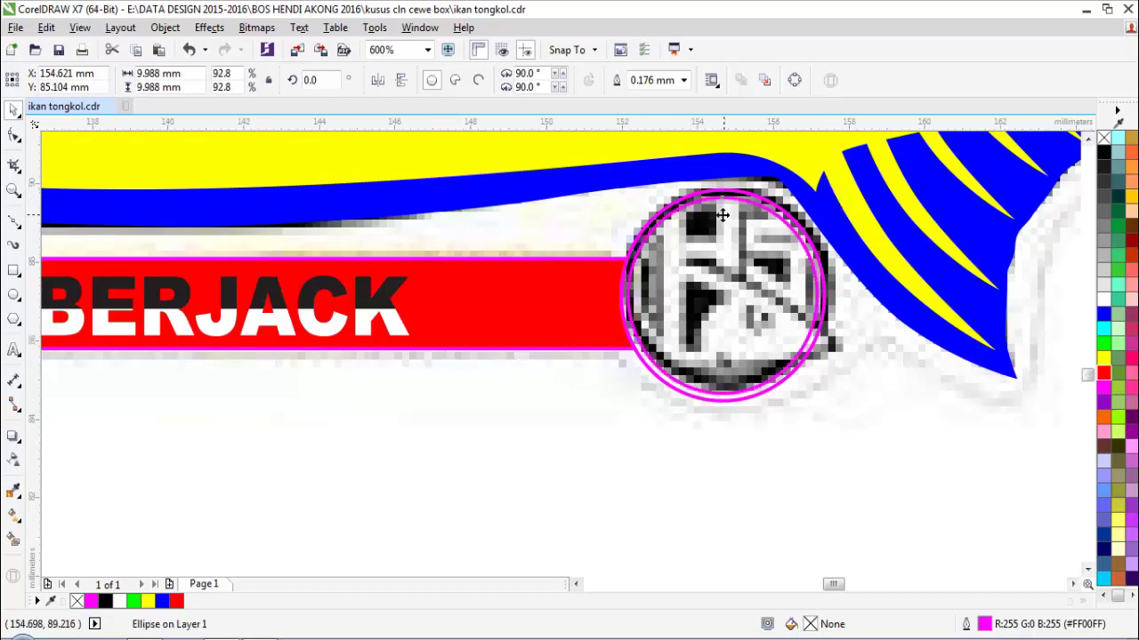
pyautogui.scroll(1, 727, 246)
pyautogui.scroll(-1, 726, 247)
pyautogui.click(836, 290)
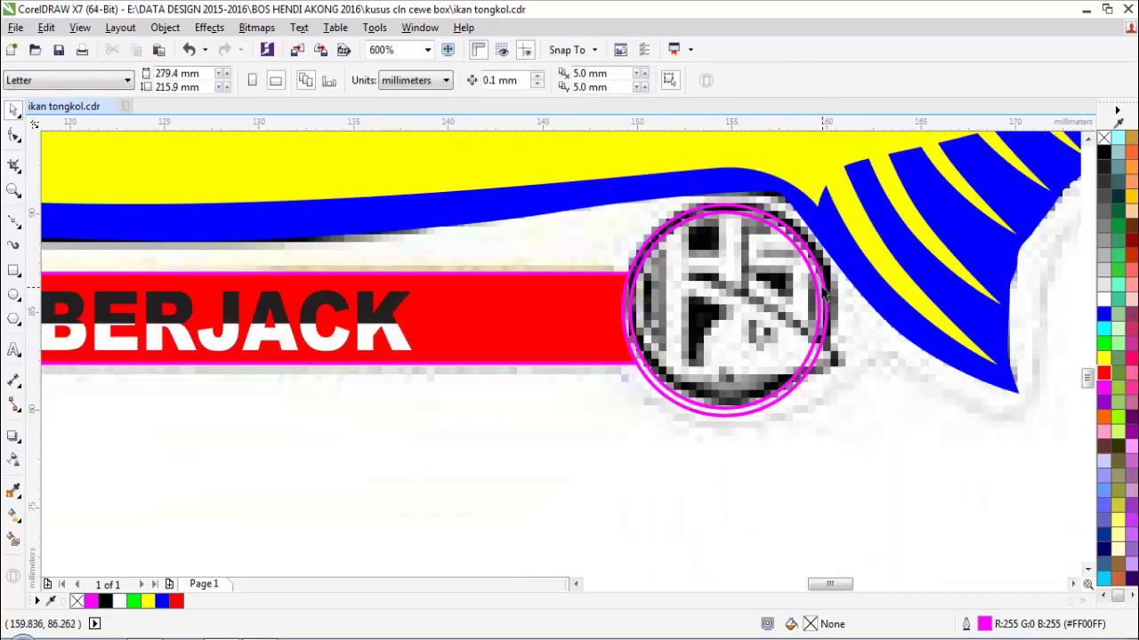
# - Fill the inner logo circle with white and the outer logo circle with black
pyautogui.moveTo(819, 285); pyautogui.dragTo(838, 325)
pyautogui.hotkey('ctrl', 'z')
pyautogui.click(1103, 298)
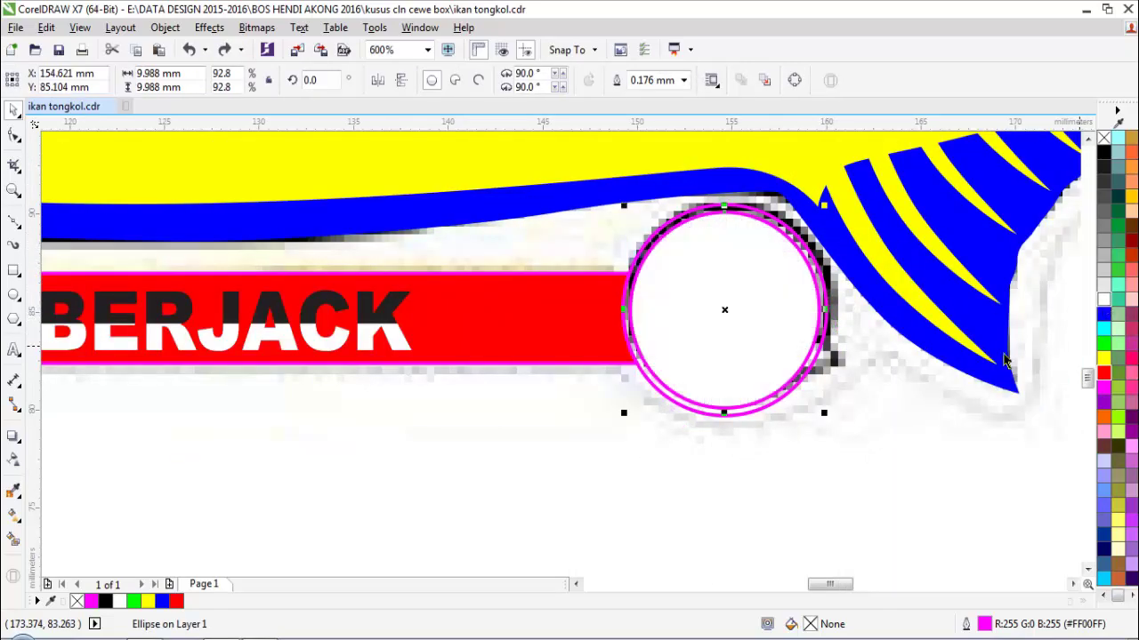
pyautogui.press('Escape')
pyautogui.scroll(1, 628, 313)
pyautogui.moveTo(656, 232); pyautogui.dragTo(643, 282)
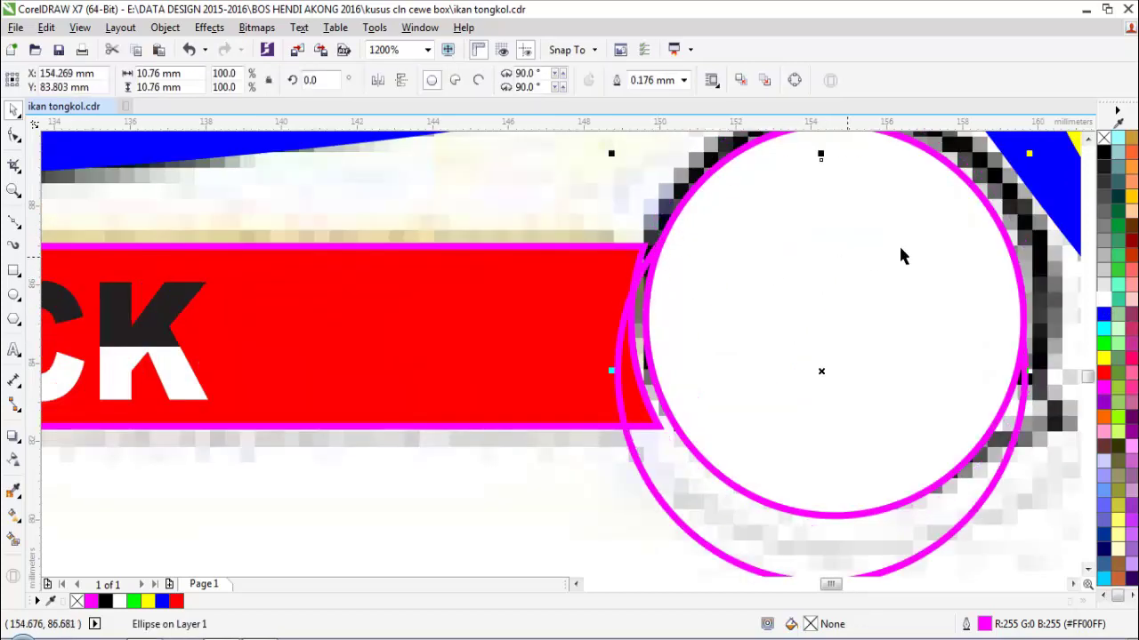
pyautogui.hotkey('ctrl', 'z')
pyautogui.click(1104, 152)
pyautogui.scroll(-2, 817, 240)
pyautogui.click(652, 407)
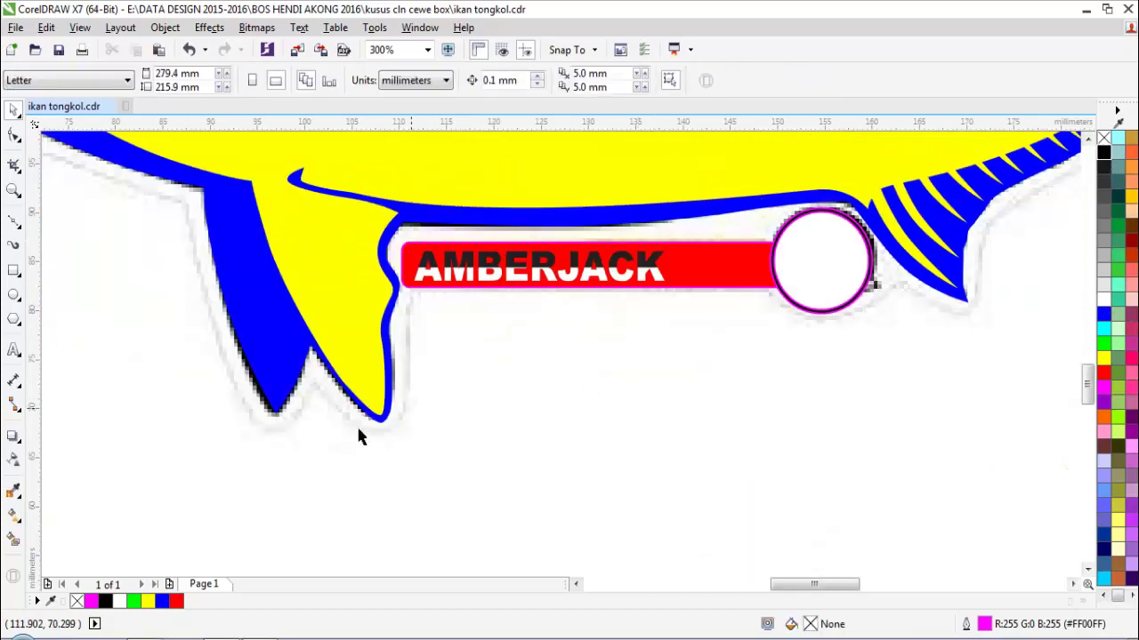
# - Remove the outlines from all banner and logo circle objects and move them straight down about 11.4 mm, below the original label
pyautogui.moveTo(318, 540); pyautogui.dragTo(912, 182)
pyautogui.moveTo(818, 258); pyautogui.dragTo(828, 385)
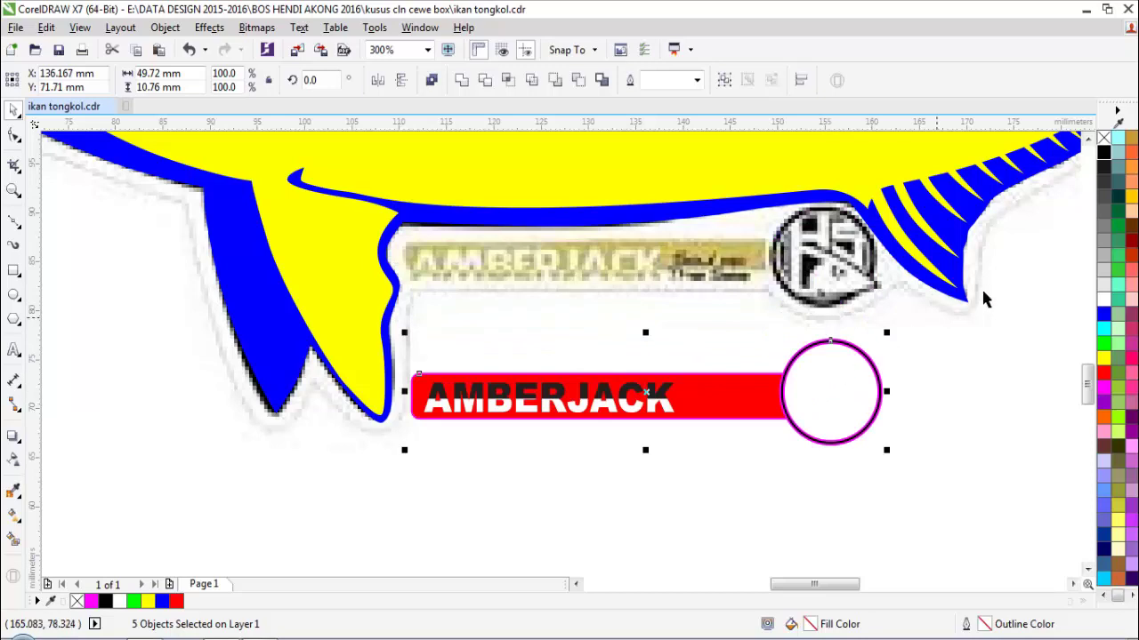
pyautogui.hotkey('ctrl', 'z')
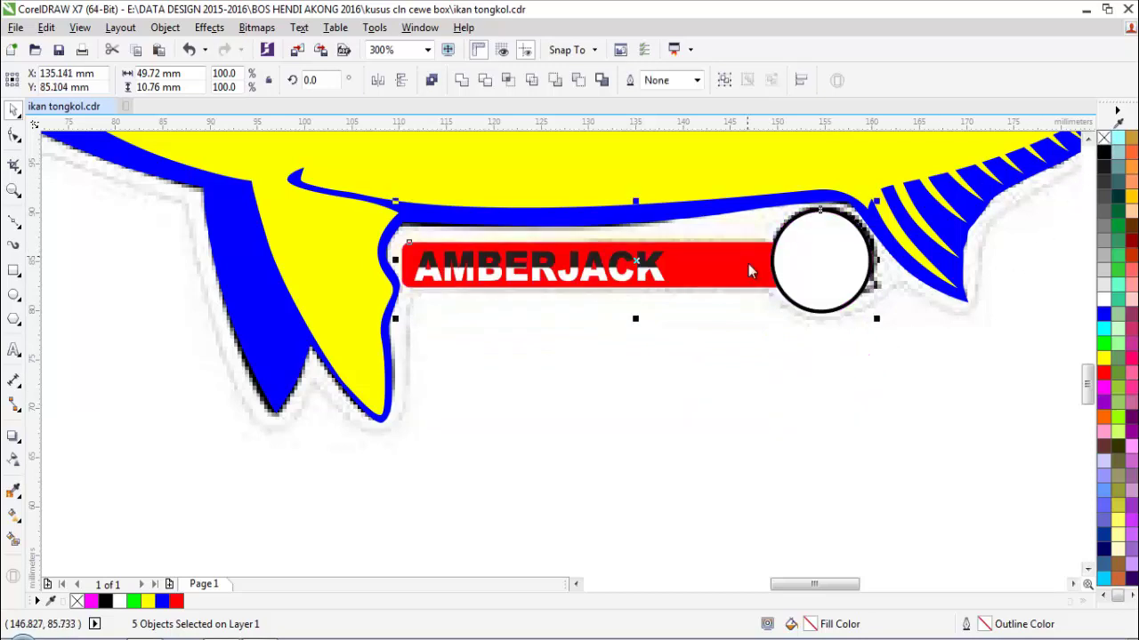
pyautogui.moveTo(782, 266); pyautogui.dragTo(794, 378)
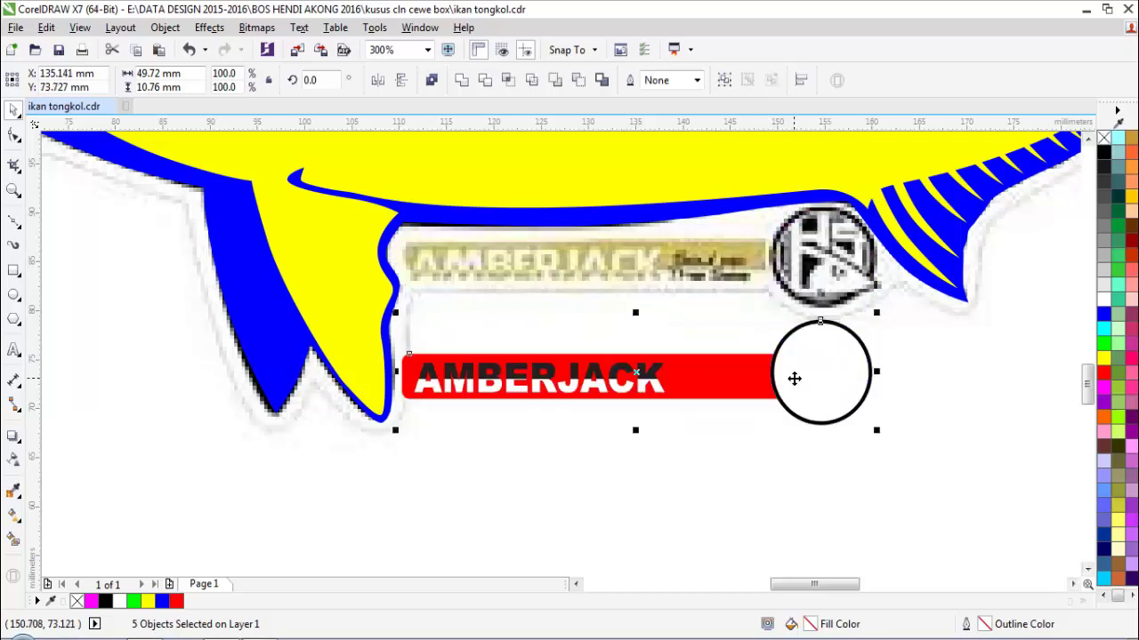
pyautogui.click(905, 401)
# - Sample black (#000000) from the logo ring and apply it to the upper half of the AMBERJACK text
pyautogui.scroll(2, 820, 374)
pyautogui.press('i')
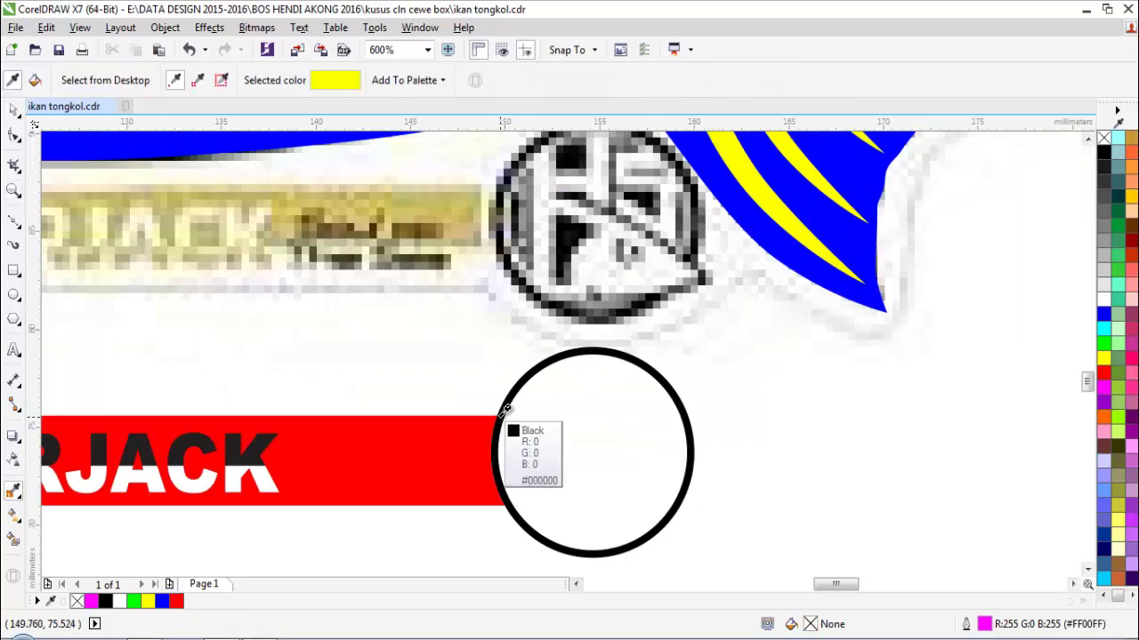
pyautogui.click(502, 416)
pyautogui.click(259, 454)
pyautogui.scroll(-2, 347, 412)
# - Trace the fish head in the original round logo as a curve about 8.2 × 5.5 mm, including its notched gill edge
pyautogui.press('z')
pyautogui.moveTo(286, 304); pyautogui.dragTo(555, 441)
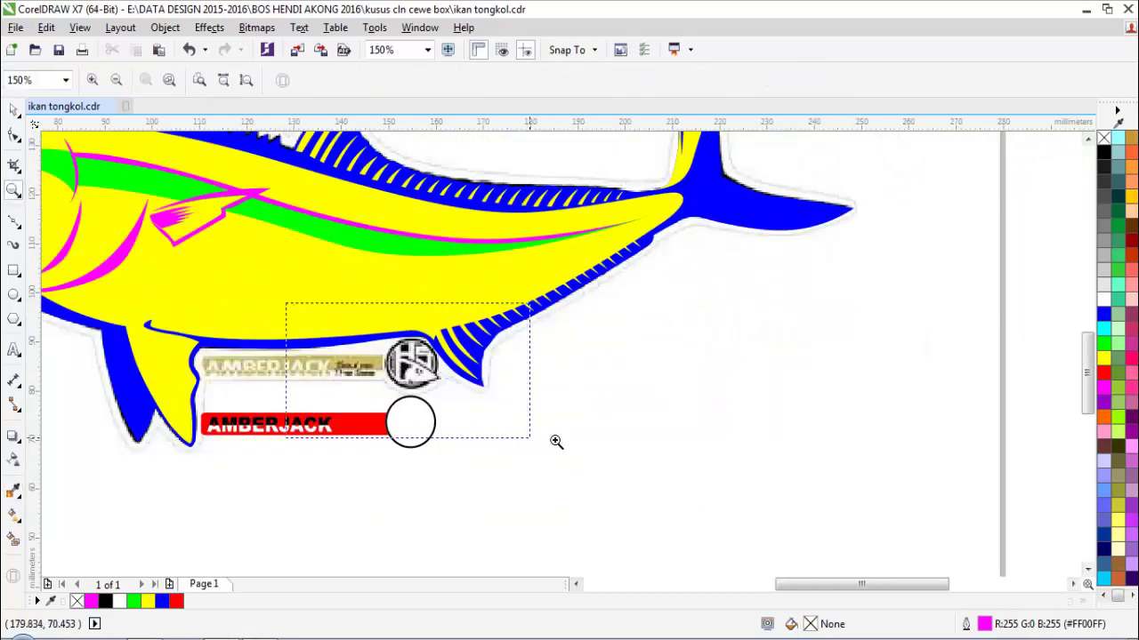
pyautogui.press('space')
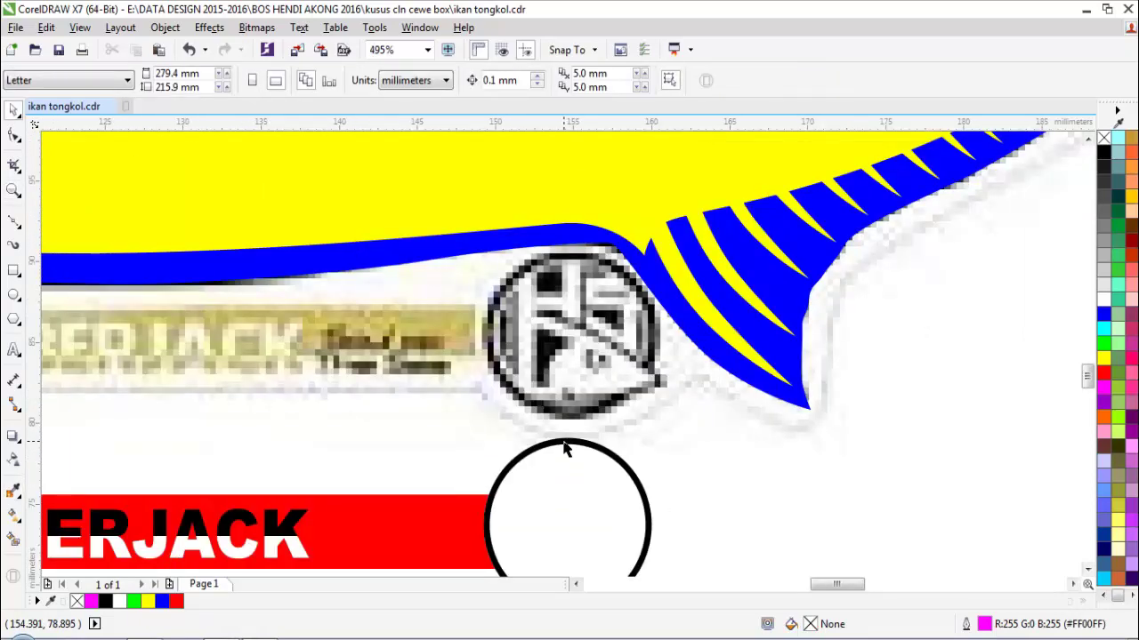
pyautogui.press('z')
pyautogui.moveTo(414, 266); pyautogui.dragTo(777, 442)
pyautogui.press('space')
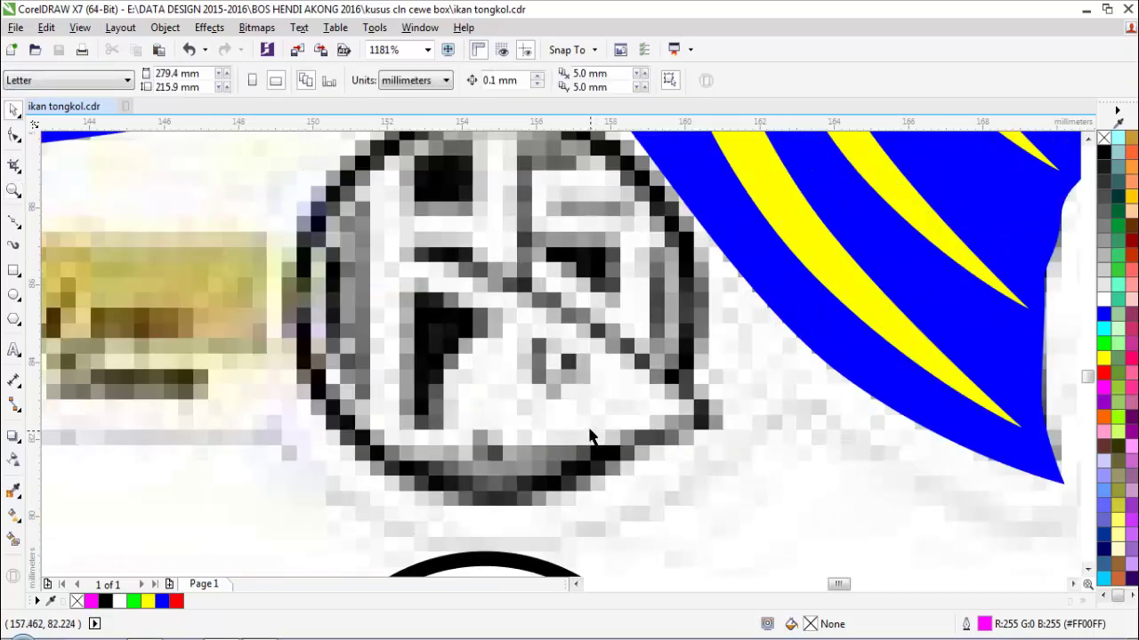
pyautogui.scroll(-1, 589, 429)
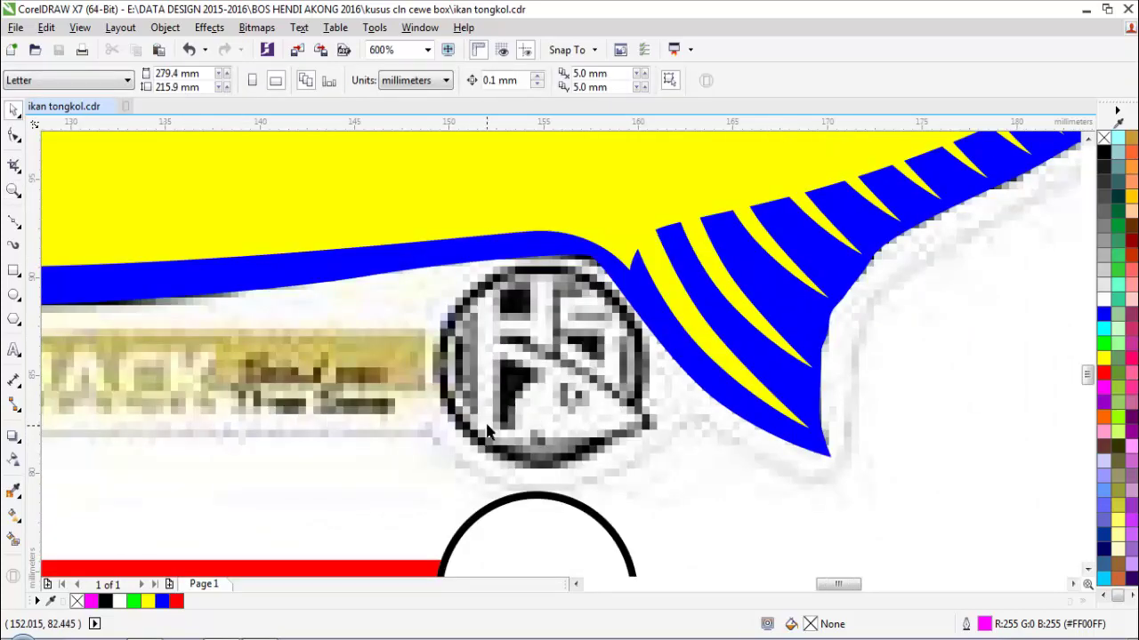
pyautogui.scroll(2, 530, 433)
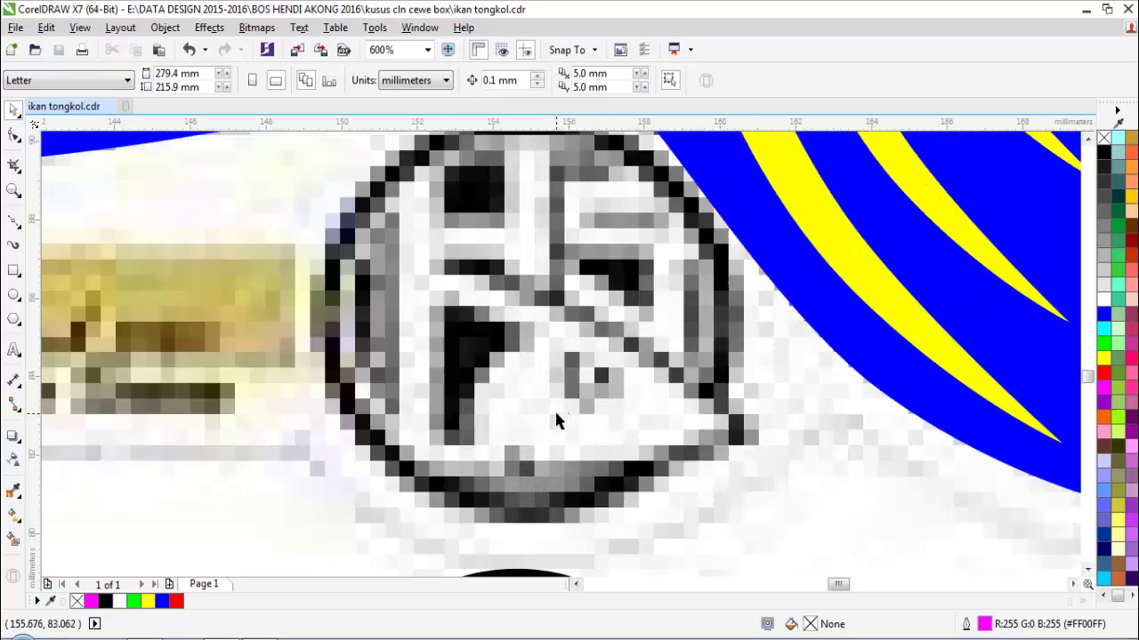
pyautogui.press('F5')
pyautogui.click(438, 273)
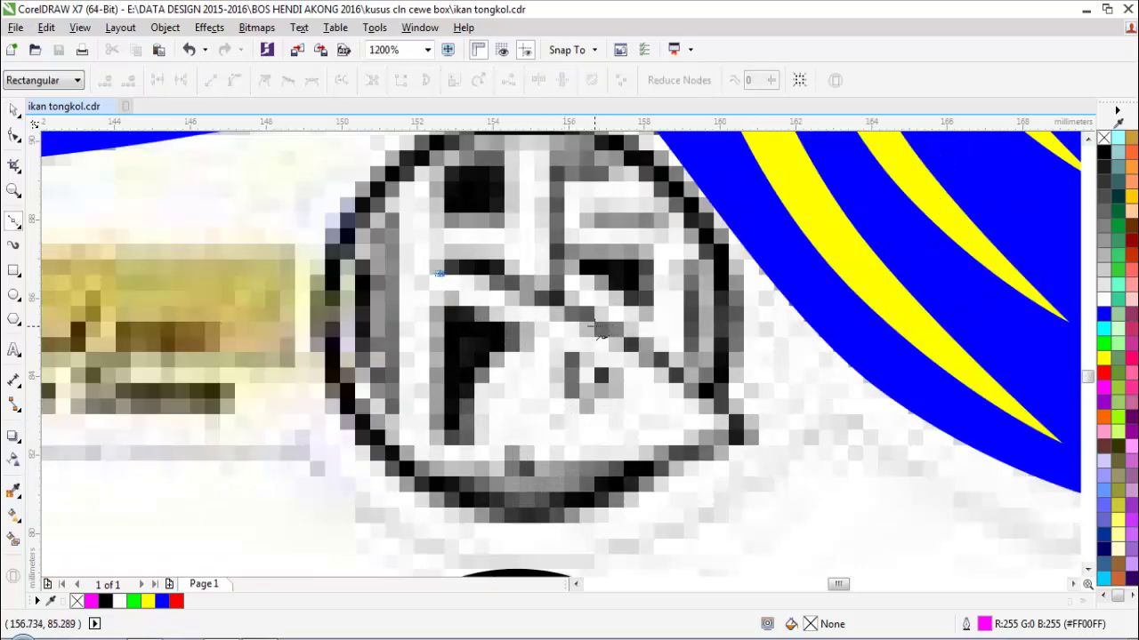
pyautogui.click(596, 329)
pyautogui.click(727, 432)
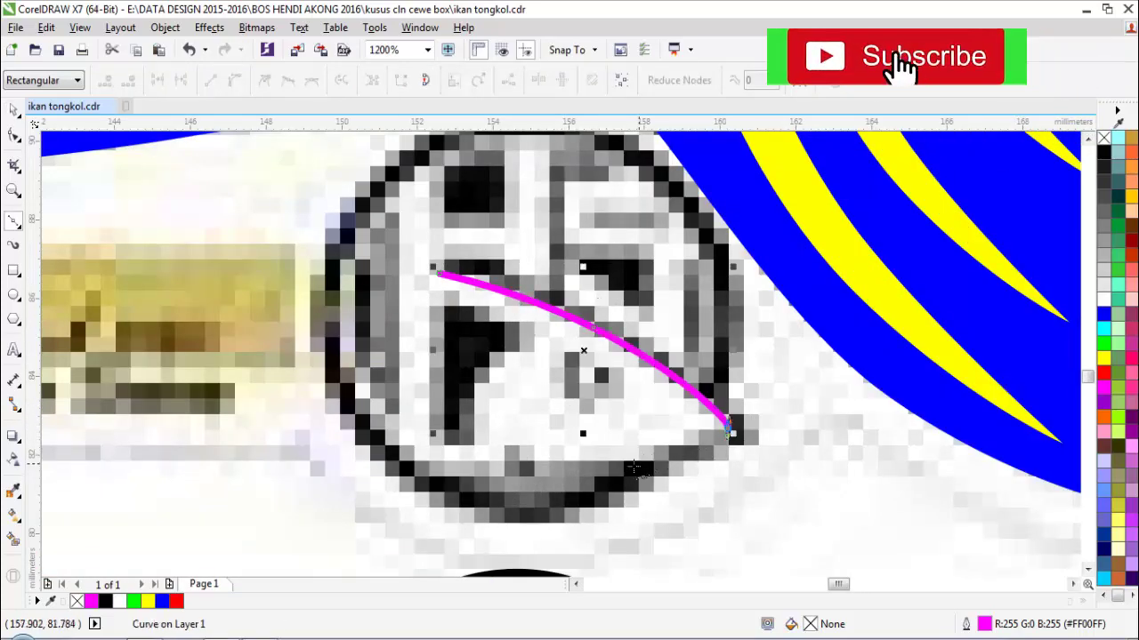
pyautogui.moveTo(529, 469); pyautogui.dragTo(516, 450)
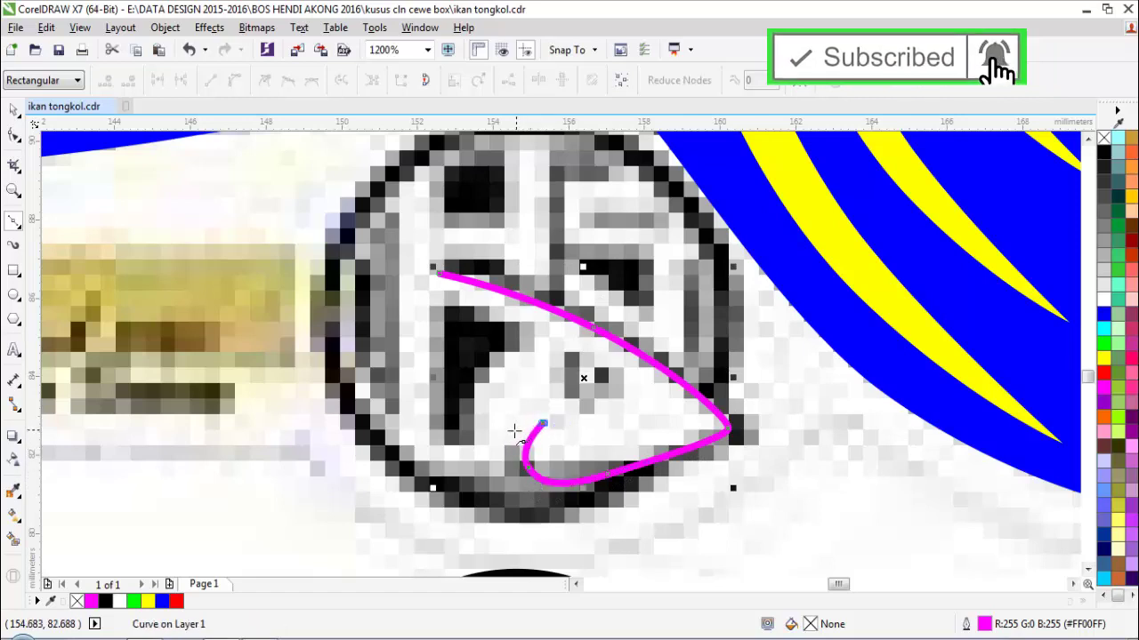
pyautogui.click(500, 487)
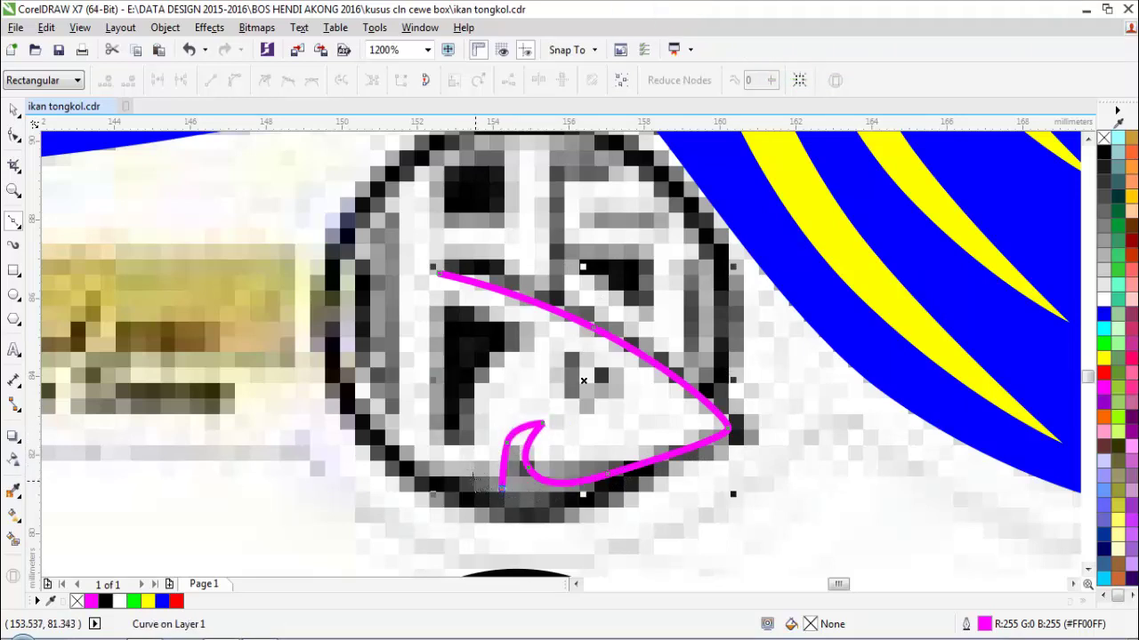
pyautogui.moveTo(479, 385); pyautogui.dragTo(534, 345)
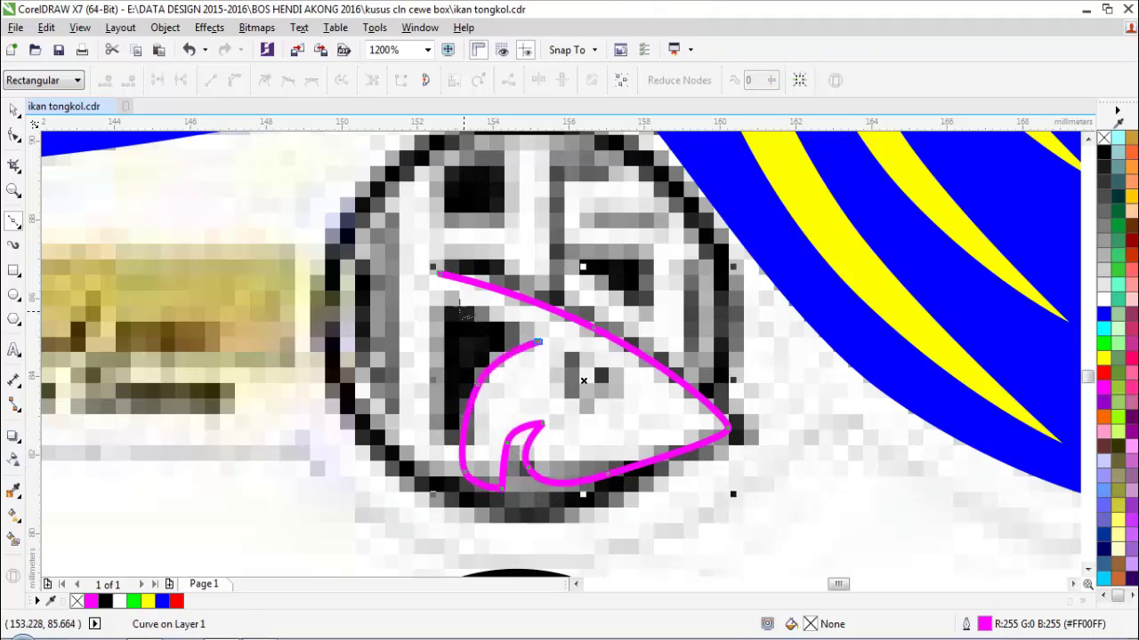
pyautogui.click(440, 274)
# - Draw two overlapping ellipses over the fish's eye and trim the larger one with the smaller, about 1 mm one to form a crescent
pyautogui.scroll(-1, 445, 299)
pyautogui.scroll(2, 512, 356)
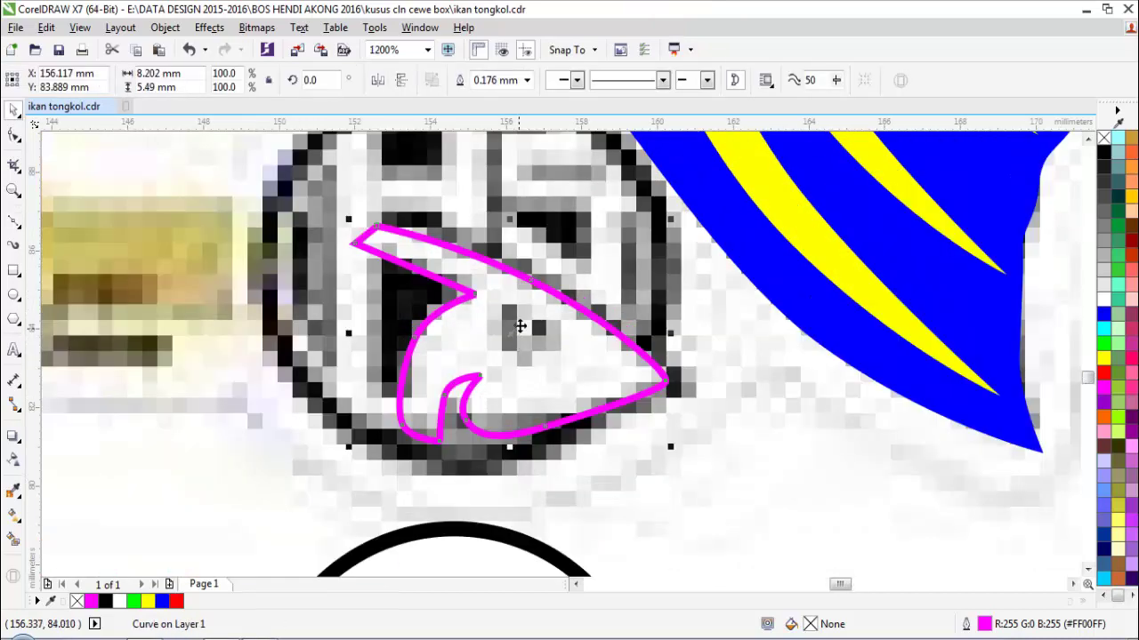
pyautogui.moveTo(460, 284); pyautogui.dragTo(585, 384)
pyautogui.moveTo(527, 305); pyautogui.dragTo(602, 384)
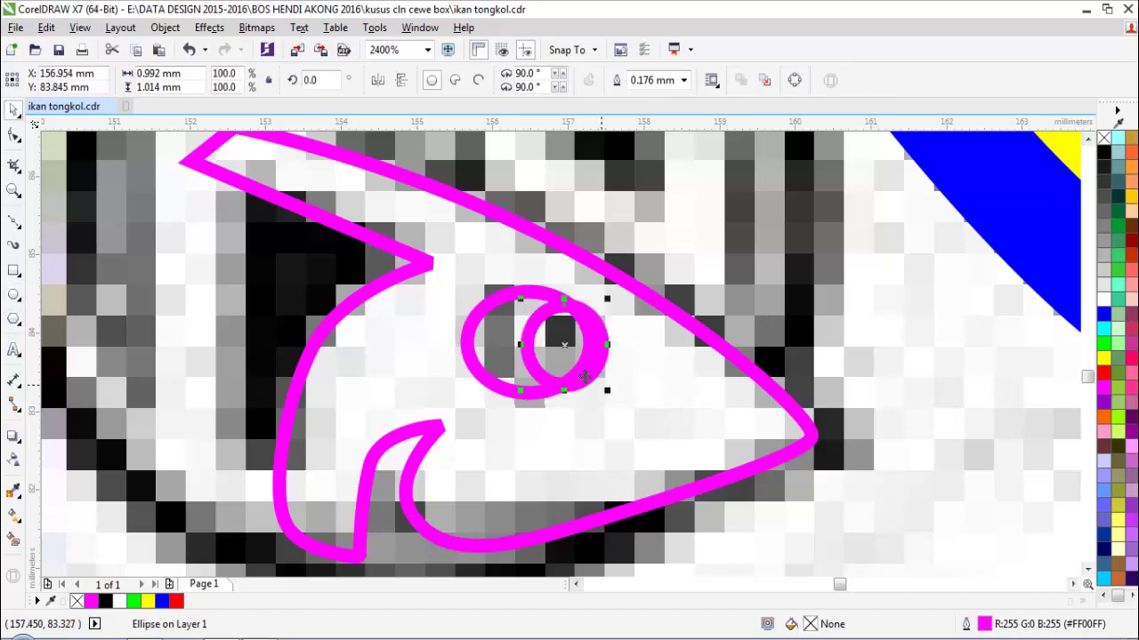
pyautogui.press('space')
pyautogui.keyDown('shift'); pyautogui.click(503, 335); pyautogui.keyUp('shift')
pyautogui.click(485, 79)
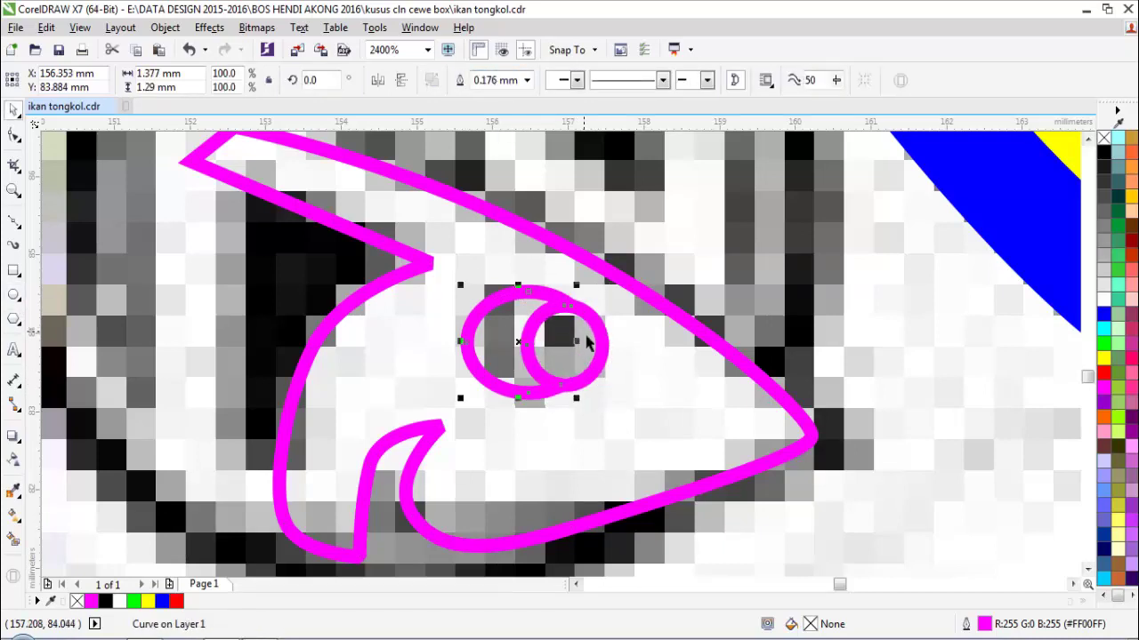
# - Shrink the small eye ellipse to about 0.56 mm and position it as the pupil beside the crescent
pyautogui.moveTo(579, 314); pyautogui.dragTo(620, 352)
pyautogui.hotkey('ctrl', 'z')
pyautogui.scroll(1, 603, 325)
pyautogui.moveTo(608, 272); pyautogui.dragTo(602, 294)
pyautogui.scroll(-1, 562, 322)
pyautogui.moveTo(563, 335); pyautogui.dragTo(583, 303)
pyautogui.scroll(1, 584, 333)
pyautogui.scroll(-1, 521, 311)
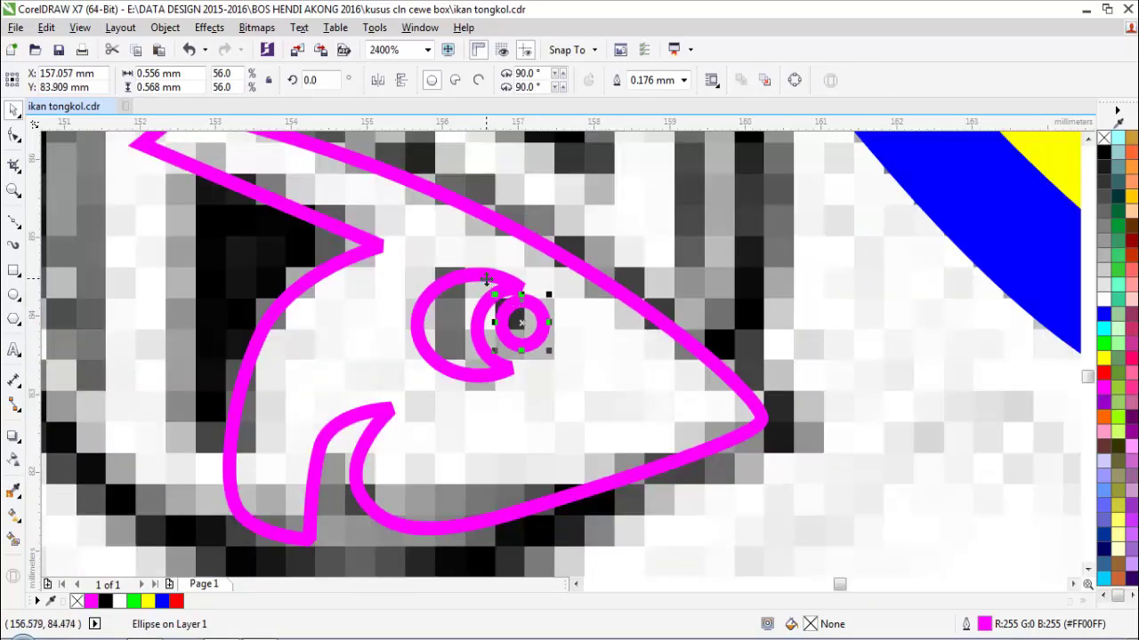
# - Combine the pupil, eye crescent and fish head into one curve and fill it with white
pyautogui.keyDown('shift'); pyautogui.click(485, 279); pyautogui.keyUp('shift')
pyautogui.keyDown('shift'); pyautogui.click(473, 243); pyautogui.keyUp('shift')
pyautogui.click(430, 81)
pyautogui.scroll(-1, 488, 243)
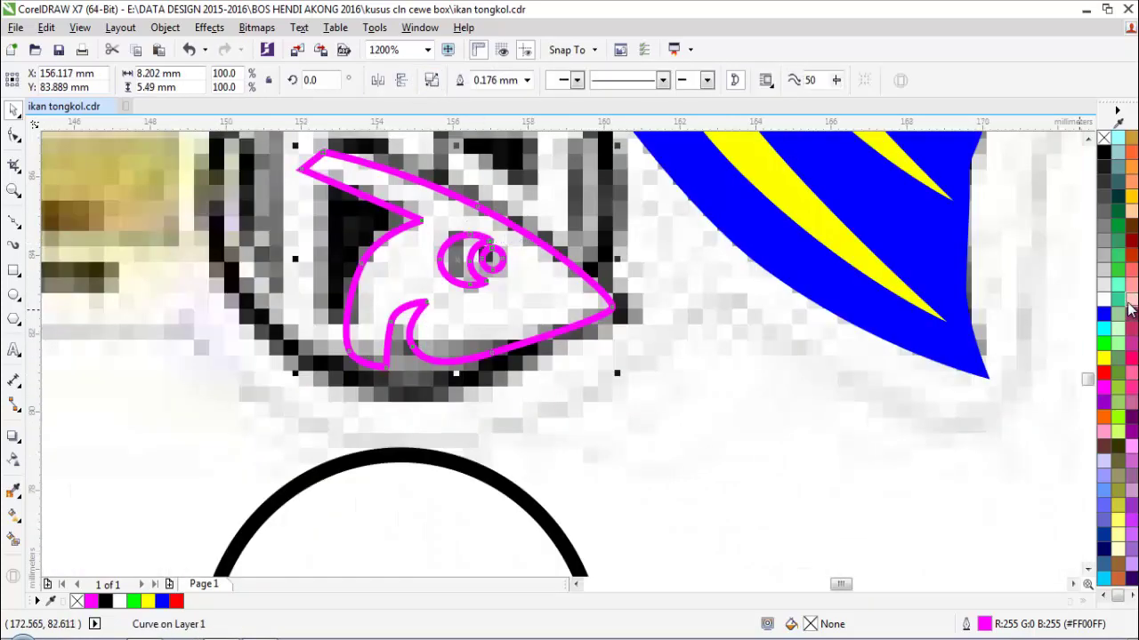
pyautogui.click(1103, 300)
pyautogui.click(665, 397)
# - Draw a vertical rectangle about 1.05 × 9.7 mm over the left stem of the logo's H and copy it onto the right stem
pyautogui.scroll(-1, 669, 400)
pyautogui.press('F2')
pyautogui.moveTo(319, 232); pyautogui.dragTo(879, 407)
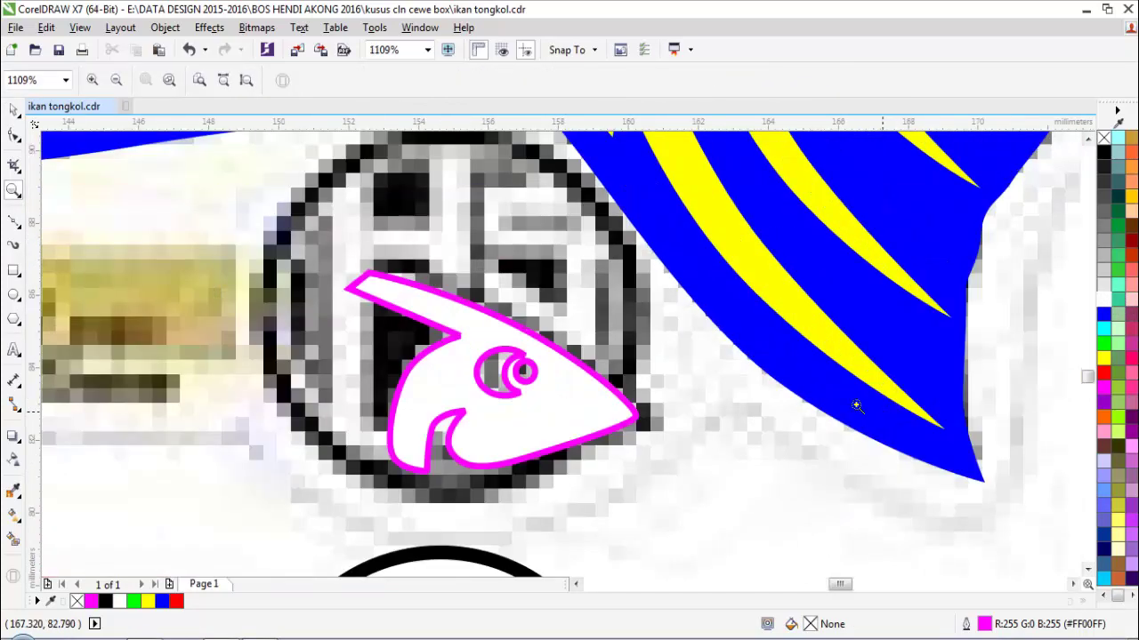
pyautogui.click(14, 271)
pyautogui.moveTo(327, 142); pyautogui.dragTo(363, 493)
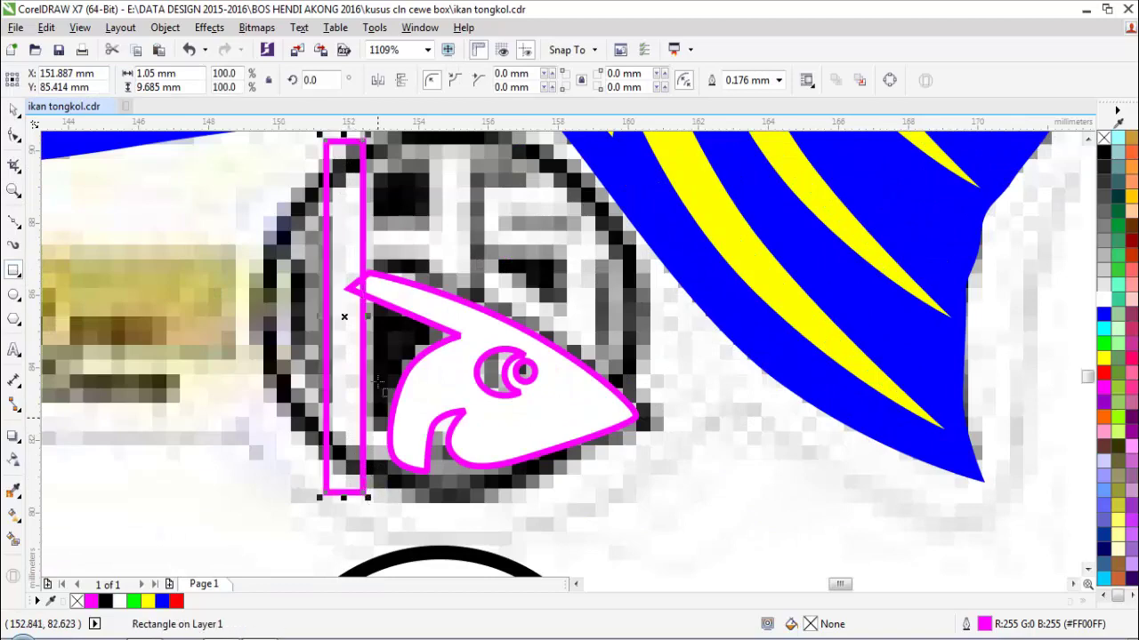
pyautogui.press('space')
pyautogui.scroll(1, 356, 202)
pyautogui.moveTo(354, 219); pyautogui.dragTo(472, 223)
pyautogui.scroll(-1, 371, 213)
pyautogui.rightClick(472, 224)
pyautogui.scroll(-1, 472, 223)
pyautogui.scroll(1, 465, 199)
# - Draw a horizontal rectangle bridging the two stems as the crossbar of the logo's H
pyautogui.press('F6')
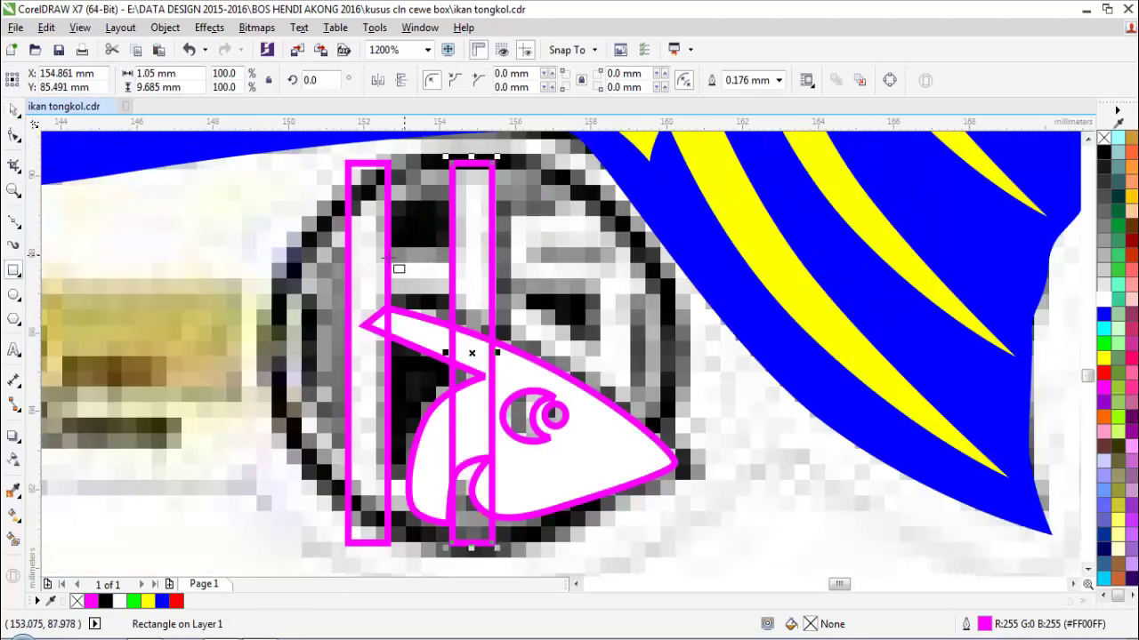
pyautogui.moveTo(372, 262); pyautogui.dragTo(477, 299)
pyautogui.press('space')
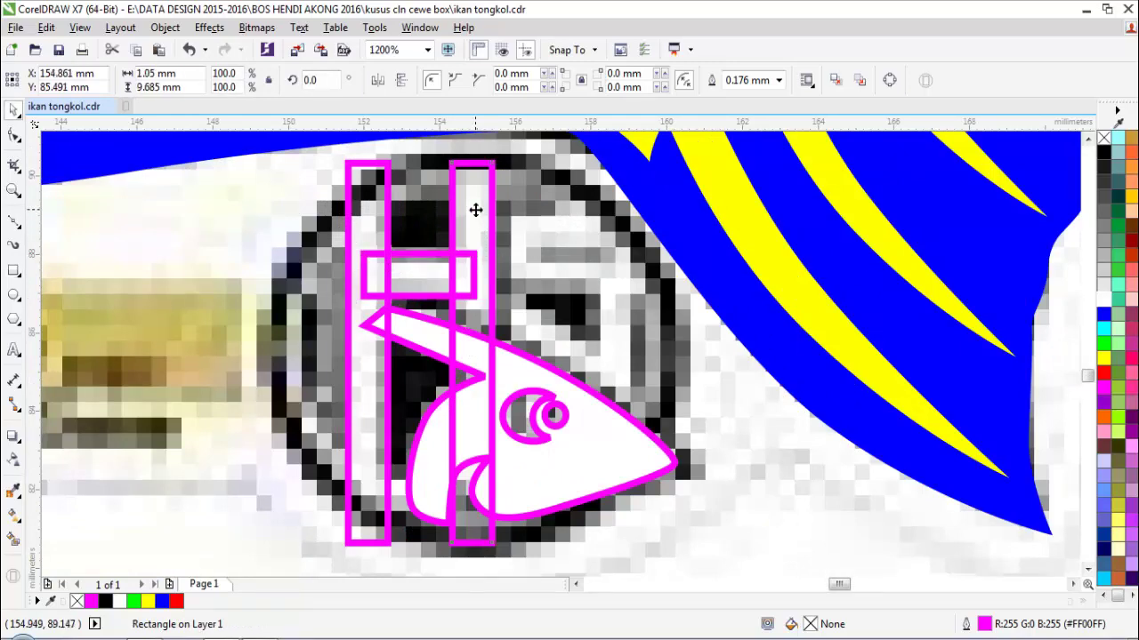
pyautogui.scroll(-1, 469, 196)
pyautogui.scroll(1, 464, 175)
# - Extend both H stems upward to about 10.7 mm high and weld them with the crossbar into one shape
pyautogui.keyDown('shift'); pyautogui.click(366, 248); pyautogui.keyUp('shift')
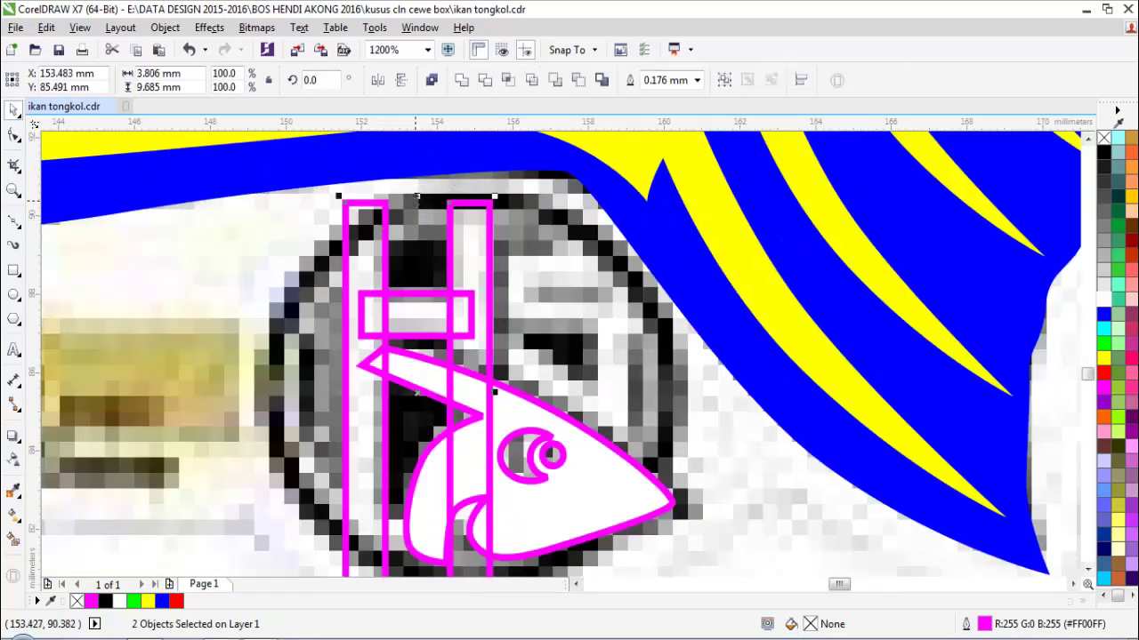
pyautogui.moveTo(416, 195); pyautogui.dragTo(417, 157)
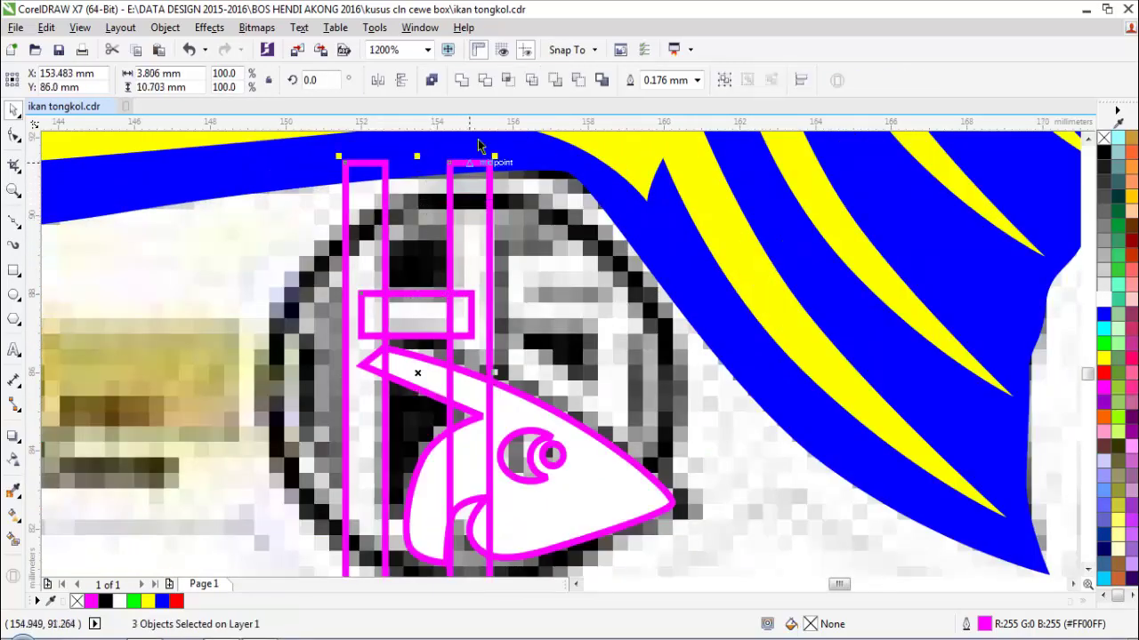
pyautogui.click(462, 81)
pyautogui.scroll(-1, 458, 165)
pyautogui.scroll(1, 498, 210)
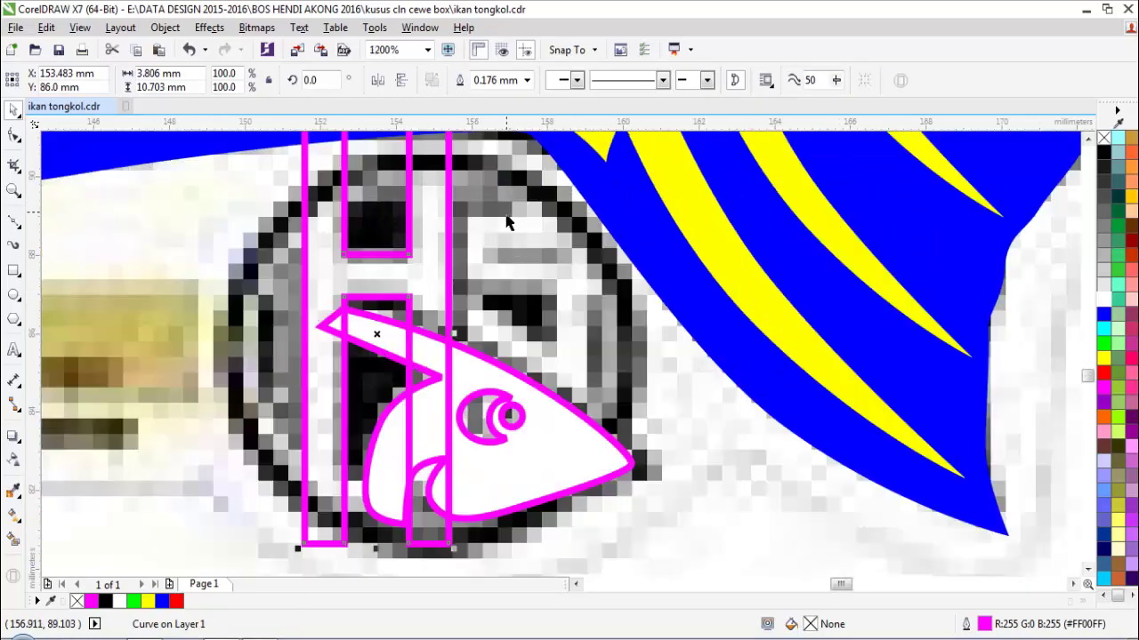
# - Draw a short vertical rectangle for the S's upper stem and a crossbar rectangle about 2.57 × 0.68 mm over the logo
pyautogui.press('F6')
pyautogui.scroll(-1, 494, 299)
pyautogui.press('z')
pyautogui.scroll(1, 503, 308)
pyautogui.press('space')
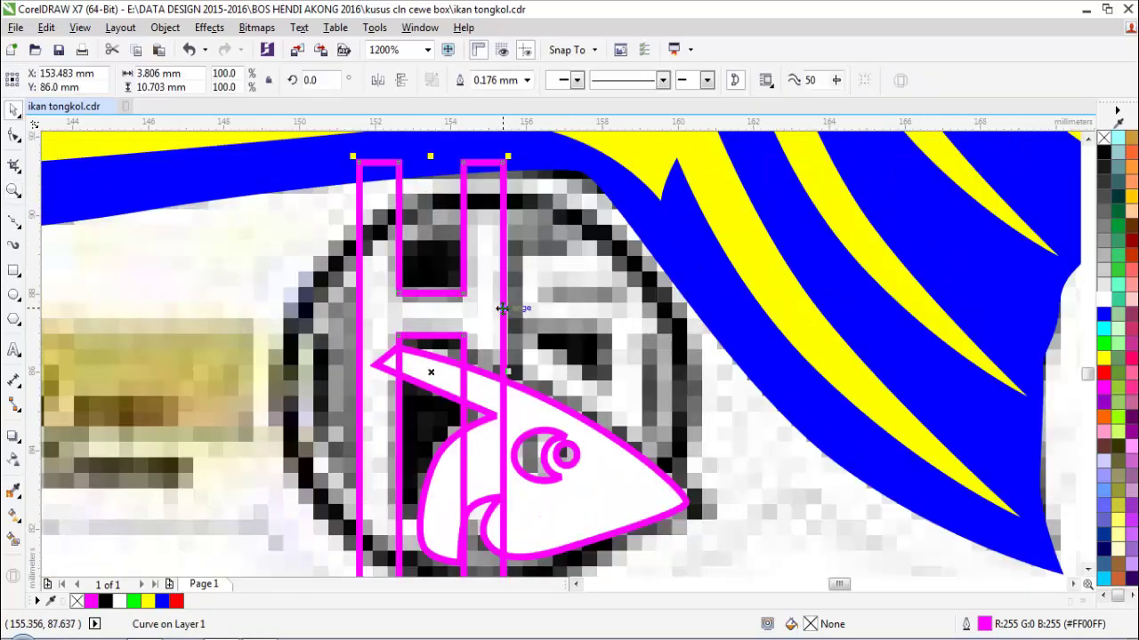
pyautogui.scroll(1, 556, 298)
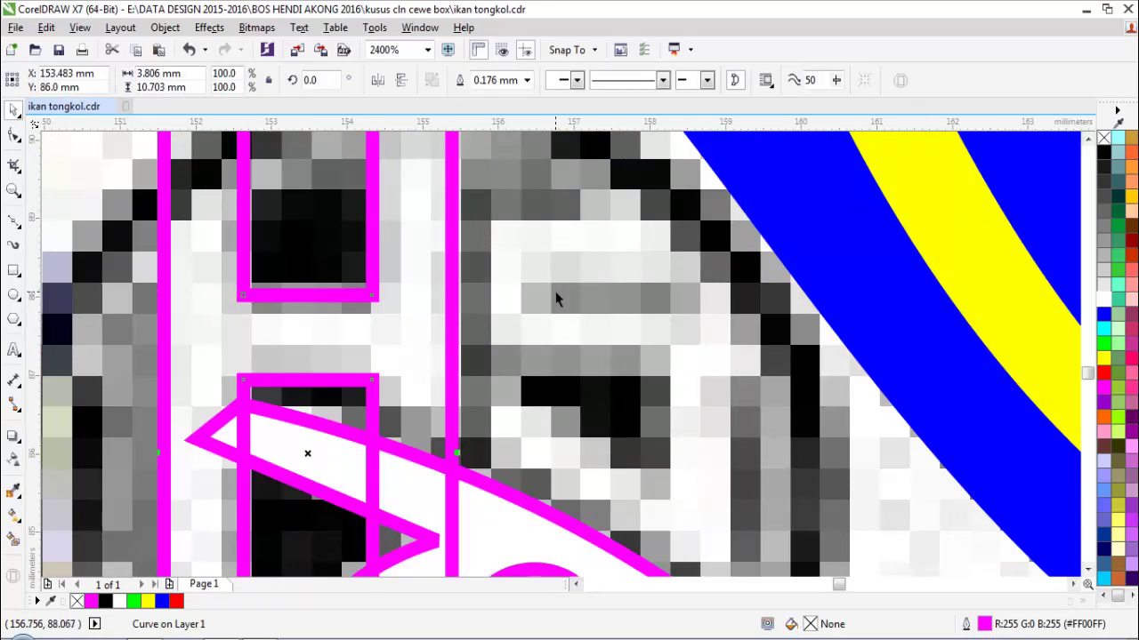
pyautogui.press('F6')
pyautogui.moveTo(494, 221); pyautogui.dragTo(552, 353)
pyautogui.moveTo(496, 306); pyautogui.dragTo(703, 365)
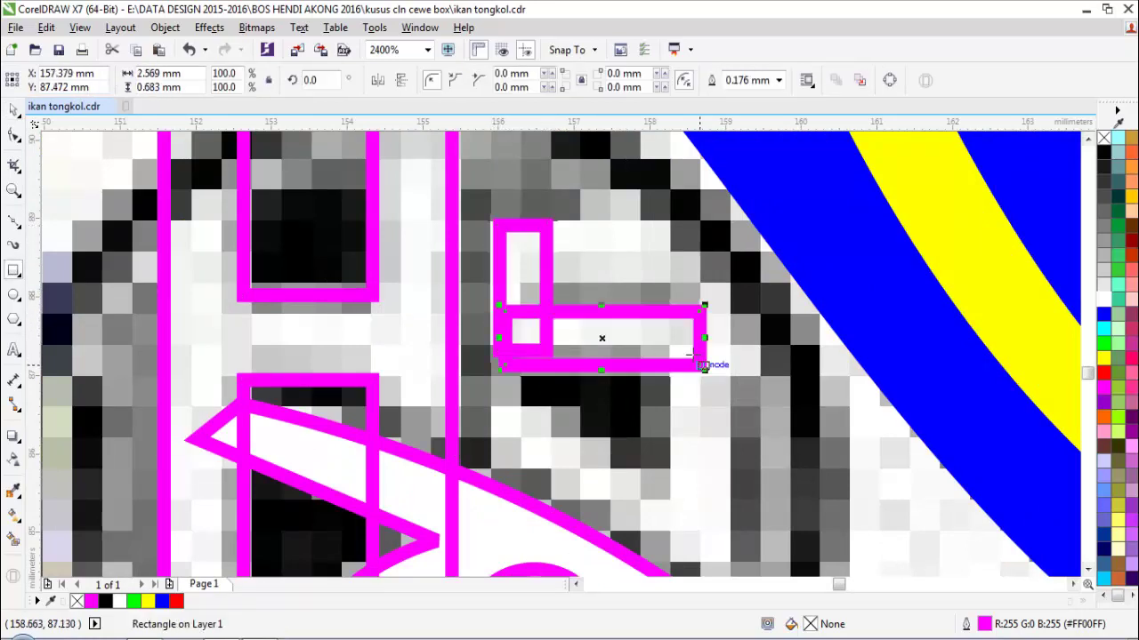
# - Draw the S's top bar about 2.9 × 0.83 mm and its lower vertical stroke about 0.89 × 4.02 mm as rectangles
pyautogui.moveTo(505, 217)
pyautogui.mouseDown()
pyautogui.moveTo(646, 276)
pyautogui.moveTo(713, 285)
pyautogui.mouseUp()
pyautogui.scroll(-2, 714, 285)
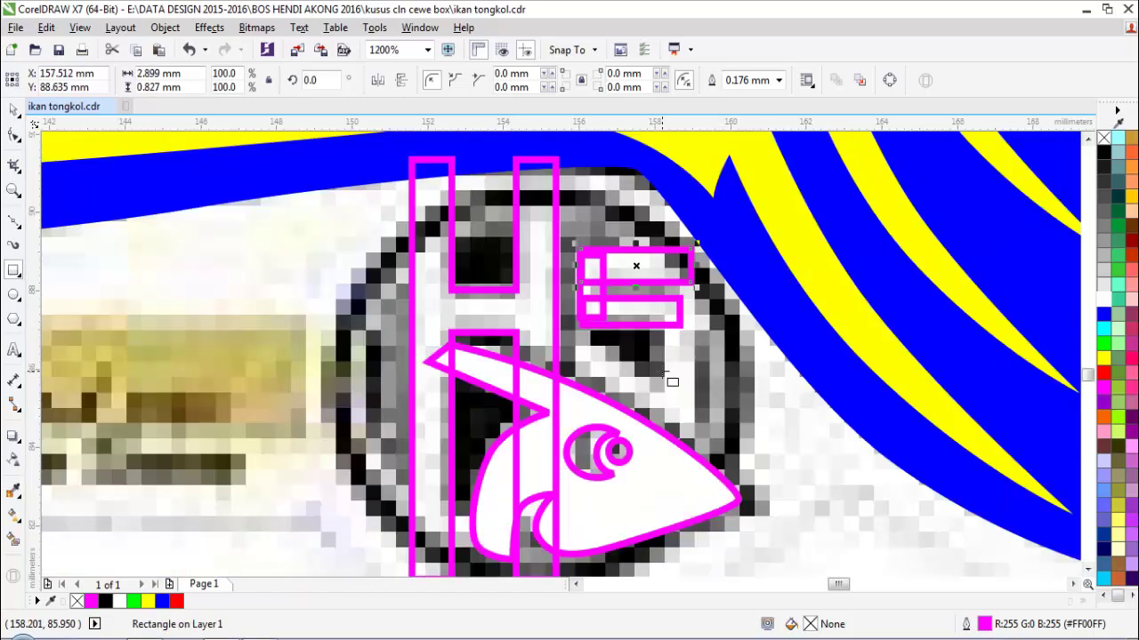
pyautogui.scroll(2, 678, 281)
pyautogui.moveTo(662, 224)
pyautogui.mouseDown()
pyautogui.moveTo(732, 463)
pyautogui.moveTo(732, 542)
pyautogui.mouseUp()
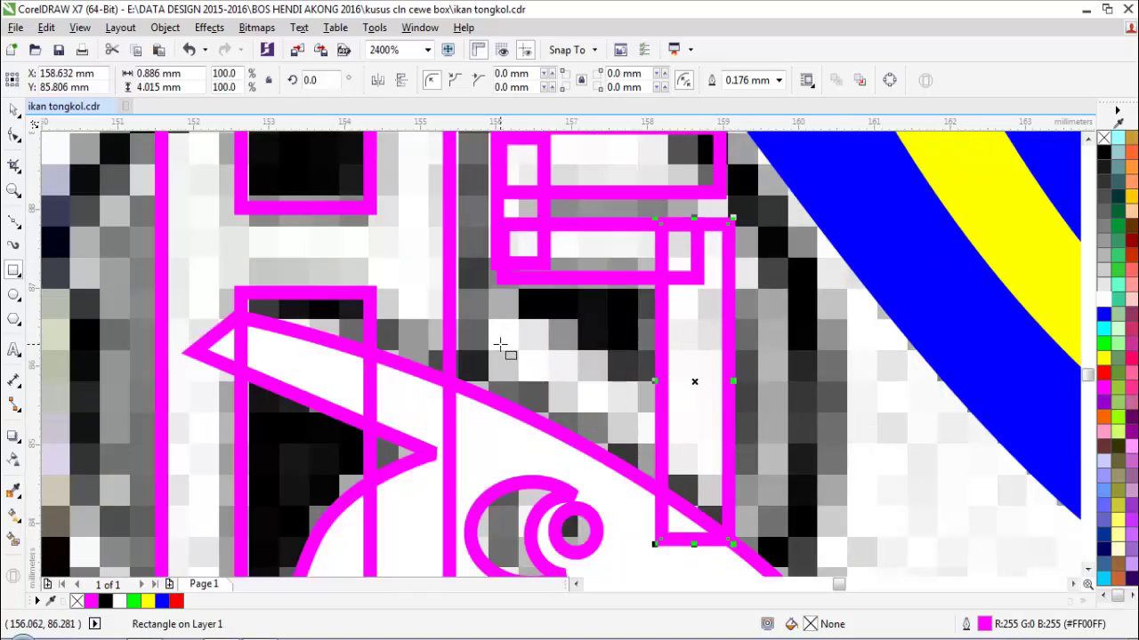
pyautogui.moveTo(500, 343)
pyautogui.mouseDown()
pyautogui.moveTo(525, 371)
pyautogui.moveTo(541, 425)
pyautogui.mouseUp()
pyautogui.hotkey('ctrl', 'z')
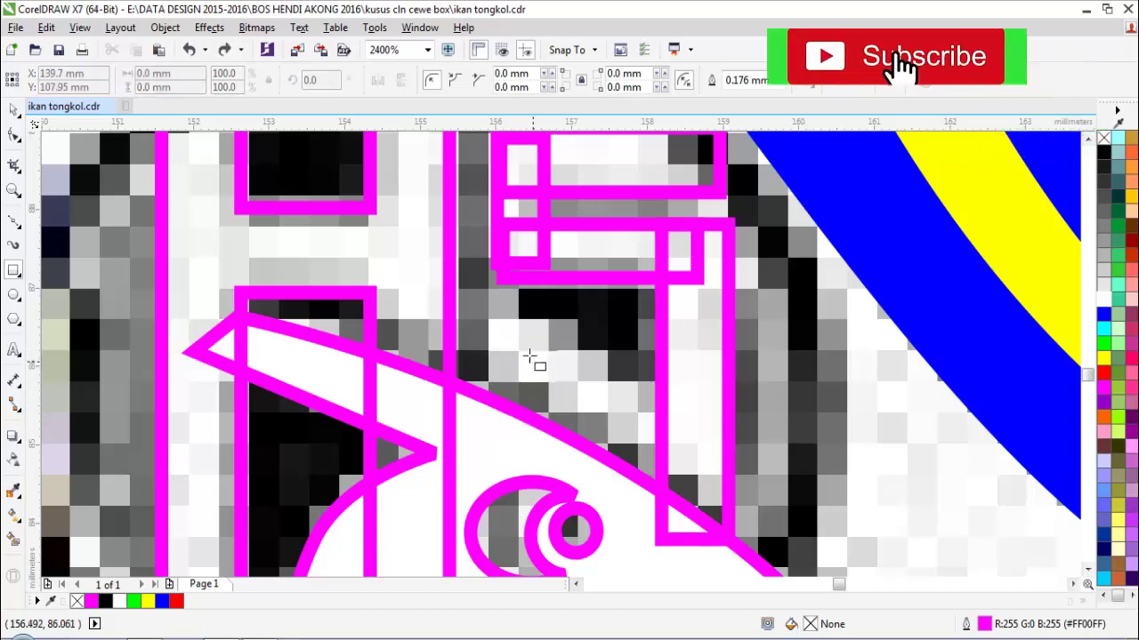
pyautogui.moveTo(506, 319); pyautogui.dragTo(535, 442)
pyautogui.hotkey('ctrl', 'z')
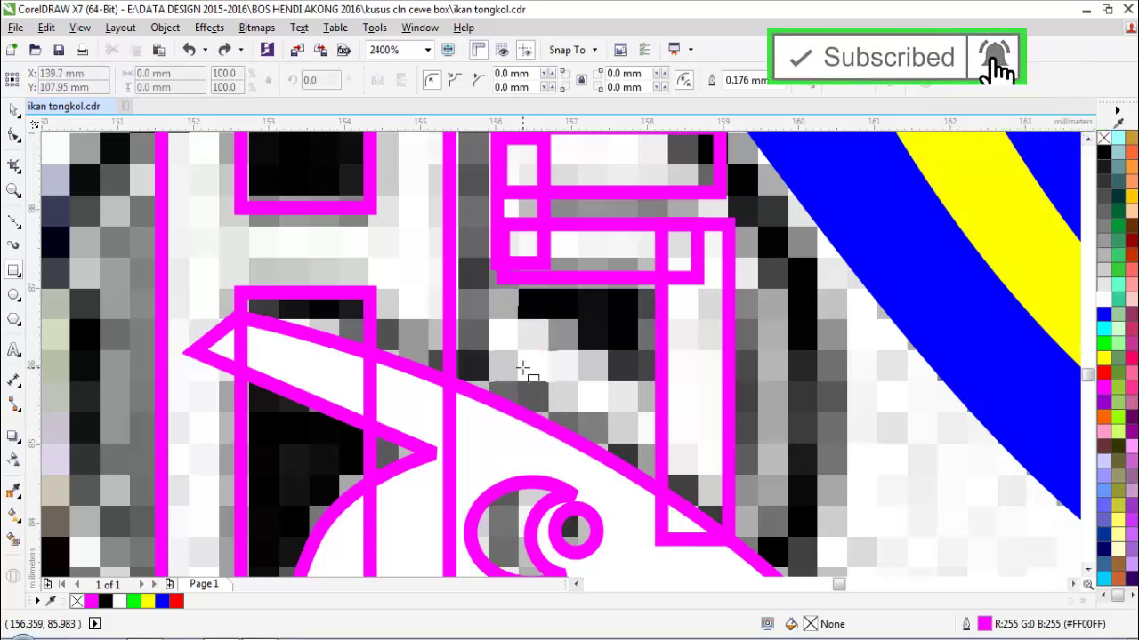
# - Draw a slanted 3-Point Rectangle along the fish head's upper edge as the lower-left stroke of the logo's S
pyautogui.click(18, 270)
pyautogui.click(18, 278)
pyautogui.click(17, 277)
pyautogui.click(17, 278)
pyautogui.click(16, 277)
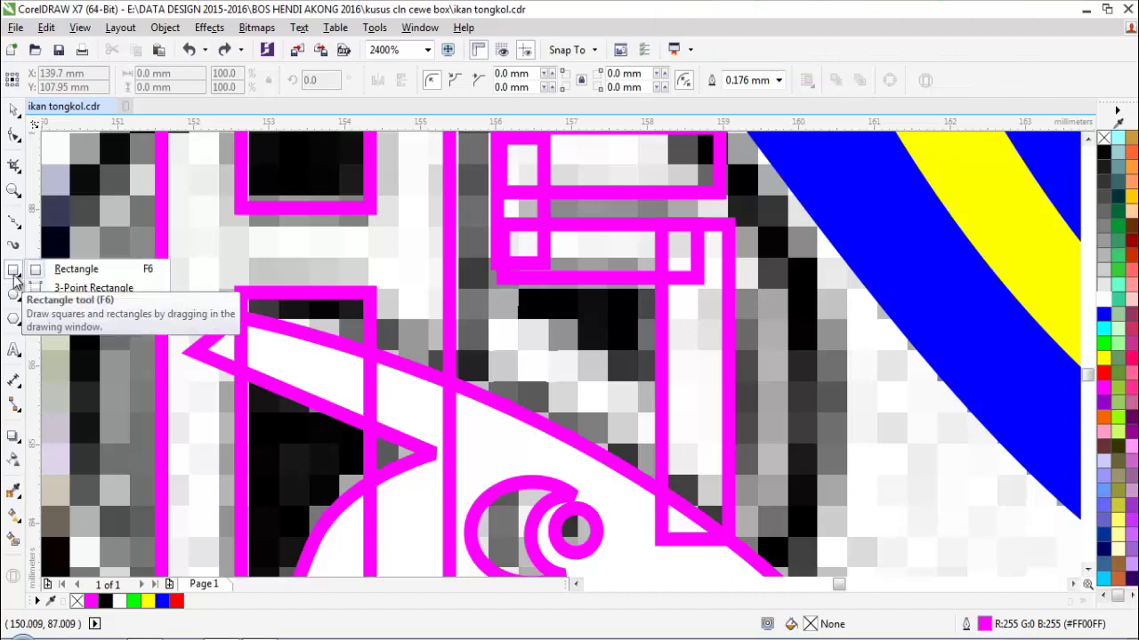
pyautogui.click(89, 289)
pyautogui.moveTo(658, 440); pyautogui.dragTo(696, 438)
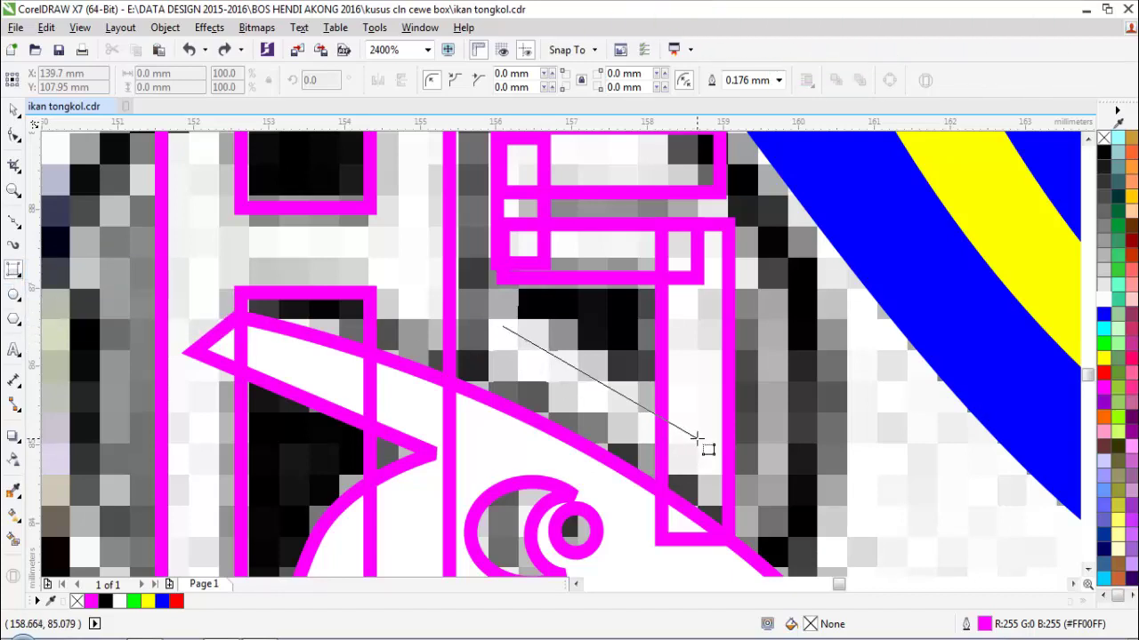
pyautogui.click(687, 529)
pyautogui.press('space')
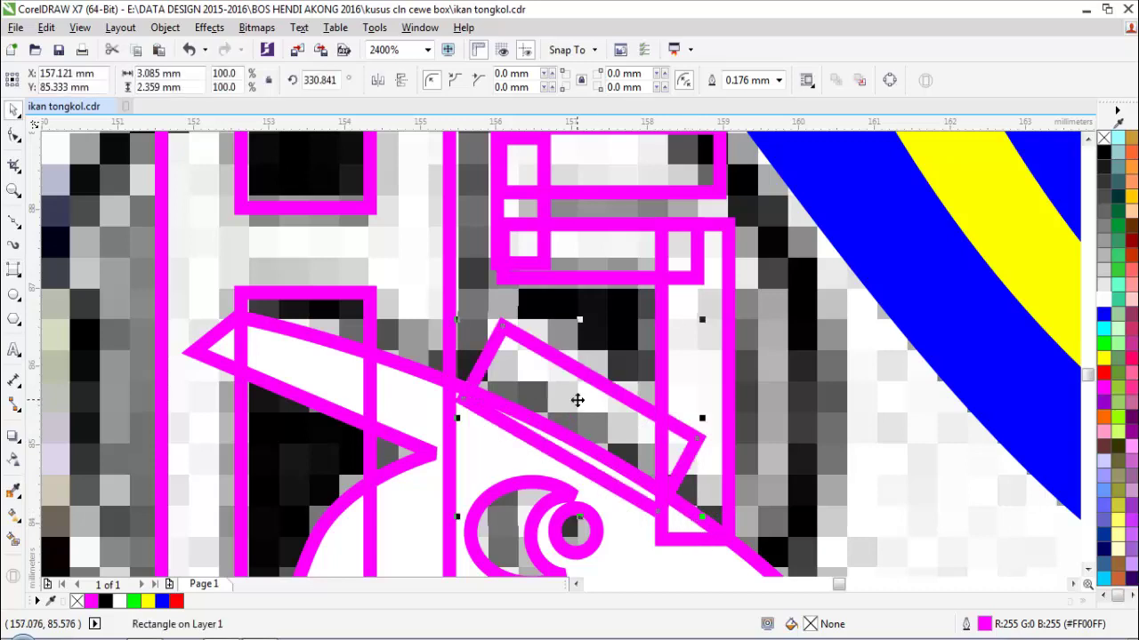
# - Convert the slanted rectangle to curves, move its lower-left node inward, and weld all the S rectangles into one shape
pyautogui.hotkey('ctrl', 'q')
pyautogui.press('F10')
pyautogui.moveTo(461, 400); pyautogui.dragTo(520, 432)
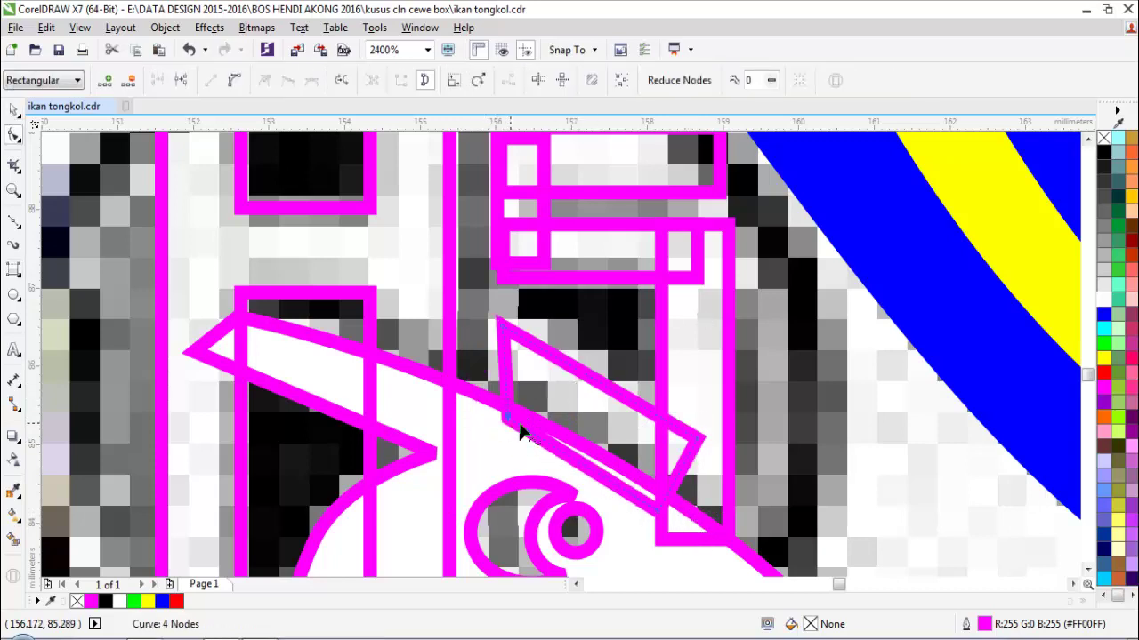
pyautogui.scroll(-1, 520, 431)
pyautogui.press('space')
pyautogui.press('Escape')
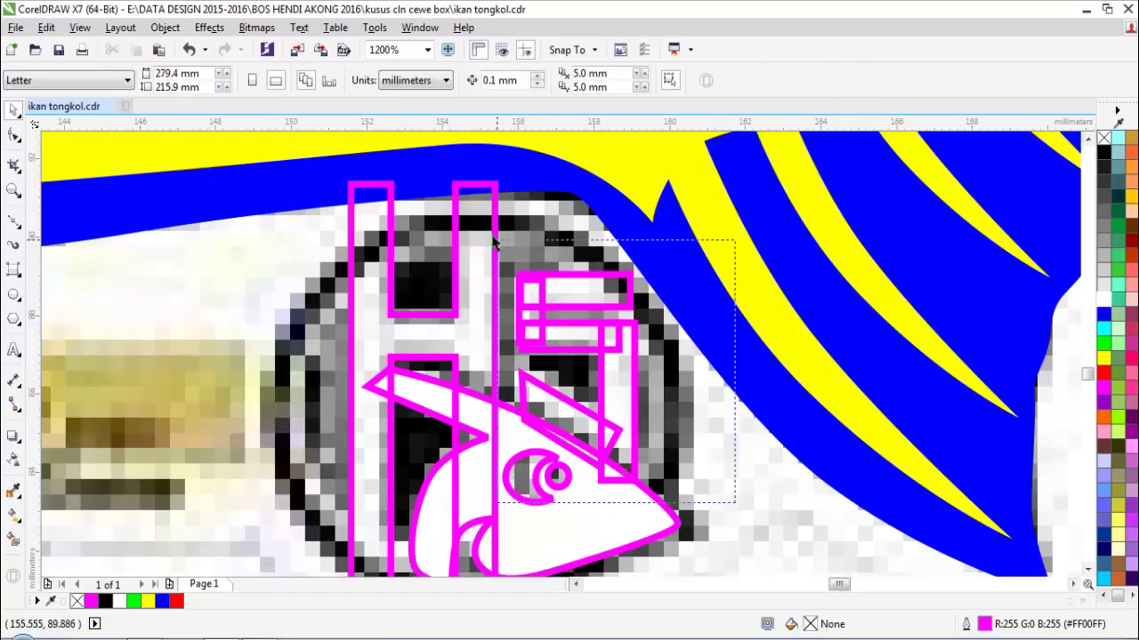
pyautogui.moveTo(496, 242); pyautogui.dragTo(495, 242)
pyautogui.click(462, 82)
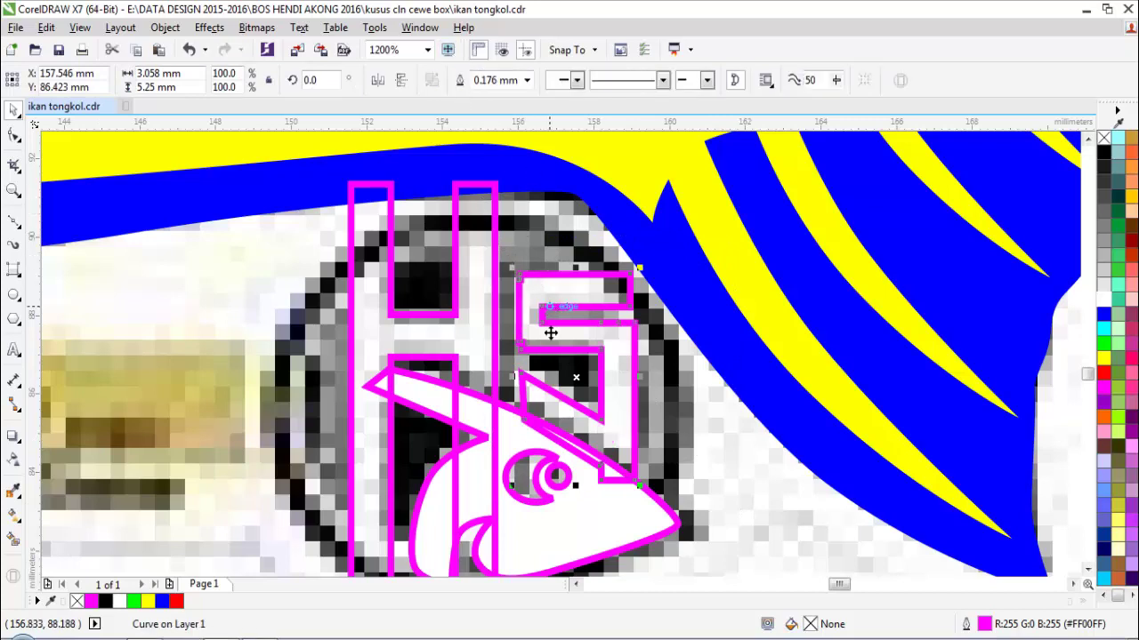
# - Weld the H and S shapes into one curve and fill it with yellow
pyautogui.keyDown('shift'); pyautogui.click(486, 312); pyautogui.keyUp('shift')
pyautogui.moveTo(486, 312); pyautogui.dragTo(354, 334)
pyautogui.hotkey('ctrl', 'z')
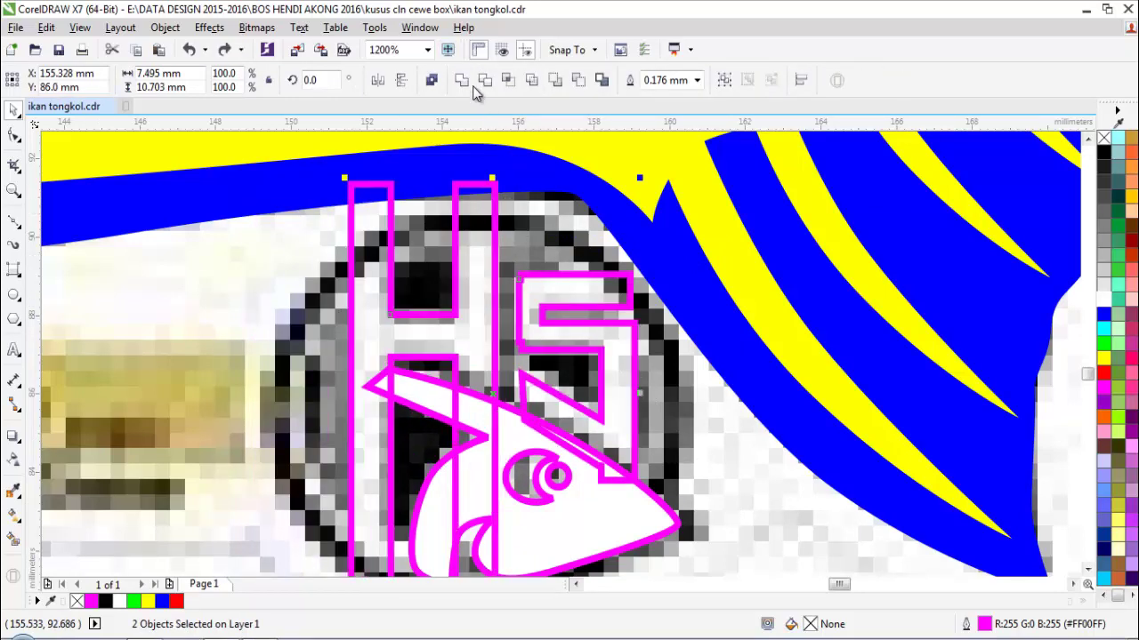
pyautogui.click(462, 83)
pyautogui.scroll(-1, 482, 201)
pyautogui.click(1104, 359)
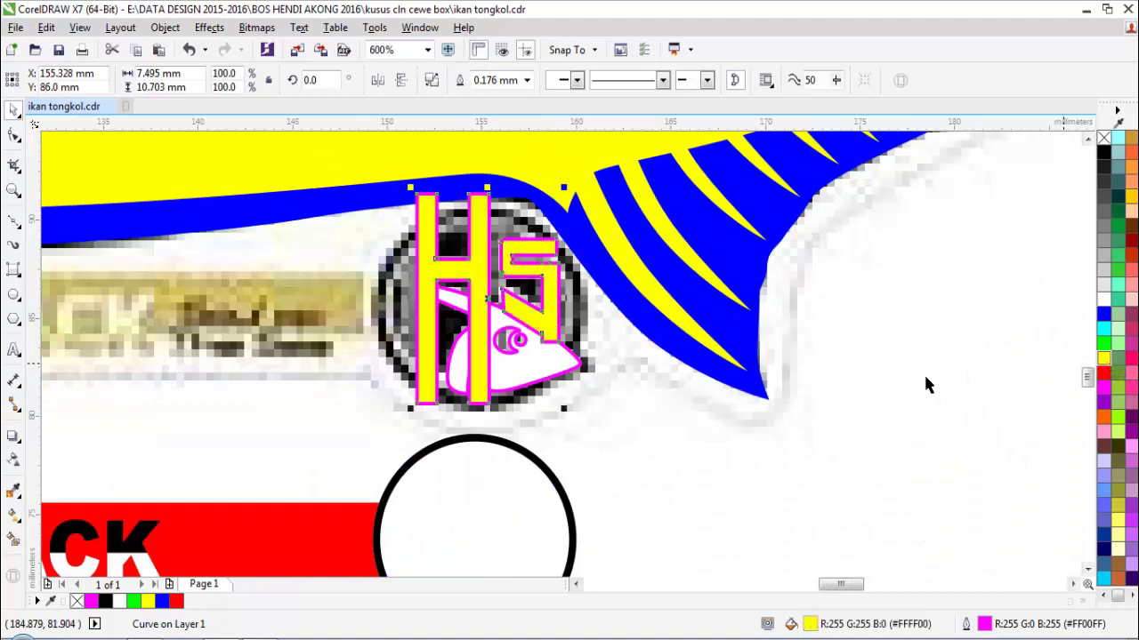
# - Bring the white fish head to the front of the yellow letters
pyautogui.press('Escape')
pyautogui.click(548, 367)
pyautogui.hotkey('shift', 'pageup')
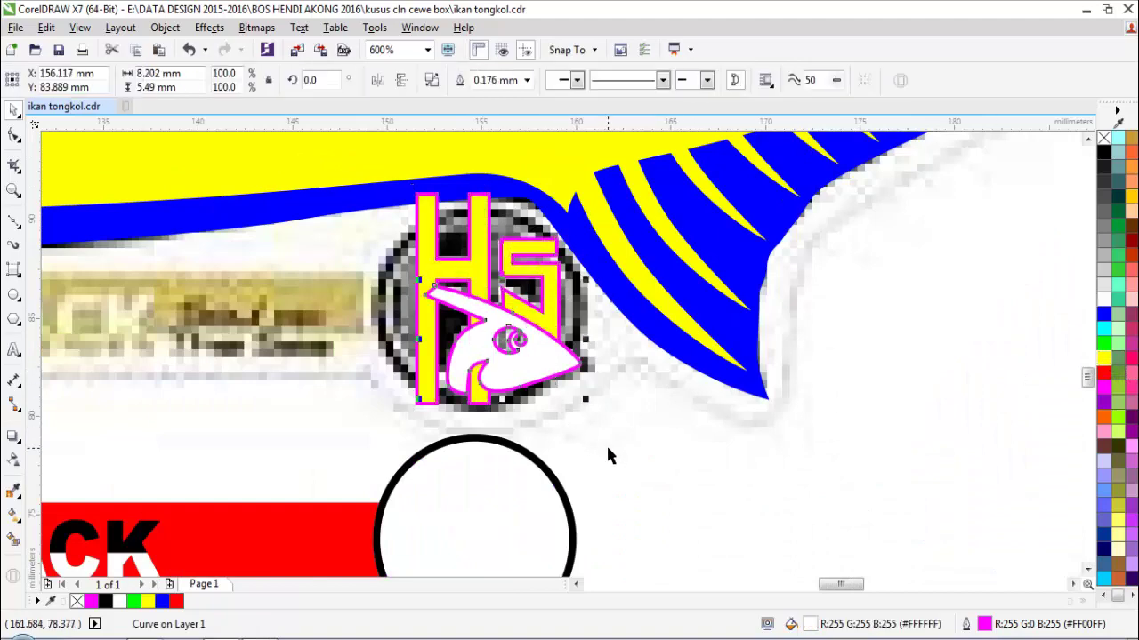
pyautogui.click(606, 443)
pyautogui.scroll(1, 466, 331)
pyautogui.scroll(-1, 516, 285)
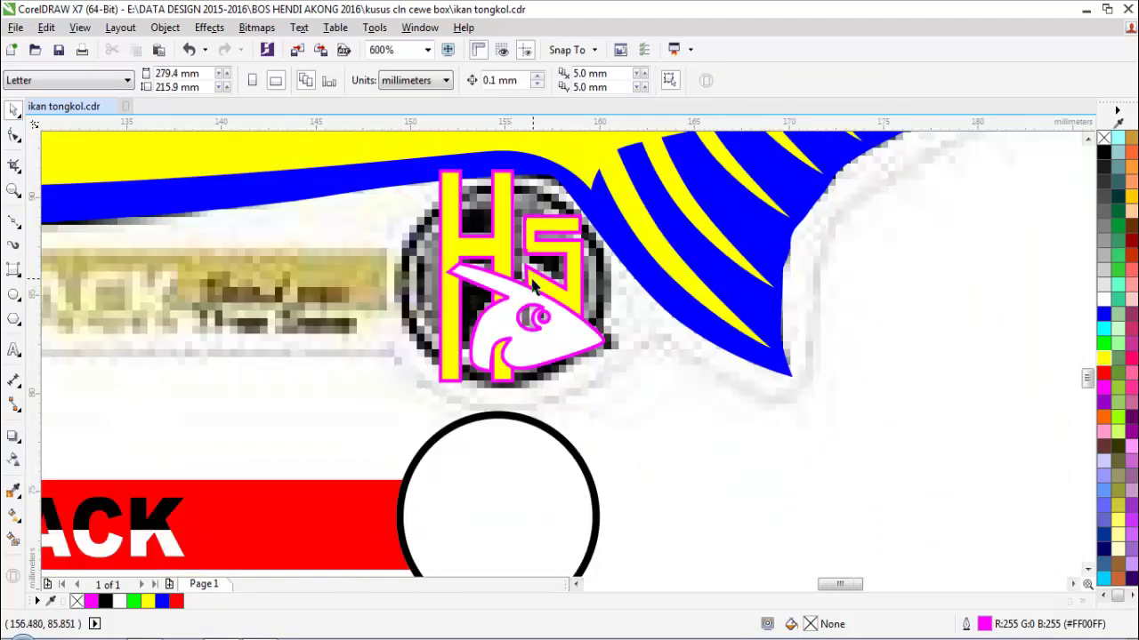
pyautogui.moveTo(509, 304); pyautogui.dragTo(630, 364)
pyautogui.hotkey('ctrl', 'z')
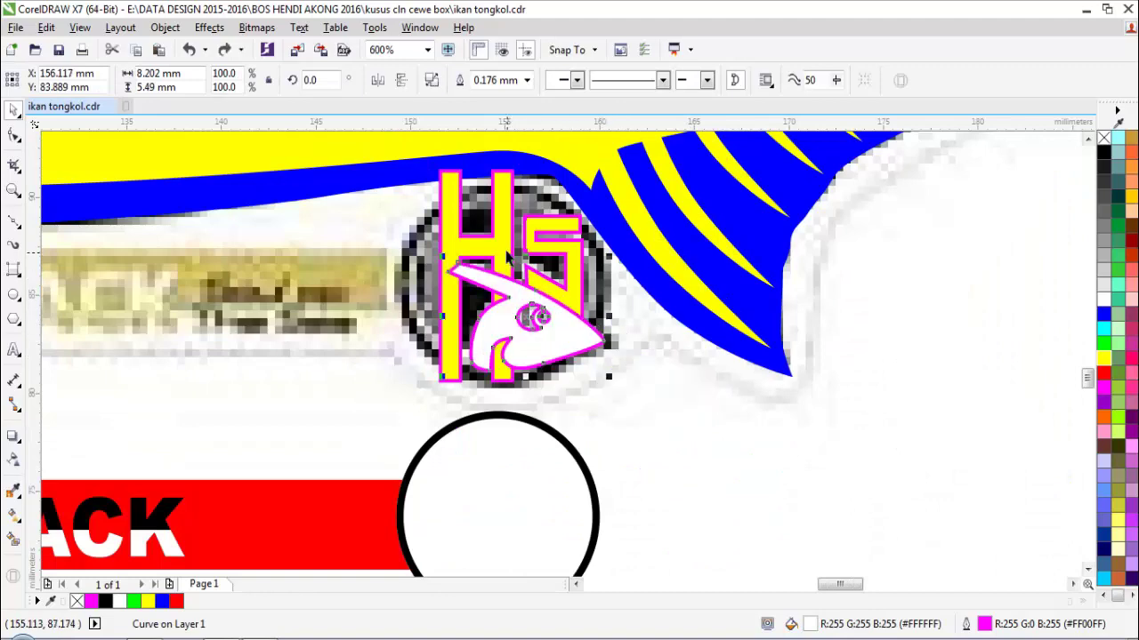
pyautogui.hotkey('ctrl', 'z')
pyautogui.hotkey('ctrl', 'z')
pyautogui.hotkey('ctrl', 'shift', 'z')
pyautogui.hotkey('ctrl', 'shift', 'z')
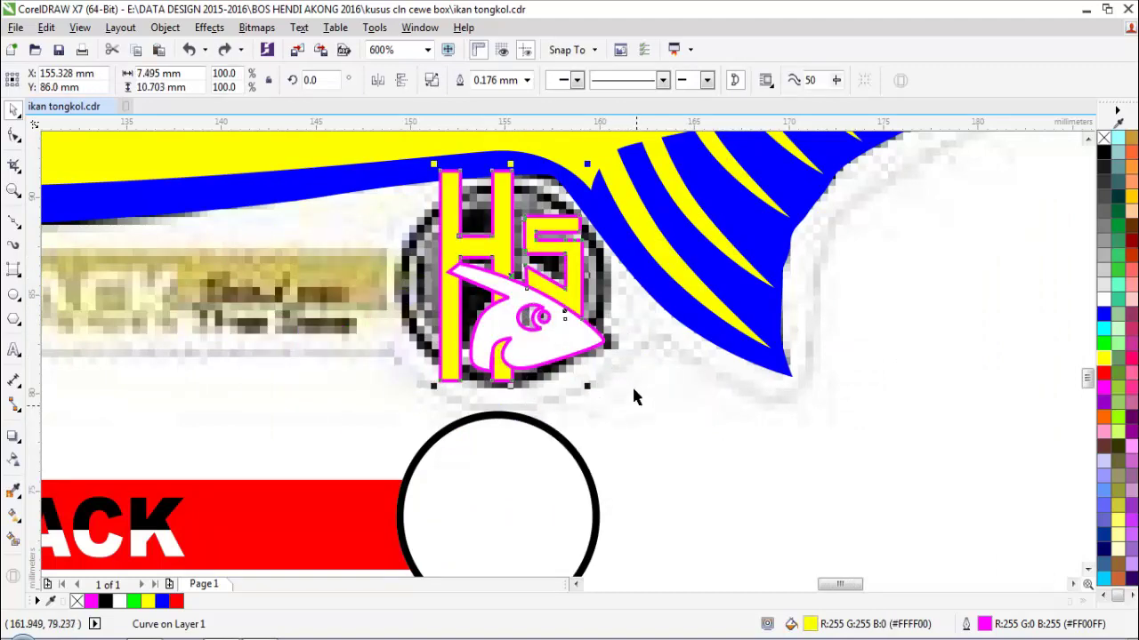
# - Remove the magenta outline from the white fish head
pyautogui.scroll(1, 536, 307)
pyautogui.click(504, 347)
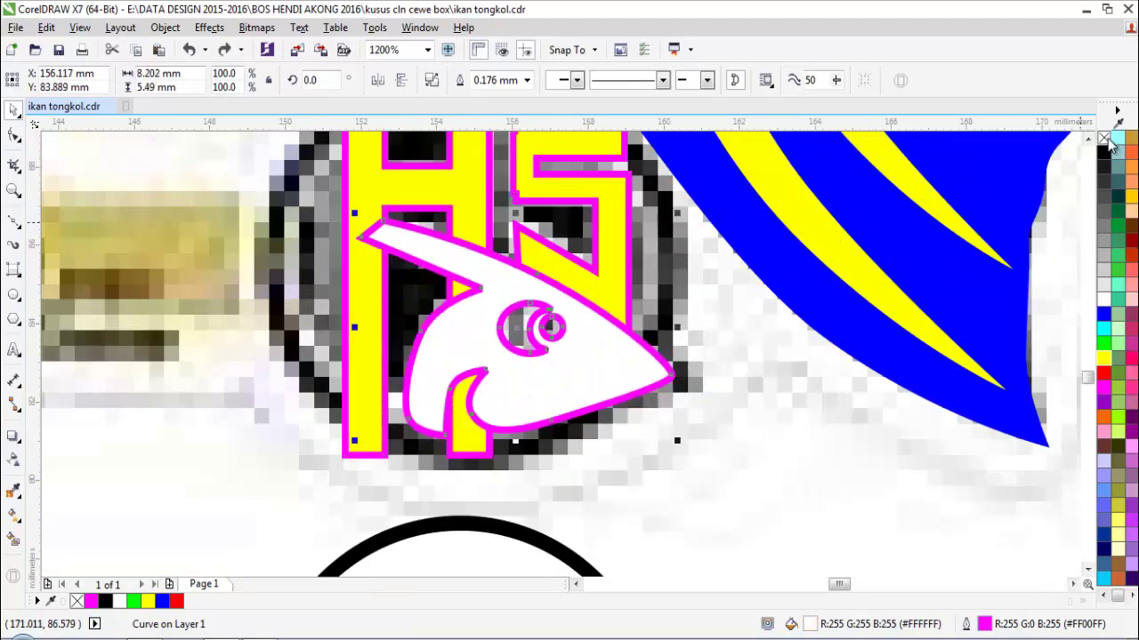
pyautogui.rightClick(1103, 140)
# - Add a one-step outside contour to the fish head with an offset of 0.3 mm
pyautogui.hotkey('ctrl', 'F9')
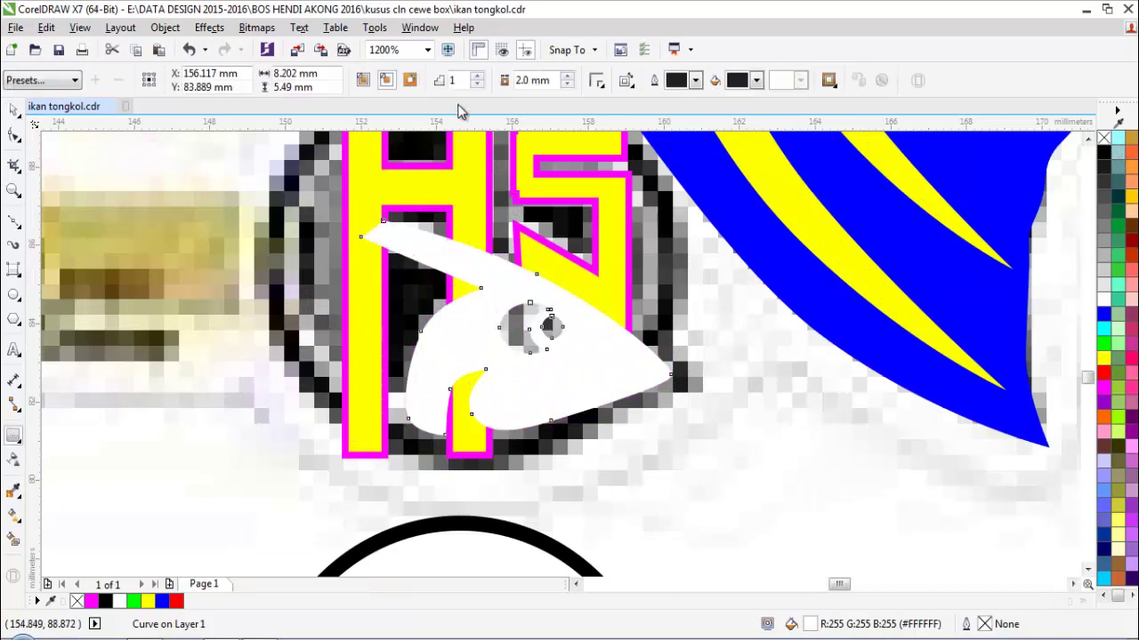
pyautogui.click(407, 80)
pyautogui.click(570, 84)
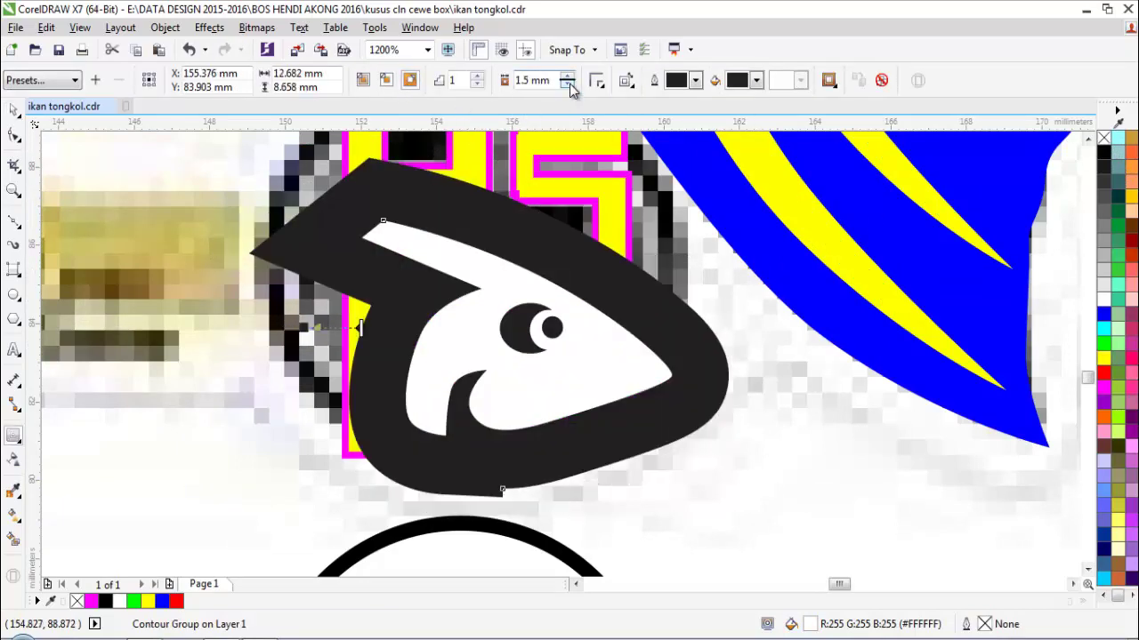
pyautogui.click(569, 84)
pyautogui.click(569, 84)
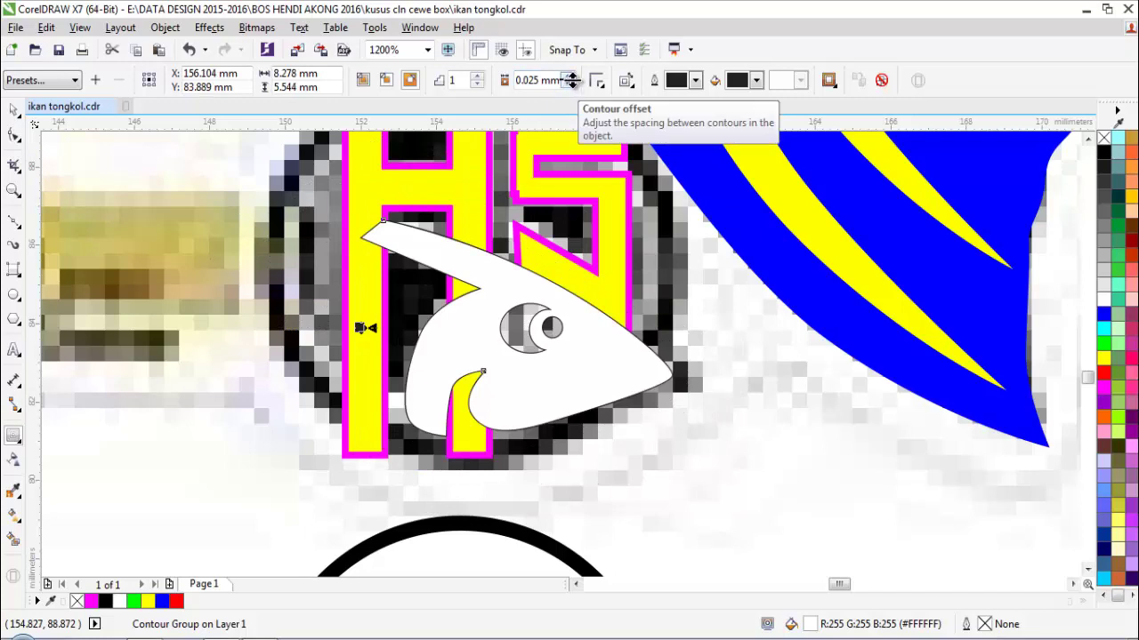
pyautogui.click(569, 77)
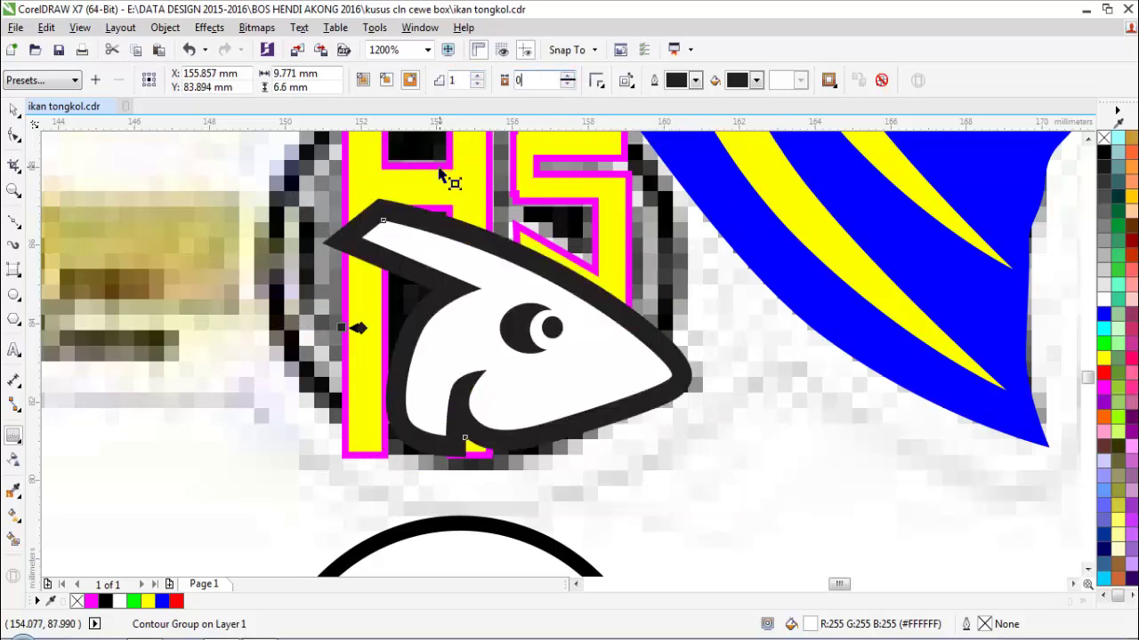
pyautogui.press('Return')
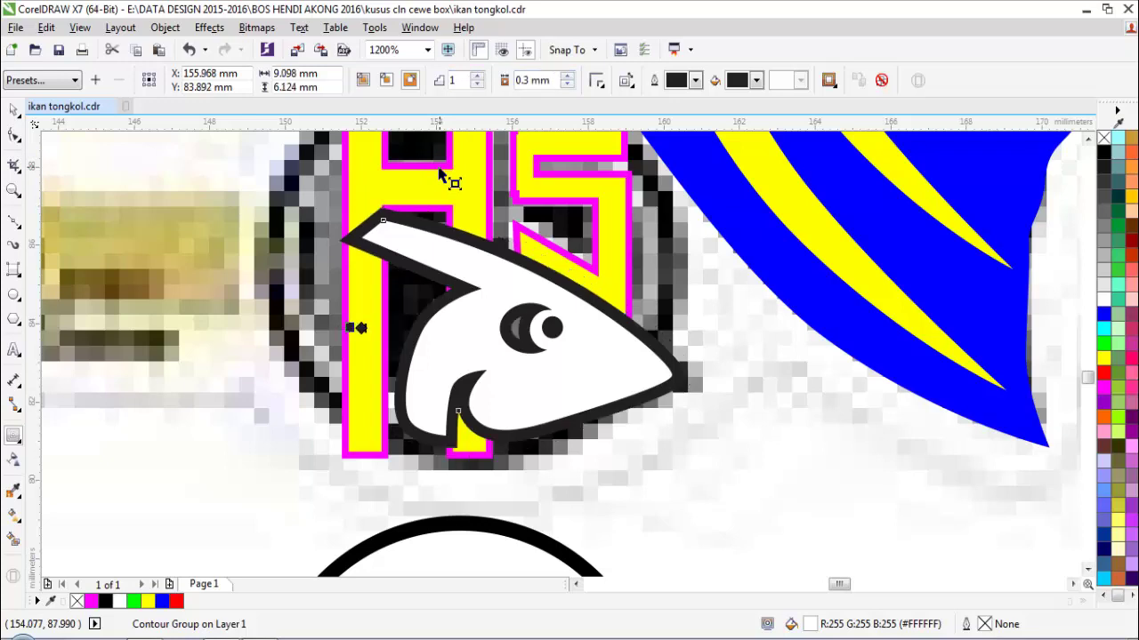
# - Separate the contour from the fish head, break its curve apart, fill the pieces with black and group them
pyautogui.hotkey('ctrl', 'k')
pyautogui.press('space')
pyautogui.press('Escape')
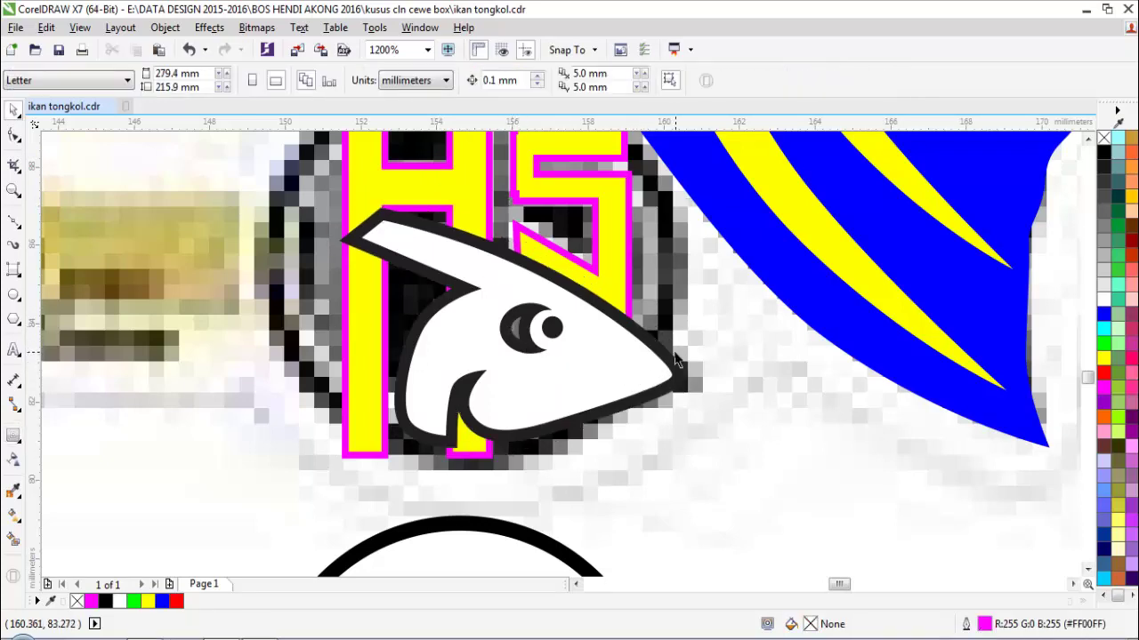
pyautogui.moveTo(669, 354); pyautogui.dragTo(688, 385)
pyautogui.hotkey('ctrl', 'z')
pyautogui.click(432, 82)
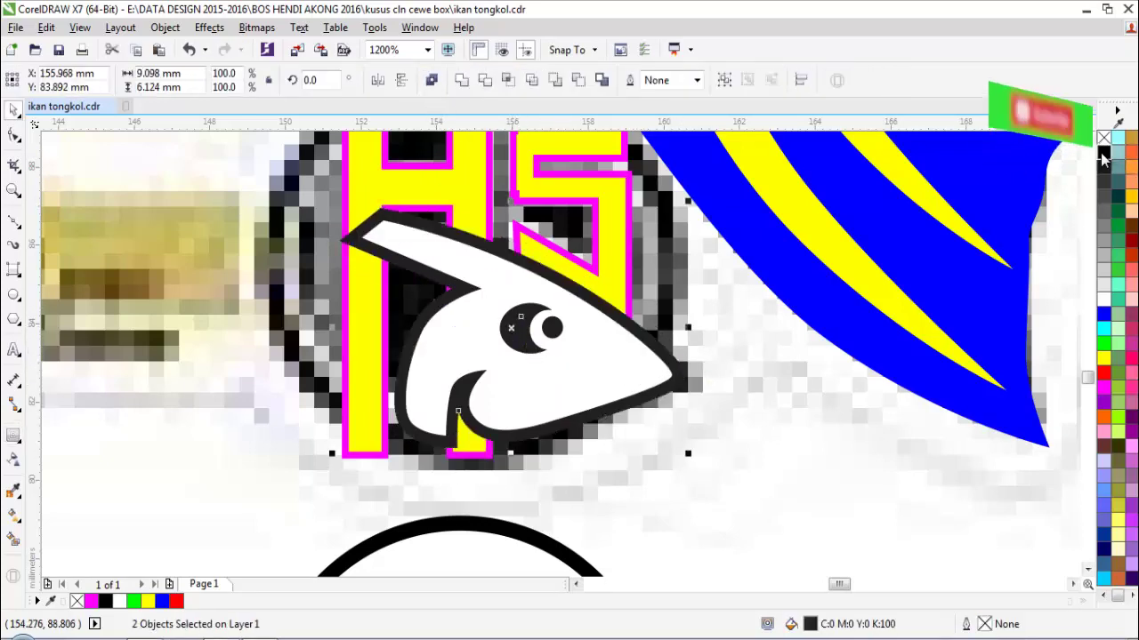
pyautogui.click(725, 82)
pyautogui.scroll(-1, 629, 304)
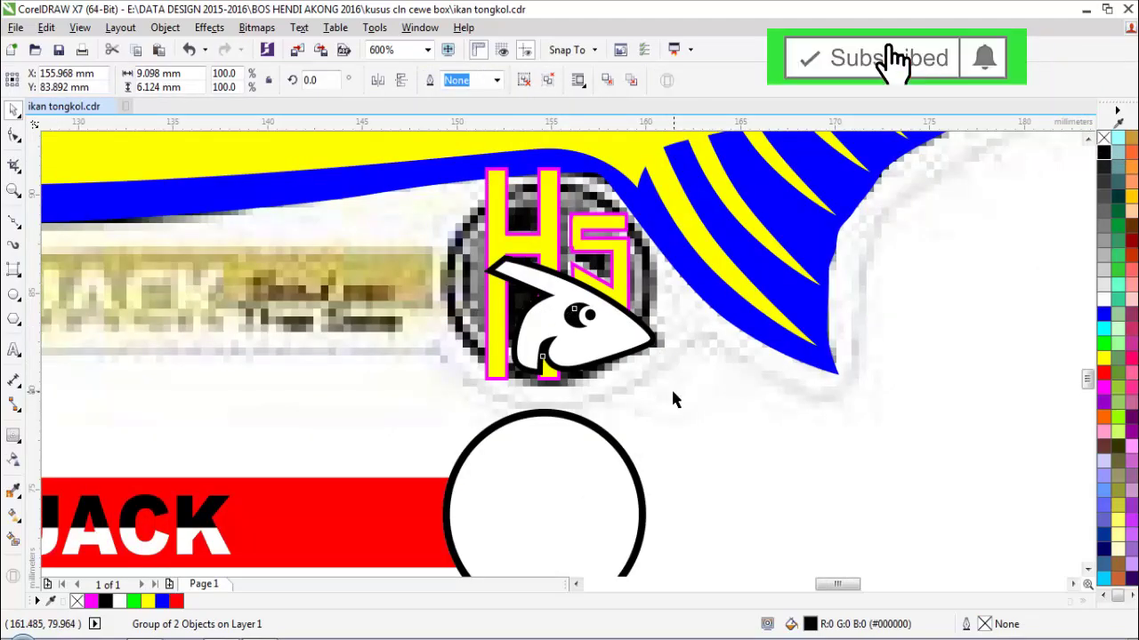
# - Fill the welded H and S letters with white
pyautogui.click(673, 398)
pyautogui.moveTo(532, 236); pyautogui.dragTo(617, 252)
pyautogui.hotkey('ctrl', 'z')
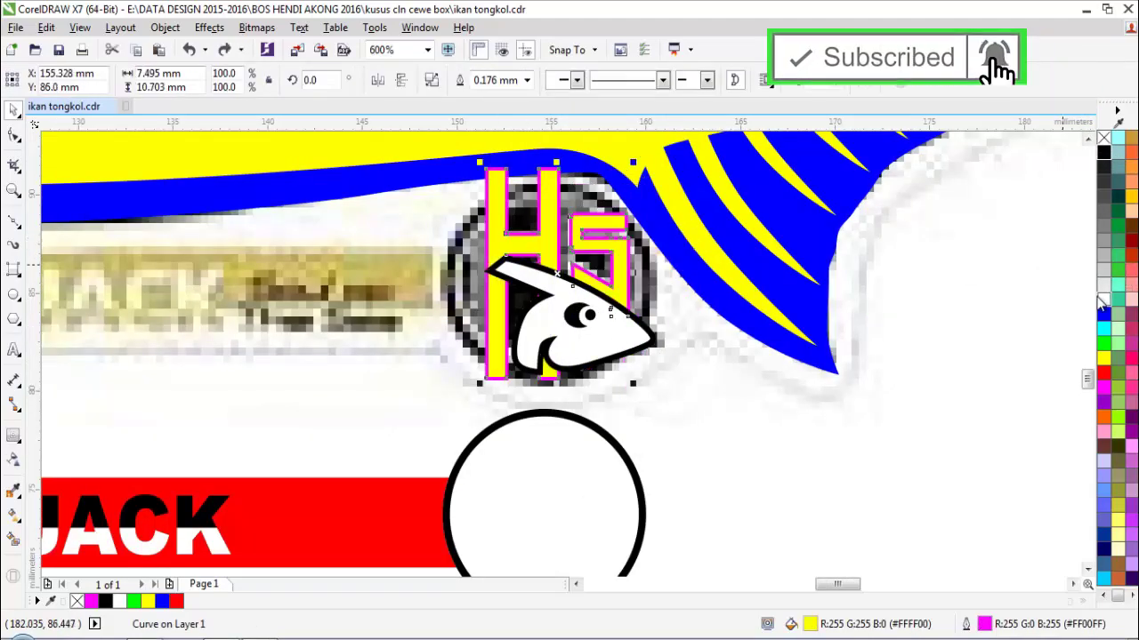
pyautogui.click(1103, 299)
pyautogui.click(692, 350)
# - Move the red AMBERJACK banner and its circle up over the original banner, aligned with the fish-head letter logo
pyautogui.scroll(-2, 692, 349)
pyautogui.scroll(1, 636, 379)
pyautogui.moveTo(648, 383); pyautogui.dragTo(647, 287)
pyautogui.hotkey('ctrl', 'z')
pyautogui.moveTo(417, 367); pyautogui.dragTo(226, 331)
pyautogui.moveTo(335, 420); pyautogui.dragTo(338, 306)
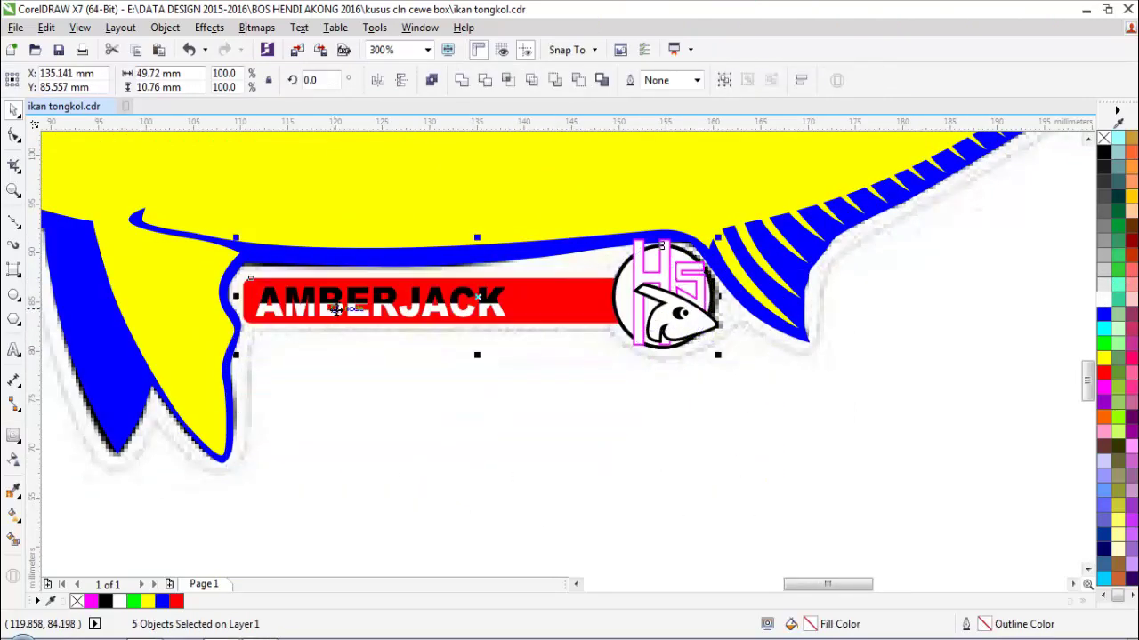
pyautogui.scroll(1, 498, 312)
pyautogui.scroll(-1, 712, 403)
pyautogui.click(847, 373)
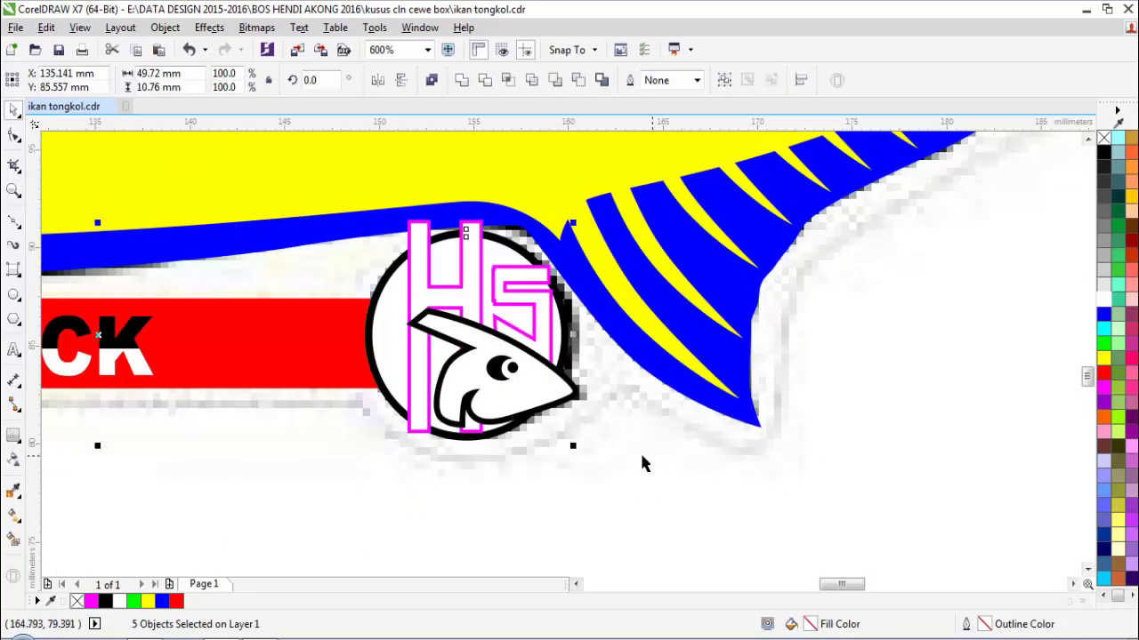
# - Fill the white inner circle behind the fish-head letter logo with black
pyautogui.click(640, 452)
pyautogui.moveTo(396, 320); pyautogui.dragTo(410, 360)
pyautogui.hotkey('ctrl', 'z')
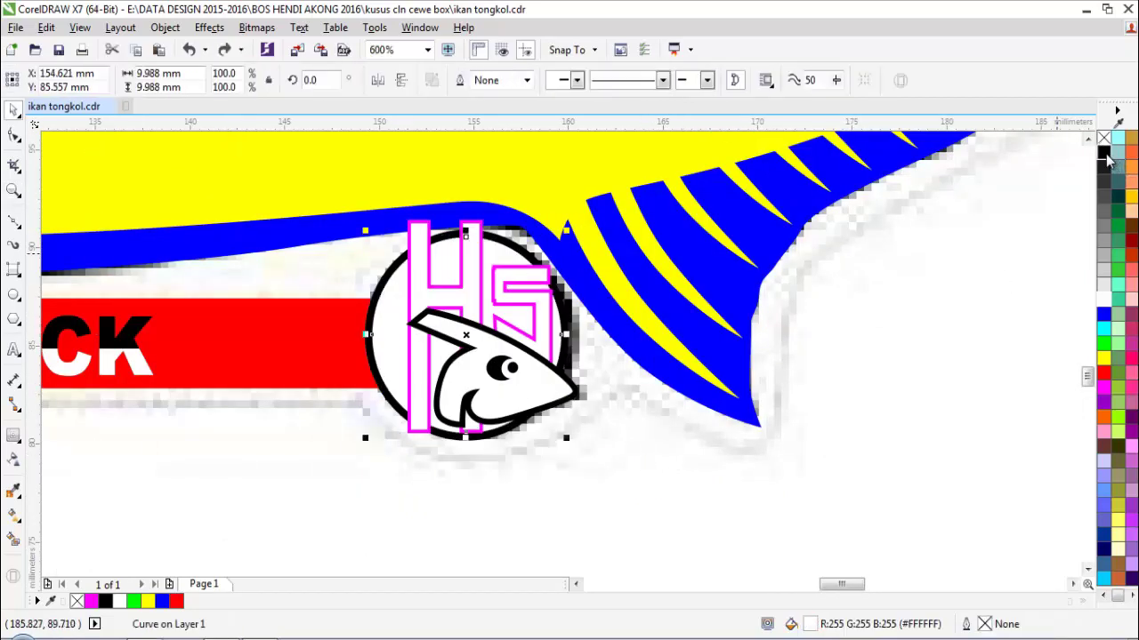
pyautogui.click(1104, 153)
# - Select the logo's letters and fish head together and remove their outlines
pyautogui.click(392, 488)
pyautogui.moveTo(587, 184); pyautogui.dragTo(594, 176)
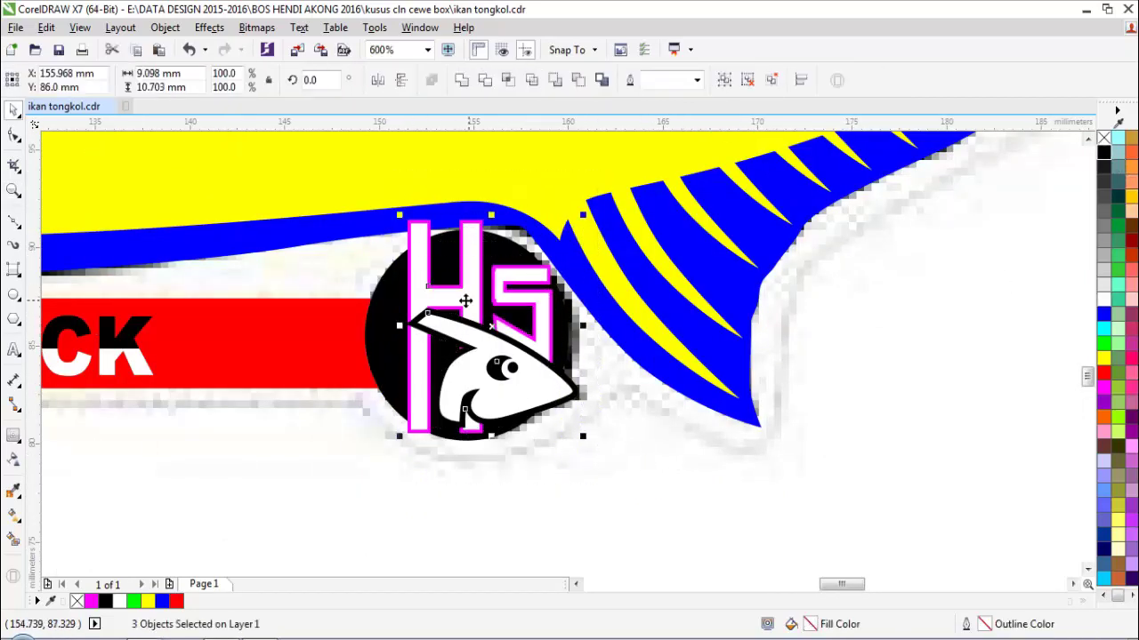
pyautogui.moveTo(466, 302); pyautogui.dragTo(700, 383)
pyautogui.hotkey('ctrl', 'z')
pyautogui.rightClick(1103, 139)
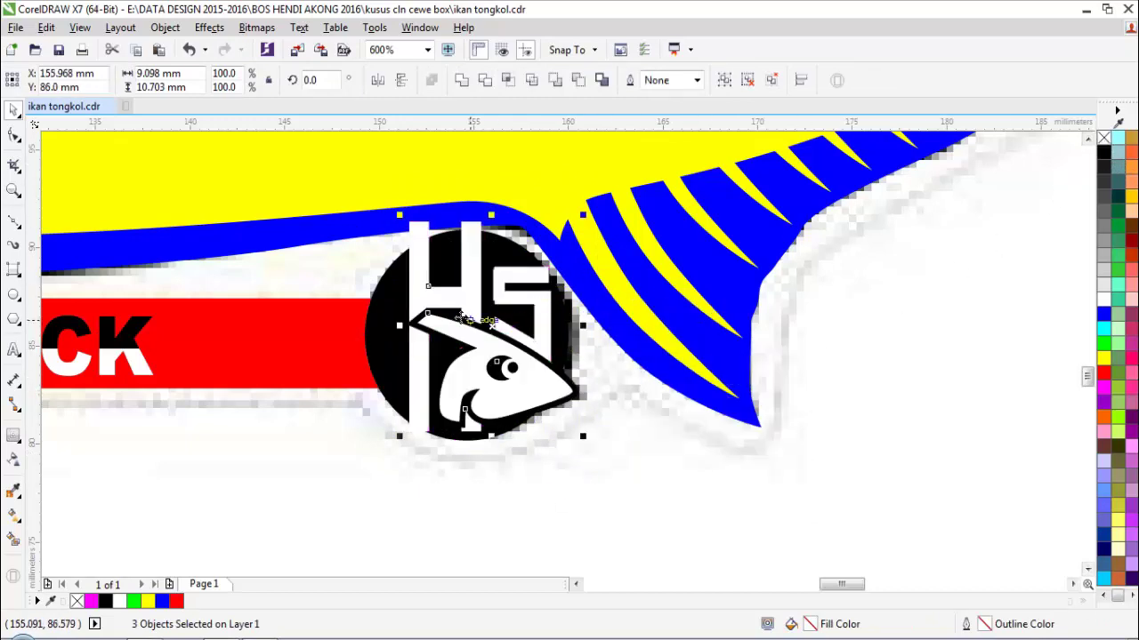
# - Try placing the logo's letters and fish head inside the black circle as a PowerClip
pyautogui.hotkey('alt', 'j')
pyautogui.press('w')
pyautogui.press('p')
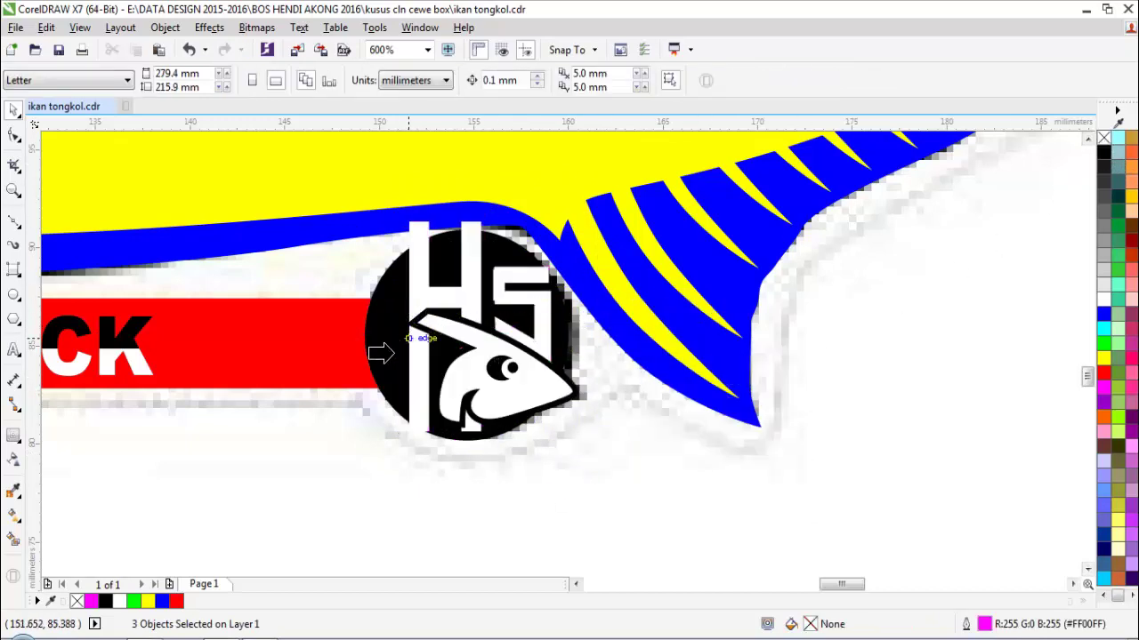
pyautogui.click(392, 353)
pyautogui.click(574, 434)
pyautogui.press('z')
pyautogui.click(483, 350)
pyautogui.press('space')
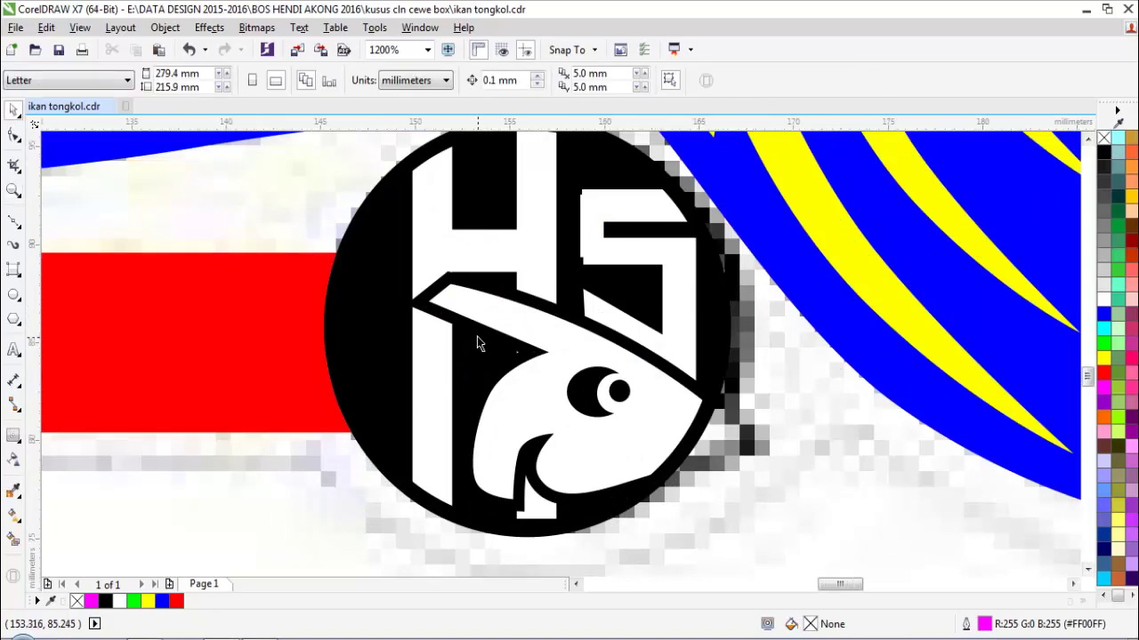
pyautogui.scroll(-1, 467, 323)
pyautogui.scroll(1, 466, 322)
pyautogui.scroll(-2, 466, 322)
pyautogui.scroll(2, 488, 329)
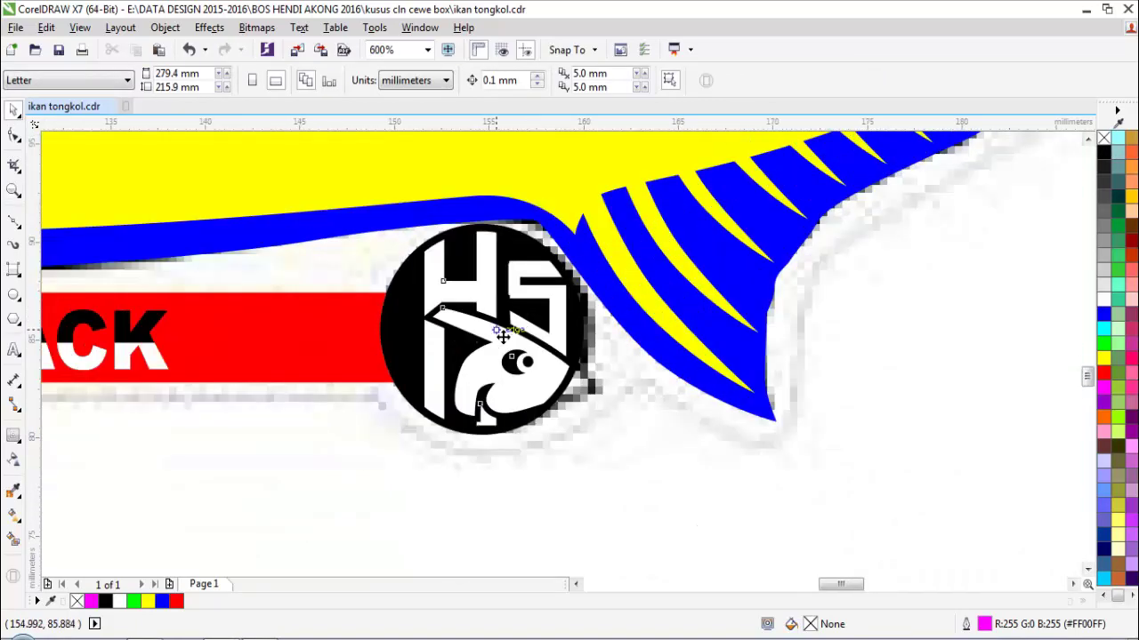
pyautogui.click(565, 383)
pyautogui.click(453, 325)
# - Ungroup the logo's fish head and remove the pointed end of its black outline beside the H by editing its nodes
pyautogui.scroll(2, 453, 326)
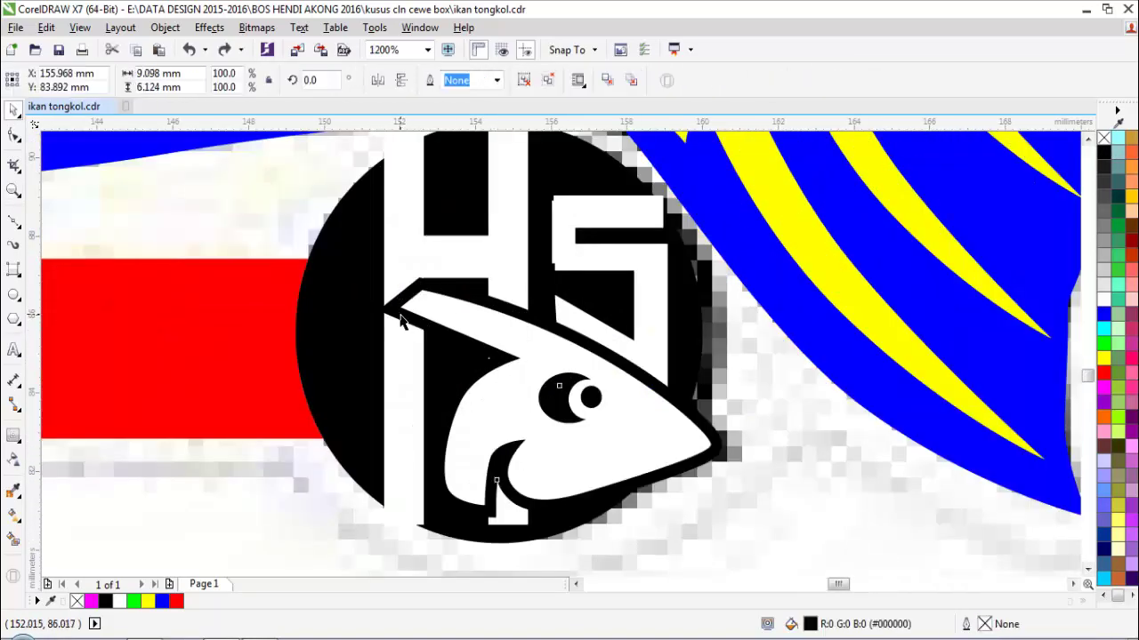
pyautogui.click(524, 81)
pyautogui.press('Escape')
pyautogui.click(404, 321)
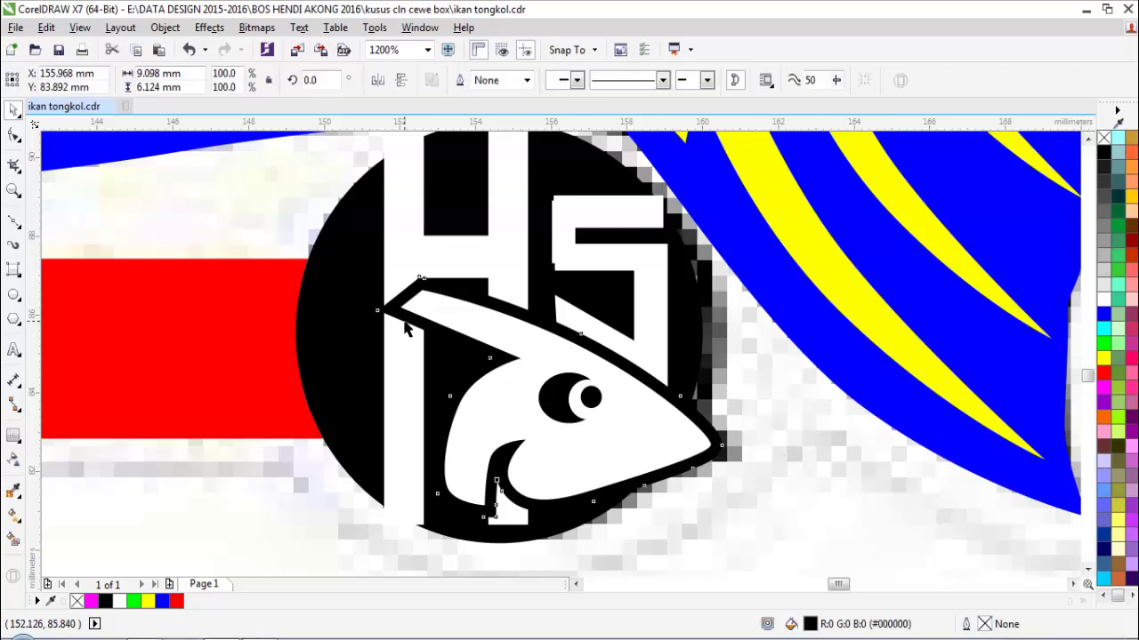
pyautogui.press('F10')
pyautogui.scroll(1, 405, 320)
pyautogui.moveTo(351, 304); pyautogui.dragTo(444, 352)
pyautogui.scroll(-2, 444, 243)
pyautogui.press('space')
pyautogui.press('Escape')
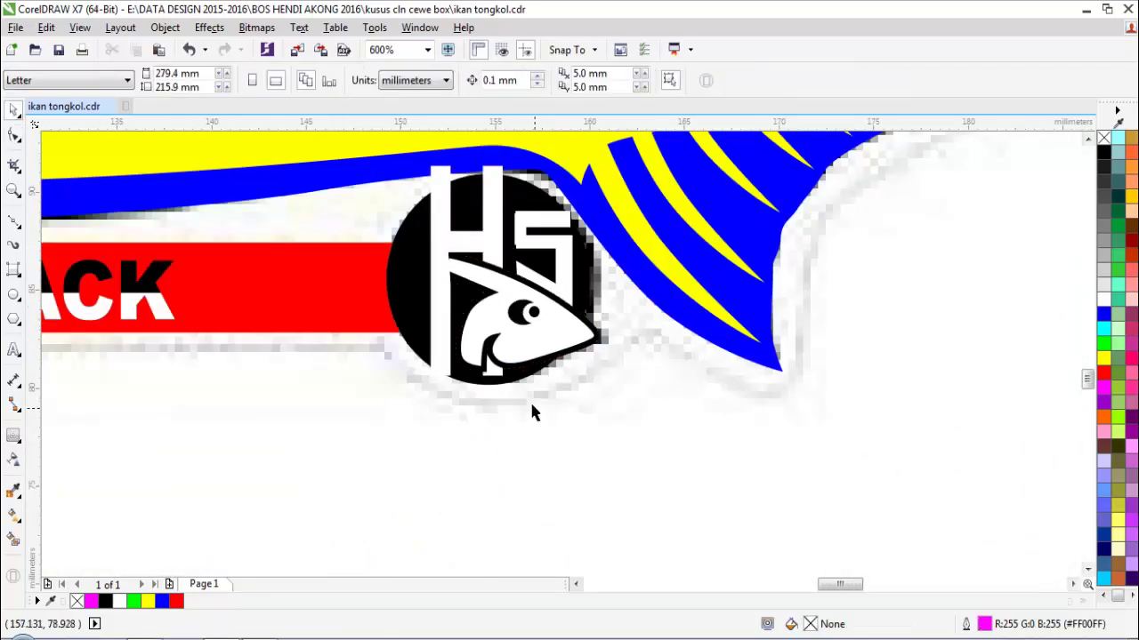
# - Select the logo's letters and fish head without the circles and PowerClip them inside the inner black circle
pyautogui.scroll(-1, 532, 407)
pyautogui.moveTo(600, 245); pyautogui.dragTo(601, 245)
pyautogui.scroll(2, 481, 327)
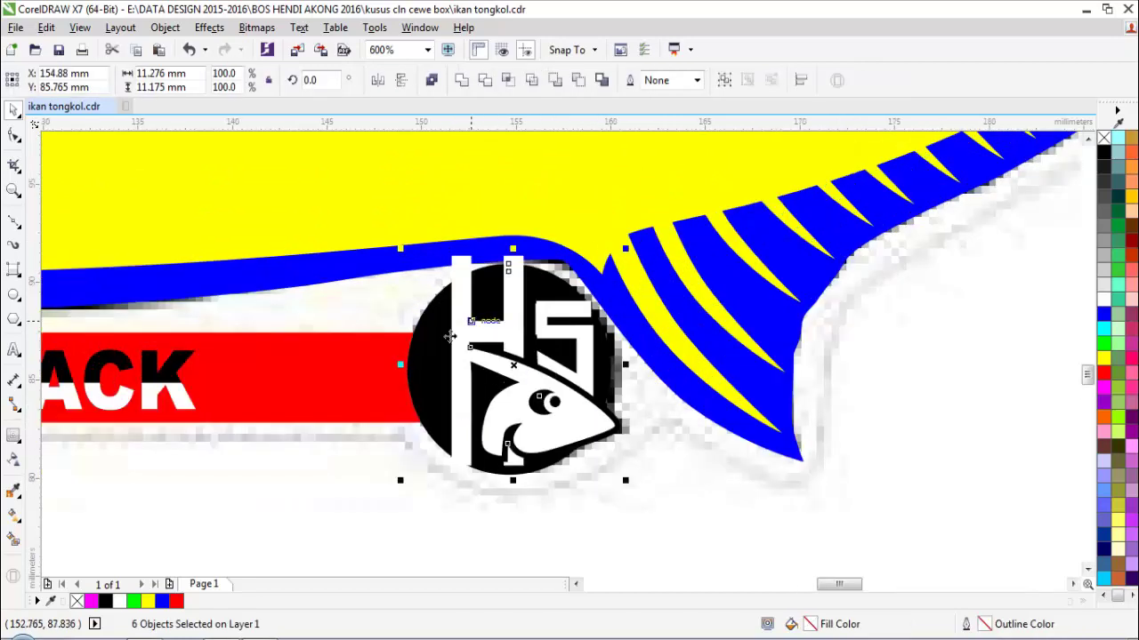
pyautogui.keyDown('shift'); pyautogui.click(491, 272); pyautogui.keyUp('shift')
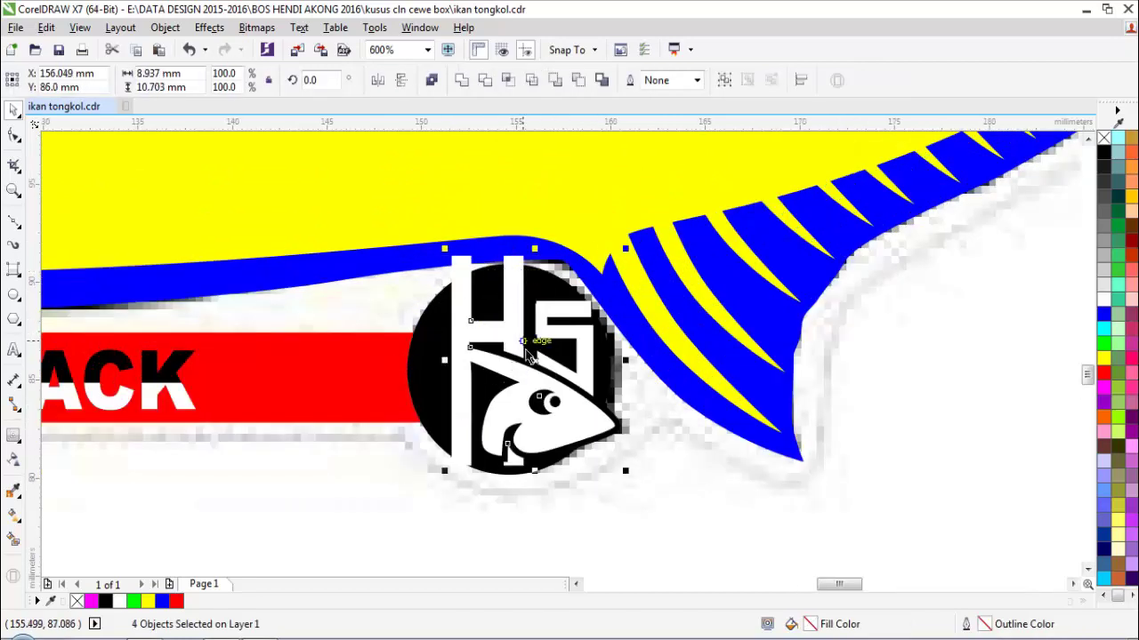
pyautogui.moveTo(502, 332); pyautogui.dragTo(653, 408)
pyautogui.hotkey('ctrl', 'z')
pyautogui.scroll(1, 490, 376)
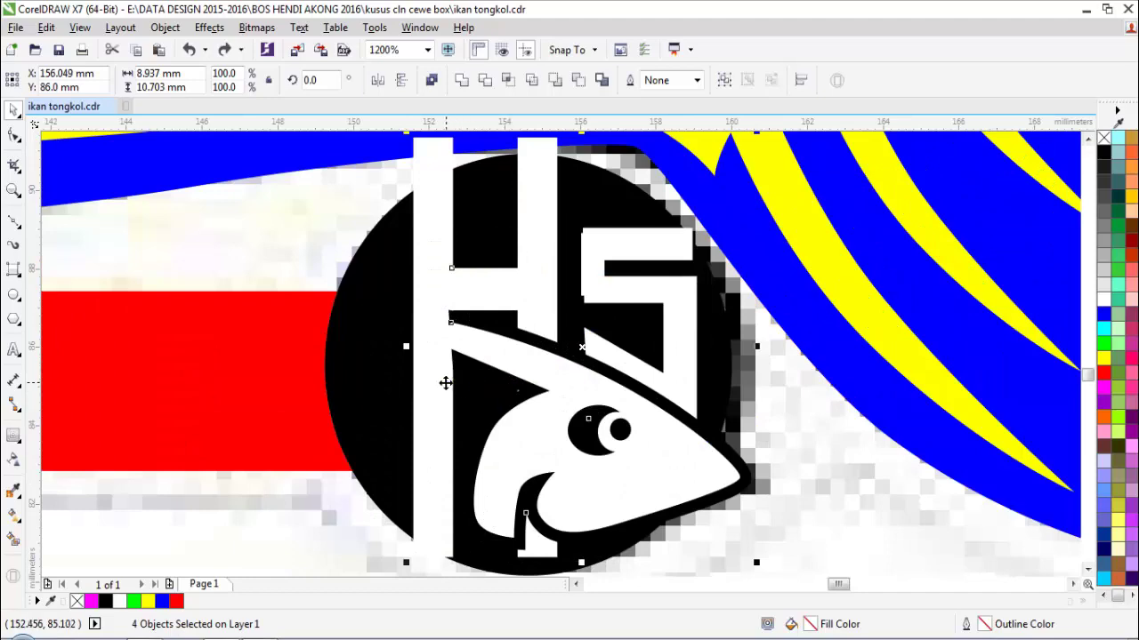
pyautogui.hotkey('alt', 'c')
pyautogui.press('w')
pyautogui.press('p')
pyautogui.click(396, 379)
pyautogui.scroll(-2, 409, 378)
pyautogui.click(635, 463)
# - Scale the PowerClipped logo circle with its contents down to 96.3 percent, about 9.6 mm wide
pyautogui.press('z')
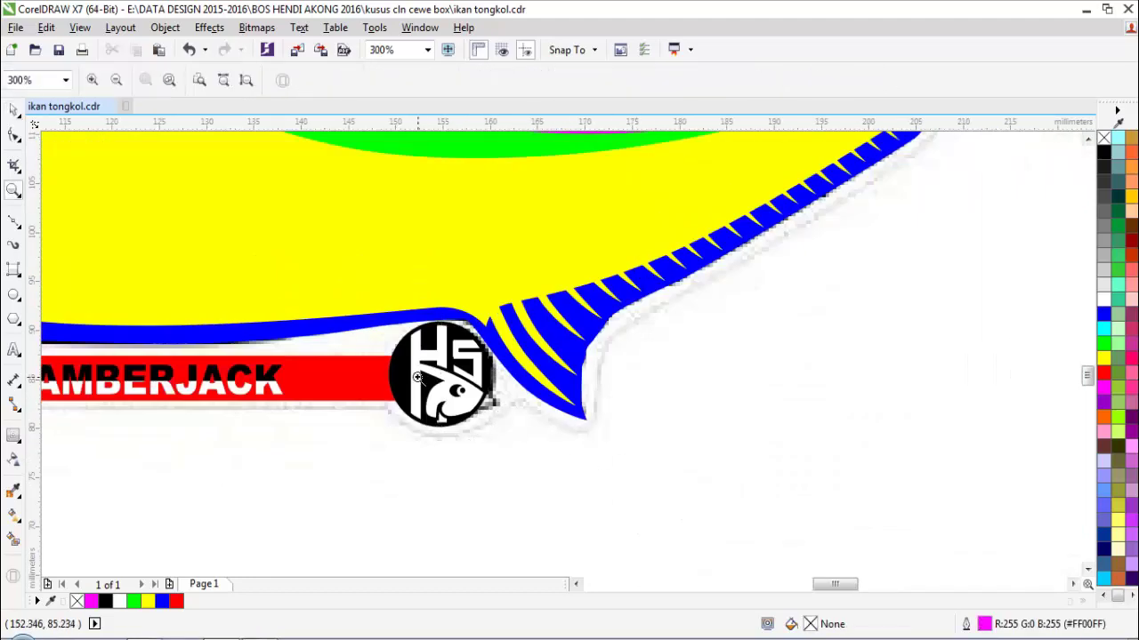
pyautogui.click(418, 376)
pyautogui.press('space')
pyautogui.click(521, 369)
pyautogui.scroll(2, 613, 282)
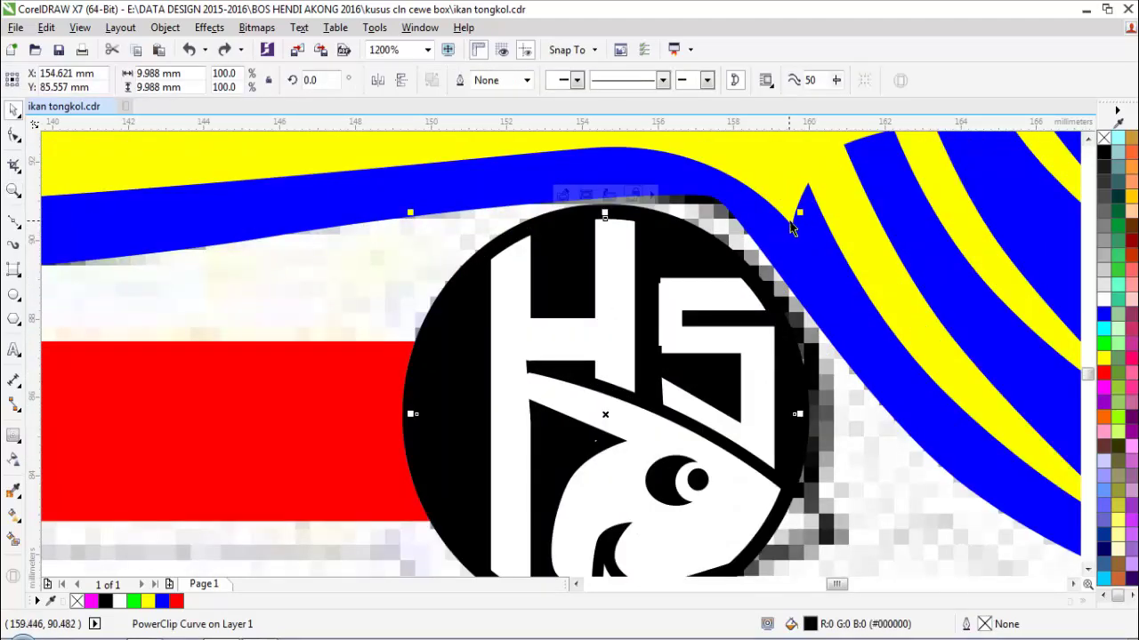
pyautogui.scroll(-4, 703, 391)
pyautogui.press('Escape')
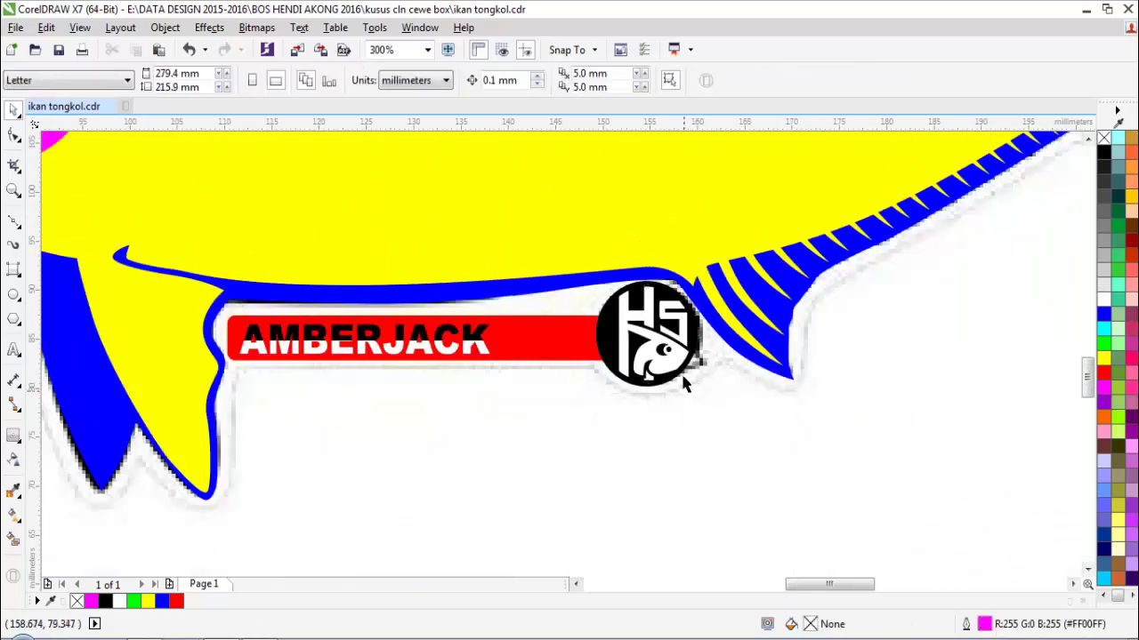
pyautogui.scroll(4, 695, 376)
pyautogui.scroll(-2, 692, 373)
pyautogui.scroll(2, 556, 365)
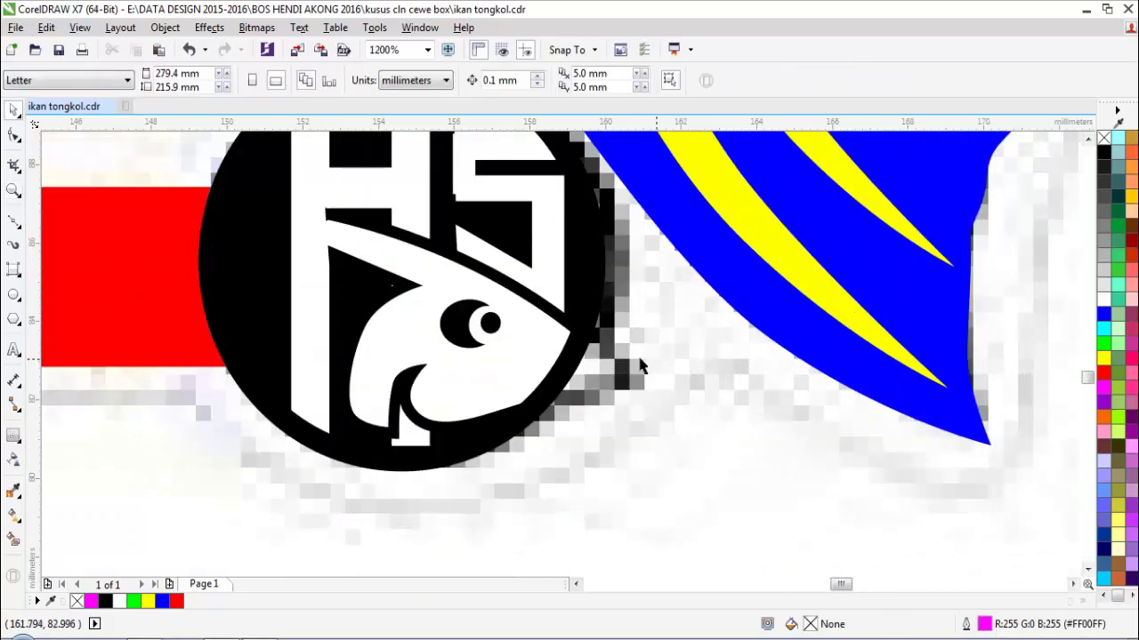
# - Open the logo's PowerClip contents for editing and cut out the white fish head together with its black outline
pyautogui.click(557, 363)
pyautogui.press('F10')
pyautogui.press('space')
pyautogui.rightClick(555, 356)
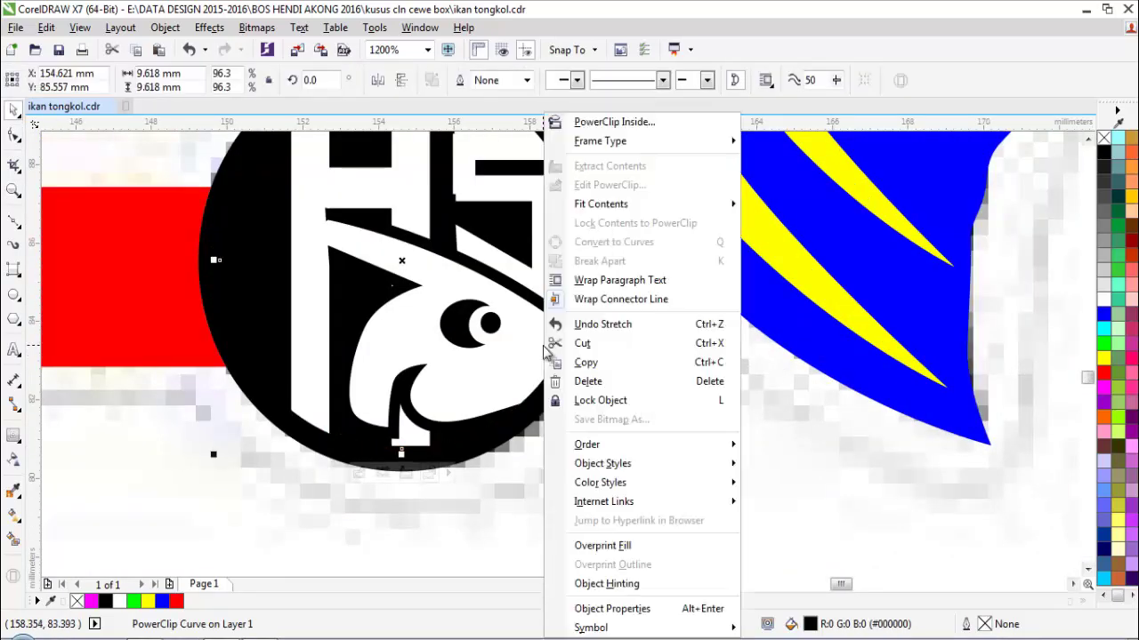
pyautogui.click(587, 183)
pyautogui.click(543, 339)
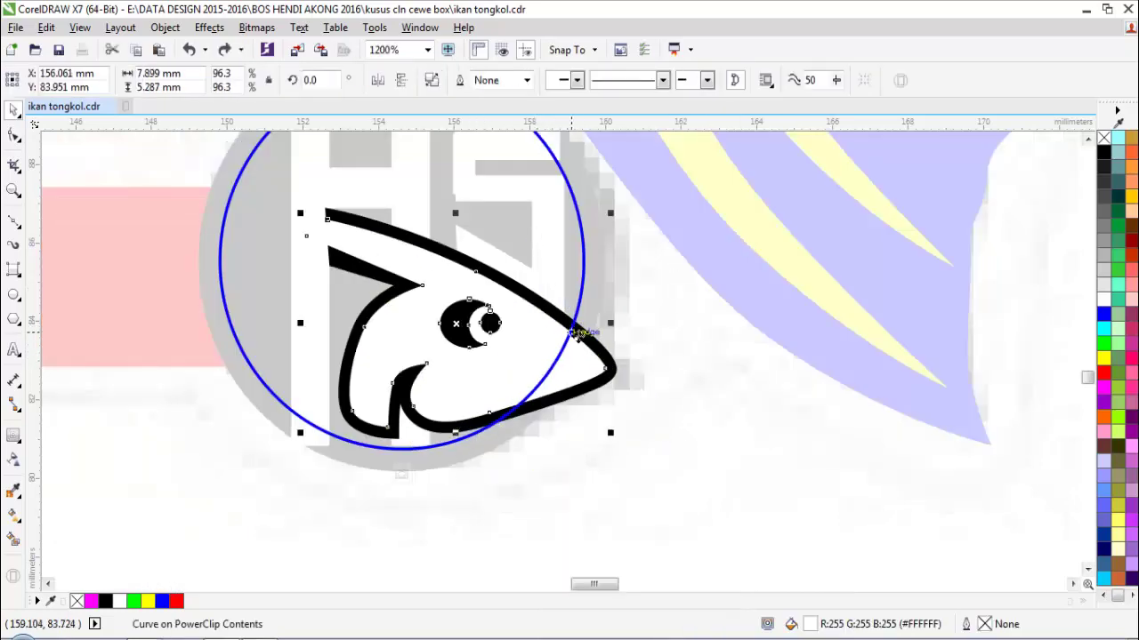
pyautogui.keyDown('shift'); pyautogui.click(595, 342); pyautogui.keyUp('shift')
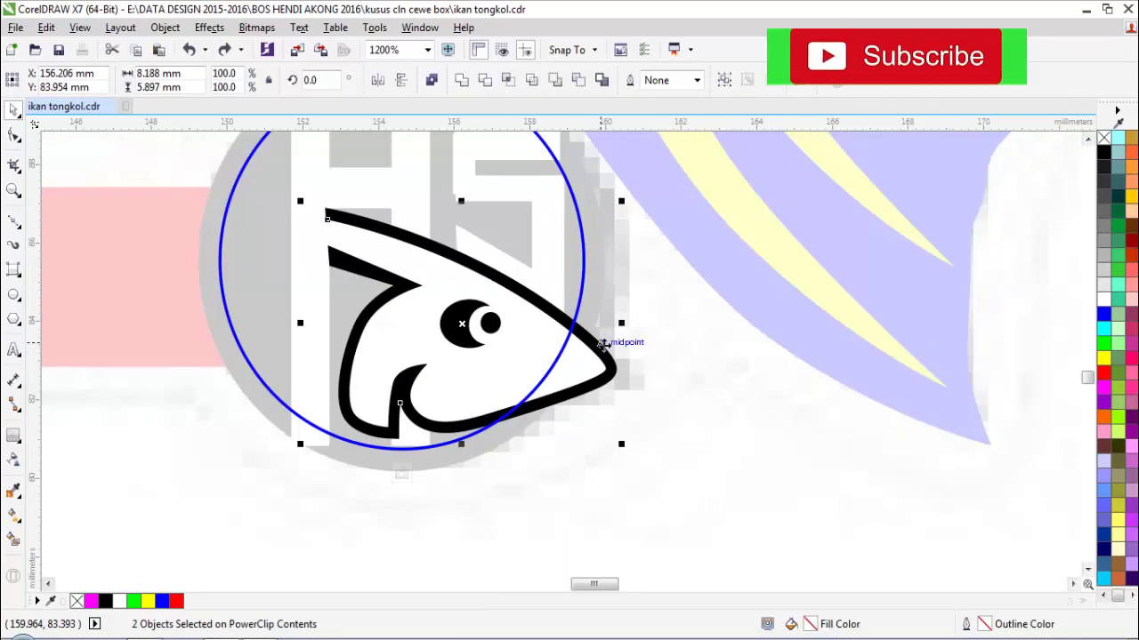
pyautogui.press('Delete')
# - Finish editing the PowerClip and paste the fish head over the logo so its snout extends past the clipping circle
pyautogui.rightClick(489, 299)
pyautogui.click(455, 323)
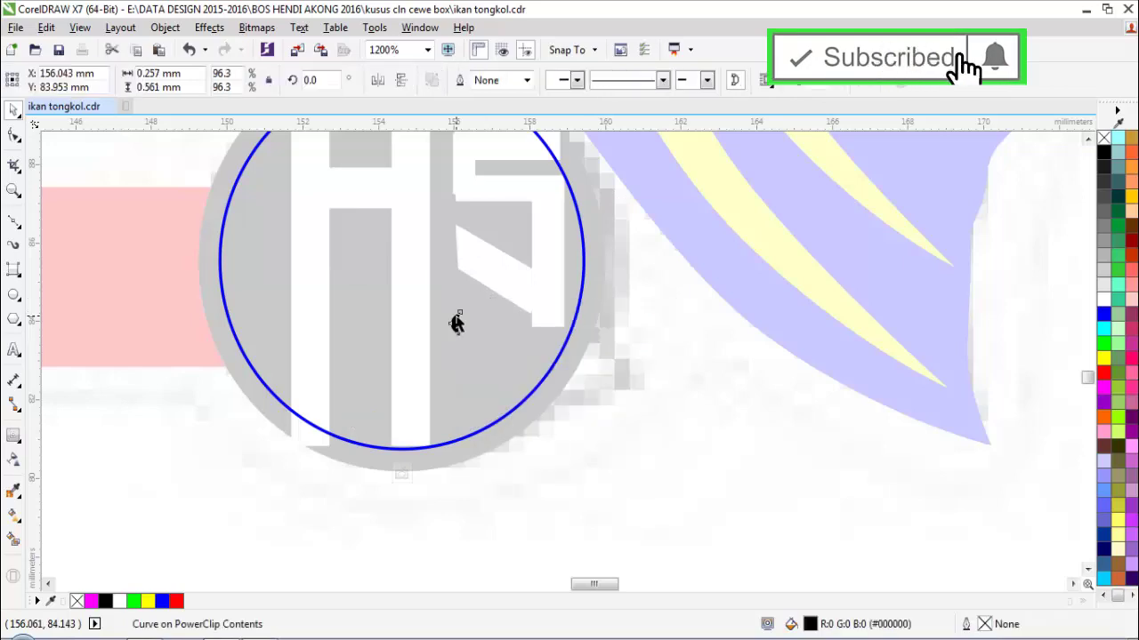
pyautogui.rightClick(452, 323)
pyautogui.click(525, 228)
pyautogui.hotkey('ctrl', 'v')
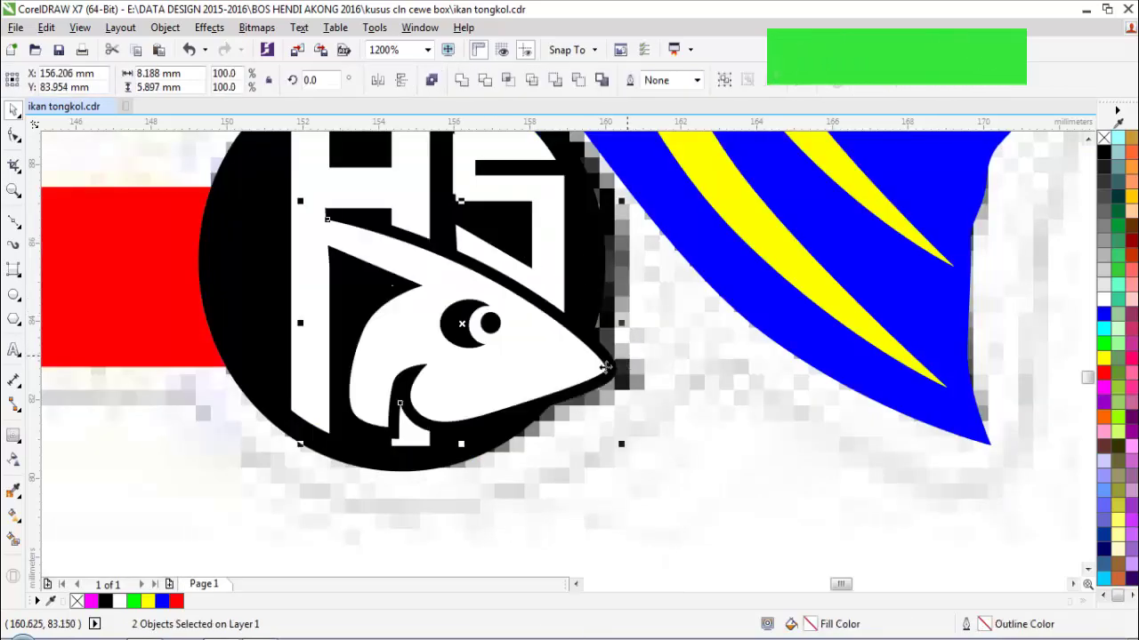
pyautogui.scroll(-2, 608, 374)
pyautogui.click(670, 433)
pyautogui.scroll(-1, 553, 389)
pyautogui.scroll(1, 429, 378)
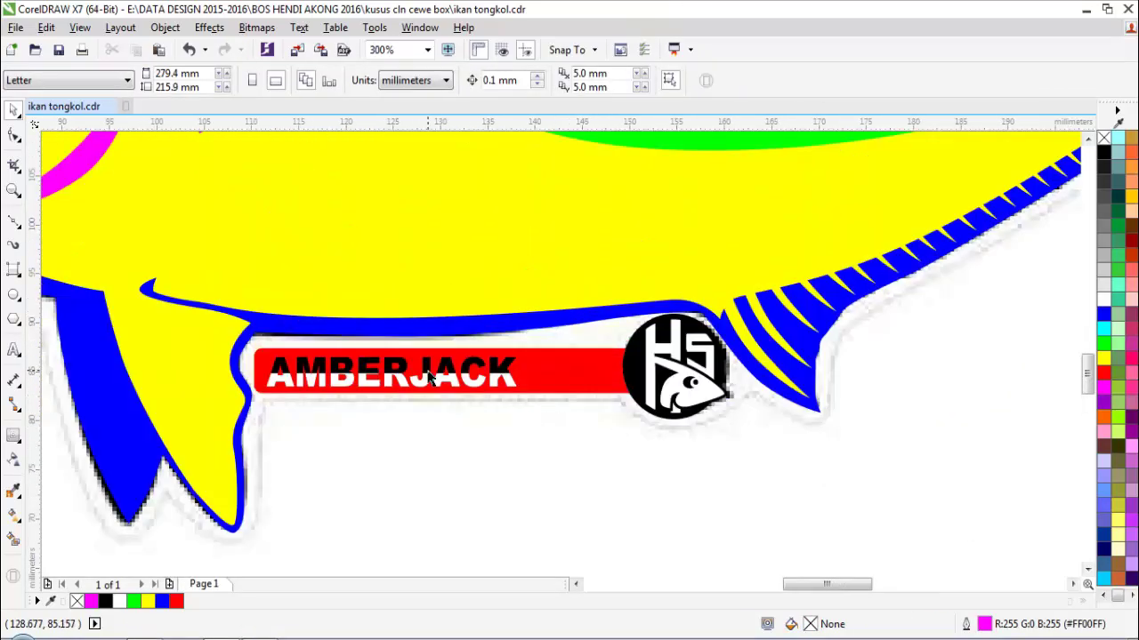
# - Unlock the reference fish bitmap and move it out to the right of the page
pyautogui.scroll(-3, 422, 374)
pyautogui.rightClick(401, 297)
pyautogui.click(415, 305)
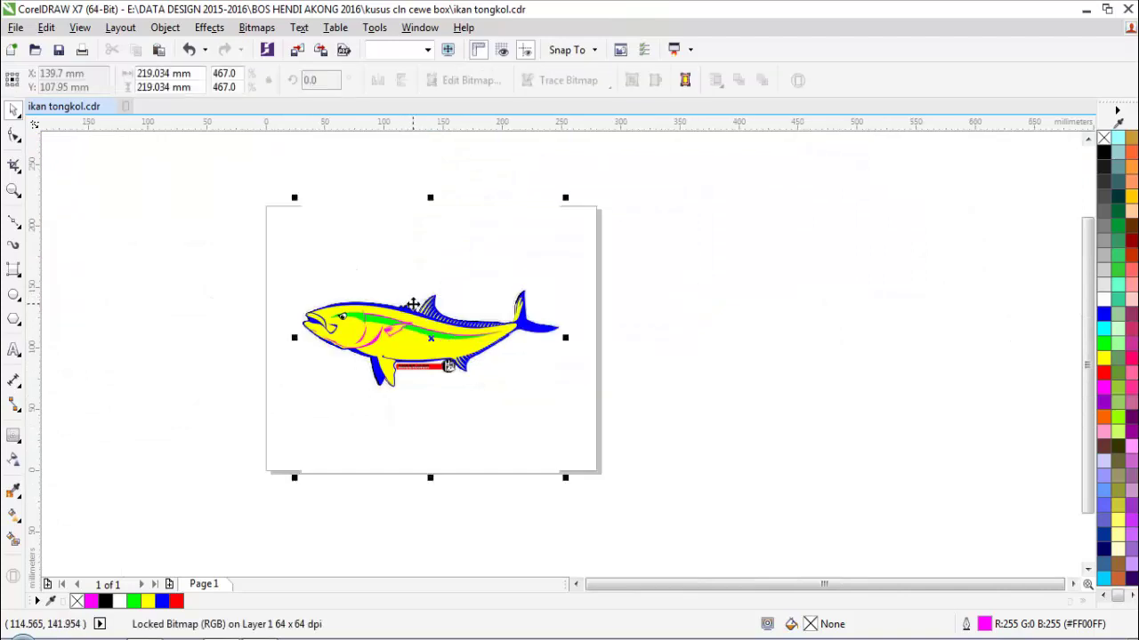
pyautogui.moveTo(378, 296); pyautogui.dragTo(713, 282)
pyautogui.click(305, 267)
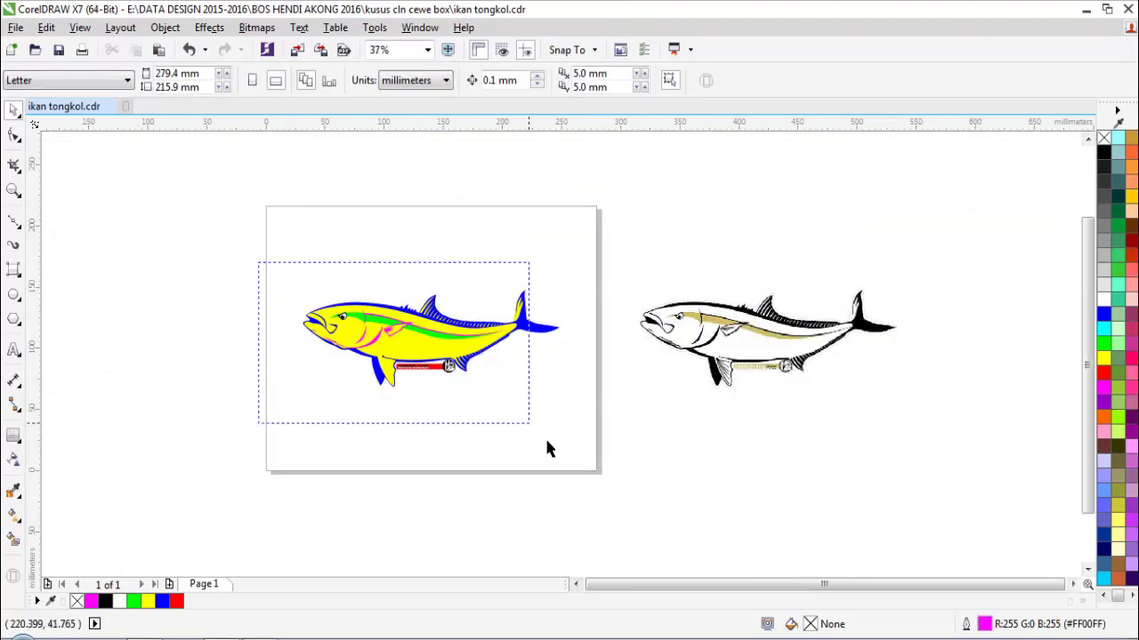
# - Group the whole coloured fish artwork with its banner and logo and move it straight up on the page
pyautogui.moveTo(547, 442); pyautogui.dragTo(585, 450)
pyautogui.moveTo(413, 338); pyautogui.dragTo(535, 265)
pyautogui.hotkey('ctrl', 'z')
pyautogui.click(724, 85)
pyautogui.click(594, 248)
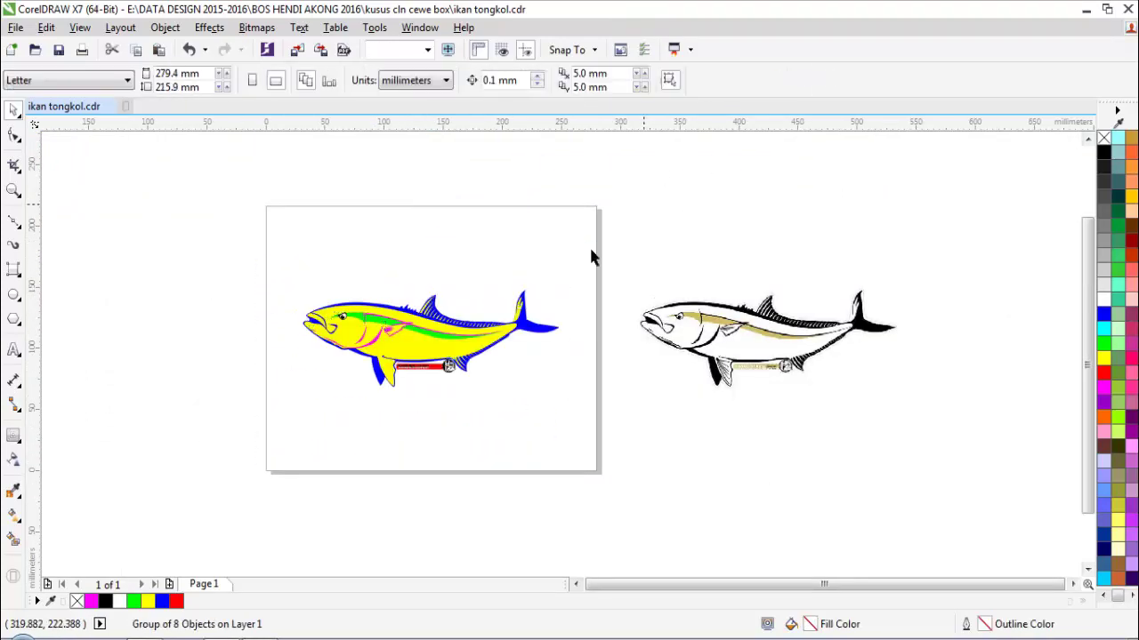
pyautogui.moveTo(418, 343); pyautogui.dragTo(418, 291)
pyautogui.click(431, 353)
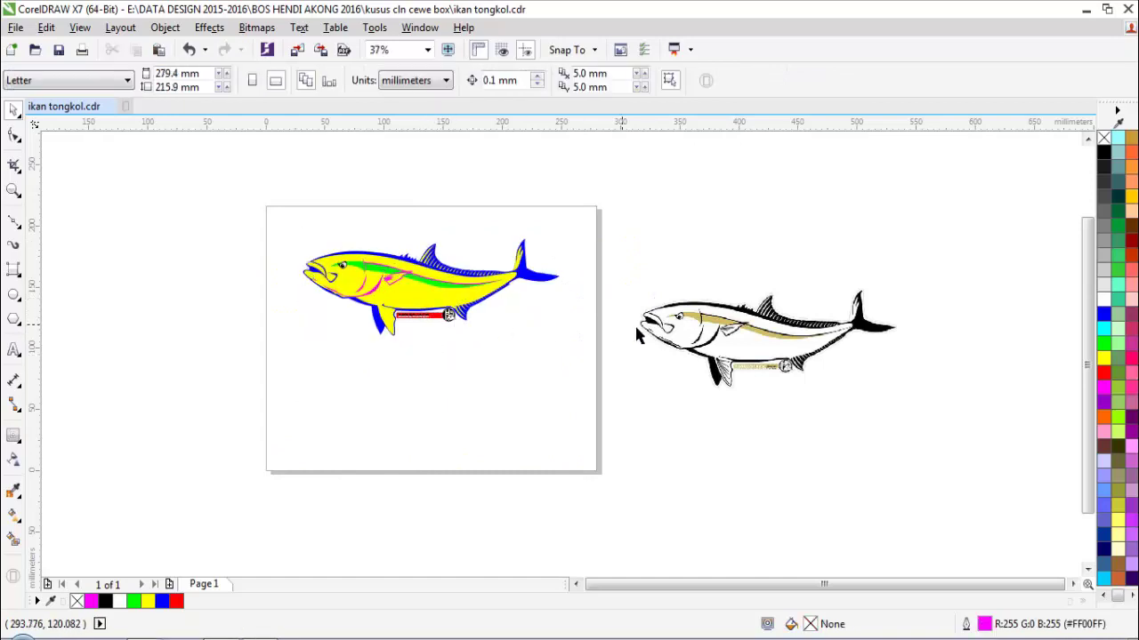
# - Sample the black of the AMBERJACK lettering and fill the blue fish silhouette with it
pyautogui.scroll(2, 480, 281)
pyautogui.scroll(3, 361, 348)
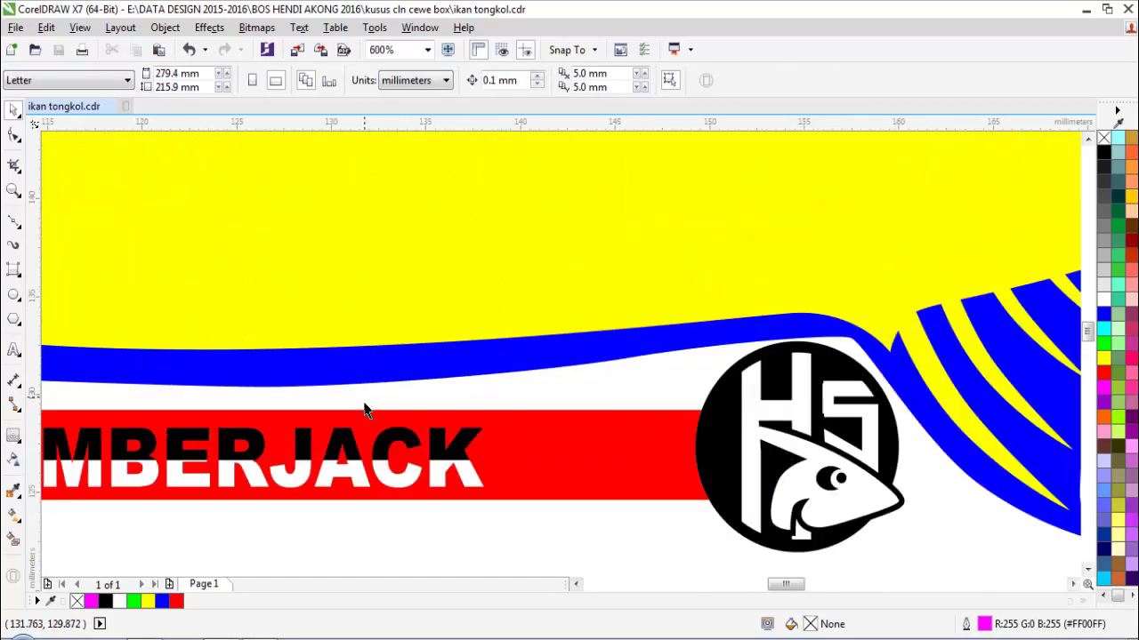
pyautogui.press('i')
pyautogui.click(350, 447)
pyautogui.click(371, 376)
pyautogui.scroll(-2, 507, 338)
pyautogui.scroll(-6, 526, 339)
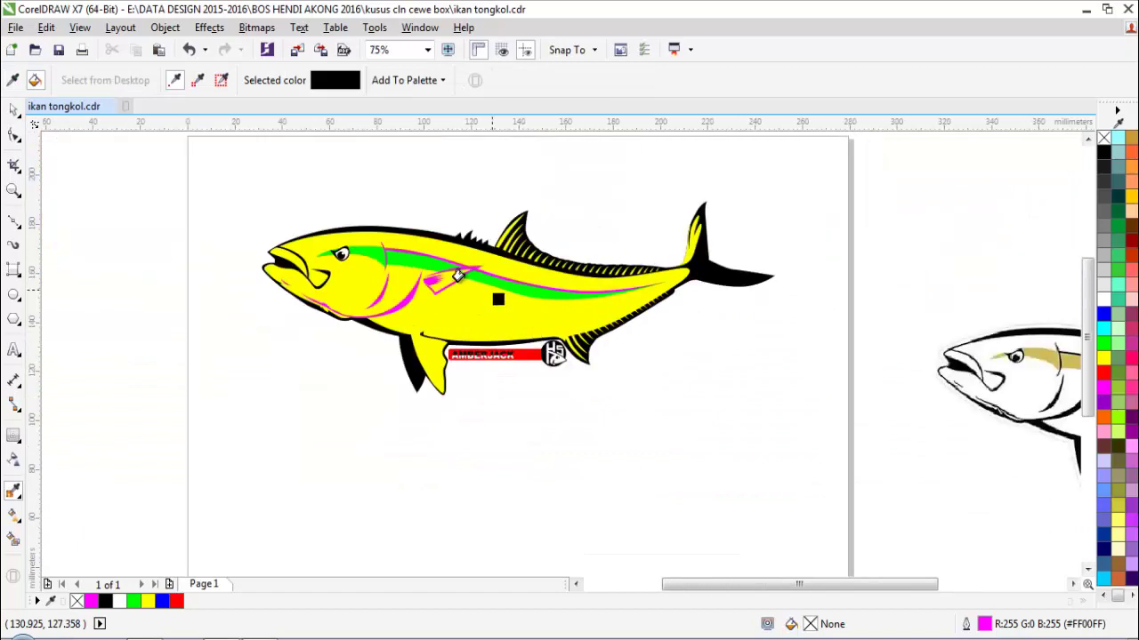
# - Fill the magenta gill curves, pectoral fin outline, lateral line and jaw mark with the sampled black
pyautogui.scroll(2, 399, 302)
pyautogui.click(399, 345)
pyautogui.scroll(2, 373, 343)
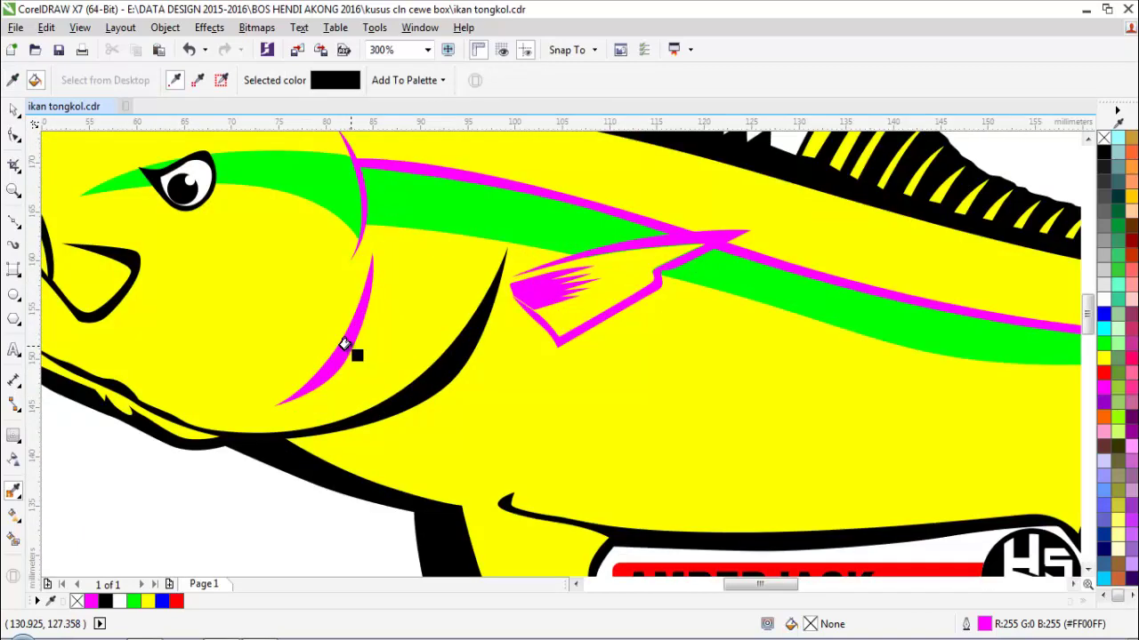
pyautogui.click(345, 341)
pyautogui.click(529, 315)
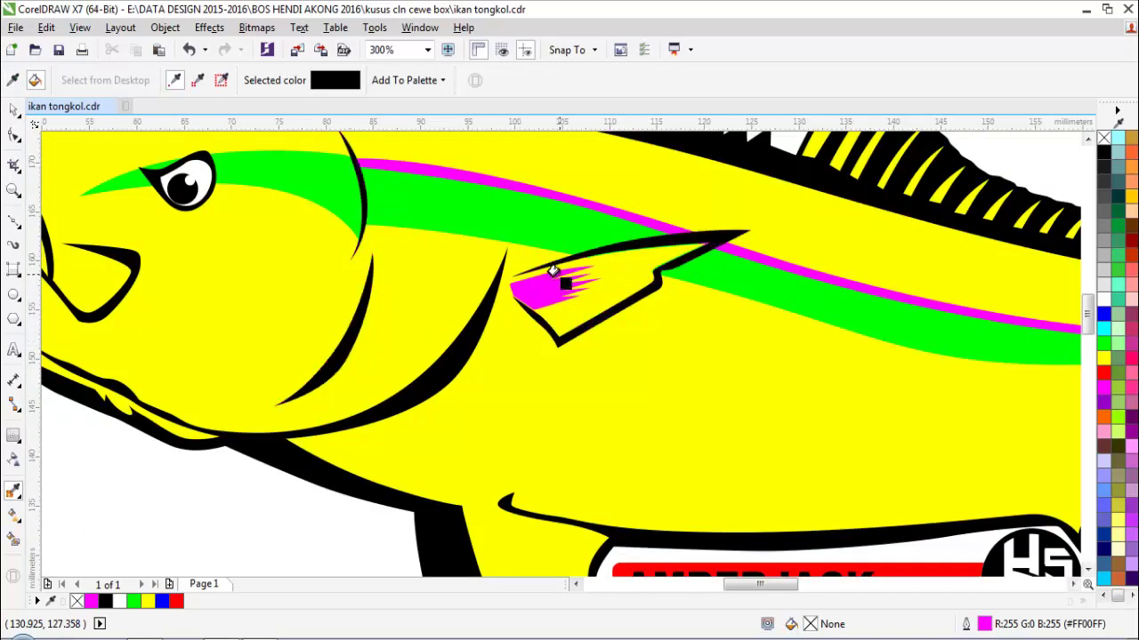
pyautogui.click(476, 189)
pyautogui.scroll(-4, 501, 214)
pyautogui.scroll(6, 508, 229)
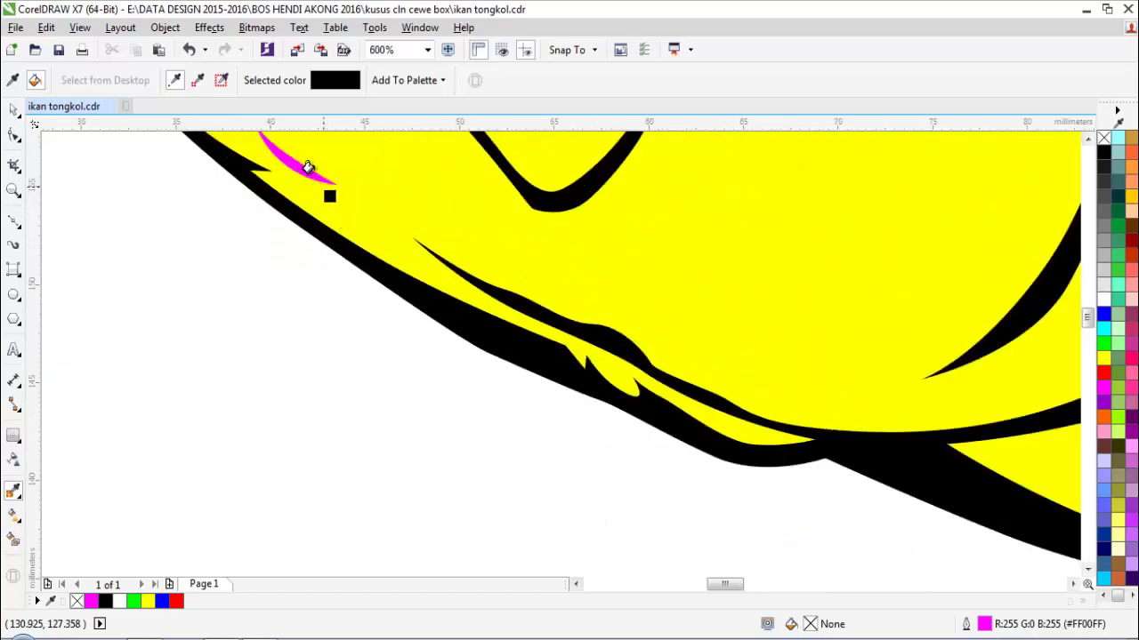
pyautogui.click(297, 168)
pyautogui.scroll(-4, 447, 291)
pyautogui.scroll(2, 501, 264)
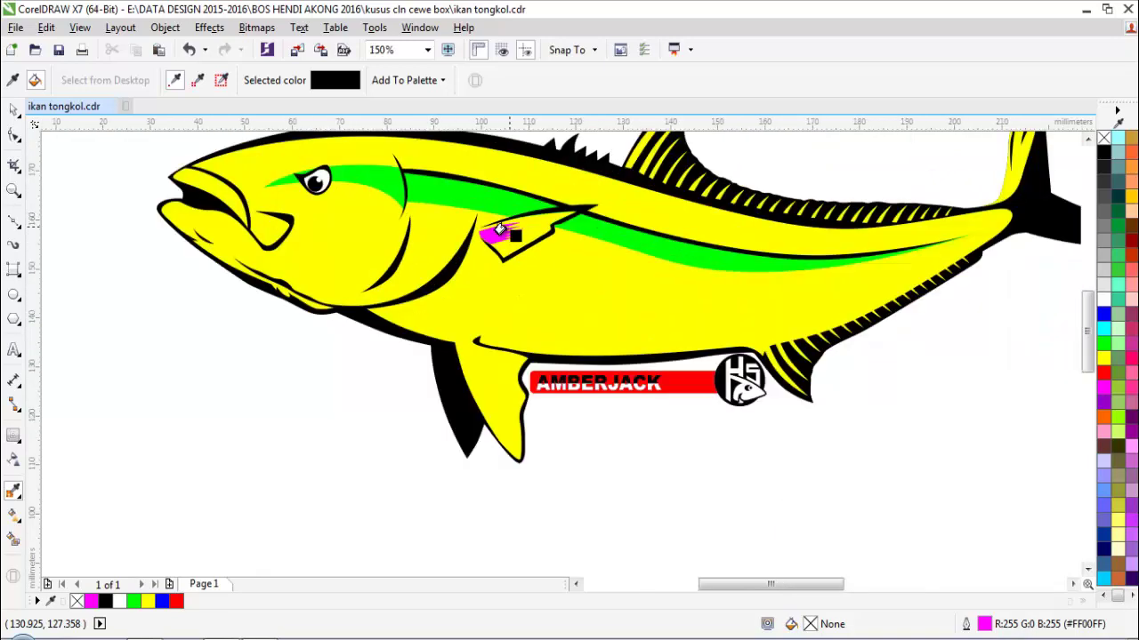
# - Ungroup the coloured fish artwork
pyautogui.press('space')
pyautogui.click(503, 233)
pyautogui.click(523, 80)
pyautogui.click(368, 380)
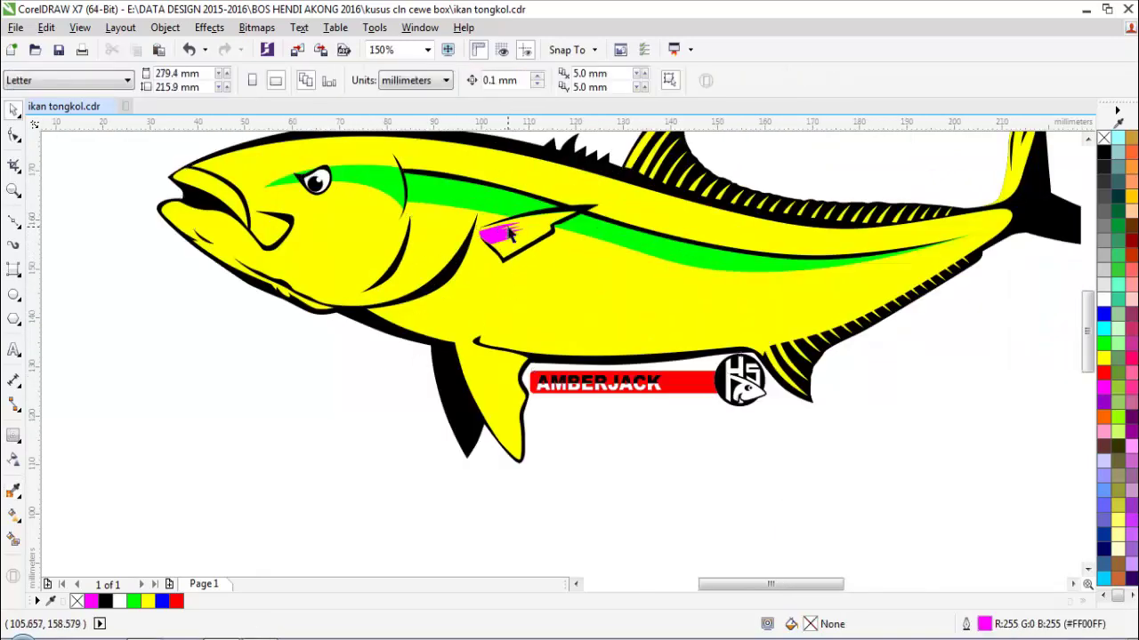
# - Edit the pectoral fin's PowerClip contents, fill the magenta streaks with the sampled black and finish editing
pyautogui.rightClick(510, 209)
pyautogui.click(525, 282)
pyautogui.click(317, 439)
pyautogui.click(504, 233)
pyautogui.rightClick(505, 233)
pyautogui.click(531, 190)
pyautogui.press('space')
pyautogui.click(501, 233)
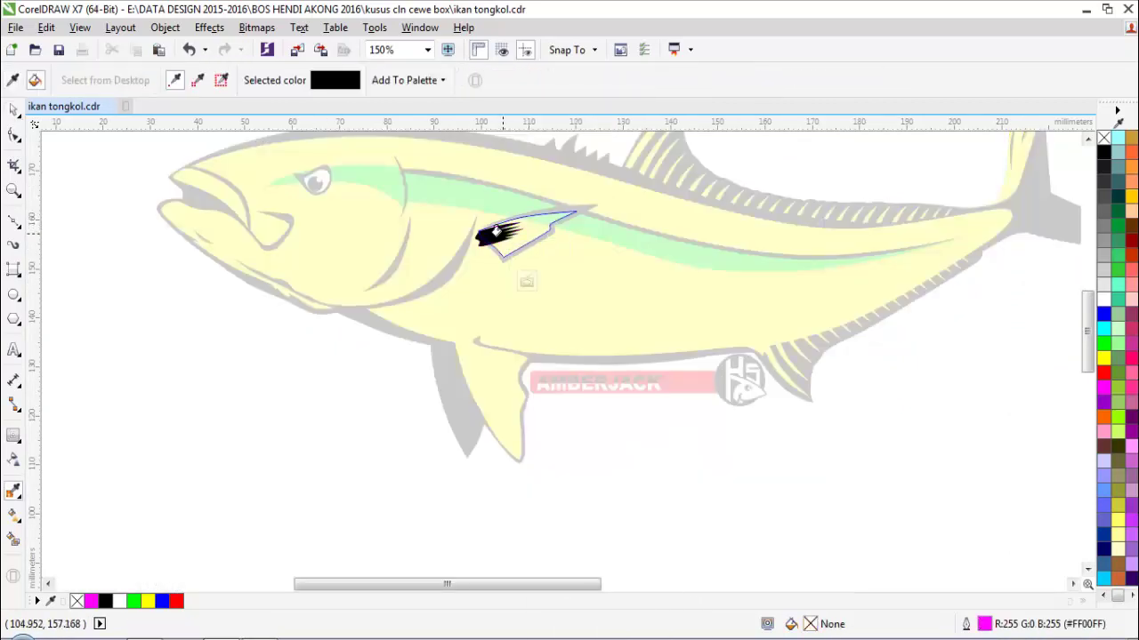
pyautogui.press('space')
pyautogui.rightClick(503, 233)
pyautogui.click(524, 226)
pyautogui.scroll(-2, 338, 435)
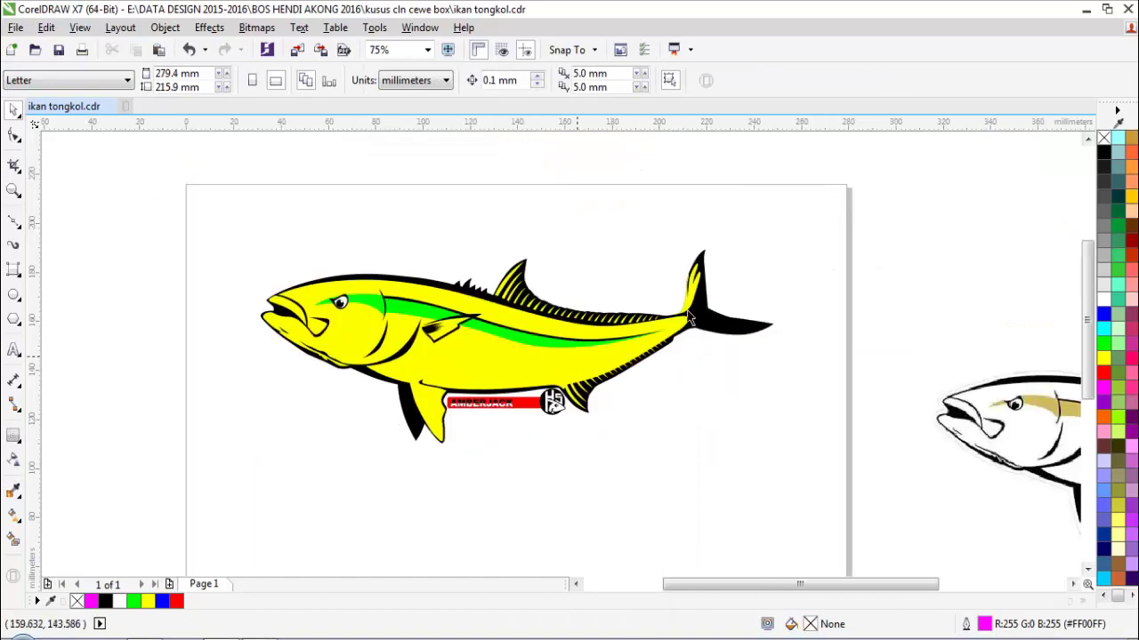
# - Select the complete fish artwork, try moving it up and to the right, and undo the move
pyautogui.moveTo(823, 207); pyautogui.dragTo(206, 505)
pyautogui.moveTo(405, 373); pyautogui.dragTo(608, 279)
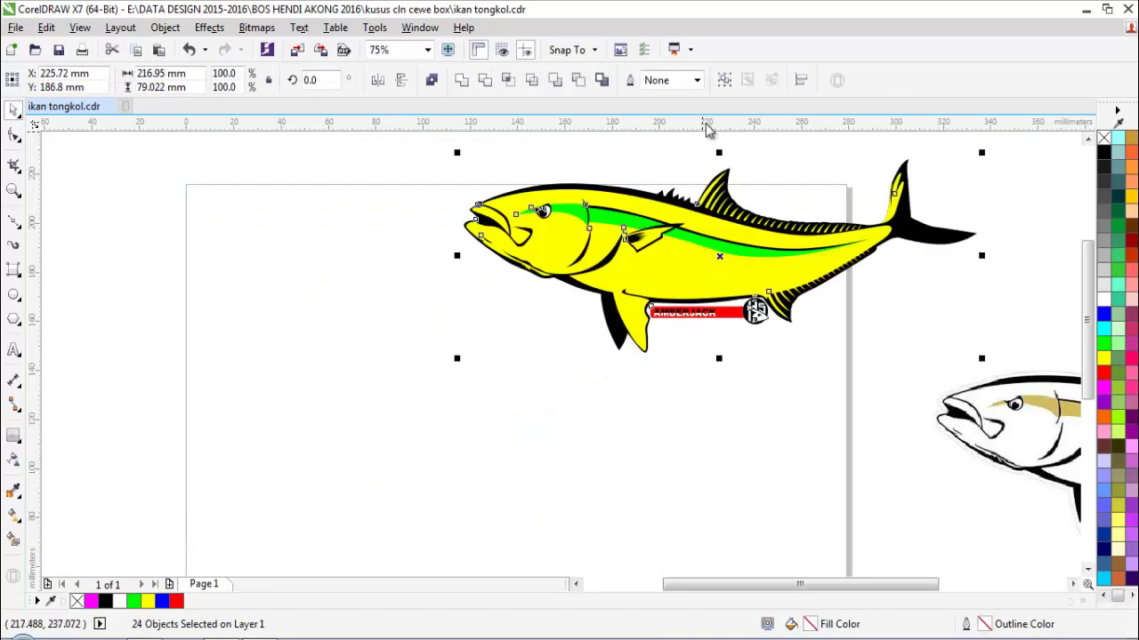
pyautogui.hotkey('ctrl', 'z')
pyautogui.click(664, 217)
pyautogui.scroll(-2, 623, 222)
pyautogui.scroll(2, 513, 286)
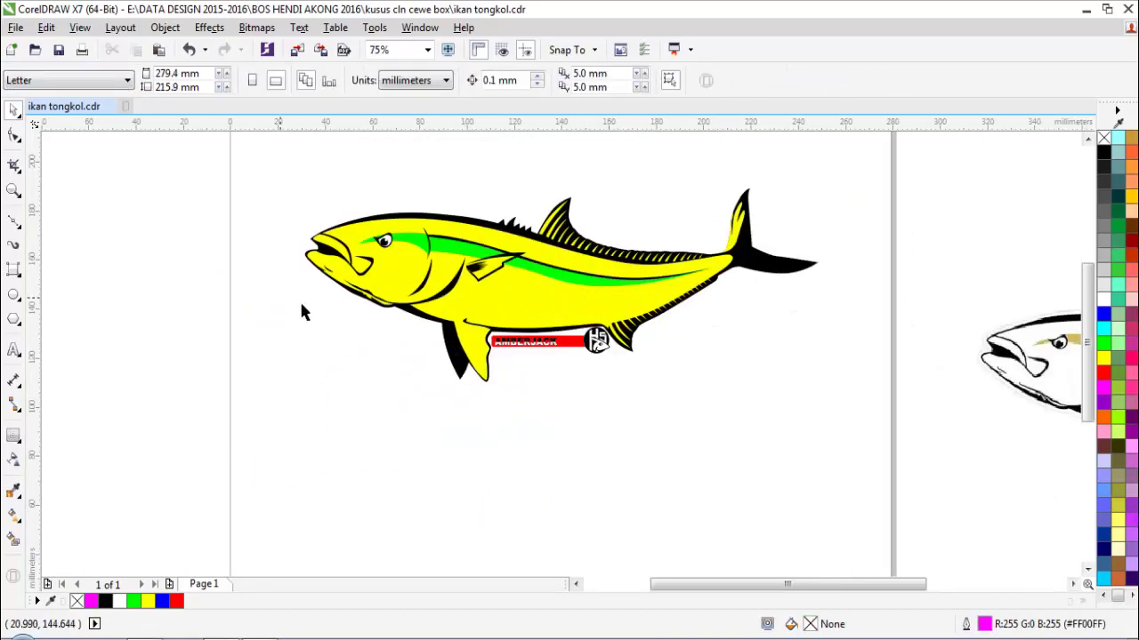
pyautogui.scroll(-2, 477, 318)
pyautogui.scroll(2, 510, 323)
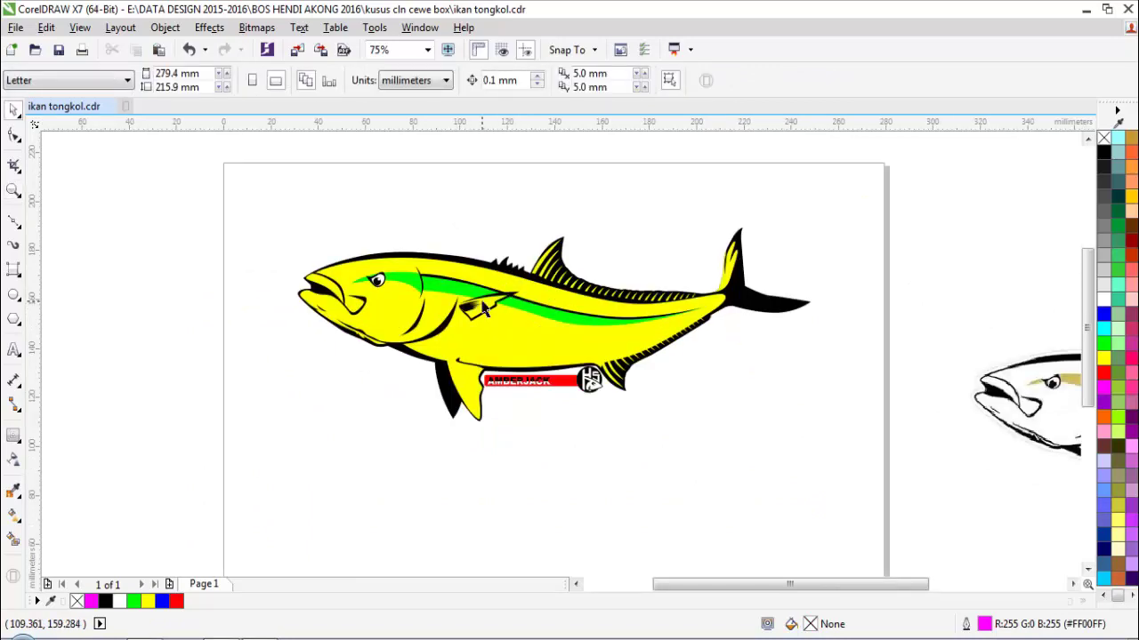
# - Place a copy of the complete yellow fish directly below the original
pyautogui.scroll(-3, 434, 318)
pyautogui.scroll(2, 287, 231)
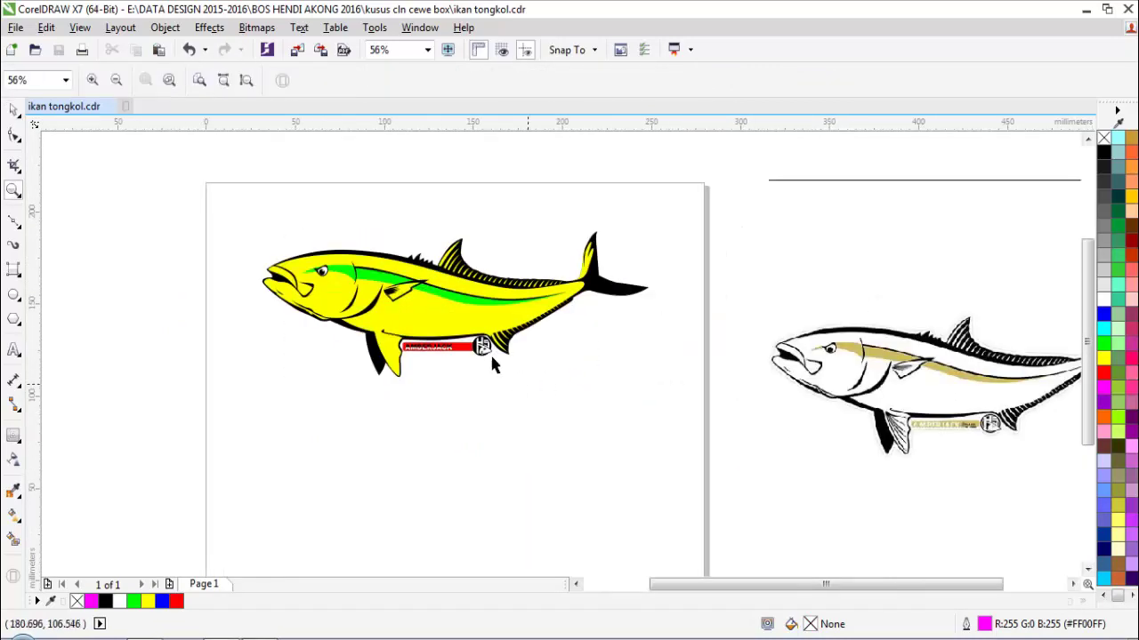
pyautogui.moveTo(490, 353); pyautogui.dragTo(455, 485)
pyautogui.rightClick(455, 485)
pyautogui.click(564, 401)
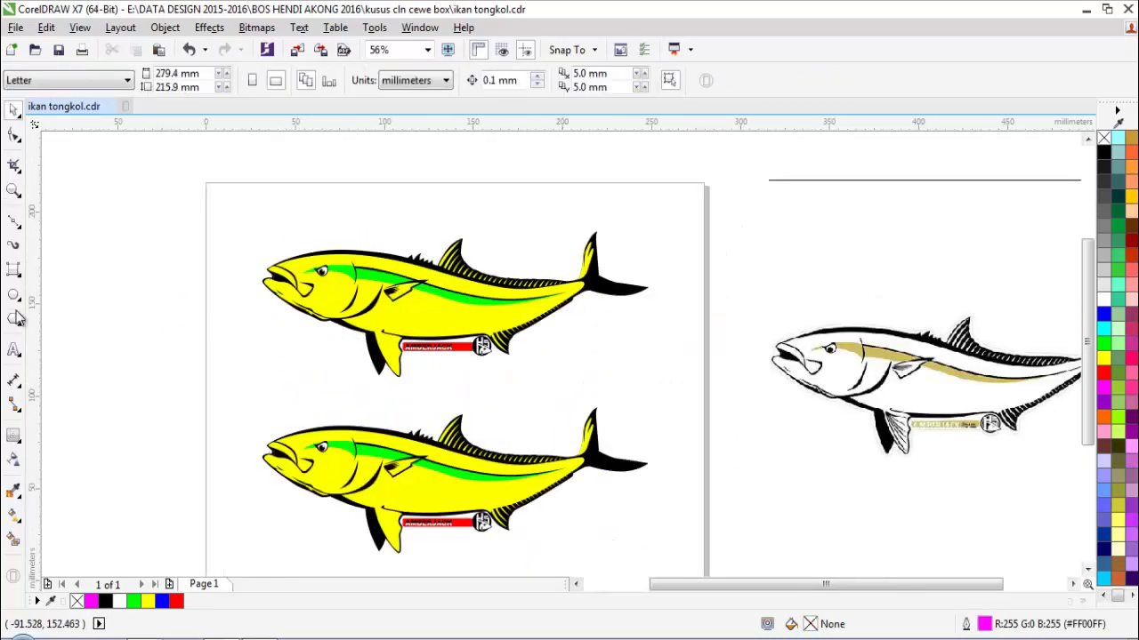
# - Draw a swatch ellipse about 58 by 49 mm beside the fish and fill it with pale cyan (#99FFFF)
pyautogui.click(14, 295)
pyautogui.moveTo(603, 340); pyautogui.dragTo(716, 443)
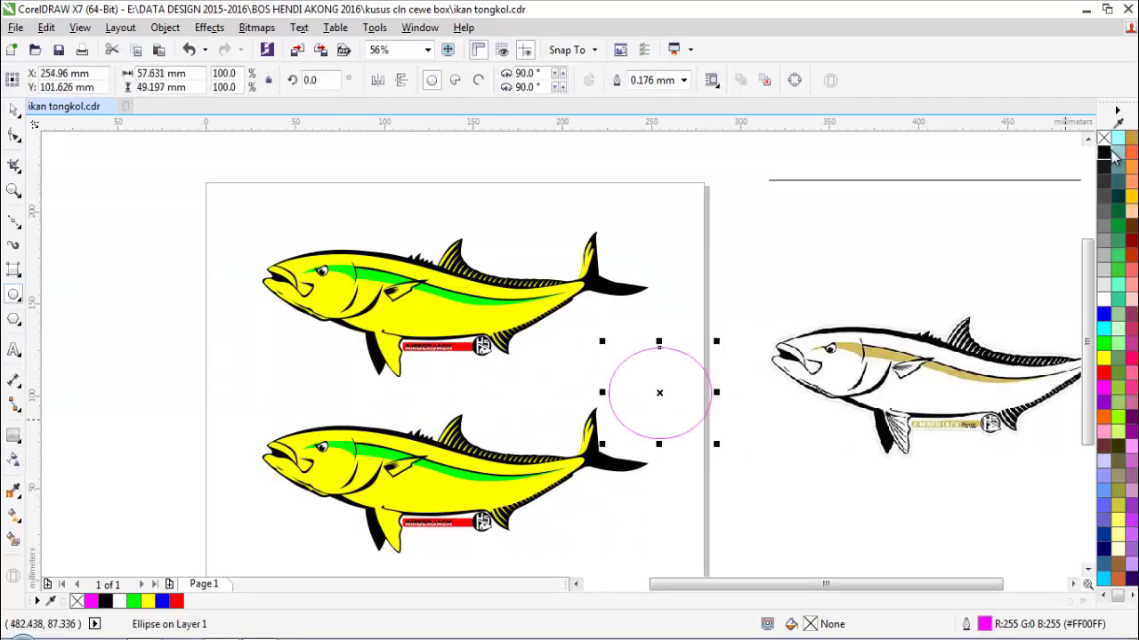
pyautogui.click(1118, 145)
# - Sample the ellipse's pale cyan and fill the lower fish's body, pelvic fin and upper lip with it
pyautogui.press('i')
pyautogui.click(656, 382)
pyautogui.click(463, 491)
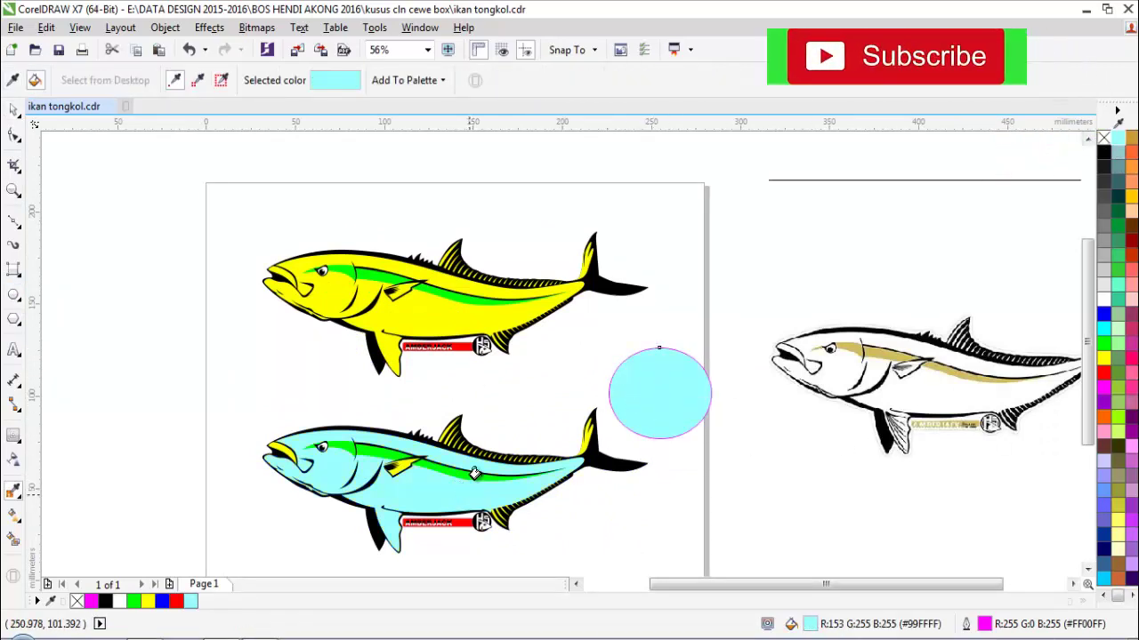
pyautogui.scroll(1, 311, 465)
pyautogui.click(249, 435)
pyautogui.scroll(-1, 353, 429)
# - Recolour the swatch ellipse with cyan mixed with some blue, giving #00CFFF
pyautogui.press('space')
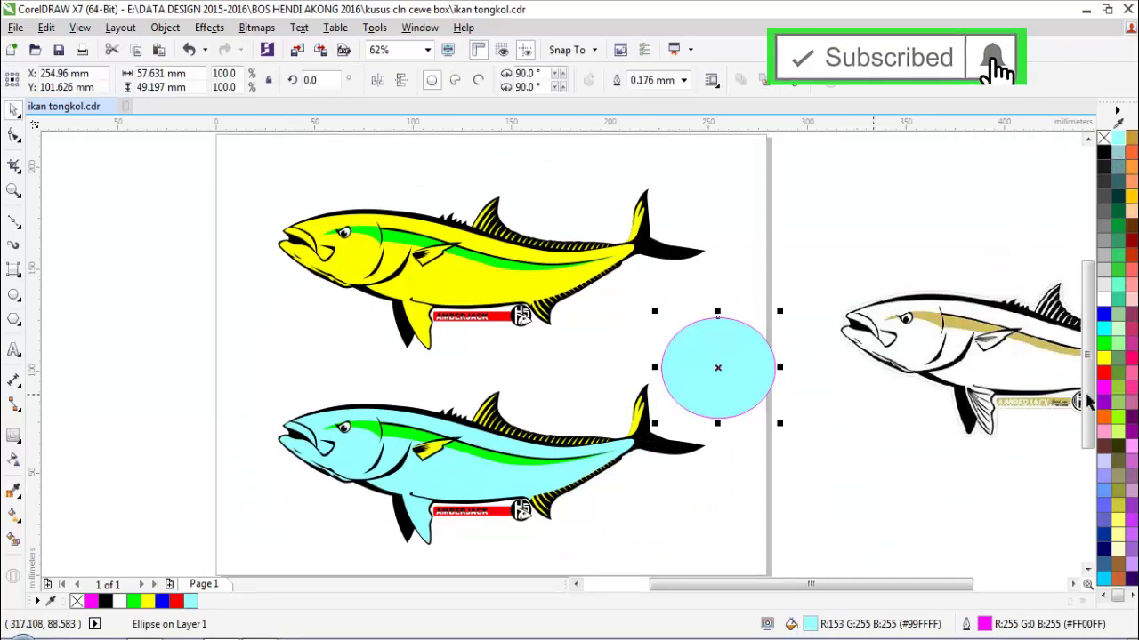
pyautogui.click(1103, 329)
pyautogui.keyDown('ctrl'); pyautogui.click(1104, 315); pyautogui.keyUp('ctrl')
pyautogui.keyDown('ctrl'); pyautogui.click(1104, 315); pyautogui.keyUp('ctrl')
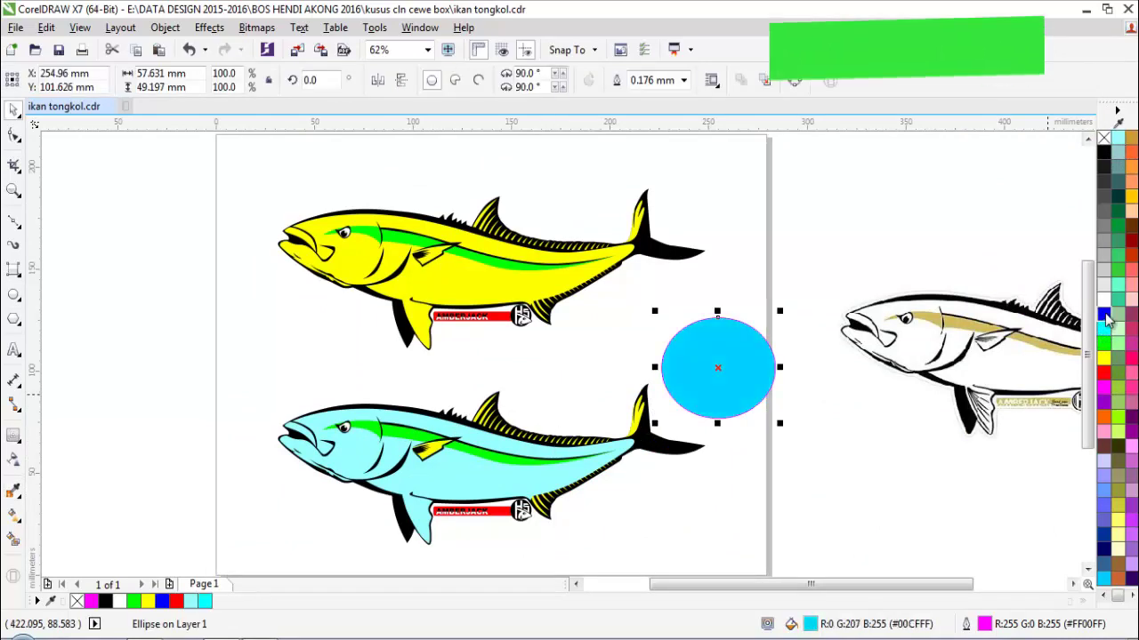
# - Fill the lower fish's lateral stripe with the sampled #00CFFF and its pectoral fin with the pale cyan of the body
pyautogui.press('i')
pyautogui.click(740, 380)
pyautogui.scroll(1, 491, 445)
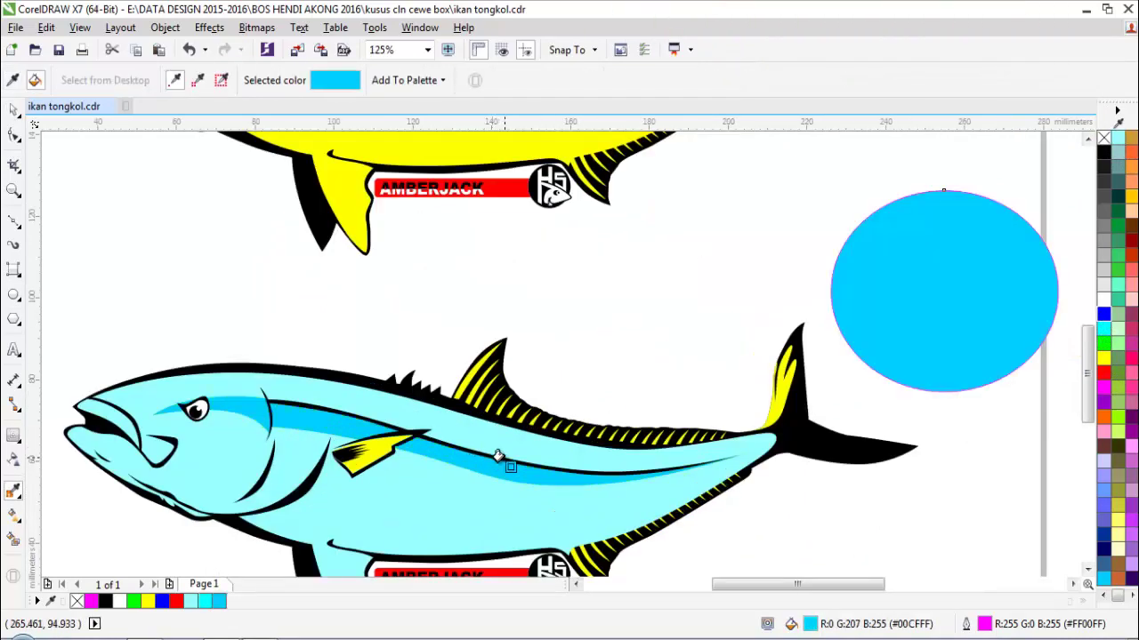
pyautogui.scroll(-2, 501, 484)
pyautogui.scroll(2, 475, 516)
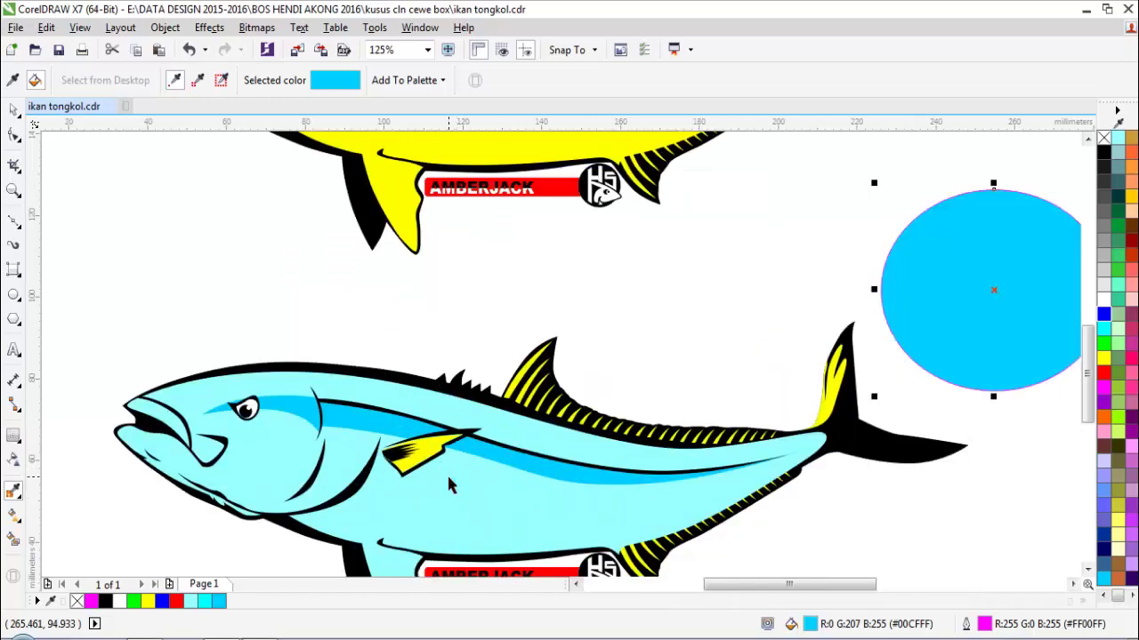
pyautogui.click(449, 485)
pyautogui.scroll(-2, 427, 445)
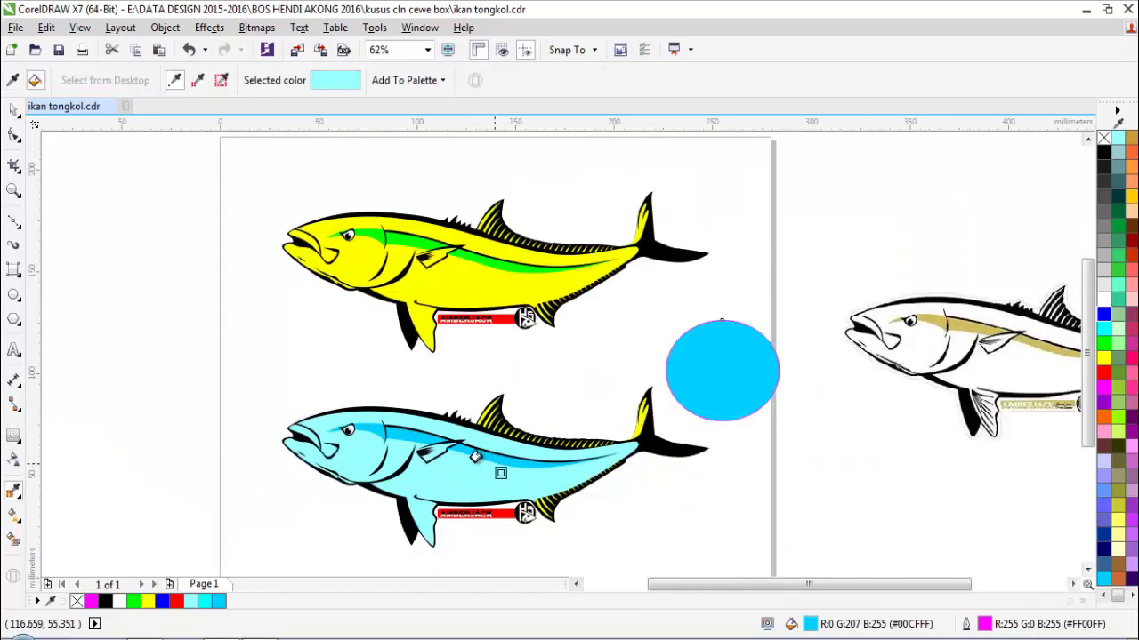
# - Sample white and fill the yellow streaks in the lower fish's tail, dorsal fin and anal fin
pyautogui.scroll(2, 658, 462)
pyautogui.click(674, 399)
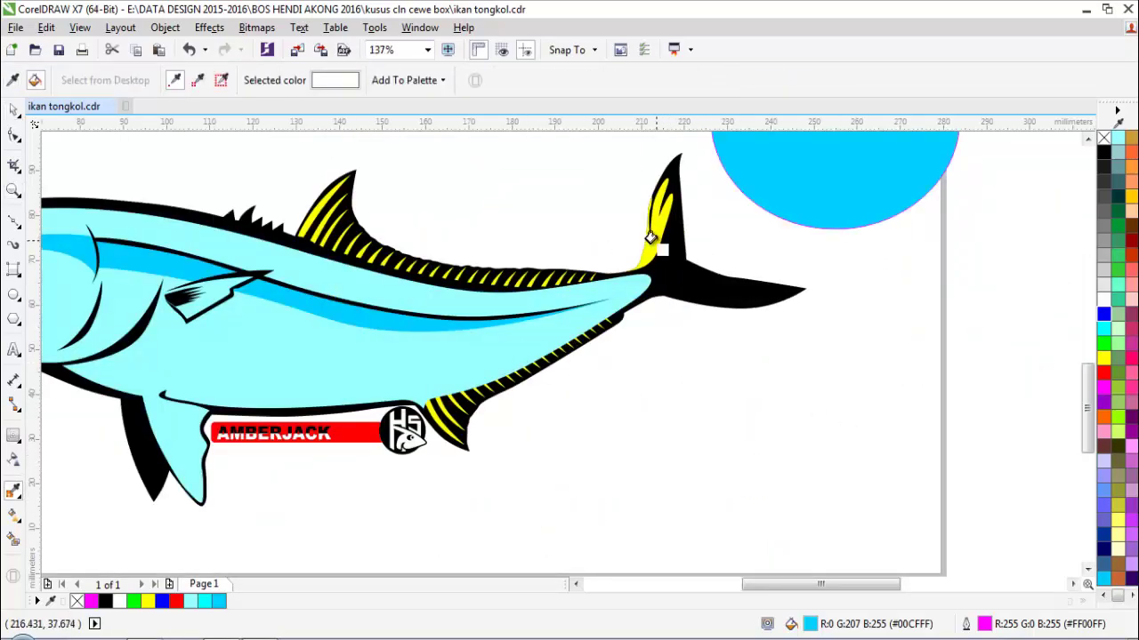
pyautogui.scroll(2, 325, 213)
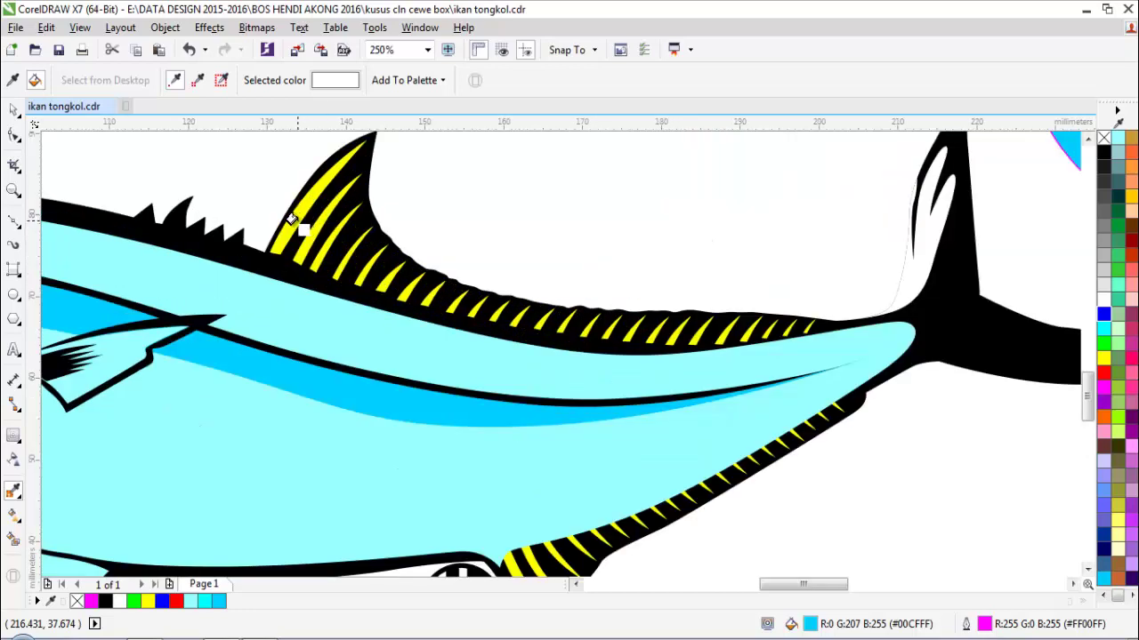
pyautogui.click(292, 218)
pyautogui.scroll(-2, 433, 288)
pyautogui.scroll(2, 442, 407)
pyautogui.click(453, 414)
pyautogui.scroll(-3, 596, 372)
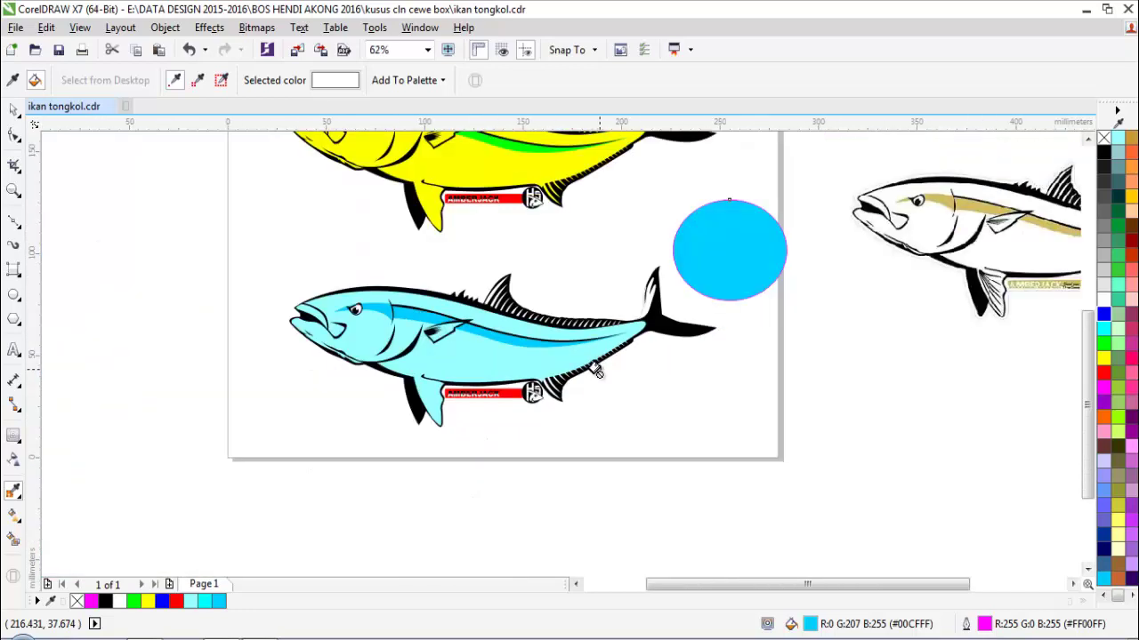
# - Delete the blue swatch ellipse
pyautogui.press('space')
pyautogui.scroll(-2, 597, 356)
pyautogui.moveTo(390, 239); pyautogui.dragTo(982, 417)
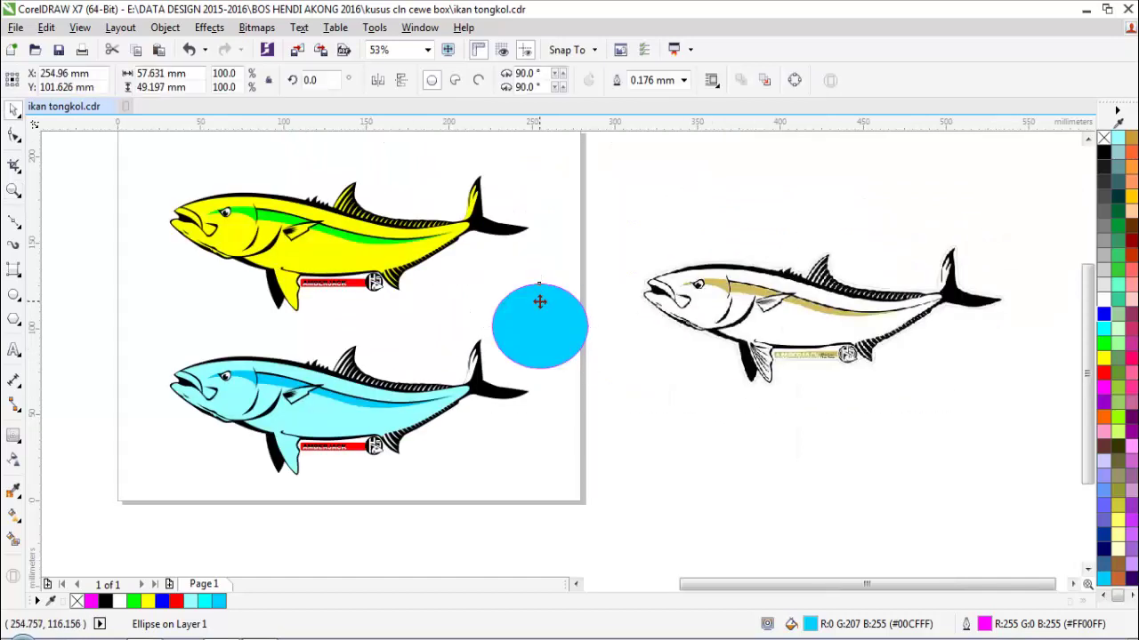
pyautogui.moveTo(540, 302); pyautogui.dragTo(652, 376)
pyautogui.press('Delete')
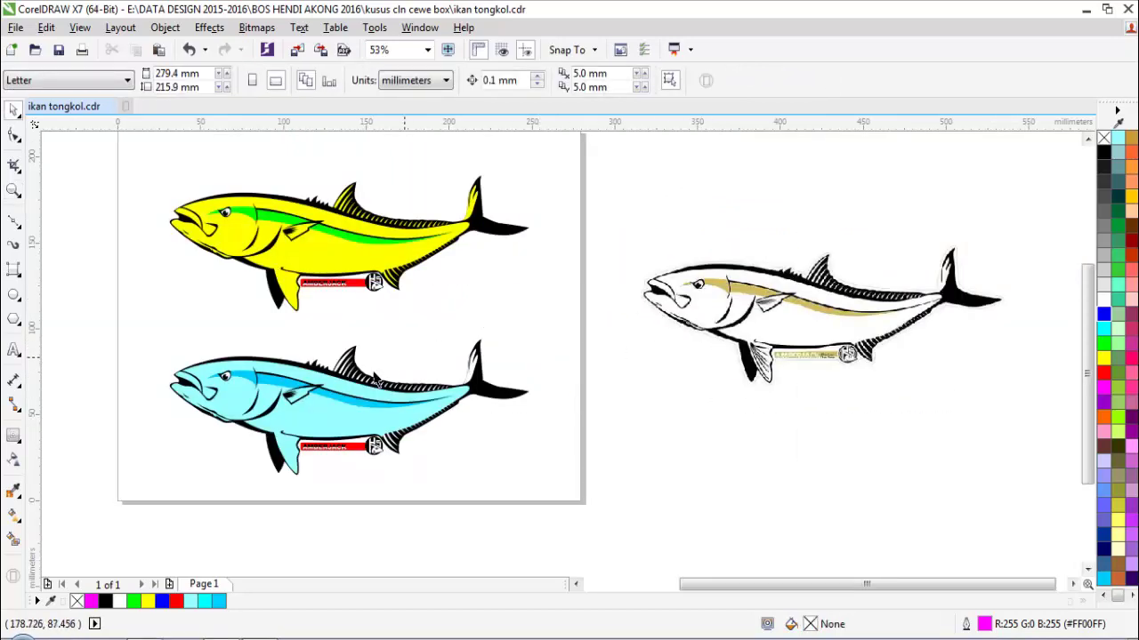
# - Copy the yellow fish to its right and move the reference bitmap up above the copy
pyautogui.moveTo(338, 259); pyautogui.dragTo(623, 322)
pyautogui.moveTo(795, 350); pyautogui.dragTo(630, 182)
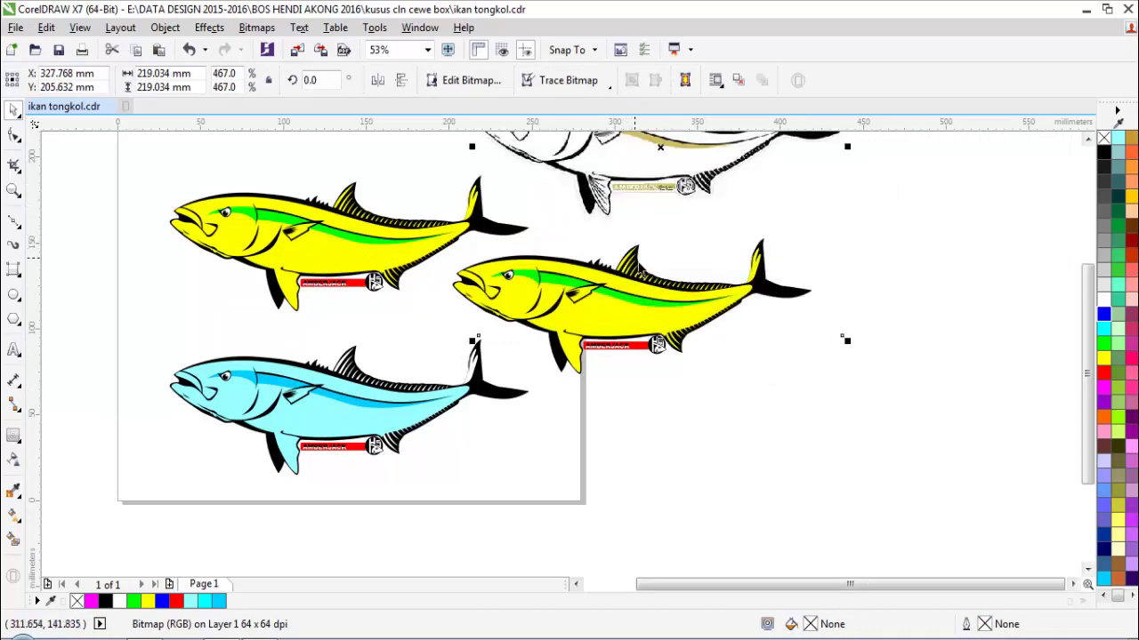
pyautogui.click(805, 436)
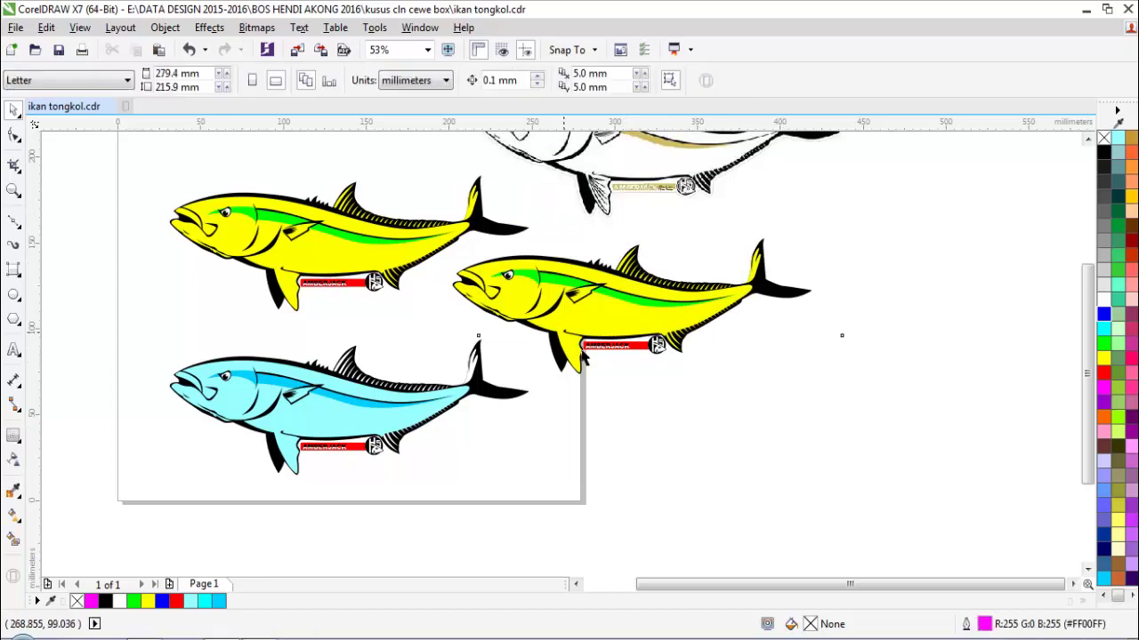
# - Sample white from the reference and fill the new copy's body, upper lip and pectoral fin
pyautogui.press('i')
pyautogui.click(632, 146)
pyautogui.click(607, 319)
pyautogui.scroll(1, 516, 288)
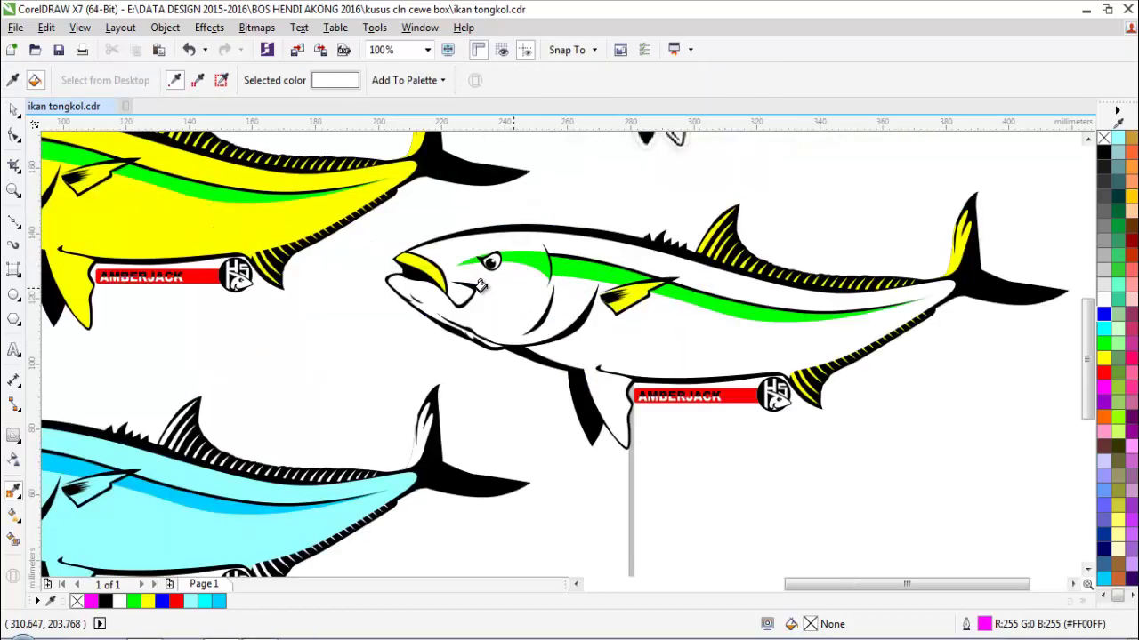
pyautogui.click(418, 264)
pyautogui.scroll(2, 627, 296)
pyautogui.click(613, 309)
pyautogui.scroll(-3, 615, 311)
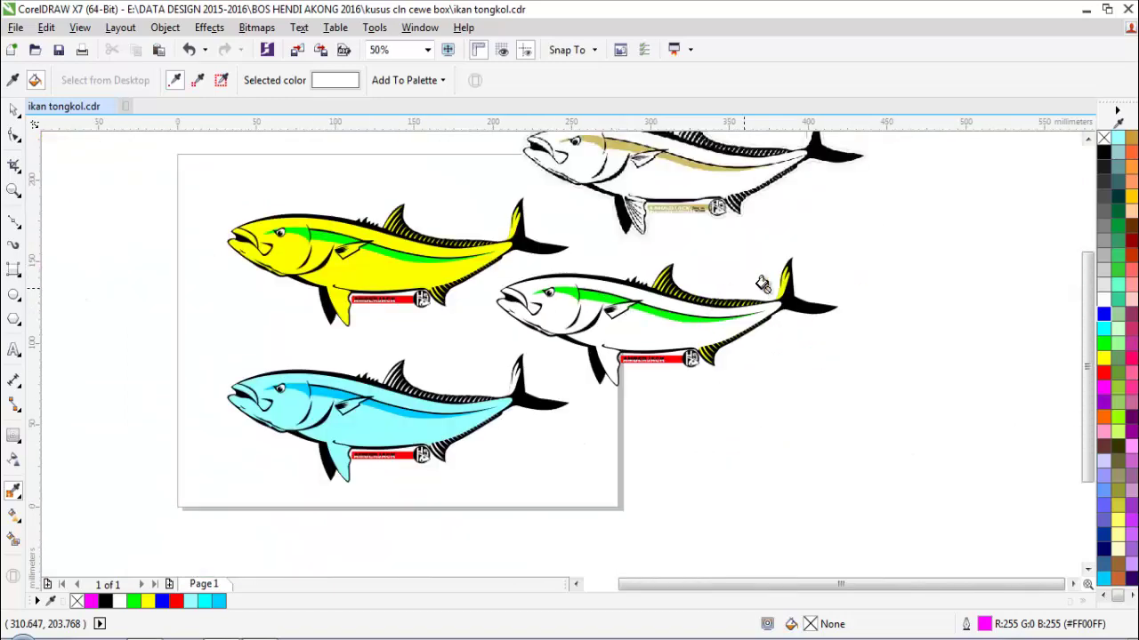
# - Fill the yellow streaks in the new copy's tail, dorsal fin and anal fin with the sampled white
pyautogui.scroll(1, 776, 295)
pyautogui.scroll(2, 775, 291)
pyautogui.scroll(-4, 686, 315)
pyautogui.scroll(4, 640, 307)
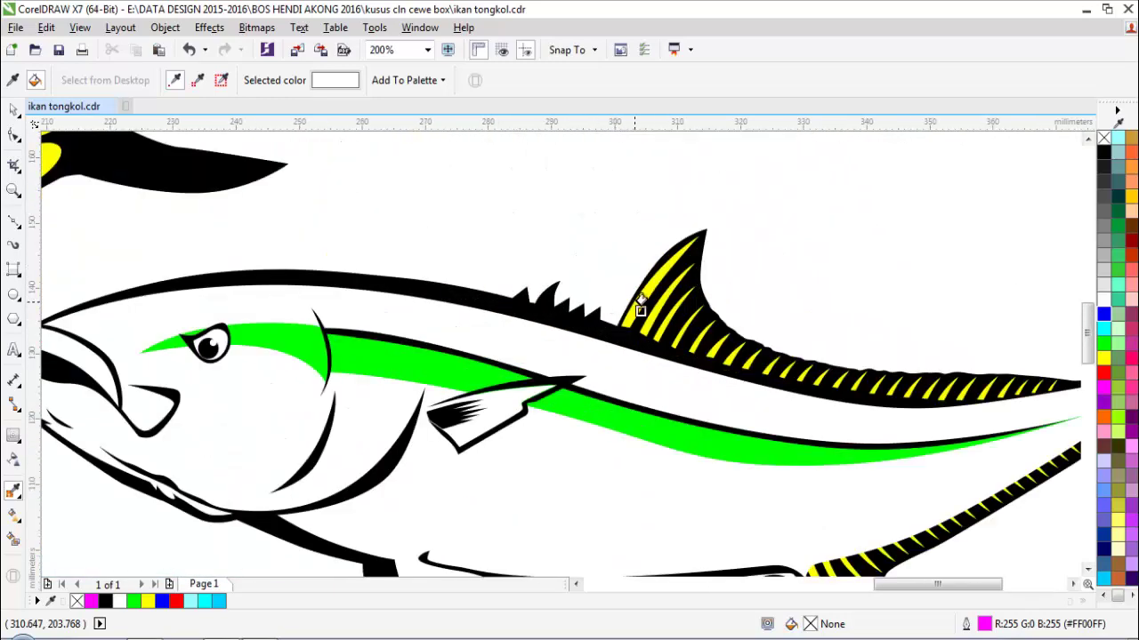
pyautogui.click(635, 293)
pyautogui.scroll(-4, 635, 294)
pyautogui.scroll(4, 685, 392)
pyautogui.scroll(1, 691, 368)
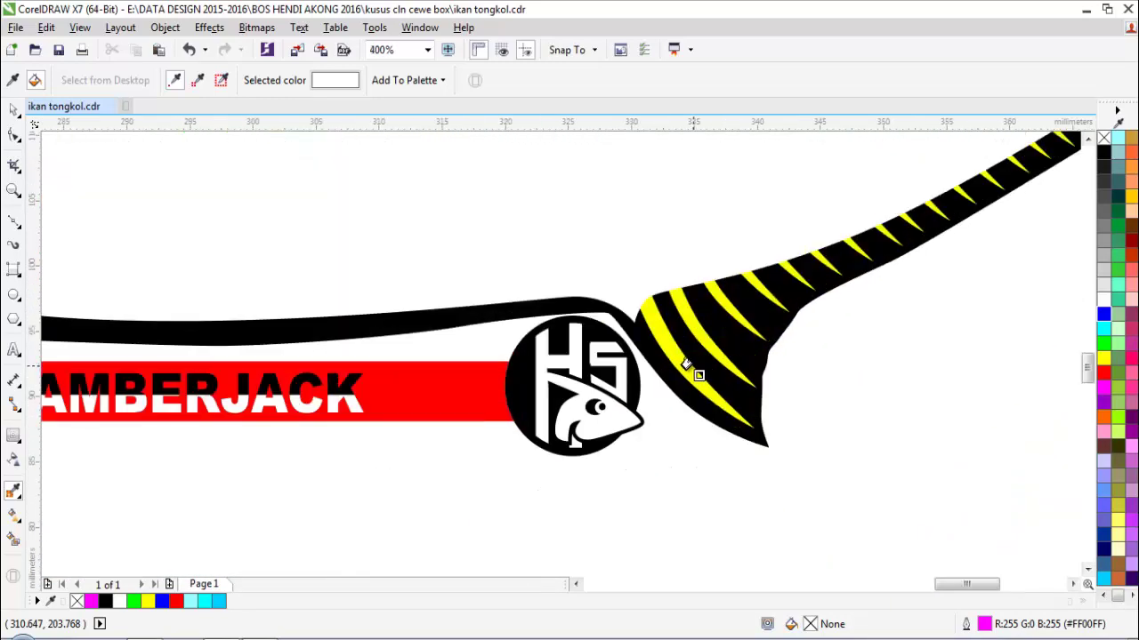
pyautogui.scroll(-1, 680, 364)
pyautogui.click(680, 368)
pyautogui.scroll(-2, 663, 352)
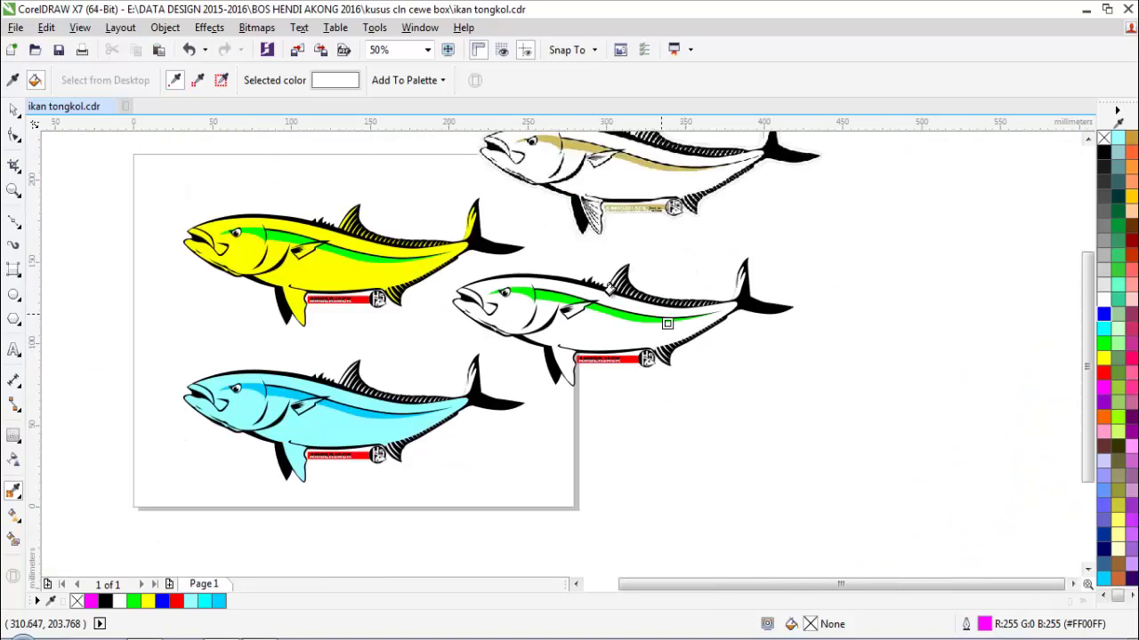
# - Sample the gold of the reference bitmap's lateral stripe and fill the white fish's green stripe with it
pyautogui.press('z')
pyautogui.moveTo(298, 232); pyautogui.dragTo(856, 311)
pyautogui.press('i')
pyautogui.click(698, 159)
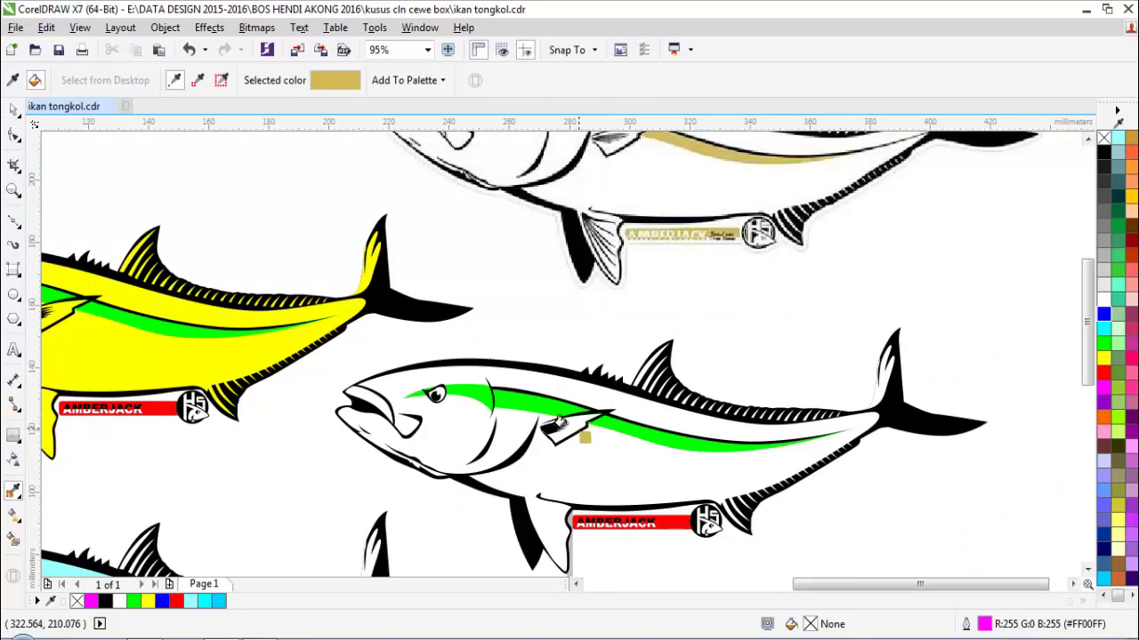
pyautogui.click(489, 399)
pyautogui.scroll(-3, 489, 399)
pyautogui.press('space')
# - Compare the white and gold fish with the reference bitmap and review all the colour versions
pyautogui.scroll(3, 821, 422)
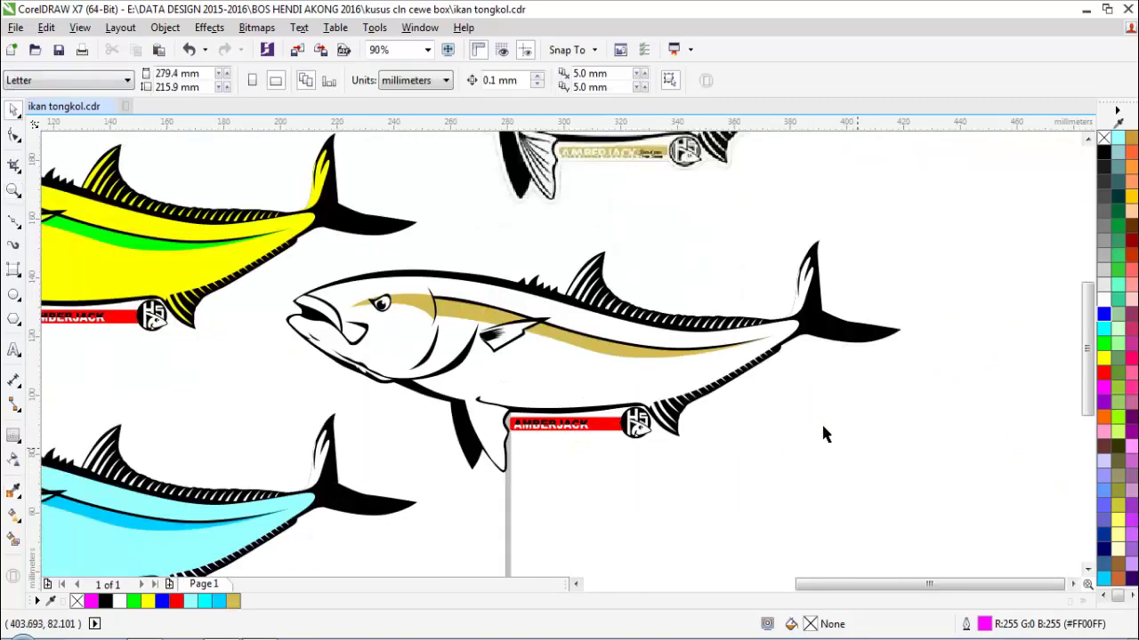
pyautogui.scroll(-4, 765, 410)
pyautogui.scroll(4, 563, 336)
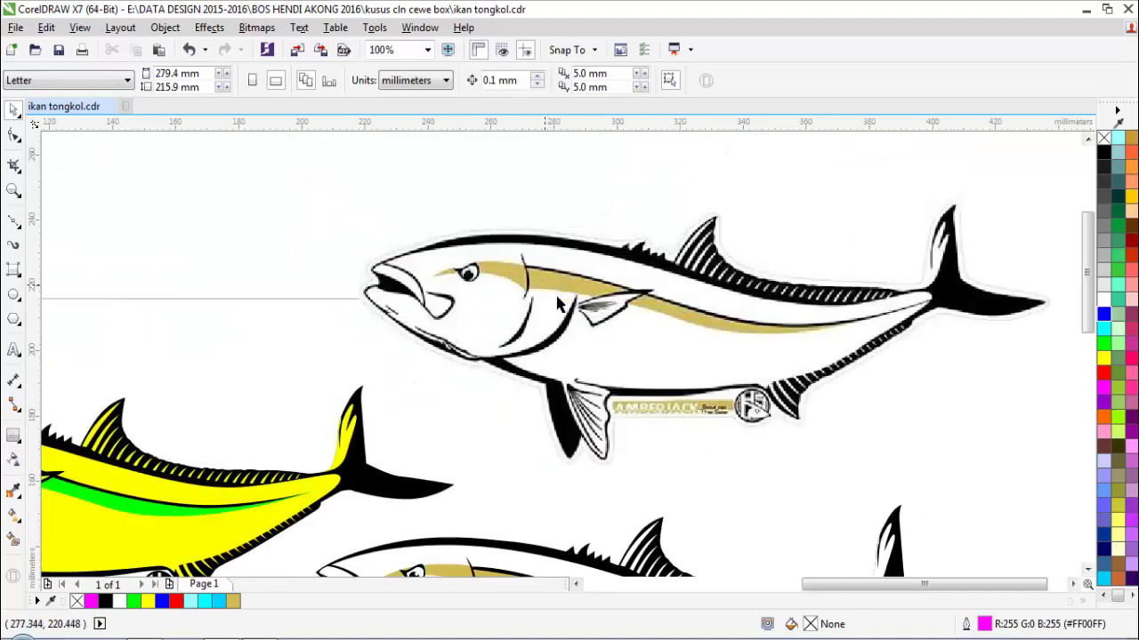
pyautogui.scroll(-2, 563, 336)
pyautogui.scroll(-2, 563, 336)
pyautogui.press('z')
pyautogui.moveTo(330, 257); pyautogui.dragTo(744, 516)
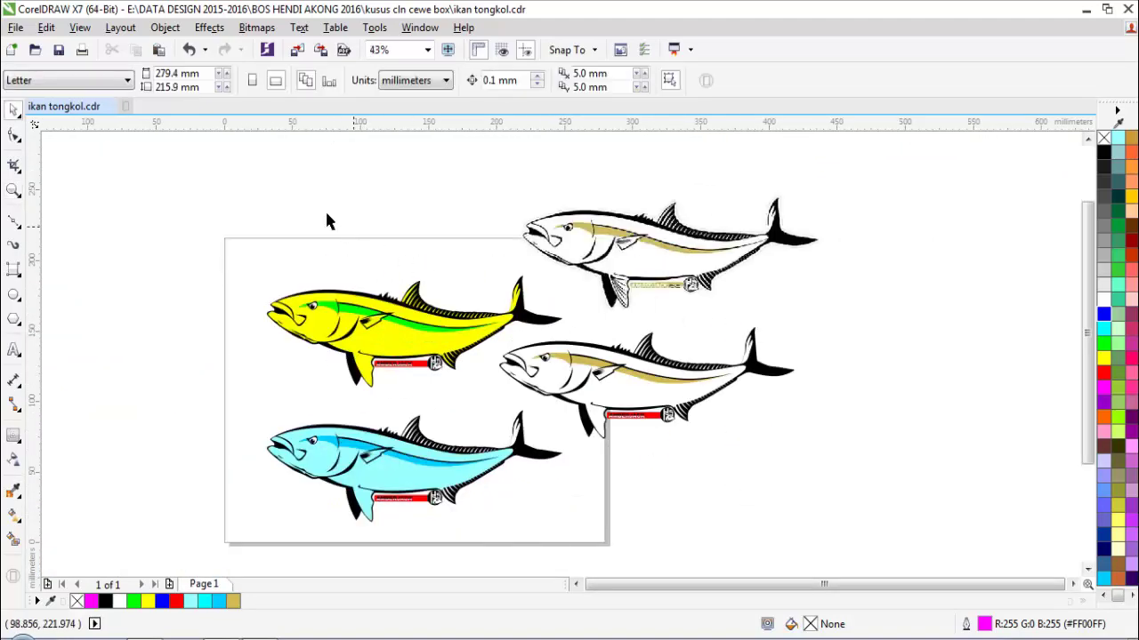
pyautogui.moveTo(258, 194); pyautogui.dragTo(834, 521)
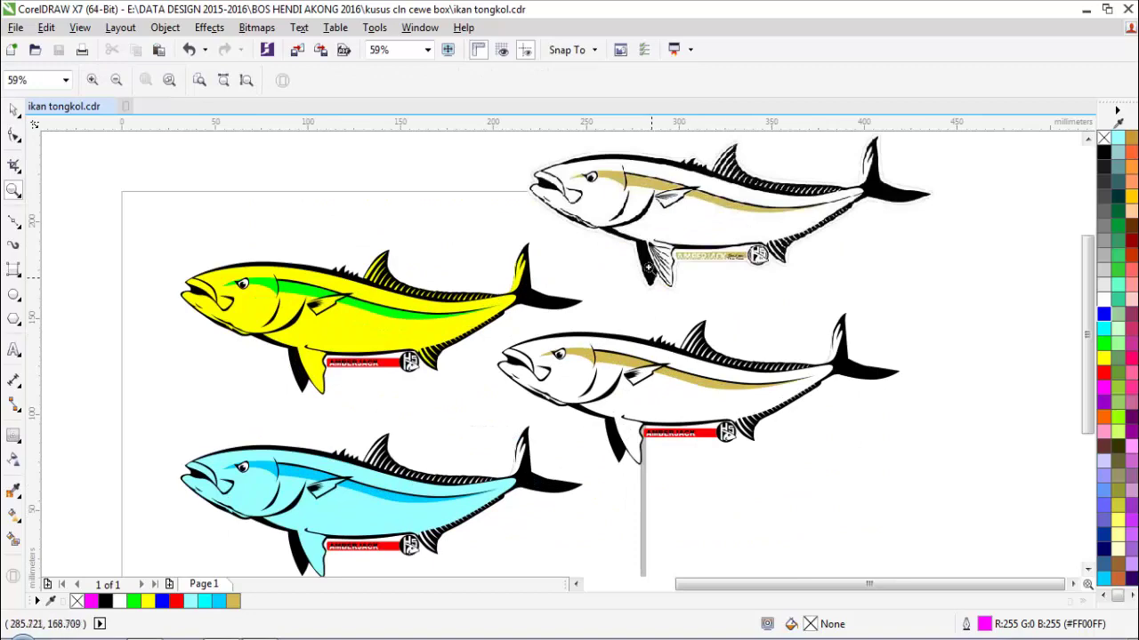
# - Draw a Bezier curve along the uppermost ray of the pelvic fin on the reference bitmap
pyautogui.scroll(2, 692, 260)
pyautogui.moveTo(535, 195); pyautogui.dragTo(720, 339)
pyautogui.press('space')
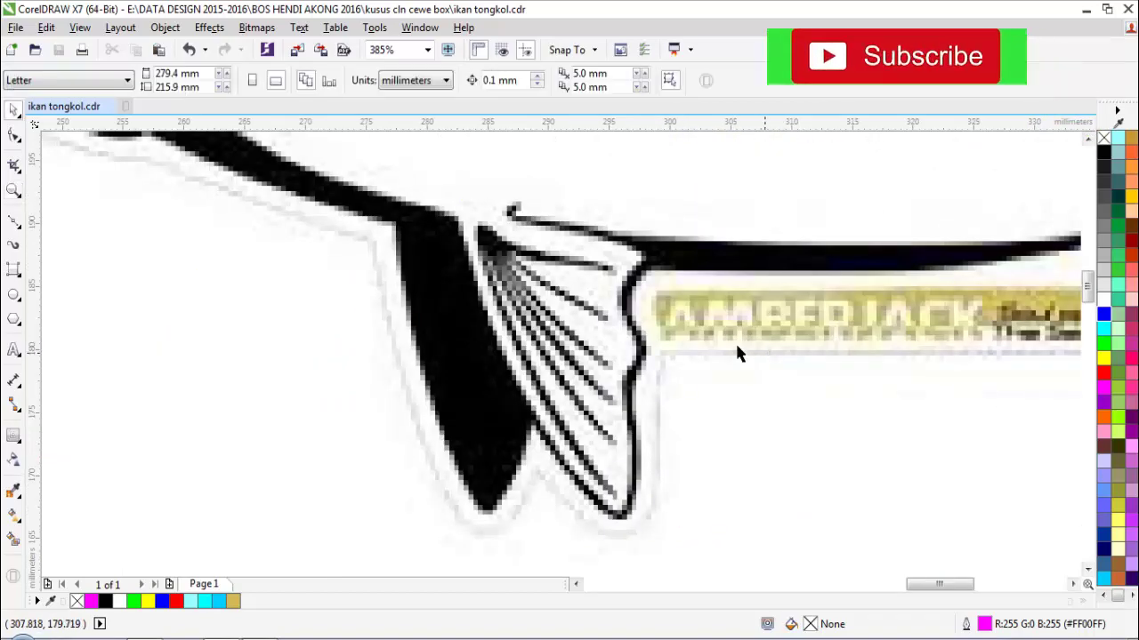
pyautogui.press('F10')
pyautogui.scroll(2, 558, 267)
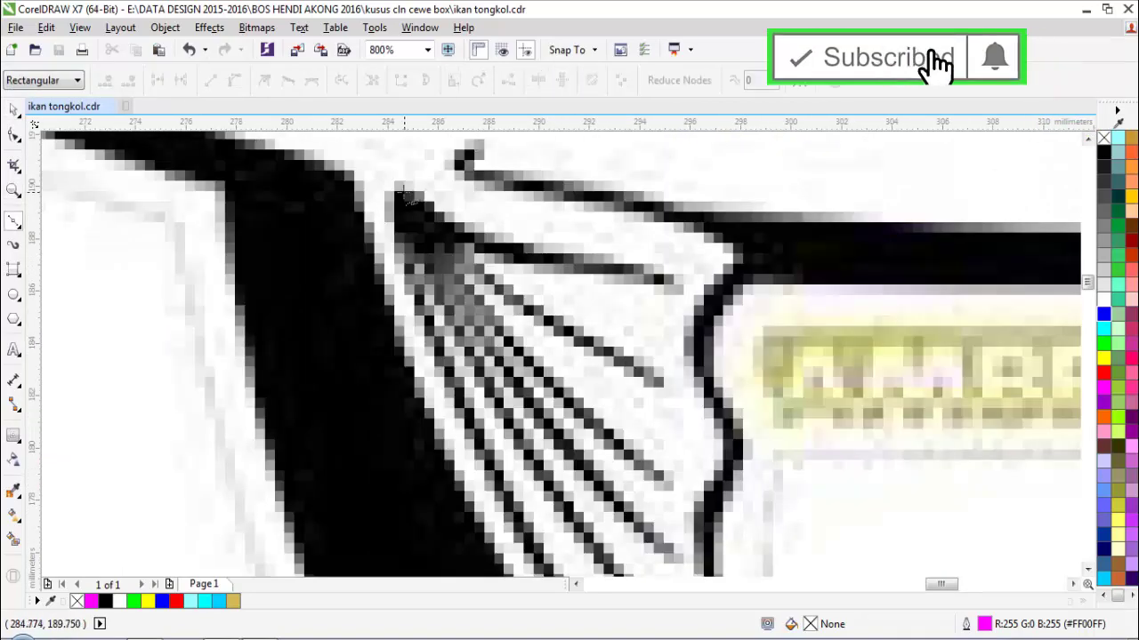
pyautogui.moveTo(493, 239); pyautogui.dragTo(546, 268)
pyautogui.click(668, 279)
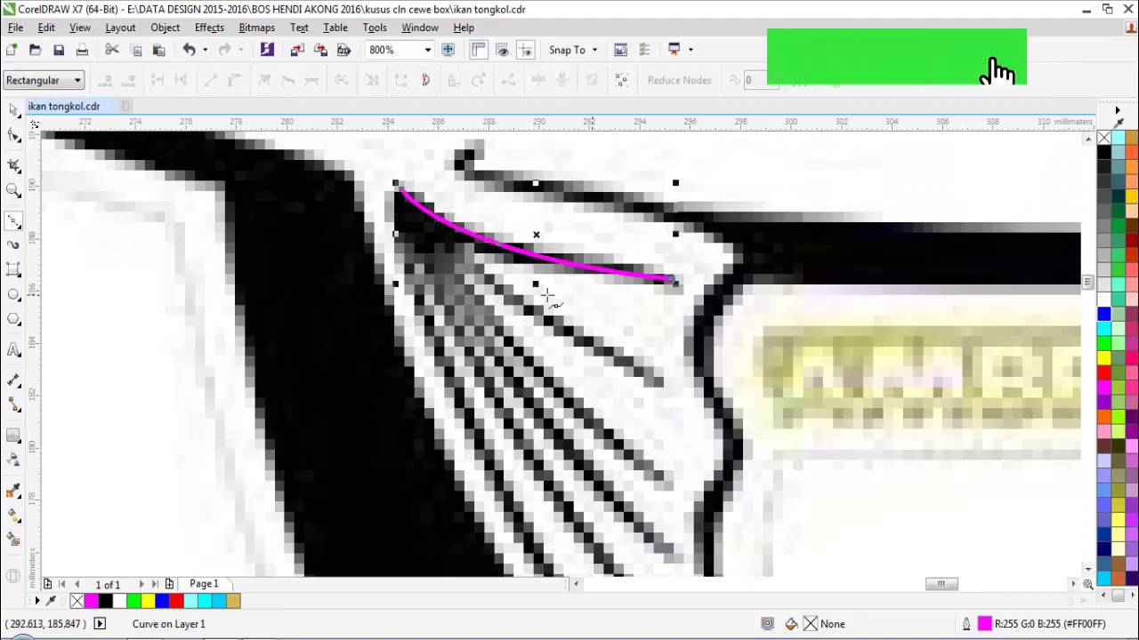
pyautogui.press('space')
# - Trace the pelvic fin's second ray from the top with a Bezier curve
pyautogui.press('space')
pyautogui.click(425, 210)
pyautogui.moveTo(655, 374); pyautogui.dragTo(788, 427)
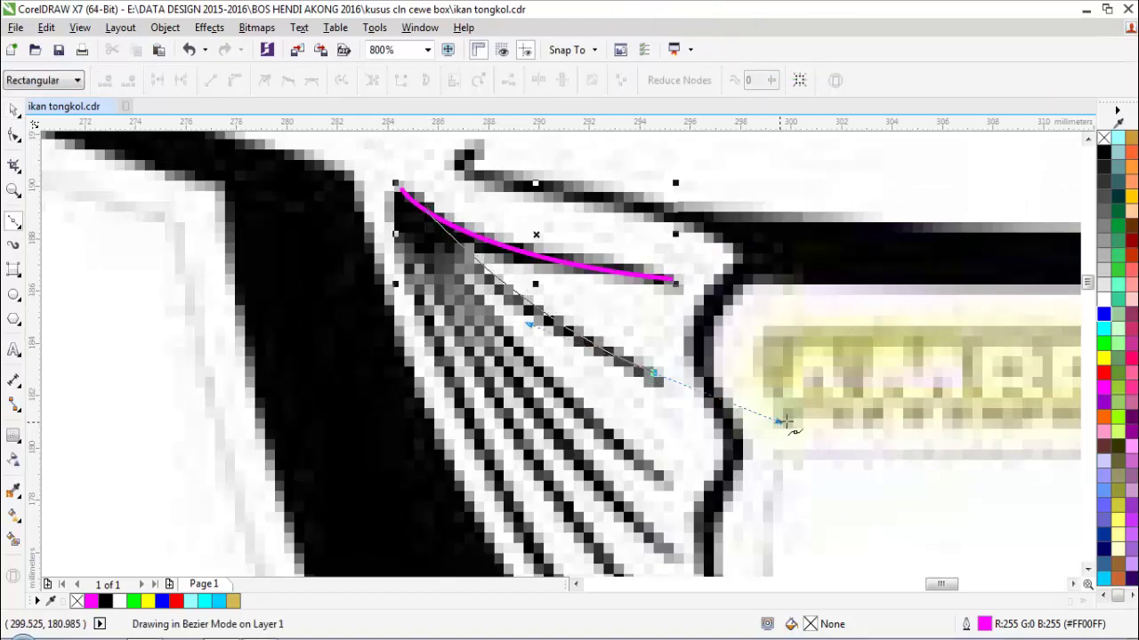
pyautogui.press('space')
pyautogui.scroll(-1, 678, 412)
pyautogui.press('Escape')
pyautogui.scroll(-1, 647, 490)
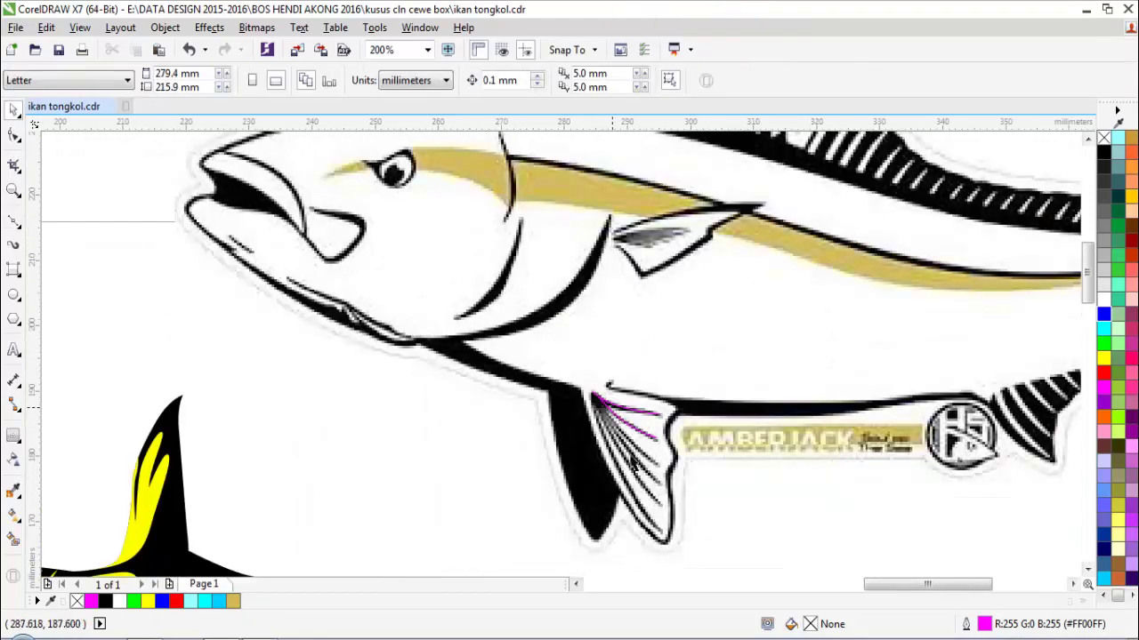
# - Trace the pelvic fin's lowest ray with a Bezier curve from the fin's root to the ray's tip
pyautogui.scroll(1, 673, 537)
pyautogui.press('space')
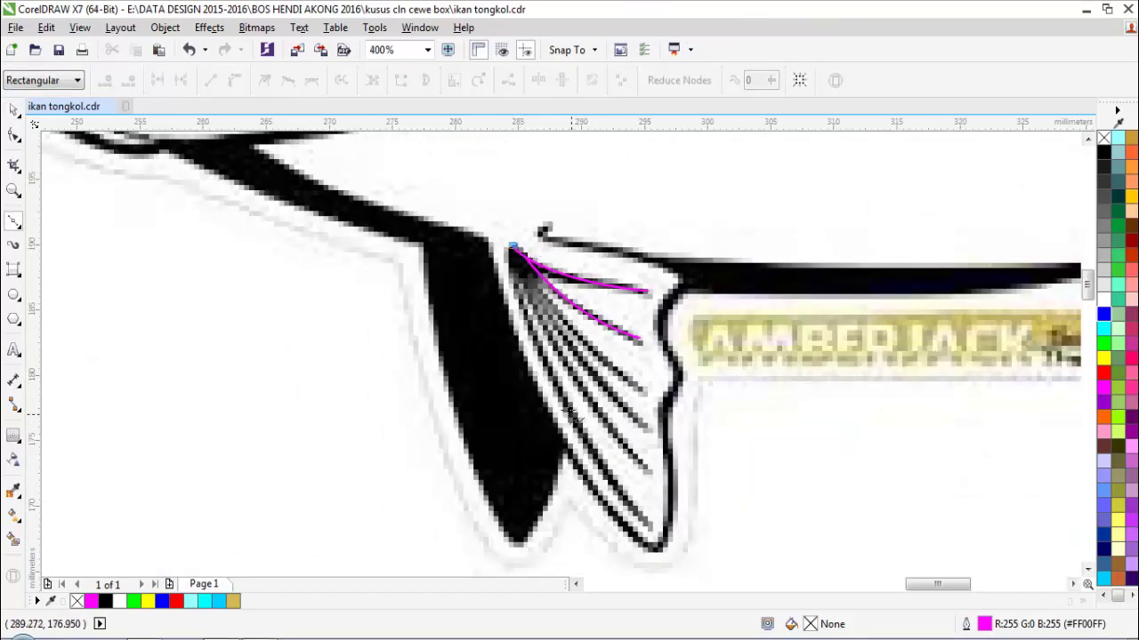
pyautogui.moveTo(570, 413); pyautogui.dragTo(588, 457)
pyautogui.click(651, 525)
pyautogui.press('space')
pyautogui.press('Escape')
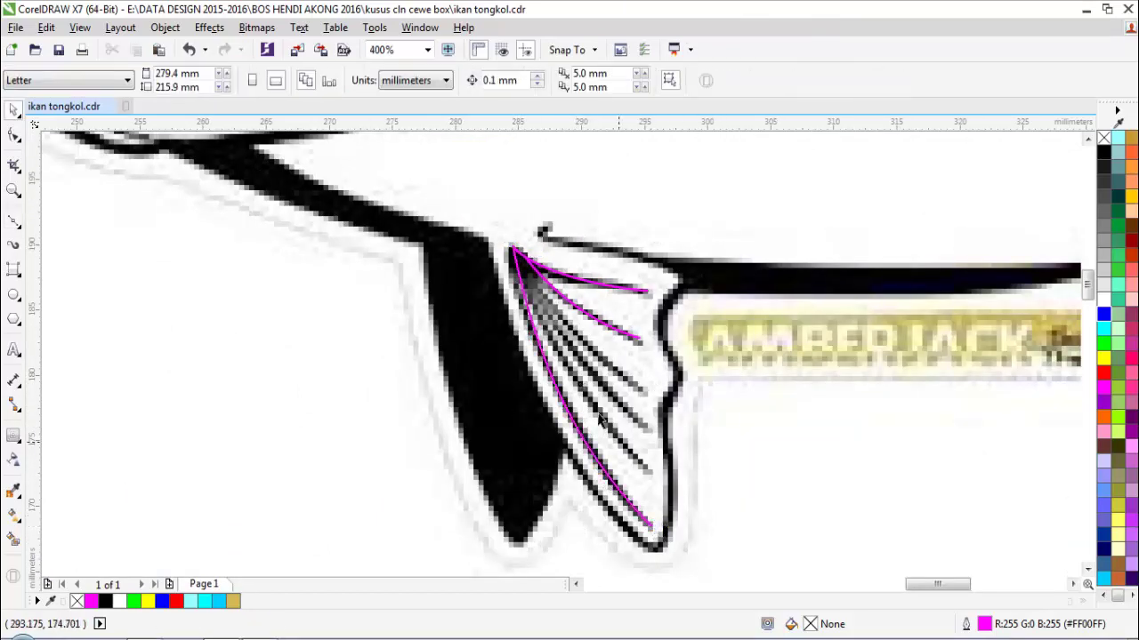
# - Trace the pelvic fin's second ray from the bottom with a Bezier curve from the fin's root to the ray's tip
pyautogui.press('space')
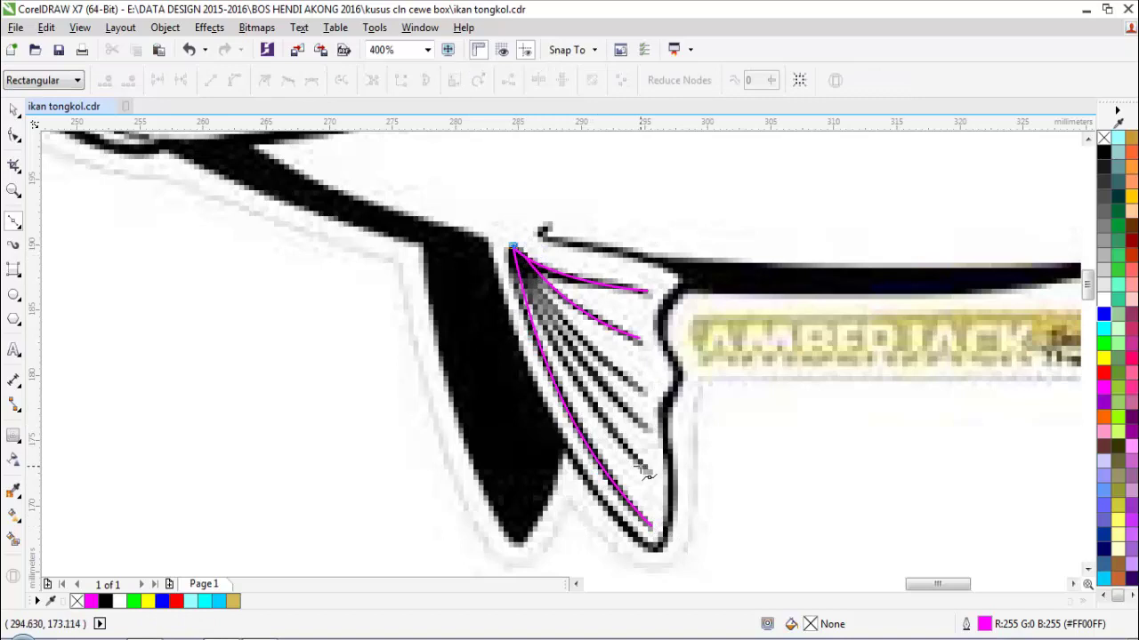
pyautogui.moveTo(645, 470); pyautogui.dragTo(721, 533)
pyautogui.press('space')
# - Draw a Bezier curve over the pelvic fin's third ray from the bottom, starting at the fin's root
pyautogui.press('space')
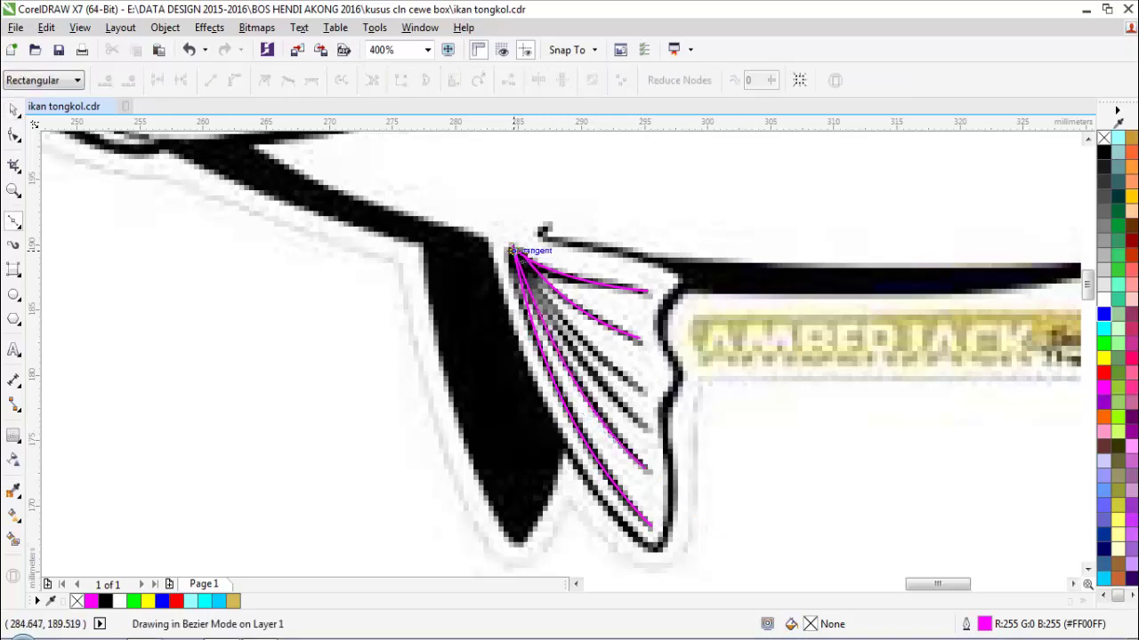
pyautogui.click(513, 250)
pyautogui.moveTo(643, 427); pyautogui.dragTo(742, 504)
pyautogui.press('space')
# - Trace the last uncovered pelvic fin ray, third from the top, with a Bezier curve from its tip to the root
pyautogui.press('space')
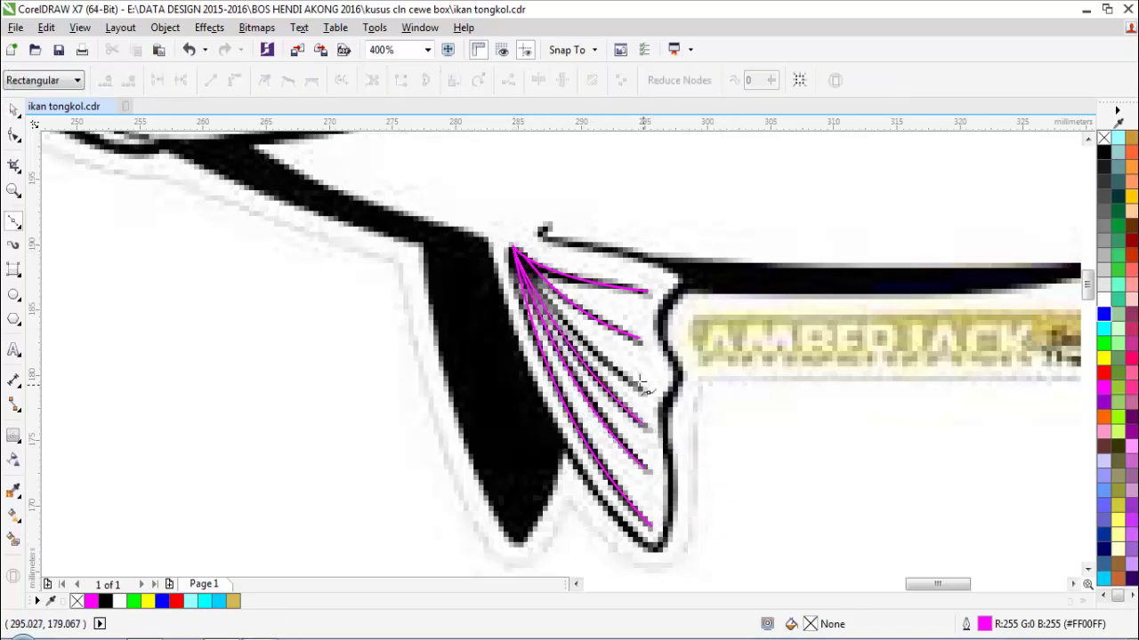
pyautogui.scroll(1, 516, 256)
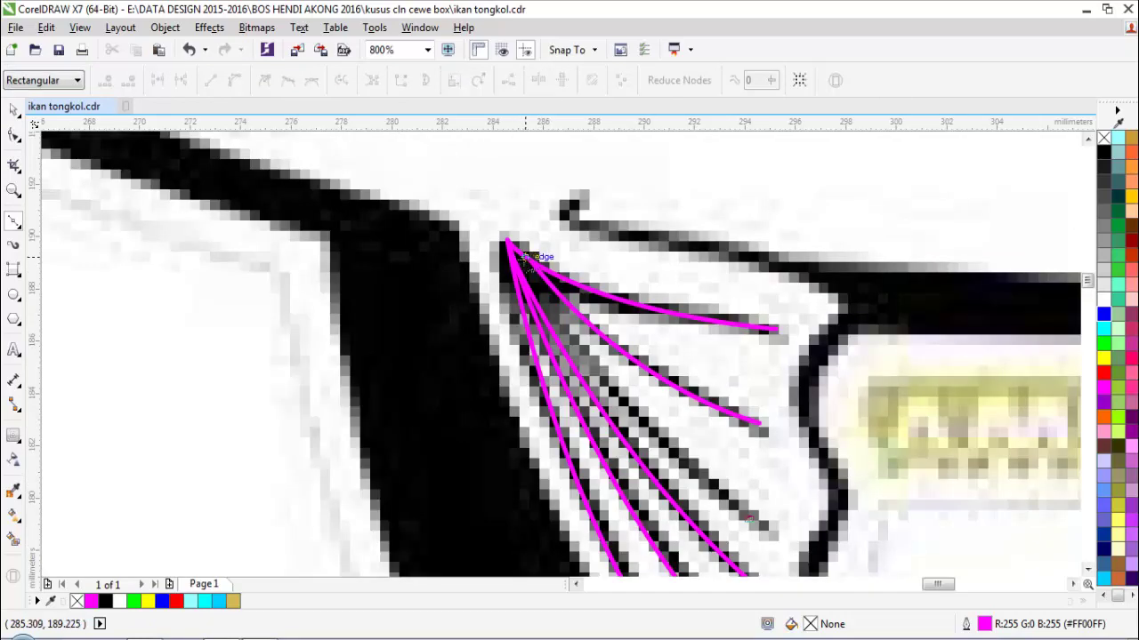
pyautogui.moveTo(522, 251); pyautogui.dragTo(483, 141)
pyautogui.press('space')
# - Set the outline width of all six traced pelvic fin rays to 0.5 mm
pyautogui.scroll(-1, 462, 184)
pyautogui.moveTo(457, 181); pyautogui.dragTo(681, 498)
pyautogui.click(699, 82)
pyautogui.click(676, 151)
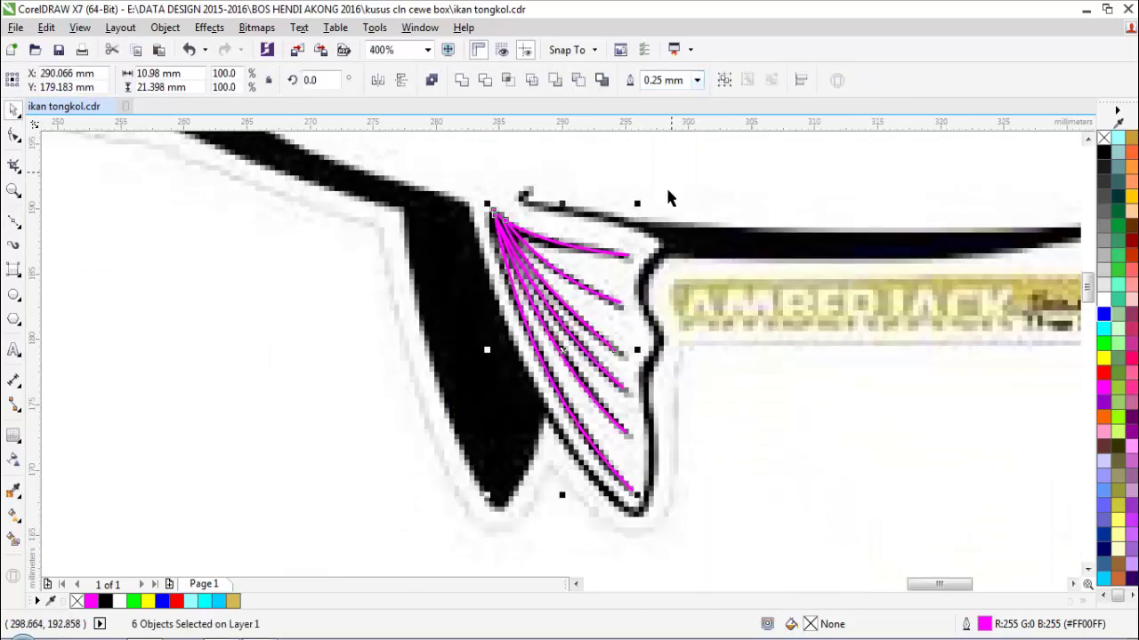
pyautogui.click(696, 81)
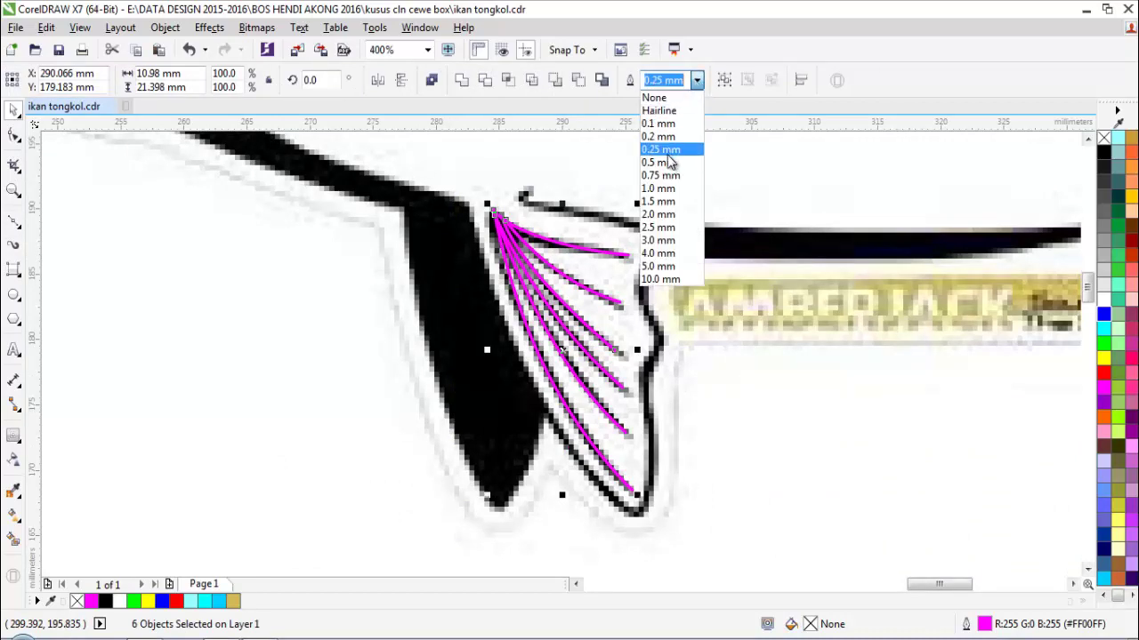
pyautogui.click(667, 154)
pyautogui.click(698, 82)
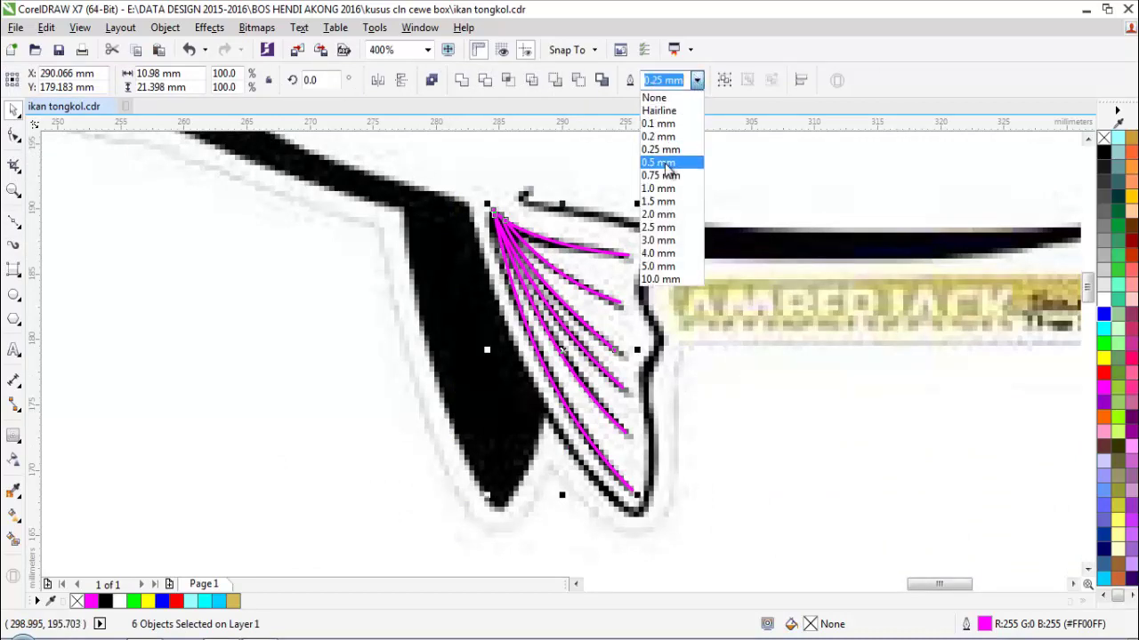
pyautogui.click(669, 162)
# - Convert the six rays' outlines to objects and weld them into one curve
pyautogui.hotkey('ctrl', 'shift', 'q')
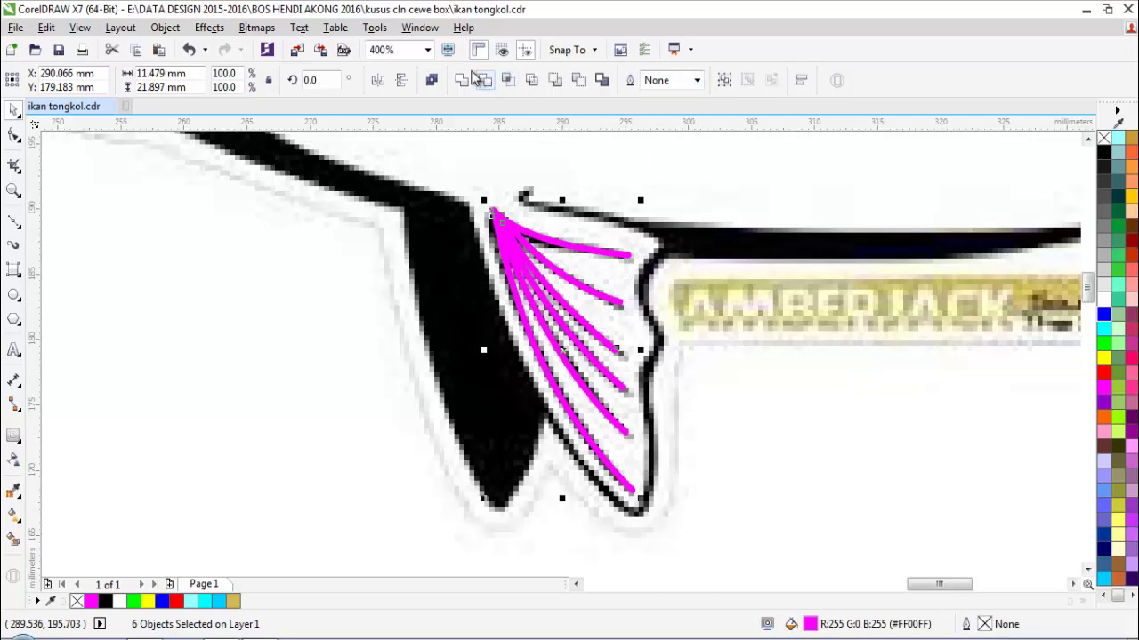
pyautogui.press('Escape')
pyautogui.scroll(2, 645, 494)
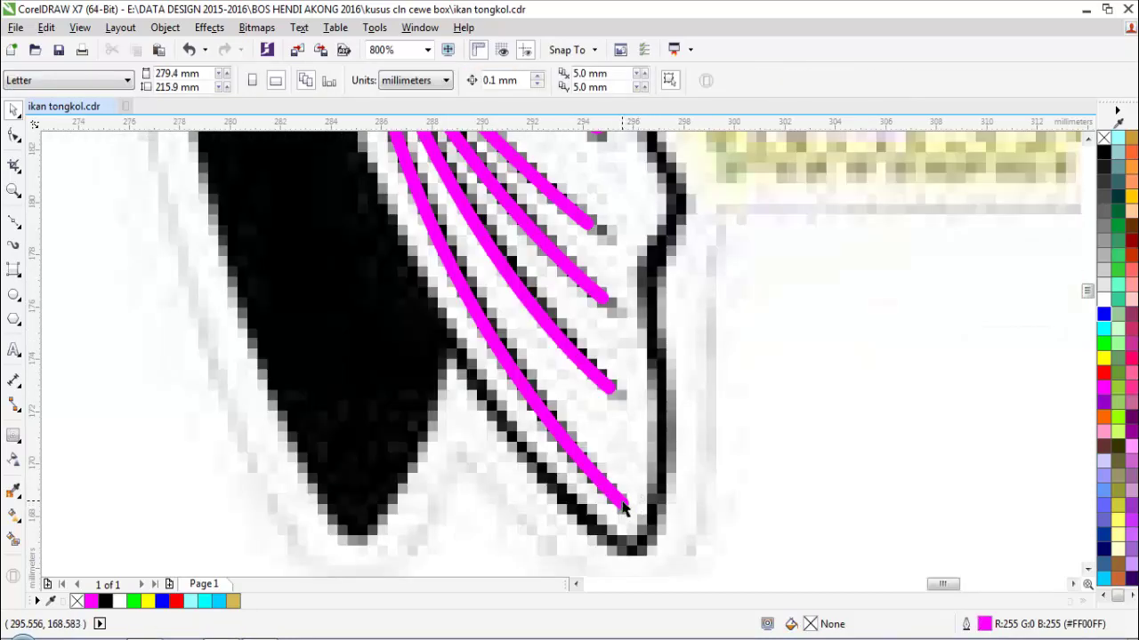
pyautogui.click(623, 507)
pyautogui.press('F10')
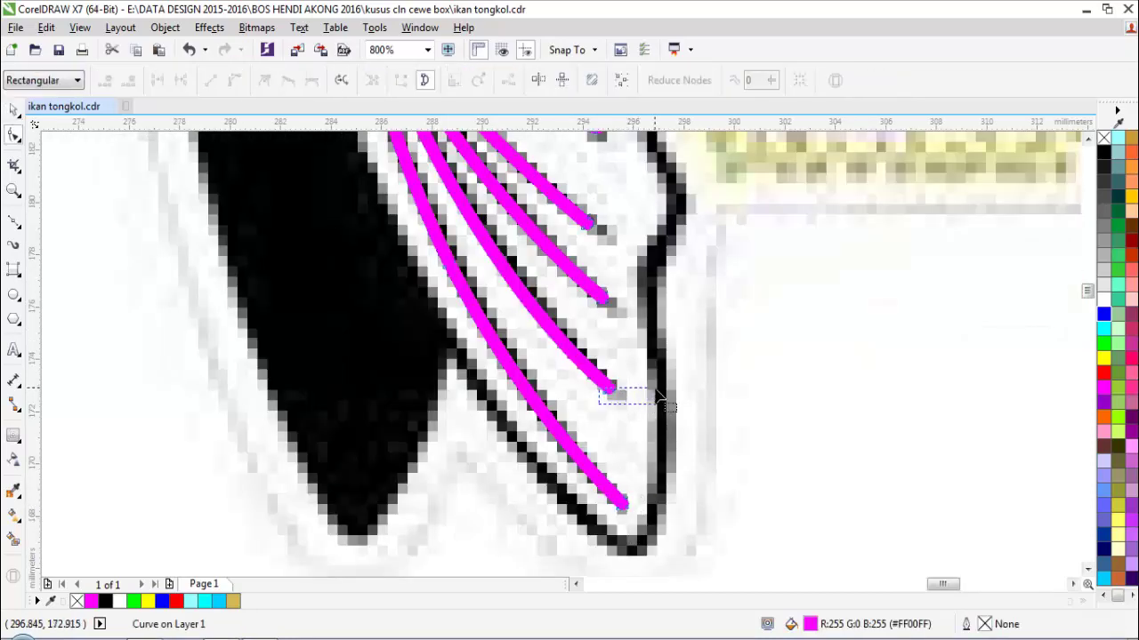
pyautogui.moveTo(663, 402); pyautogui.dragTo(663, 402)
pyautogui.scroll(-2, 663, 402)
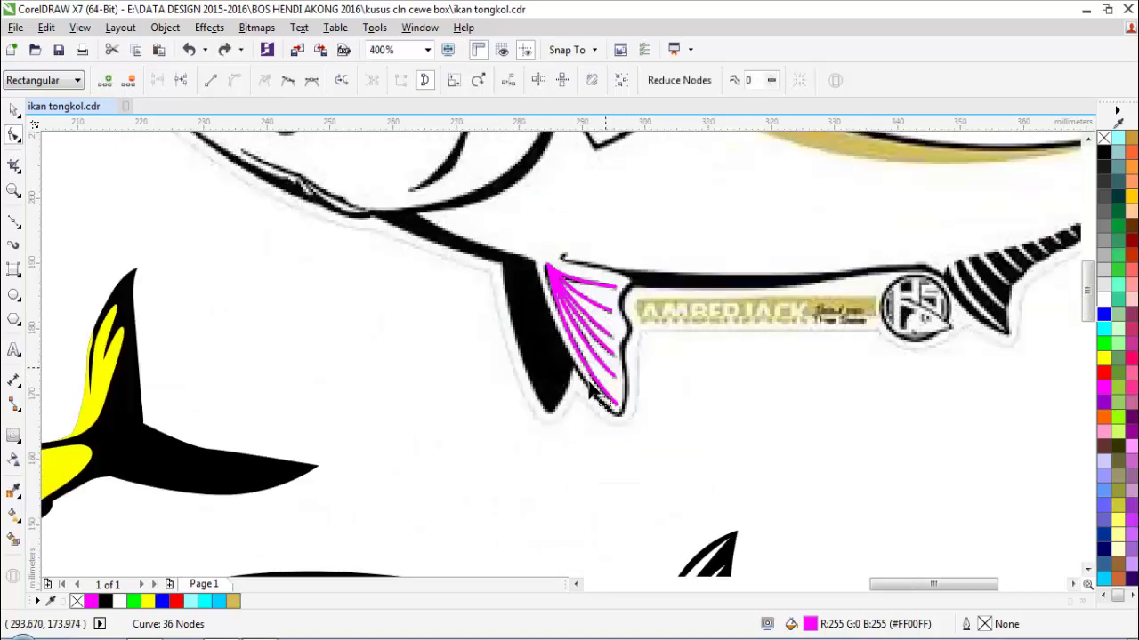
# - Move the welded rays onto the white and gold fish's pelvic fin and fill them with black
pyautogui.press('space')
pyautogui.scroll(-3, 601, 394)
pyautogui.press('F2')
pyautogui.click(631, 492)
pyautogui.moveTo(504, 167); pyautogui.dragTo(453, 455)
pyautogui.scroll(2, 452, 460)
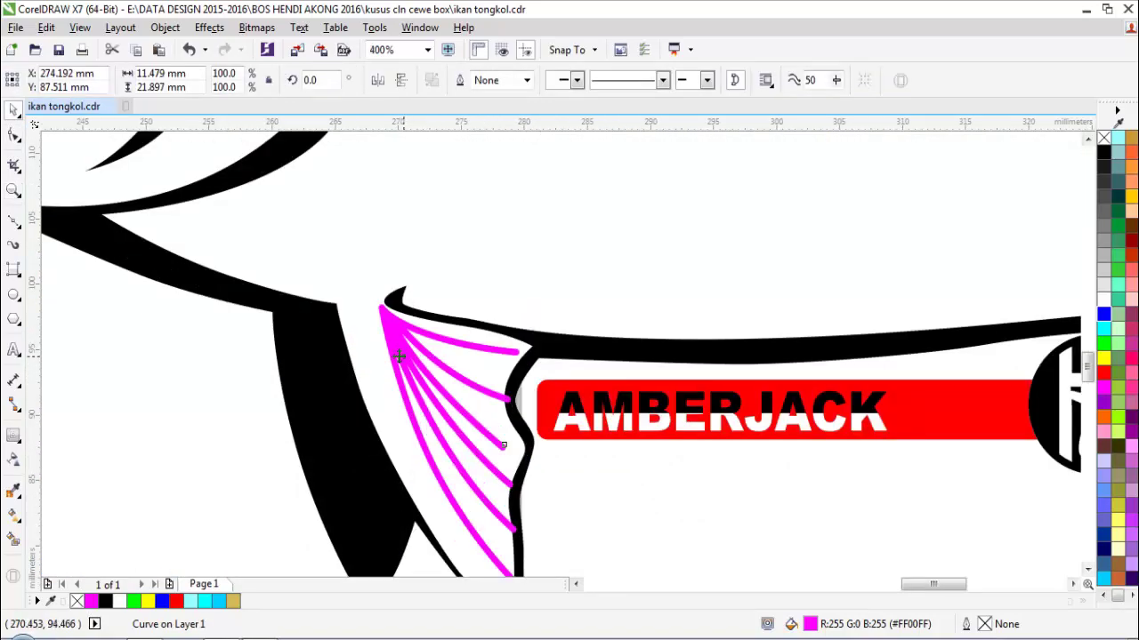
pyautogui.moveTo(400, 356); pyautogui.dragTo(383, 356)
pyautogui.click(1108, 157)
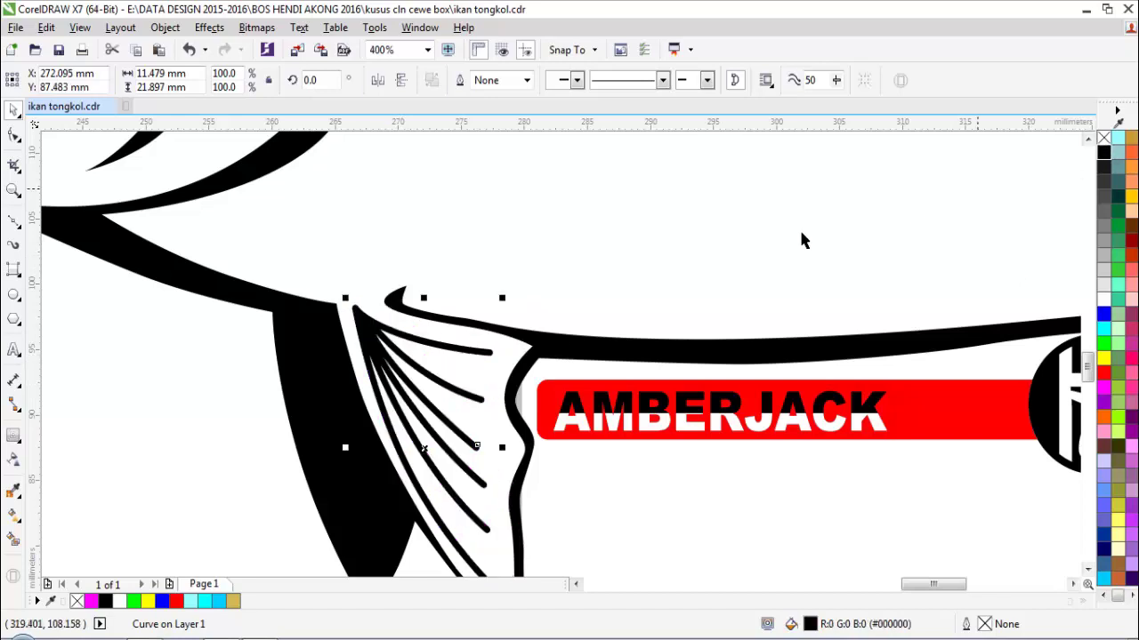
# - Place a copy of the black fin rays on the yellow fish's pelvic fin
pyautogui.scroll(-2, 799, 232)
pyautogui.moveTo(649, 294); pyautogui.dragTo(167, 157)
pyautogui.press('z')
pyautogui.press('space')
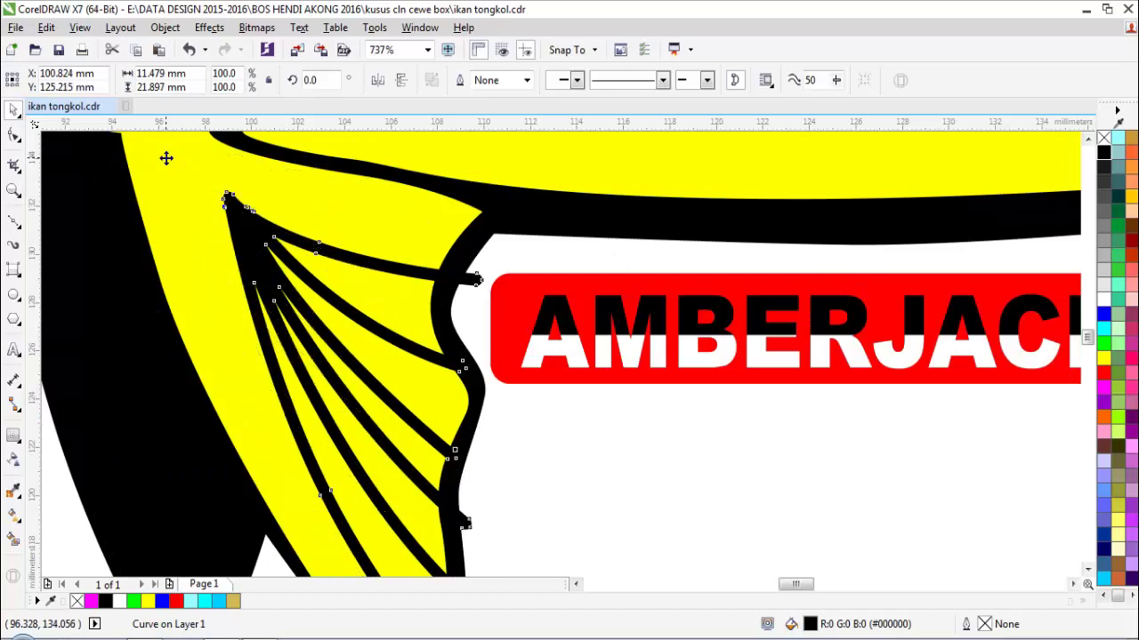
pyautogui.scroll(-3, 201, 189)
pyautogui.press('z')
pyautogui.click(171, 321)
pyautogui.press('space')
# - Copy the fin rays from the yellow fish onto the blue fish's pelvic fin and deselect them
pyautogui.scroll(-1, 470, 221)
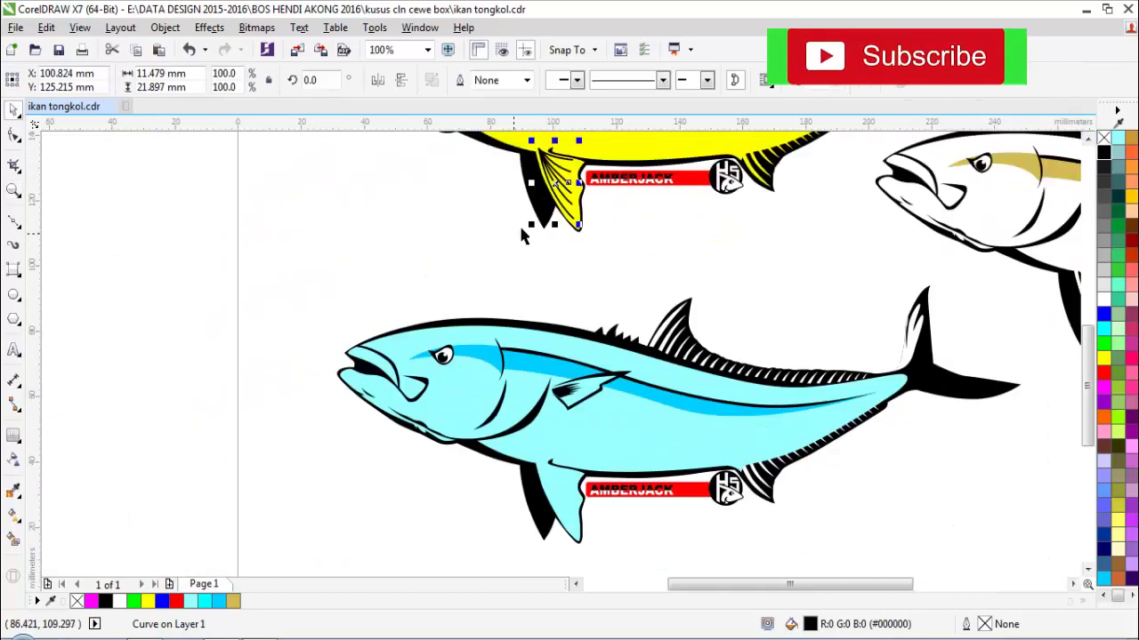
pyautogui.moveTo(552, 176); pyautogui.dragTo(549, 458)
pyautogui.scroll(3, 549, 458)
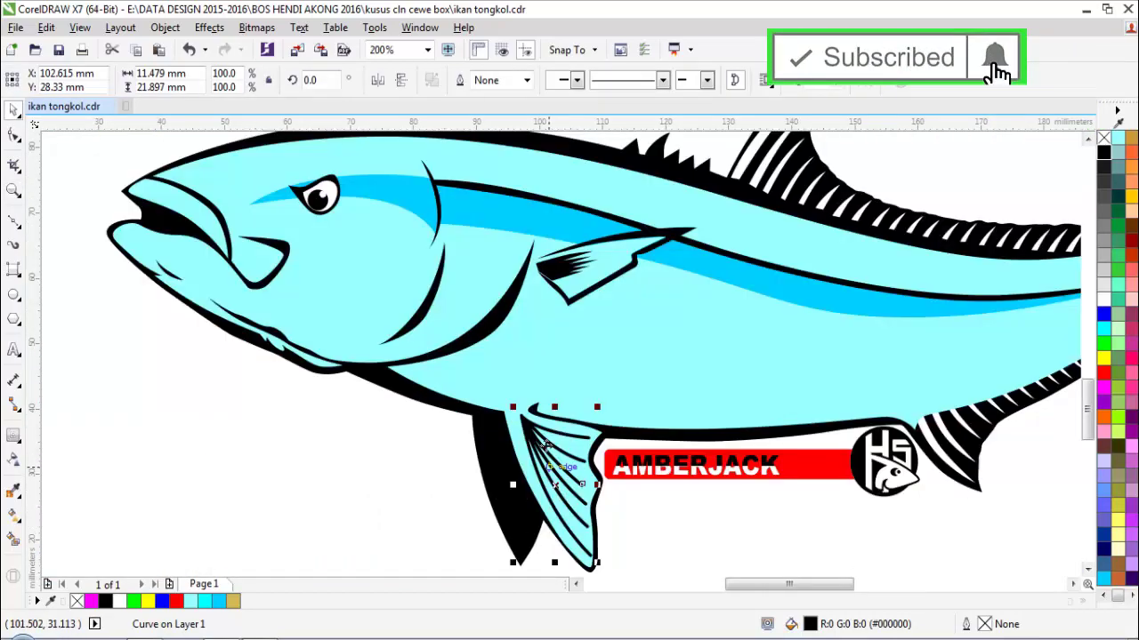
pyautogui.scroll(-4, 495, 401)
pyautogui.click(468, 415)
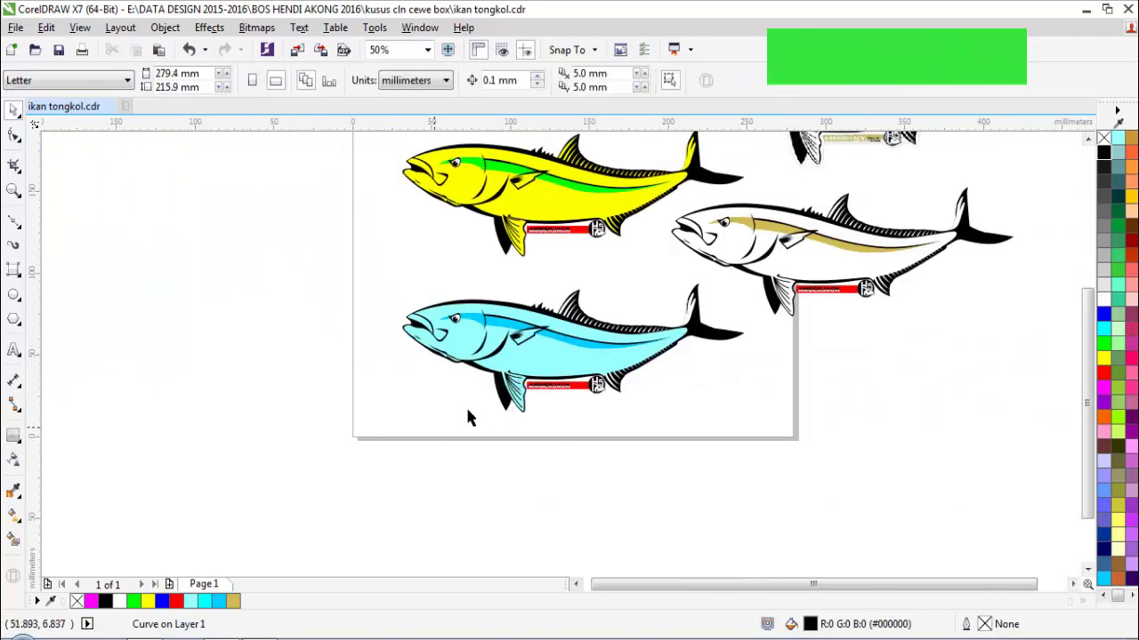
# - Review the yellow, blue and white-gold fish with their pelvic fin rays against the reference bitmap
pyautogui.scroll(-1, 660, 288)
pyautogui.press('z')
pyautogui.moveTo(434, 177); pyautogui.dragTo(1010, 361)
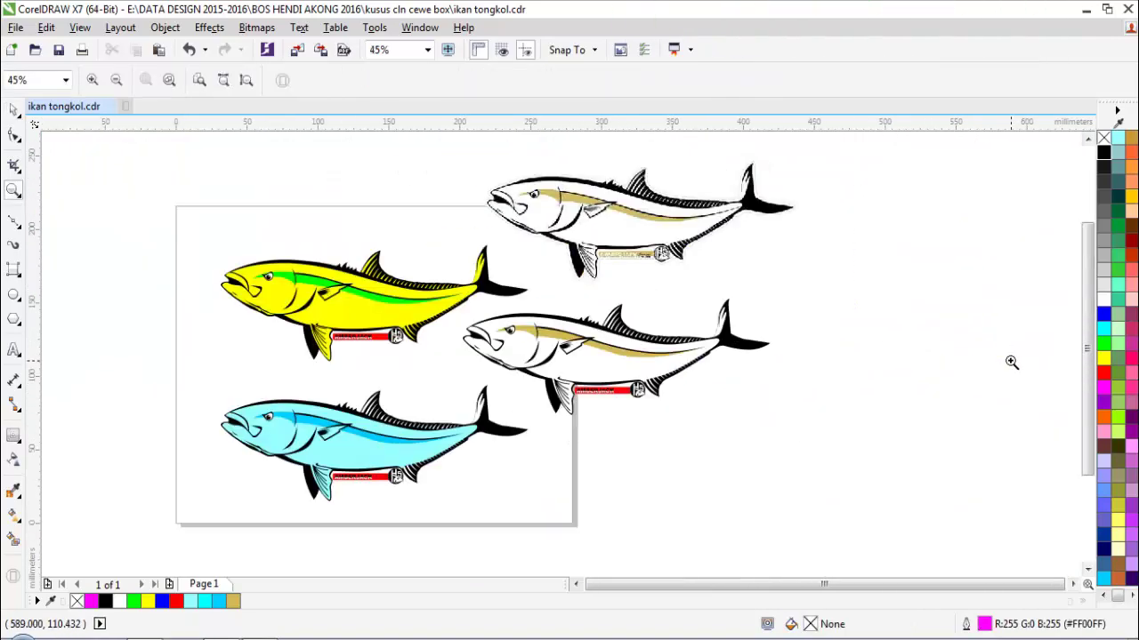
pyautogui.scroll(-2, 1012, 362)
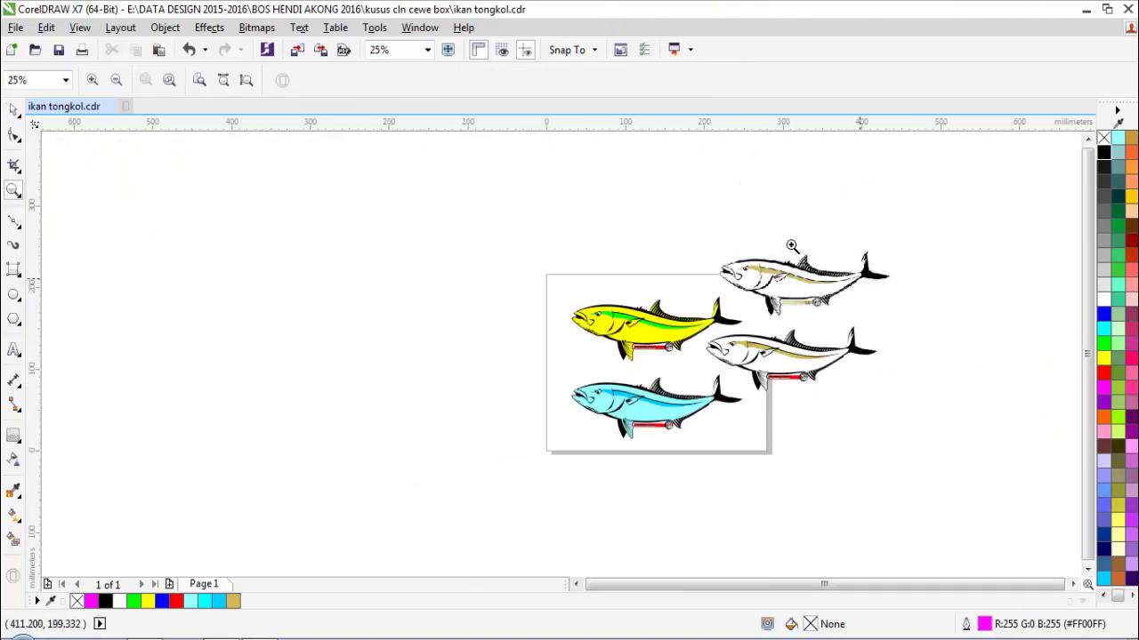
pyautogui.scroll(2, 856, 432)
pyautogui.moveTo(334, 219); pyautogui.dragTo(938, 552)
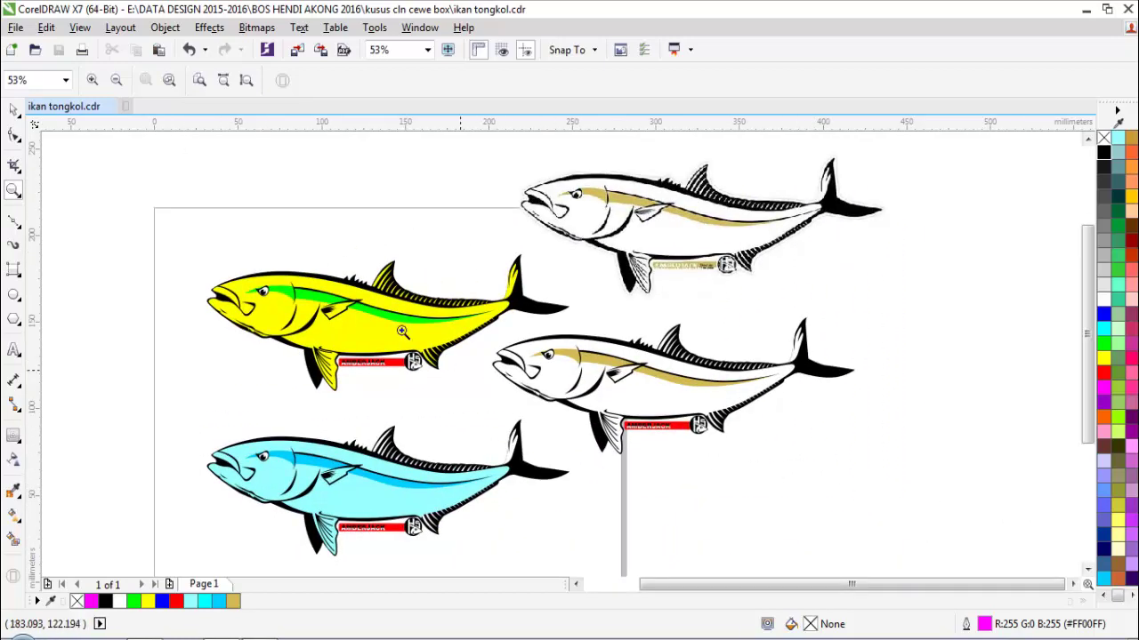
pyautogui.moveTo(189, 160); pyautogui.dragTo(897, 562)
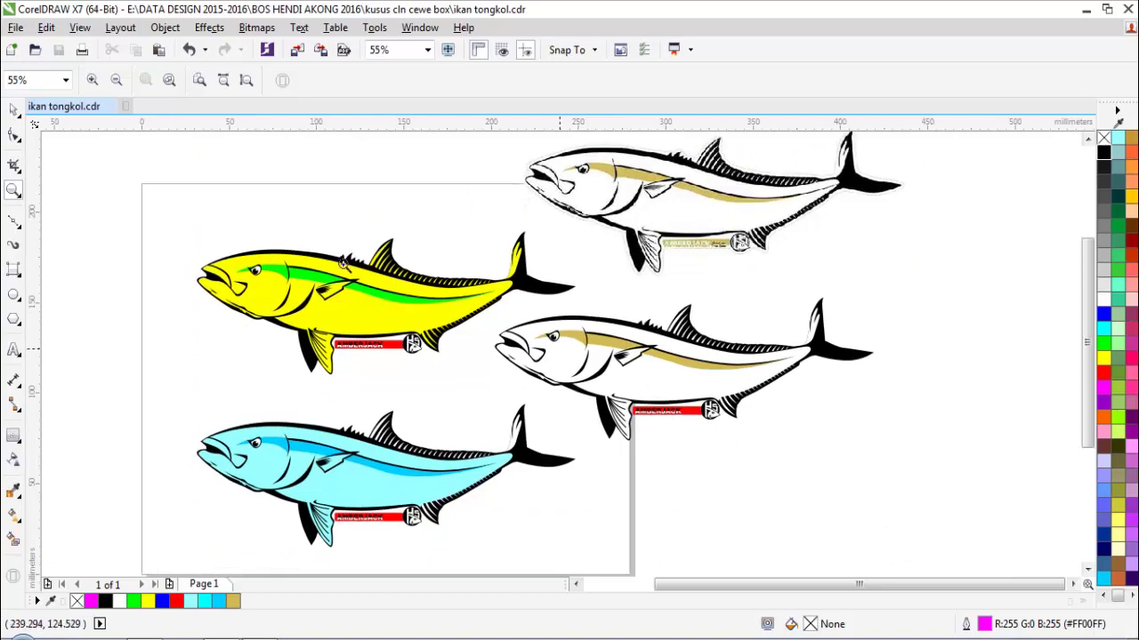
pyautogui.moveTo(158, 176); pyautogui.dragTo(961, 505)
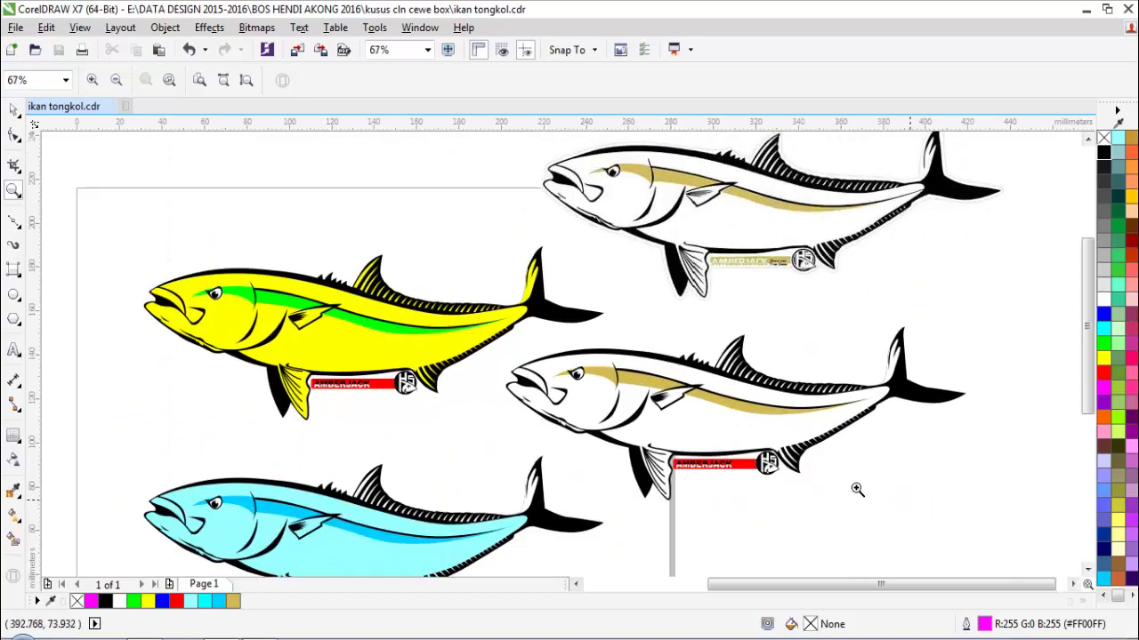
pyautogui.scroll(-2, 683, 429)
pyautogui.moveTo(367, 245); pyautogui.dragTo(909, 574)
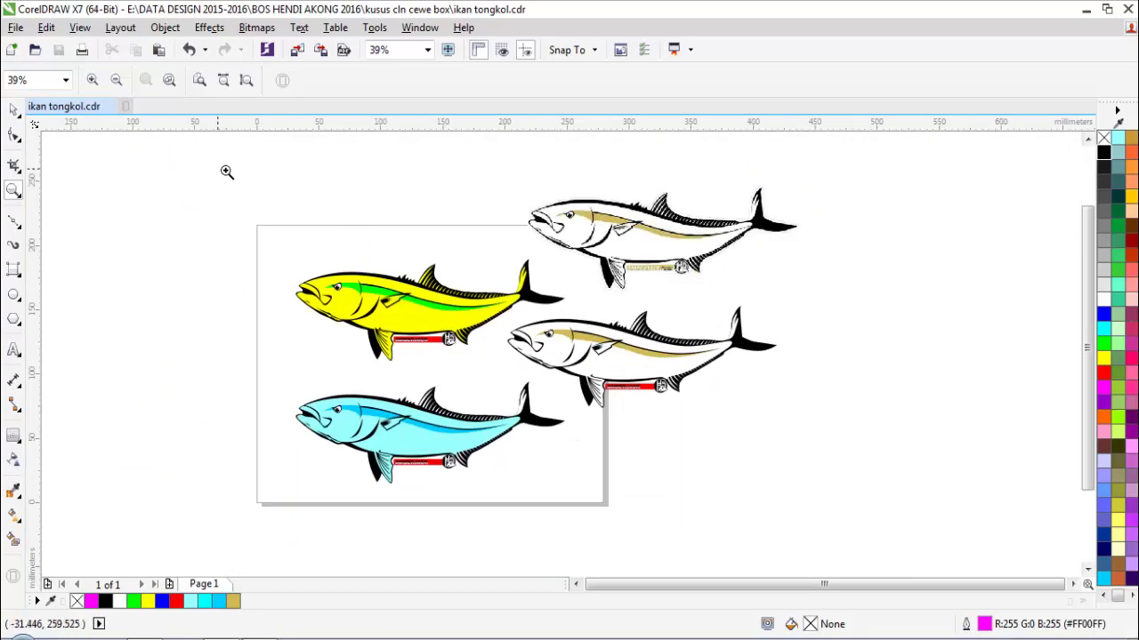
pyautogui.moveTo(227, 172); pyautogui.dragTo(874, 514)
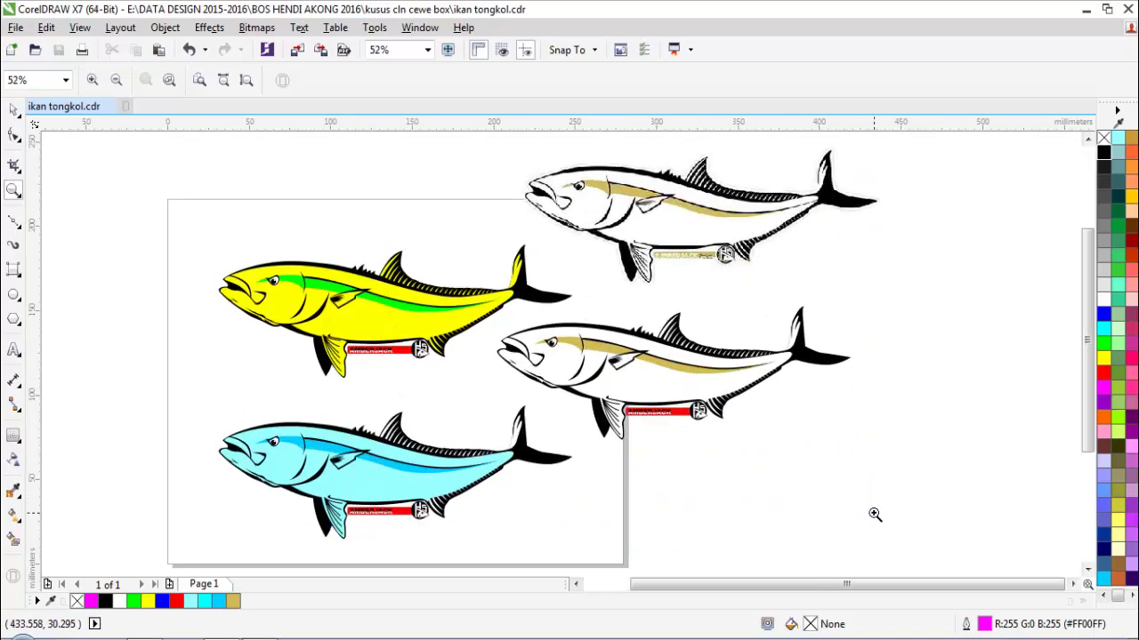